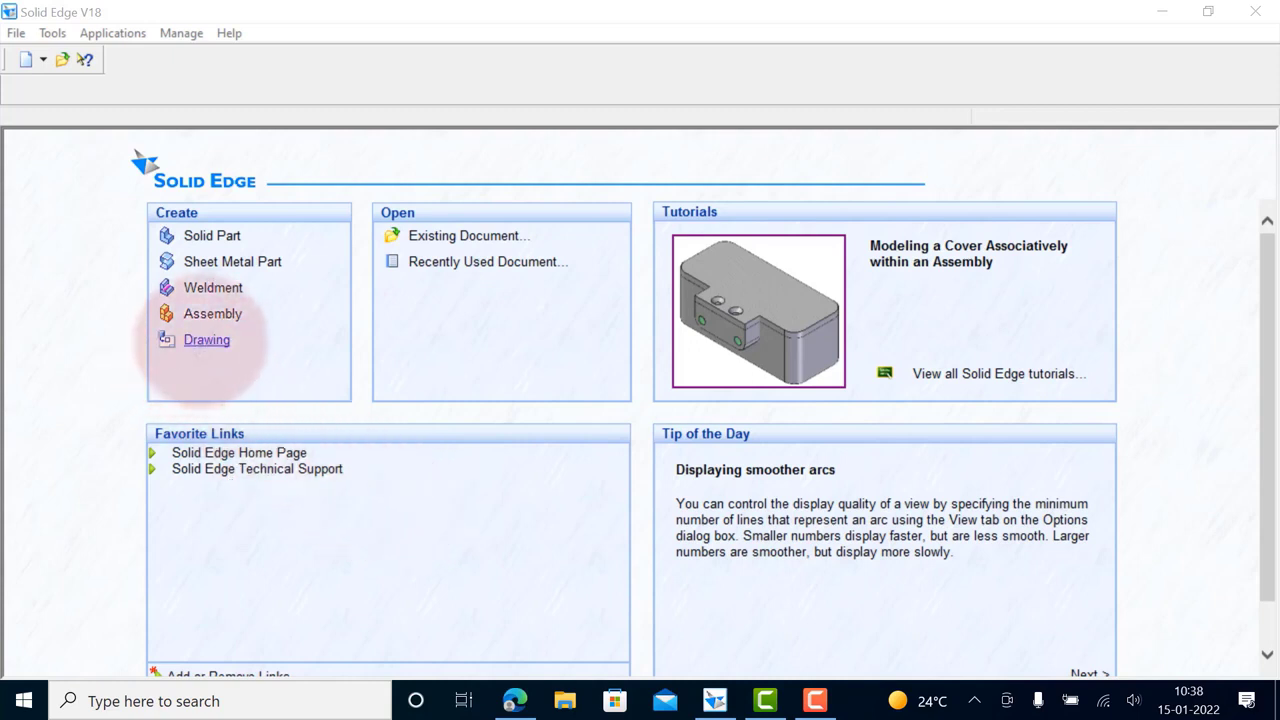
# Create a new drawing and set its sheet to the A4-Sheet background with Show background turned off
pyautogui.click(206, 341)
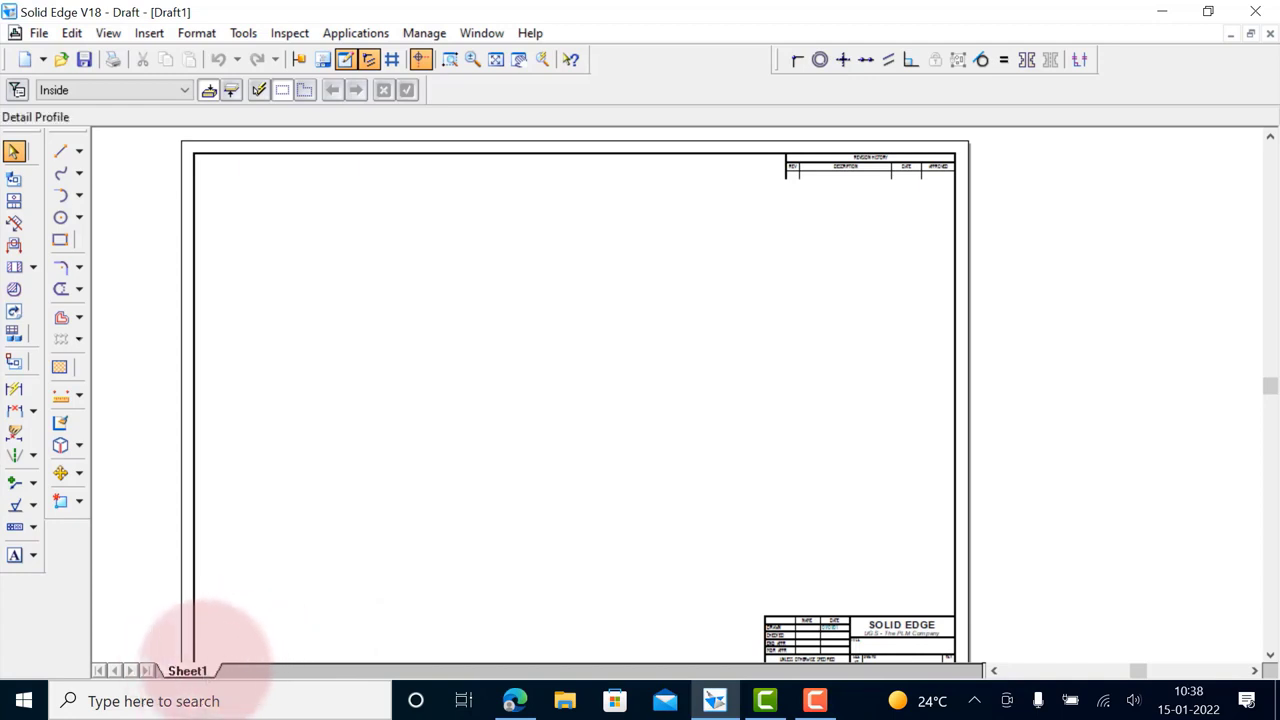
pyautogui.rightClick(195, 668)
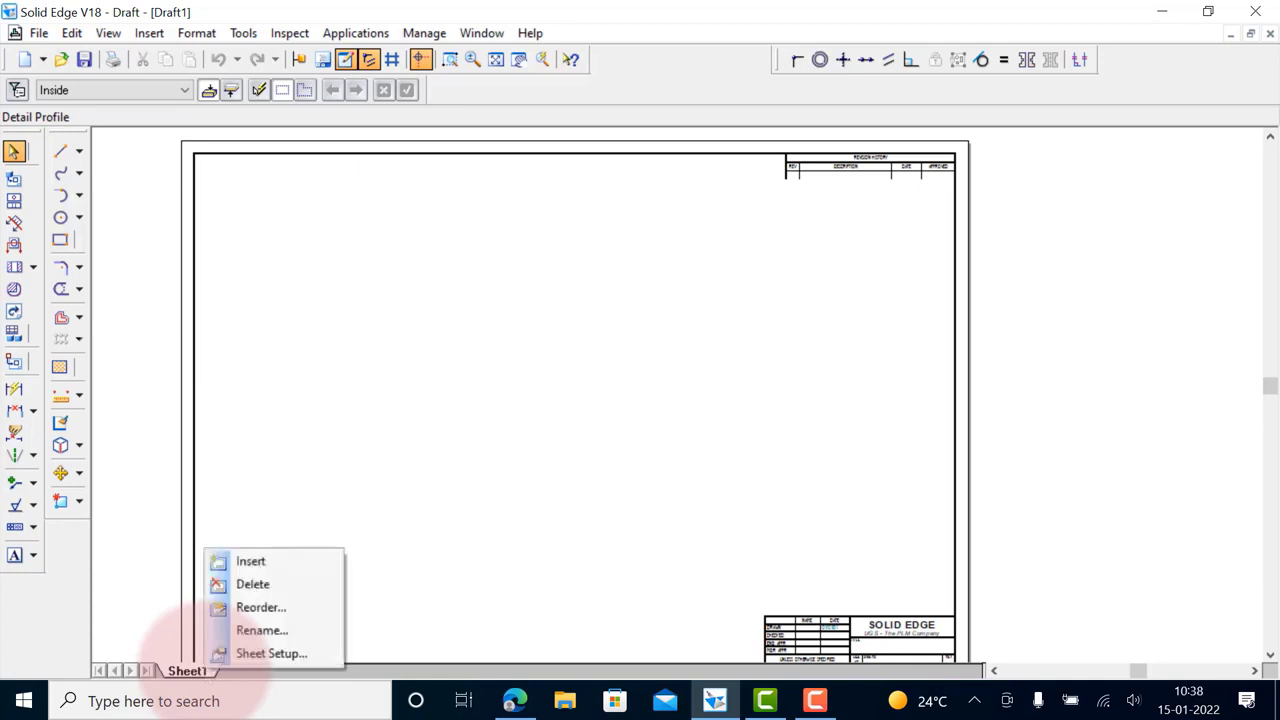
pyautogui.click(272, 653)
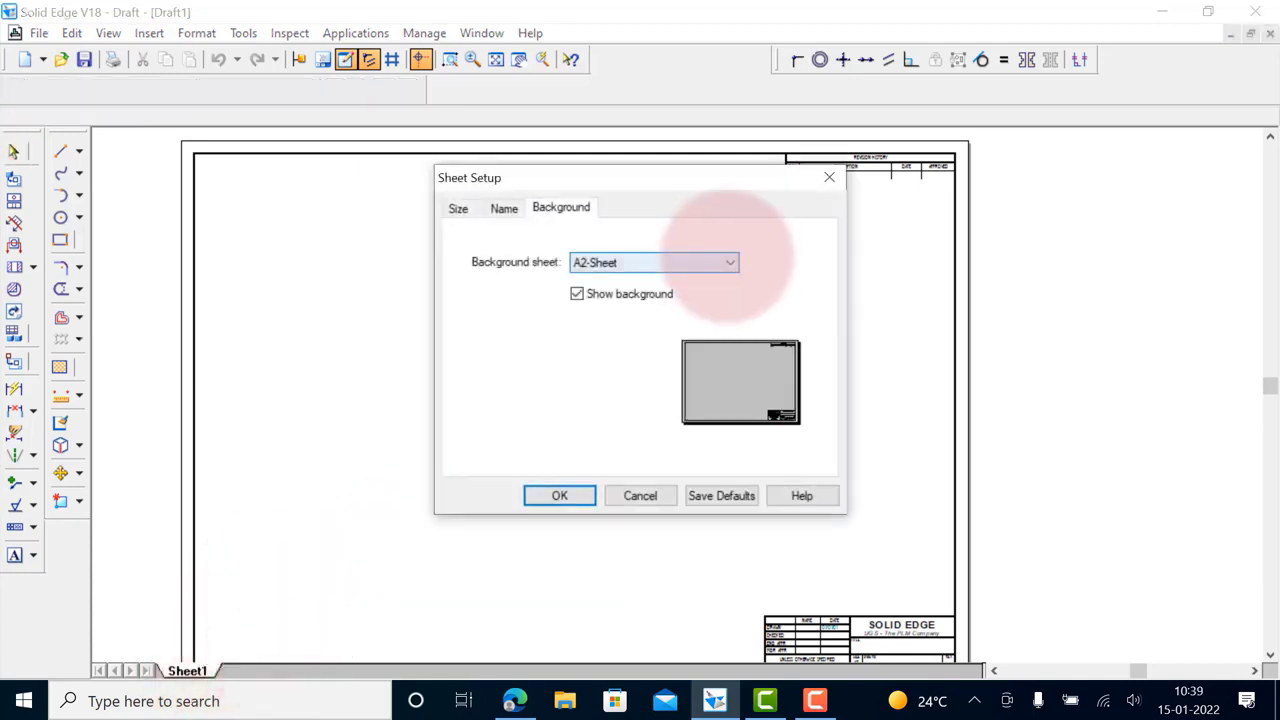
pyautogui.click(728, 262)
pyautogui.click(635, 330)
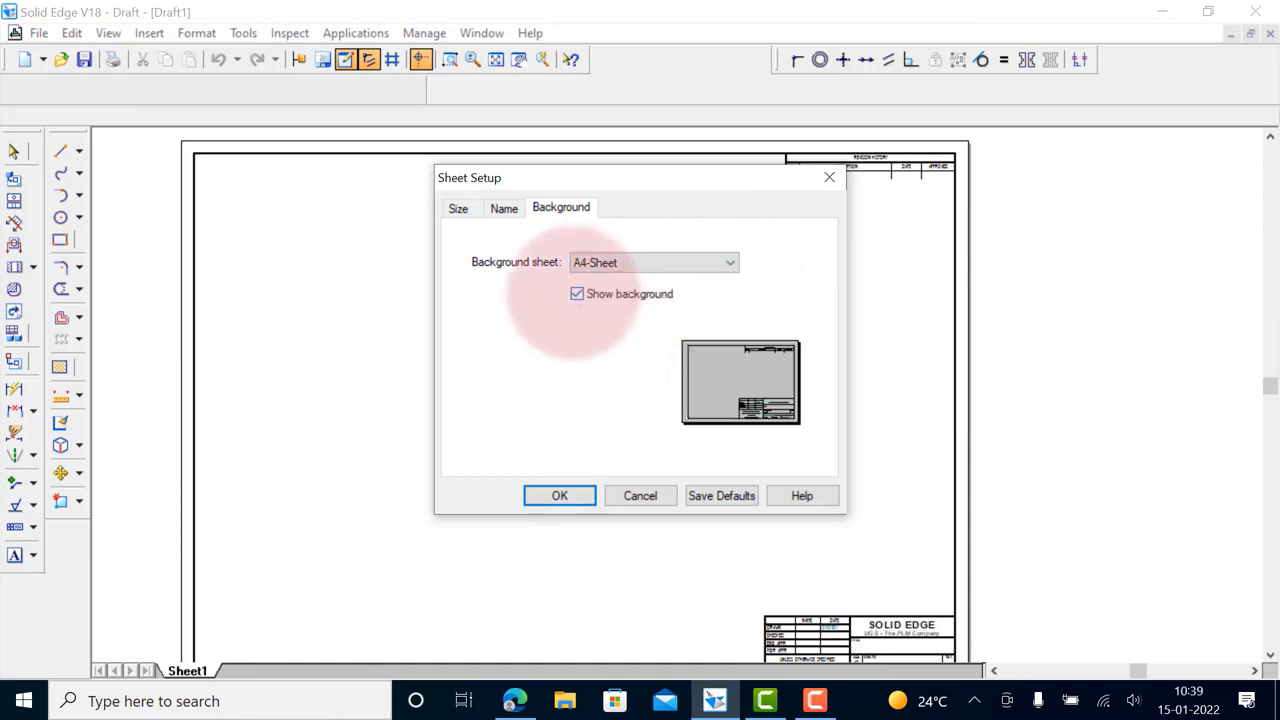
pyautogui.click(577, 293)
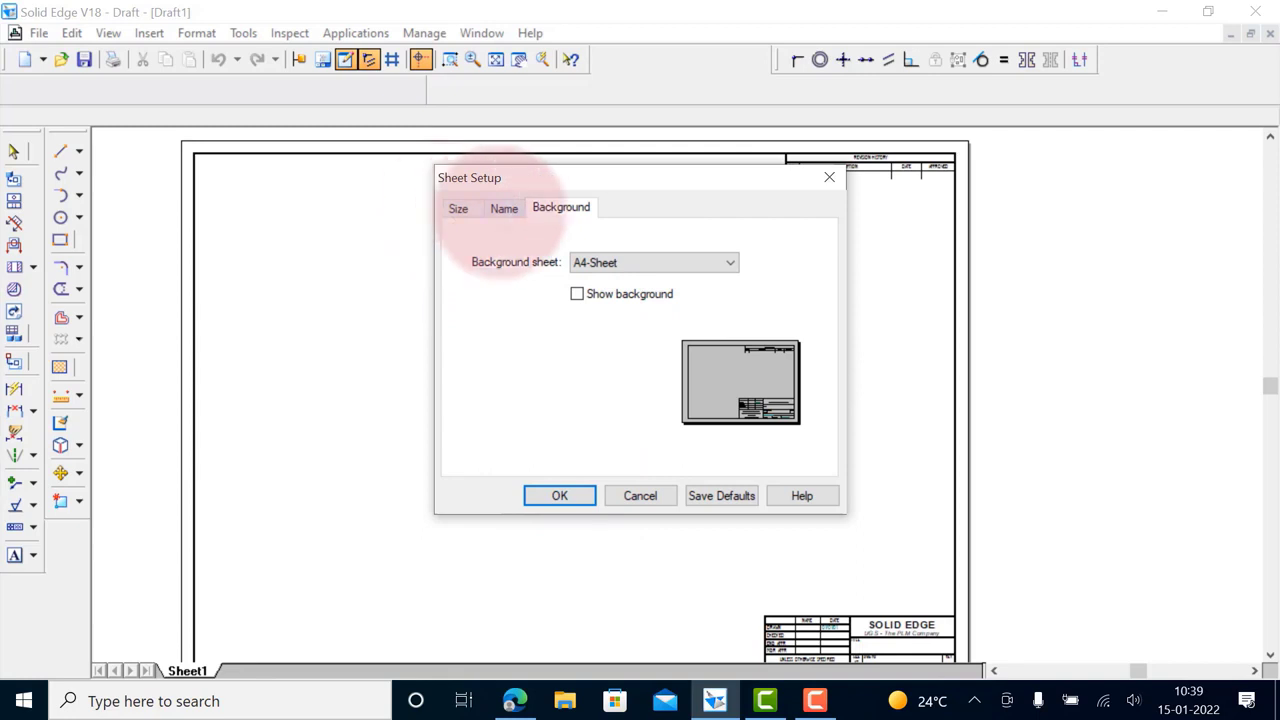
pyautogui.click(580, 207)
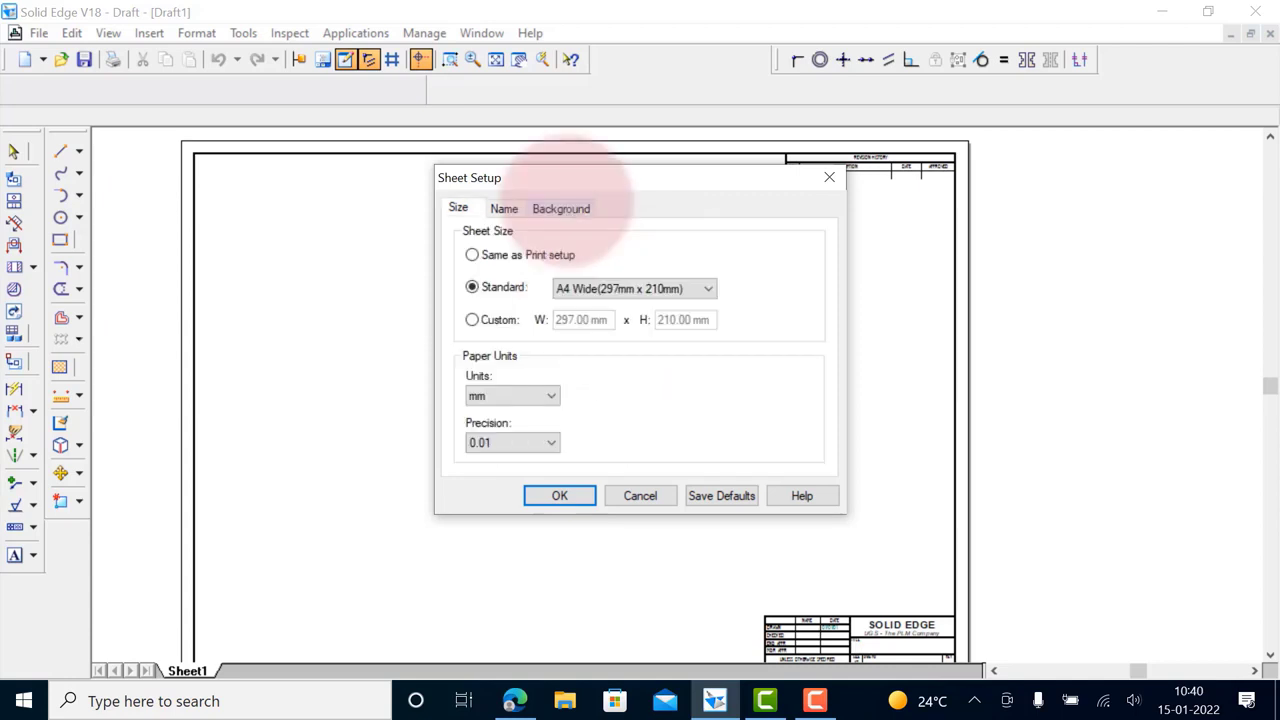
pyautogui.click(561, 207)
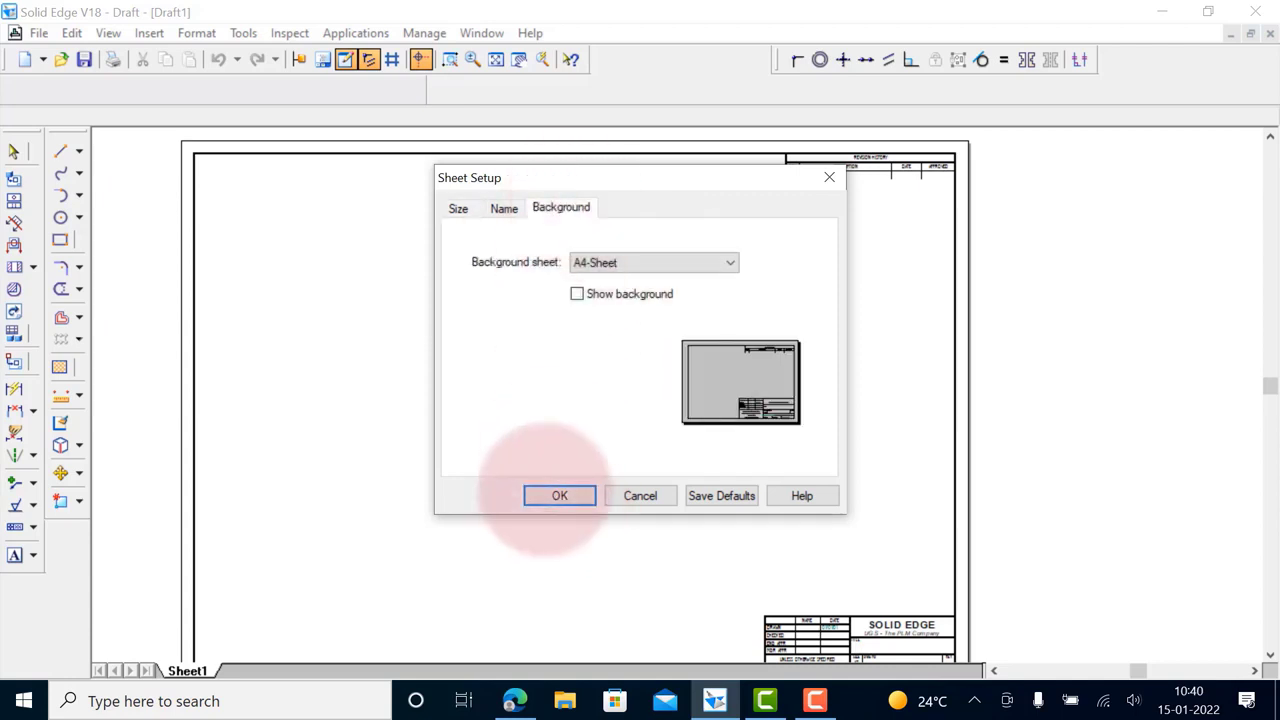
pyautogui.click(560, 496)
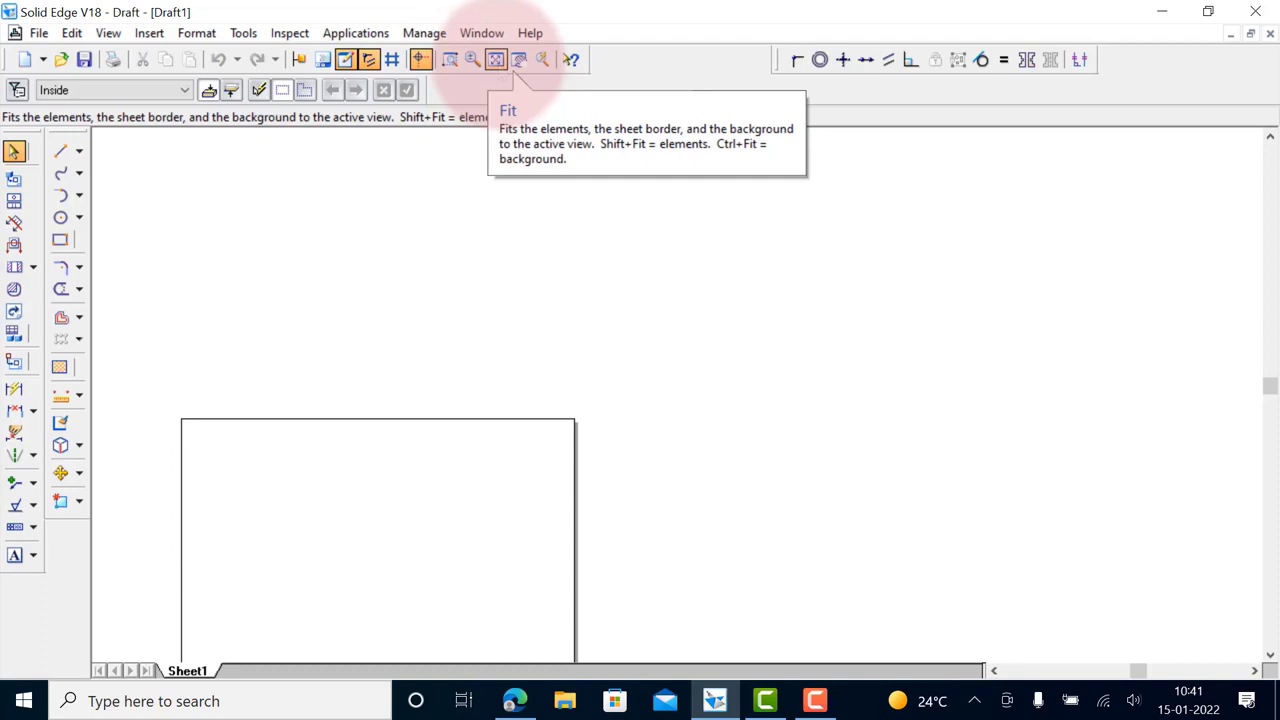
pyautogui.click(496, 59)
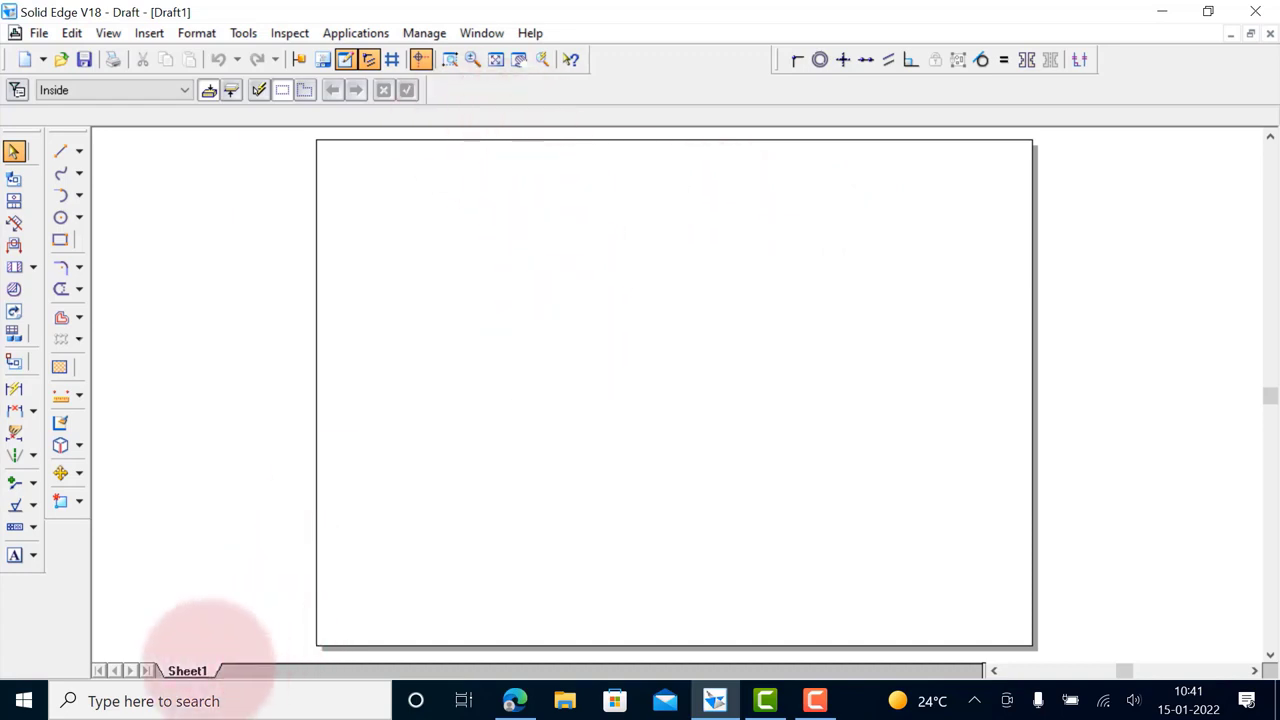
# Rename the drawing's Sheet1 as Point
pyautogui.rightClick(198, 666)
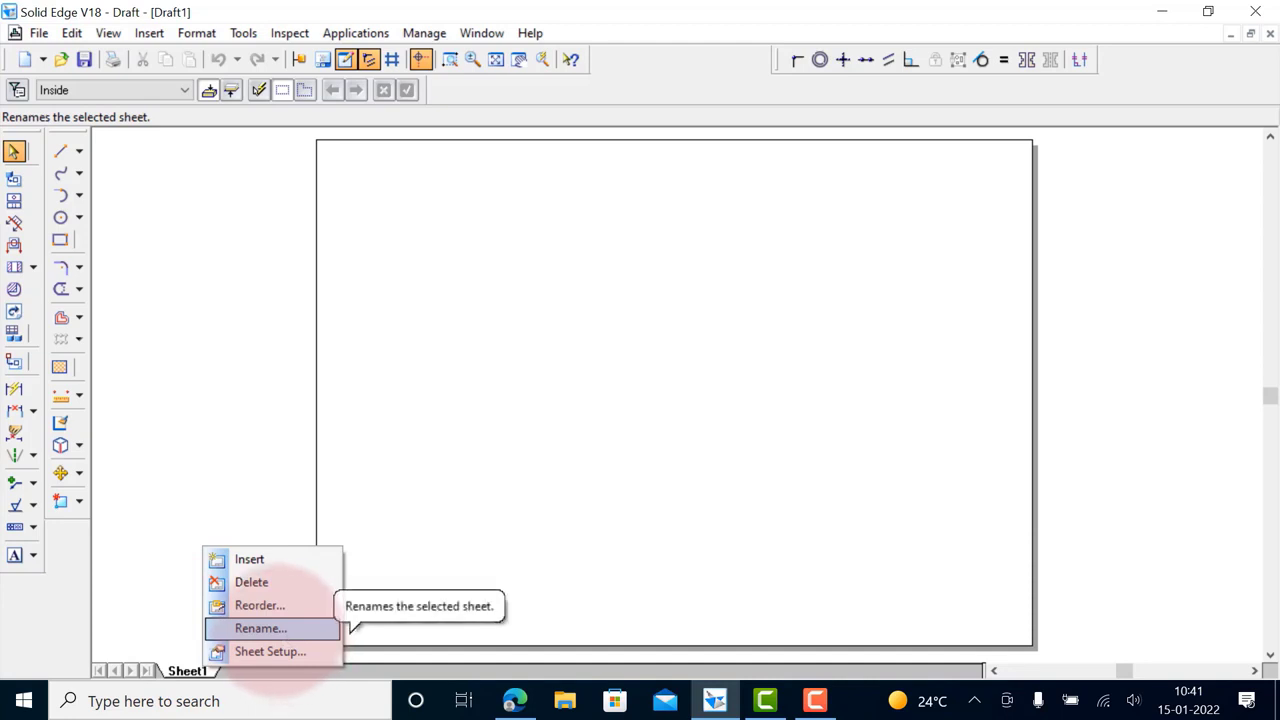
pyautogui.click(262, 628)
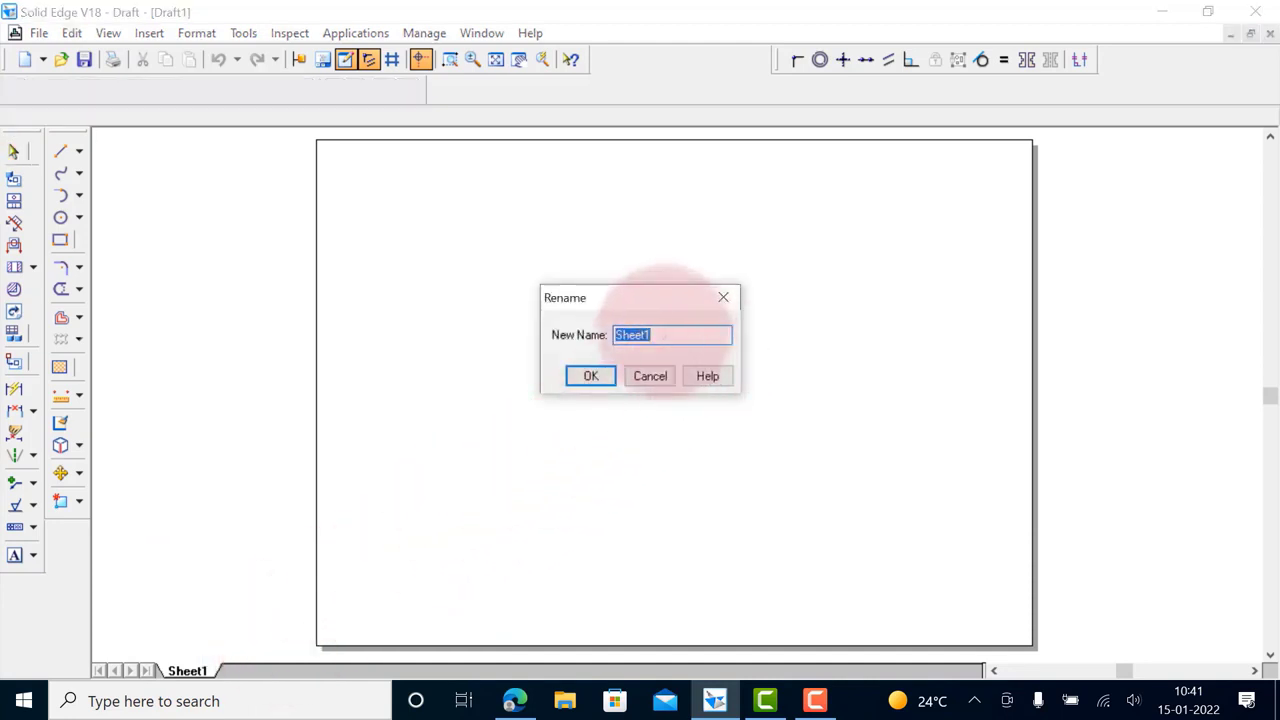
pyautogui.moveTo(640, 335); pyautogui.dragTo(604, 332)
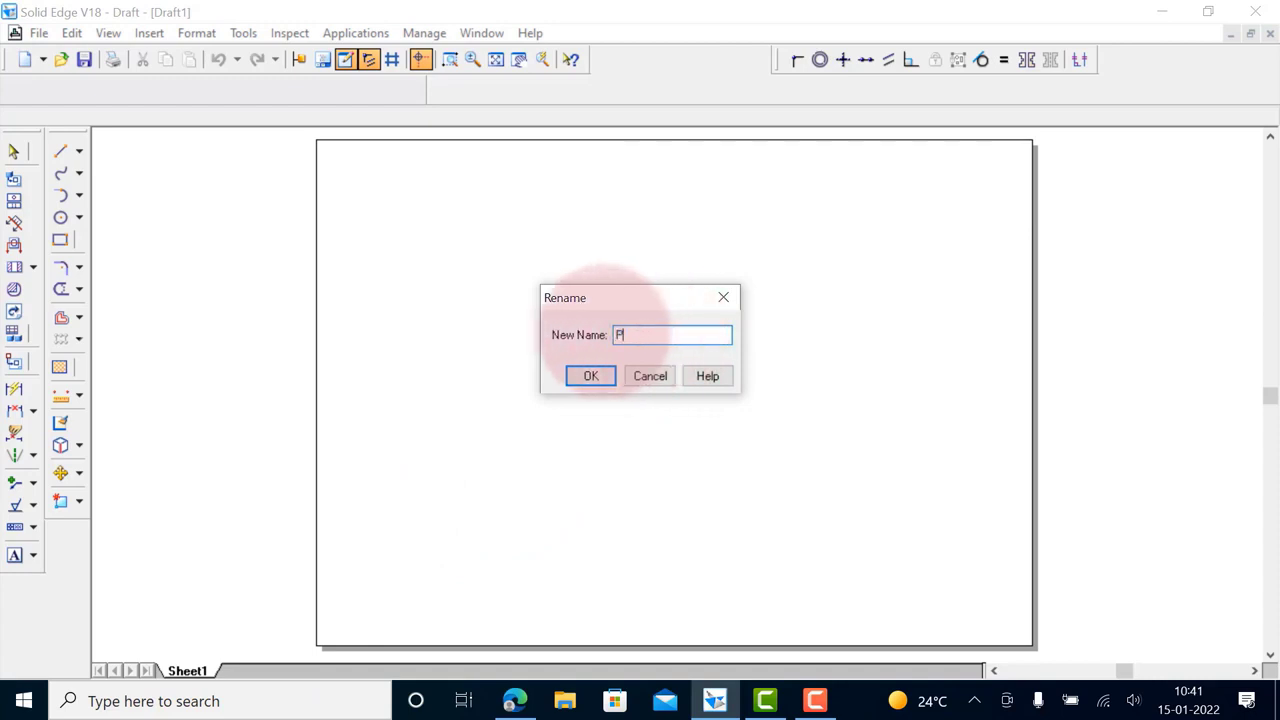
pyautogui.write('Point')
pyautogui.click(590, 376)
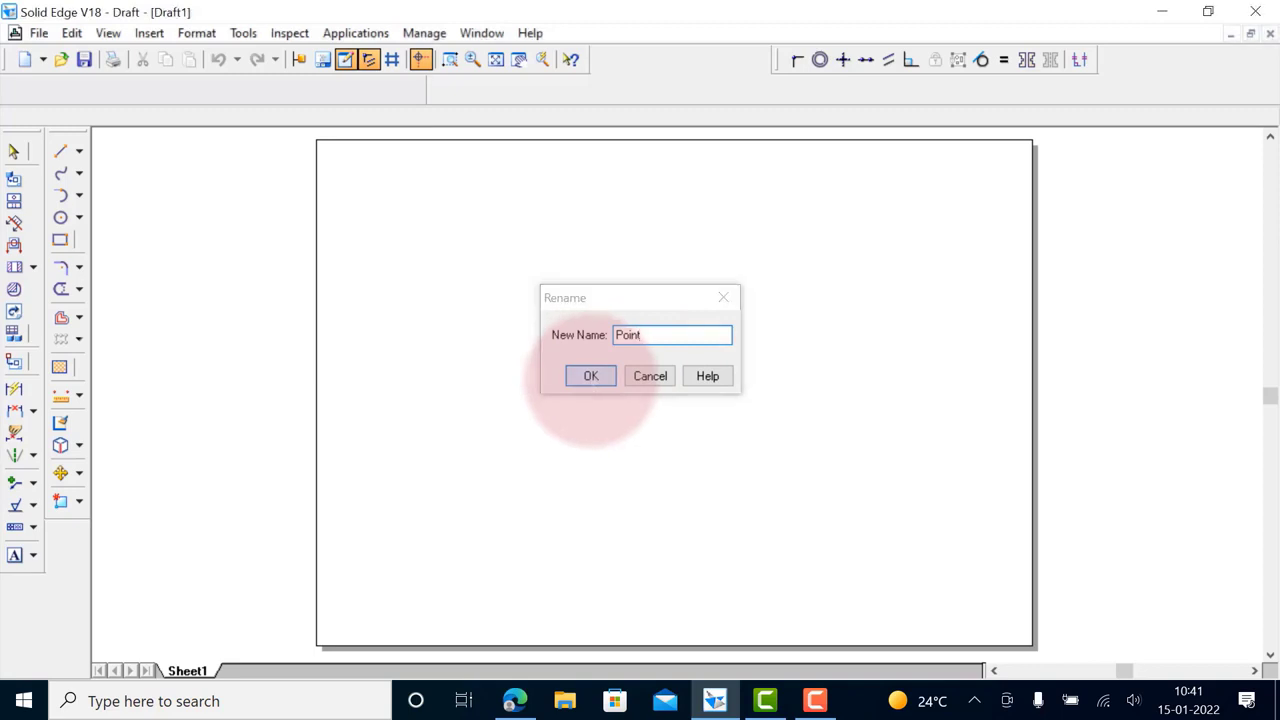
# Insert a second sheet after Point and rename it as Lines
pyautogui.rightClick(190, 670)
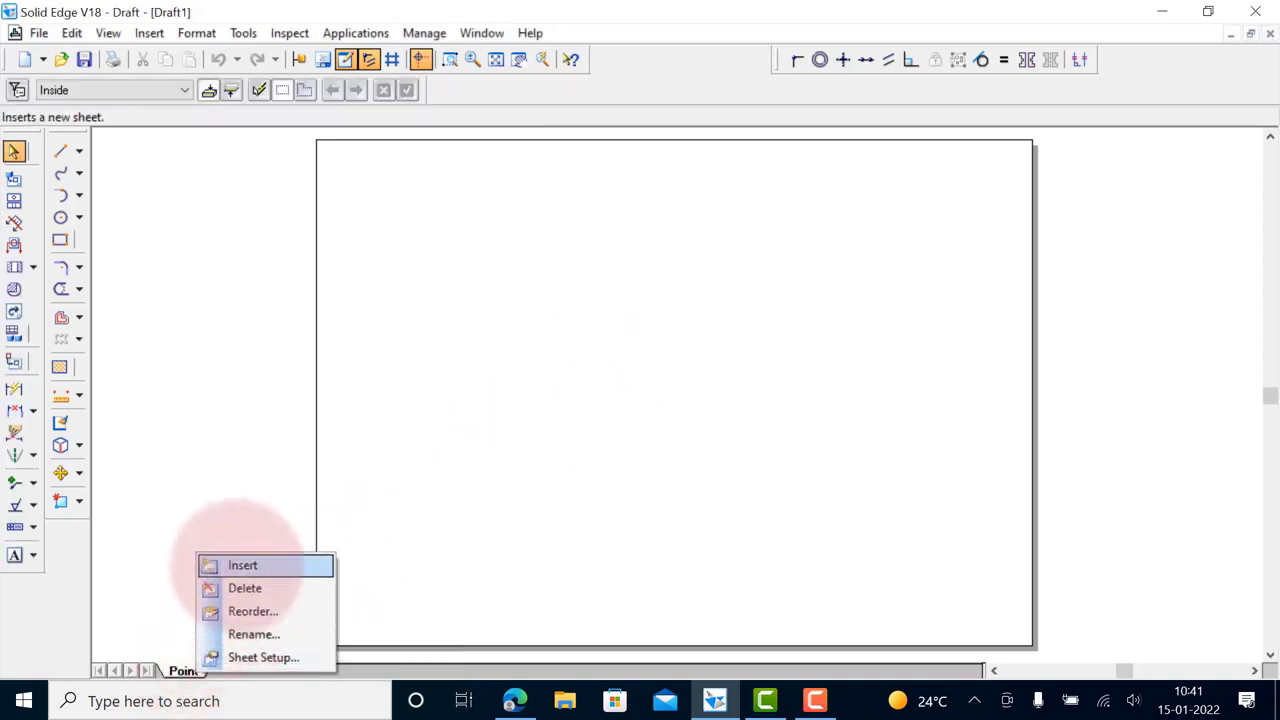
pyautogui.click(243, 565)
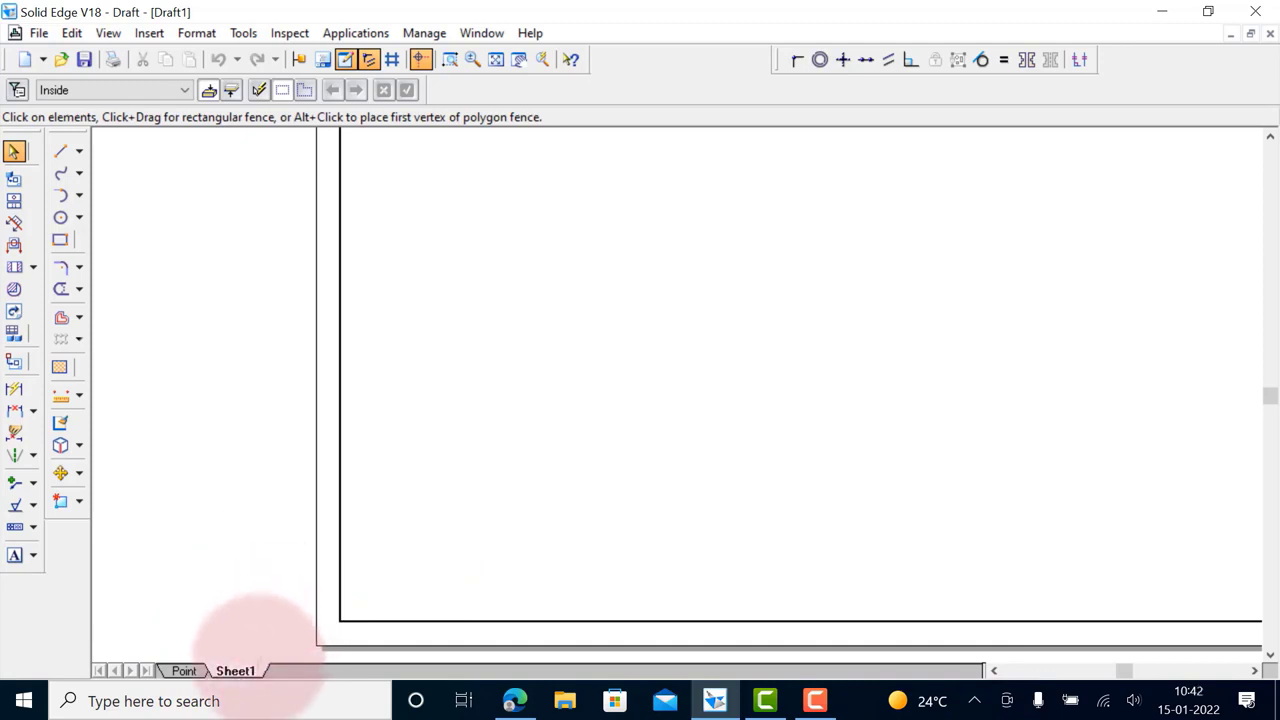
pyautogui.rightClick(236, 670)
pyautogui.click(300, 631)
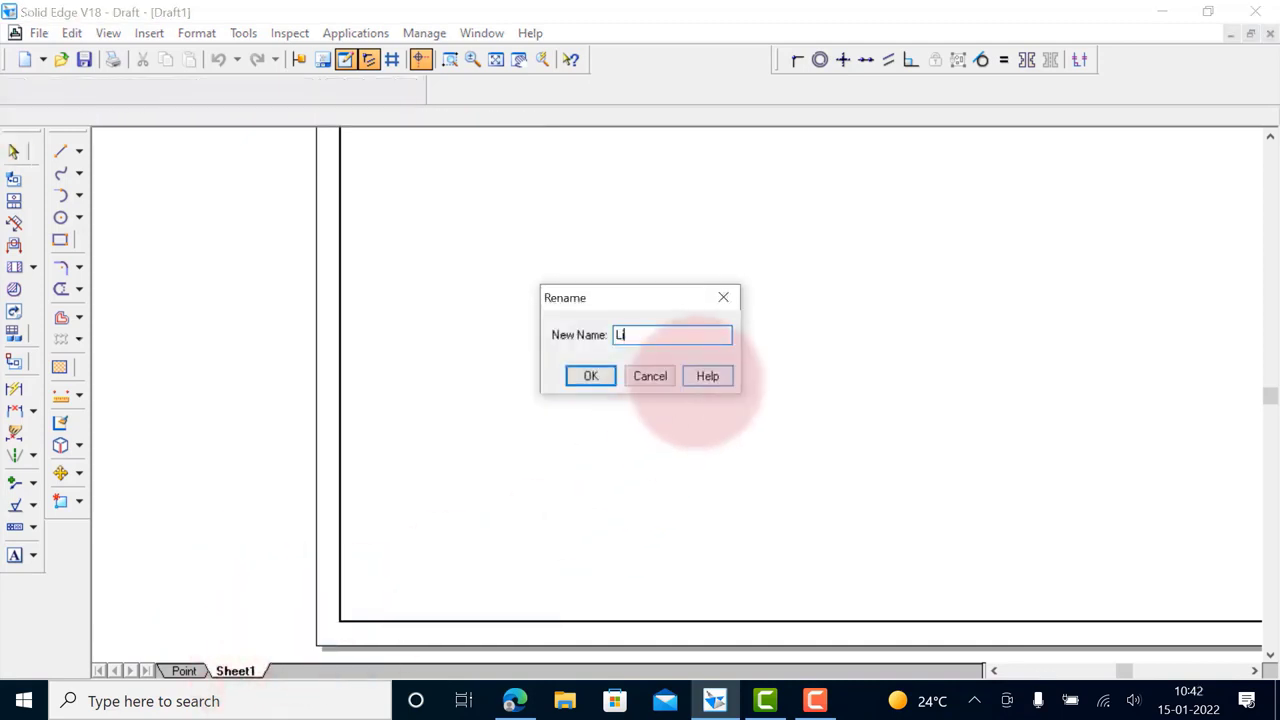
pyautogui.write('Lines')
pyautogui.press('Return')
# Set the Lines sheet to the A4-Sheet background with Show background turned off
pyautogui.rightClick(240, 668)
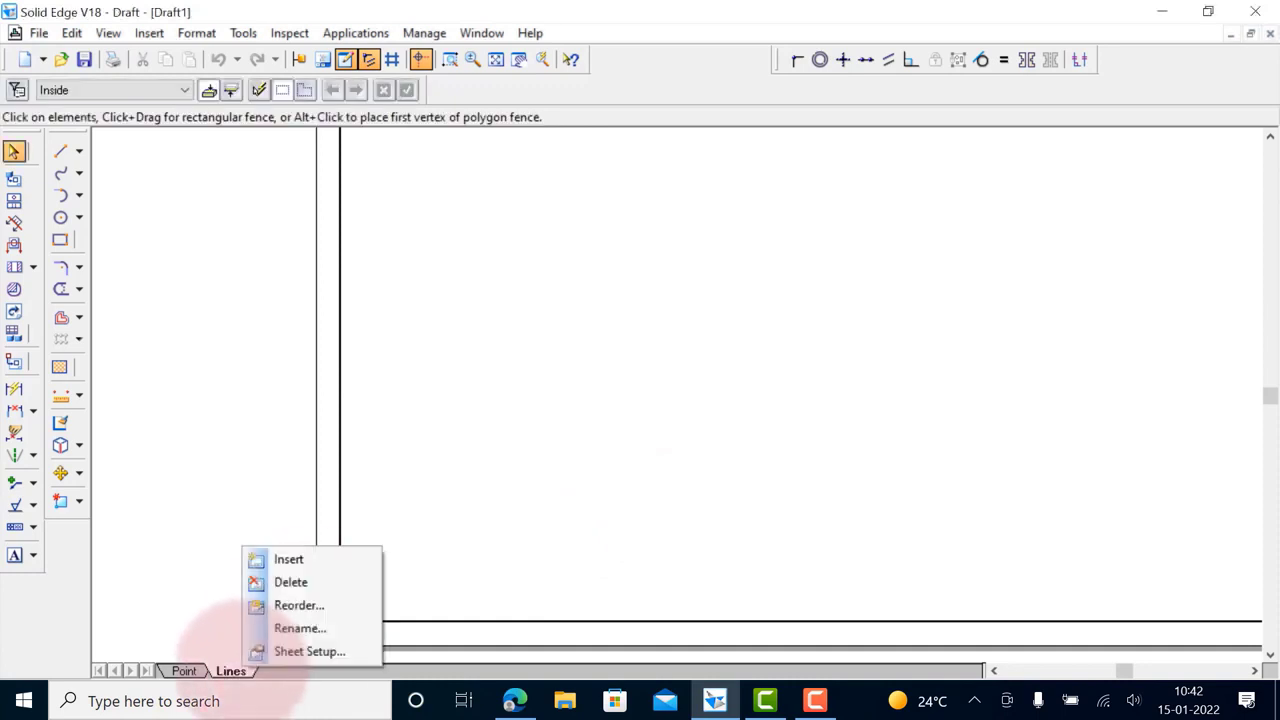
pyautogui.click(308, 651)
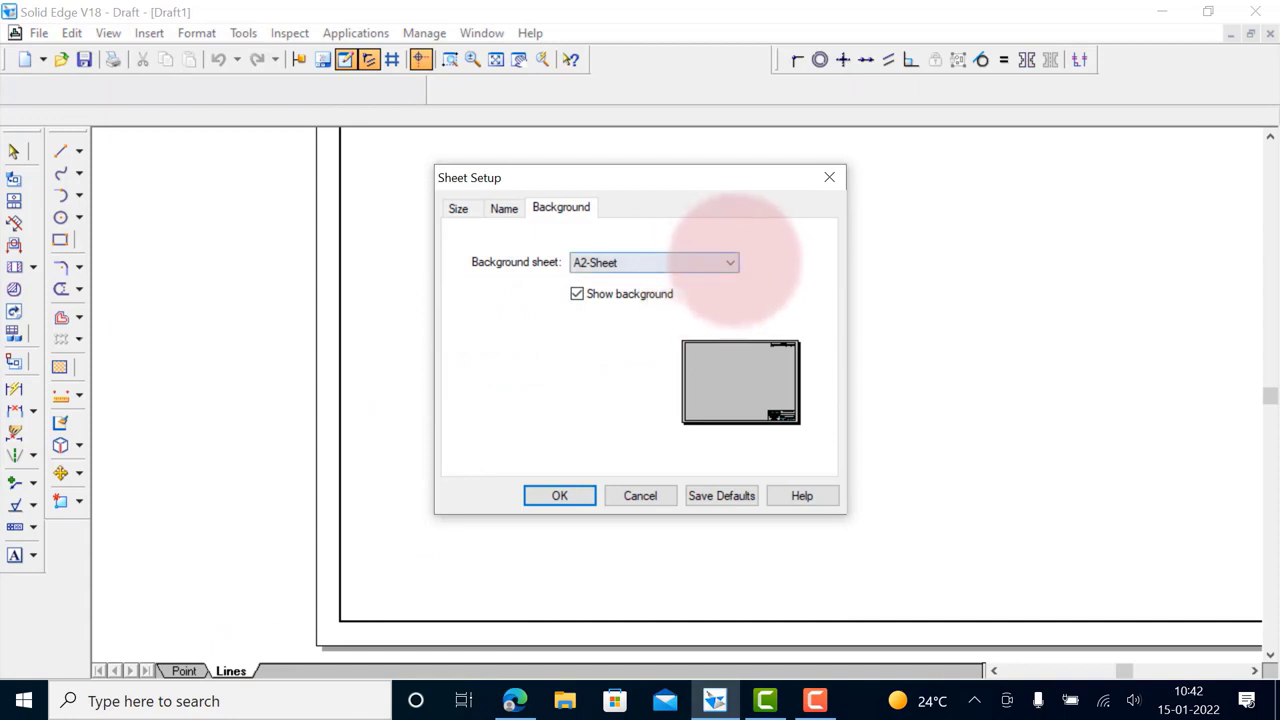
pyautogui.click(729, 262)
pyautogui.click(610, 333)
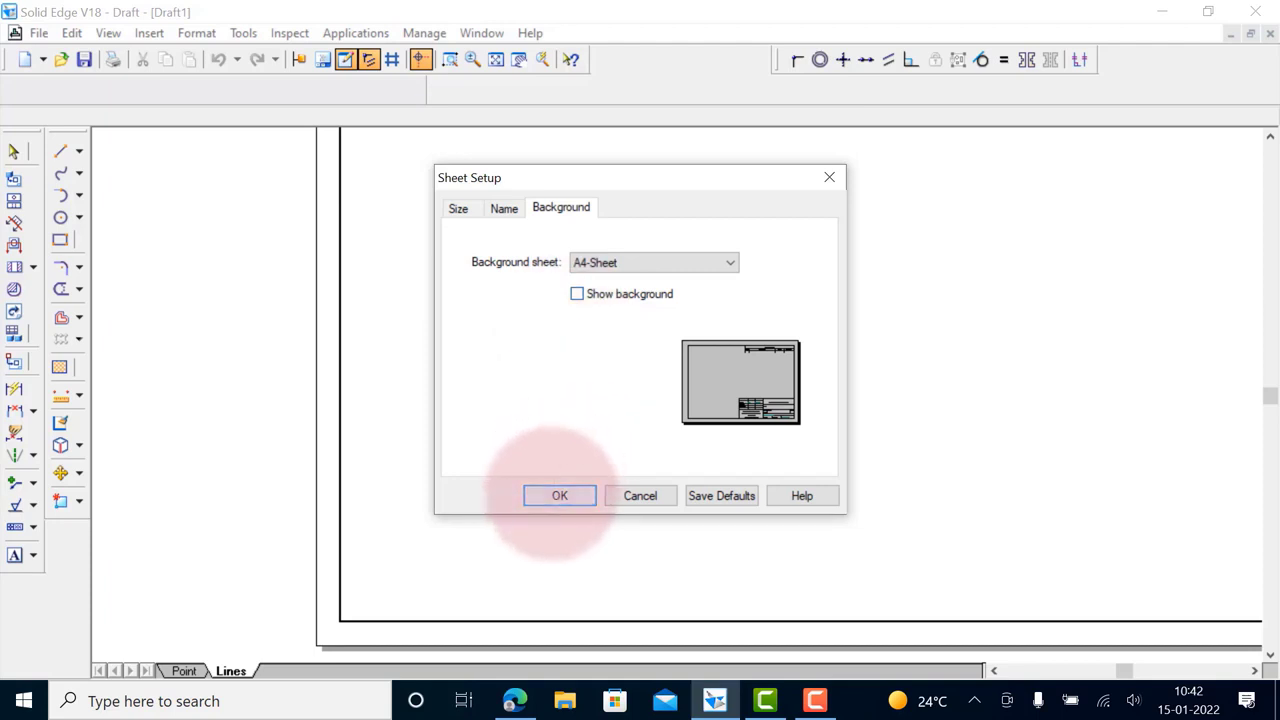
pyautogui.click(551, 493)
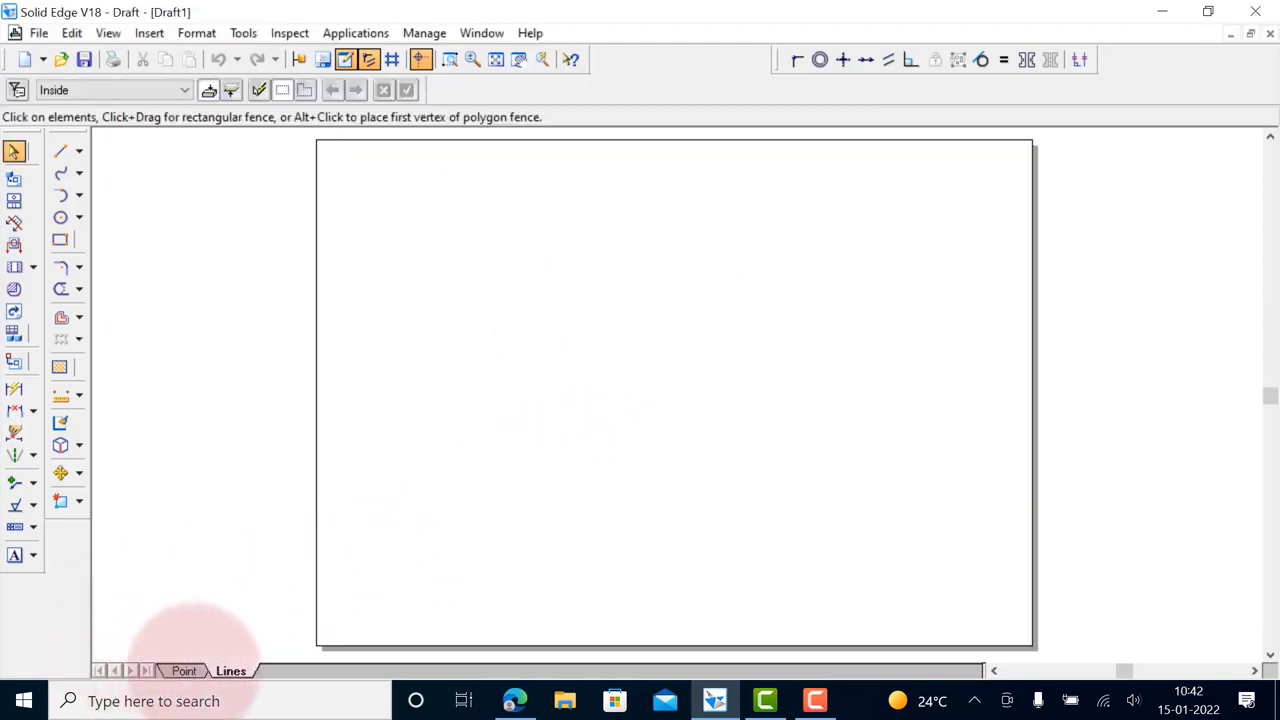
pyautogui.click(183, 669)
pyautogui.click(231, 670)
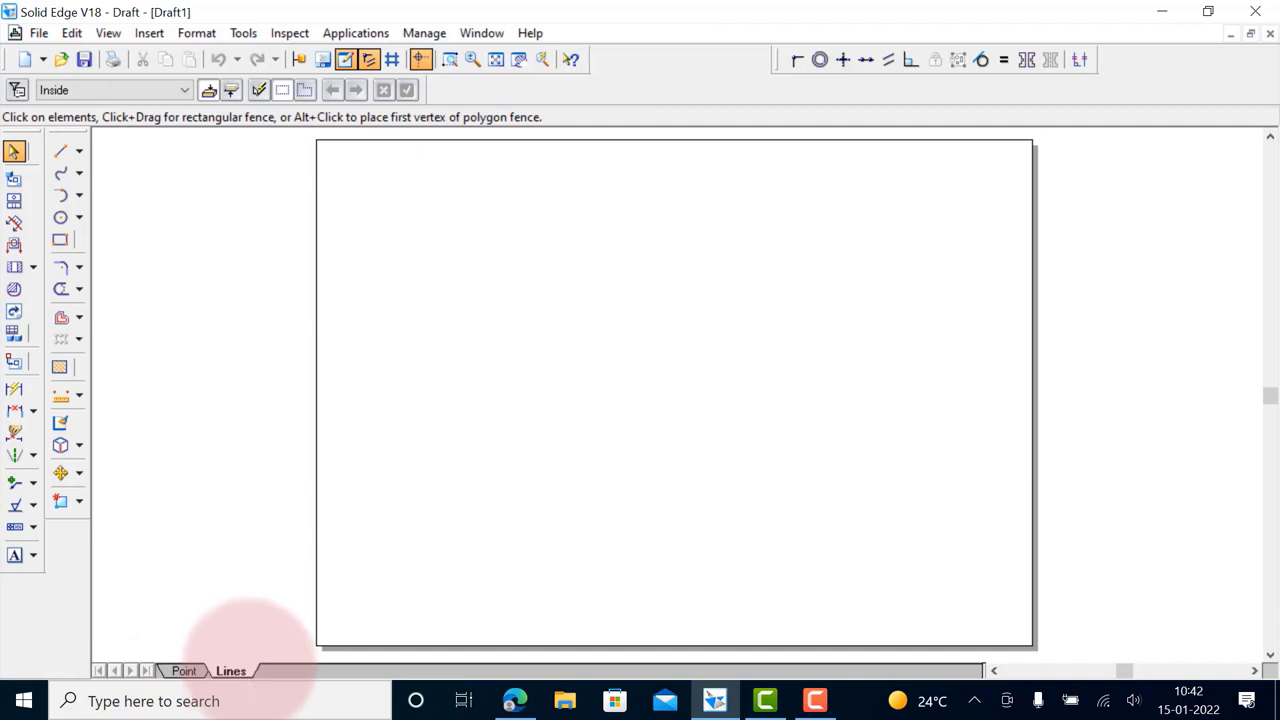
# Reorder the sheets so that Lines comes before Point
pyautogui.rightClick(245, 668)
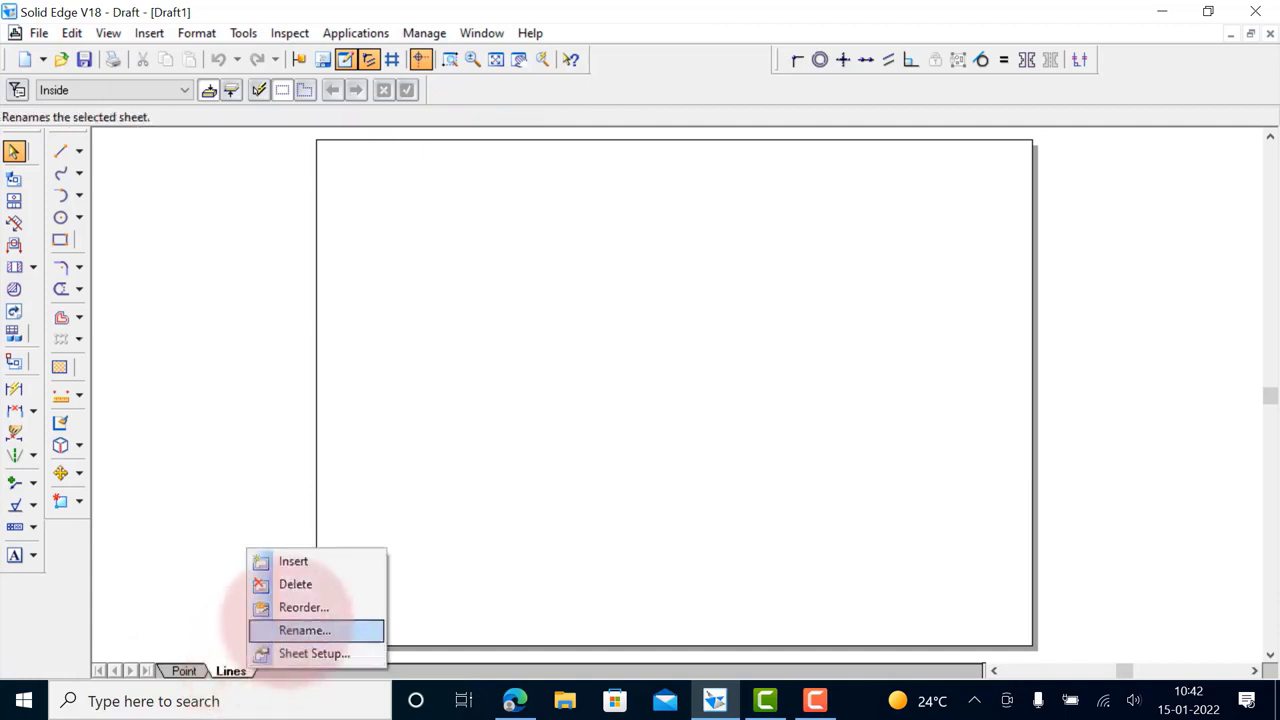
pyautogui.click(303, 607)
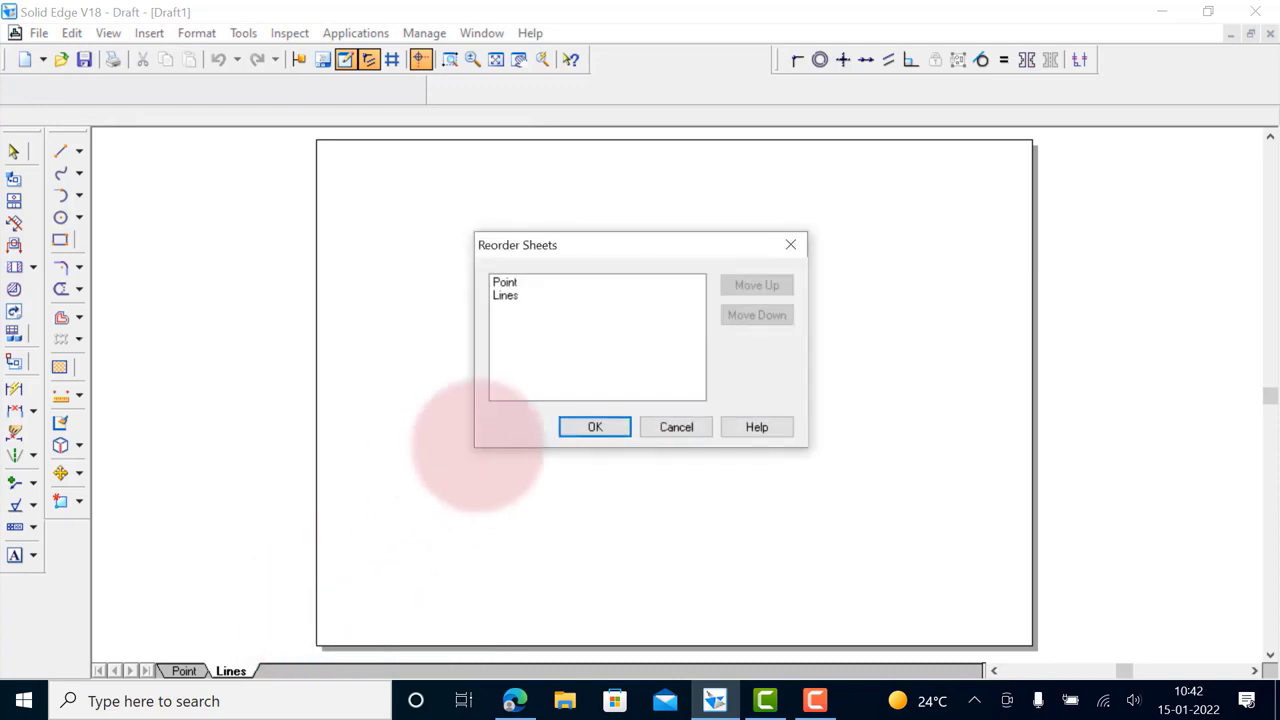
pyautogui.click(528, 295)
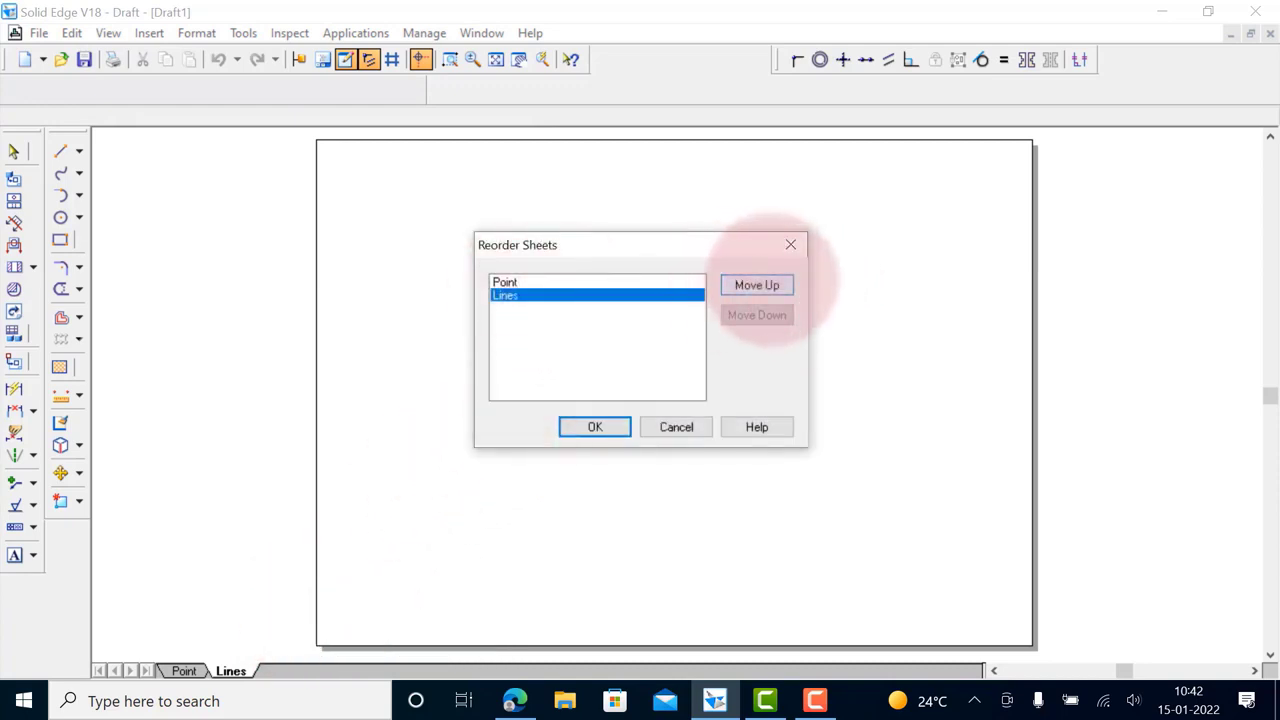
pyautogui.click(757, 285)
pyautogui.click(595, 427)
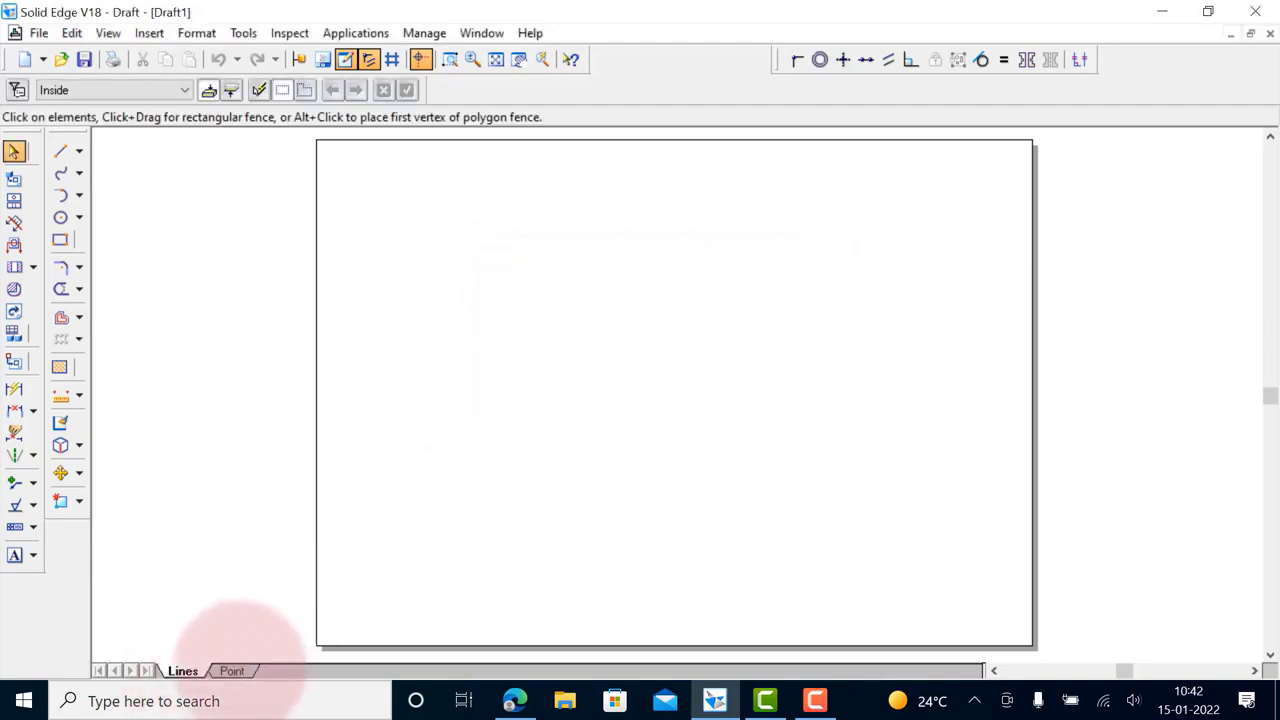
# Examine the sheet options available for Point and the background setup of the Lines sheet
pyautogui.click(231, 671)
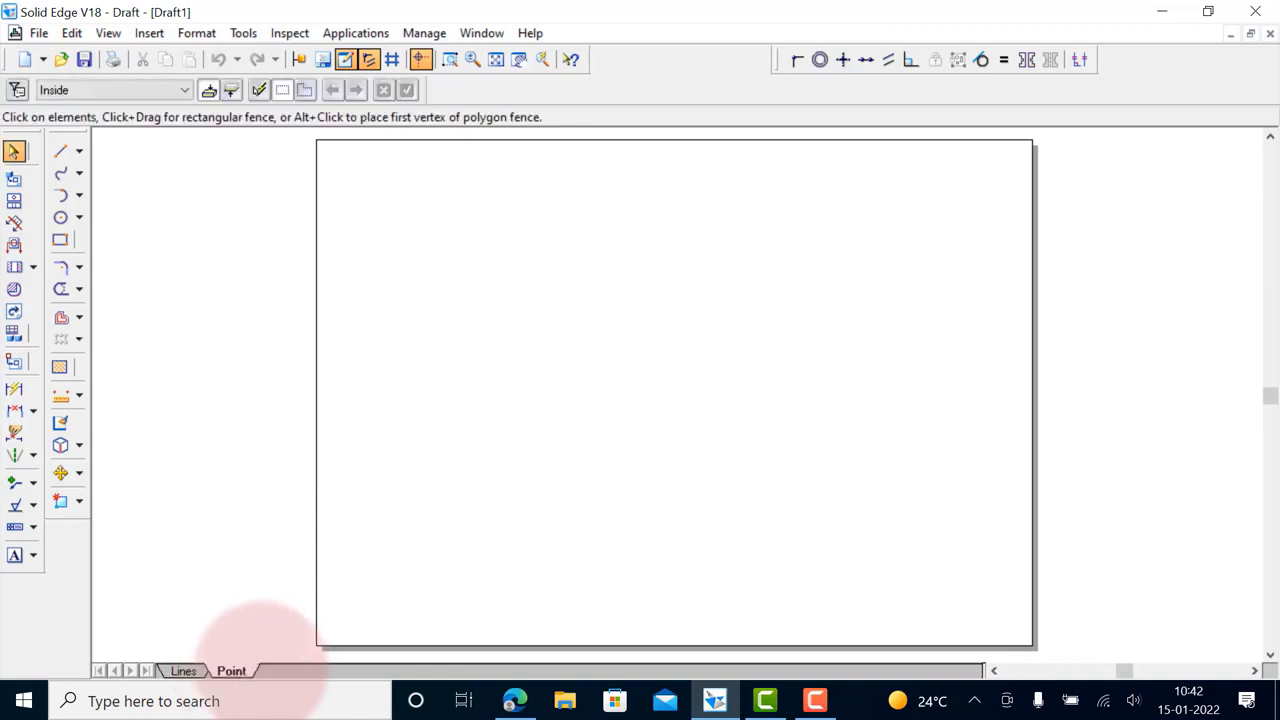
pyautogui.rightClick(255, 664)
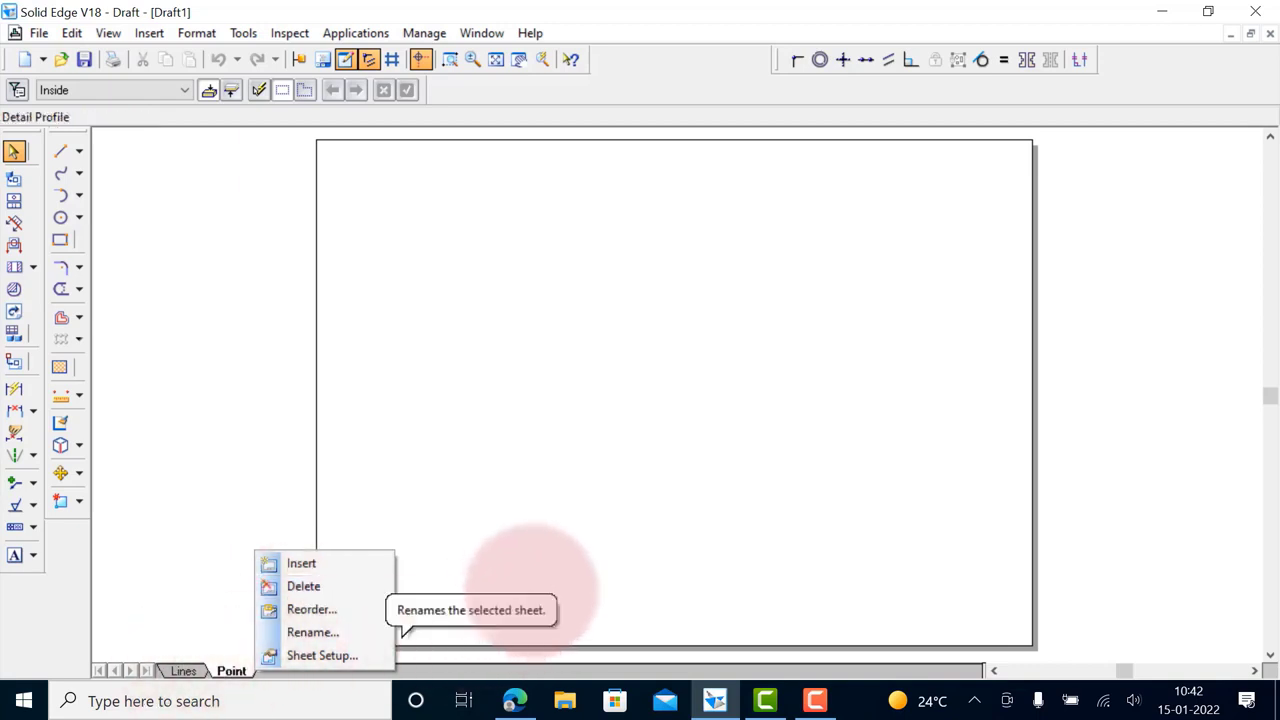
pyautogui.click(533, 590)
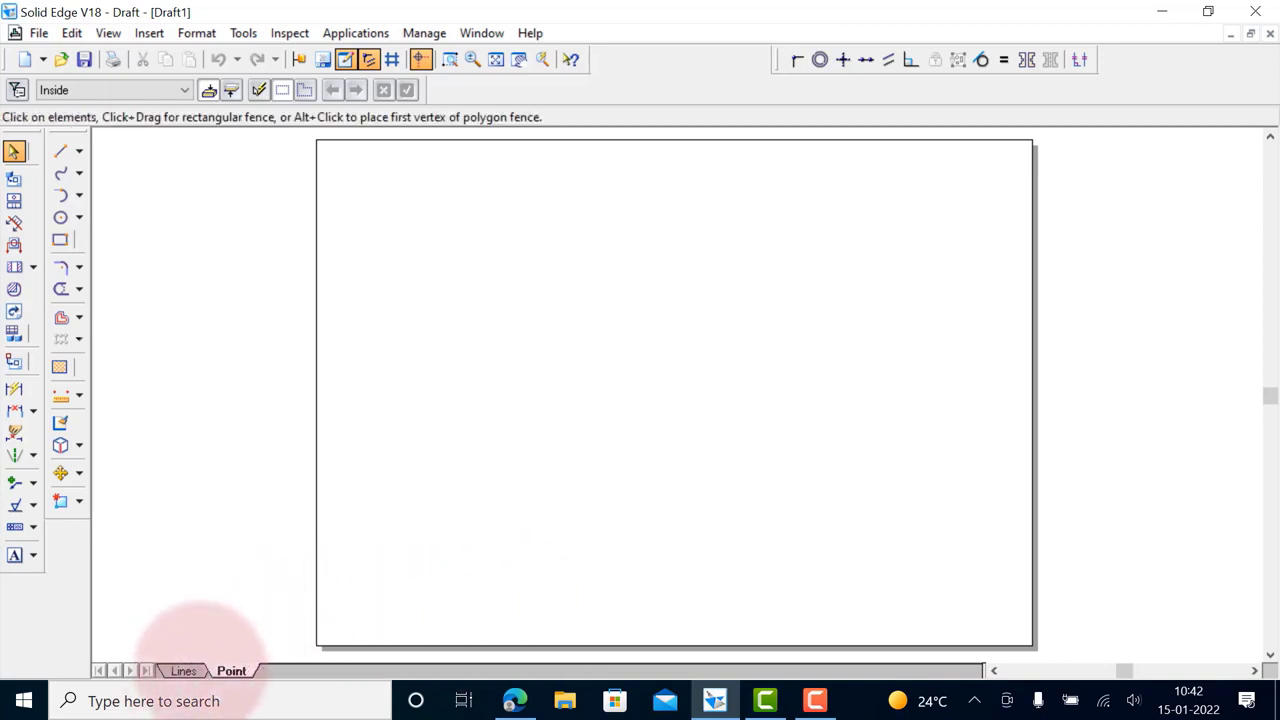
pyautogui.rightClick(183, 670)
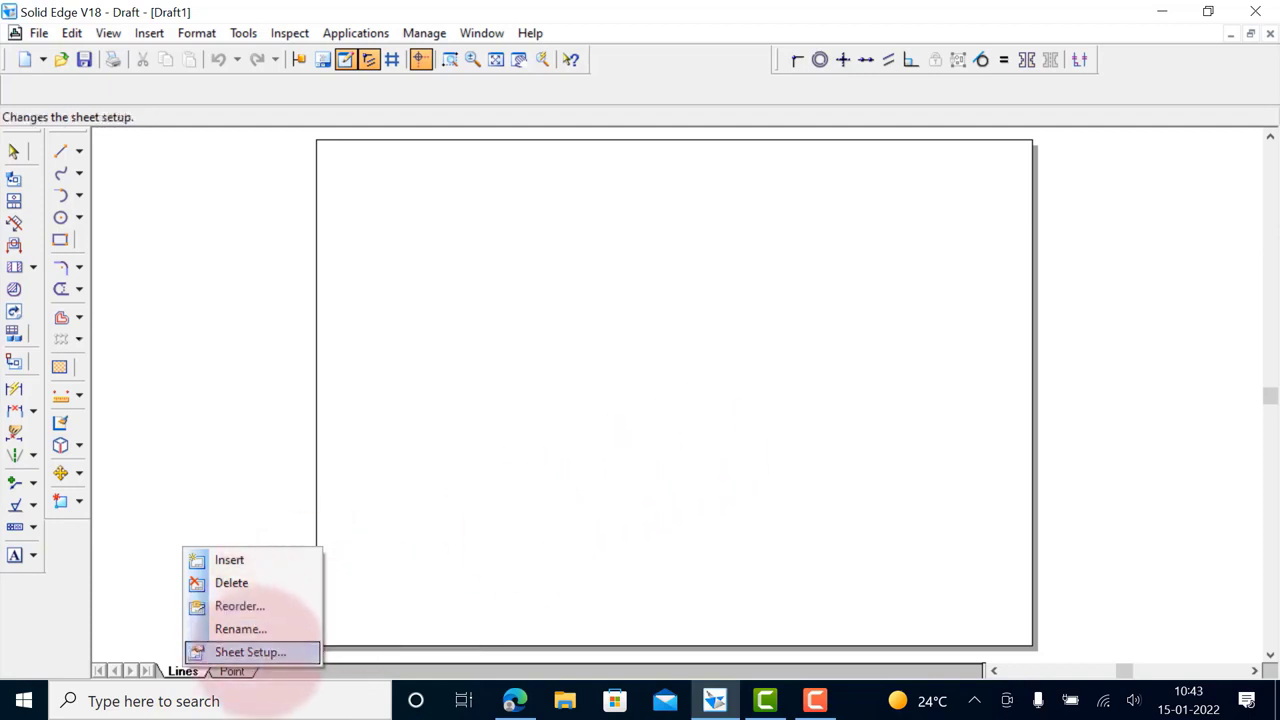
pyautogui.click(250, 652)
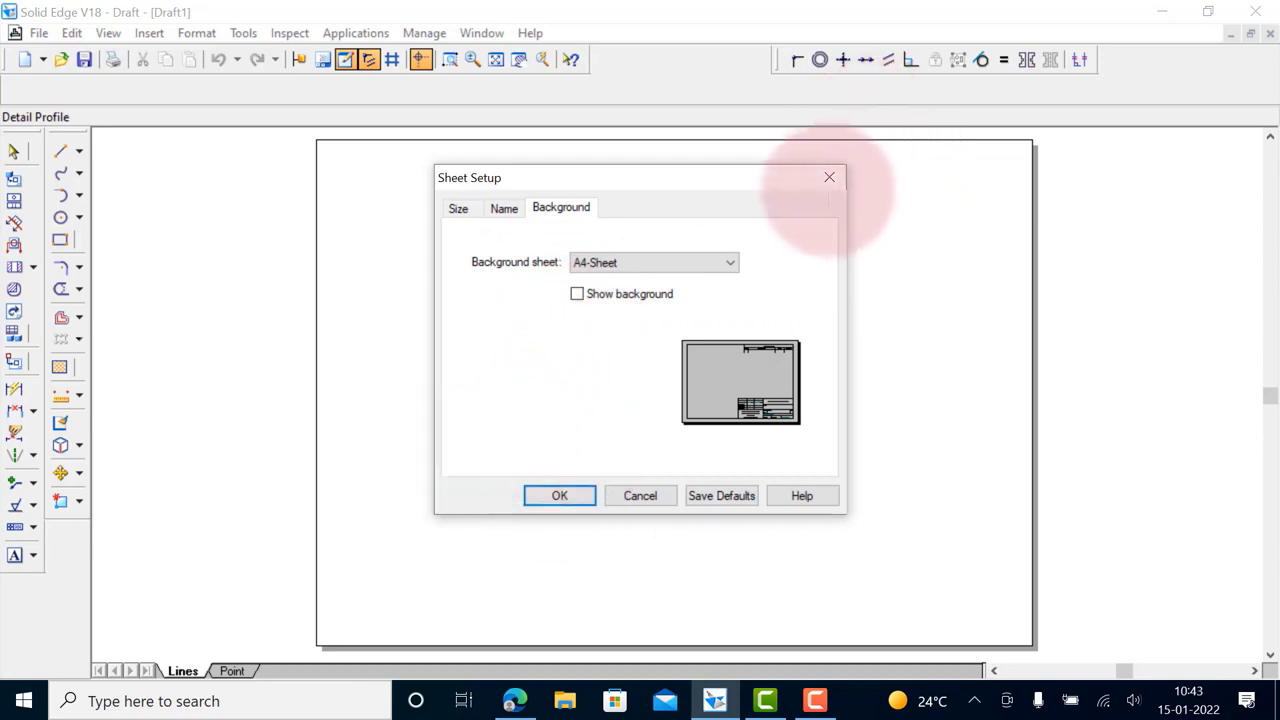
pyautogui.click(829, 177)
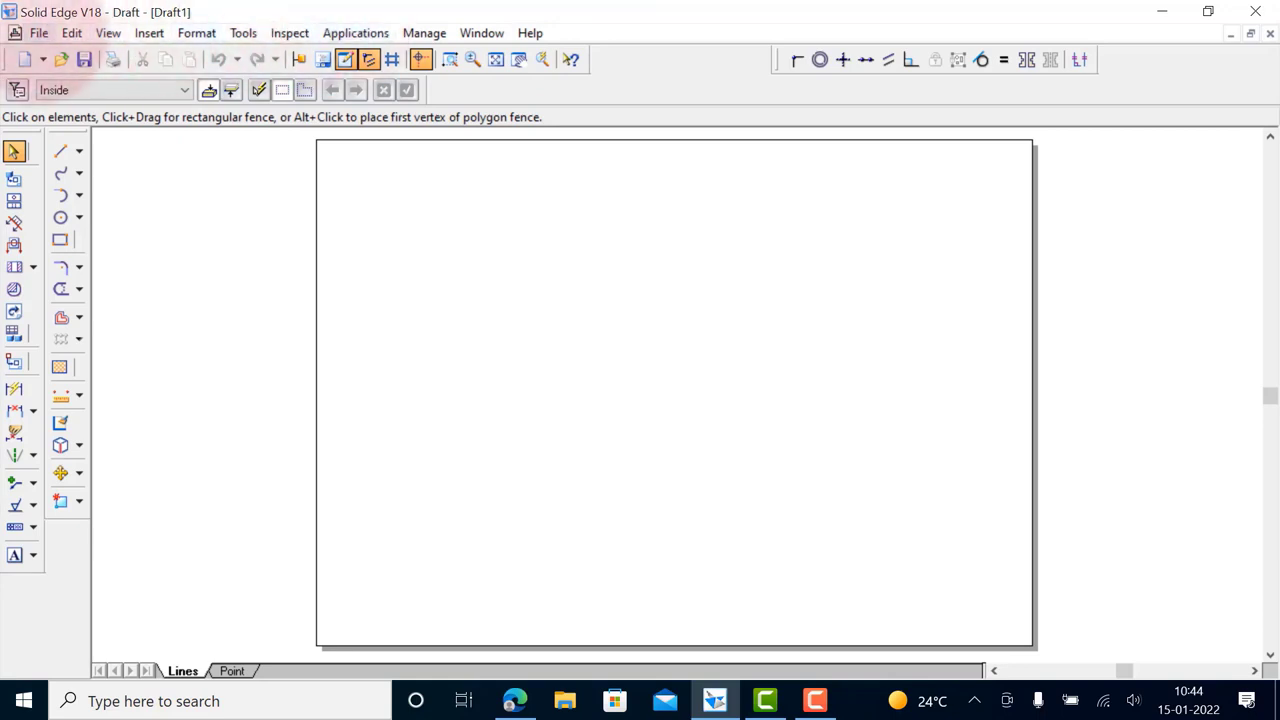
pyautogui.click(39, 33)
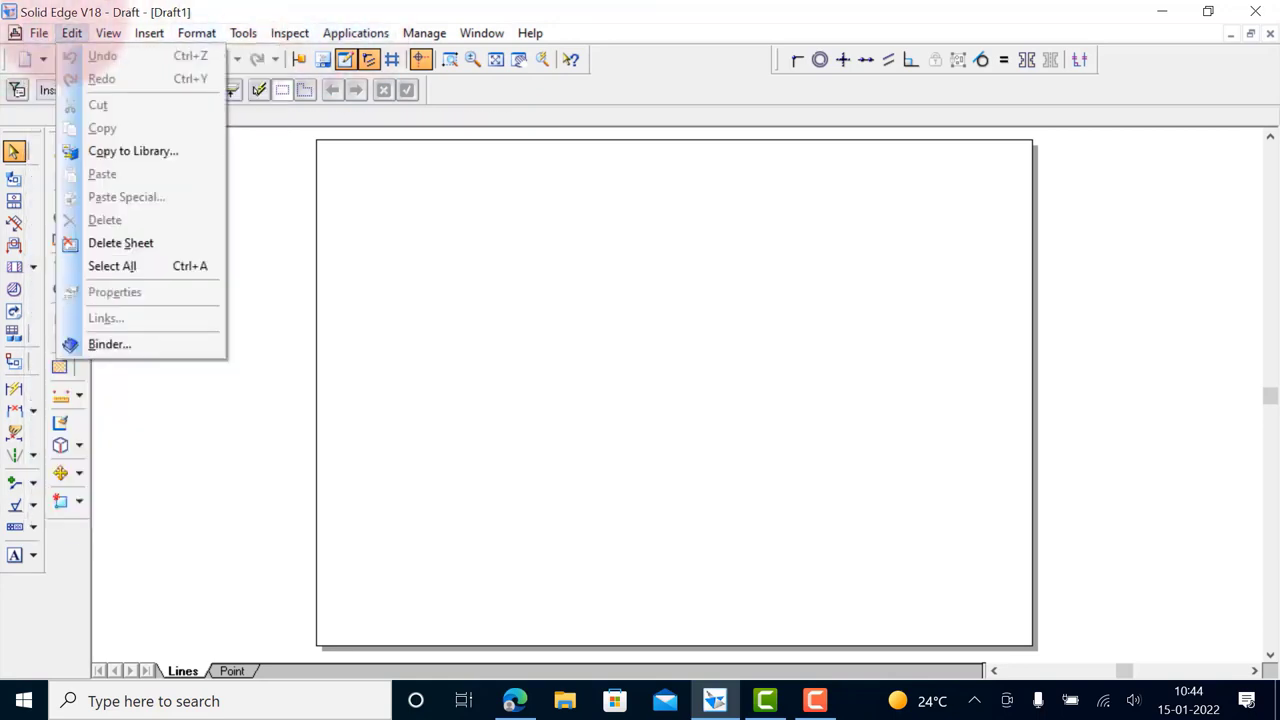
pyautogui.click(67, 32)
pyautogui.click(67, 32)
pyautogui.moveTo(46, 30)
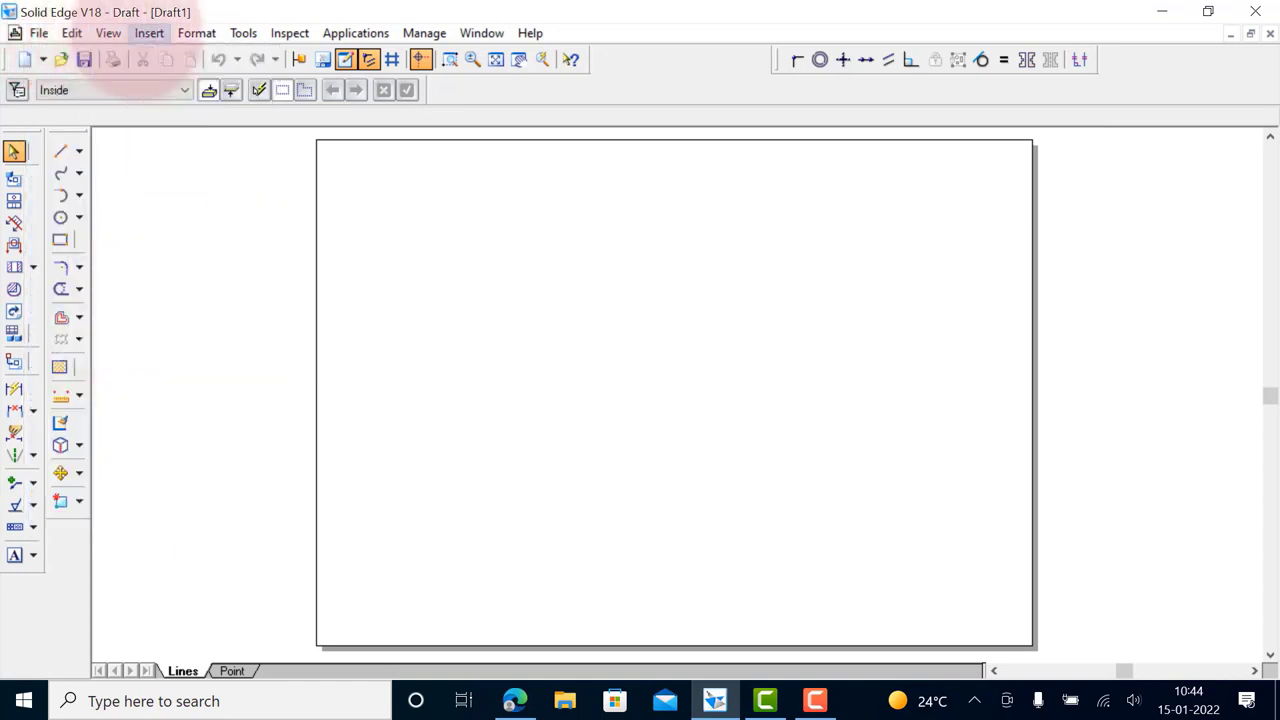
pyautogui.moveTo(255, 30)
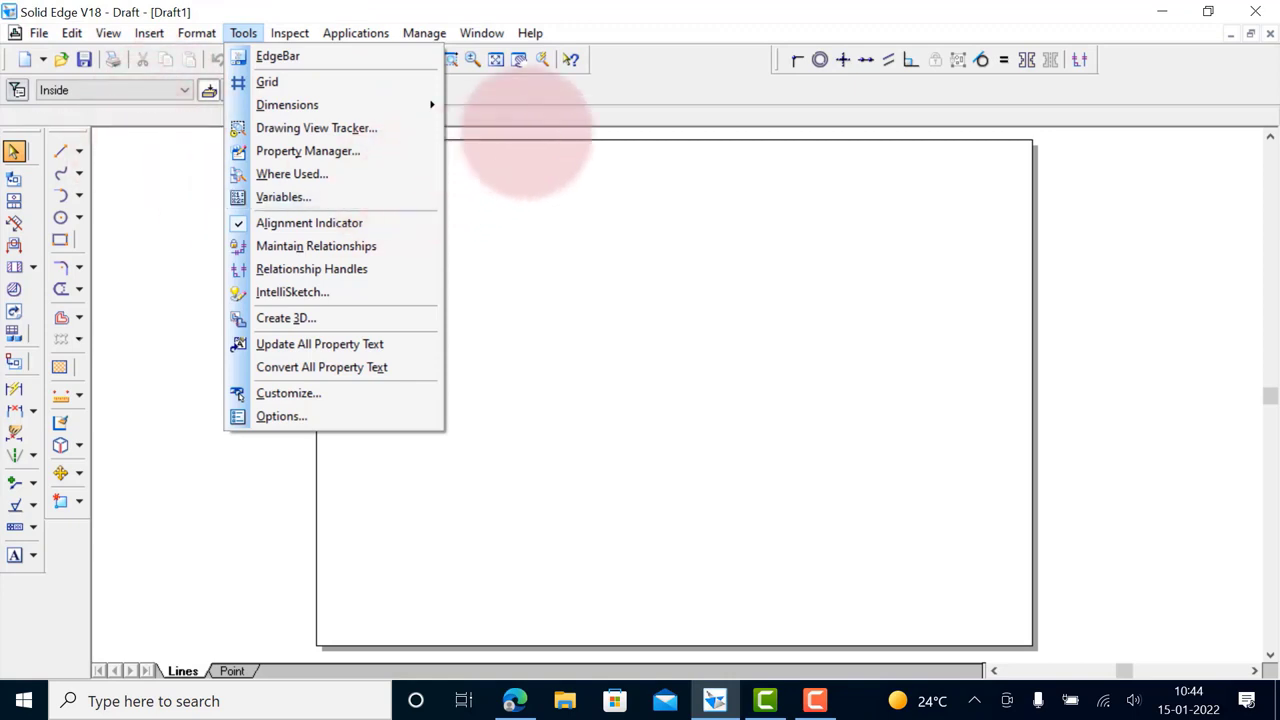
pyautogui.click(702, 113)
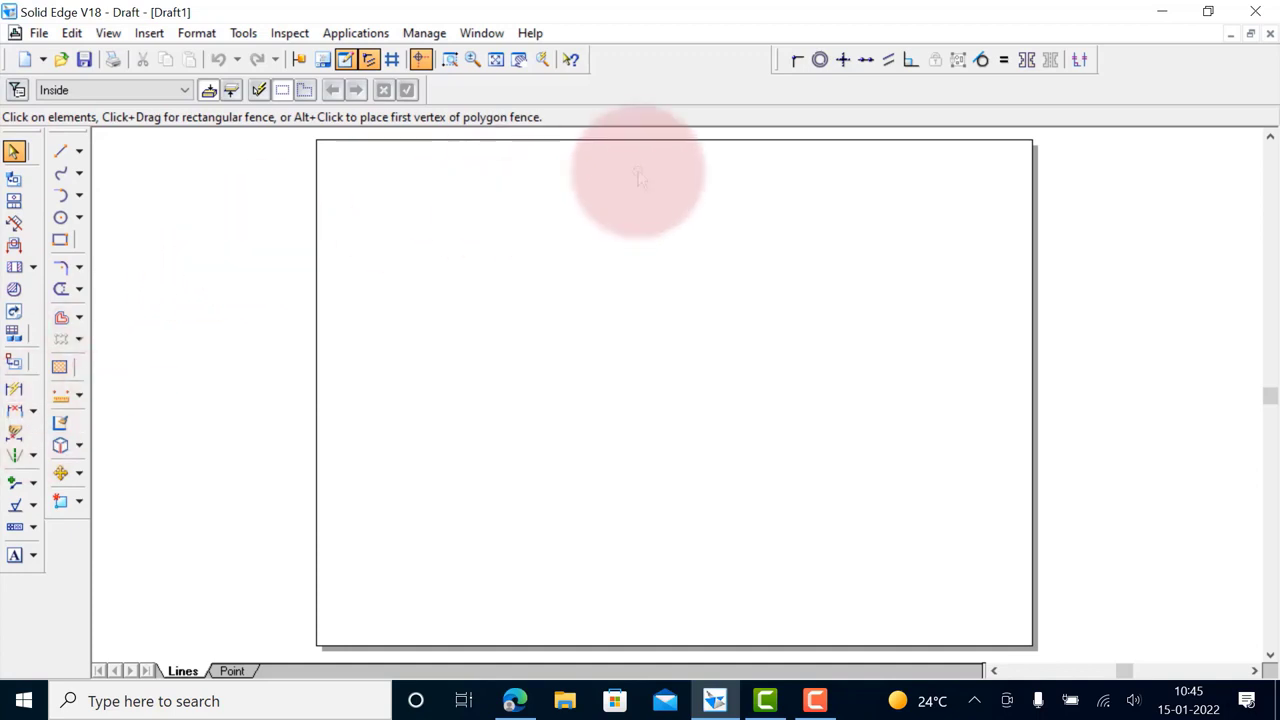
# Show the Manage toolbar and dock it beside the ribbon bar, below the Main toolbar
pyautogui.rightClick(670, 88)
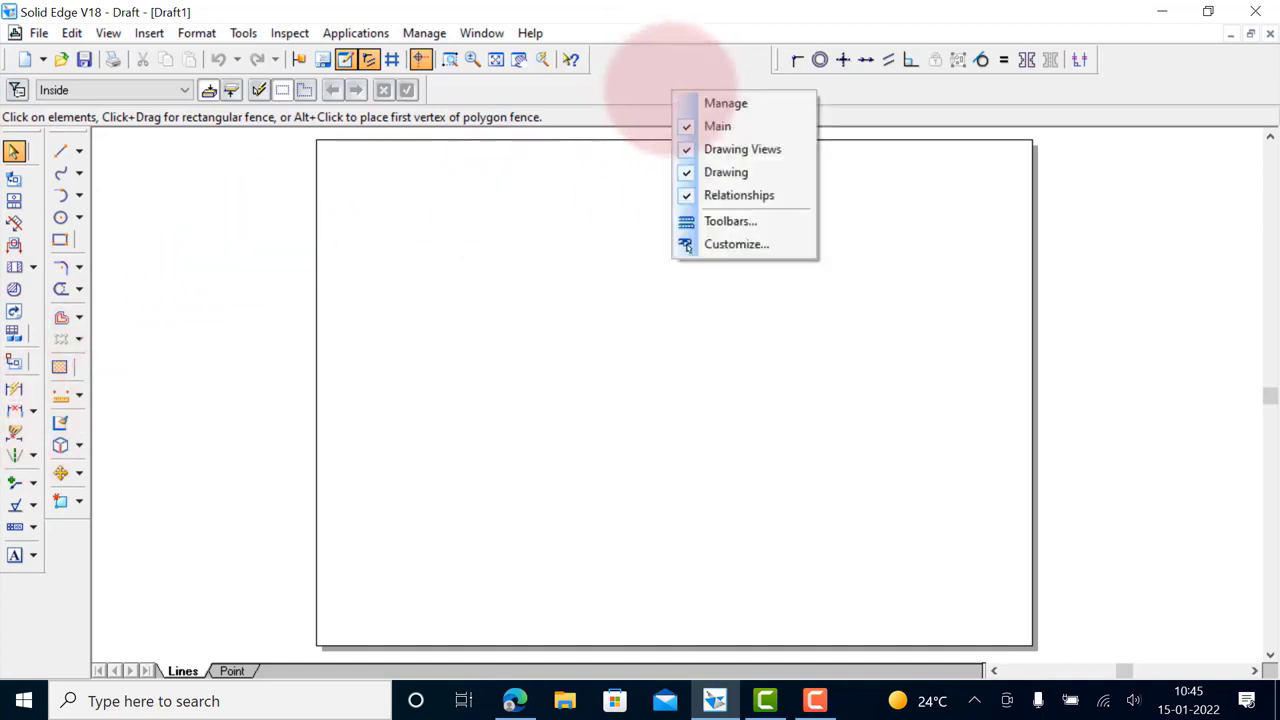
pyautogui.click(722, 103)
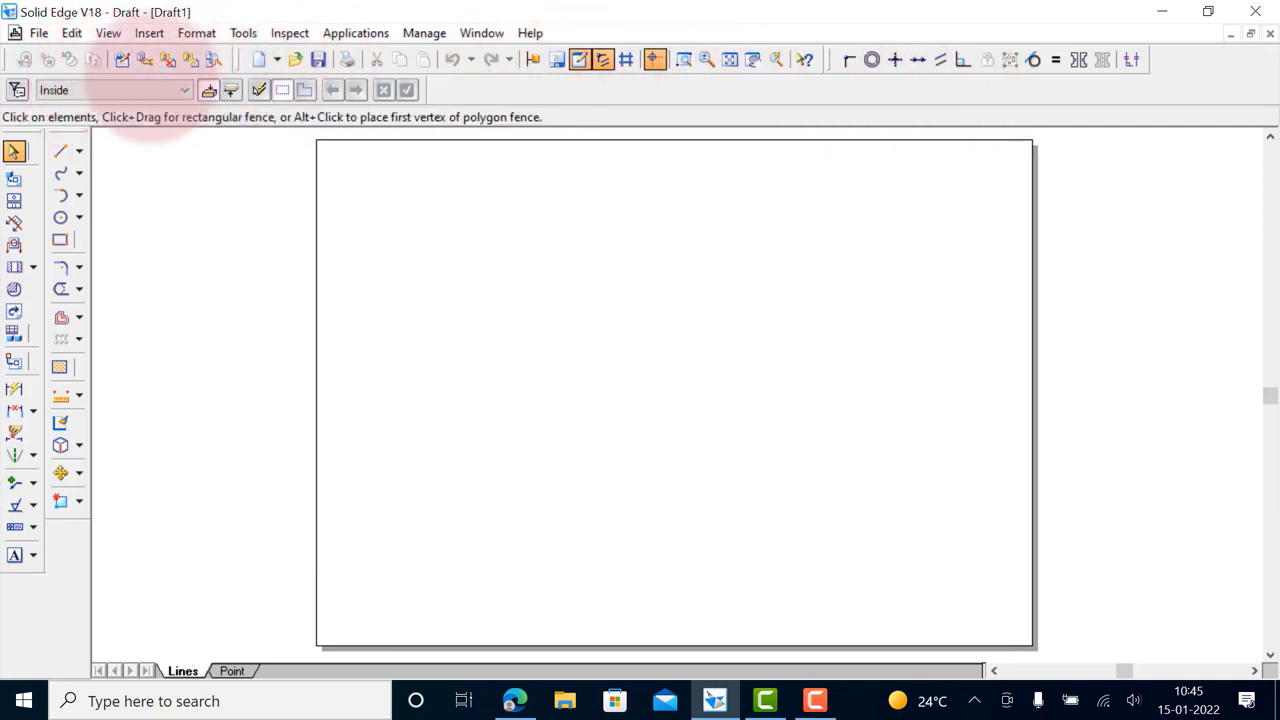
pyautogui.moveTo(8, 59); pyautogui.dragTo(795, 88)
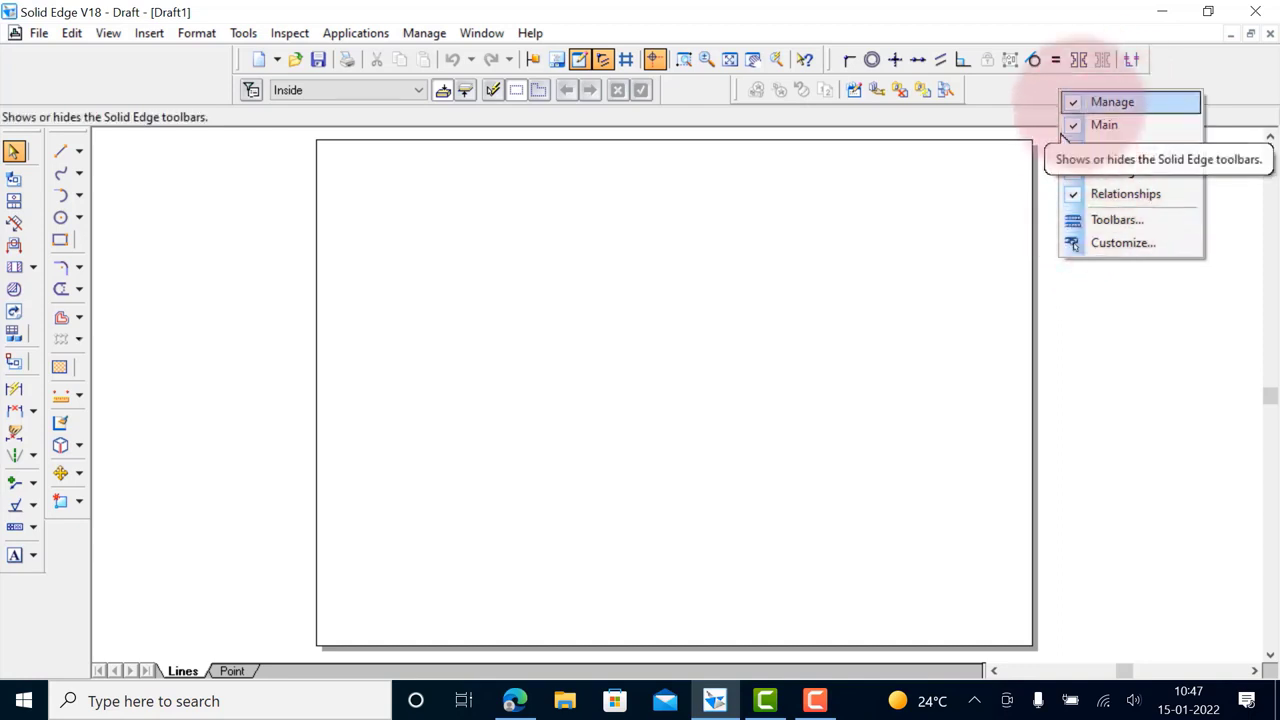
# Hide the Manage, Main, Drawing Views, Drawing and Relationships toolbars one by one
pyautogui.click(1076, 101)
pyautogui.rightClick(1076, 101)
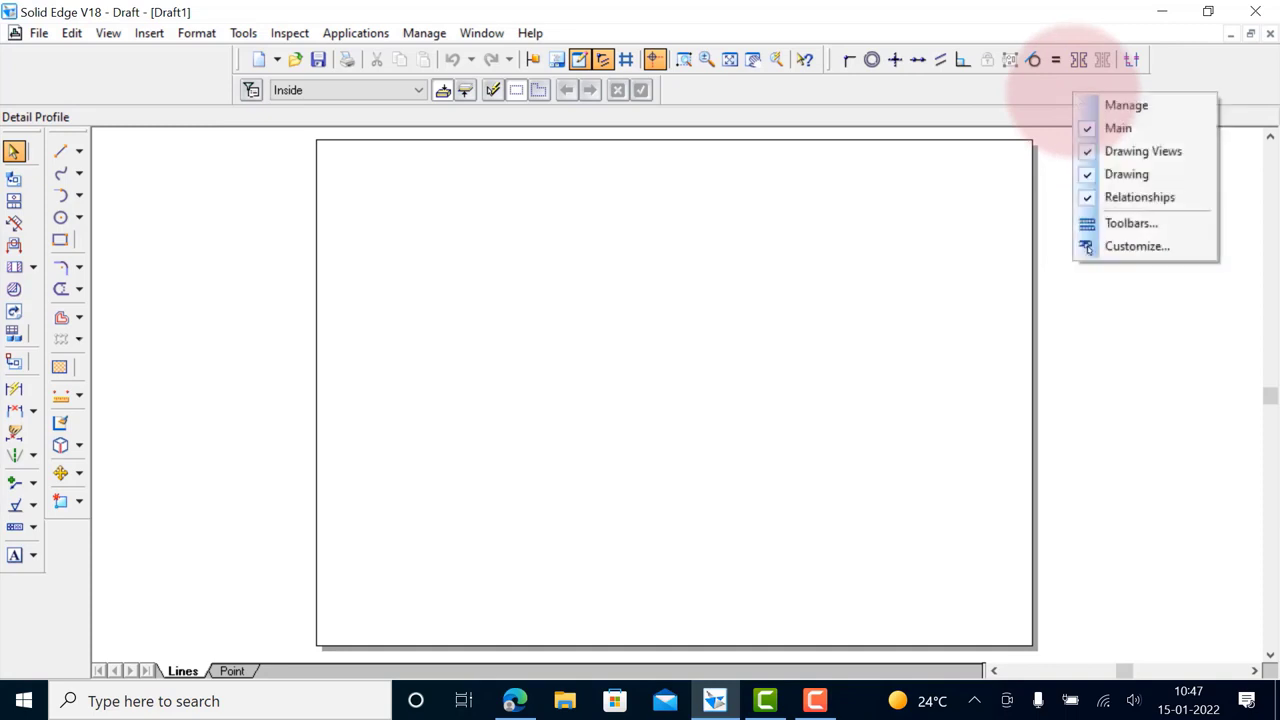
pyautogui.click(1118, 128)
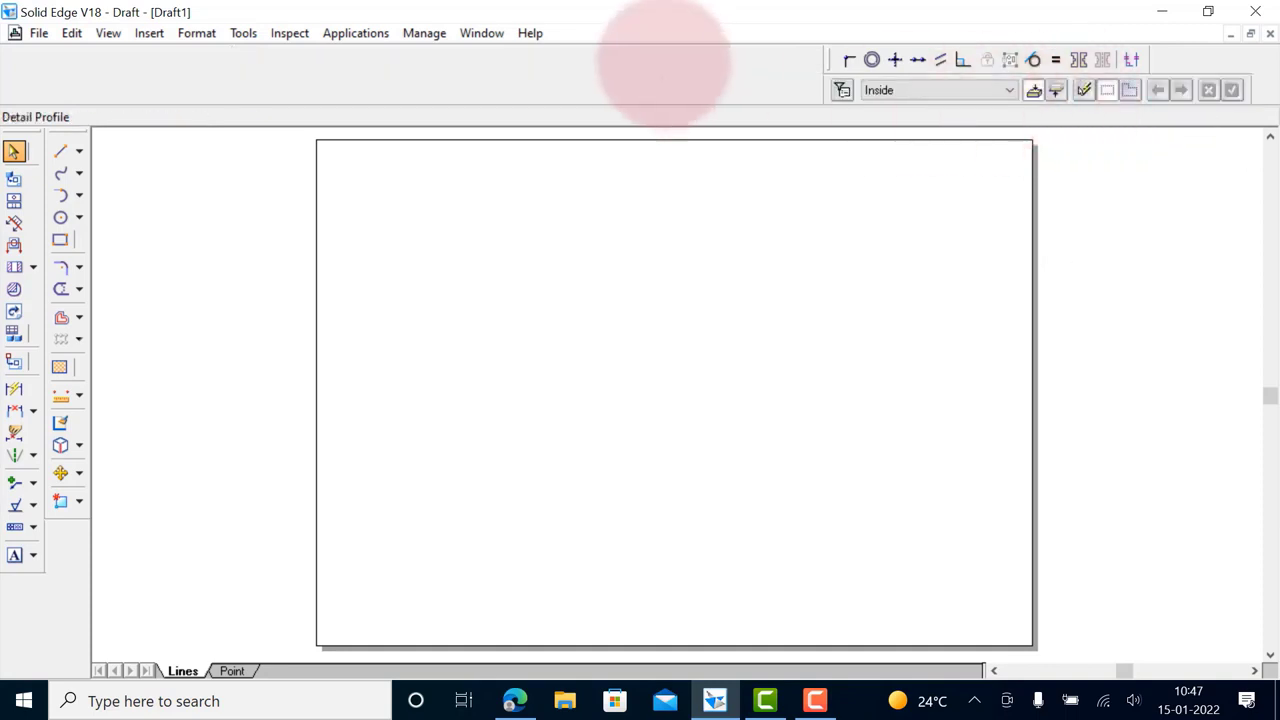
pyautogui.rightClick(652, 60)
pyautogui.click(710, 116)
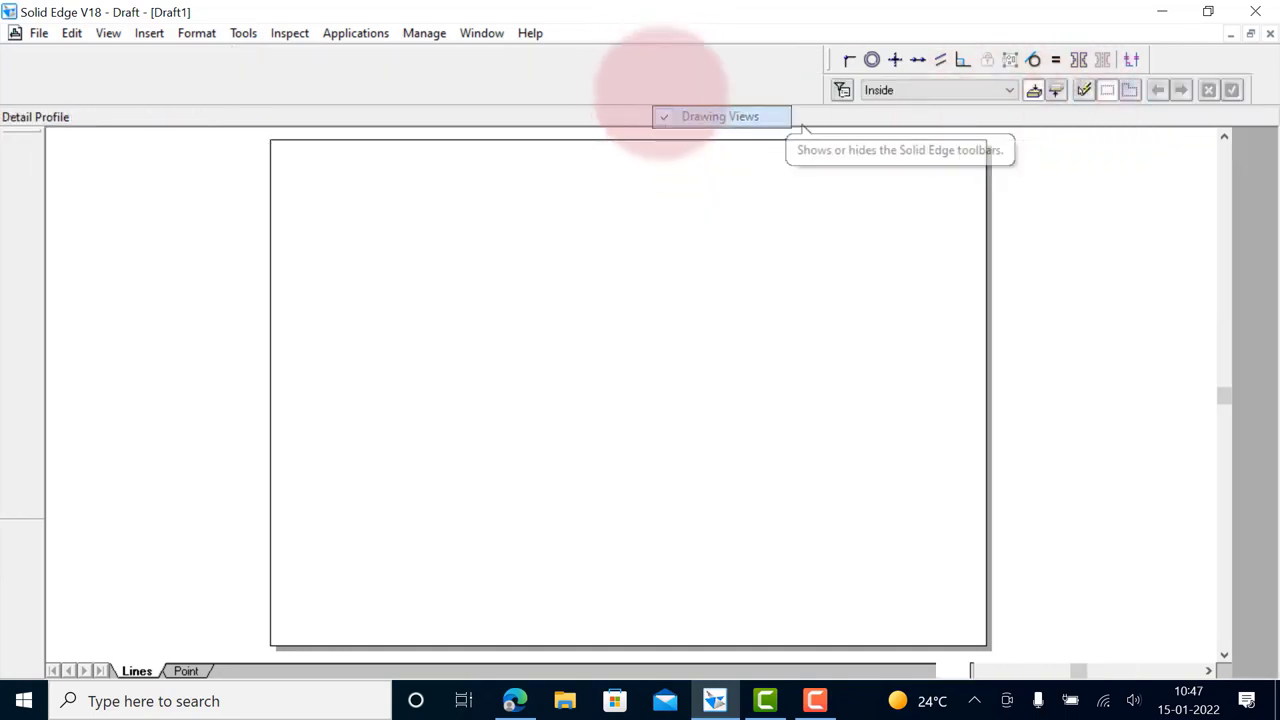
pyautogui.rightClick(663, 82)
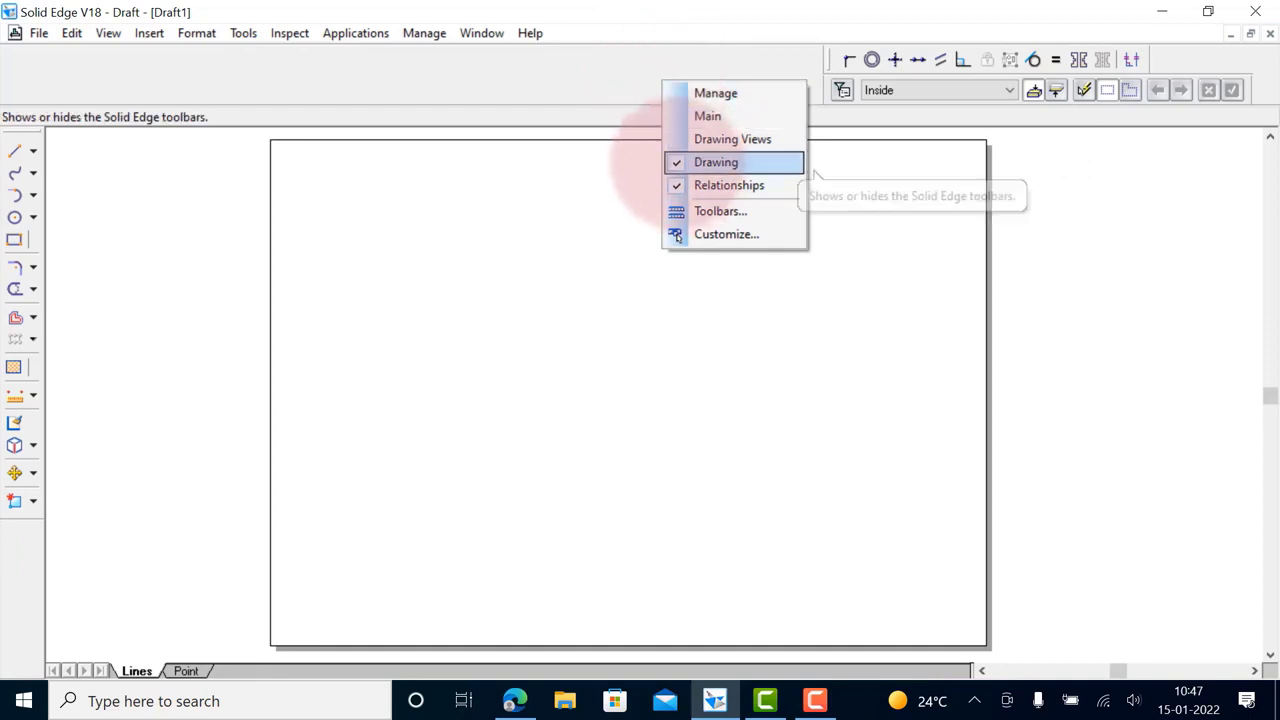
pyautogui.click(690, 162)
pyautogui.rightClick(657, 65)
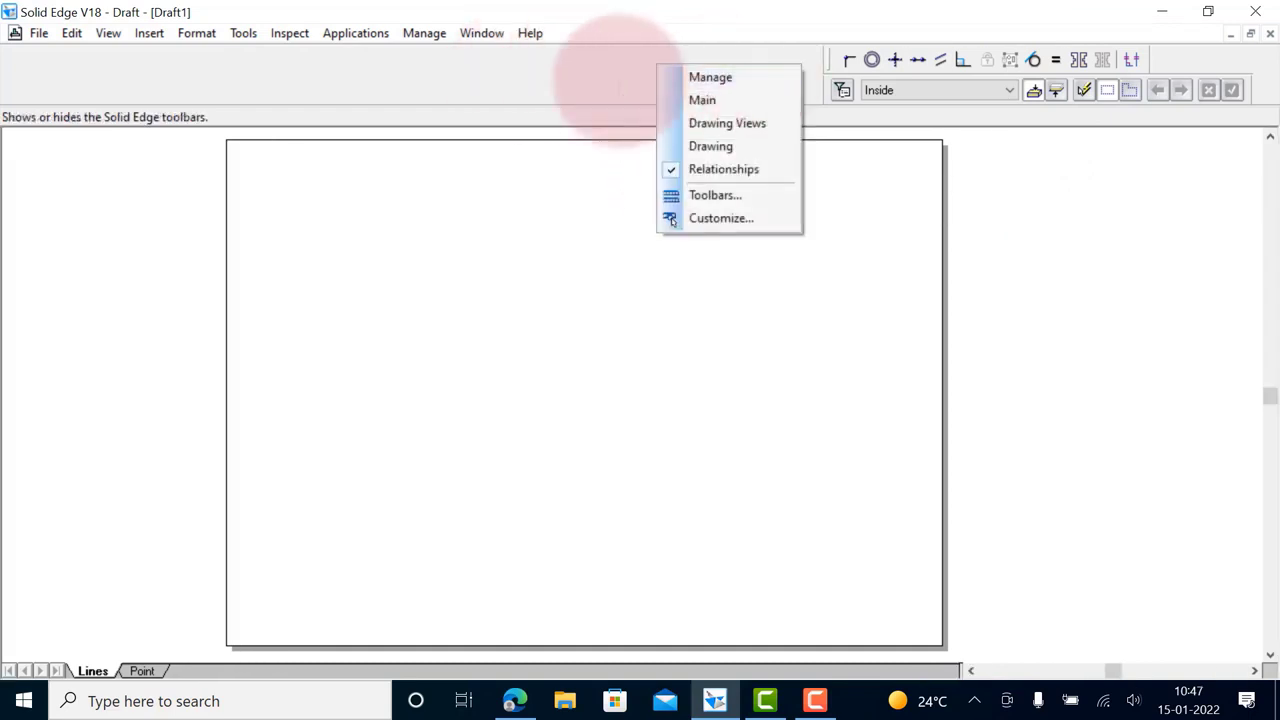
pyautogui.click(675, 169)
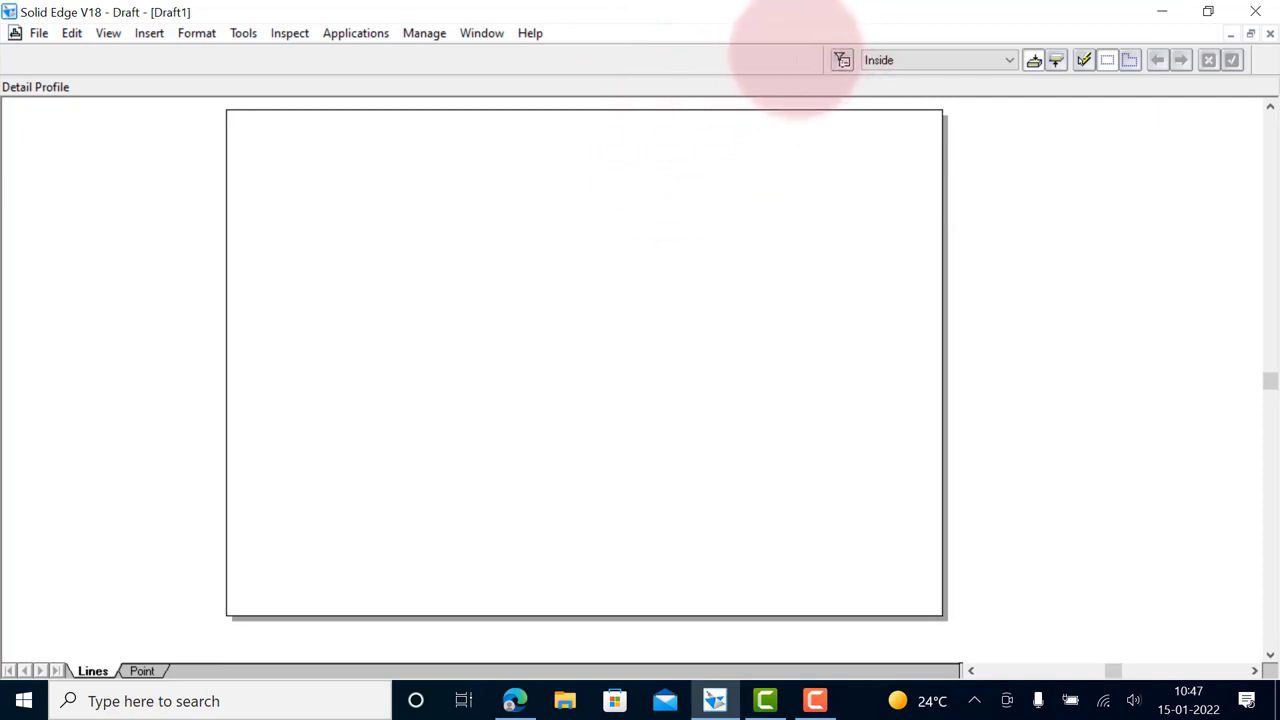
# Show the Manage, Main, Drawing Views, Drawing and Relationships toolbars again one by one
pyautogui.rightClick(746, 57)
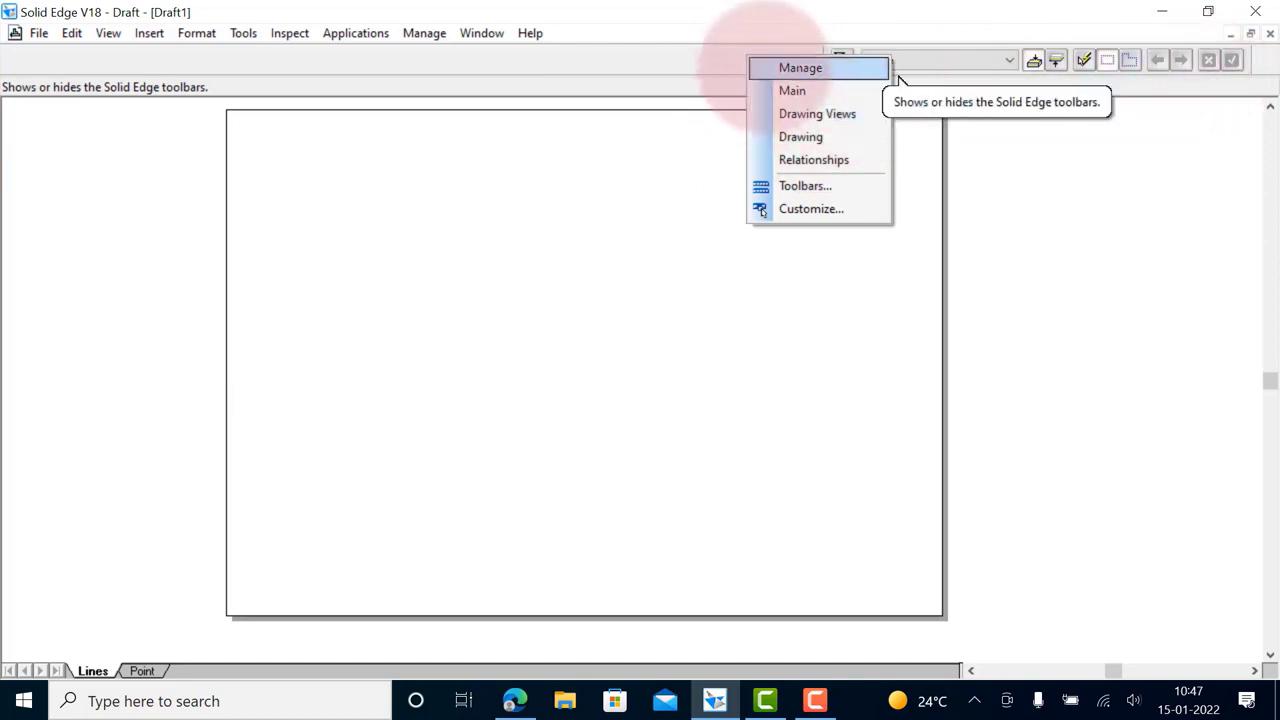
pyautogui.click(765, 67)
pyautogui.rightClick(660, 70)
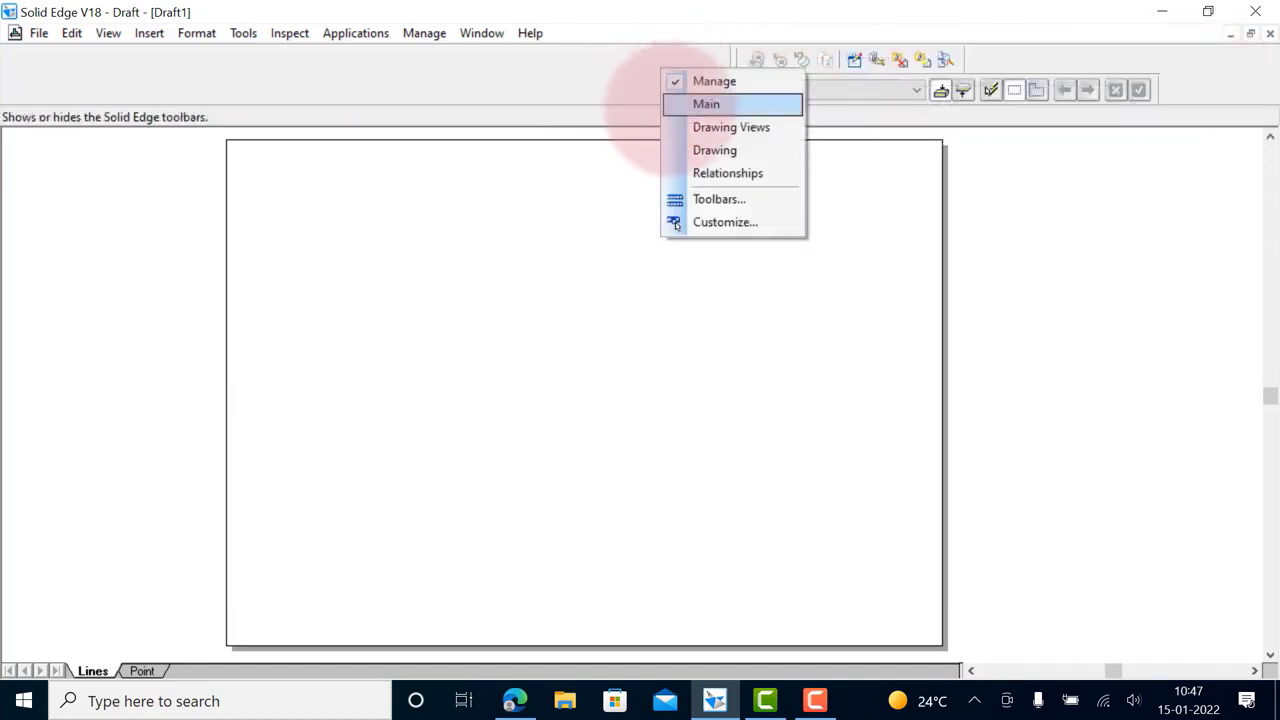
pyautogui.click(706, 104)
pyautogui.rightClick(1020, 57)
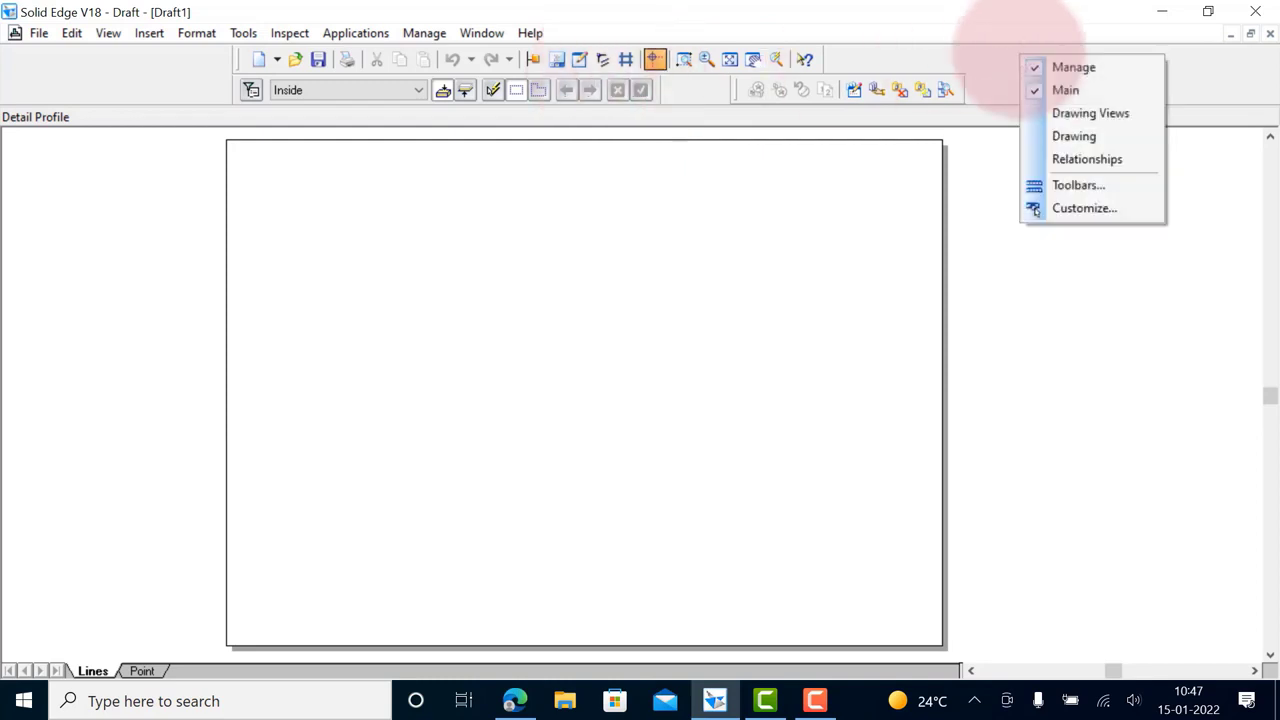
pyautogui.click(1040, 111)
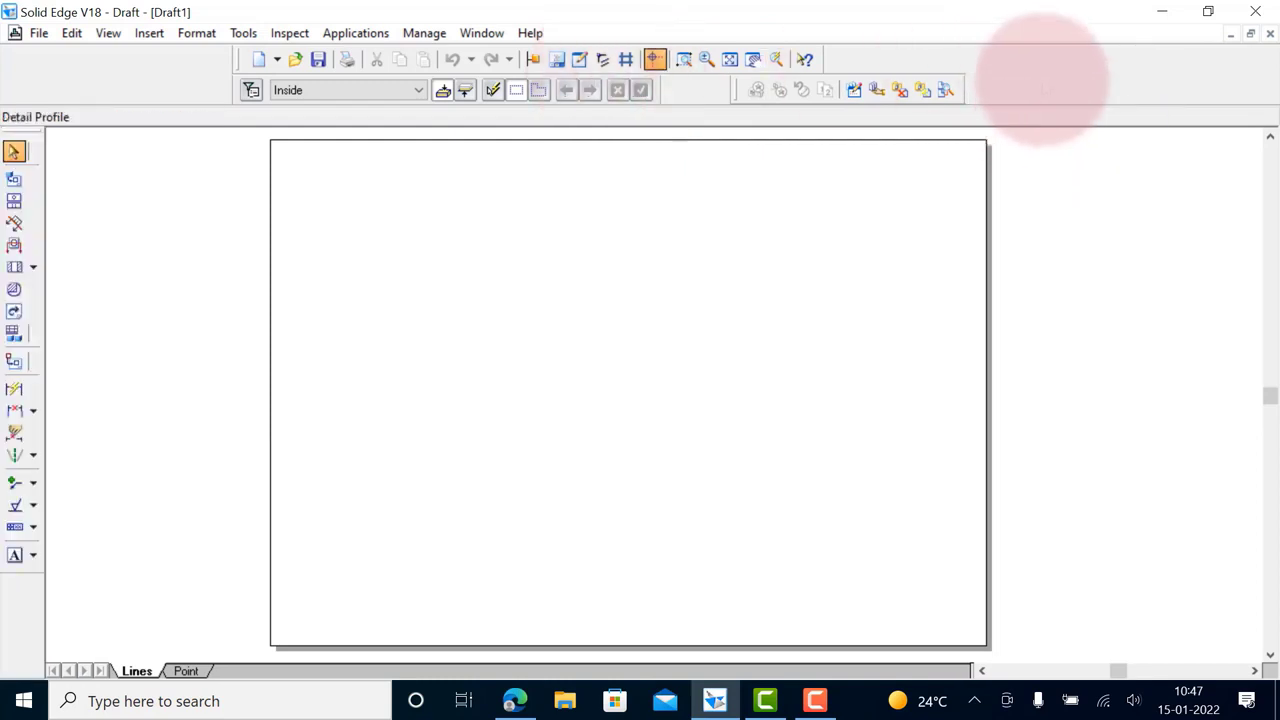
pyautogui.rightClick(1045, 70)
pyautogui.click(1110, 148)
pyautogui.click(1124, 171)
# Turn off the Ribbon Bar and all five toolbars together in the Toolbars dialog
pyautogui.rightClick(1040, 88)
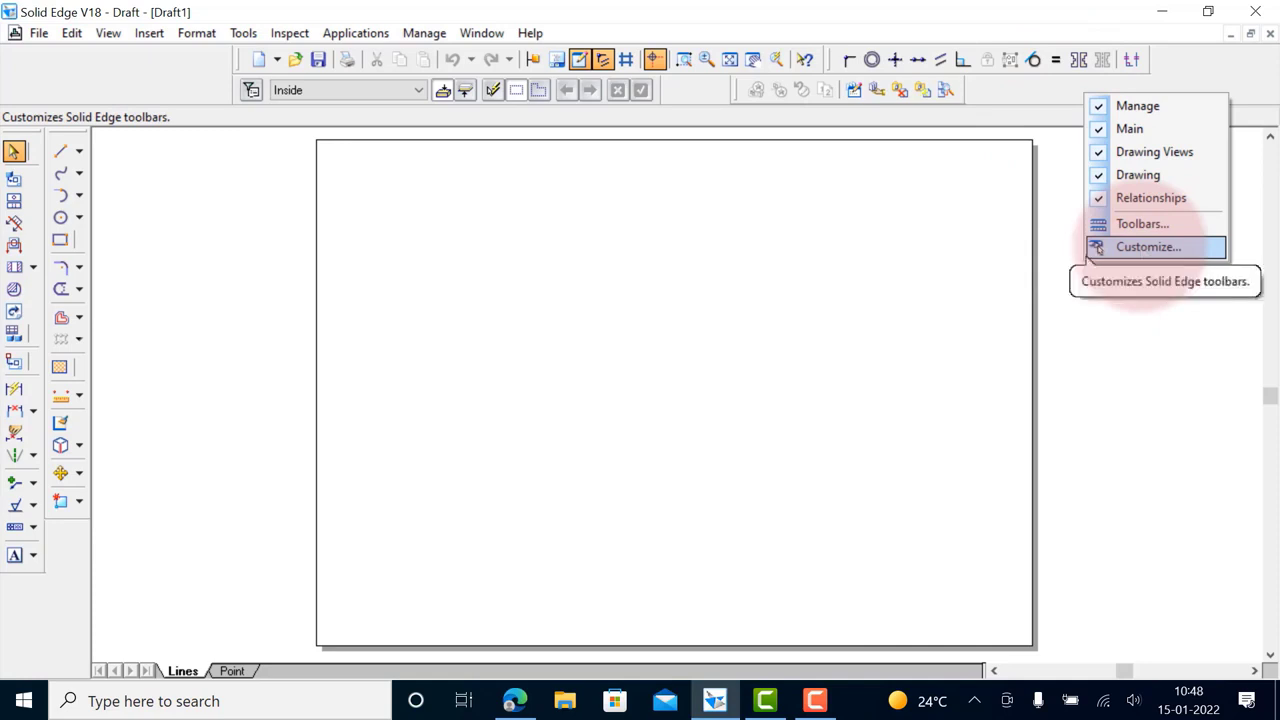
pyautogui.click(1143, 224)
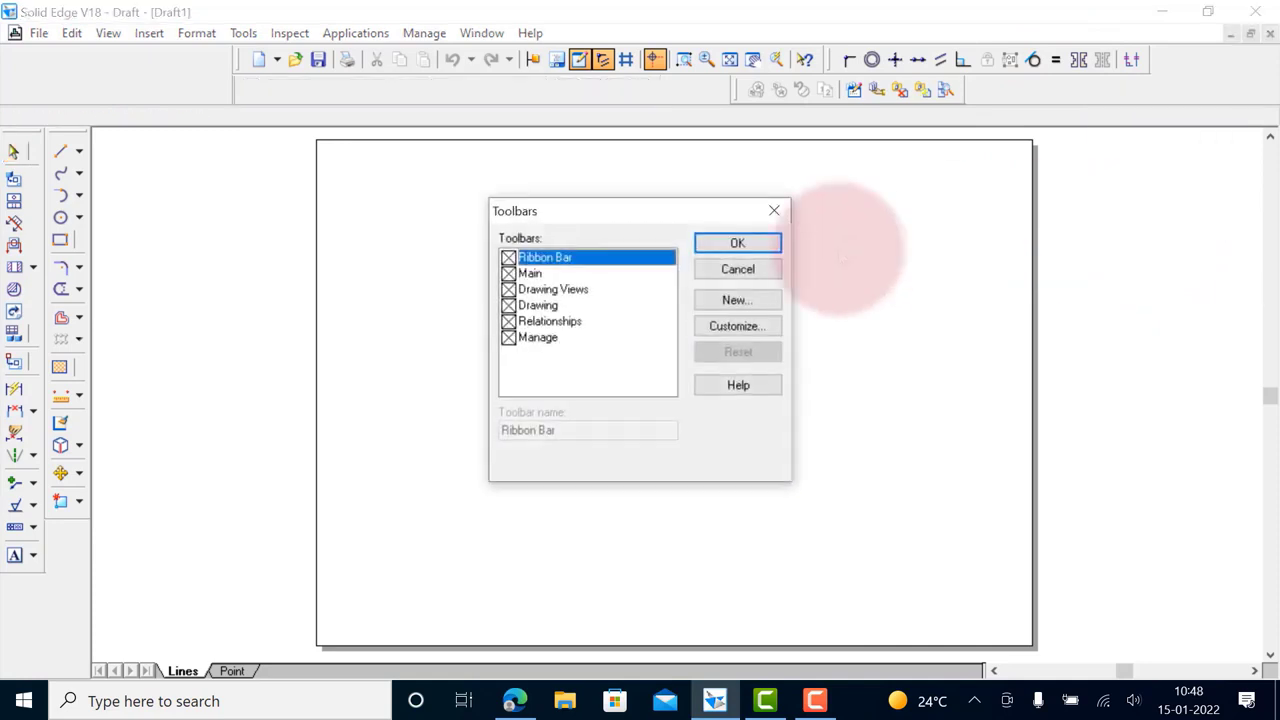
pyautogui.click(508, 273)
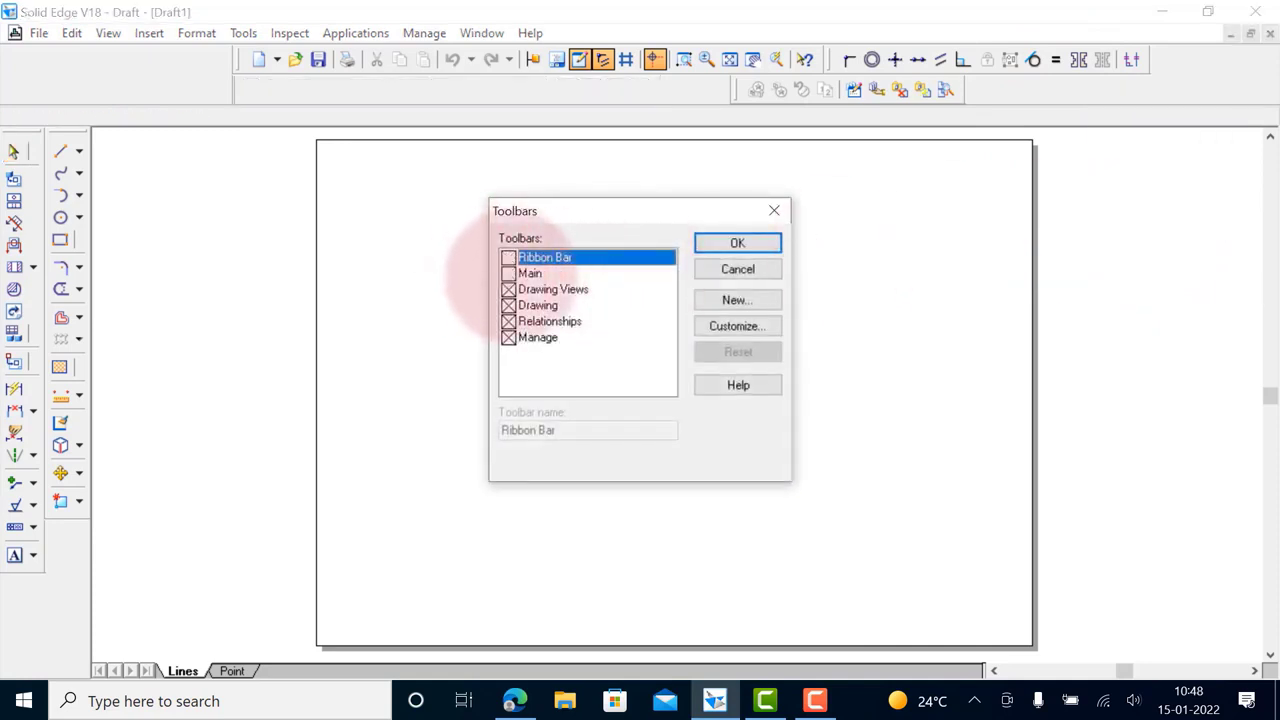
pyautogui.click(508, 289)
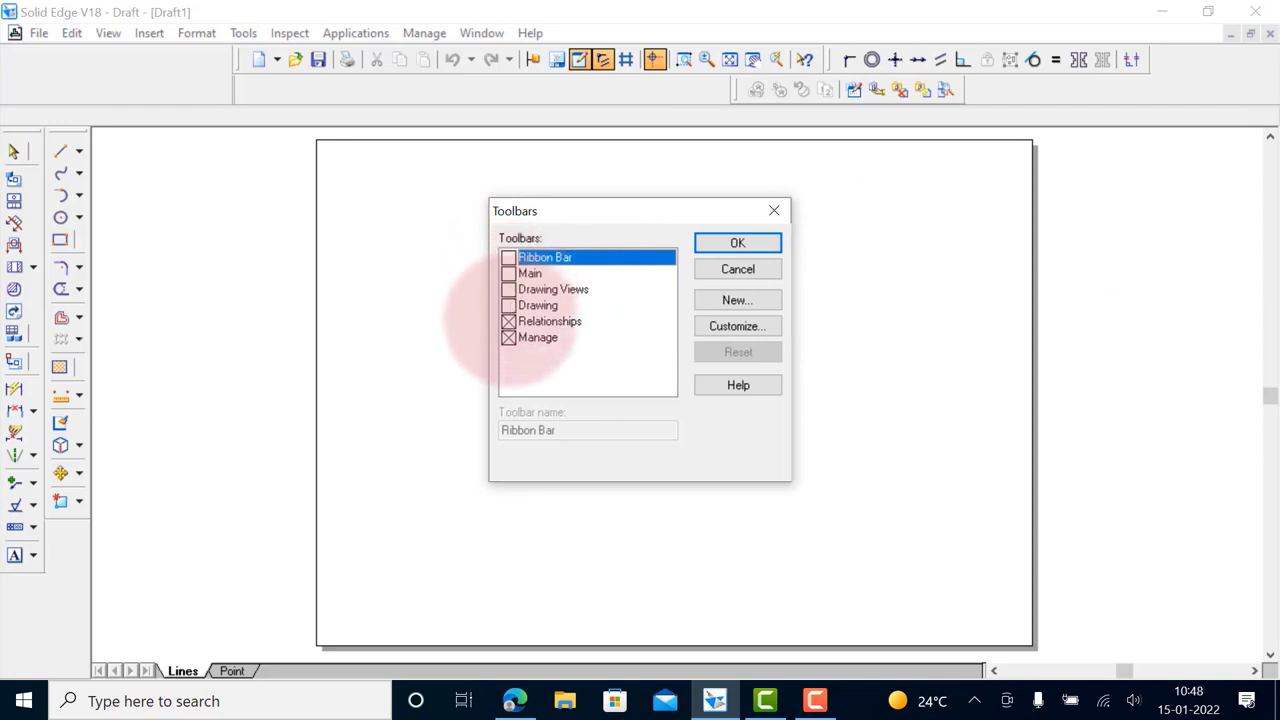
pyautogui.click(508, 337)
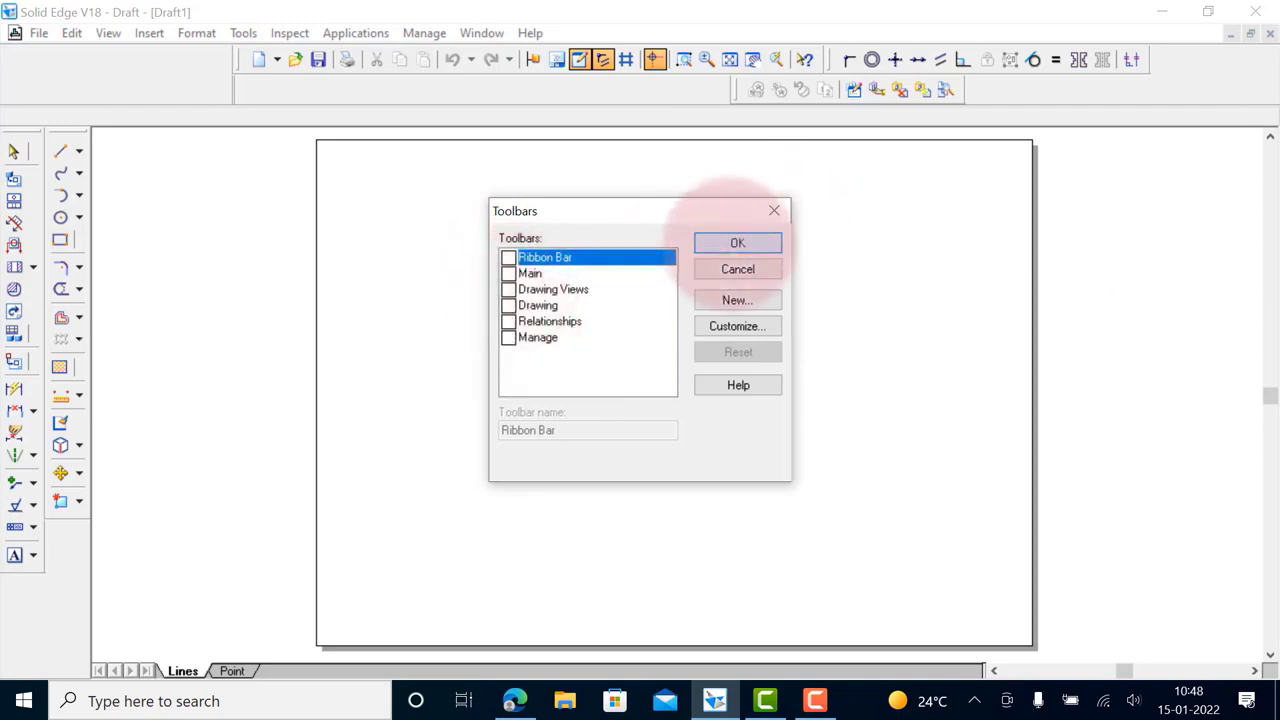
pyautogui.click(737, 243)
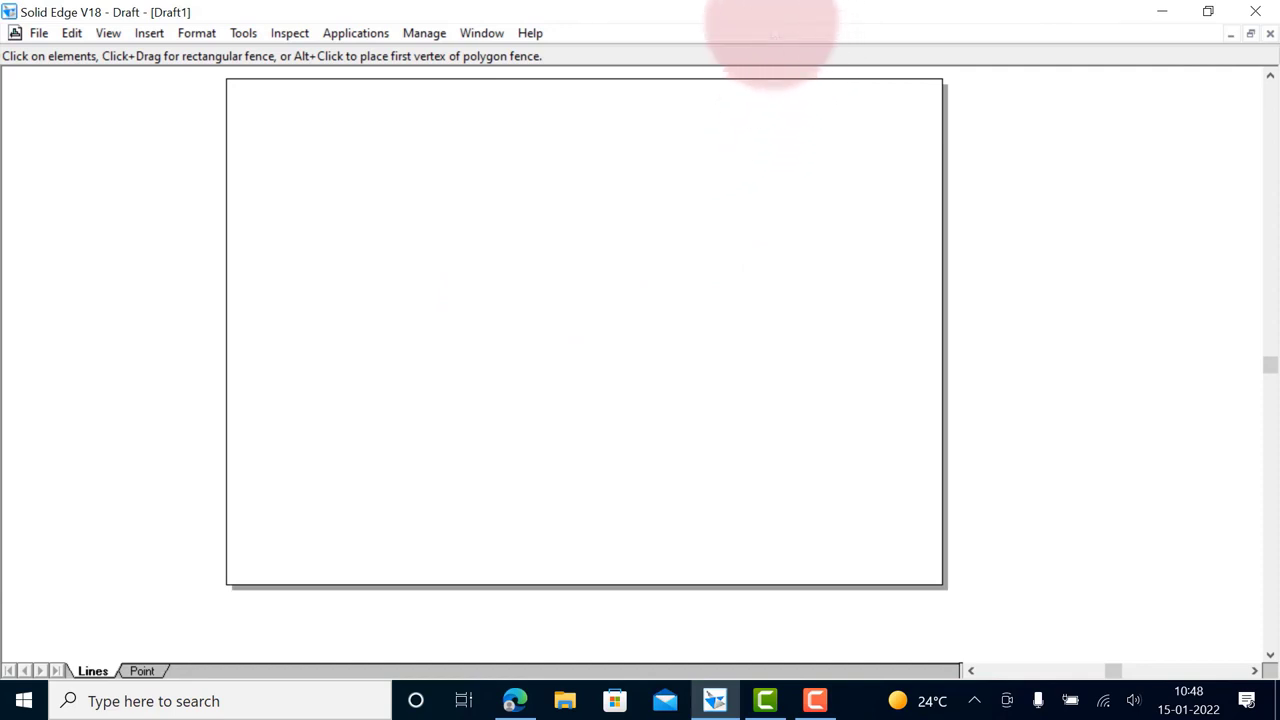
# Turn the Ribbon Bar, Main, Drawing Views, Drawing, Relationships and Manage toolbars back on together in the Toolbars dialog
pyautogui.rightClick(862, 30)
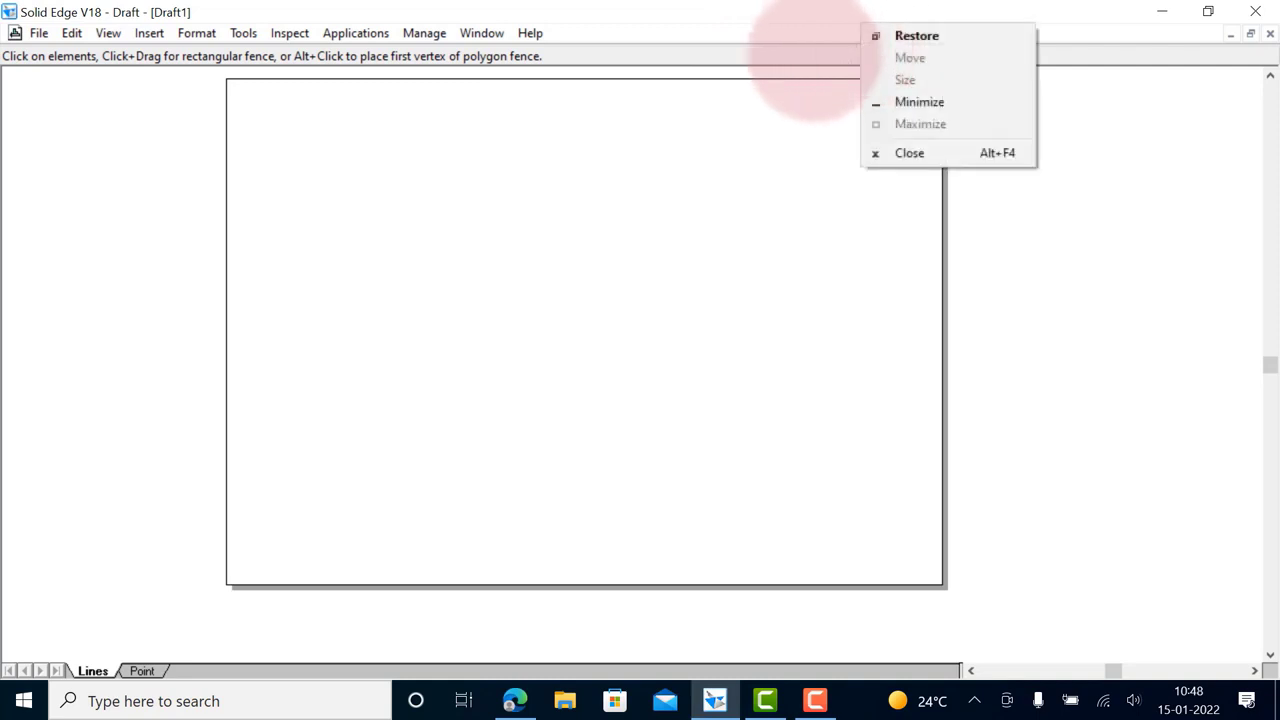
pyautogui.click(812, 60)
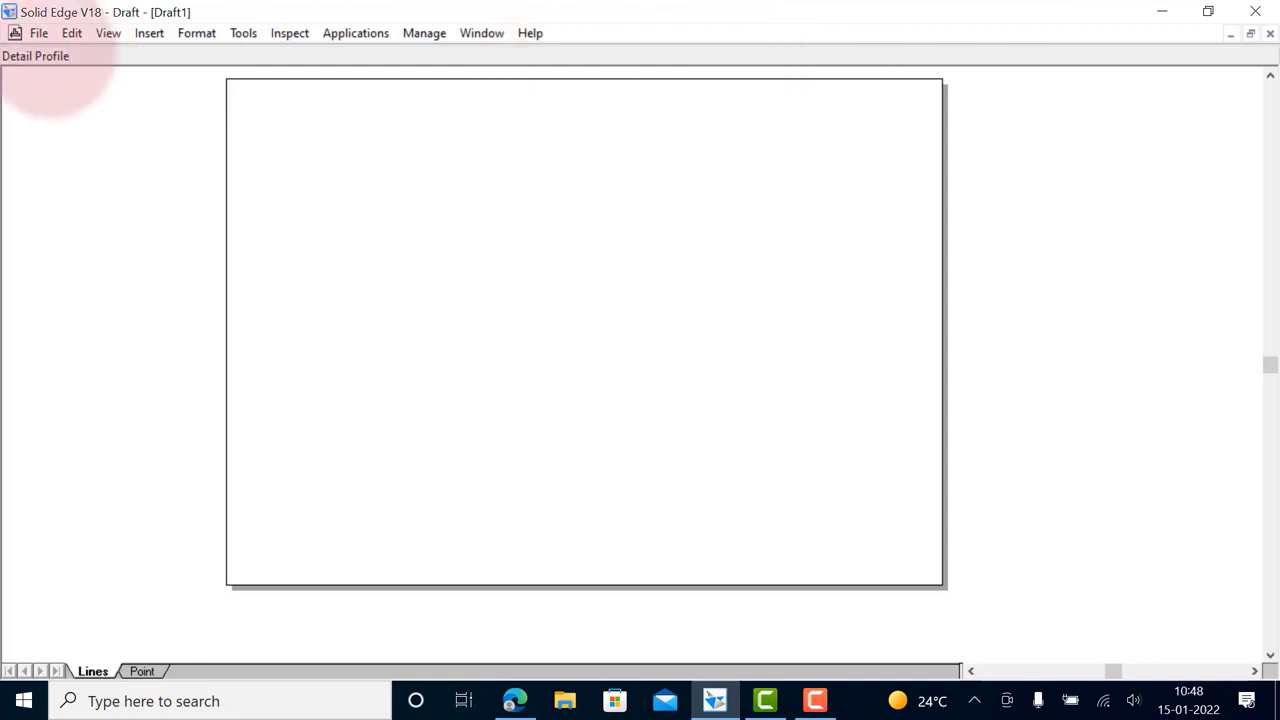
pyautogui.click(424, 33)
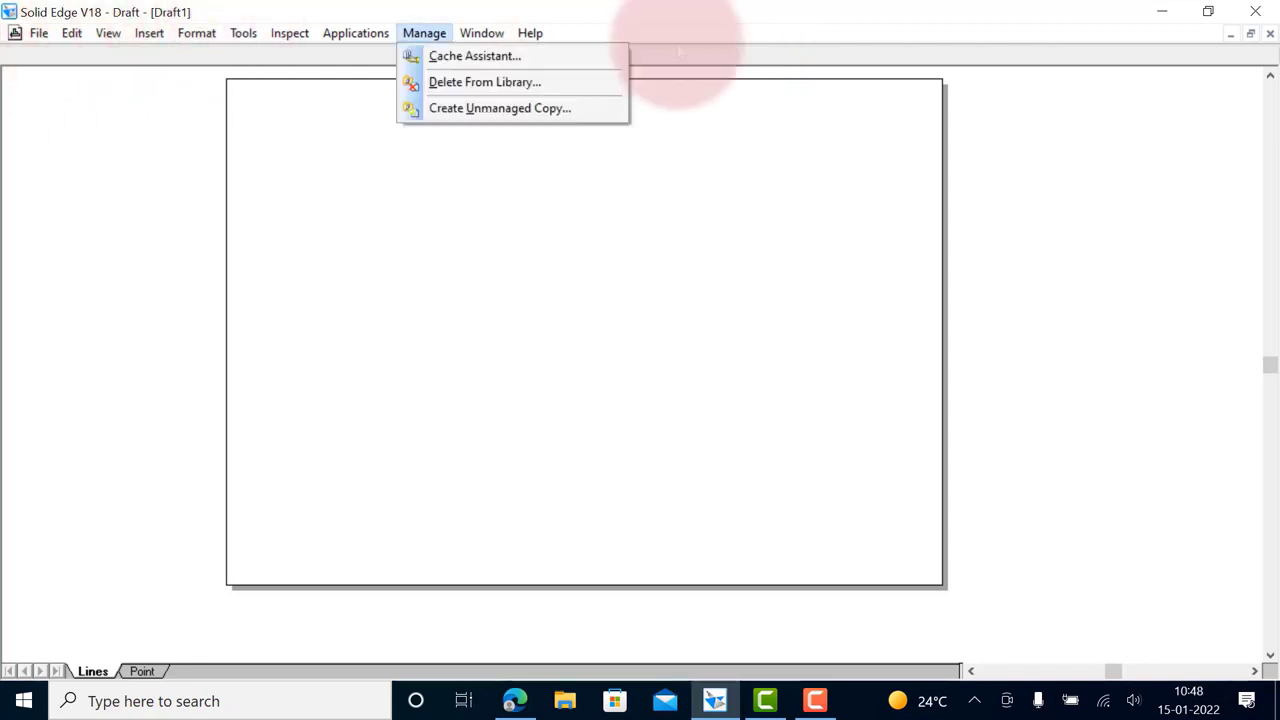
pyautogui.moveTo(108, 33)
pyautogui.moveTo(145, 275)
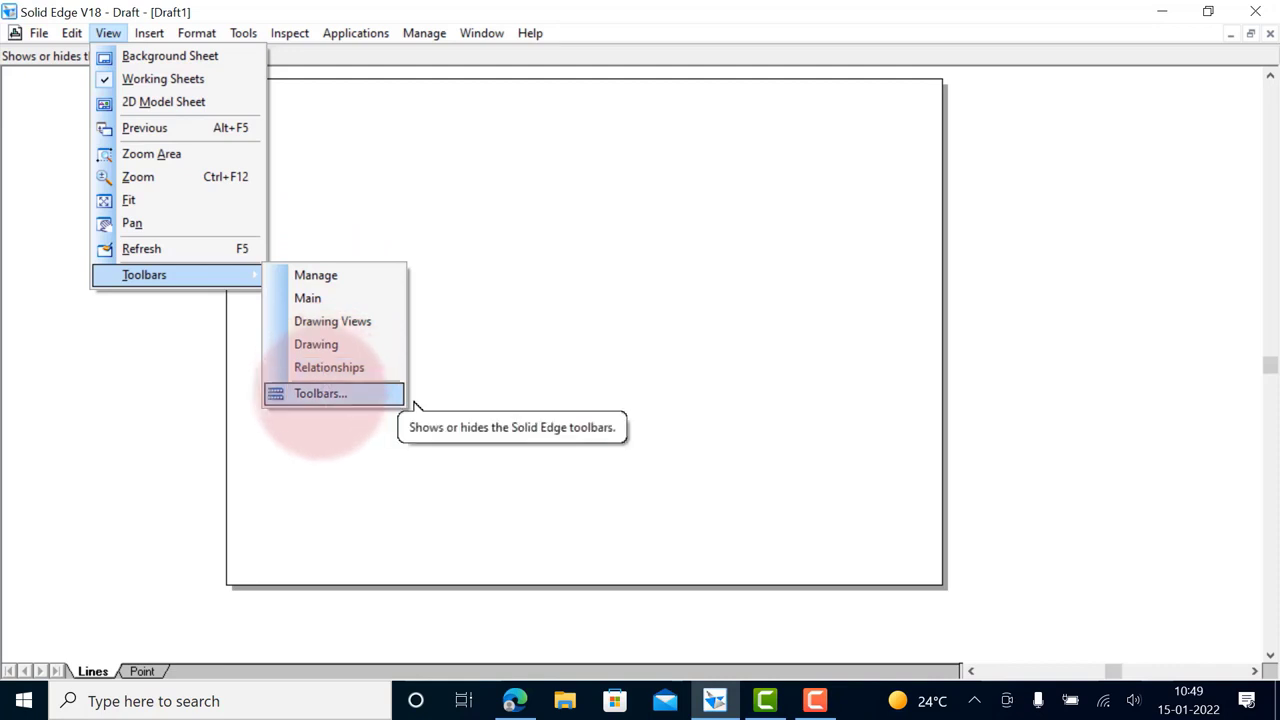
pyautogui.click(320, 393)
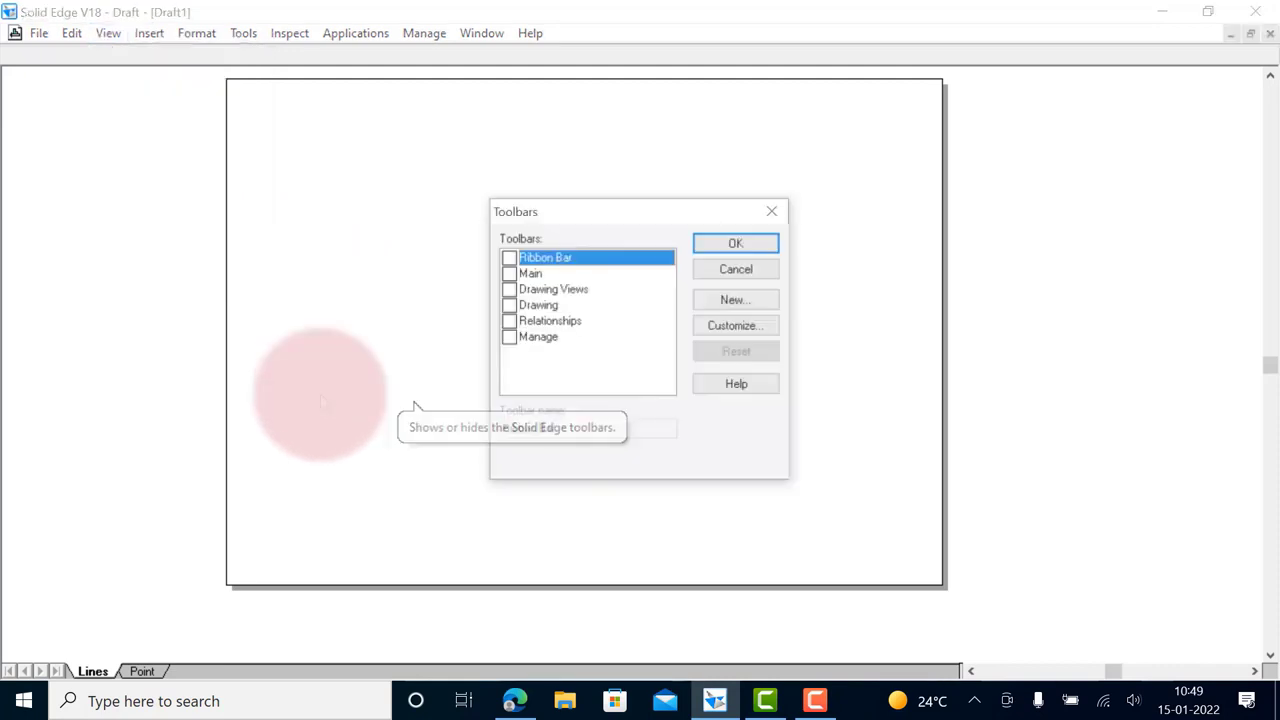
pyautogui.click(508, 337)
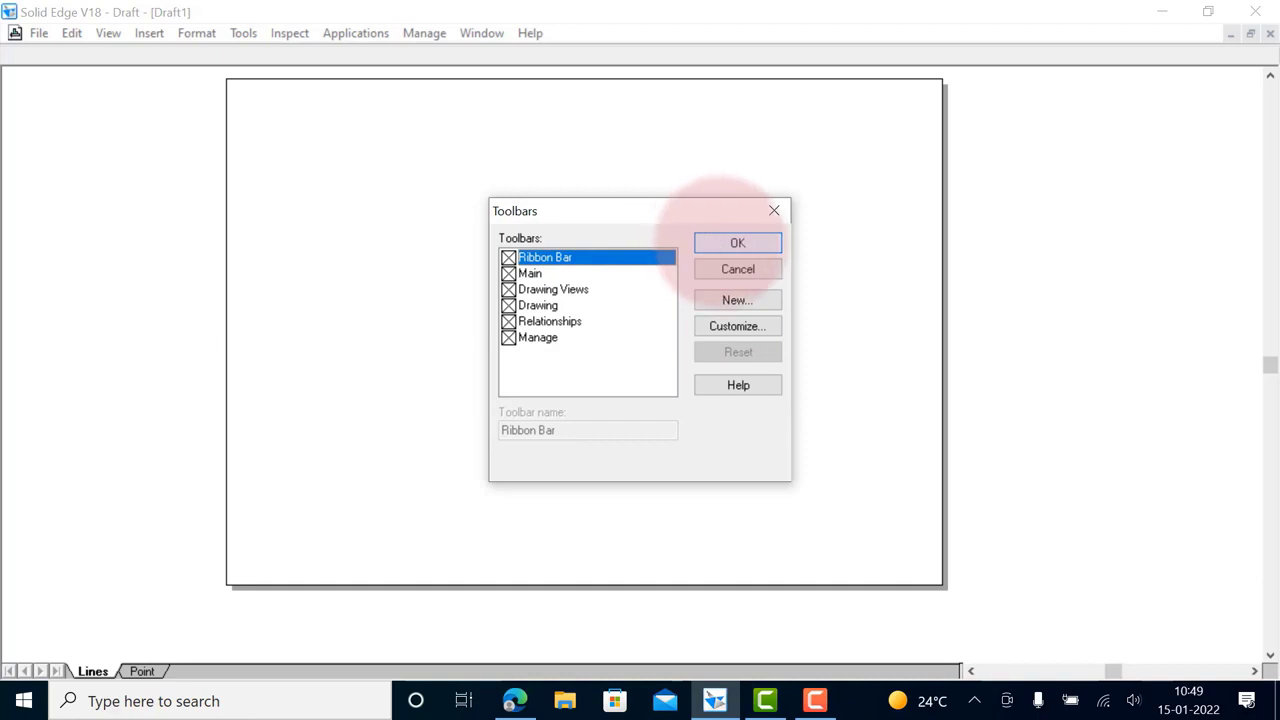
pyautogui.click(735, 243)
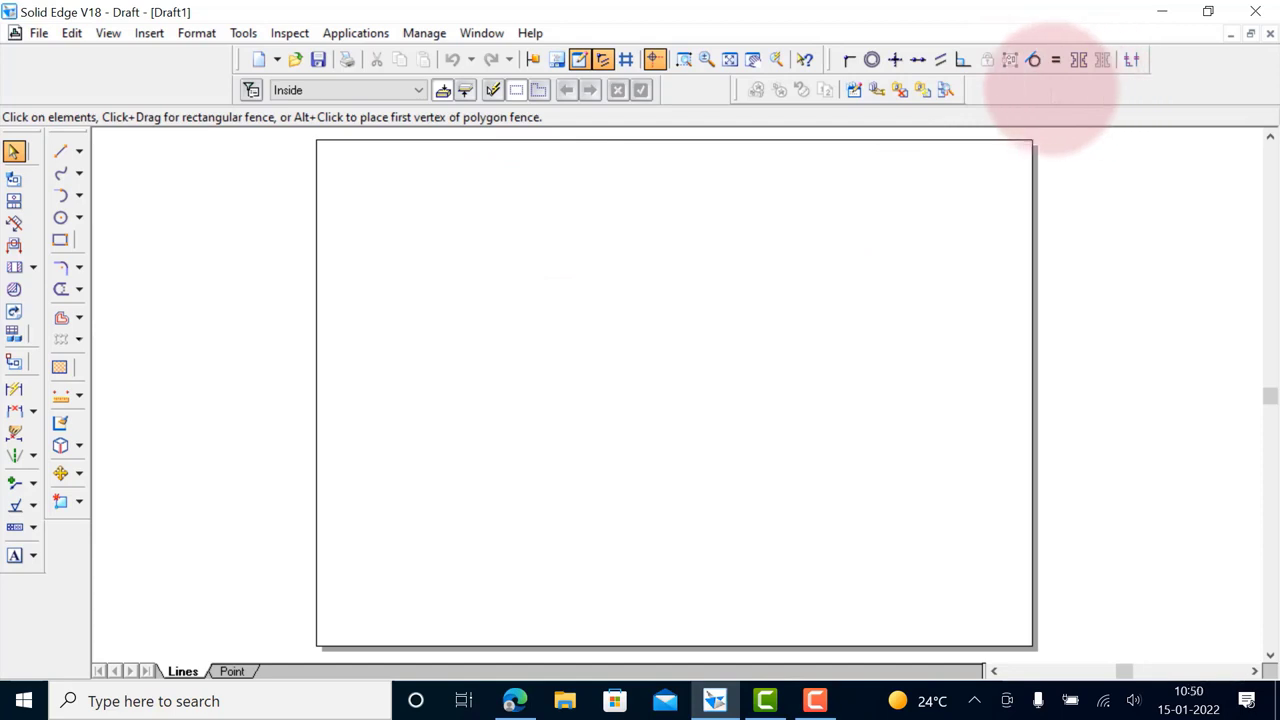
# Review the toolbar visibility list and the Toolbars dialog settings without changing them
pyautogui.rightClick(1050, 90)
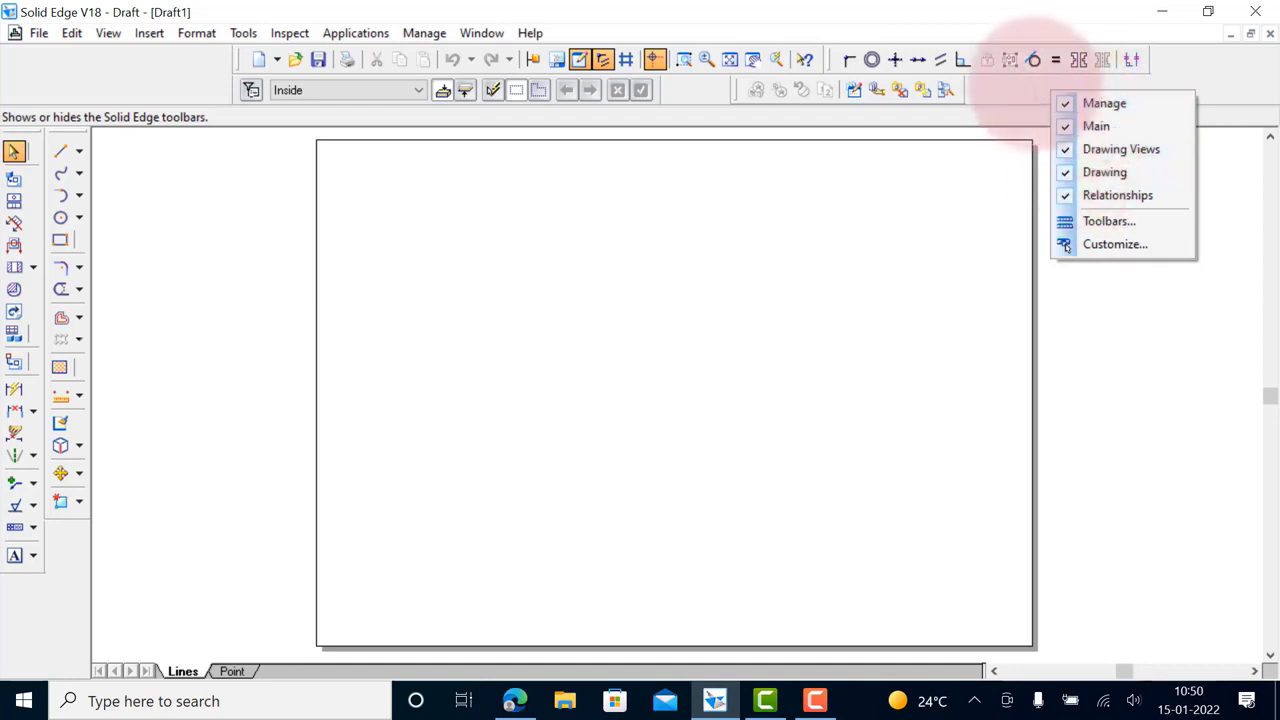
pyautogui.click(1036, 90)
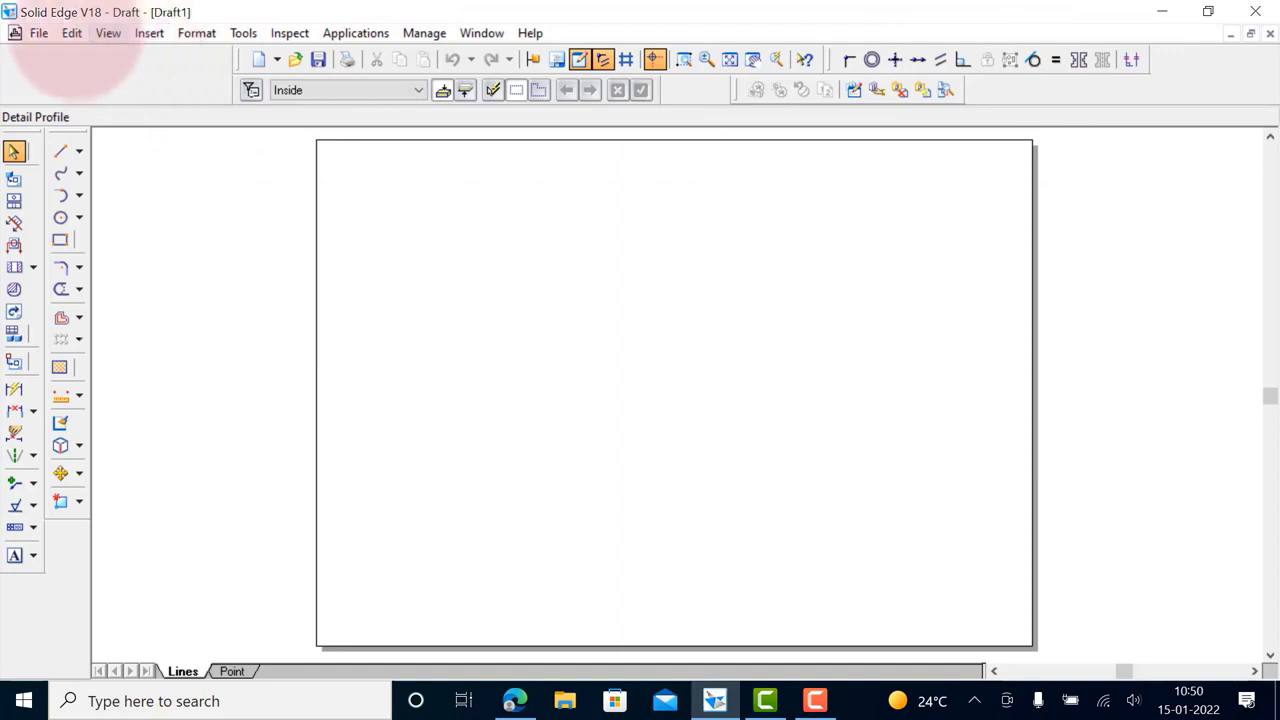
pyautogui.click(106, 33)
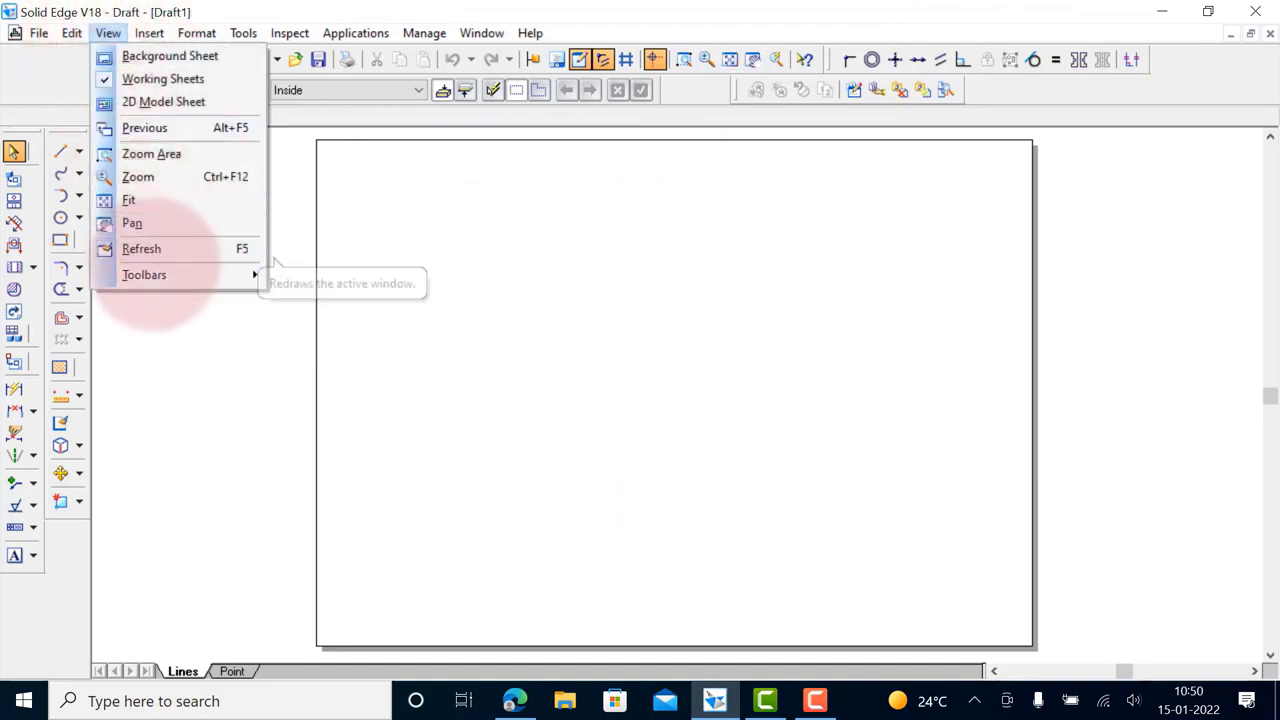
pyautogui.moveTo(155, 274)
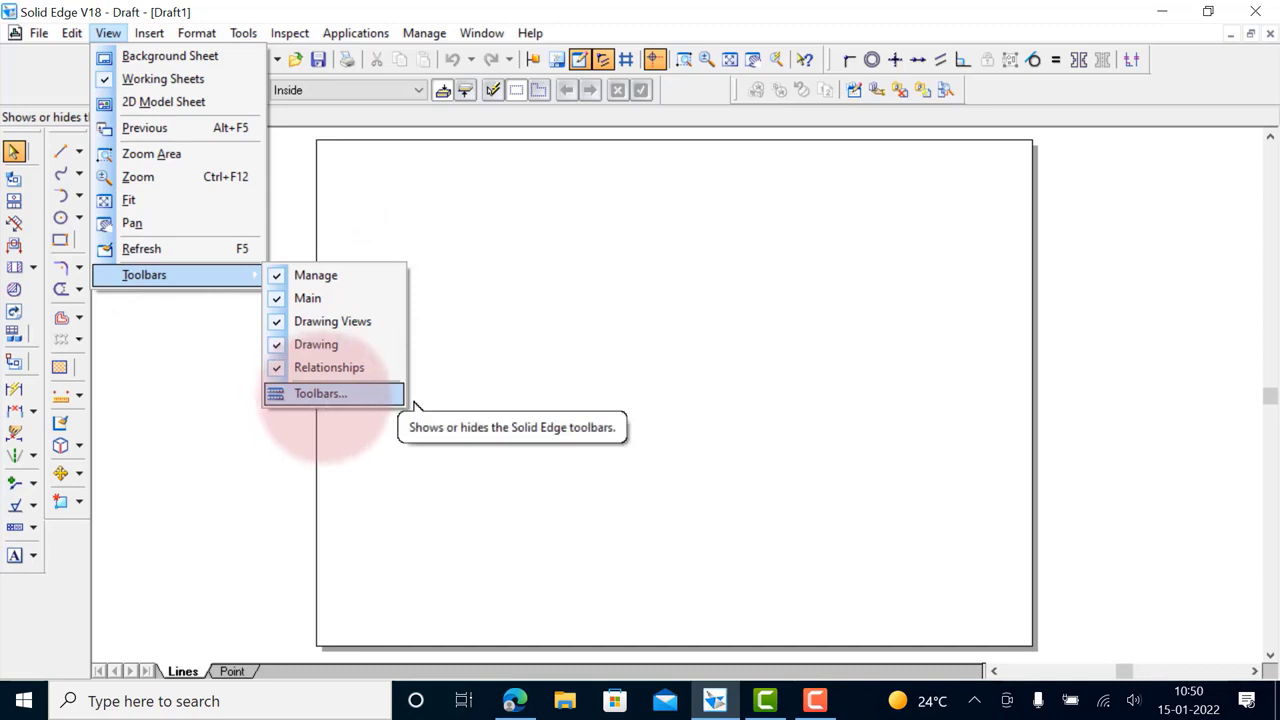
pyautogui.click(325, 395)
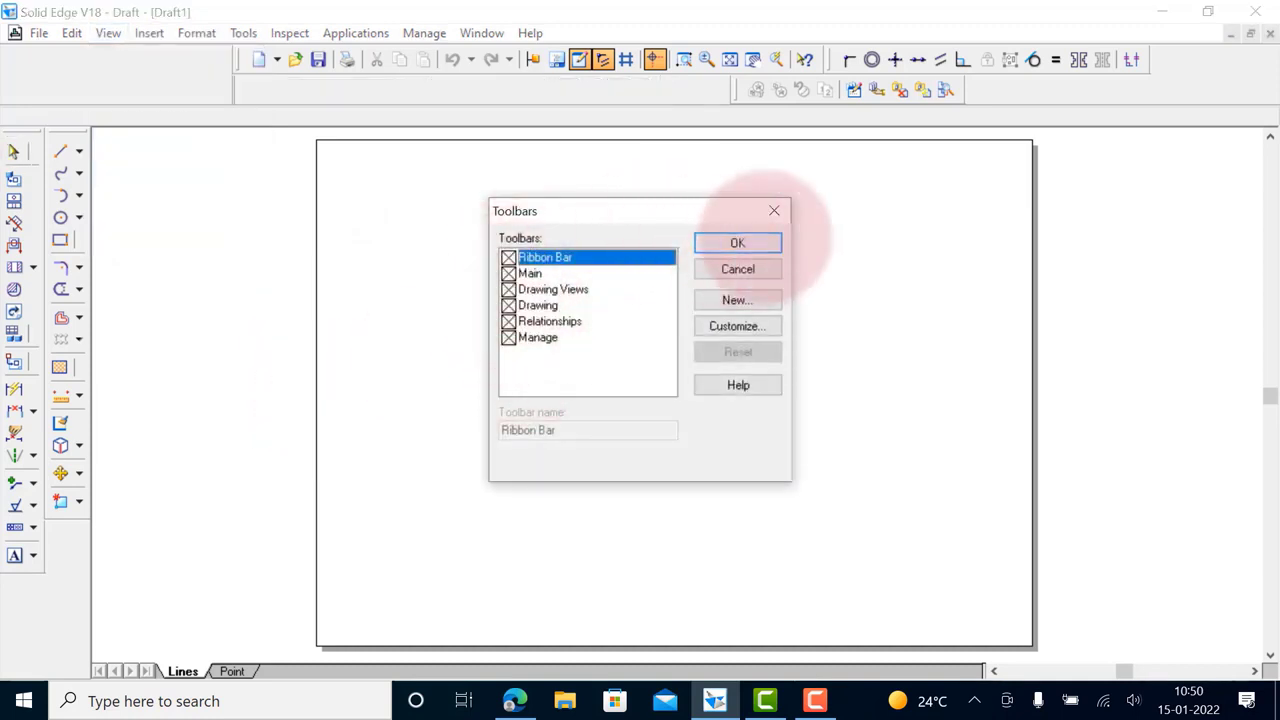
pyautogui.click(774, 210)
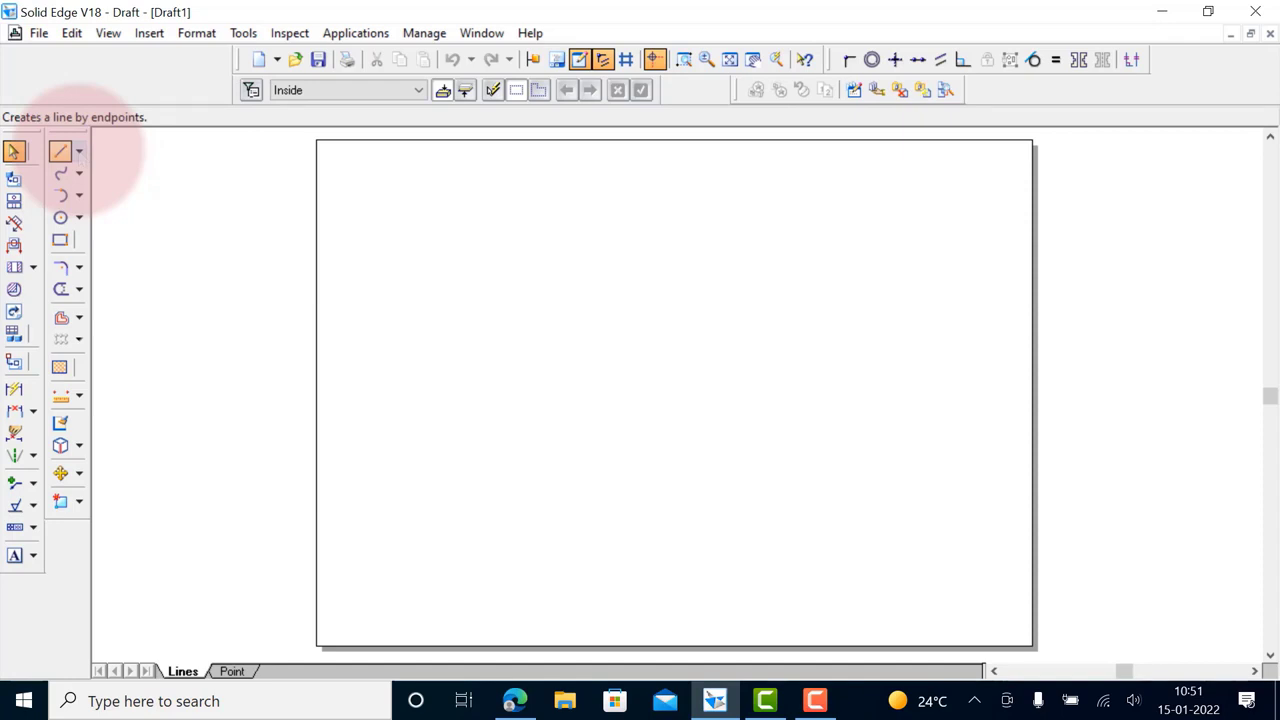
# Activate the Point tool and switch back to the Line tool
pyautogui.click(79, 151)
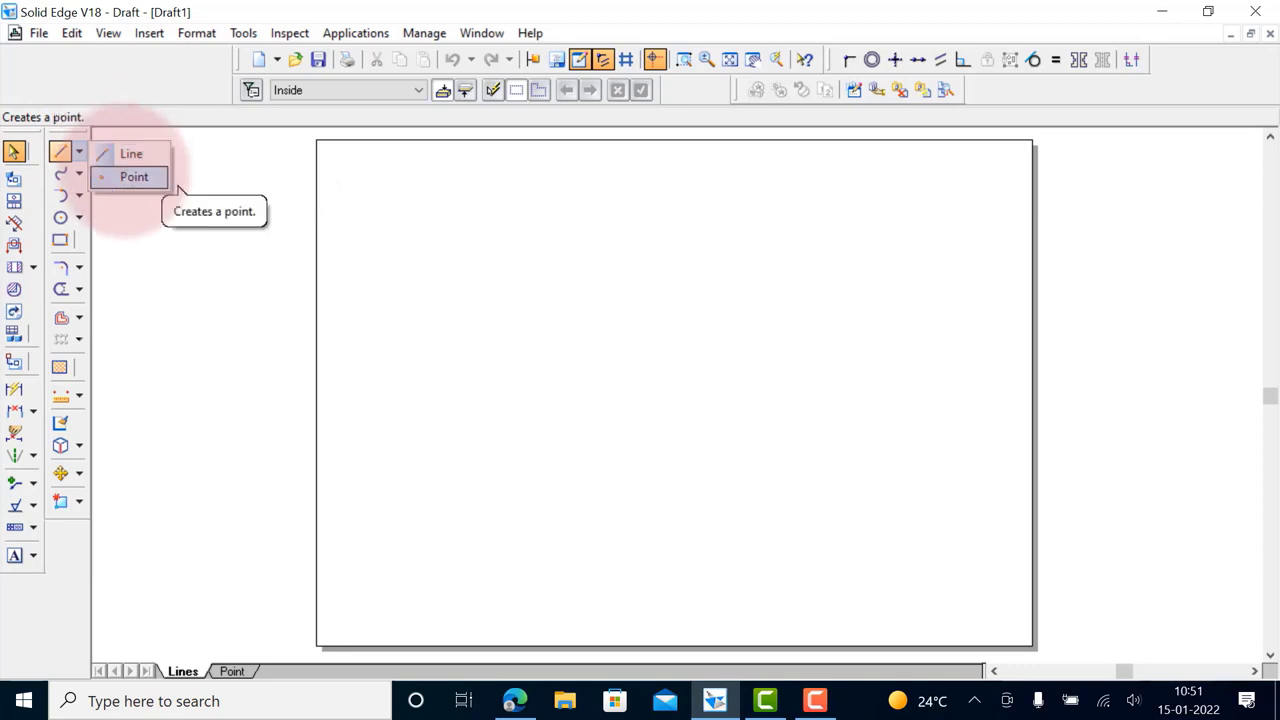
pyautogui.click(131, 176)
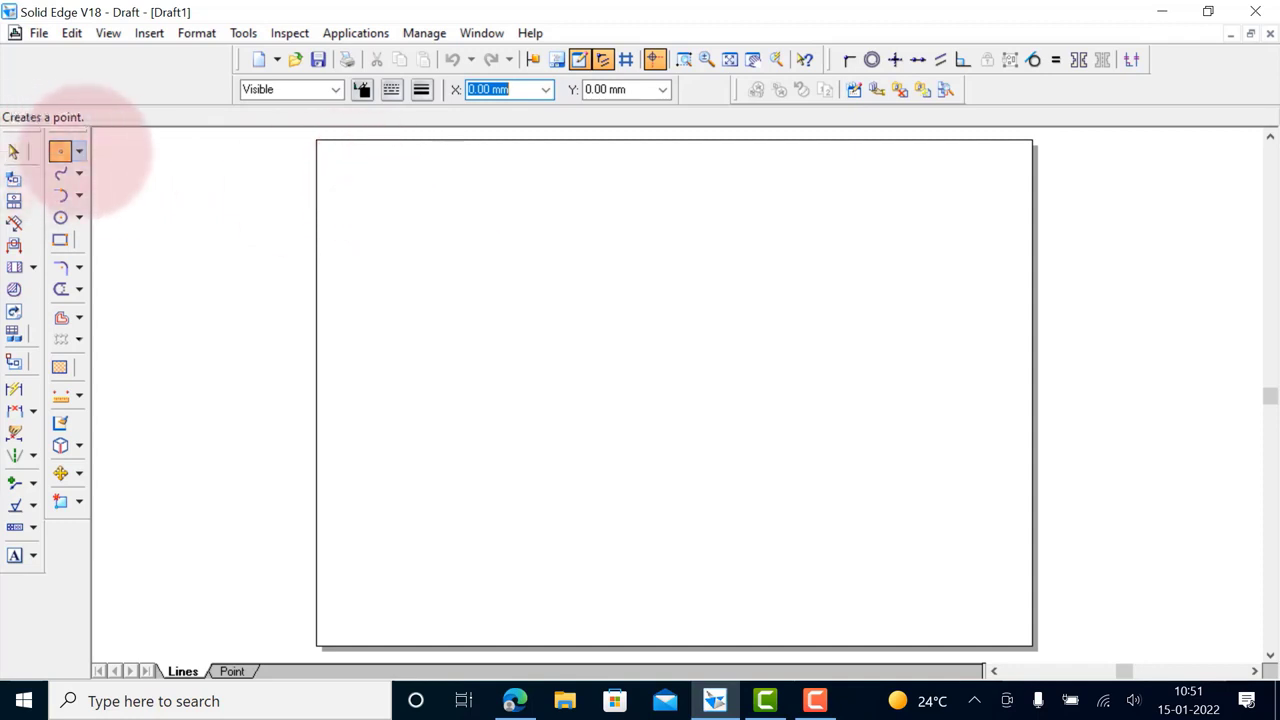
pyautogui.click(79, 151)
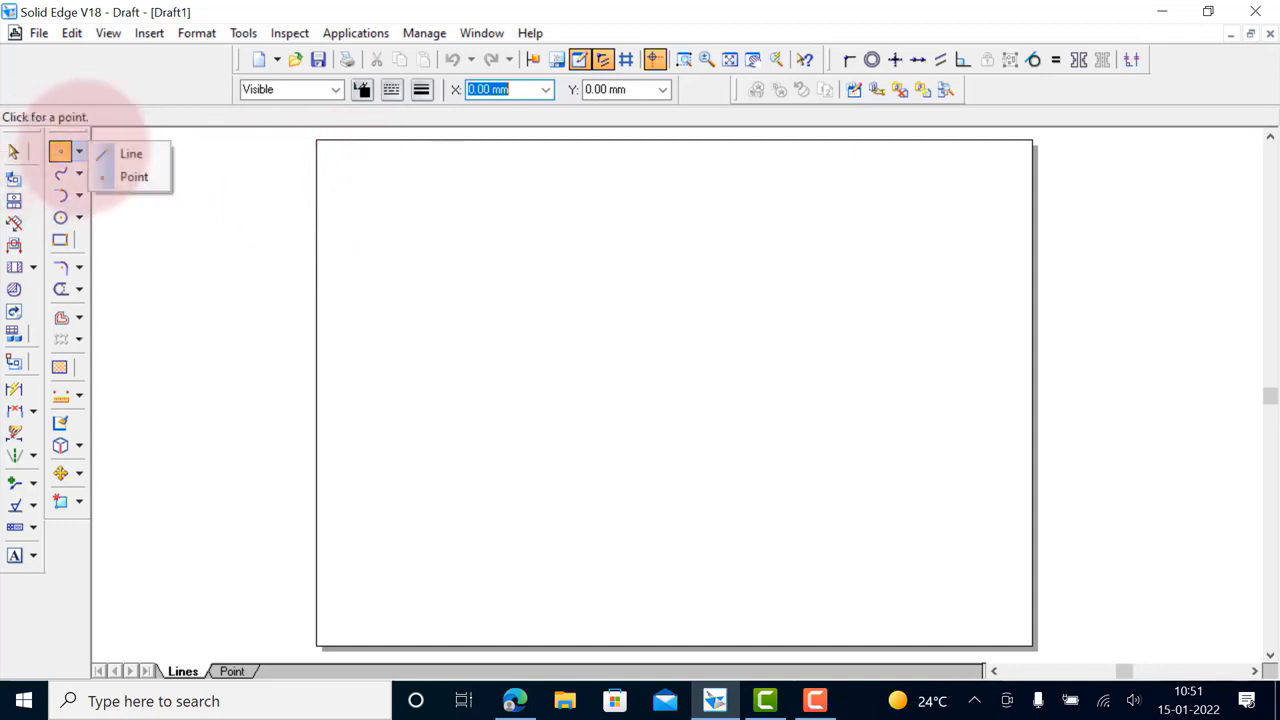
pyautogui.click(168, 157)
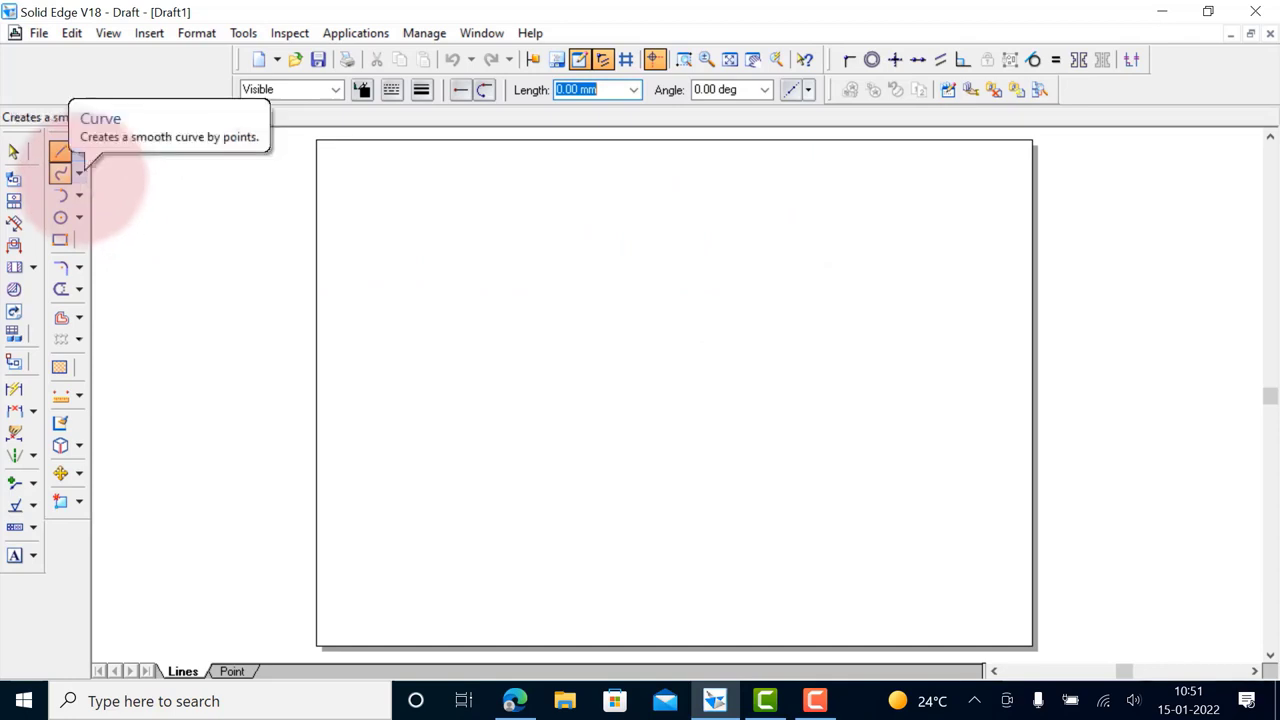
# Examine the tool variants grouped under curve, arc, circle, offset, trim, move, edge display and measure in the Drawing toolbar
pyautogui.click(79, 174)
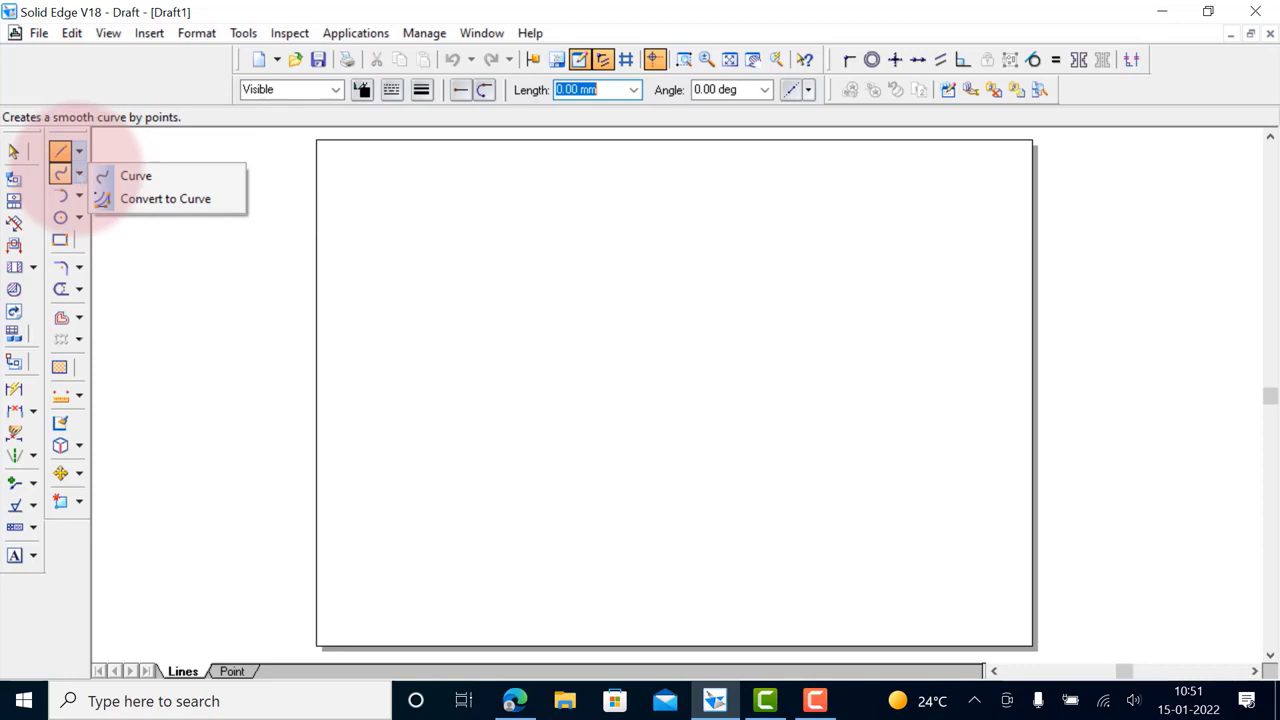
pyautogui.click(79, 200)
pyautogui.click(79, 196)
pyautogui.click(77, 235)
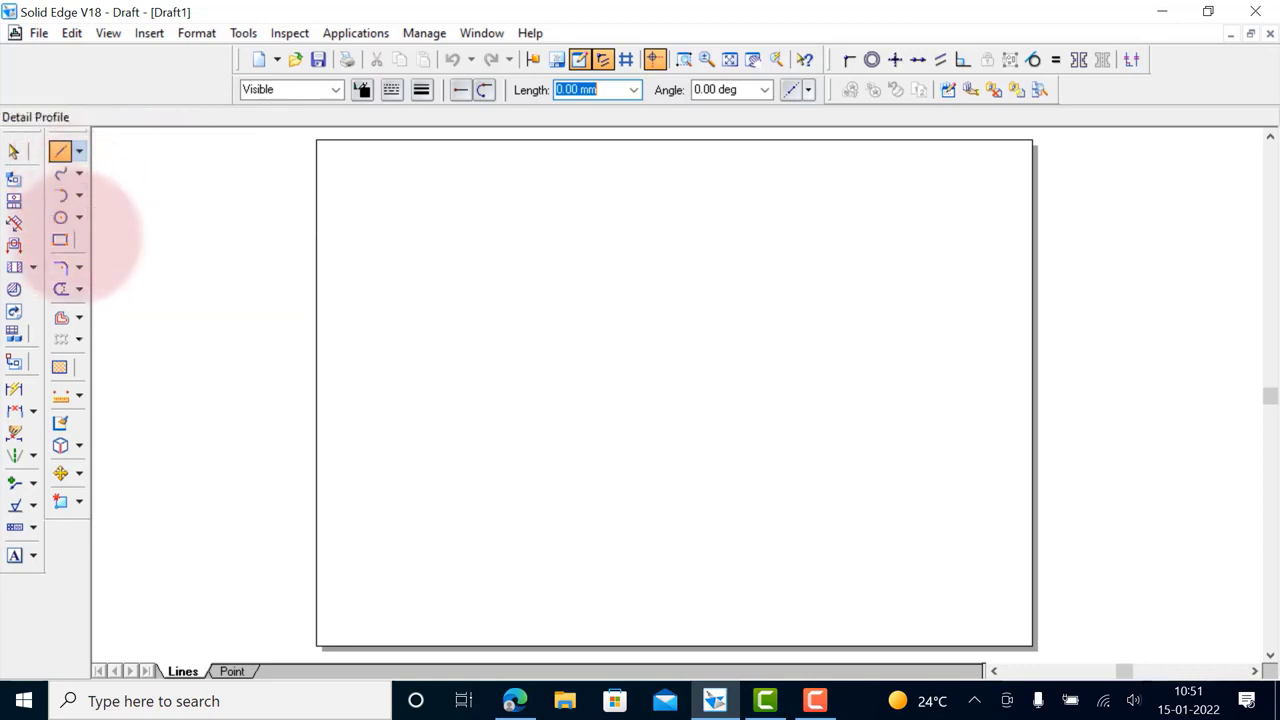
pyautogui.click(79, 217)
pyautogui.click(79, 317)
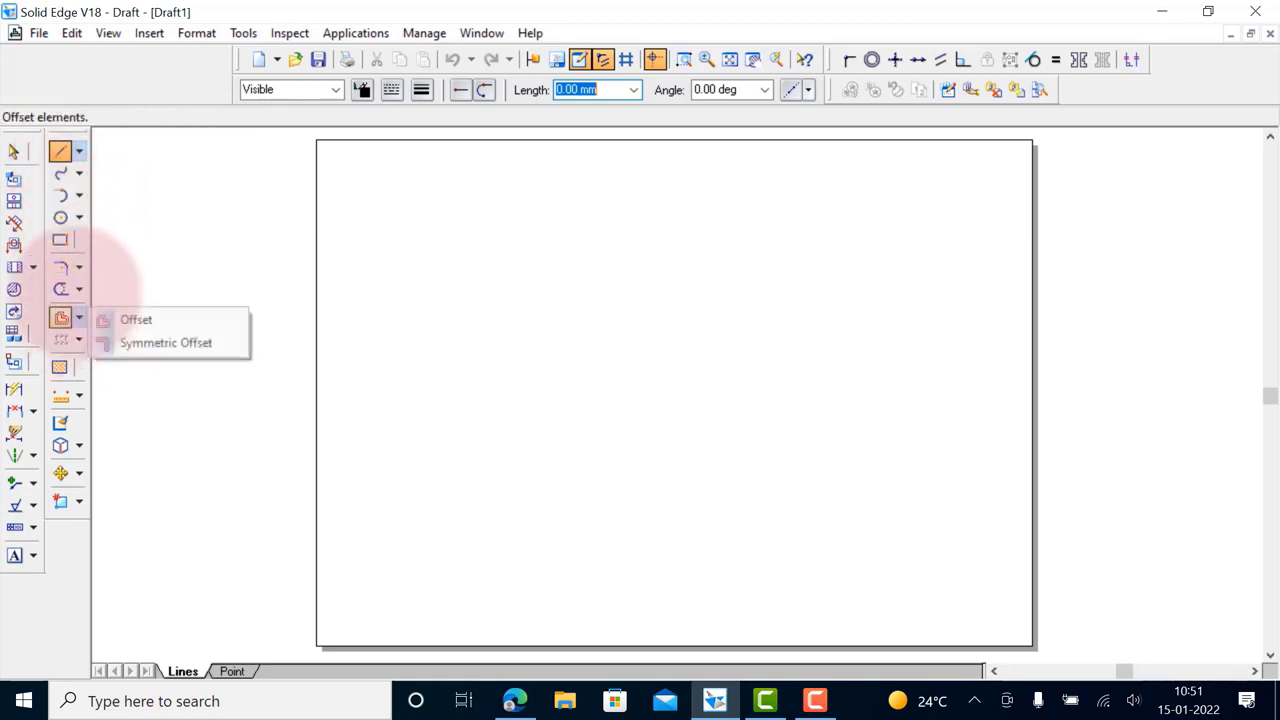
pyautogui.click(79, 289)
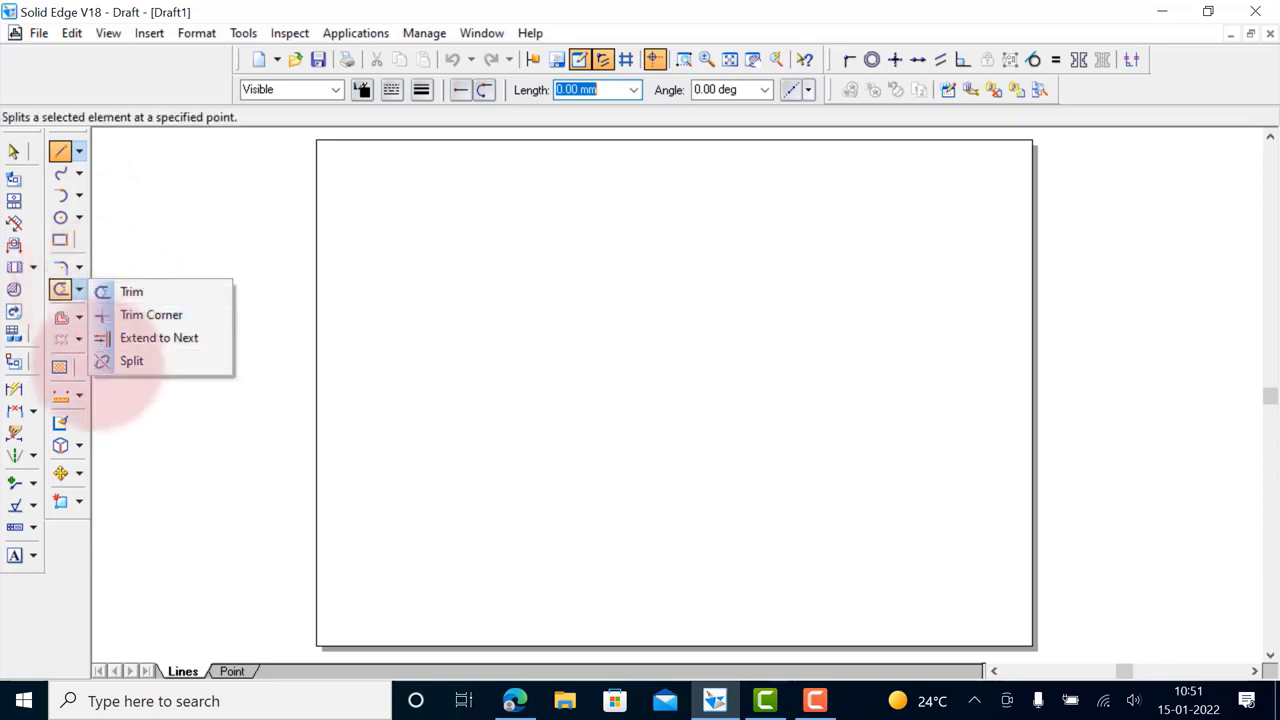
pyautogui.click(79, 473)
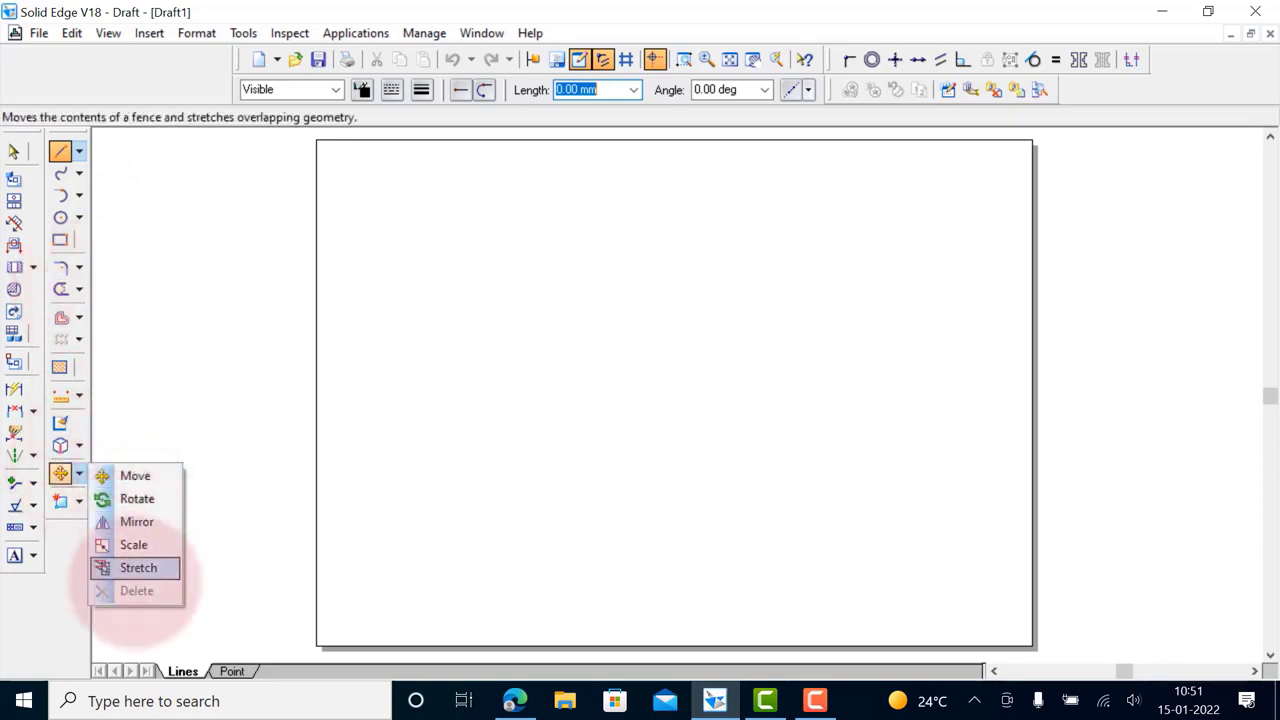
pyautogui.click(79, 445)
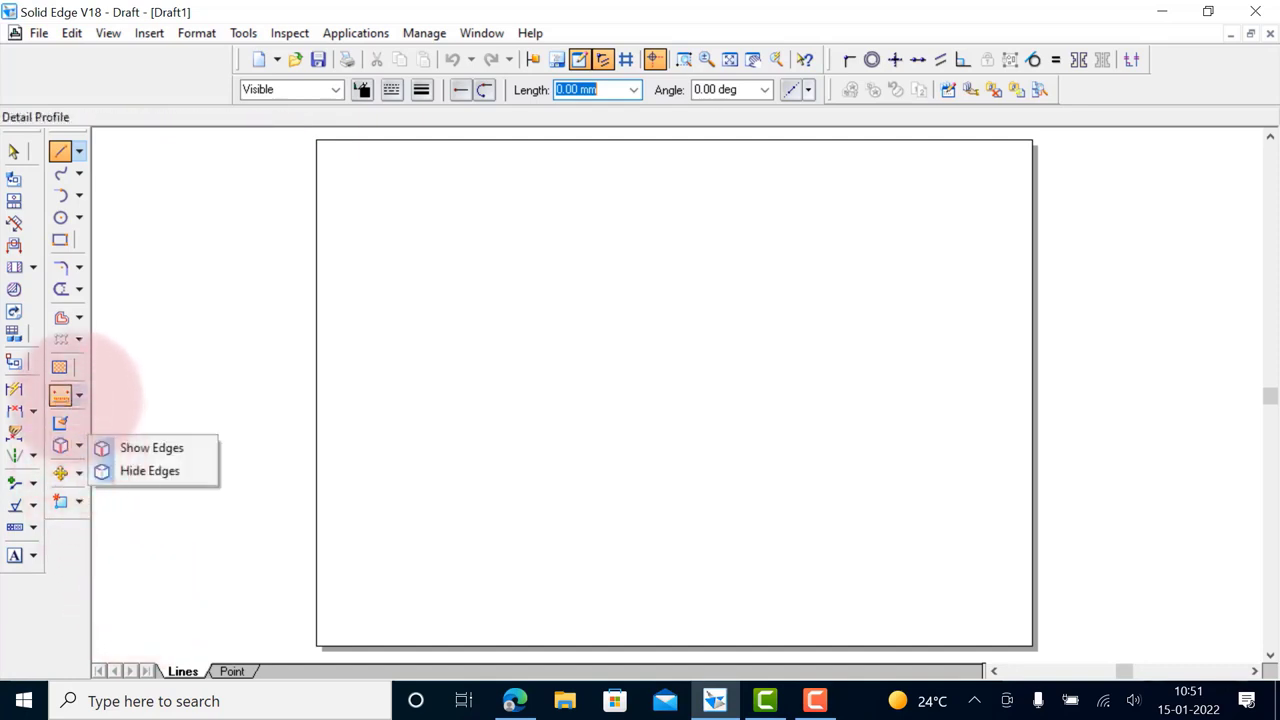
pyautogui.click(79, 395)
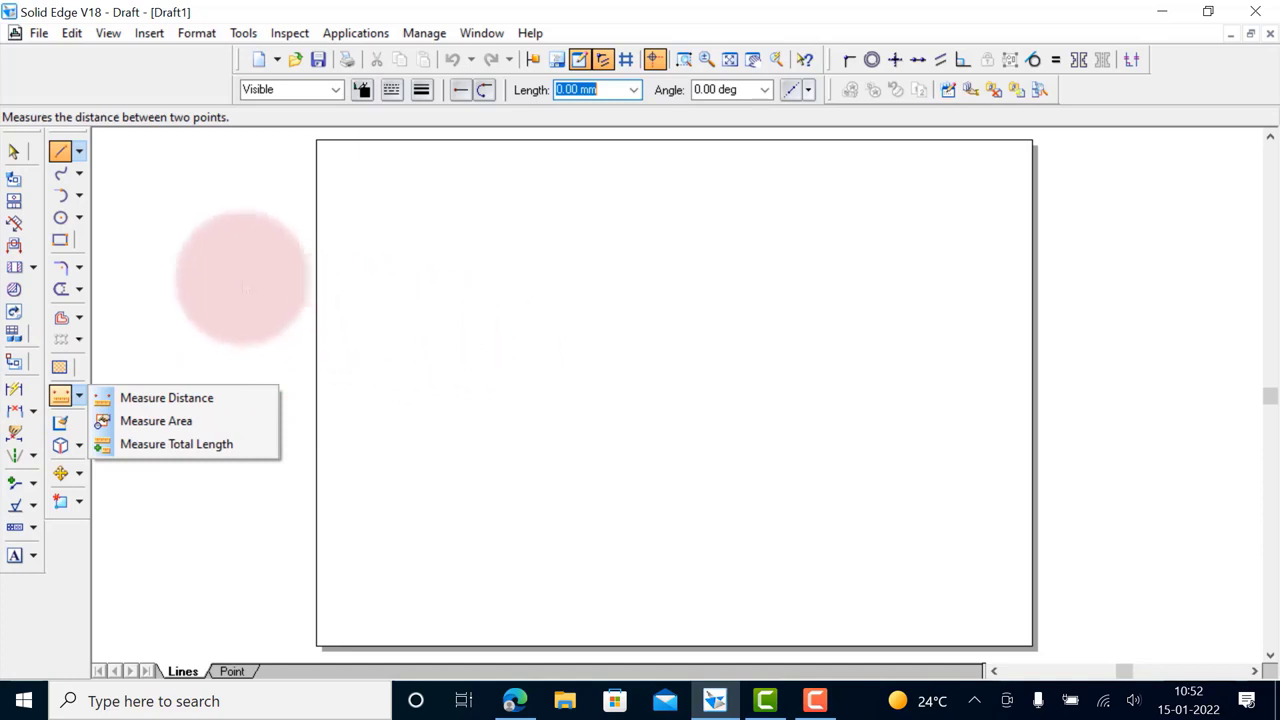
# Draw a 100 mm line at 30 degrees, rising to the right from the left-centre of the Lines sheet
pyautogui.click(59, 149)
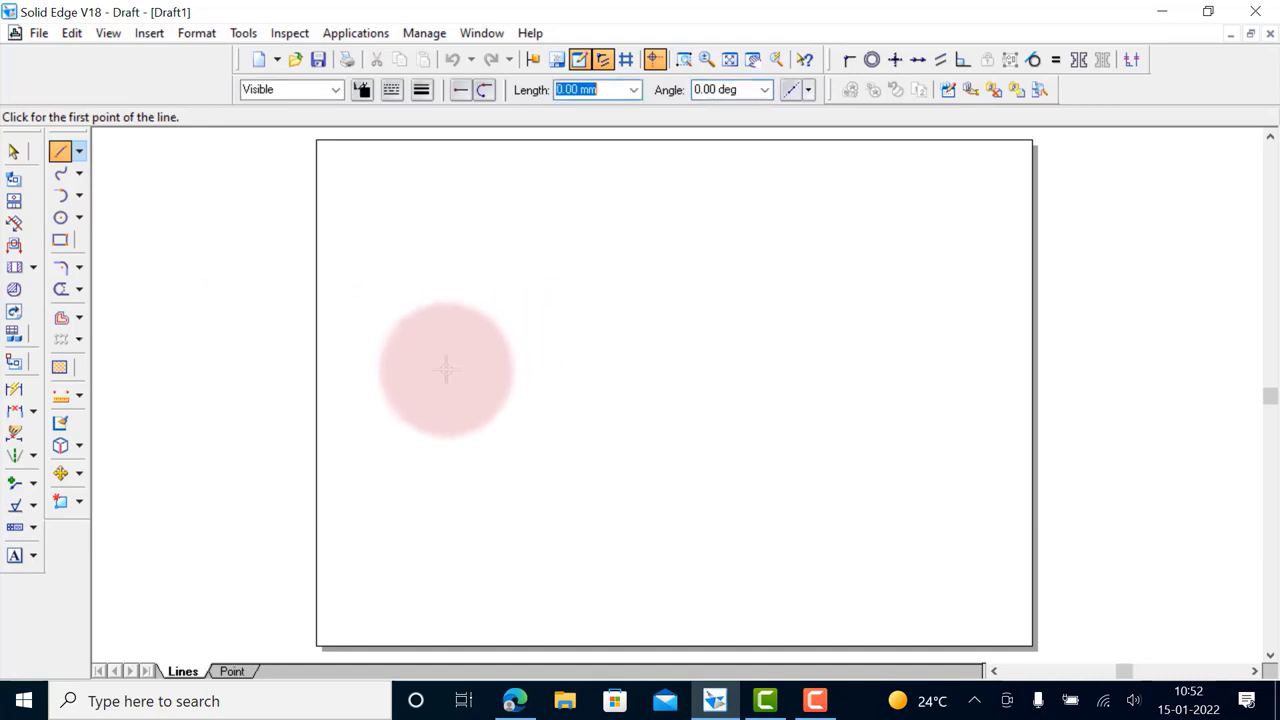
pyautogui.click(447, 410)
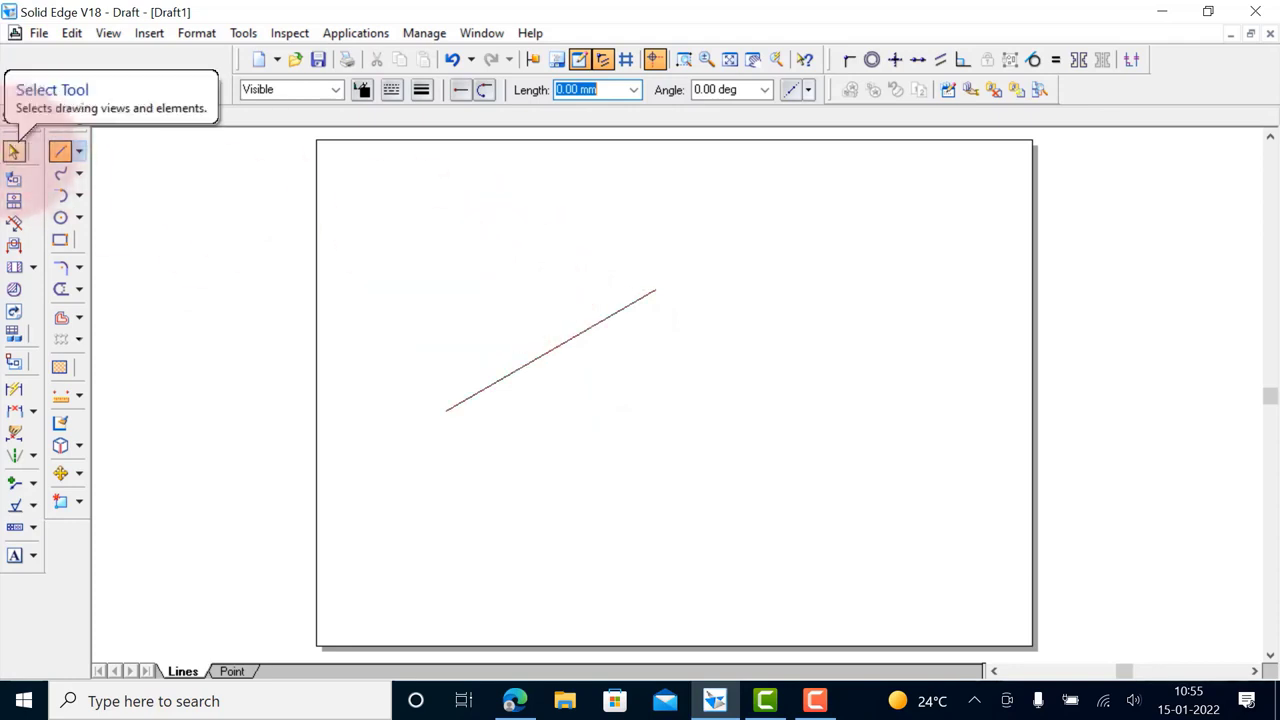
pyautogui.click(14, 150)
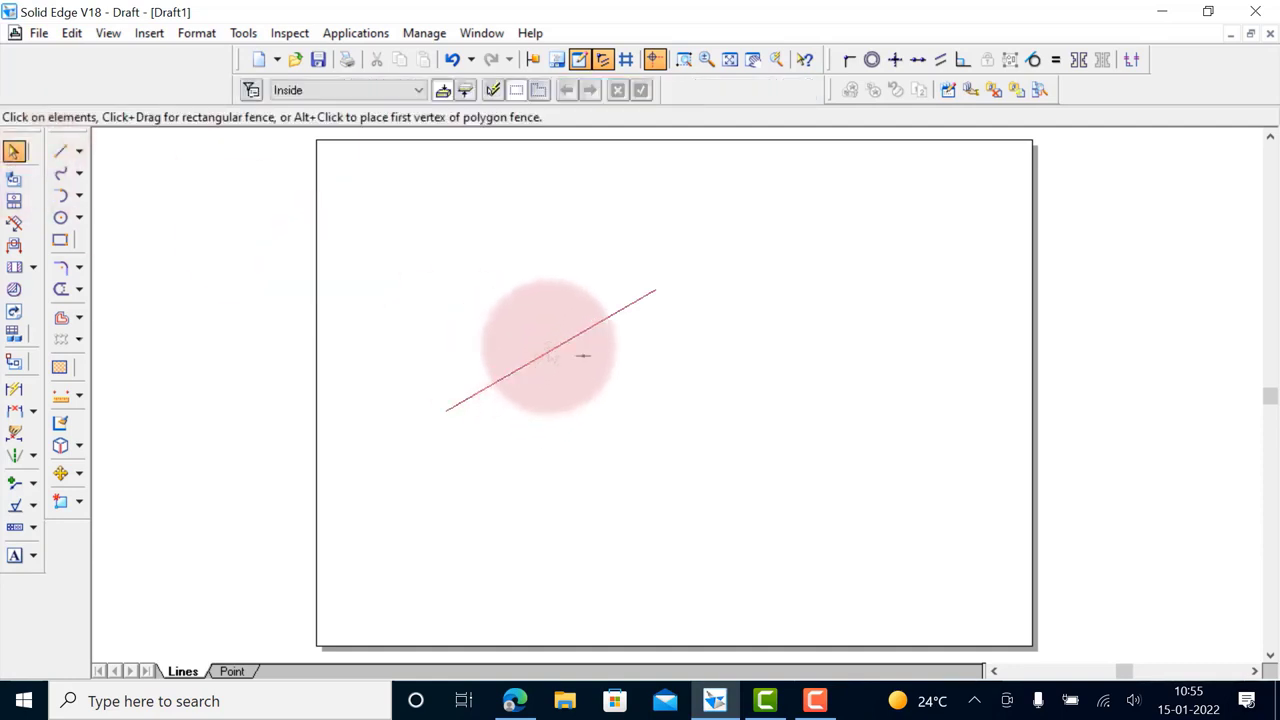
# Select the line to review its length, angle and available line colours without changing them
pyautogui.click(553, 357)
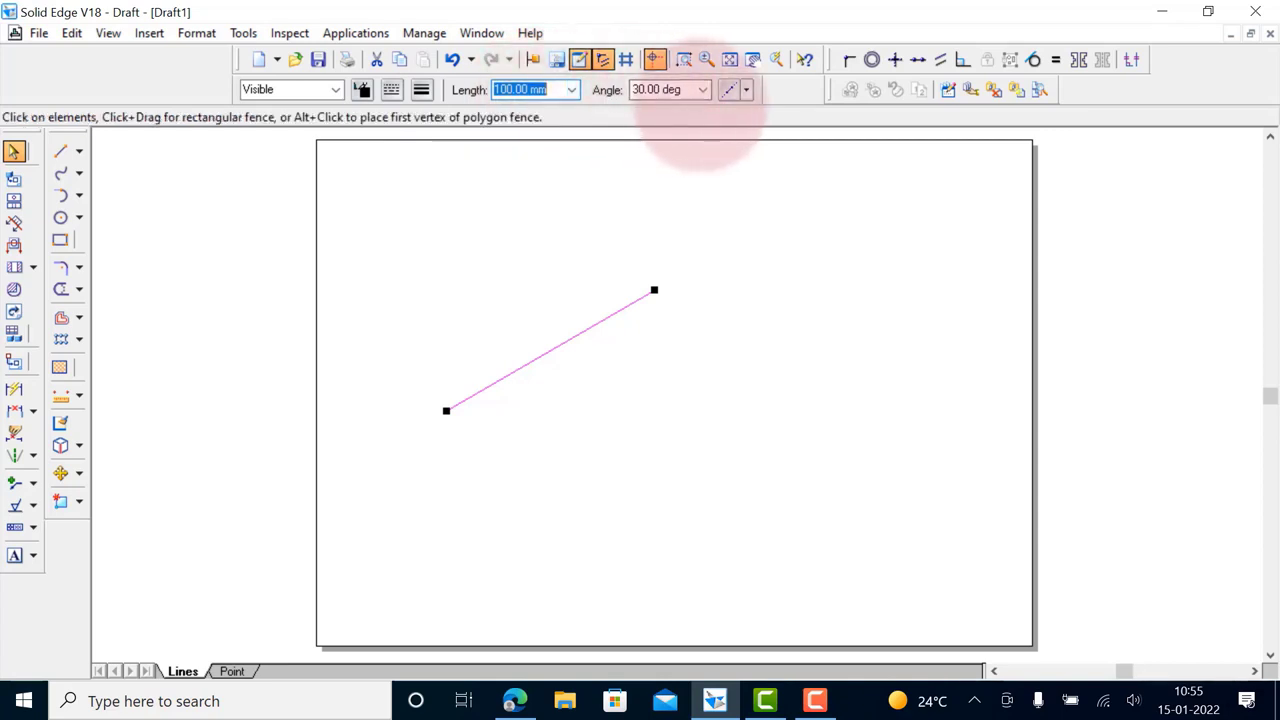
pyautogui.click(795, 418)
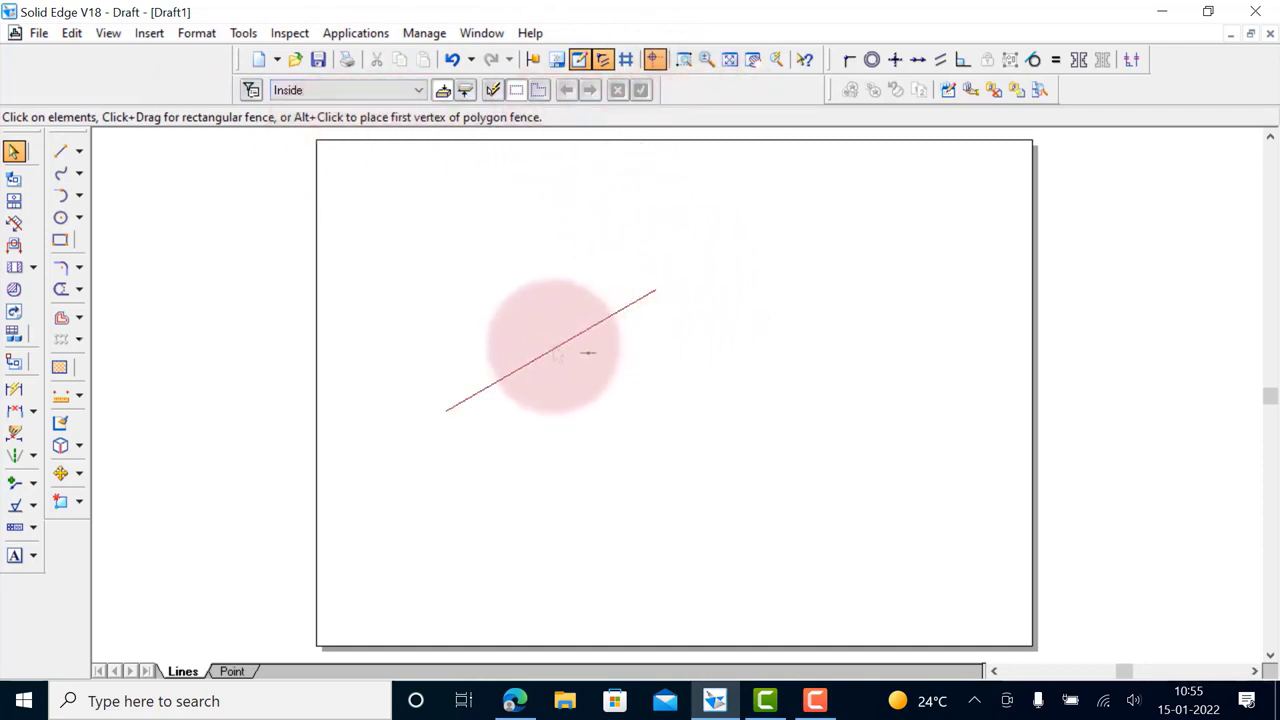
pyautogui.click(553, 350)
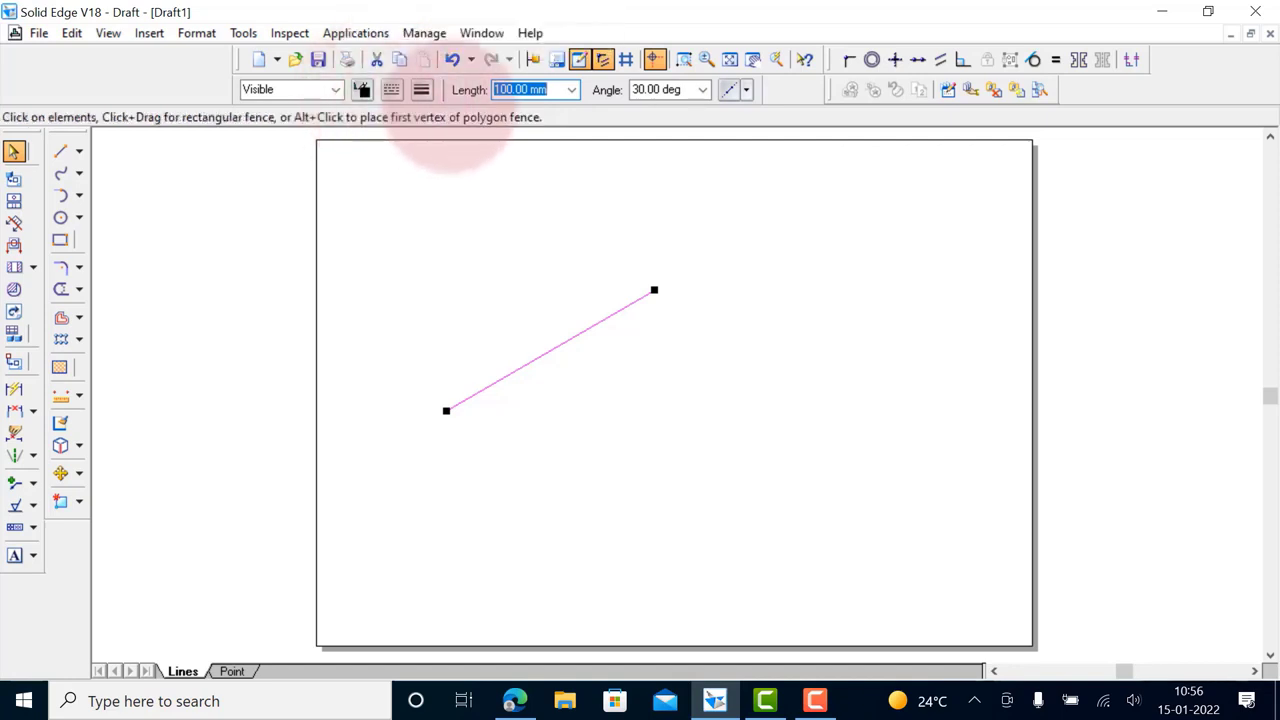
pyautogui.click(362, 89)
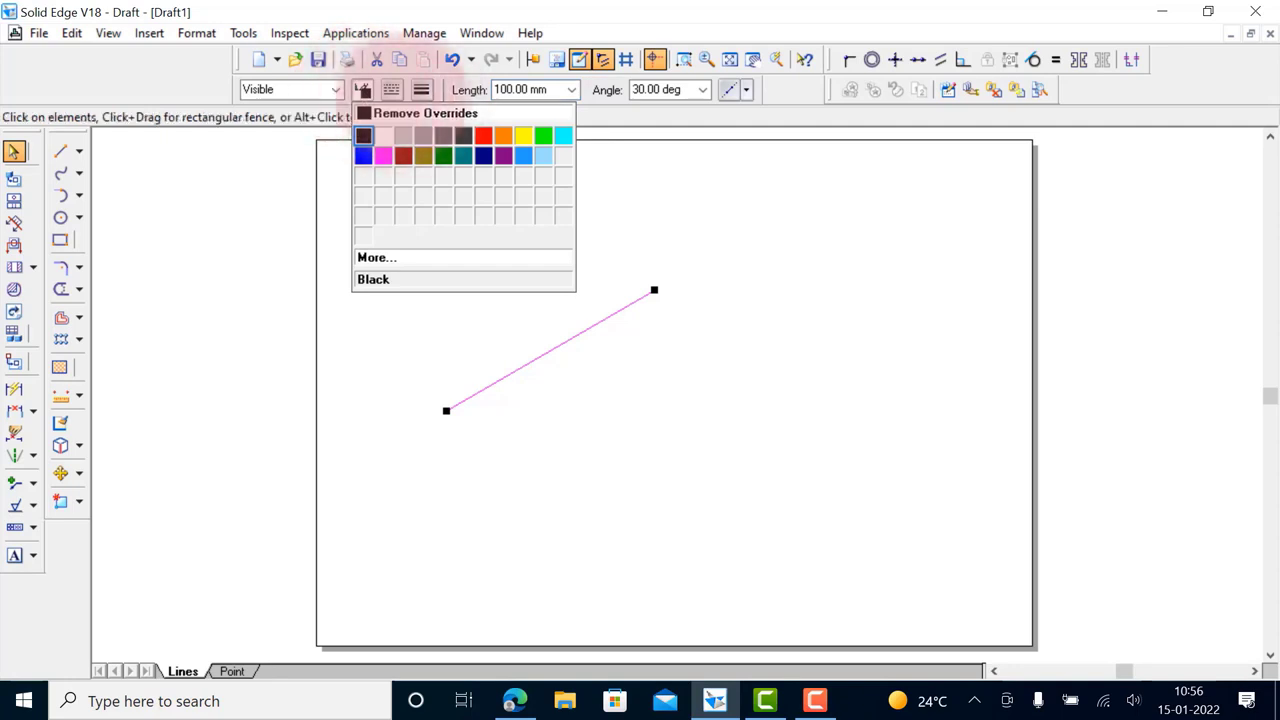
pyautogui.click(622, 160)
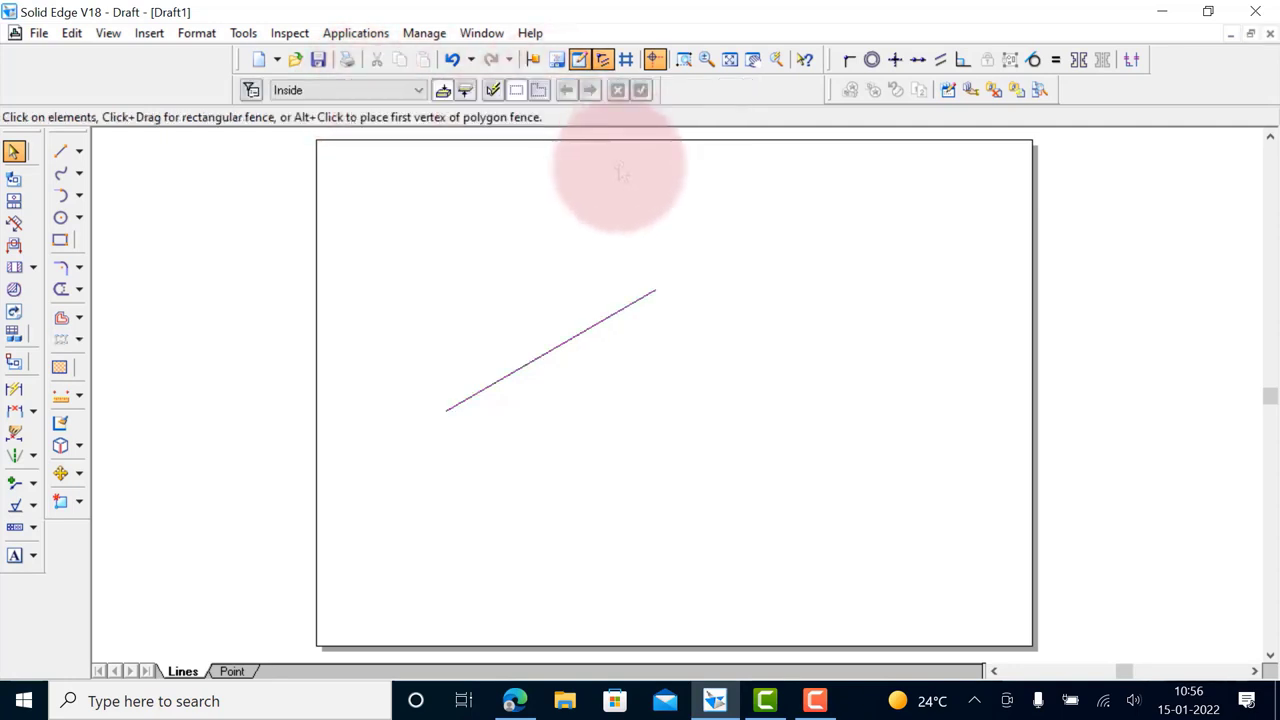
# Set the selected line's length to 120 mm and its angle to 45 degrees
pyautogui.click(586, 330)
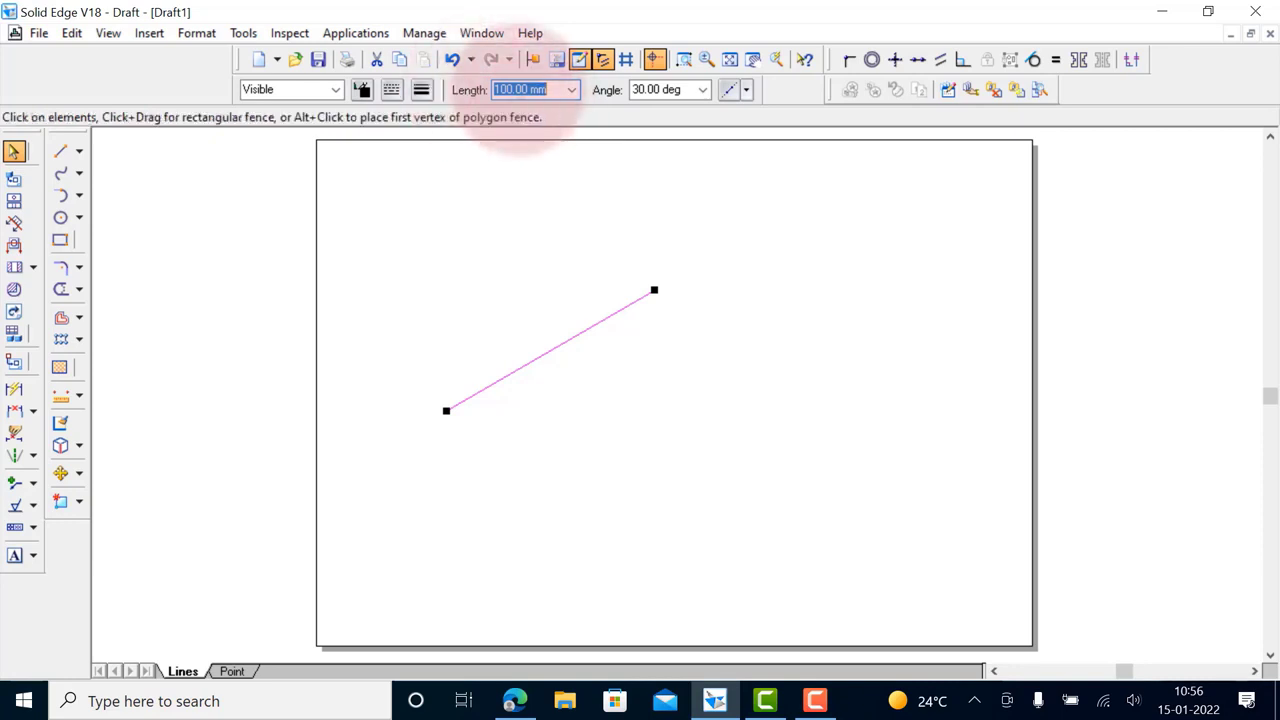
pyautogui.write('1')
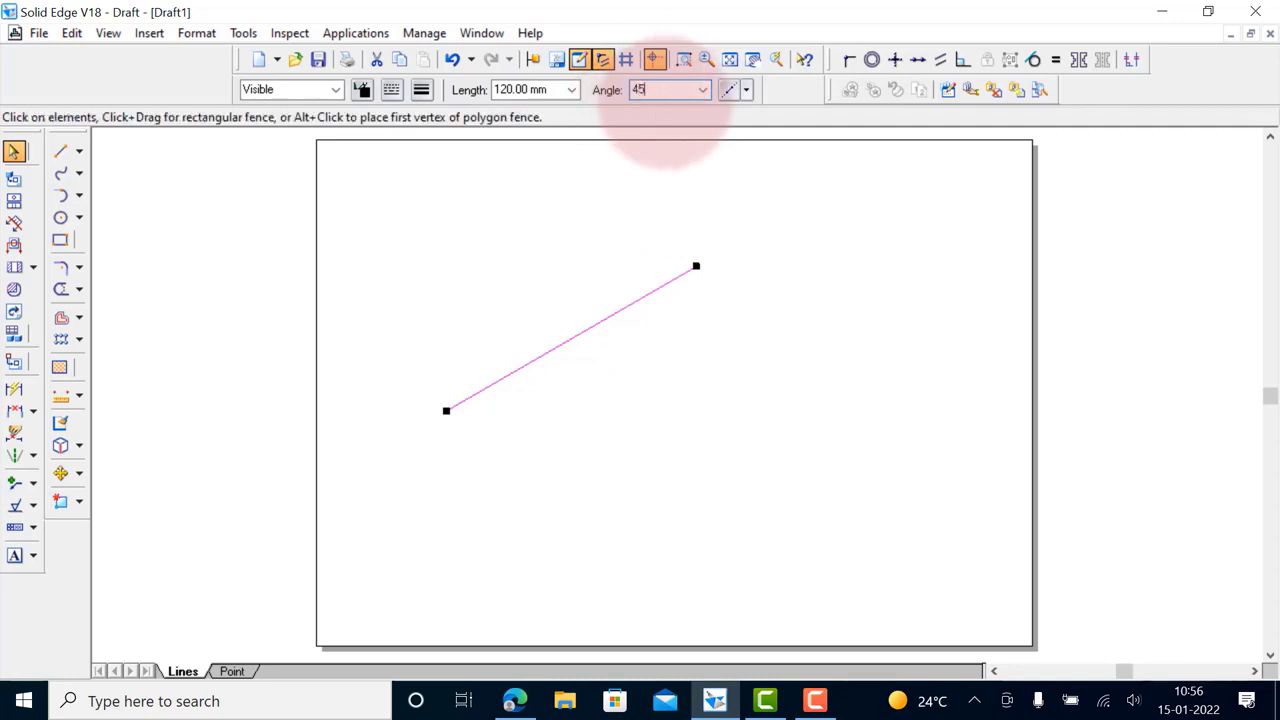
pyautogui.press('Return')
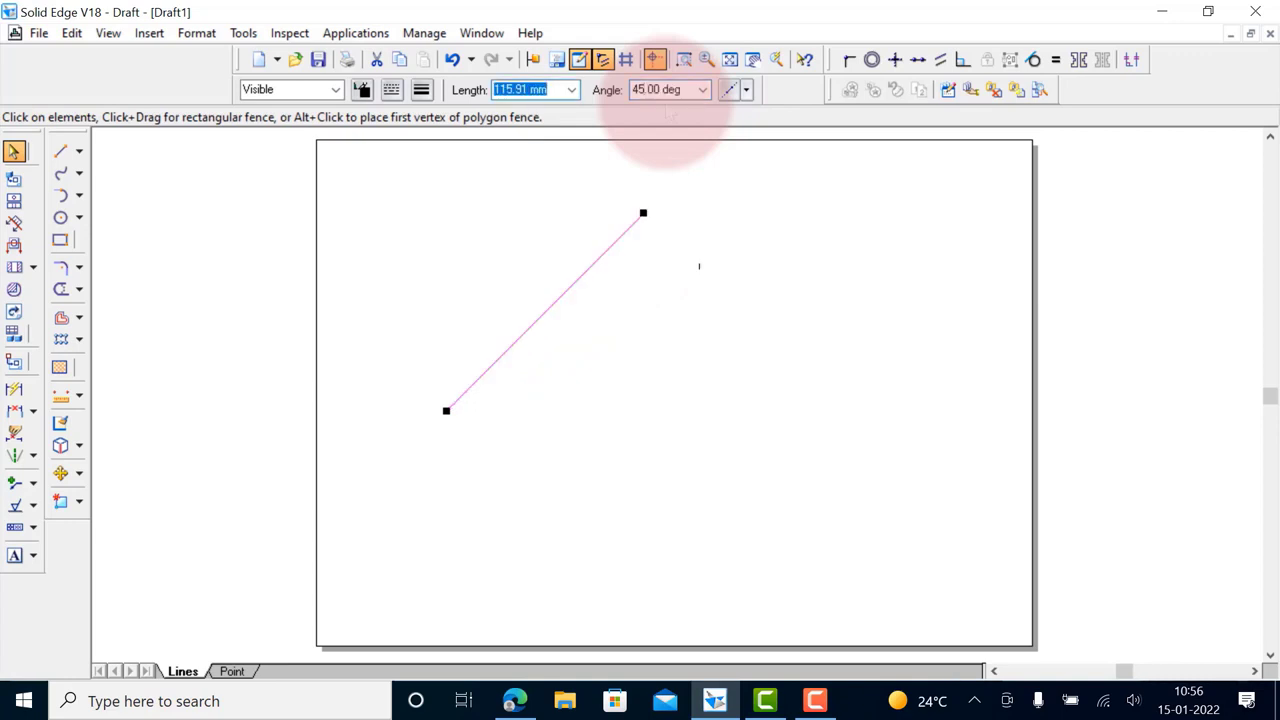
pyautogui.click(650, 300)
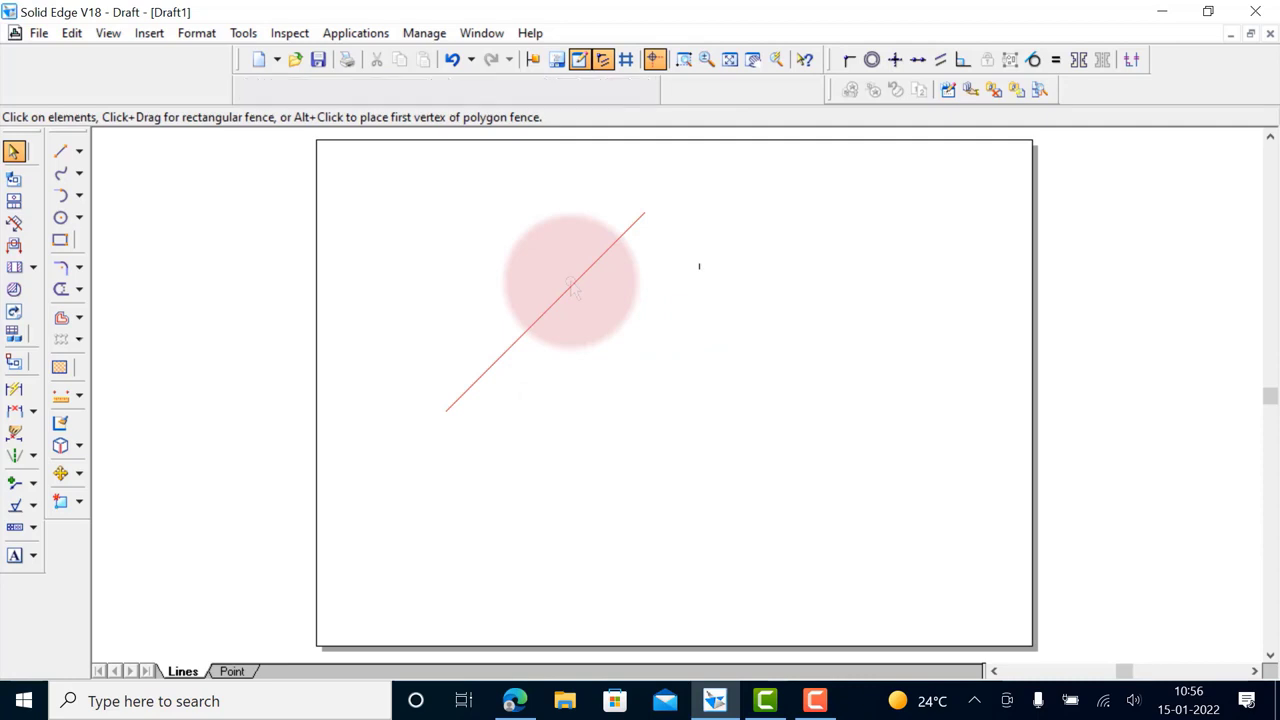
# Set the line's width to 2.00 mm
pyautogui.click(572, 286)
pyautogui.click(421, 89)
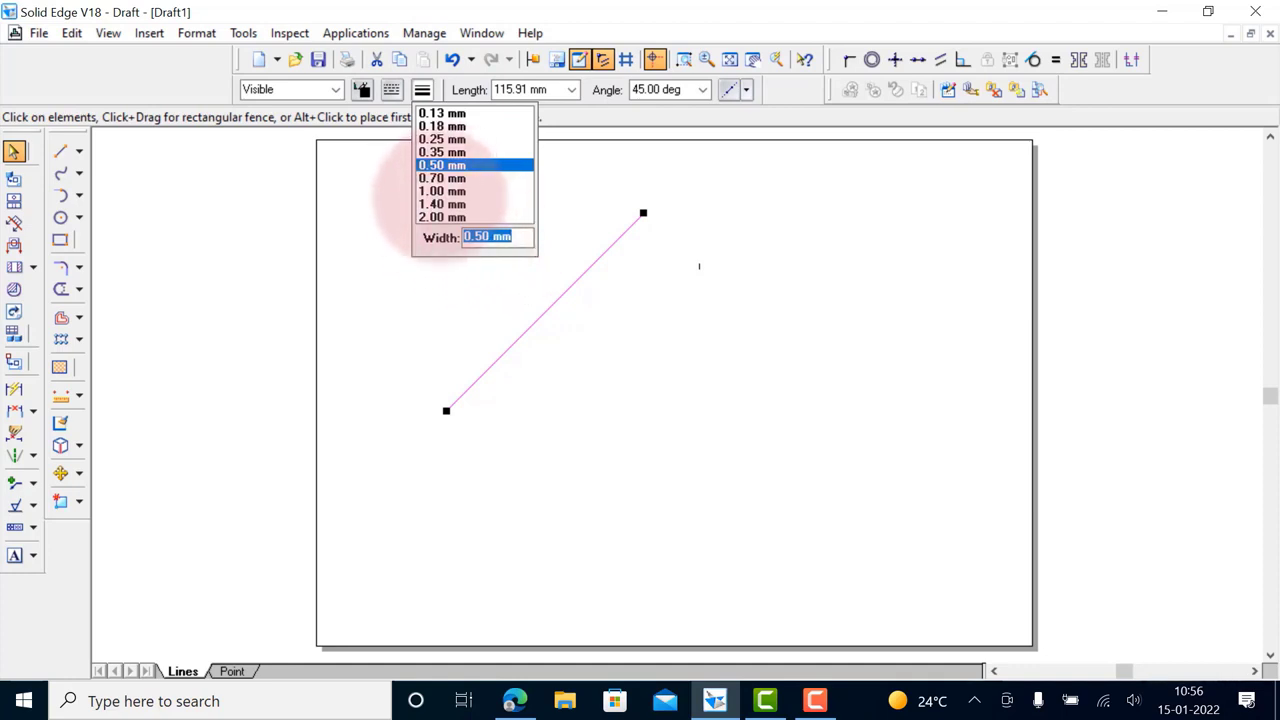
pyautogui.click(440, 215)
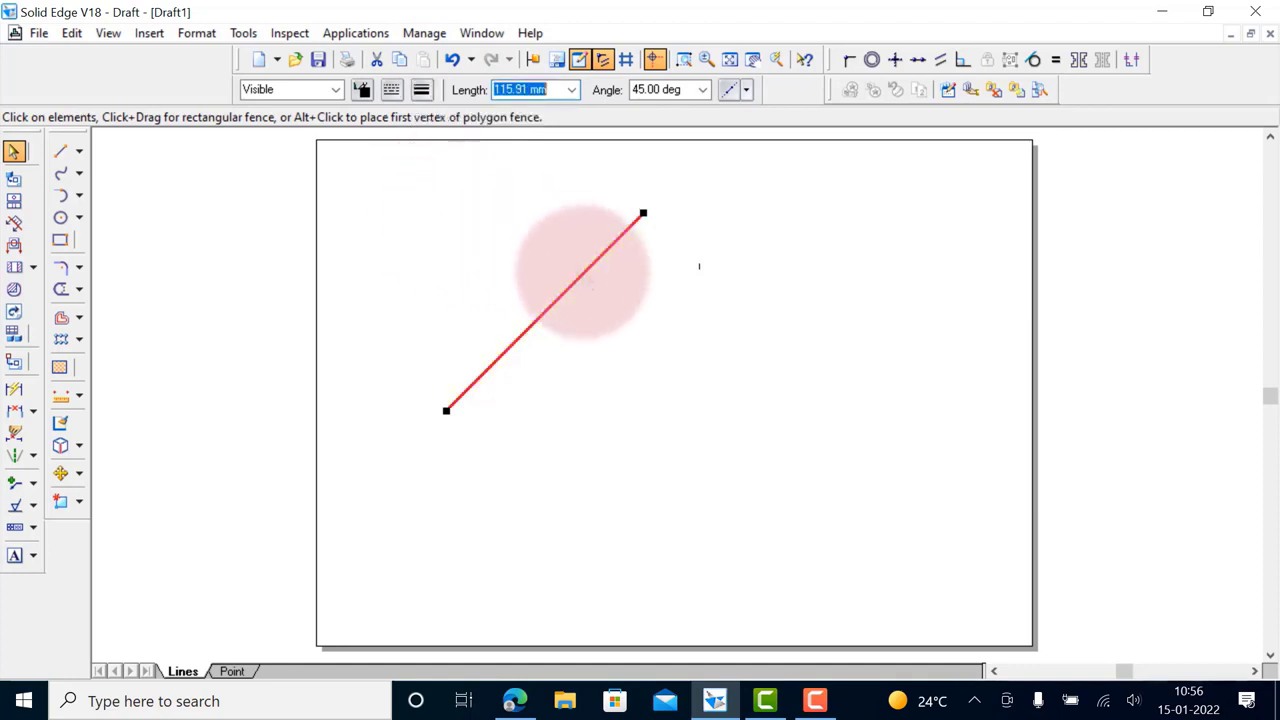
pyautogui.click(642, 330)
# Give the line the Chain line type and a green colour
pyautogui.click(578, 298)
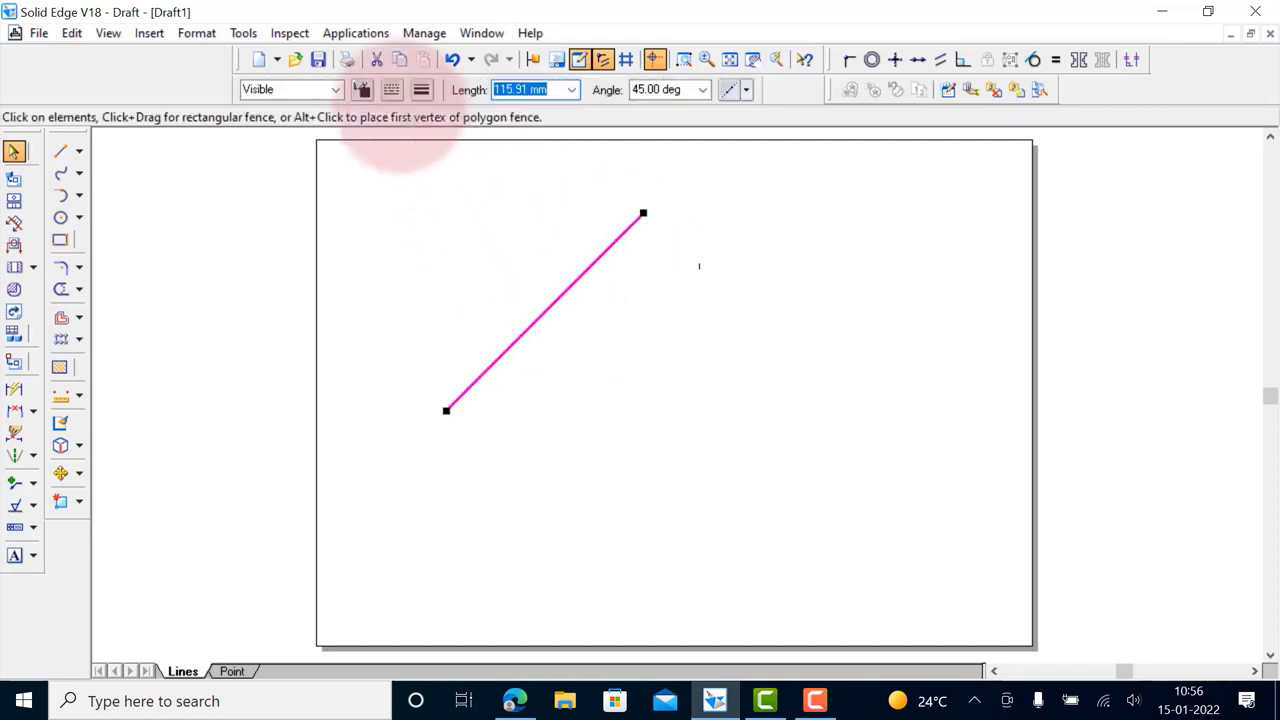
pyautogui.click(392, 89)
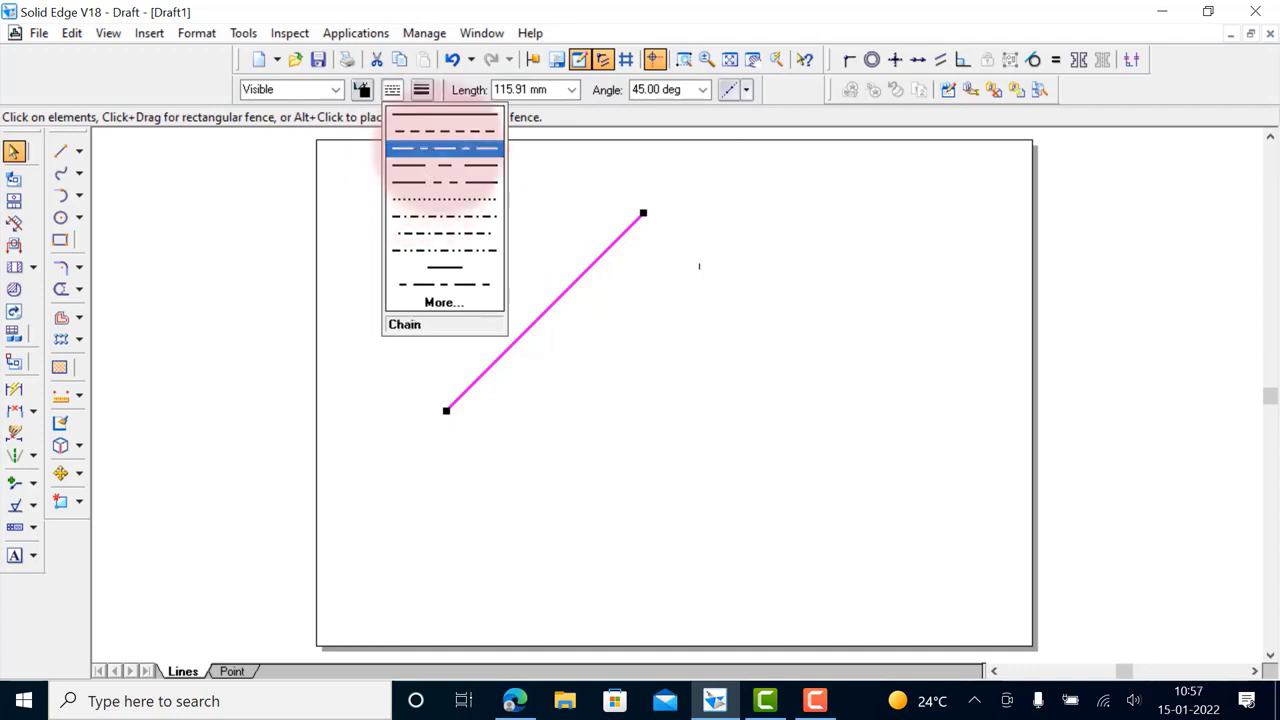
pyautogui.click(444, 148)
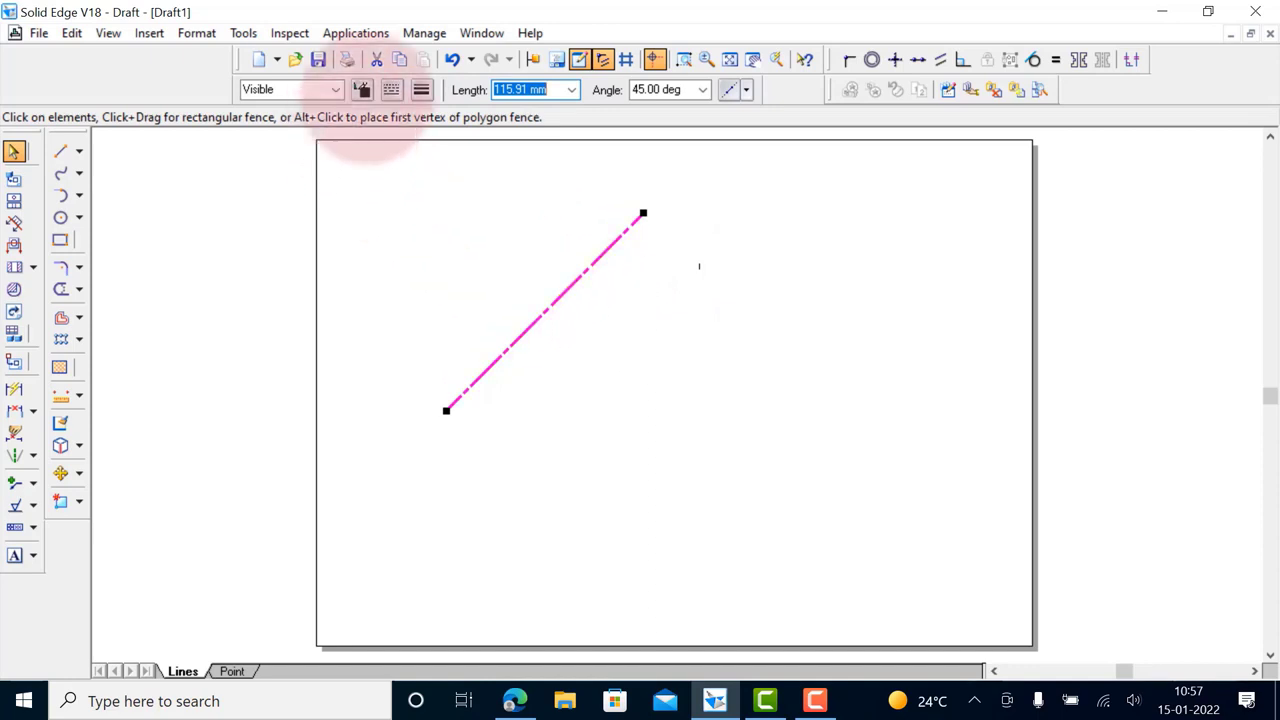
pyautogui.click(362, 89)
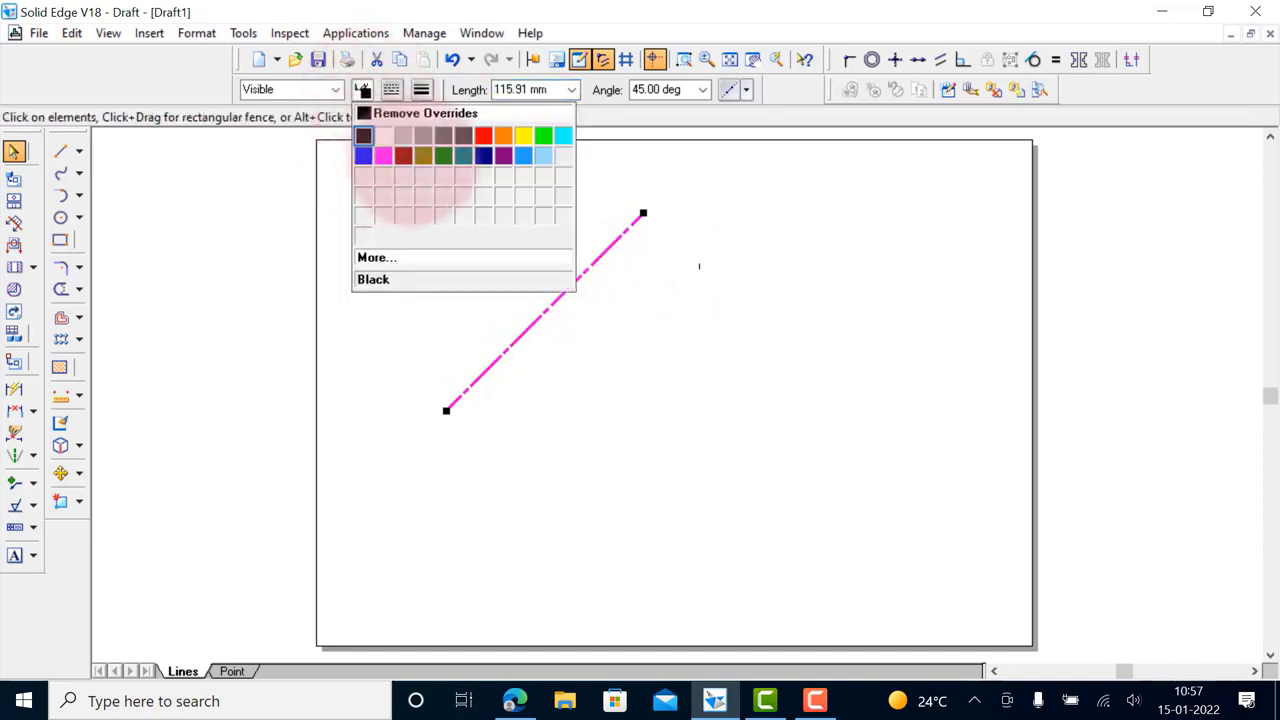
pyautogui.click(543, 135)
pyautogui.click(637, 340)
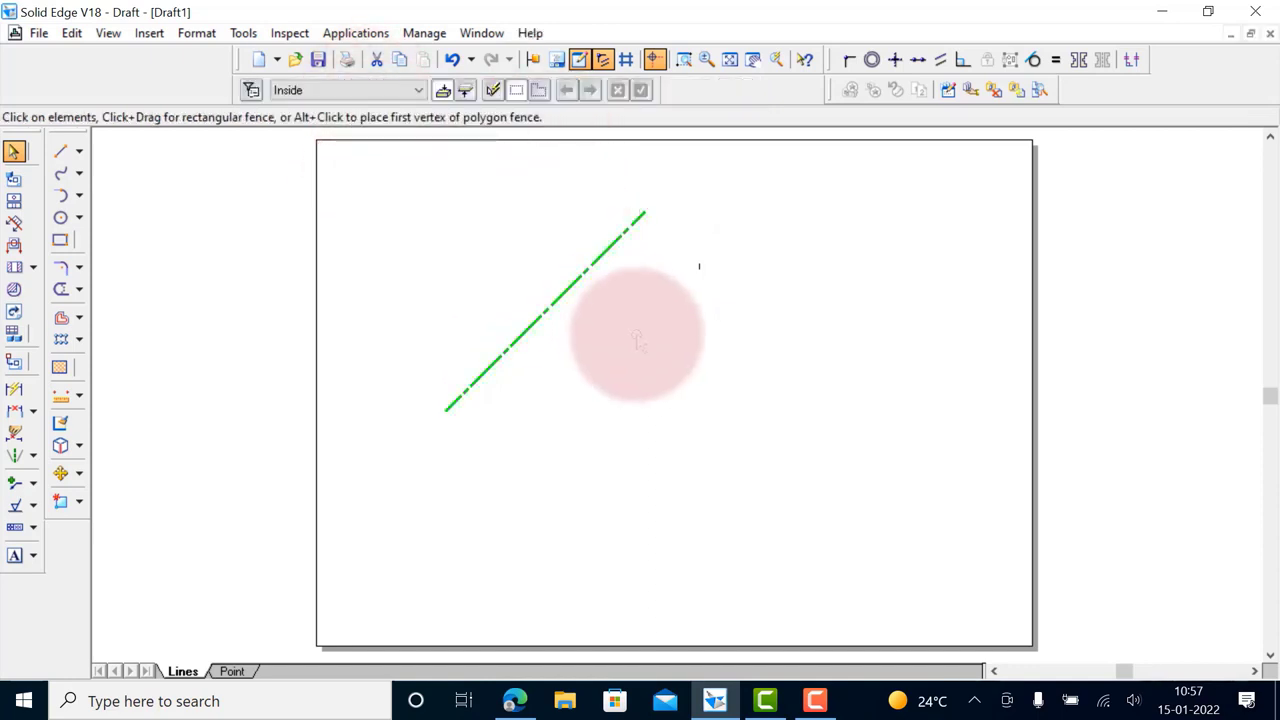
# Apply the Dotted line style to the line
pyautogui.click(549, 306)
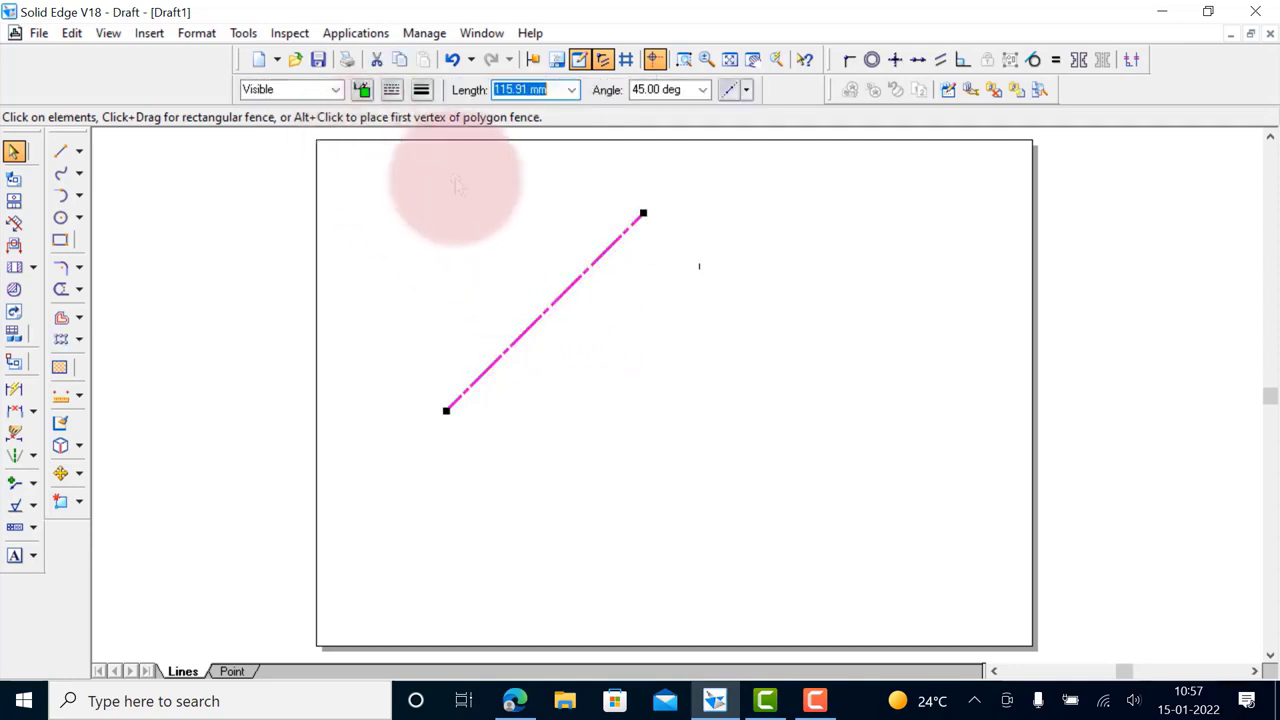
pyautogui.click(334, 90)
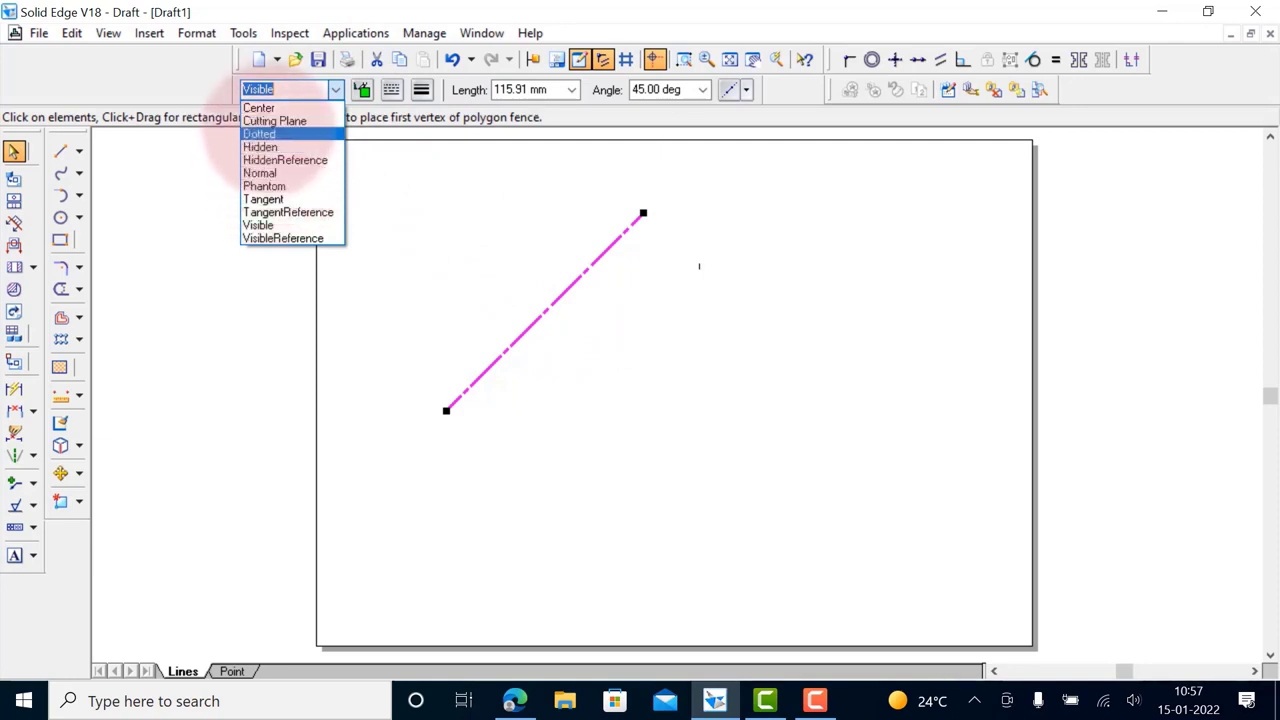
pyautogui.click(259, 133)
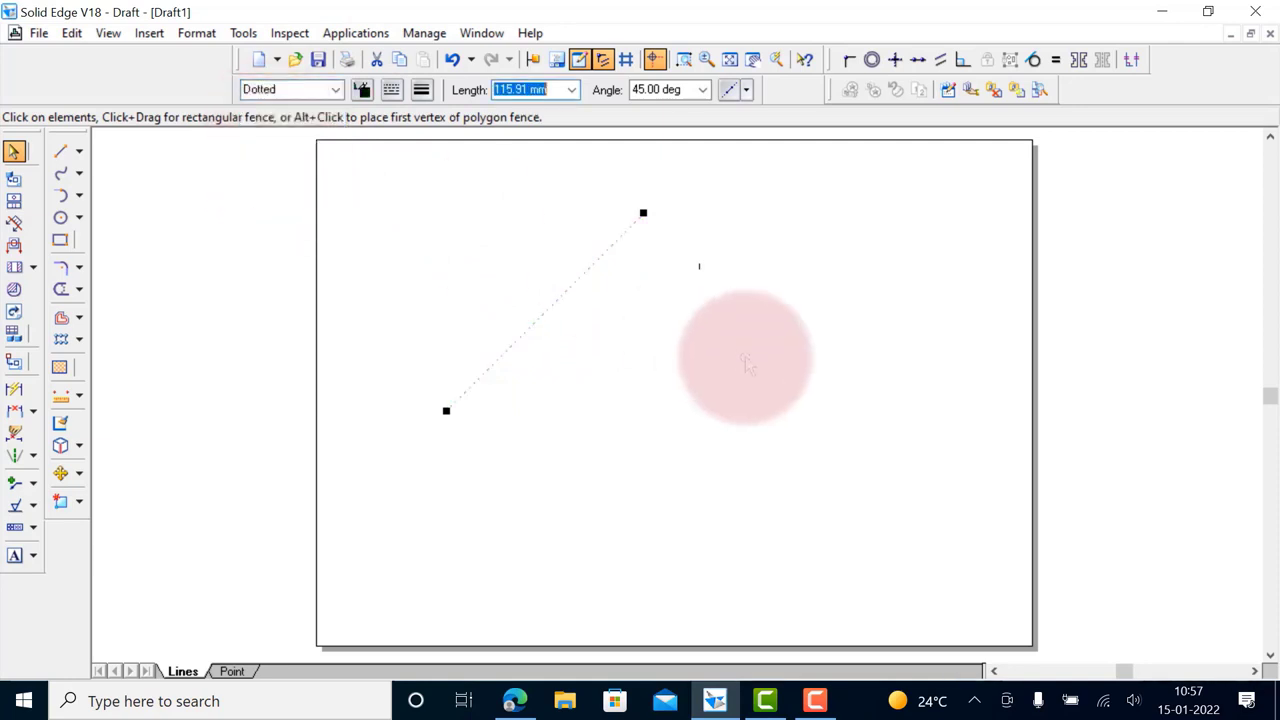
pyautogui.click(678, 355)
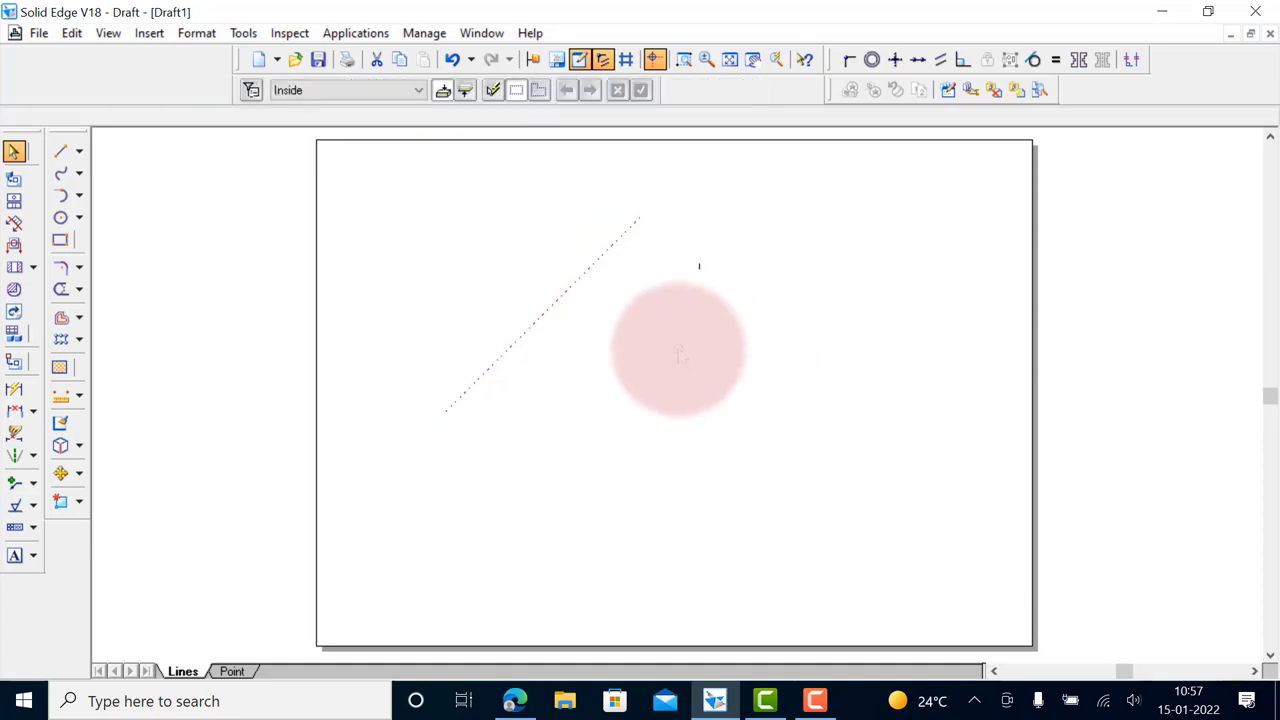
pyautogui.click(564, 294)
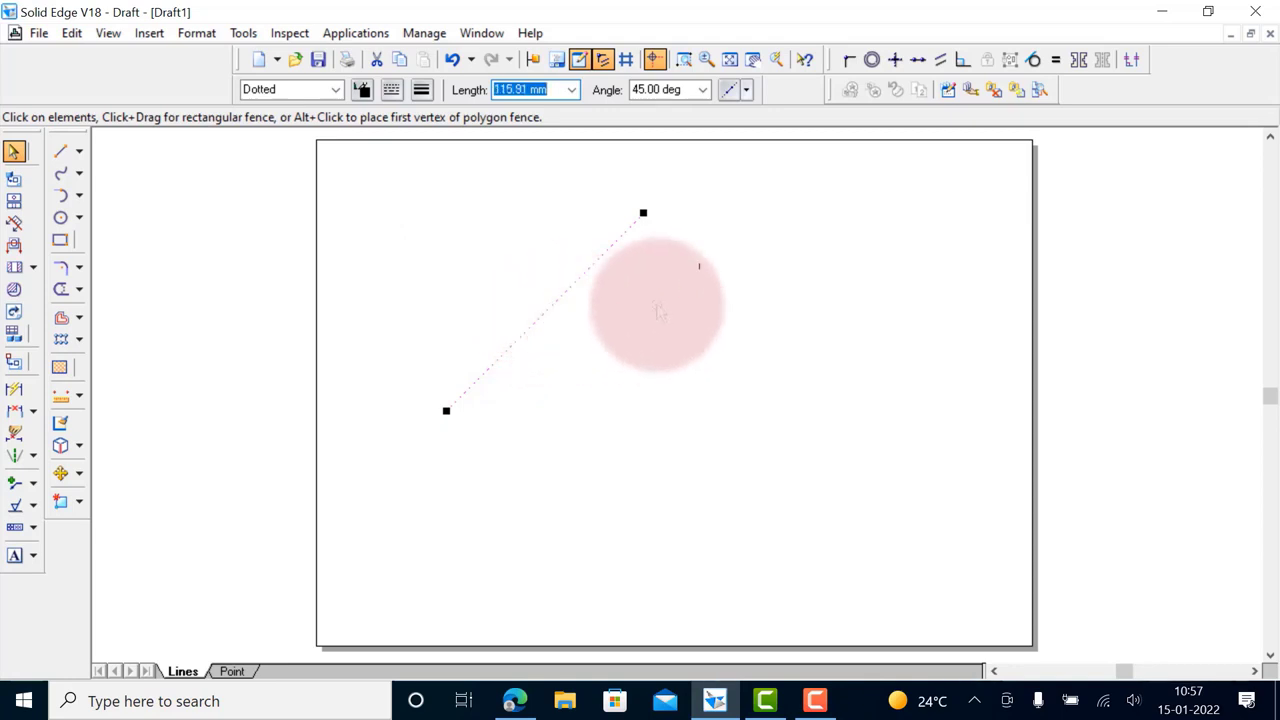
# Delete the 45-degree dotted line and draw a horizontal dotted line about 151 mm long across the lower middle of the sheet
pyautogui.press('Delete')
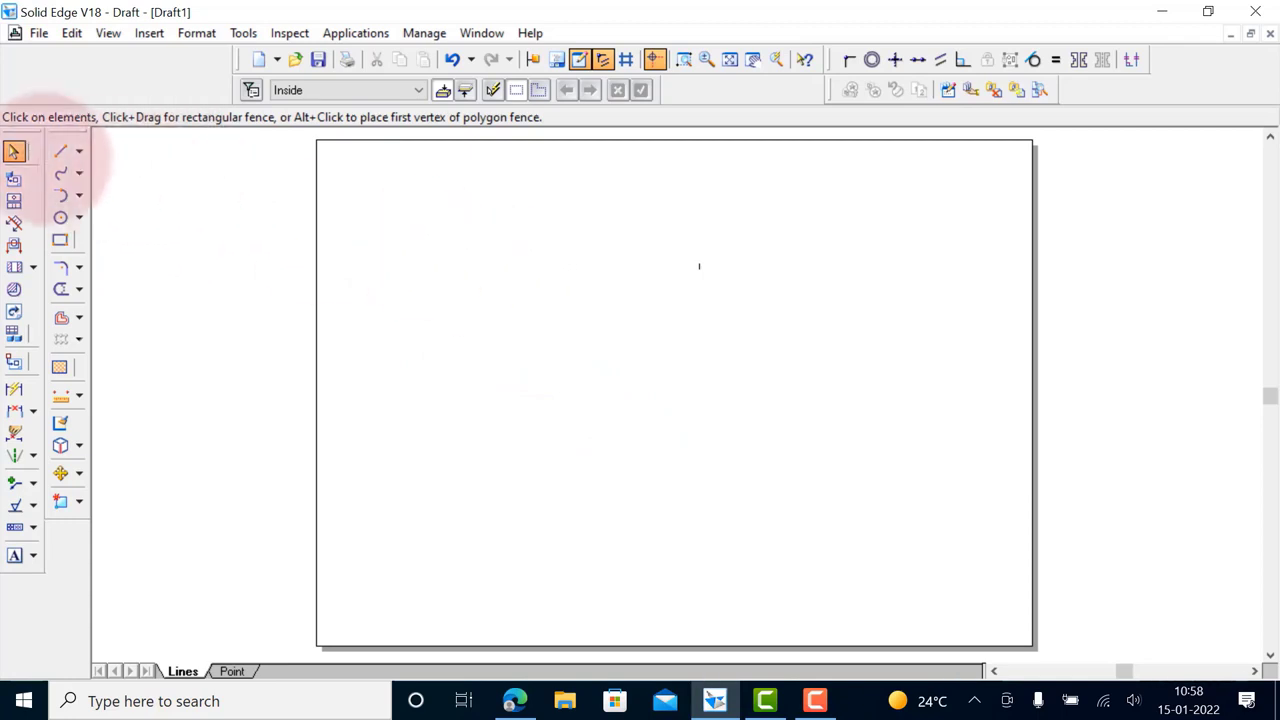
pyautogui.click(60, 151)
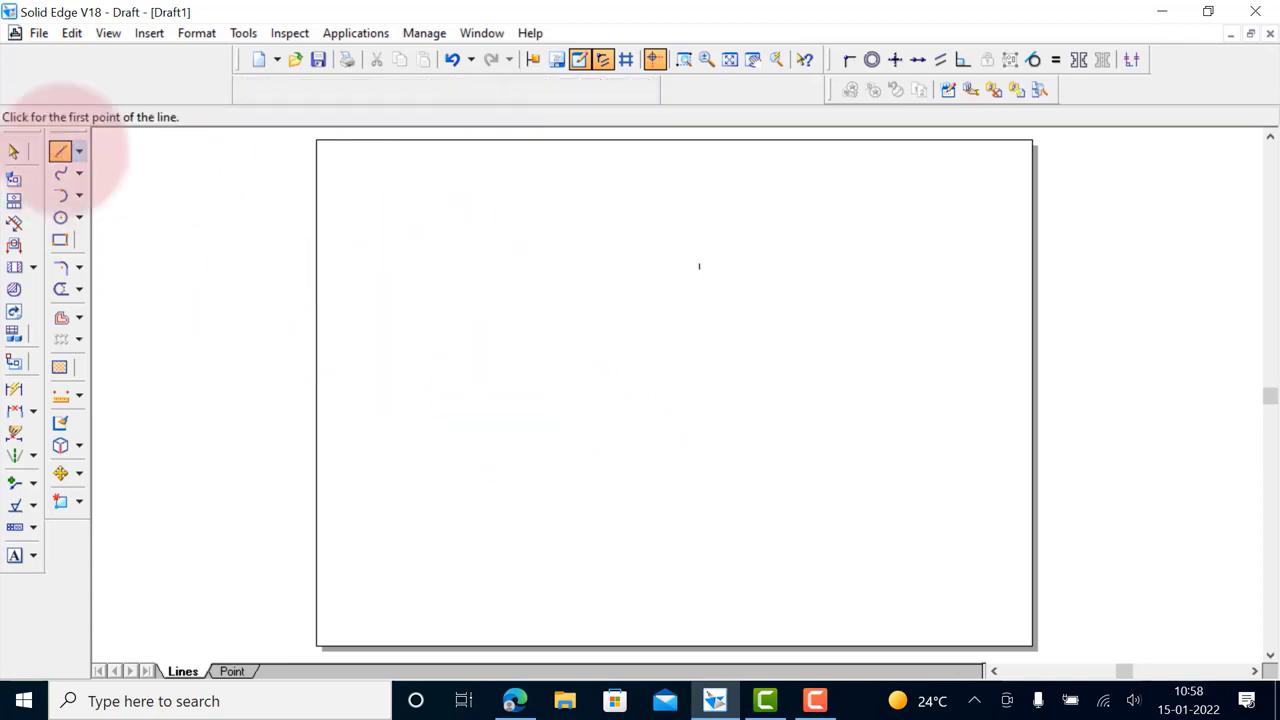
pyautogui.click(479, 427)
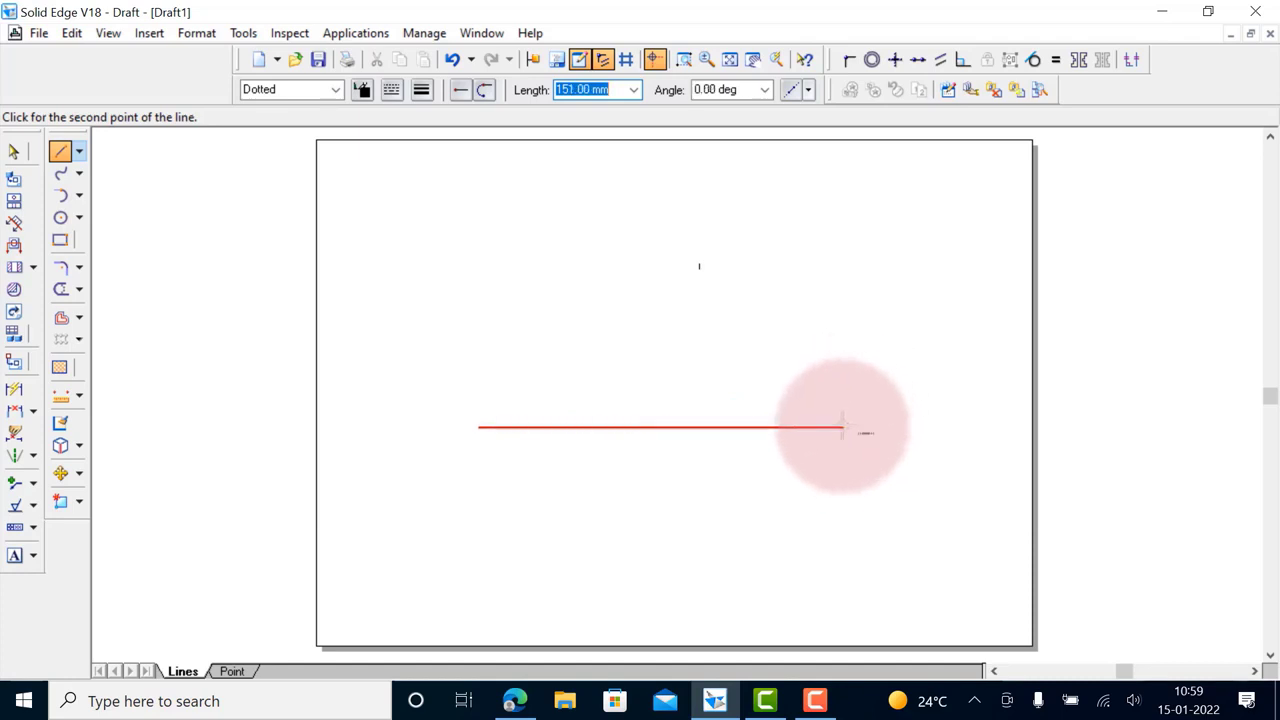
pyautogui.click(843, 427)
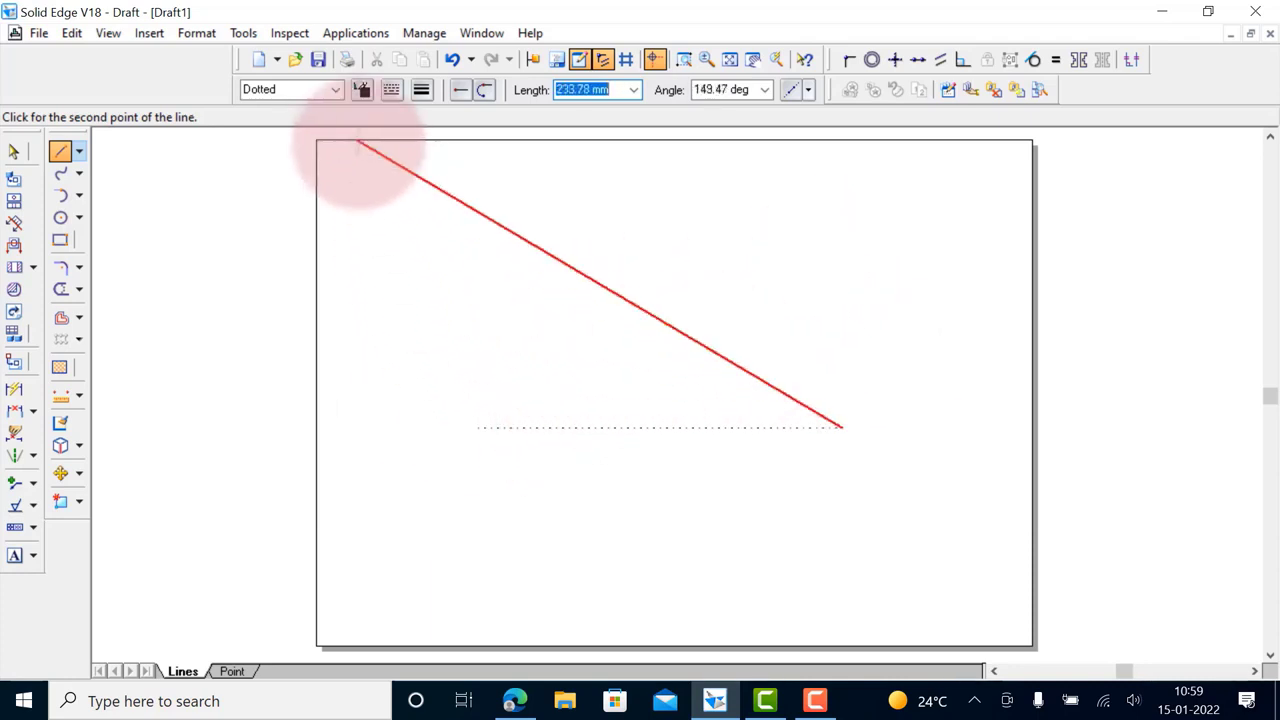
# Switch to the Visible line style and complete a rectangle above the dotted line with solid sides about 82 mm high
pyautogui.click(290, 89)
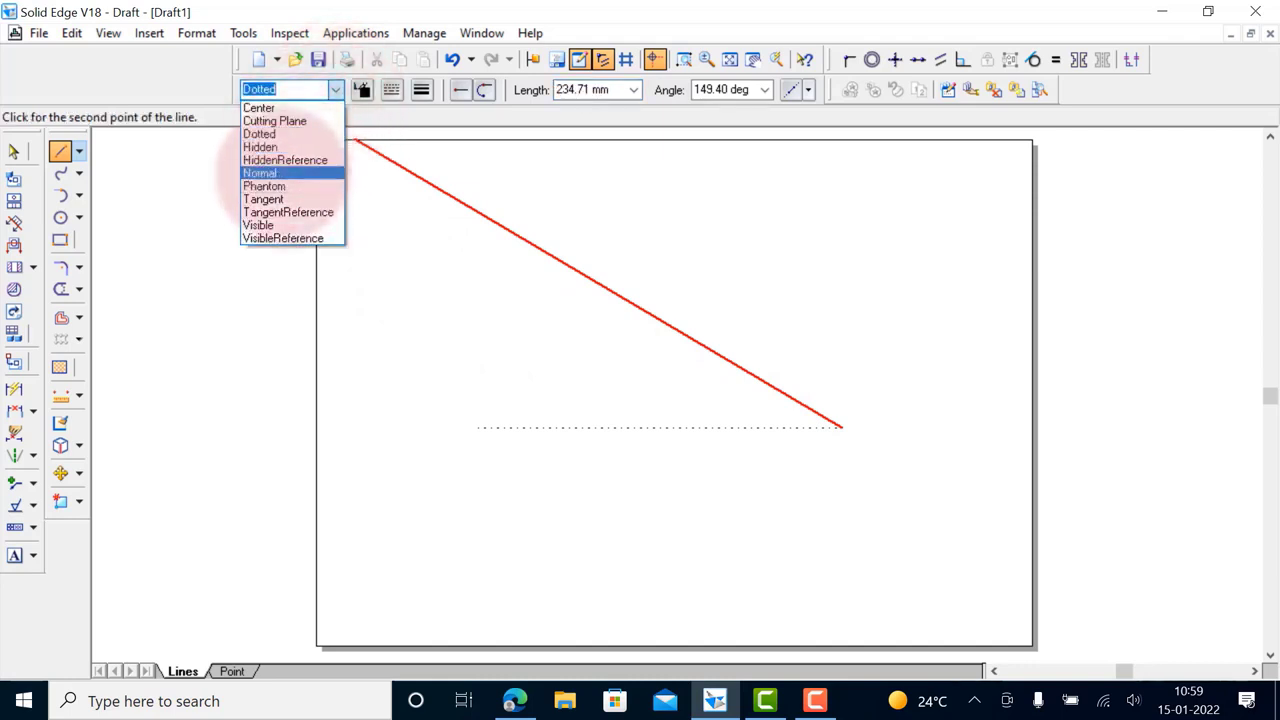
pyautogui.click(260, 225)
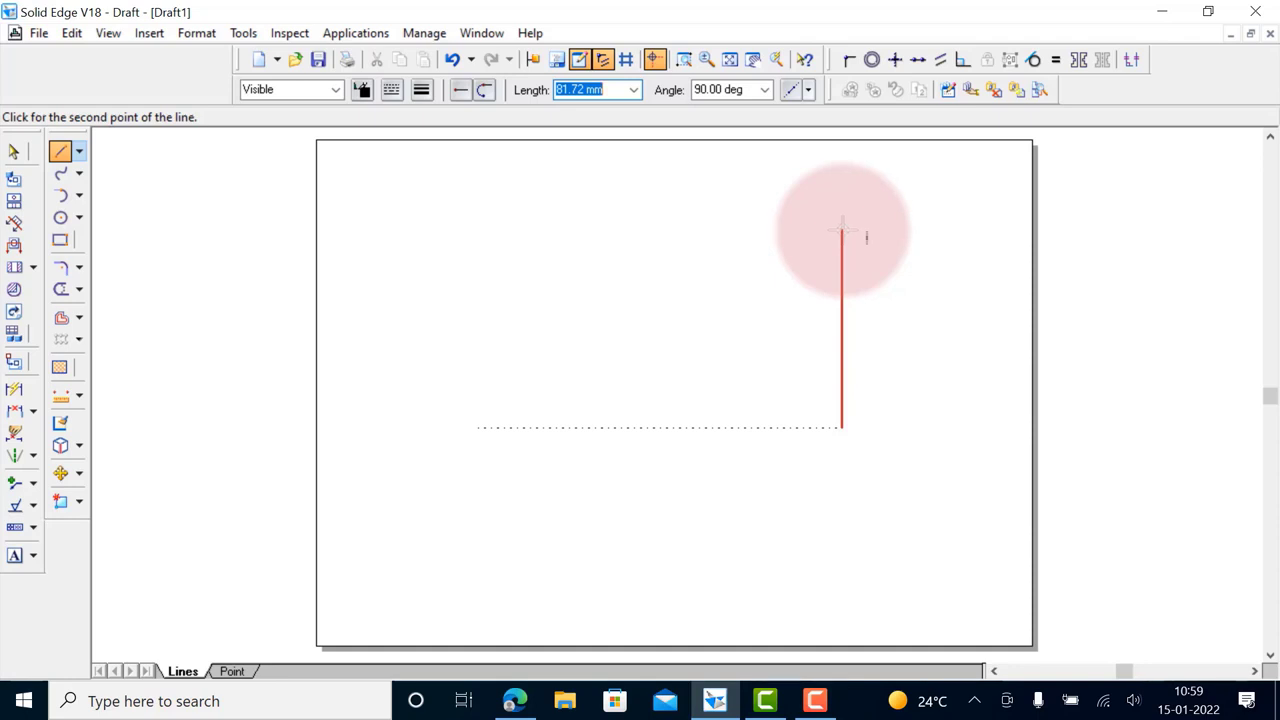
pyautogui.click(842, 230)
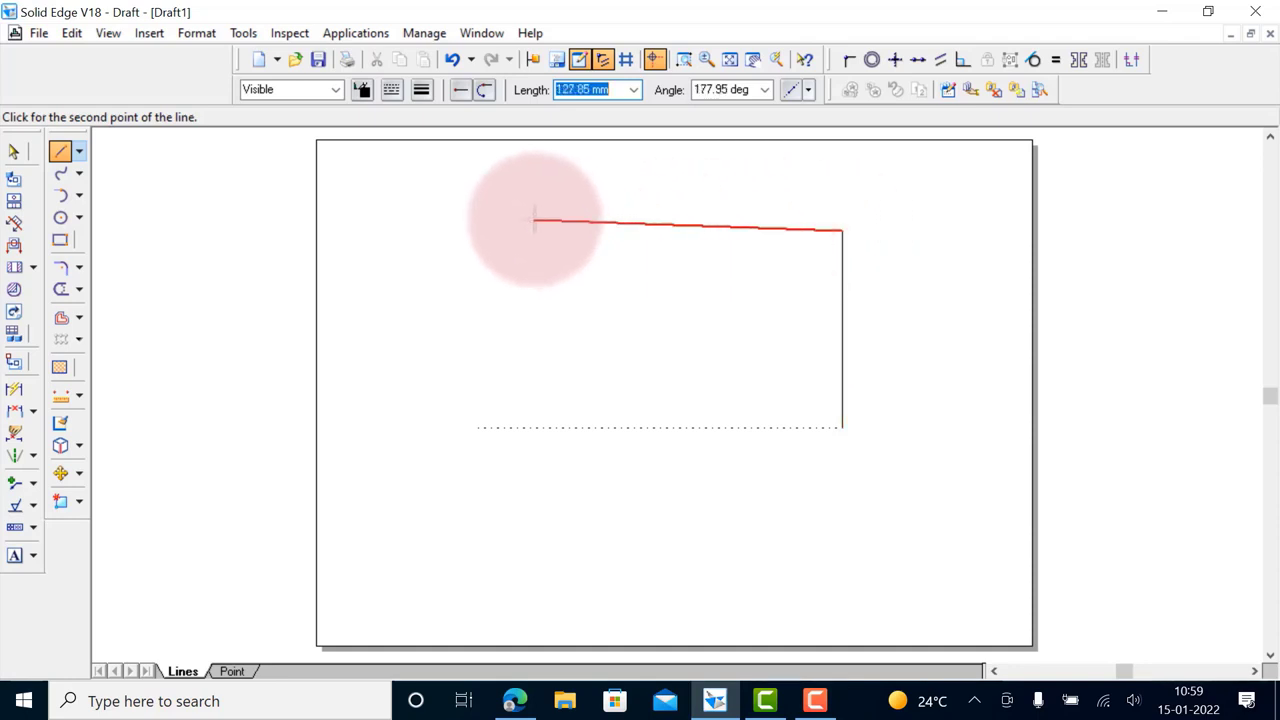
pyautogui.click(478, 231)
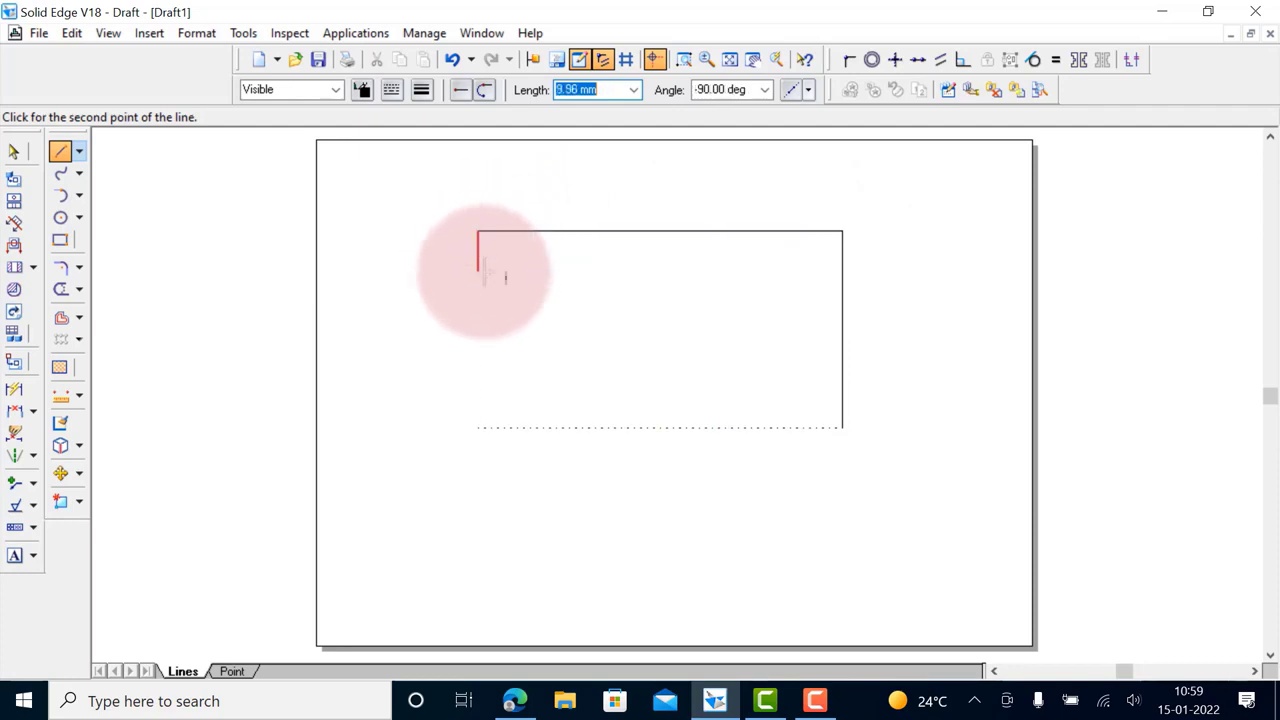
pyautogui.click(477, 428)
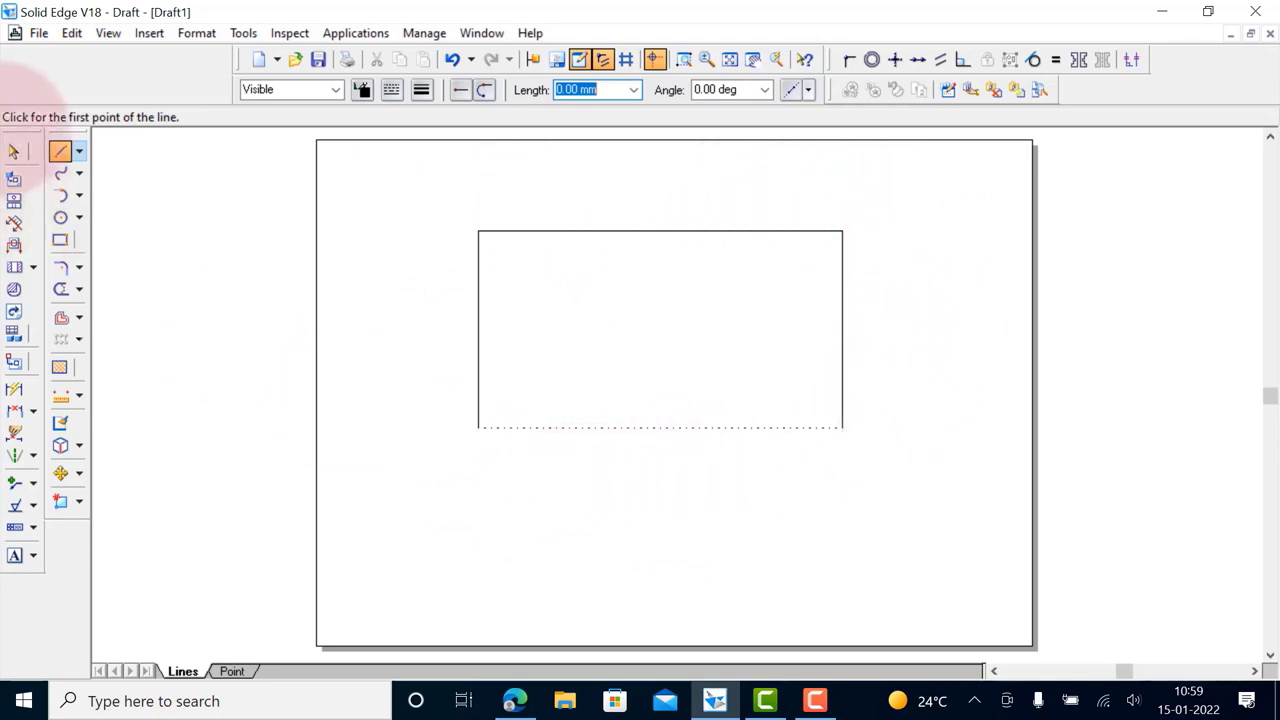
# Select all the lines of the rectangle with a fence and delete them
pyautogui.click(14, 151)
pyautogui.moveTo(409, 208); pyautogui.dragTo(888, 492)
pyautogui.press('Delete')
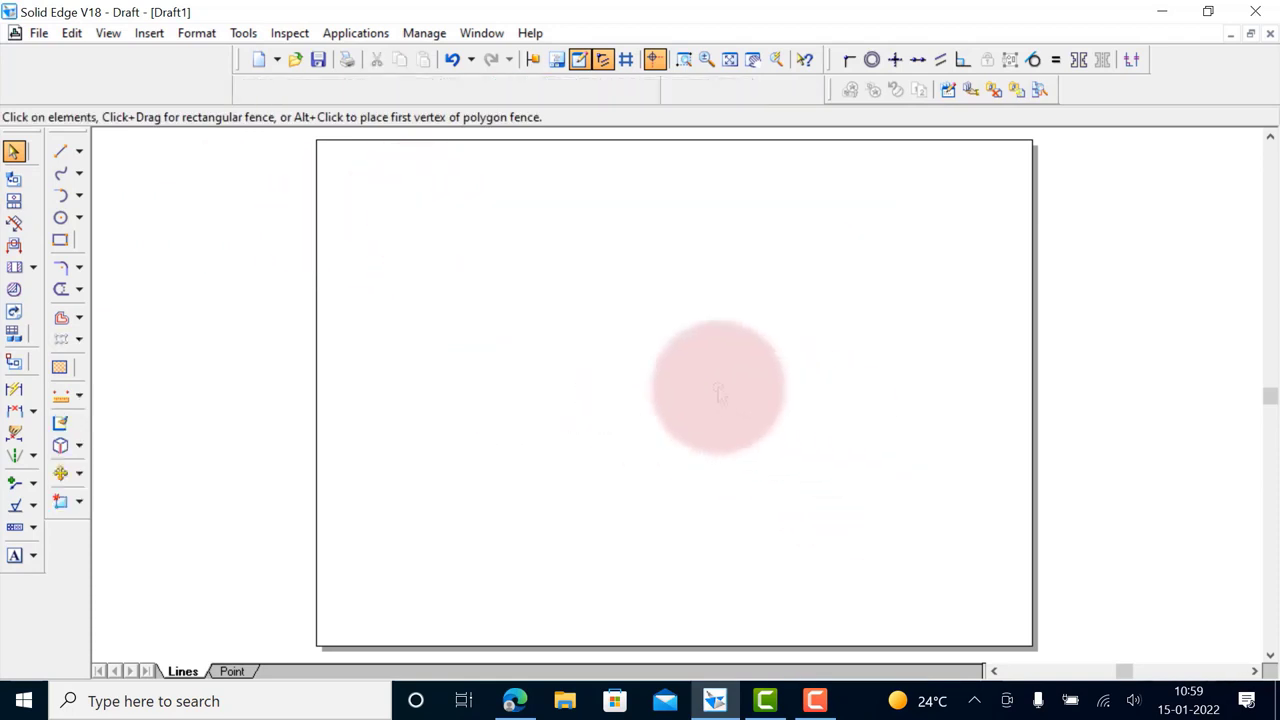
# Draw a stepped chain of four connected lines: about 110 mm right, 72 mm up, 97 mm right, and down past the starting level
pyautogui.click(60, 151)
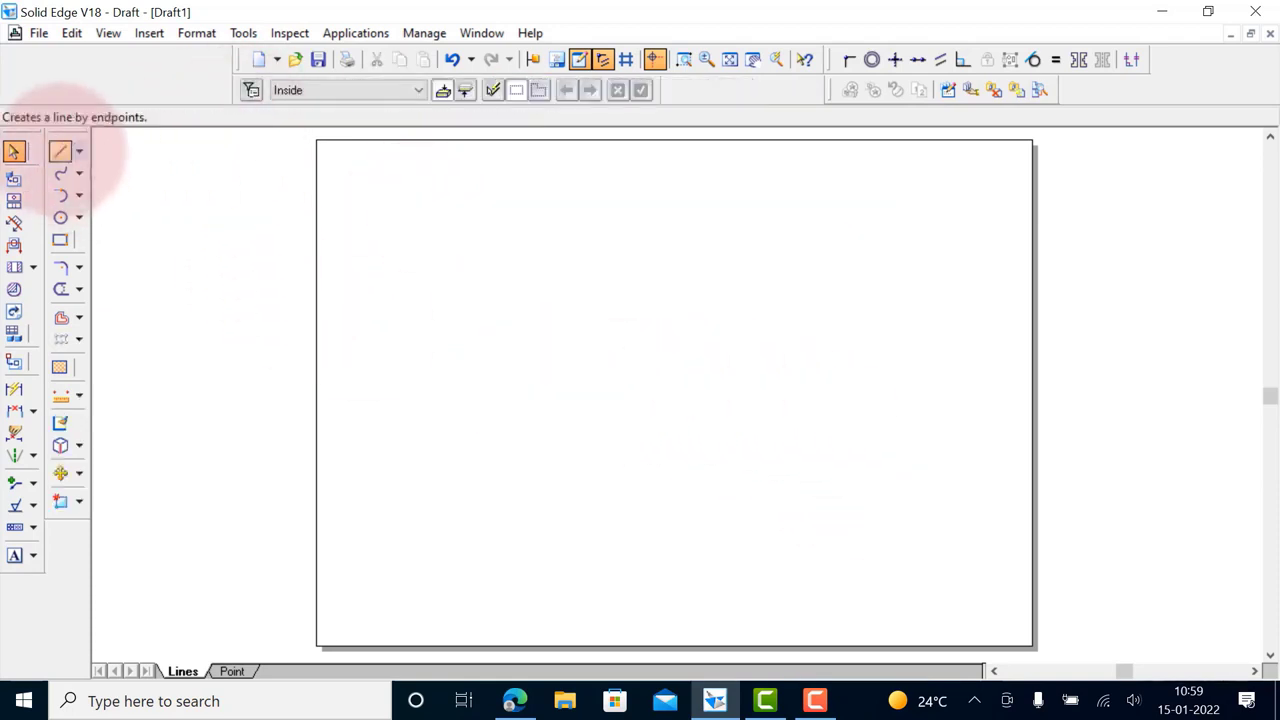
pyautogui.click(430, 432)
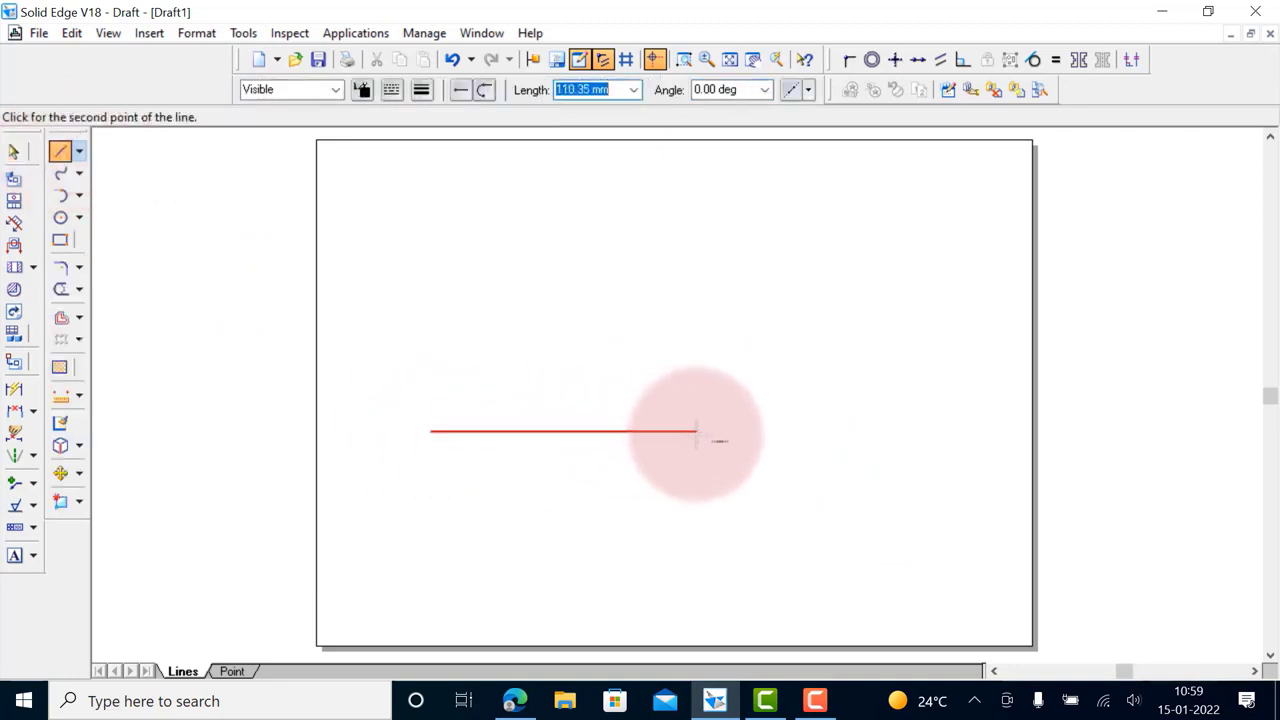
pyautogui.click(696, 432)
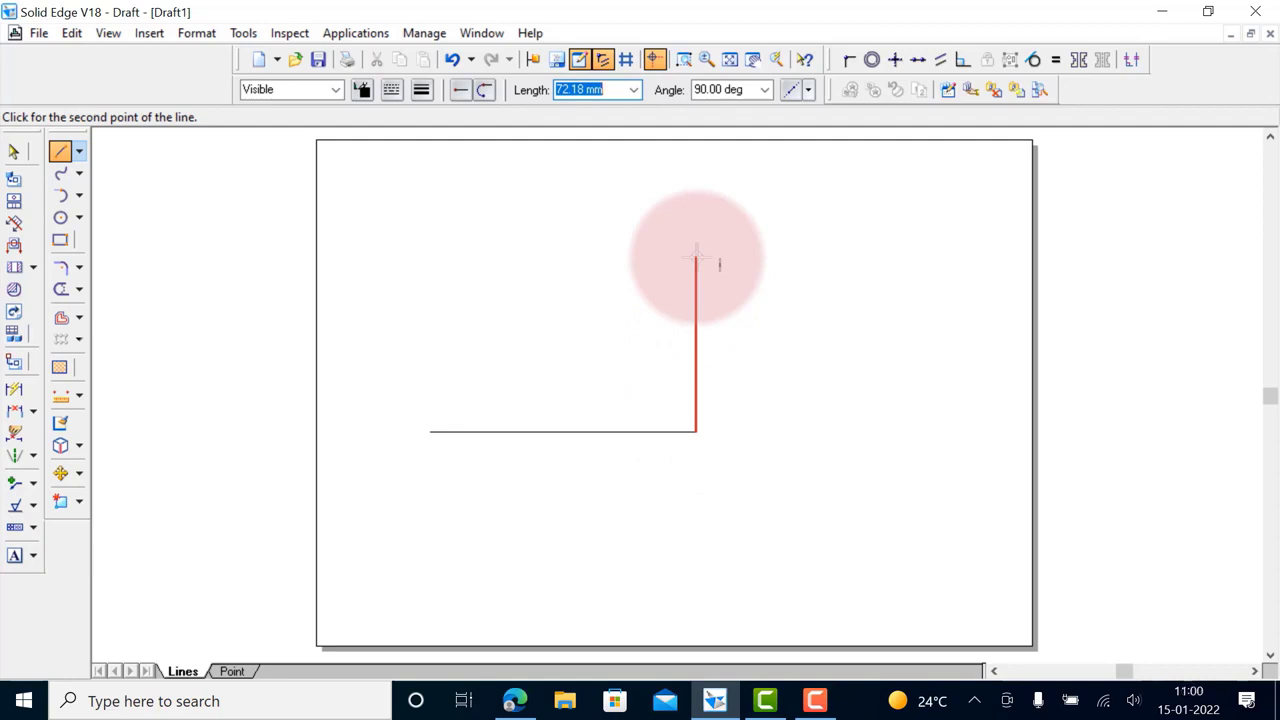
pyautogui.click(696, 258)
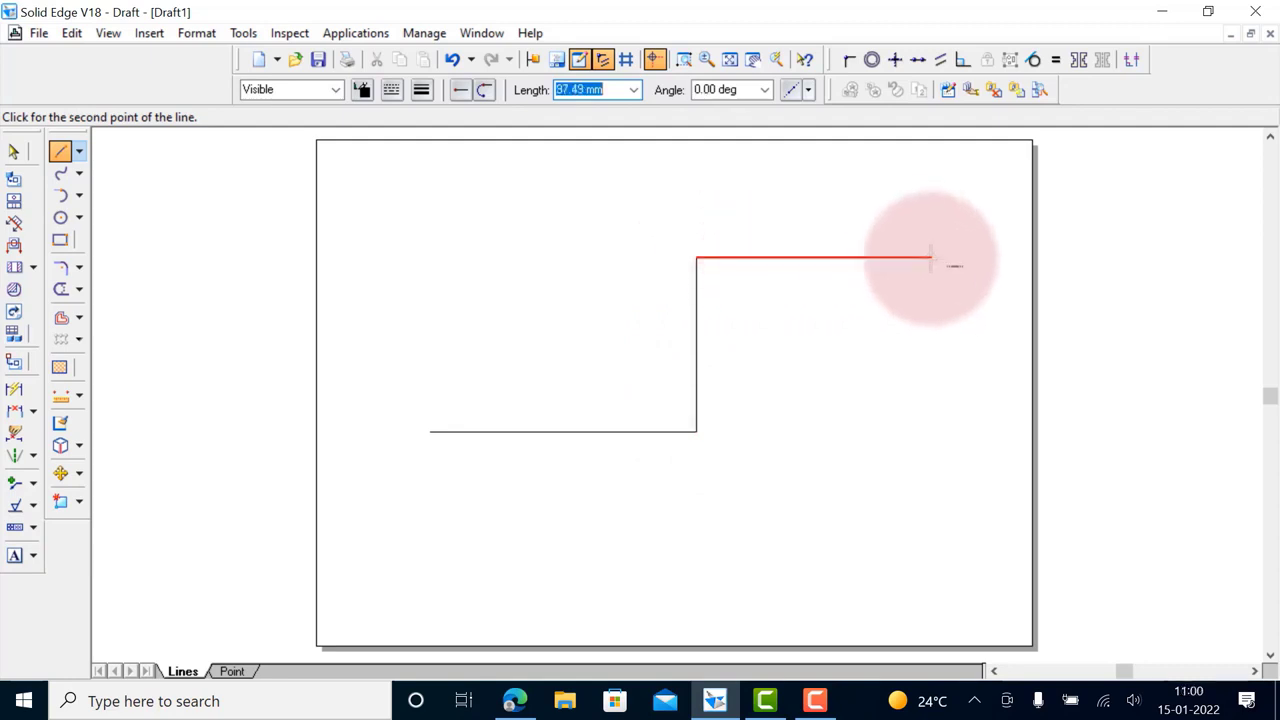
pyautogui.click(930, 258)
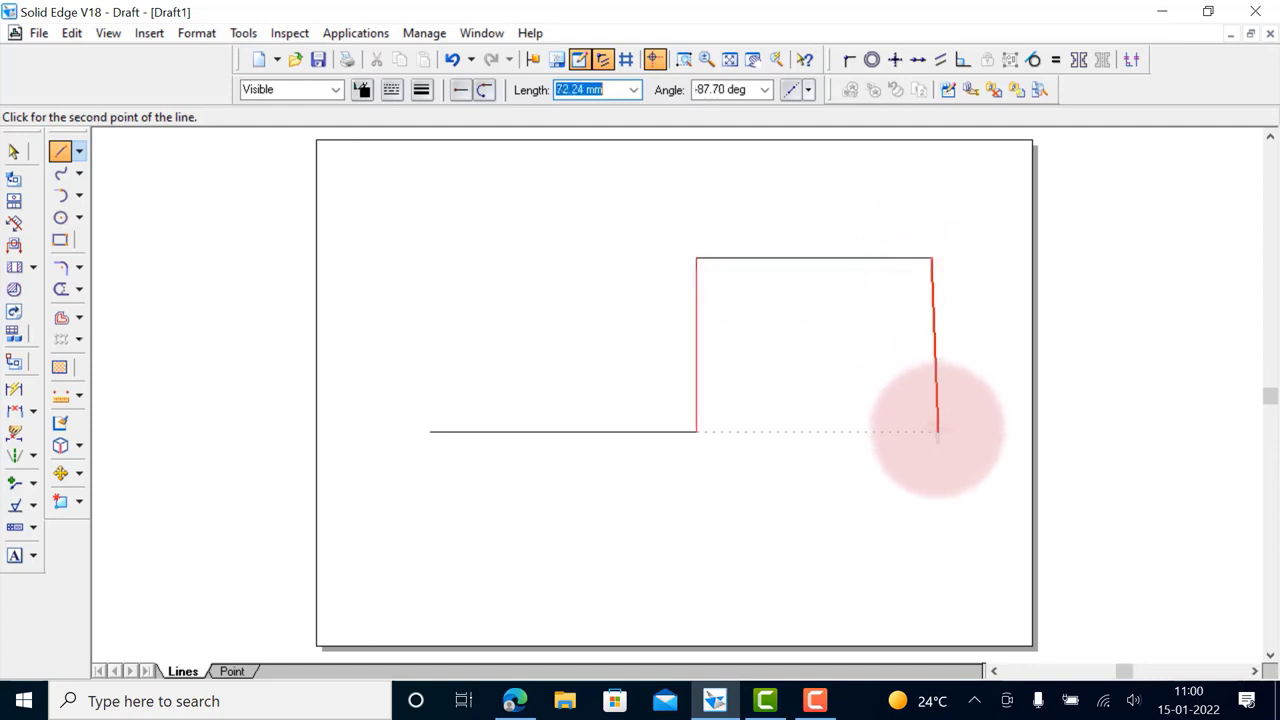
pyautogui.click(931, 518)
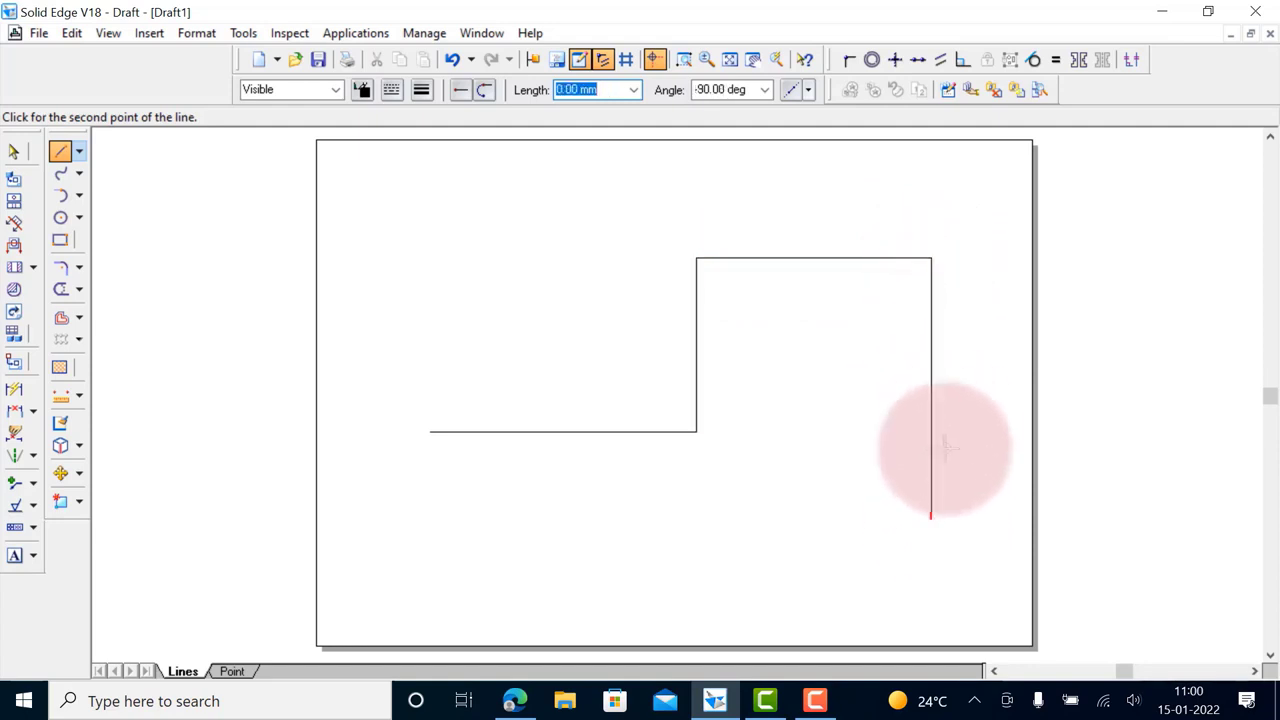
pyautogui.rightClick(967, 413)
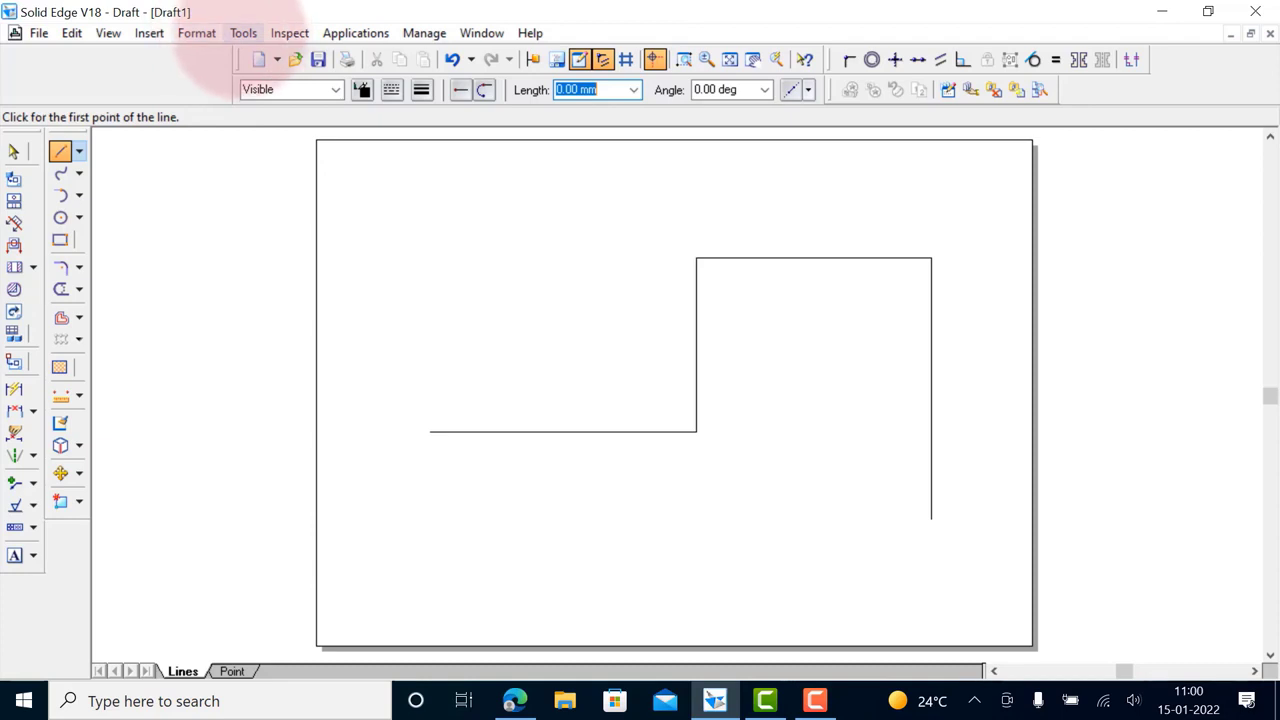
# Turn off the Horizontal or vertical relationship in the IntelliSketch settings
pyautogui.click(243, 33)
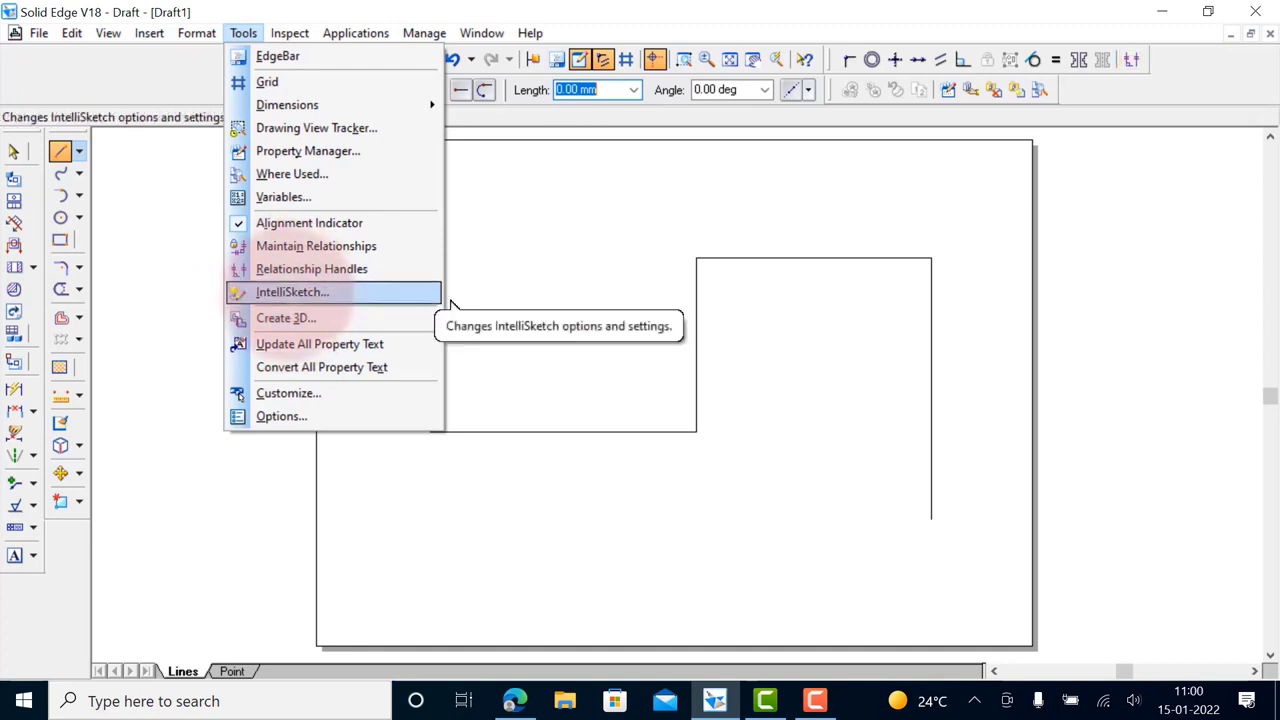
pyautogui.click(420, 292)
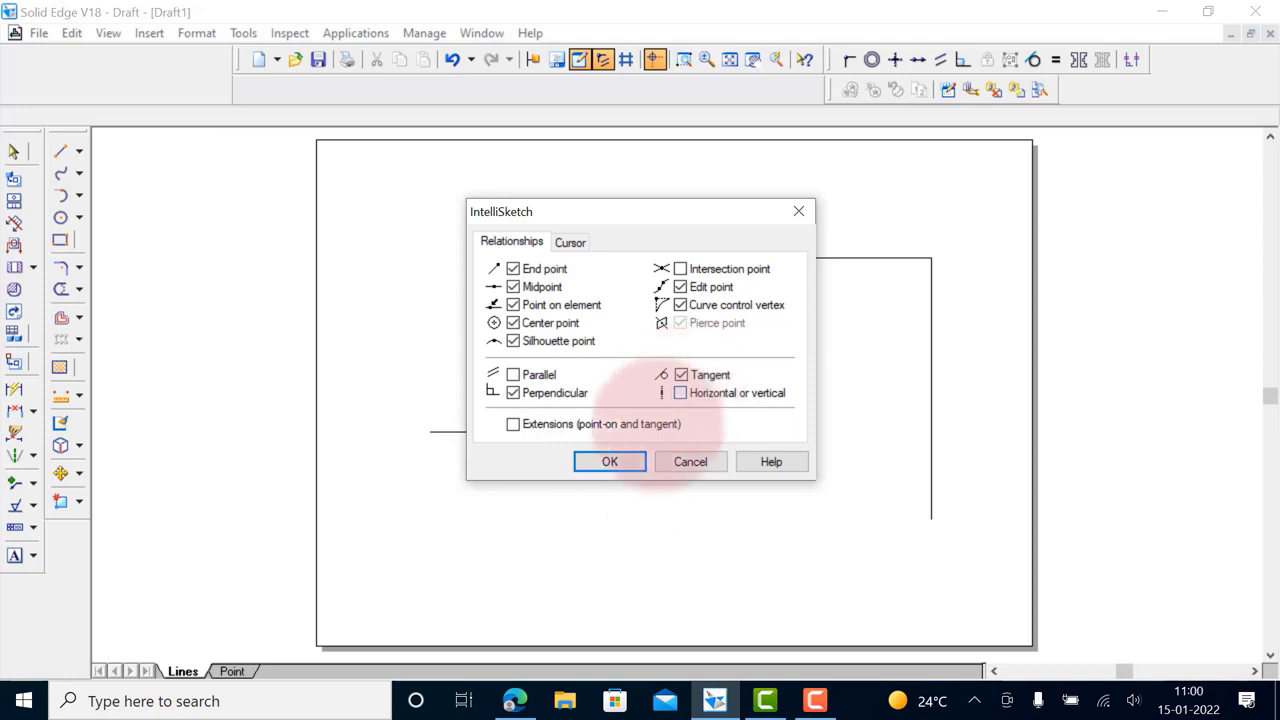
pyautogui.click(610, 466)
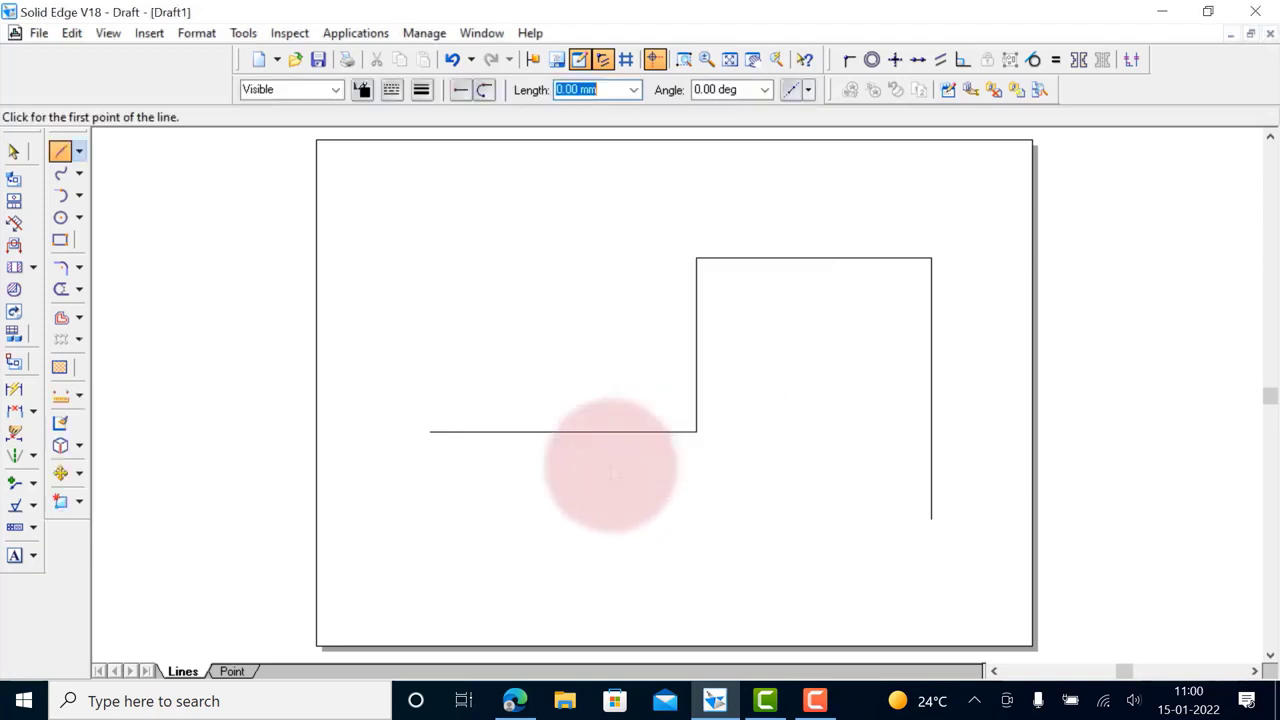
# Draw a nearly horizontal line about 105 mm long below the chain and select it to check its angle
pyautogui.click(60, 151)
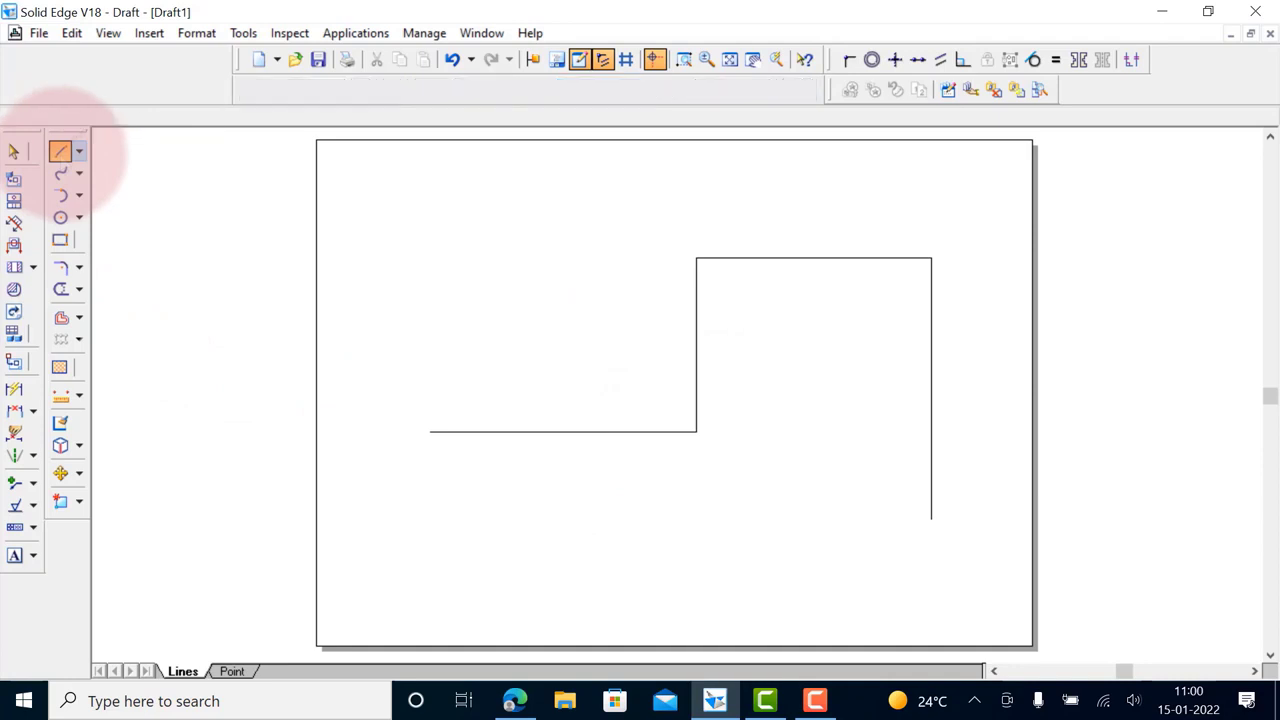
pyautogui.click(492, 507)
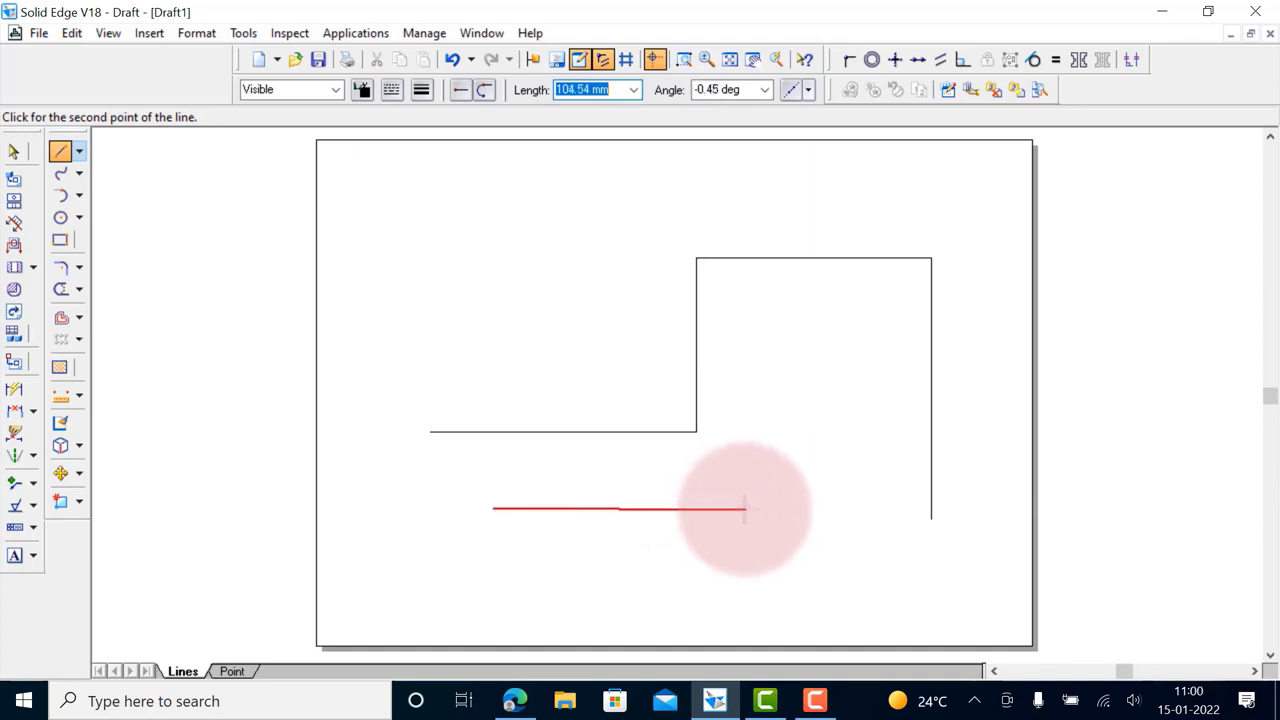
pyautogui.click(745, 510)
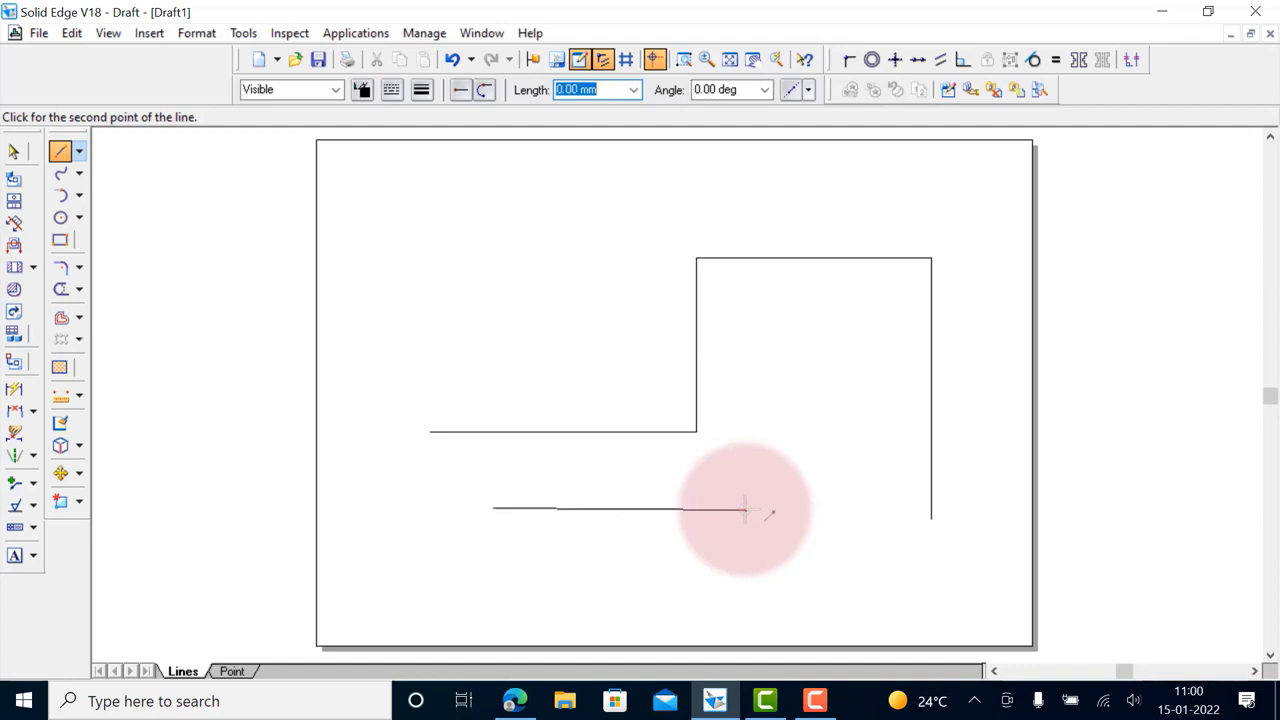
pyautogui.rightClick(775, 392)
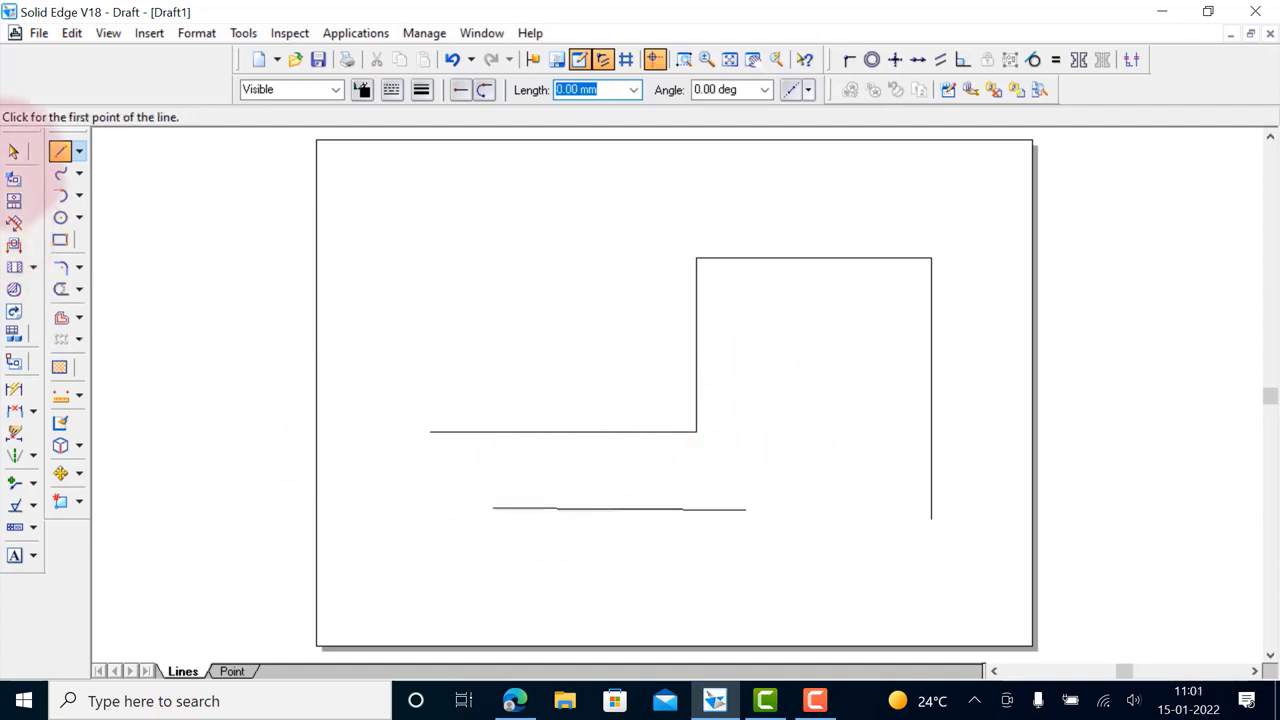
pyautogui.click(14, 151)
pyautogui.click(623, 510)
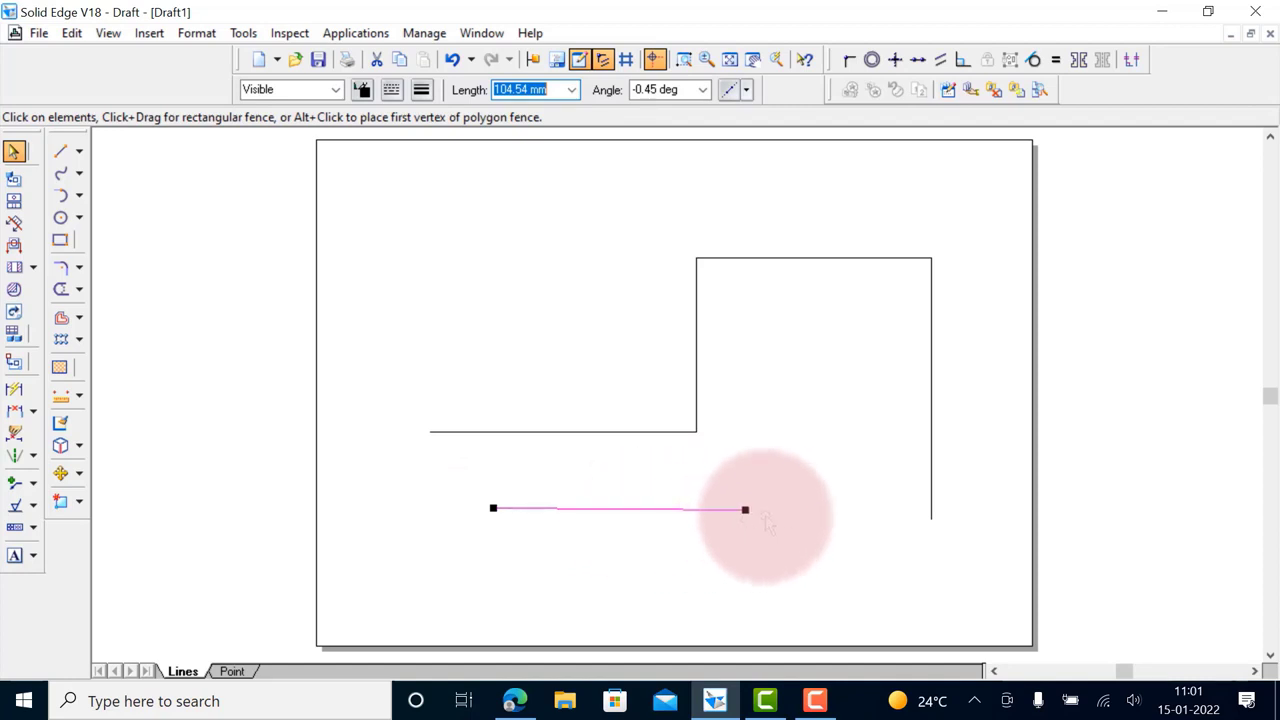
# Draw a separate, nearly vertical line about 75 mm long inside the raised part of the chain
pyautogui.click(60, 150)
pyautogui.click(820, 512)
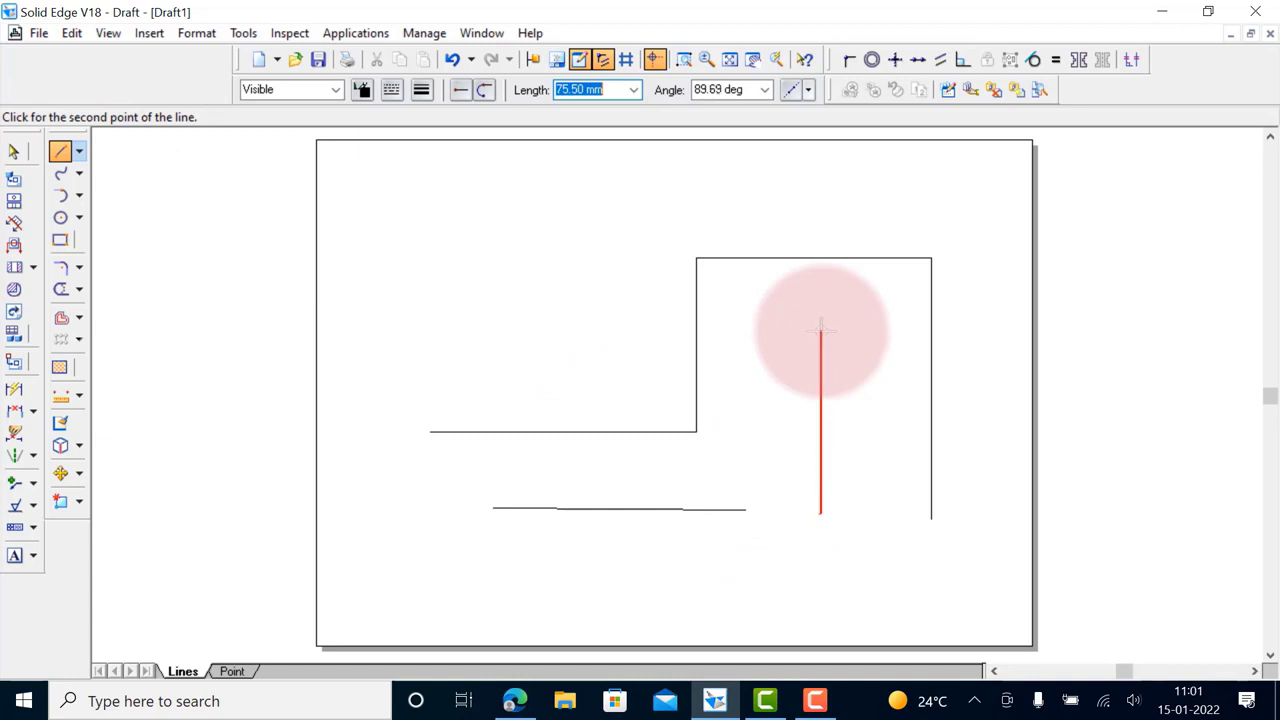
pyautogui.click(821, 333)
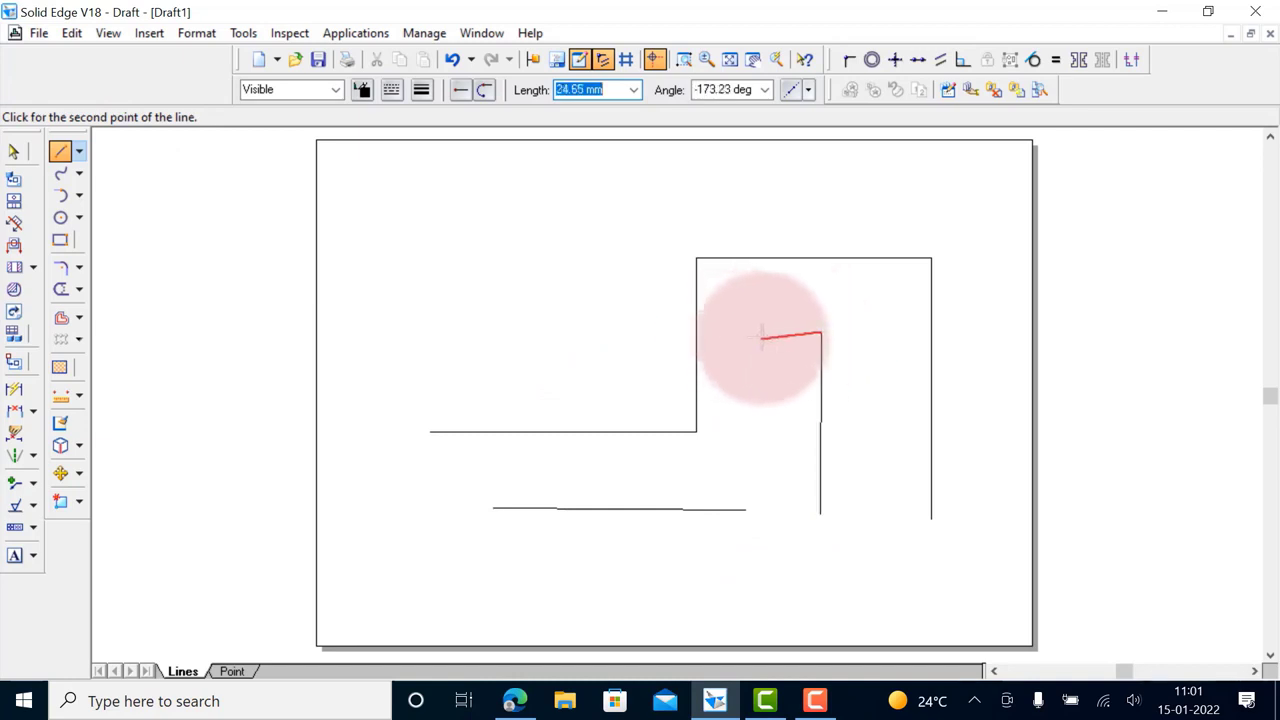
pyautogui.rightClick(764, 352)
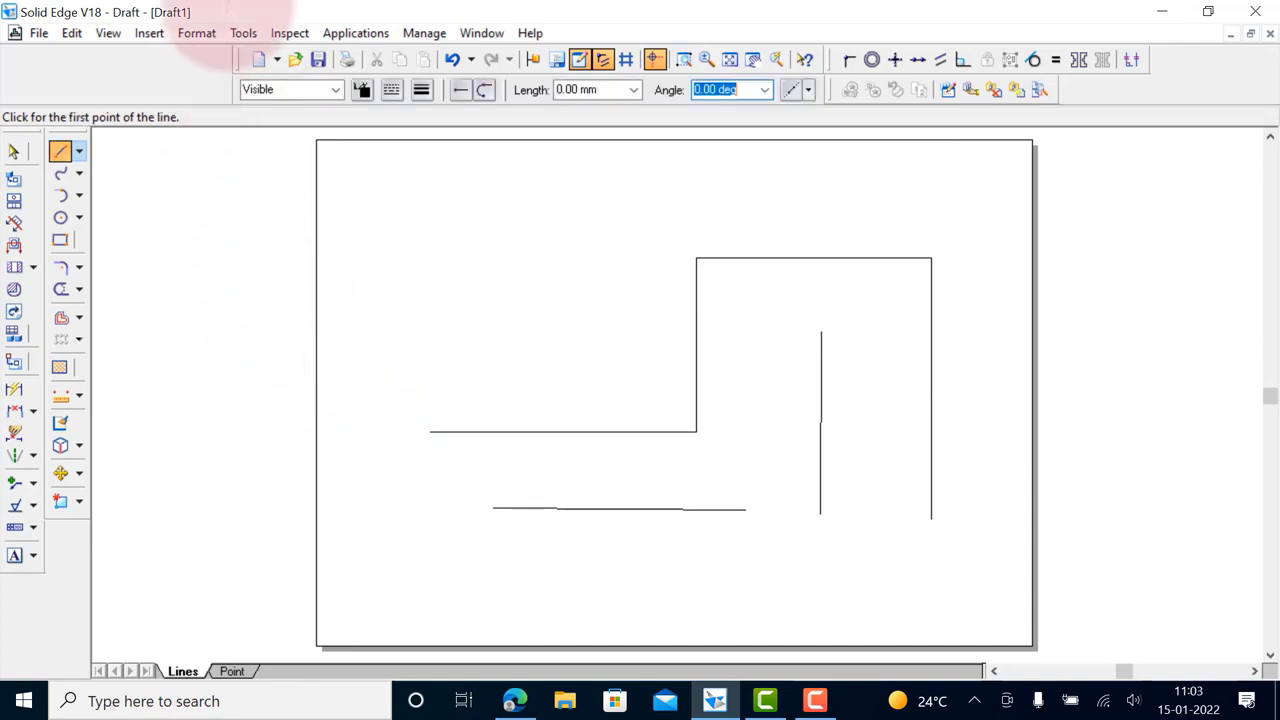
# Review the relationship options in the IntelliSketch settings, including End point, Midpoint and Point on element
pyautogui.press('Tab')
pyautogui.click(242, 33)
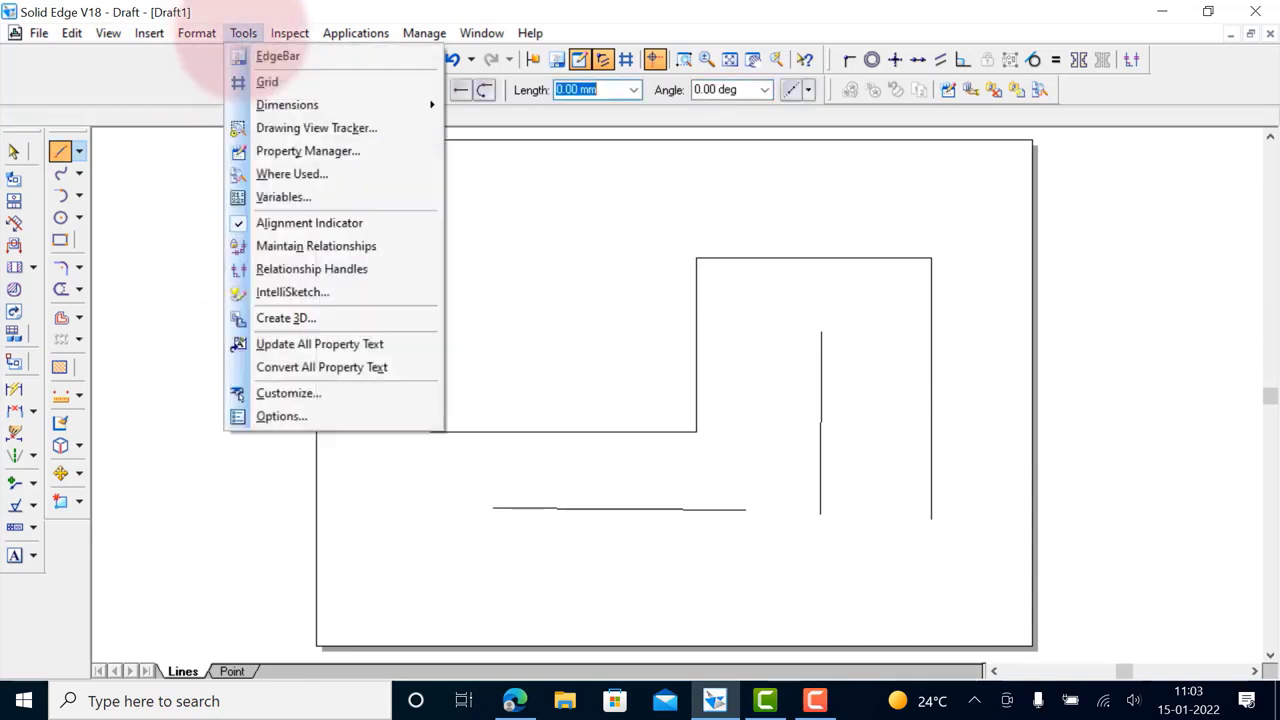
pyautogui.click(300, 292)
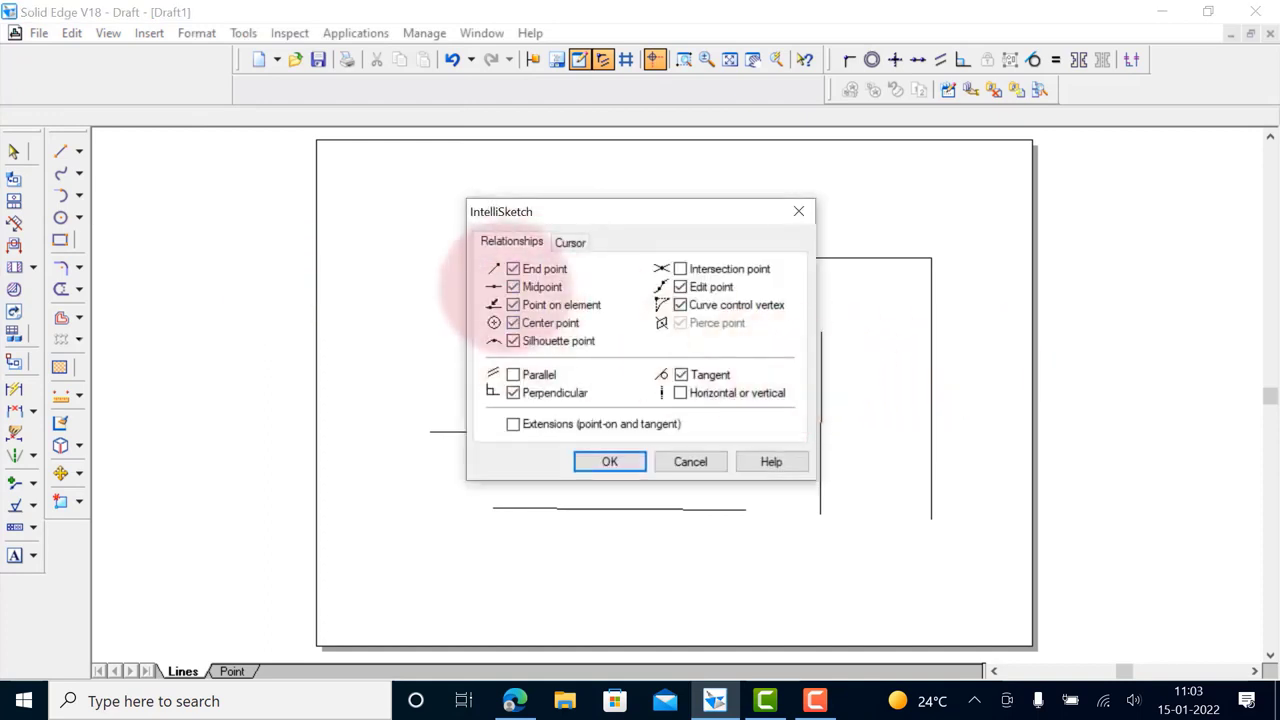
pyautogui.moveTo(628, 215); pyautogui.dragTo(699, 221)
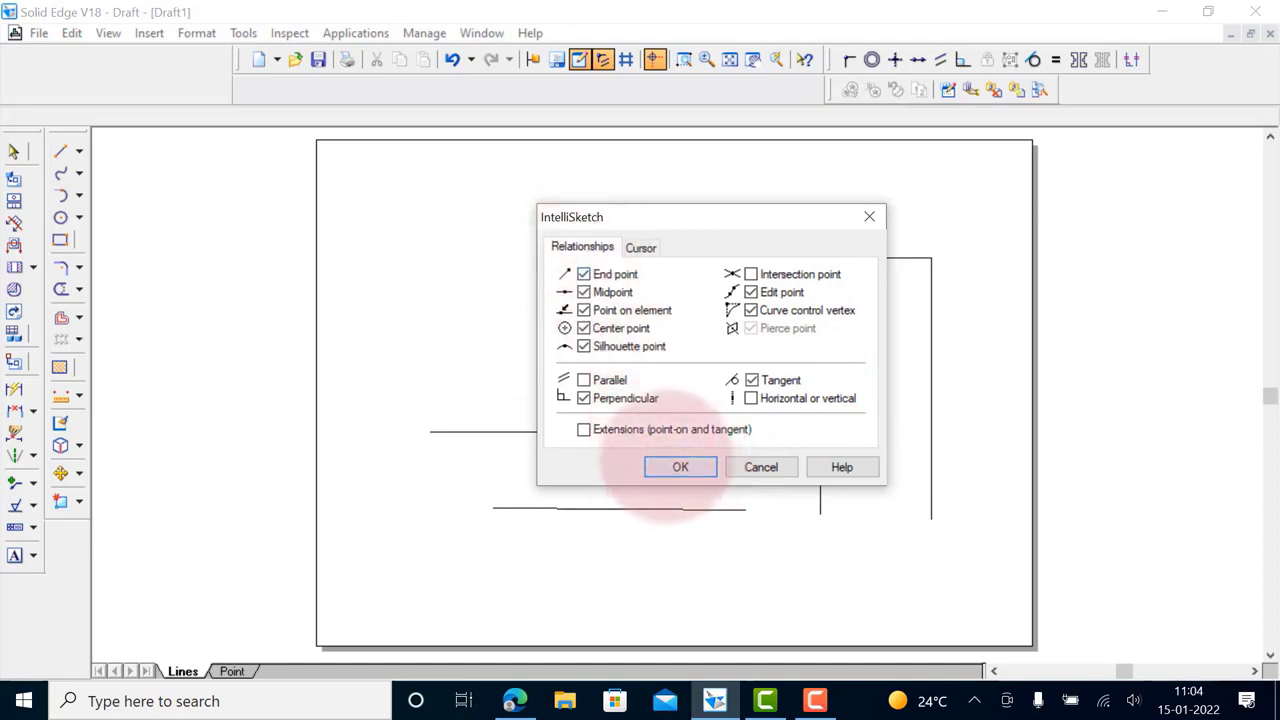
pyautogui.click(680, 467)
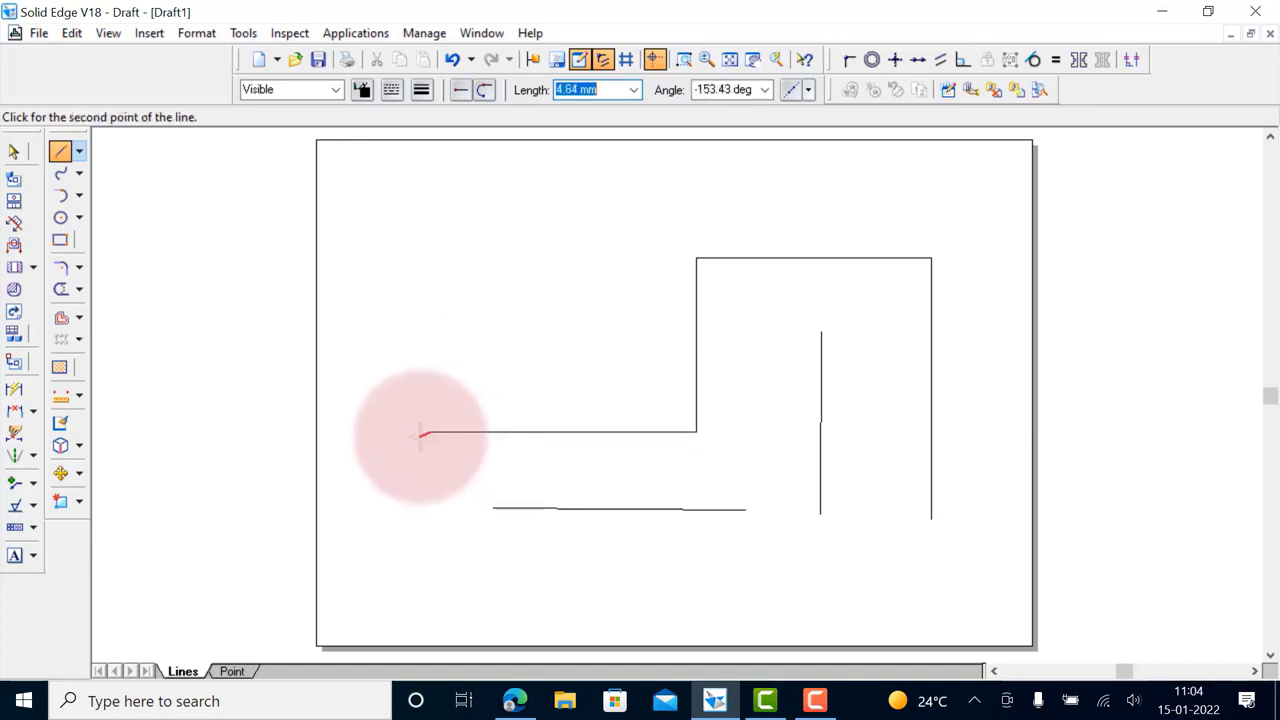
# Draw a slanted line upward from the left end point of the chain and examine the joint between the two lines up close
pyautogui.click(429, 431)
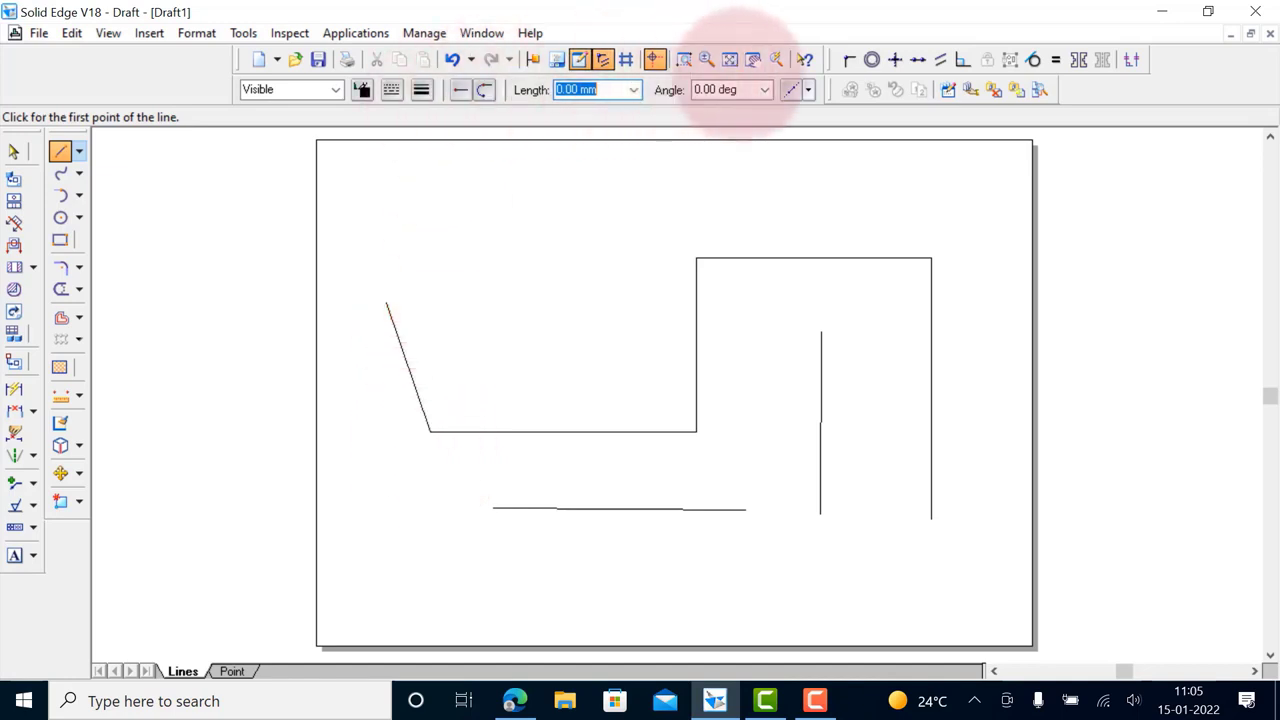
pyautogui.click(684, 60)
pyautogui.moveTo(379, 410); pyautogui.dragTo(476, 462)
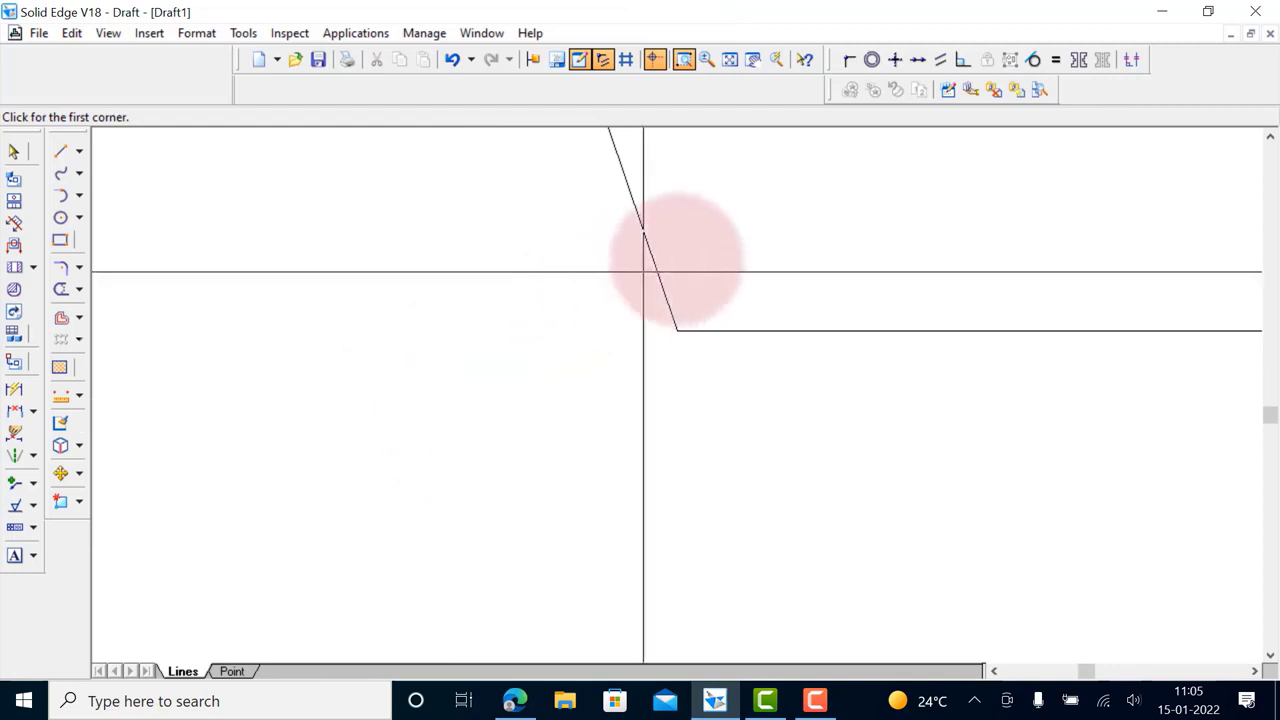
pyautogui.moveTo(630, 278); pyautogui.dragTo(726, 386)
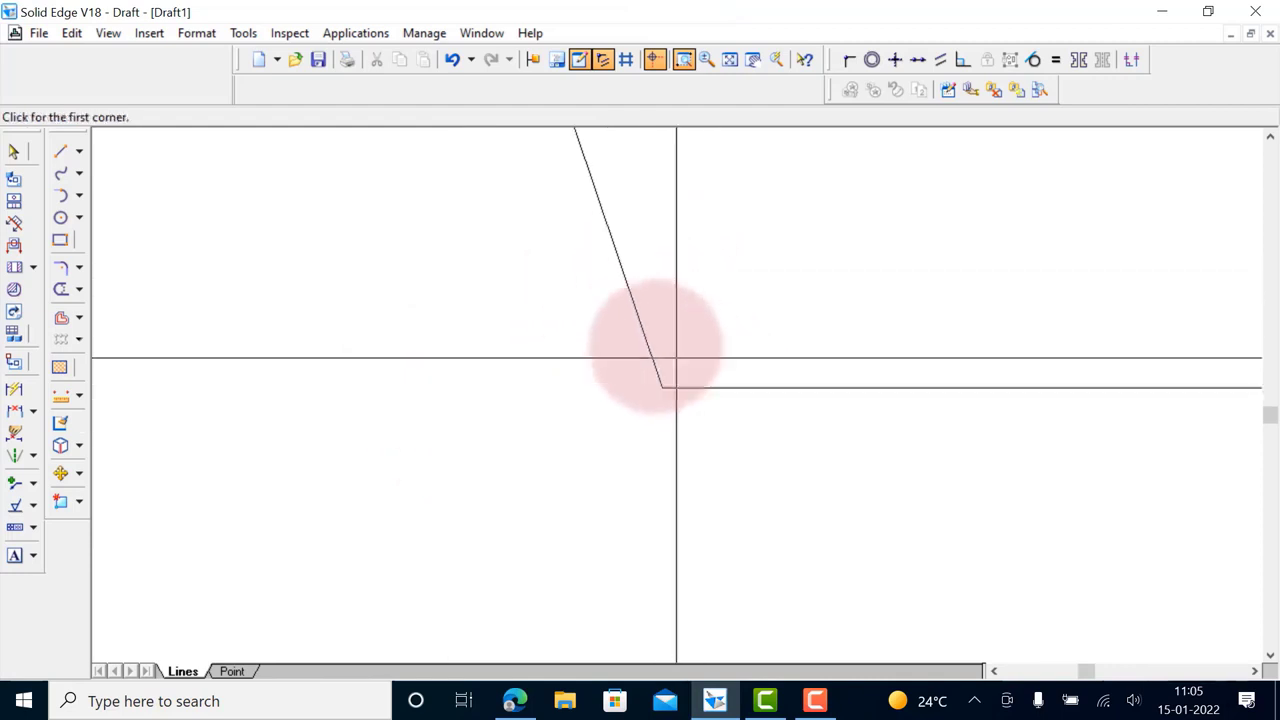
# Turn off the End point relationship in the IntelliSketch settings
pyautogui.moveTo(640, 345); pyautogui.dragTo(710, 412)
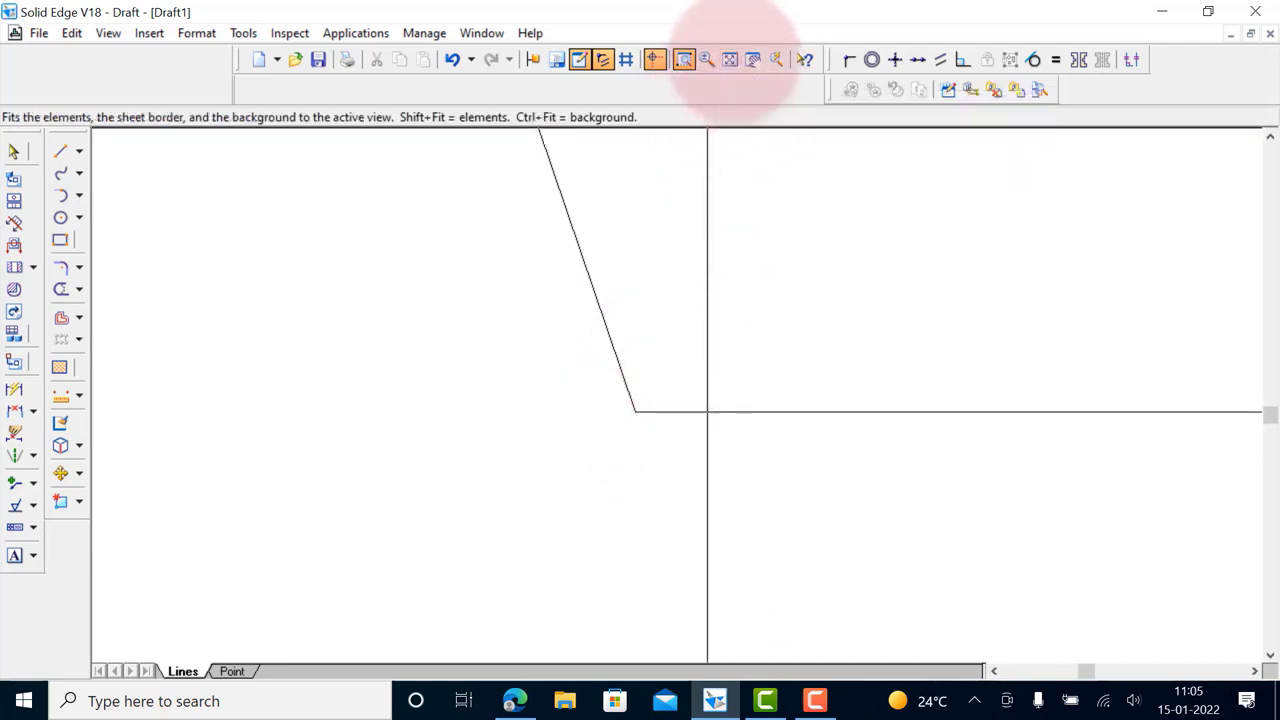
pyautogui.click(730, 59)
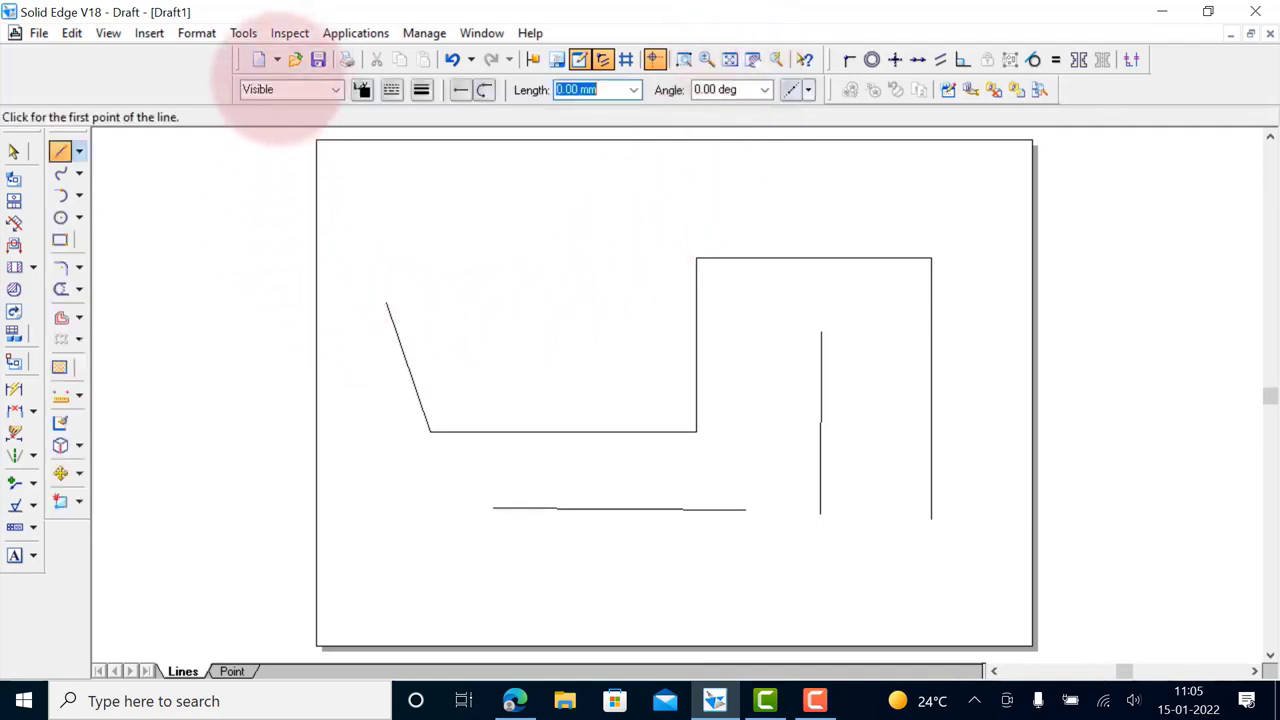
pyautogui.click(243, 33)
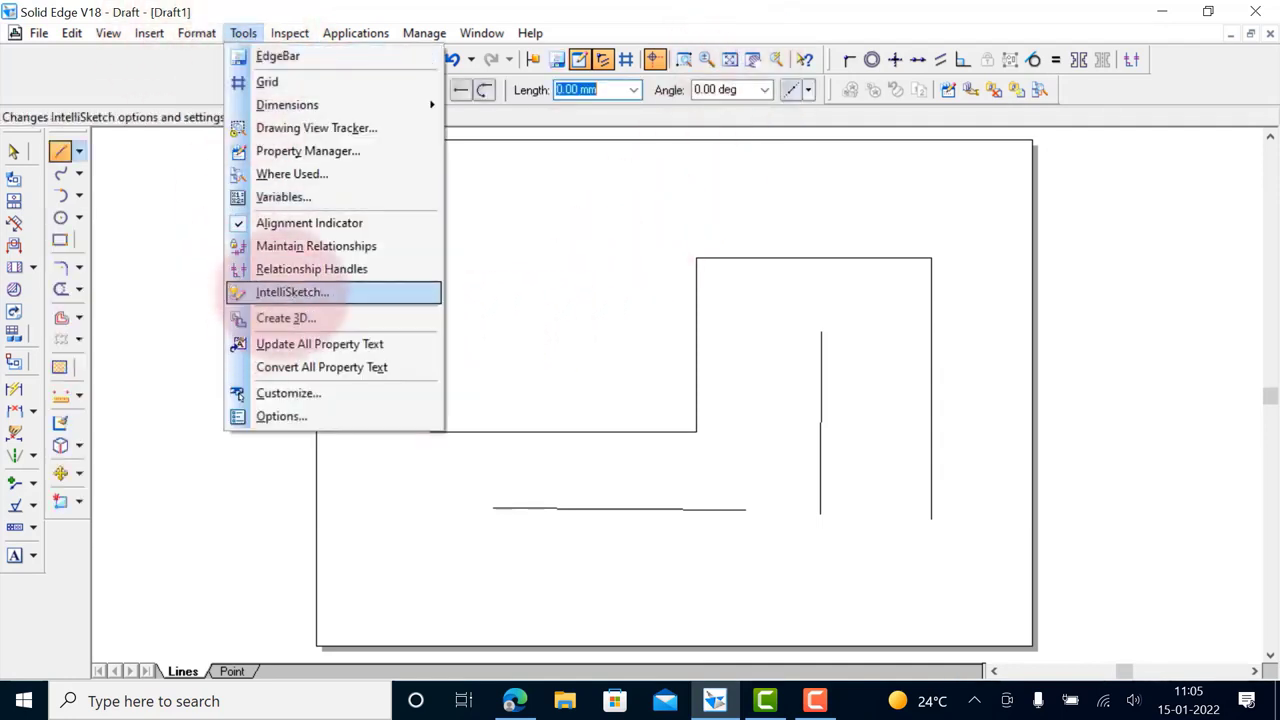
pyautogui.click(314, 292)
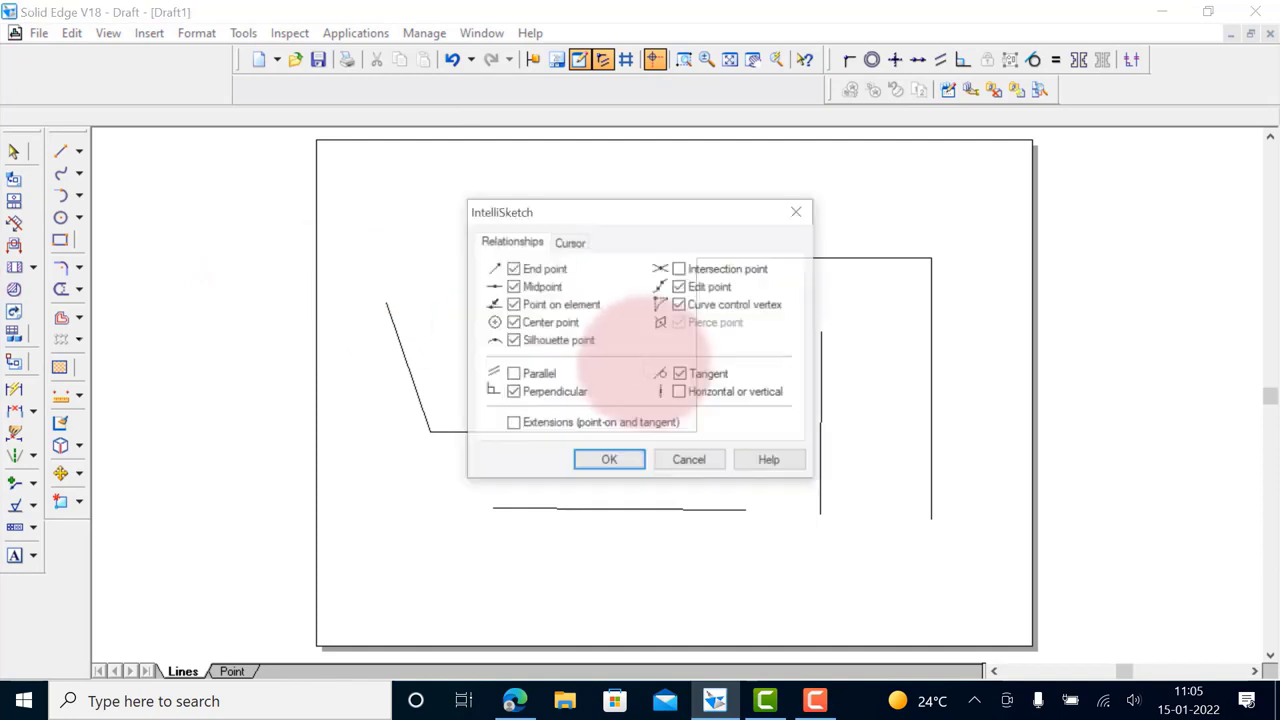
pyautogui.click(513, 268)
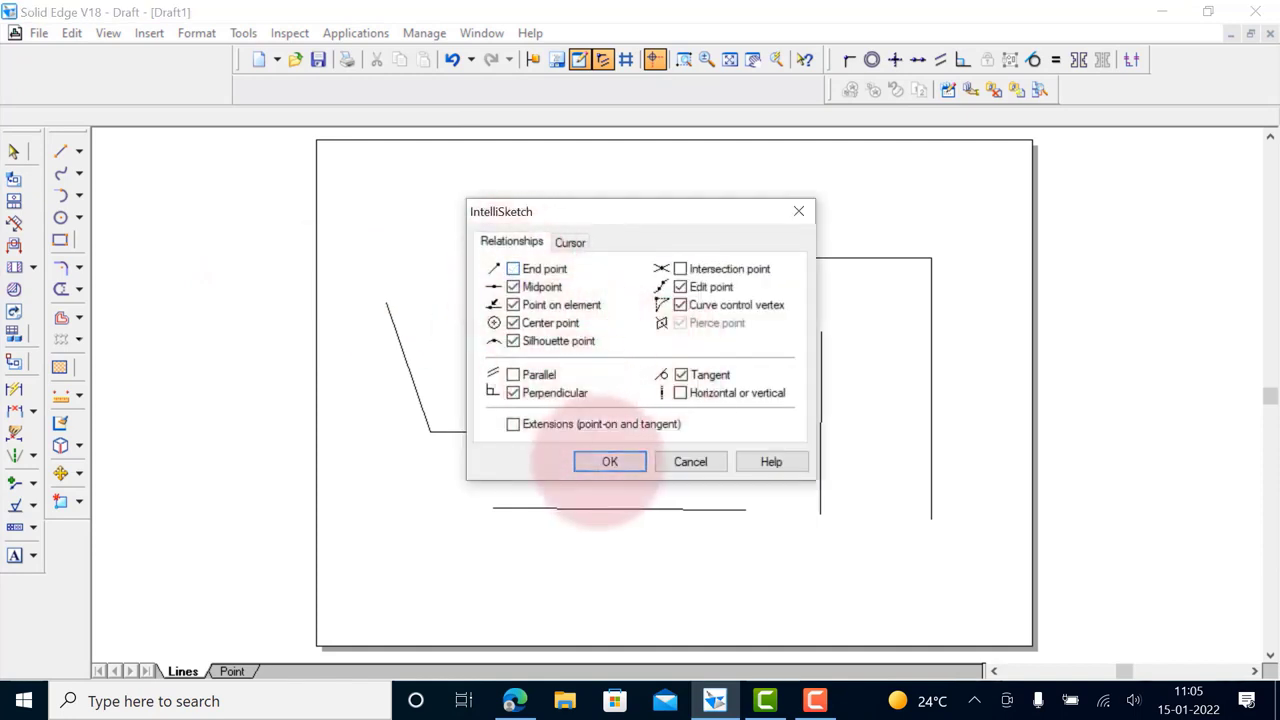
pyautogui.click(606, 461)
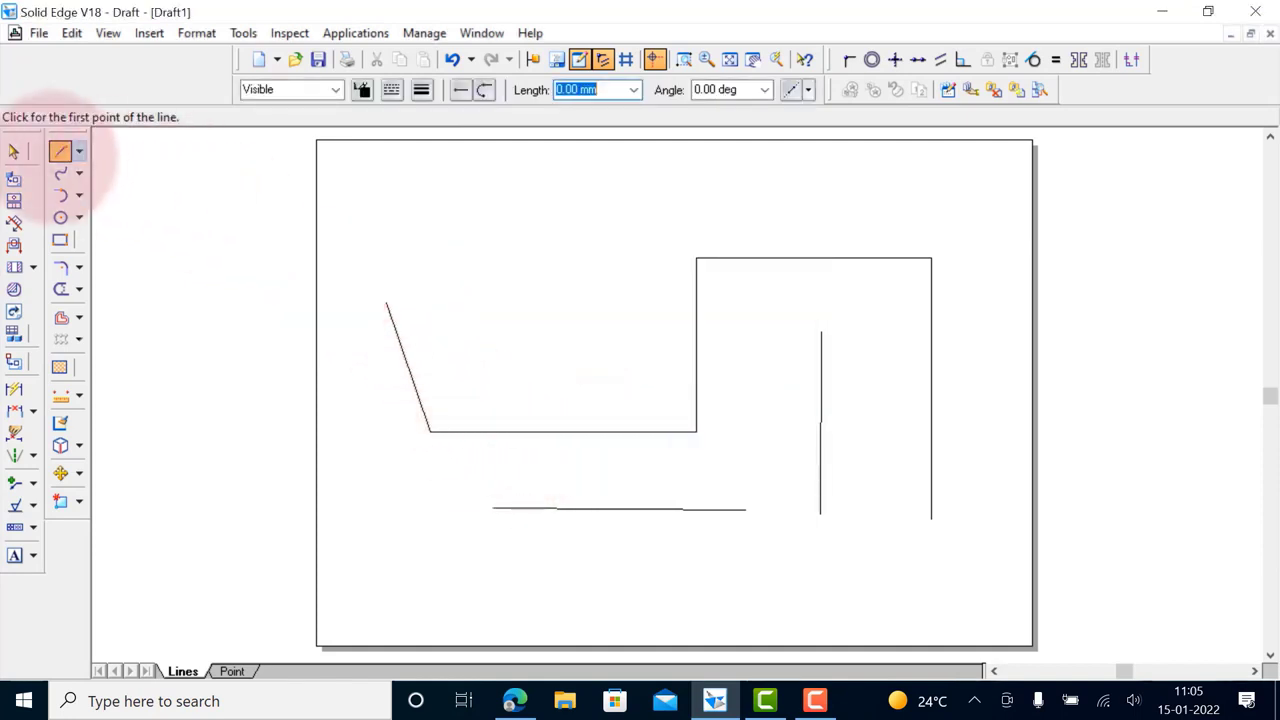
# Draw a line rising to the right from near the slanted line's upper end and examine the joint up close
pyautogui.click(56, 155)
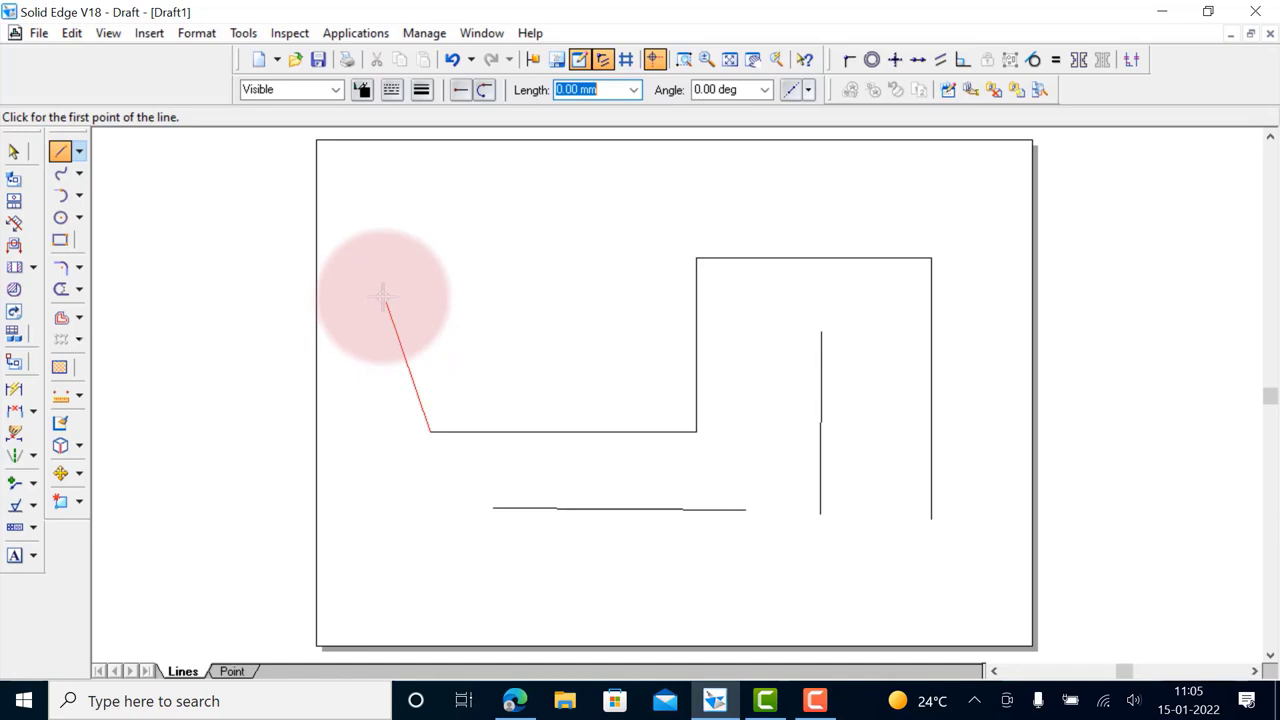
pyautogui.click(383, 296)
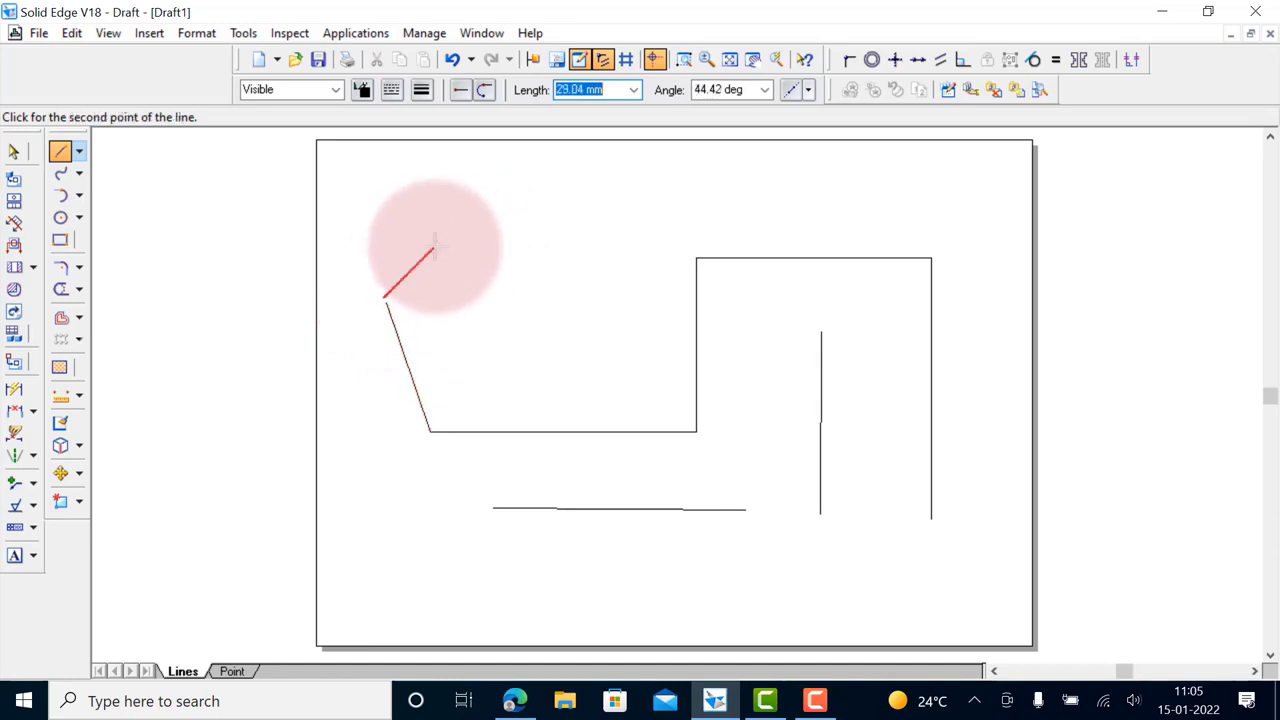
pyautogui.rightClick(357, 257)
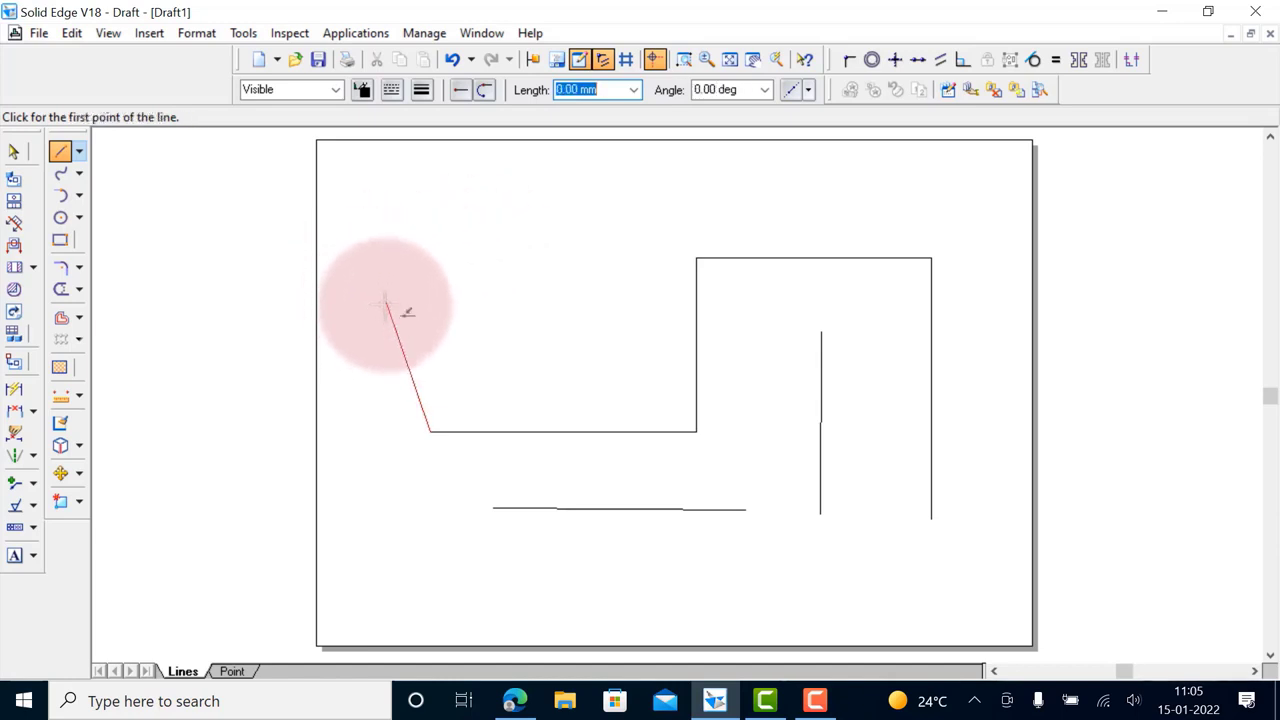
pyautogui.click(386, 302)
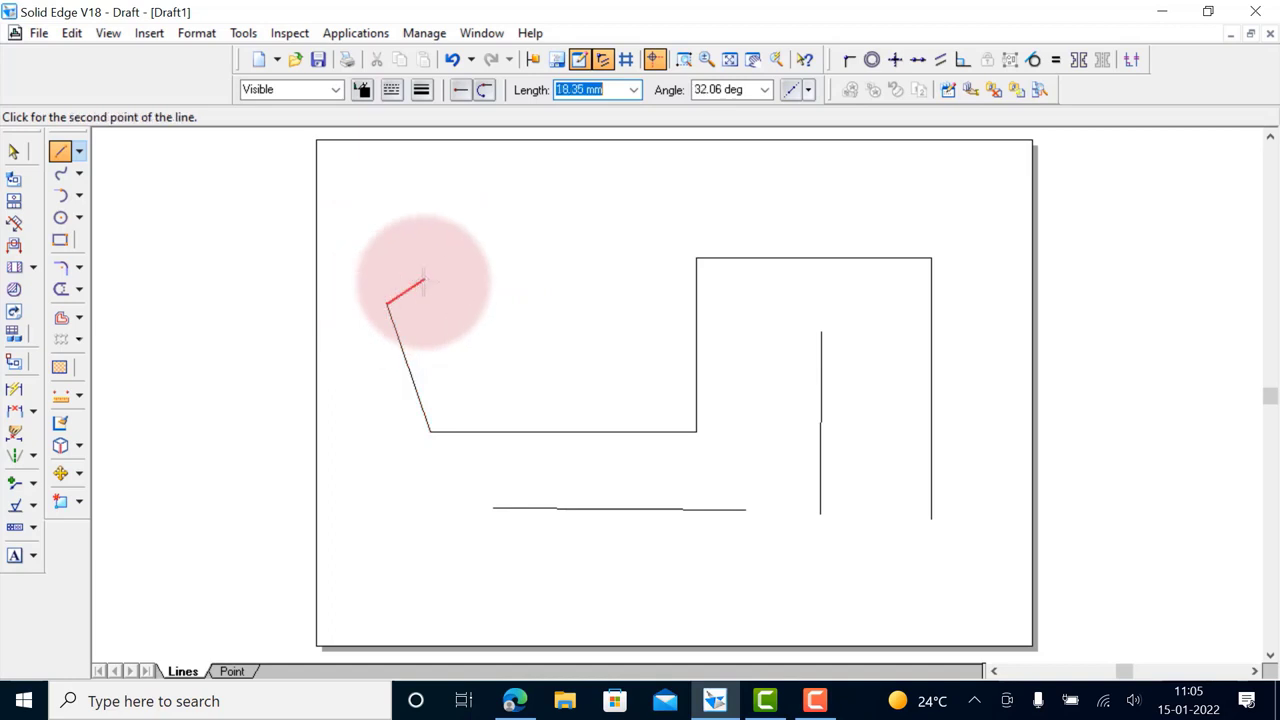
pyautogui.click(533, 215)
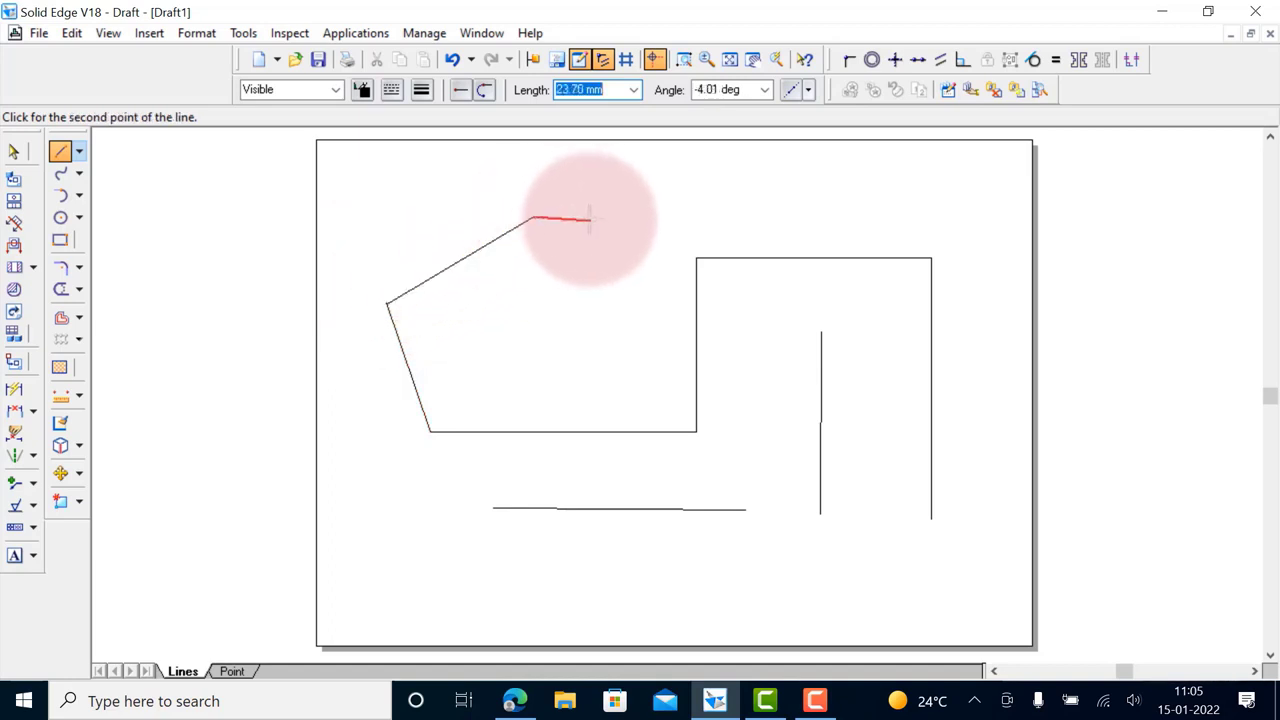
pyautogui.rightClick(541, 311)
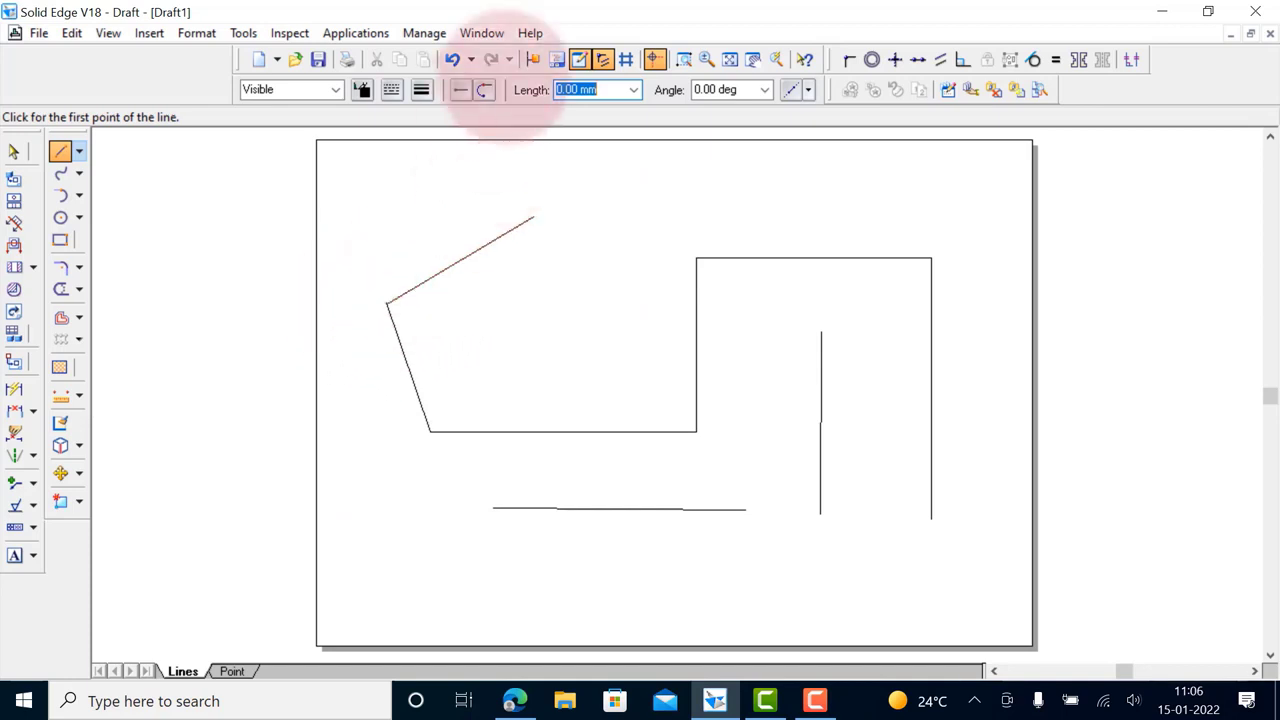
pyautogui.click(683, 59)
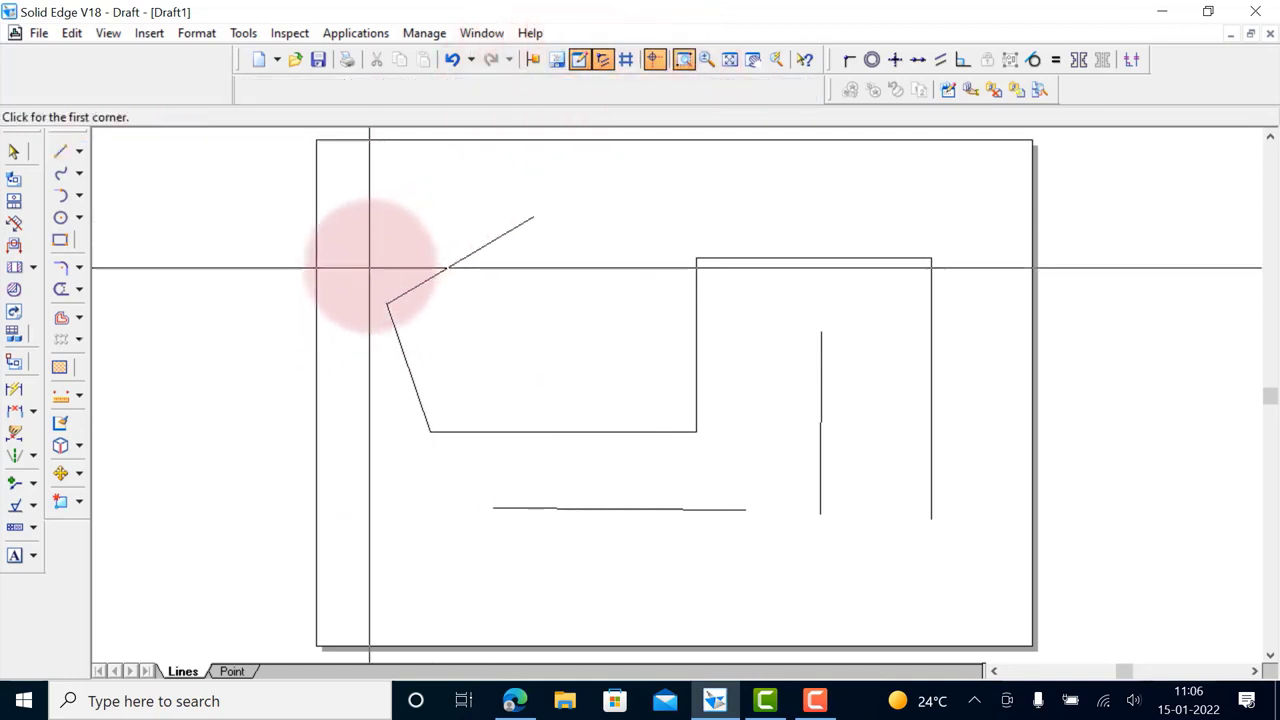
pyautogui.moveTo(370, 270); pyautogui.dragTo(423, 336)
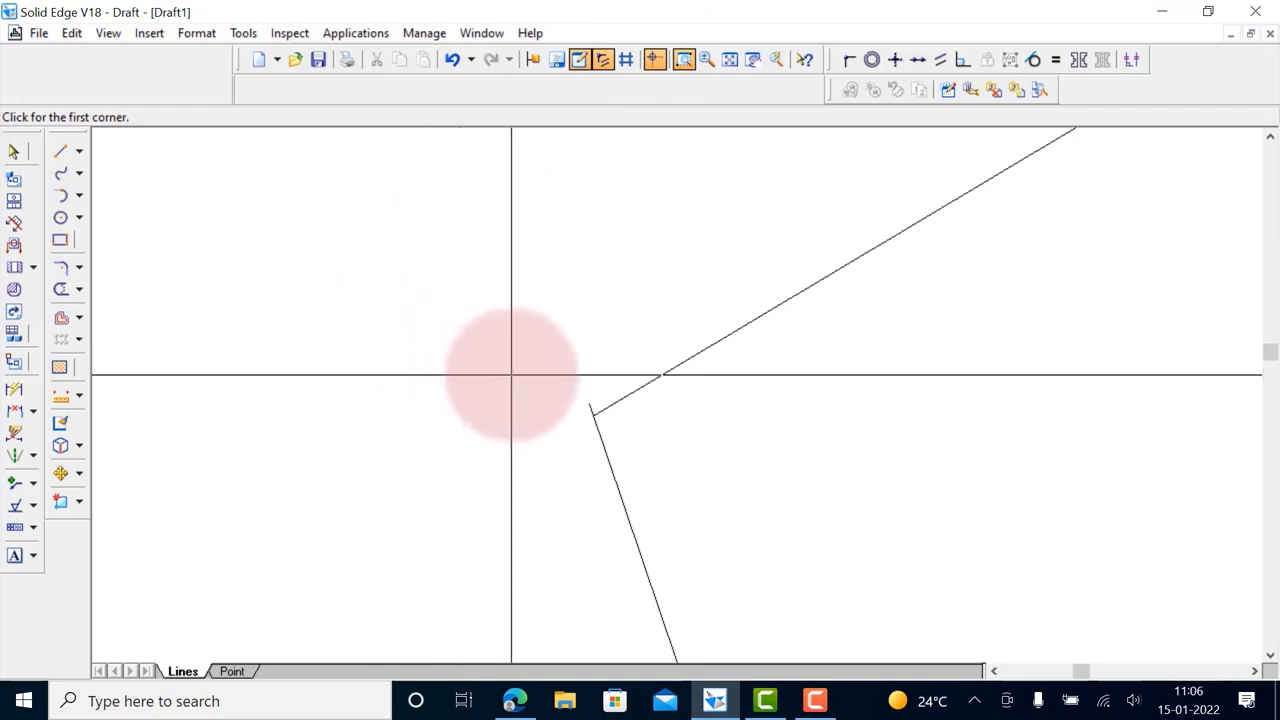
pyautogui.moveTo(512, 376); pyautogui.dragTo(633, 452)
pyautogui.rightClick(826, 343)
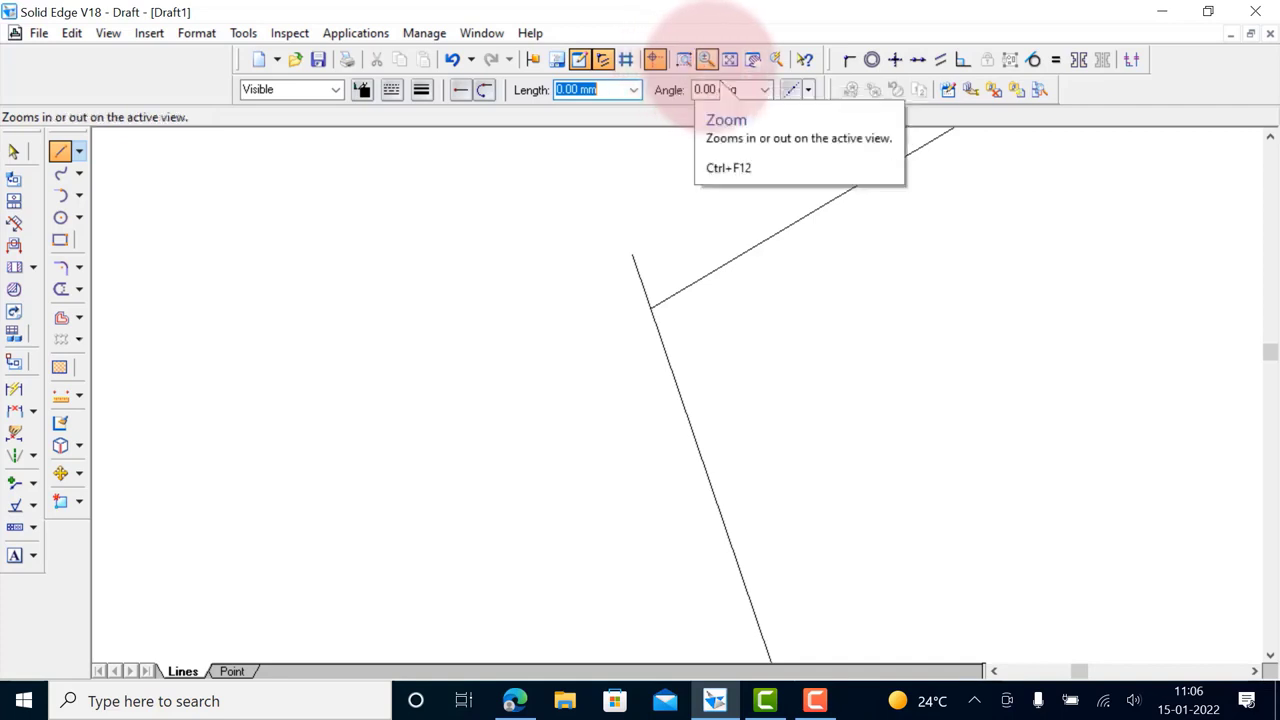
# Draw a vertical line upward from the midpoint of the chain's lower horizontal line
pyautogui.click(730, 59)
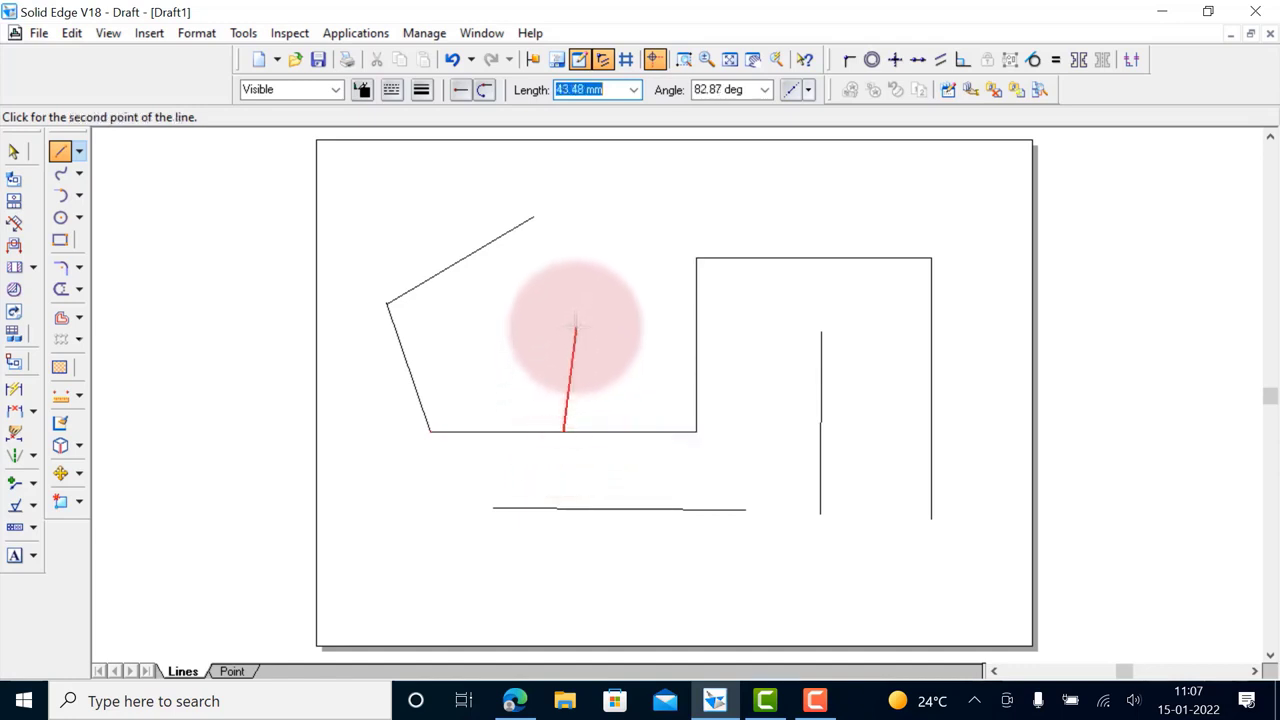
pyautogui.rightClick(613, 303)
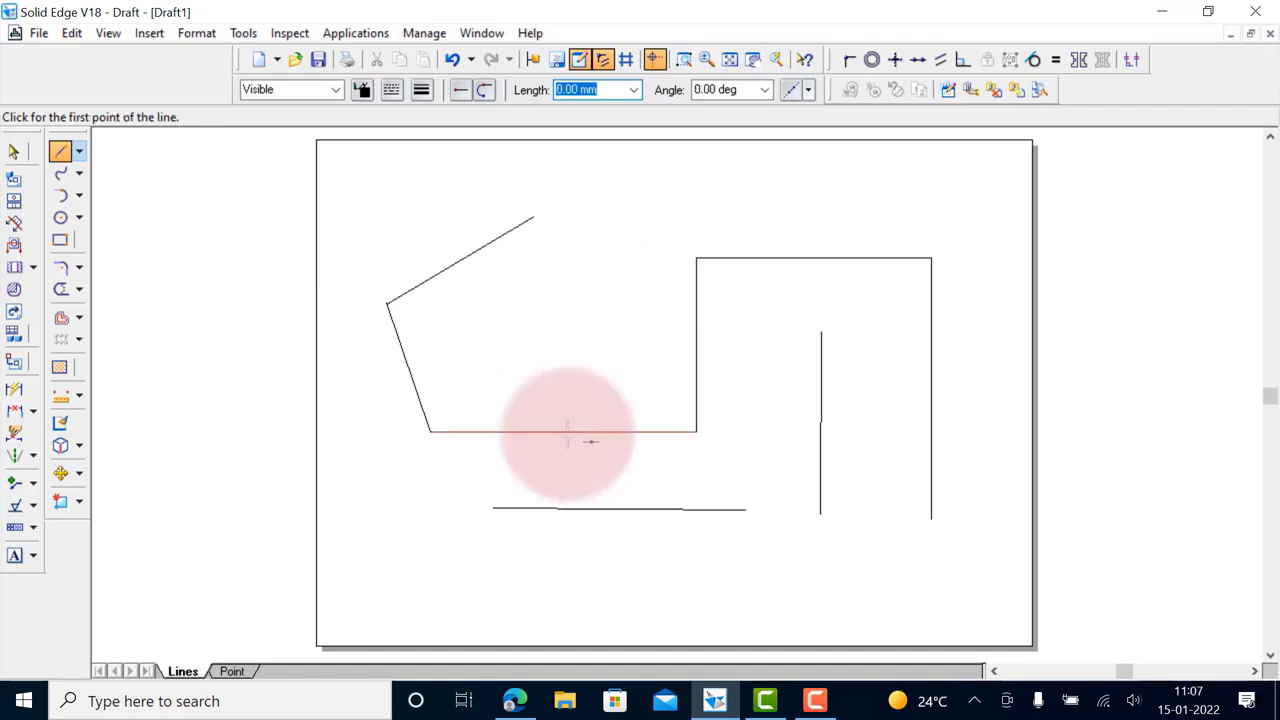
pyautogui.click(566, 432)
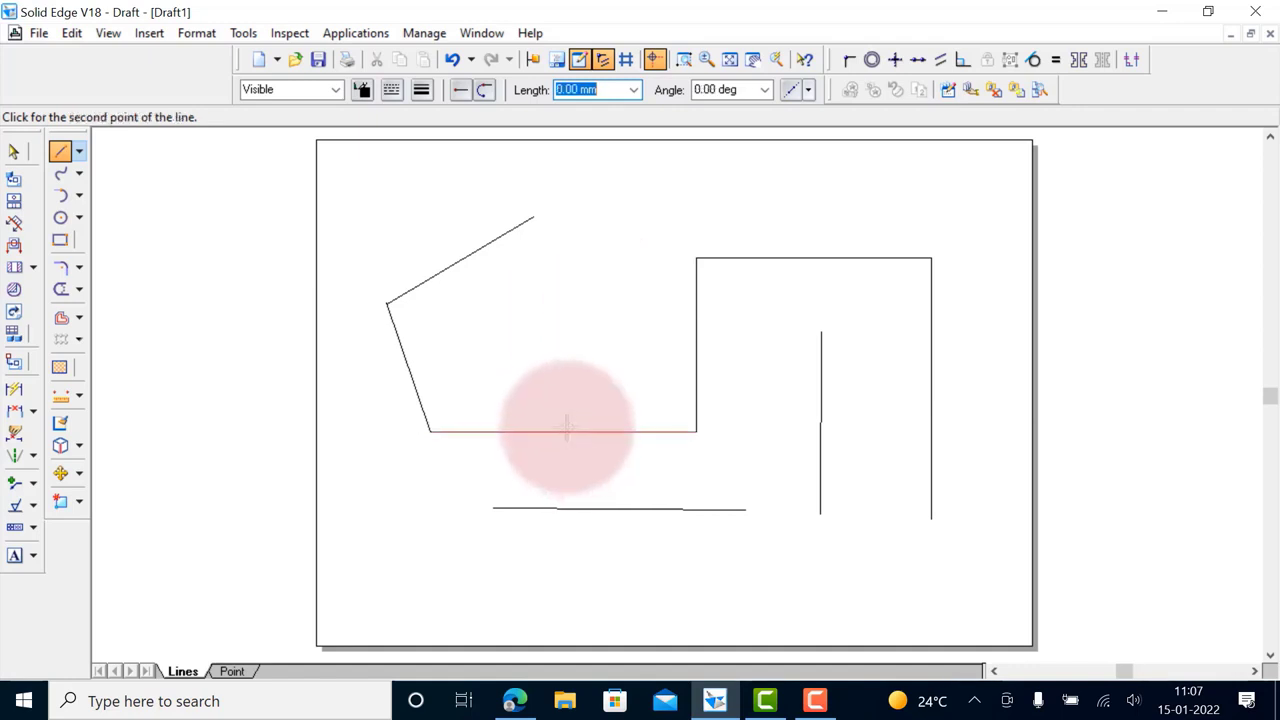
pyautogui.click(563, 300)
pyautogui.rightClick(607, 270)
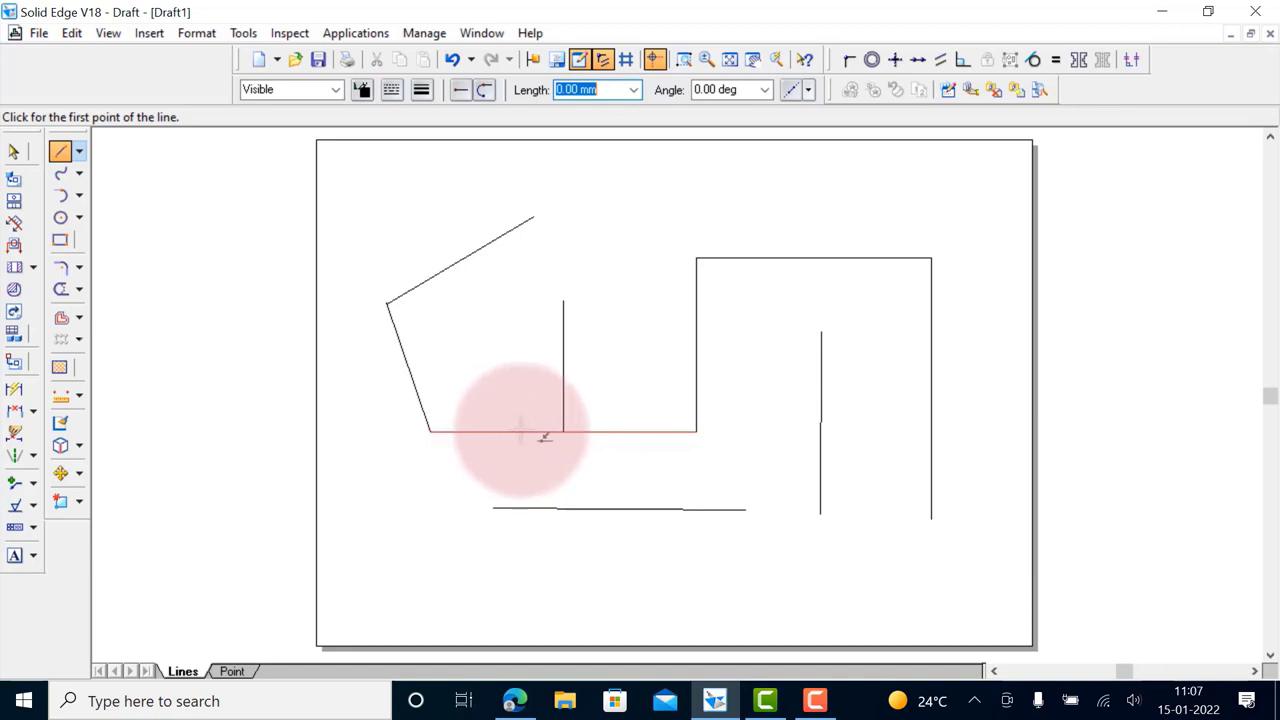
# From points on the chain's lower horizontal line, draw a perpendicular line about 33 mm long and a slanted line on opposite sides of the midpoint line
pyautogui.click(513, 431)
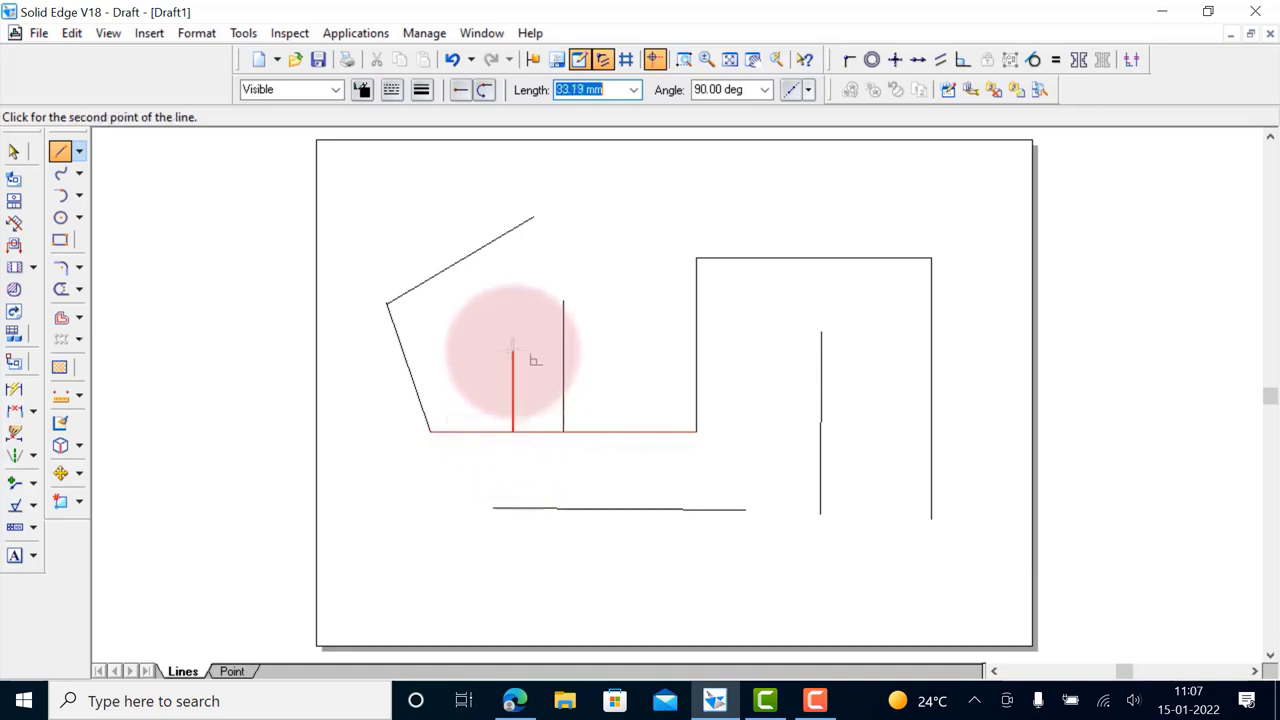
pyautogui.click(513, 351)
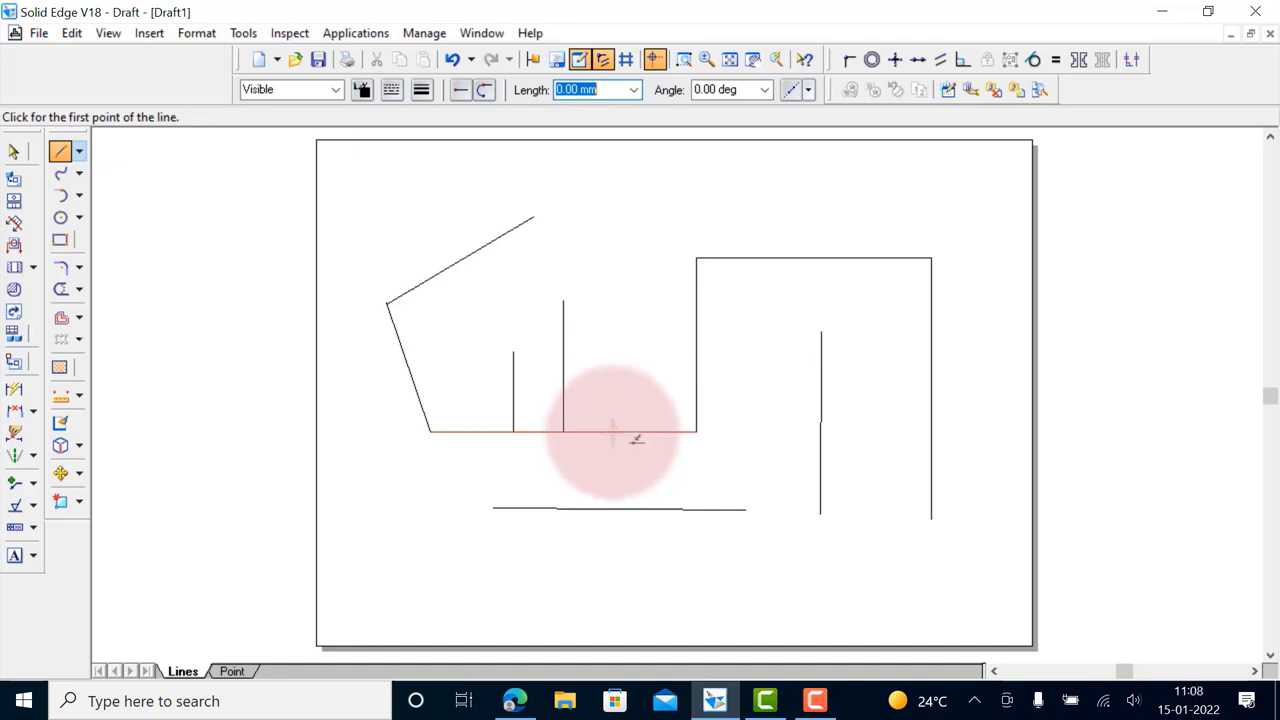
pyautogui.click(614, 431)
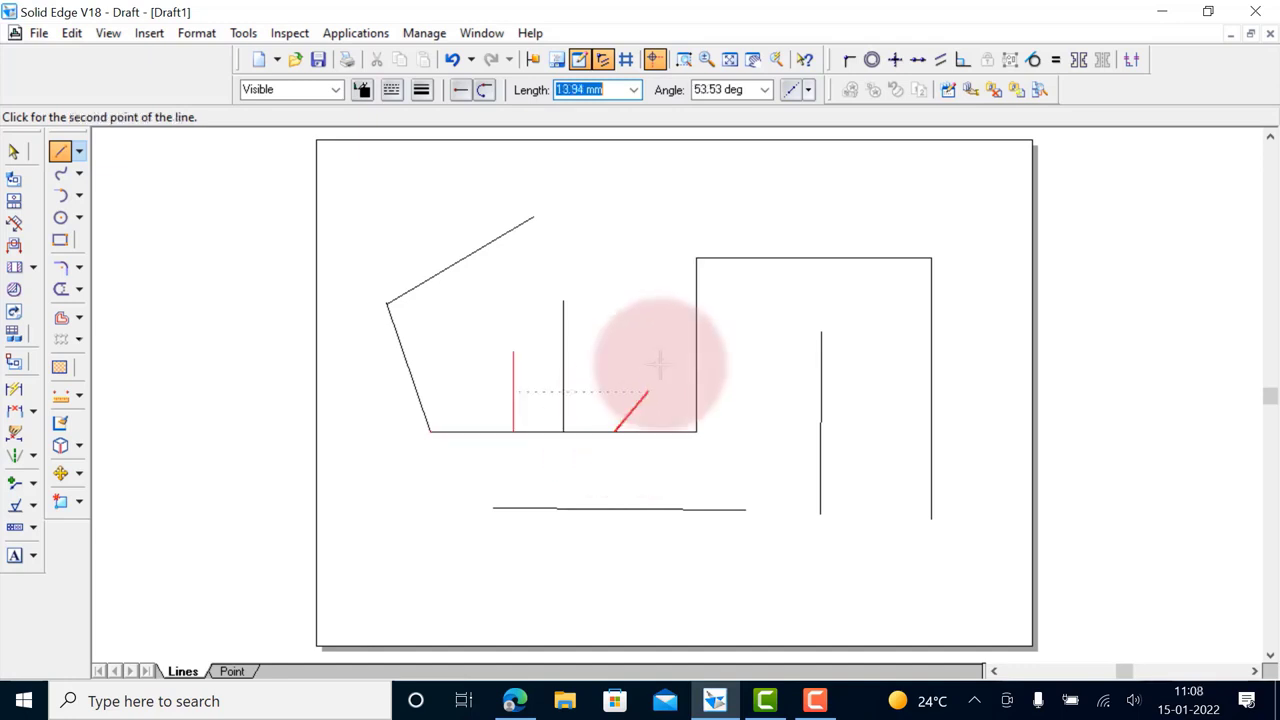
pyautogui.click(647, 356)
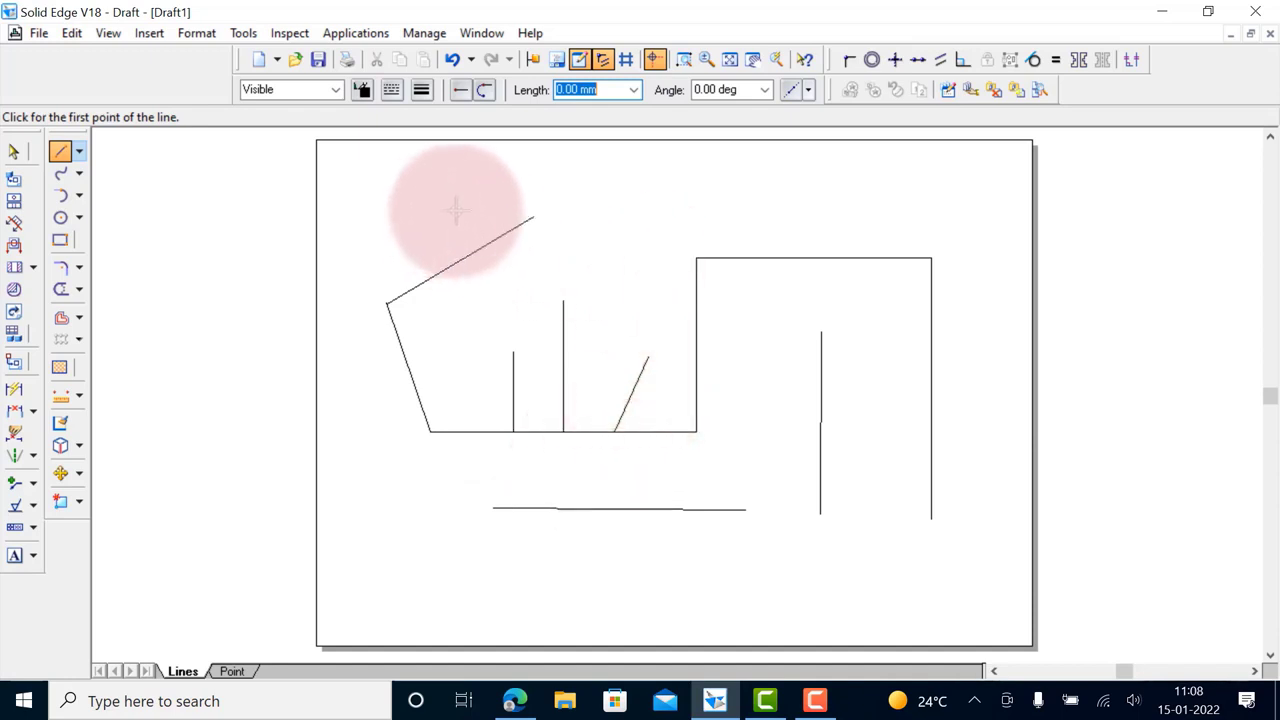
# Draw a diagonal line across the upper right corner of the chain's raised part, crossing its top and right sides
pyautogui.click(728, 194)
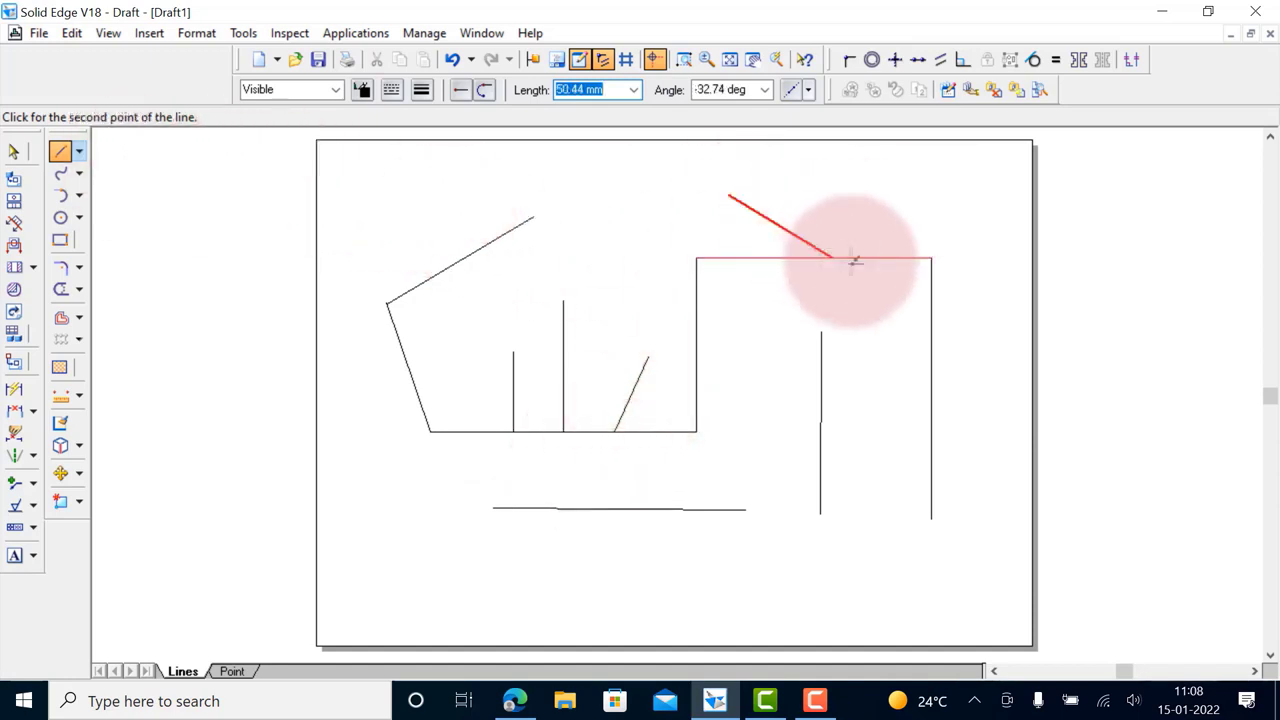
pyautogui.click(872, 323)
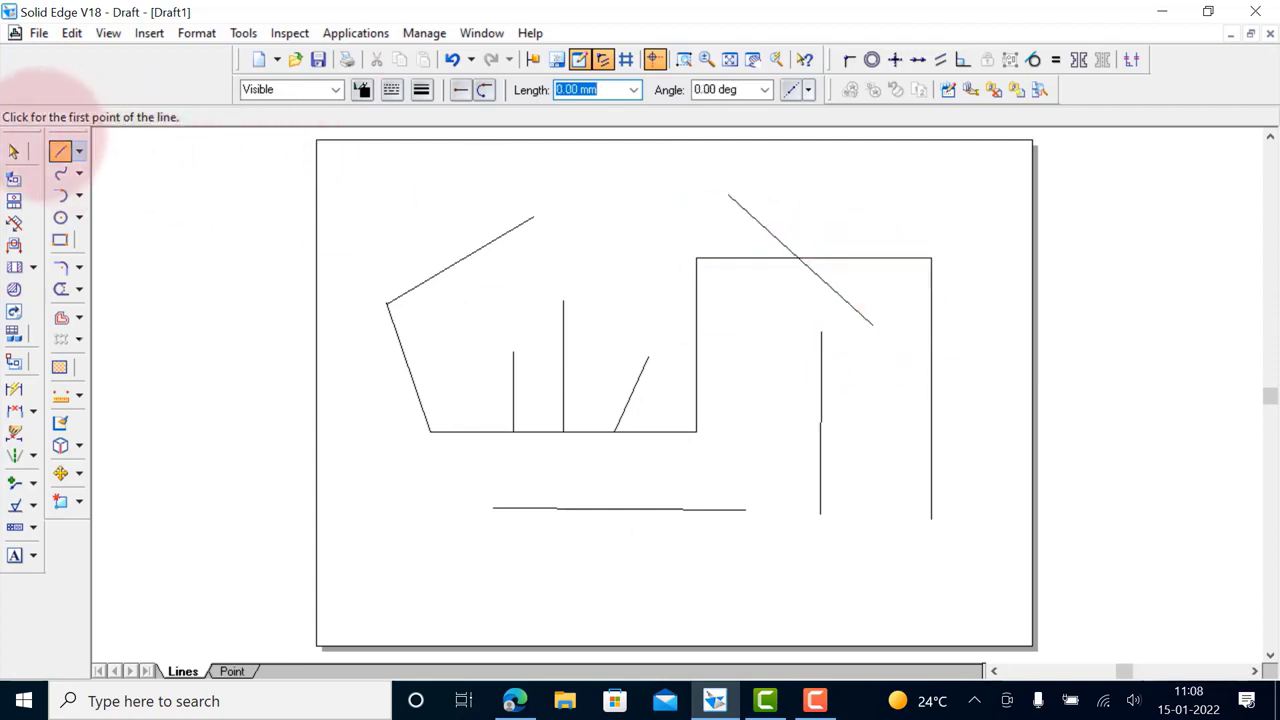
pyautogui.click(14, 151)
pyautogui.click(60, 151)
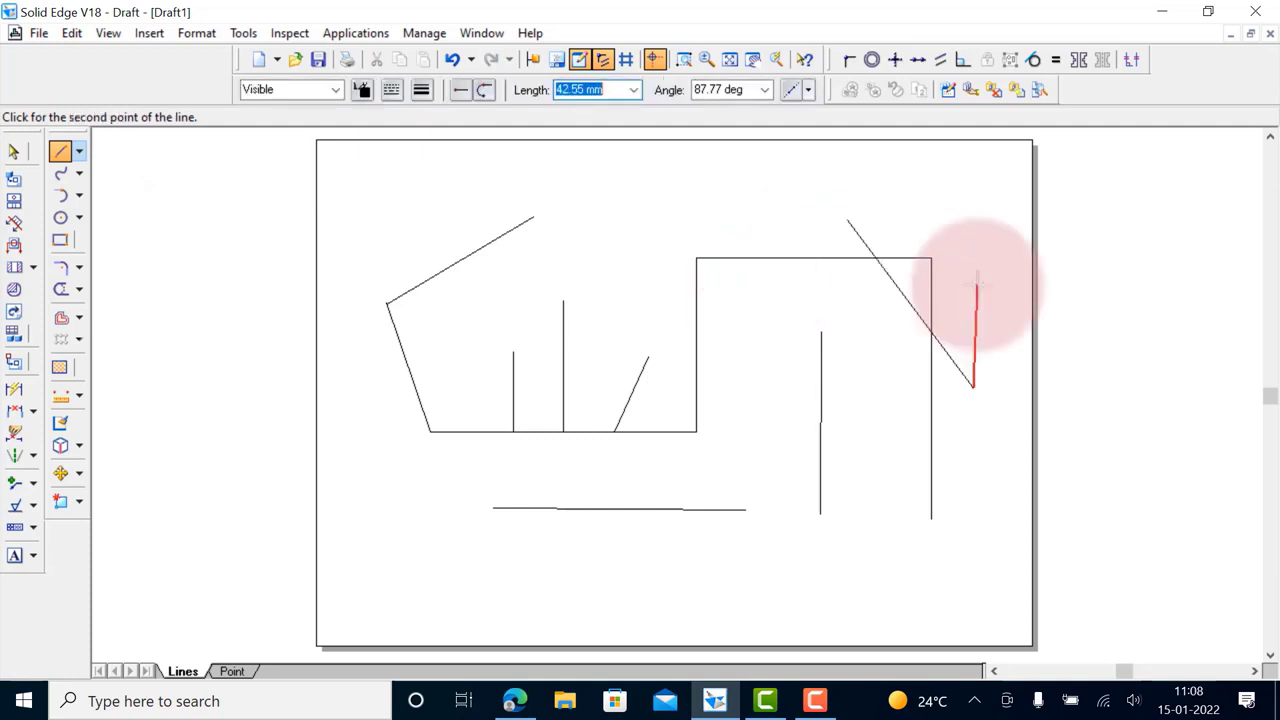
pyautogui.rightClick(977, 283)
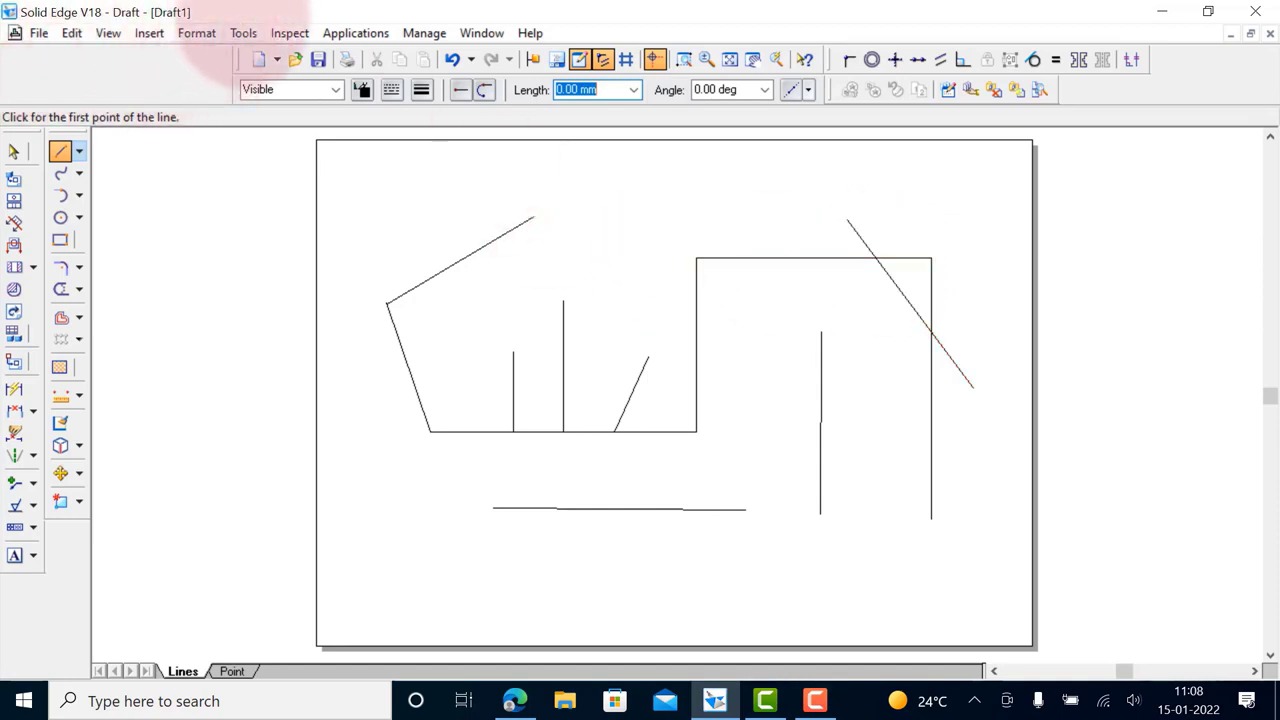
# Turn on the Intersection point relationship in the IntelliSketch settings
pyautogui.click(243, 33)
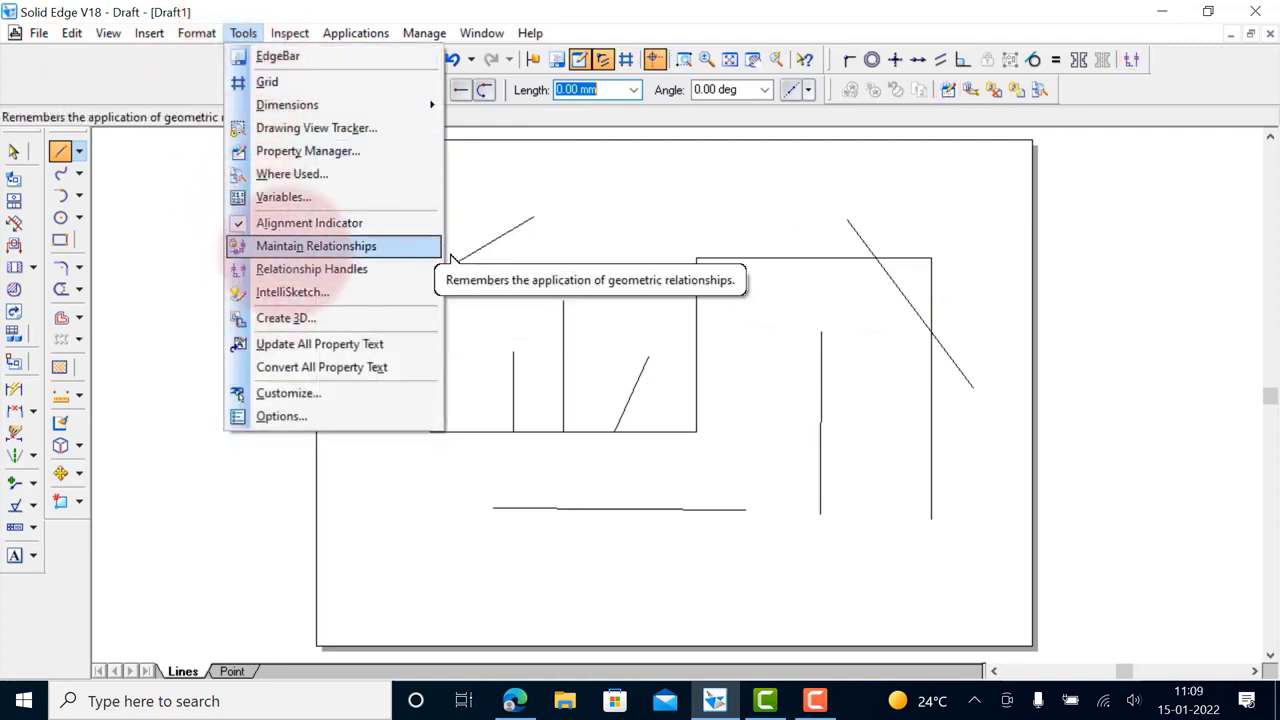
pyautogui.click(300, 291)
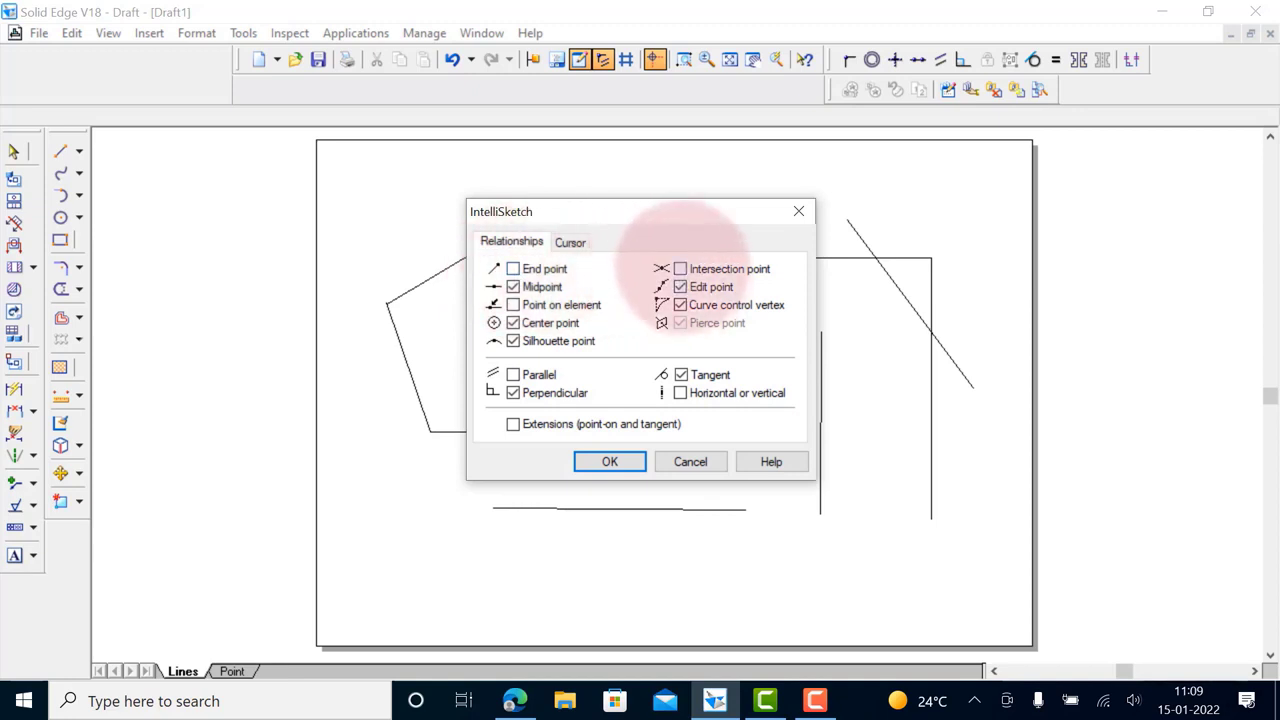
pyautogui.click(680, 268)
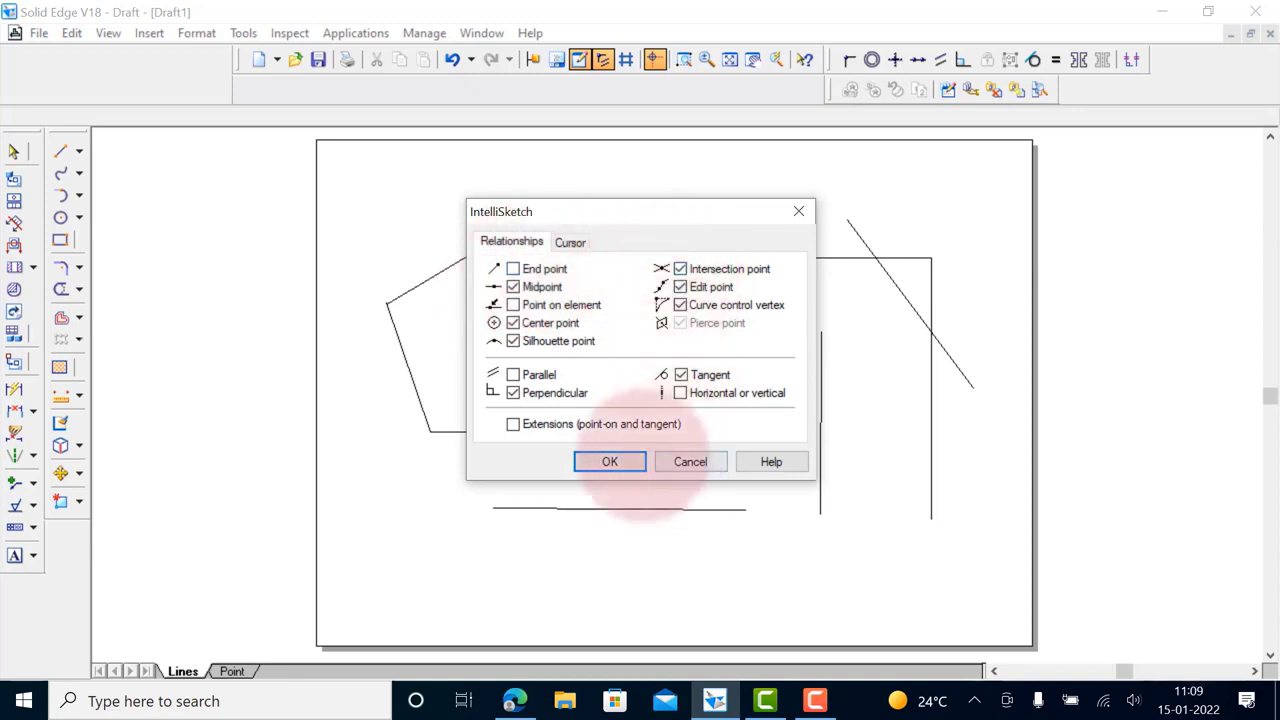
pyautogui.click(610, 461)
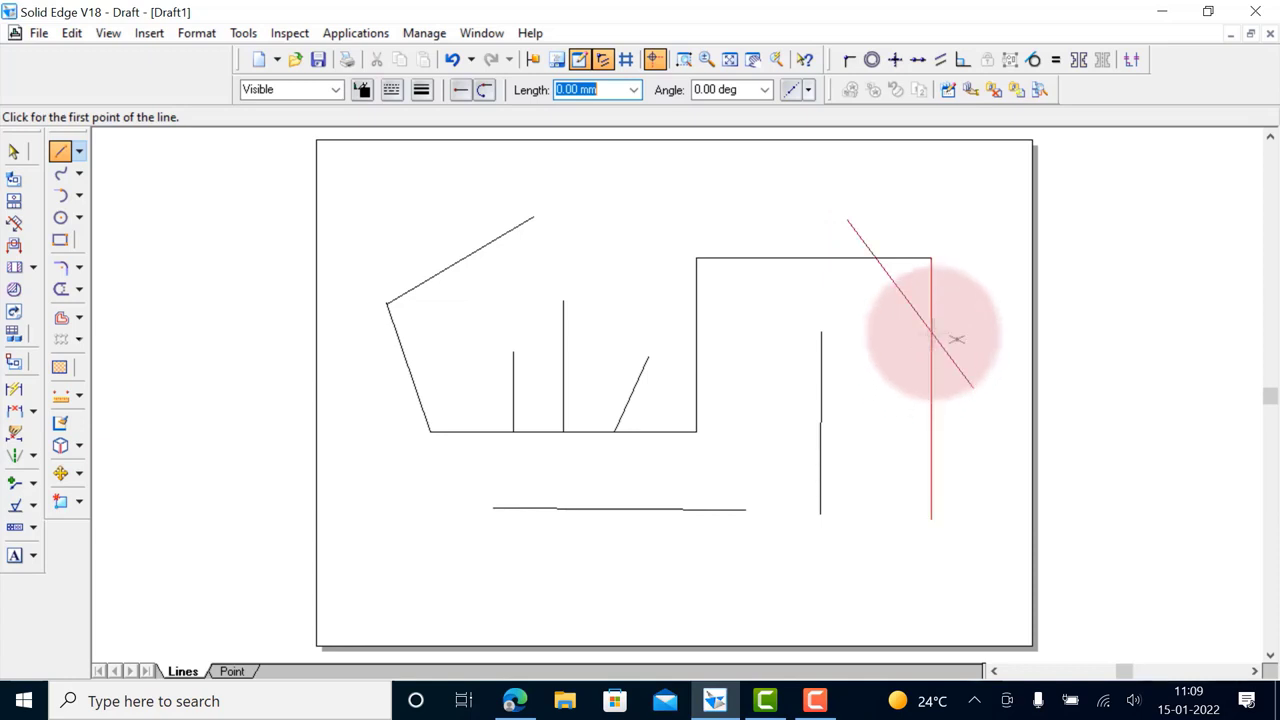
# Draw a line about 46 mm long down to the left from where the diagonal crosses the chain's right side and examine the joint up close
pyautogui.click(934, 333)
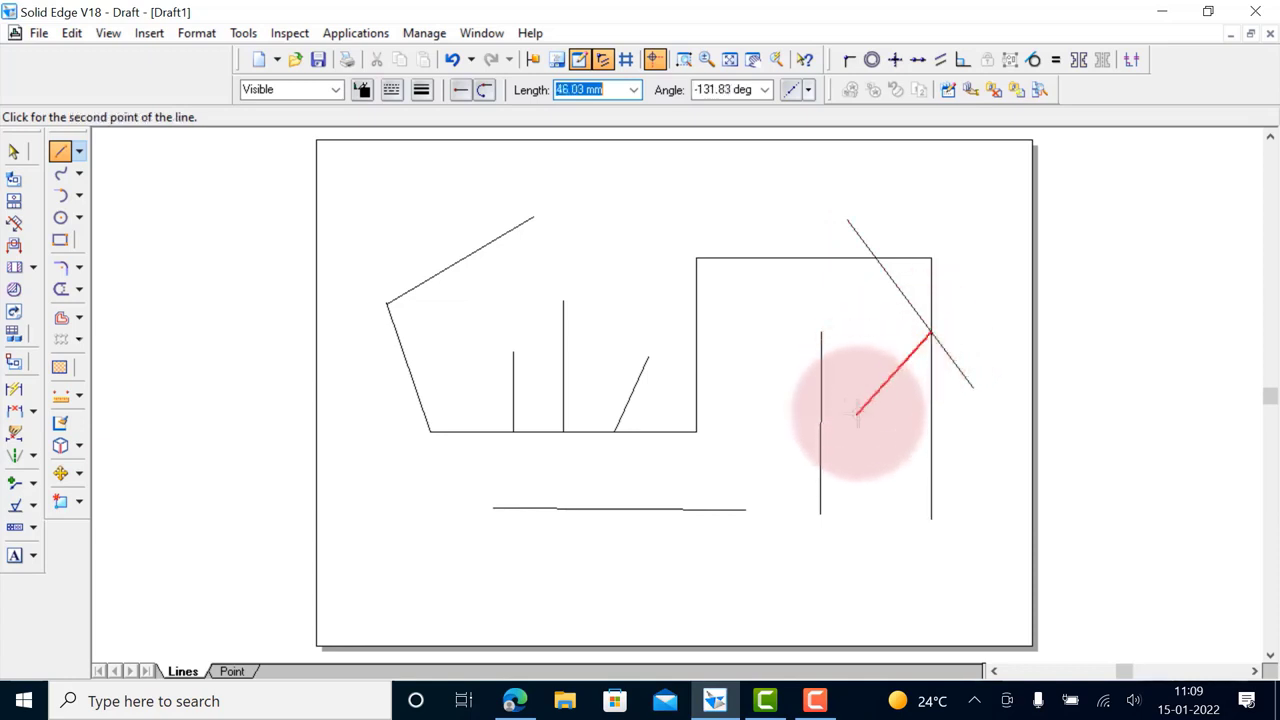
pyautogui.rightClick(830, 312)
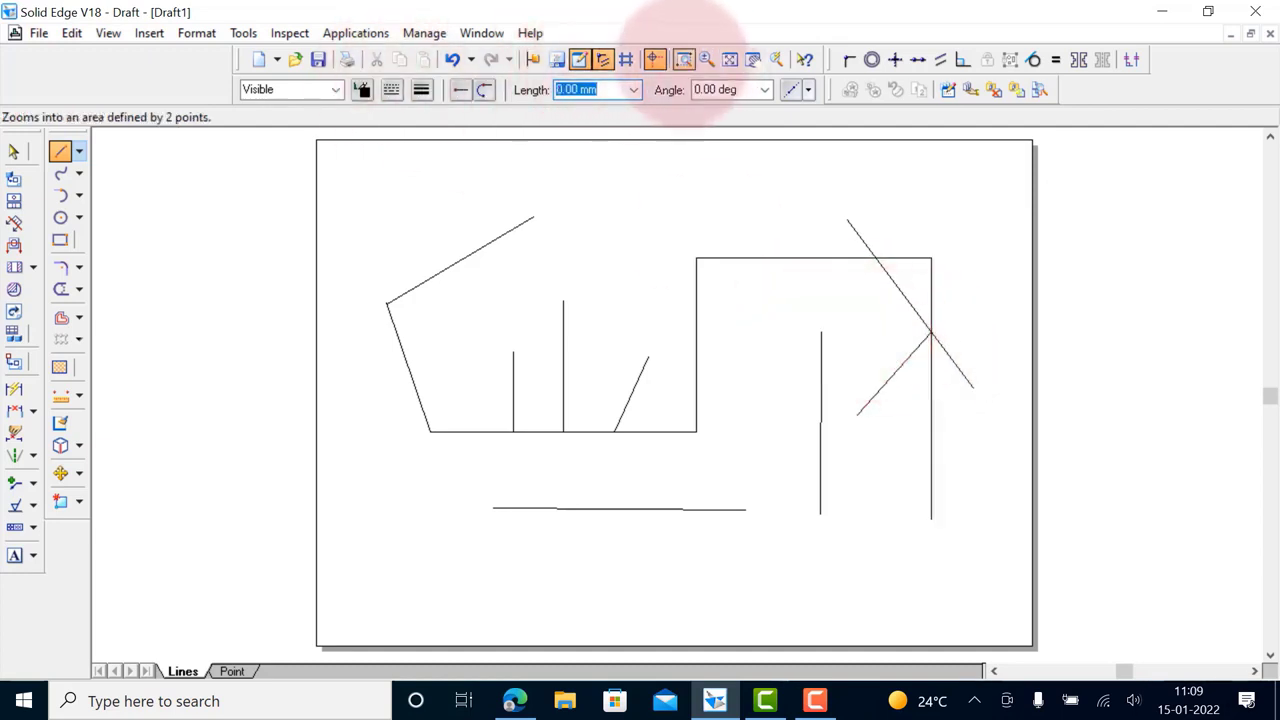
pyautogui.click(684, 59)
pyautogui.moveTo(893, 300); pyautogui.dragTo(960, 360)
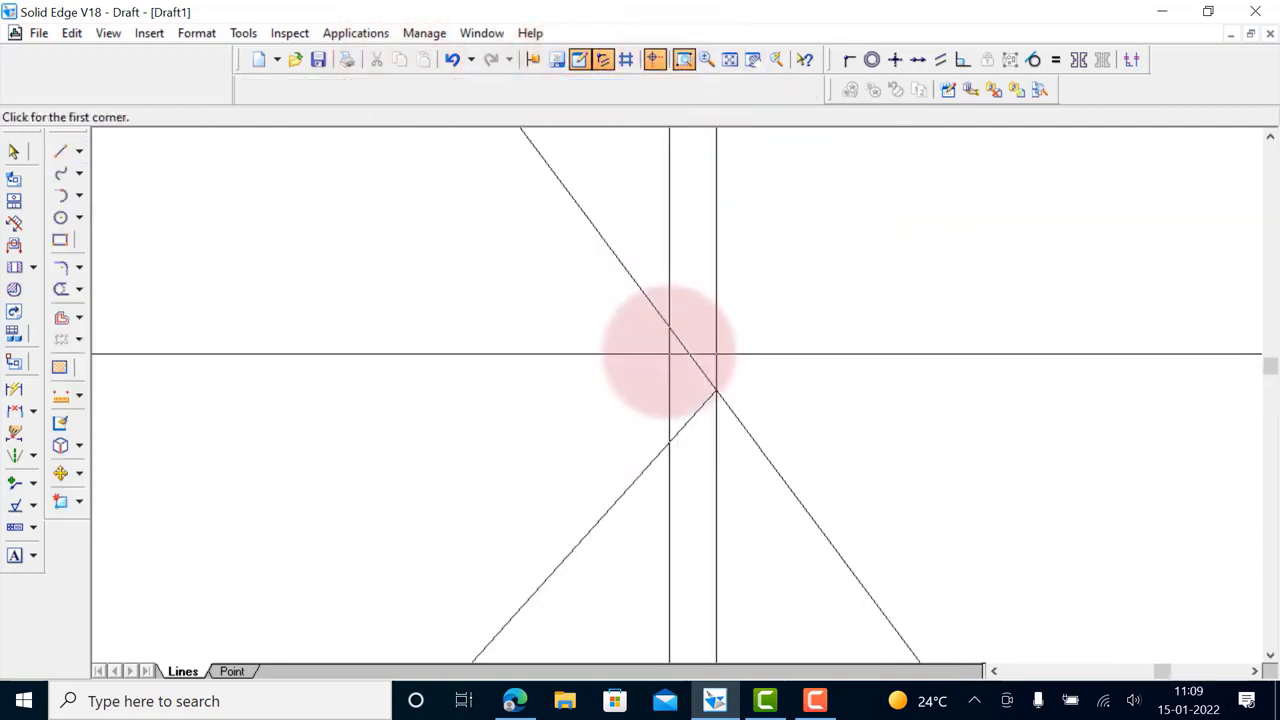
pyautogui.moveTo(778, 442); pyautogui.dragTo(780, 444)
pyautogui.moveTo(543, 297); pyautogui.dragTo(686, 351)
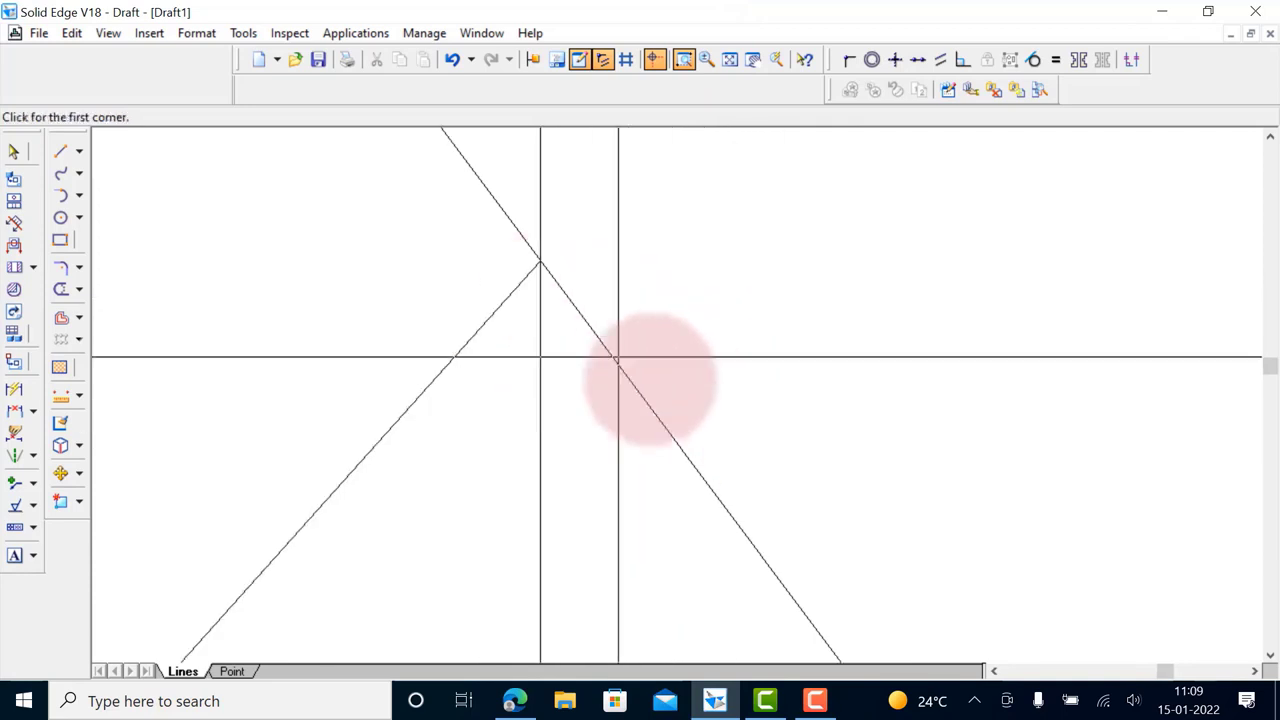
# Turn off the Point on element relationship in the IntelliSketch settings
pyautogui.moveTo(474, 237); pyautogui.dragTo(616, 325)
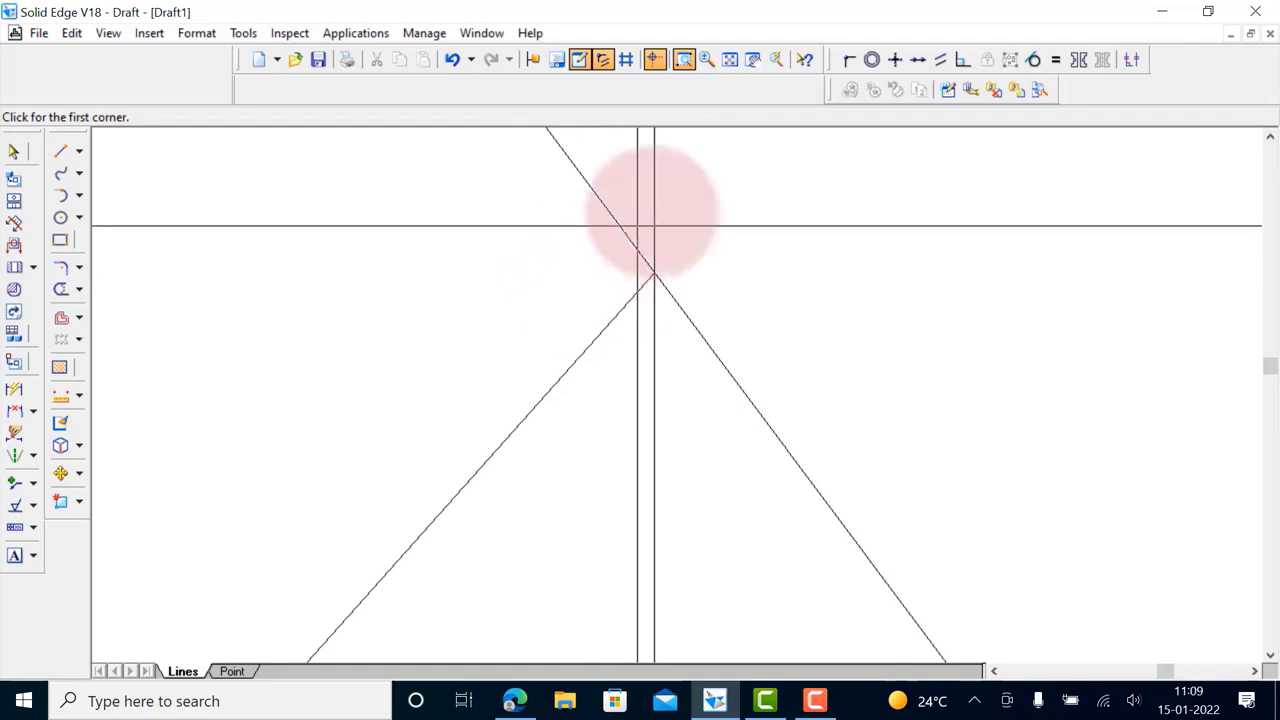
pyautogui.click(729, 59)
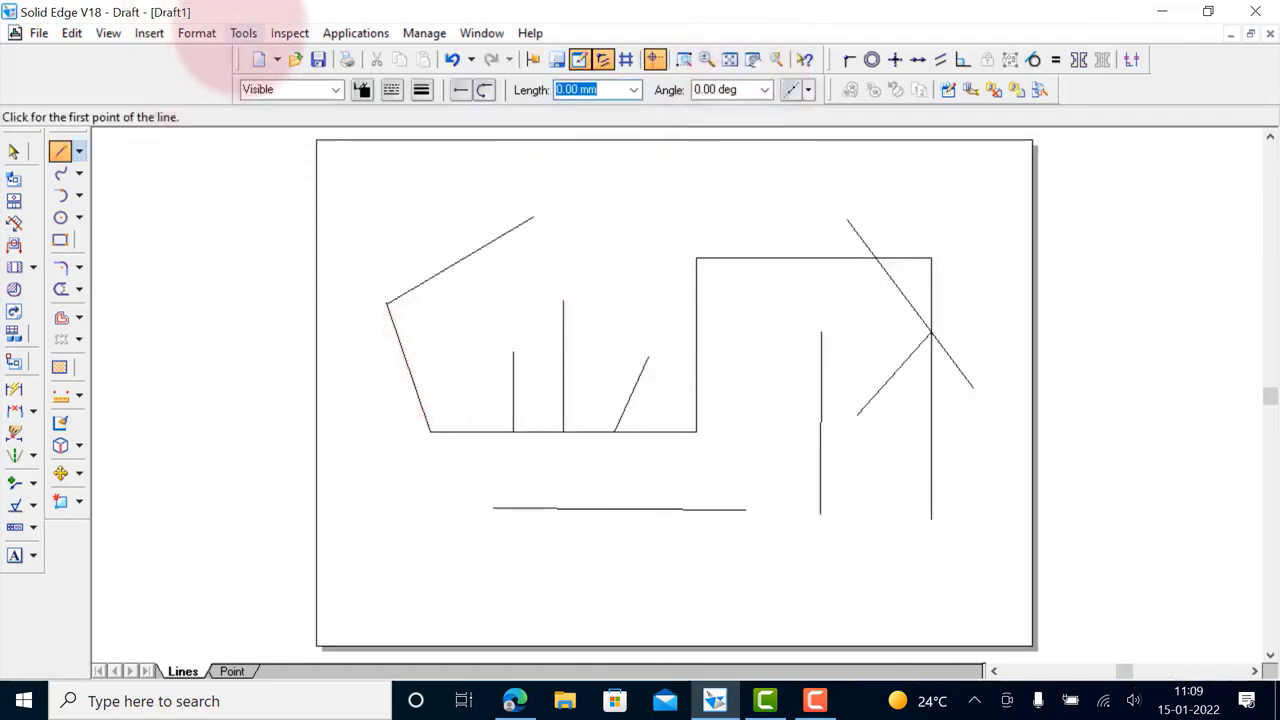
pyautogui.click(241, 33)
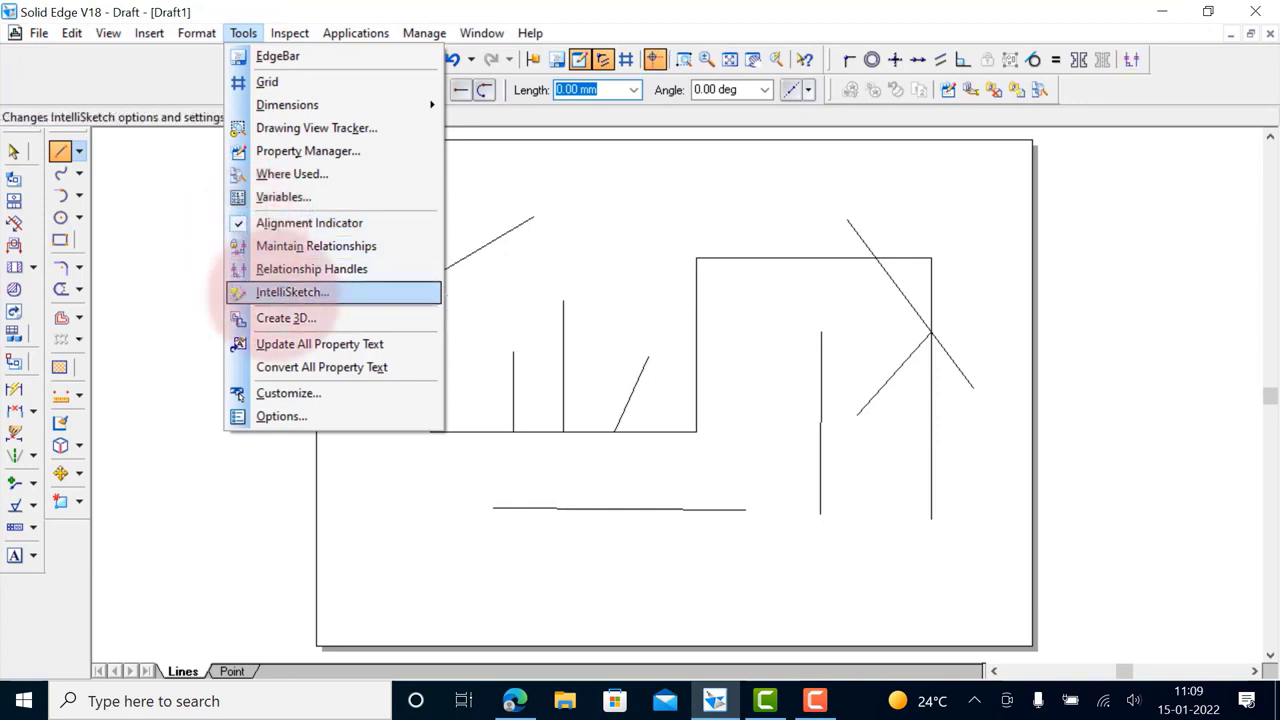
pyautogui.click(265, 292)
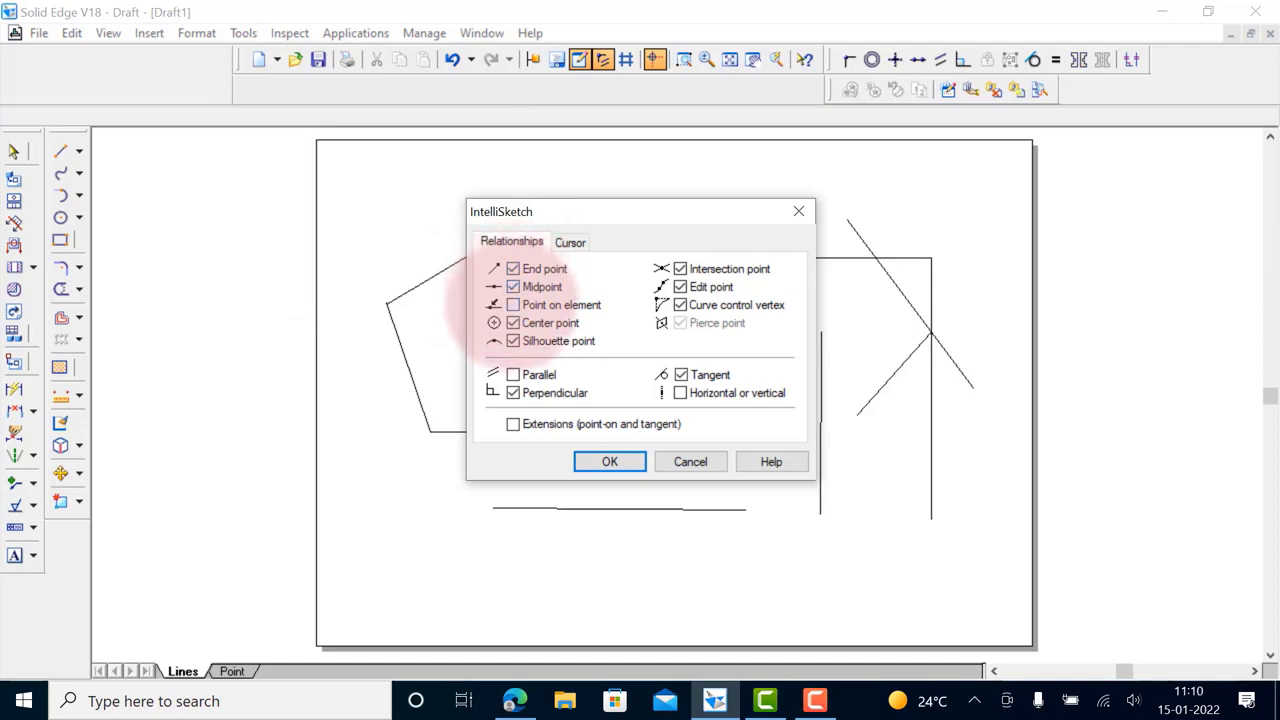
pyautogui.moveTo(717, 213); pyautogui.dragTo(438, 449)
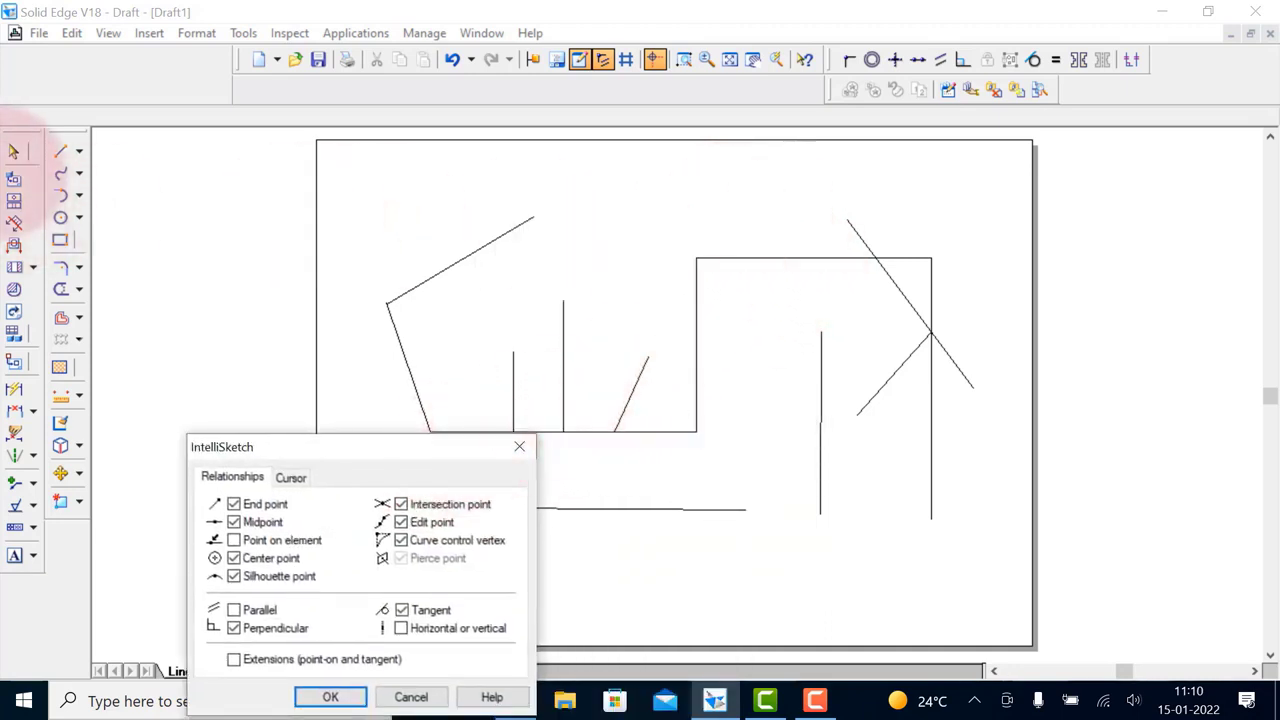
# Draw a second diagonal line crossing the top side of the chain's raised part, to the left of the existing diagonal
pyautogui.click(60, 151)
pyautogui.click(771, 203)
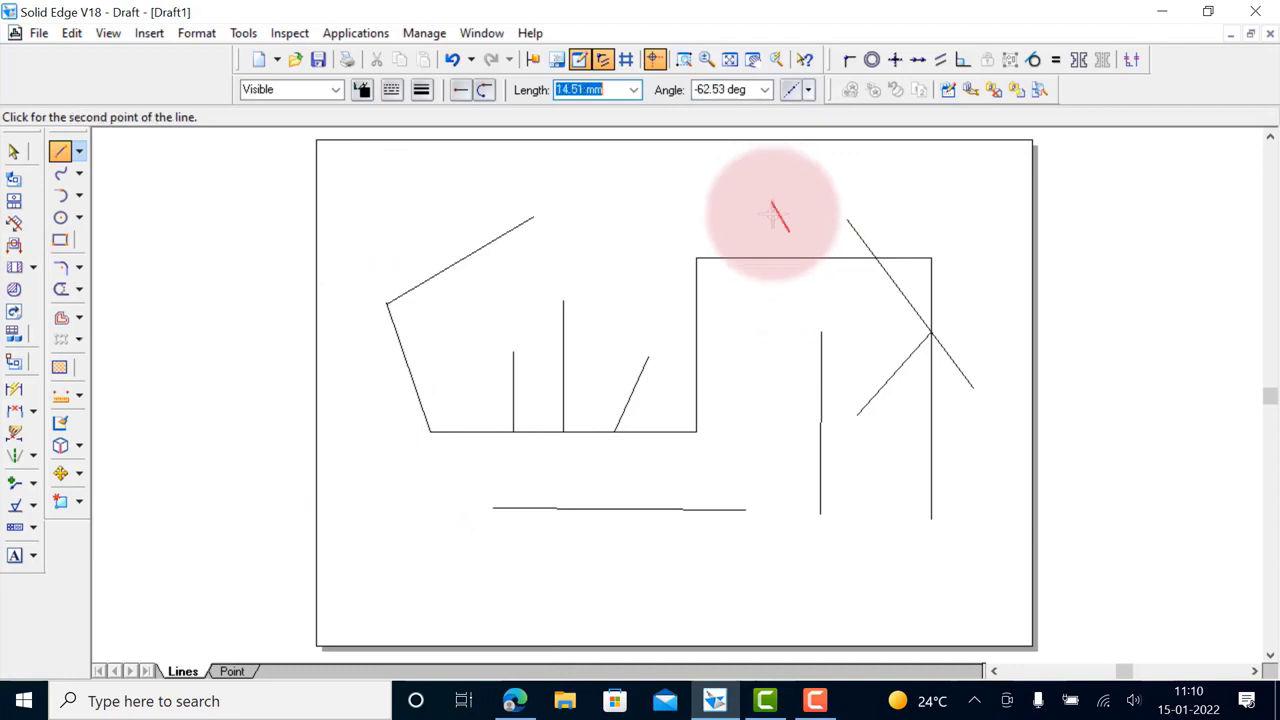
pyautogui.click(870, 322)
pyautogui.rightClick(831, 294)
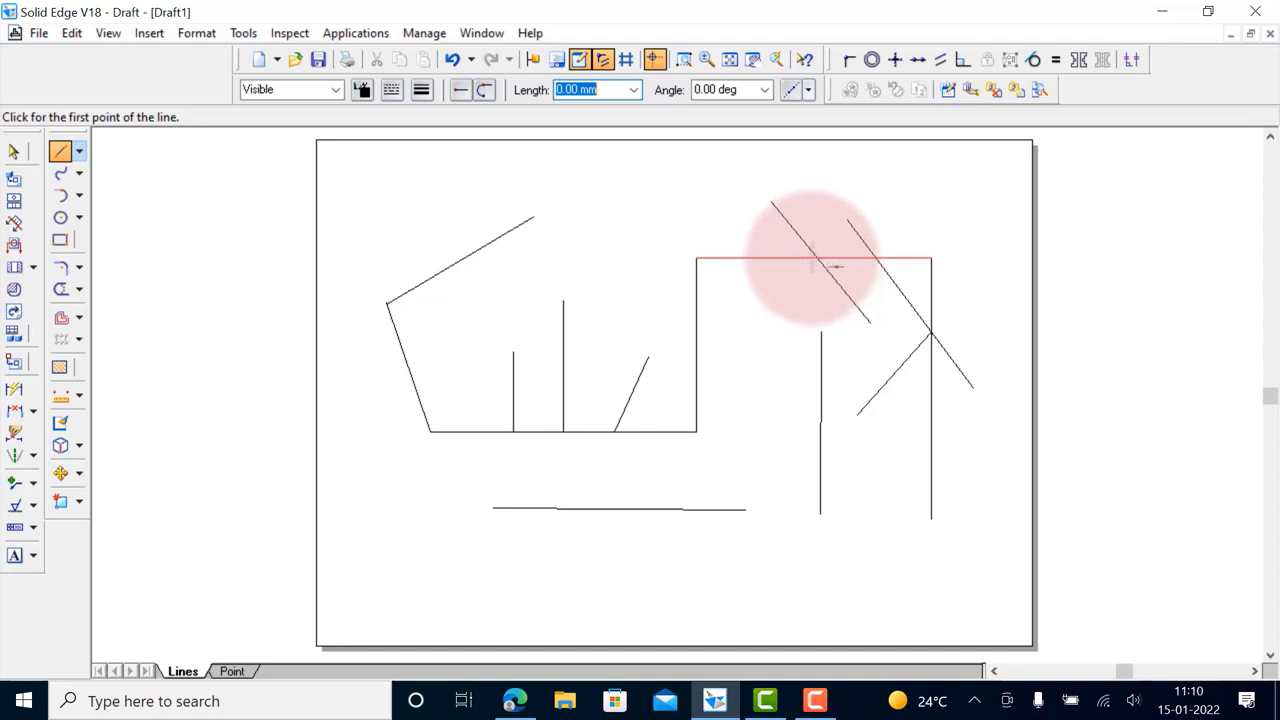
# Try to start a line where the new diagonal crosses the top side and inspect the crossing up close
pyautogui.click(820, 259)
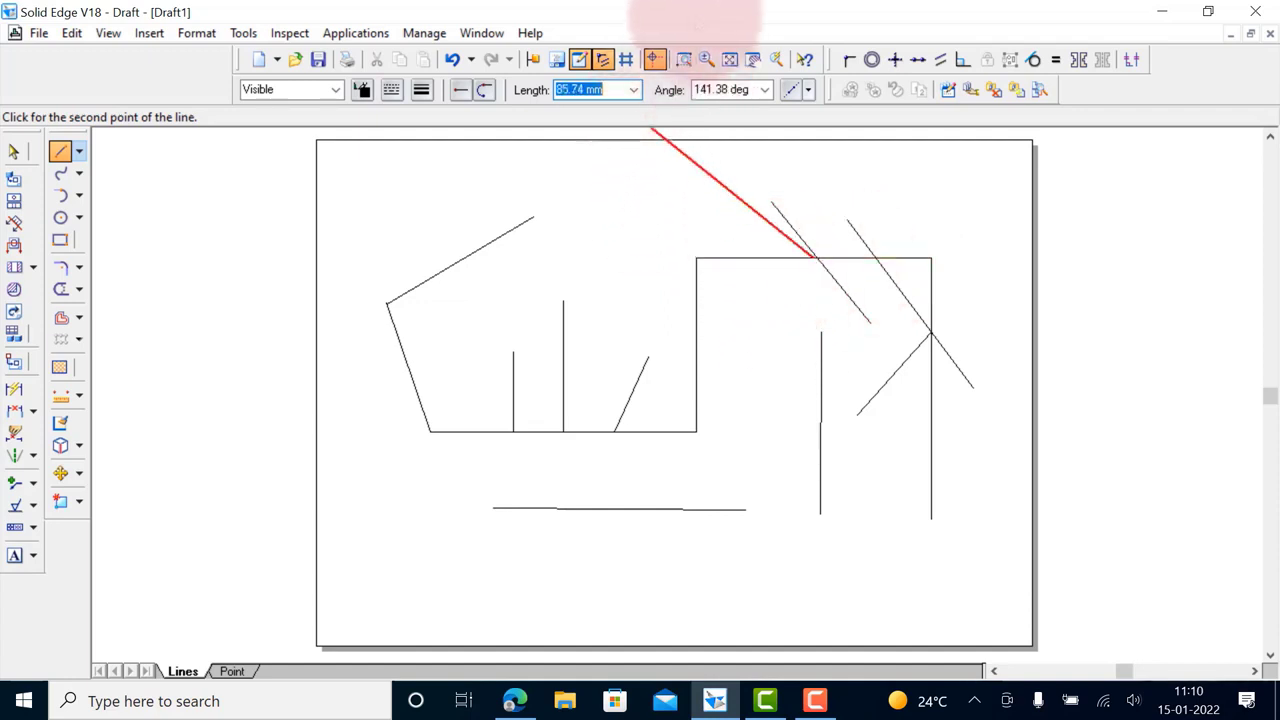
pyautogui.click(684, 59)
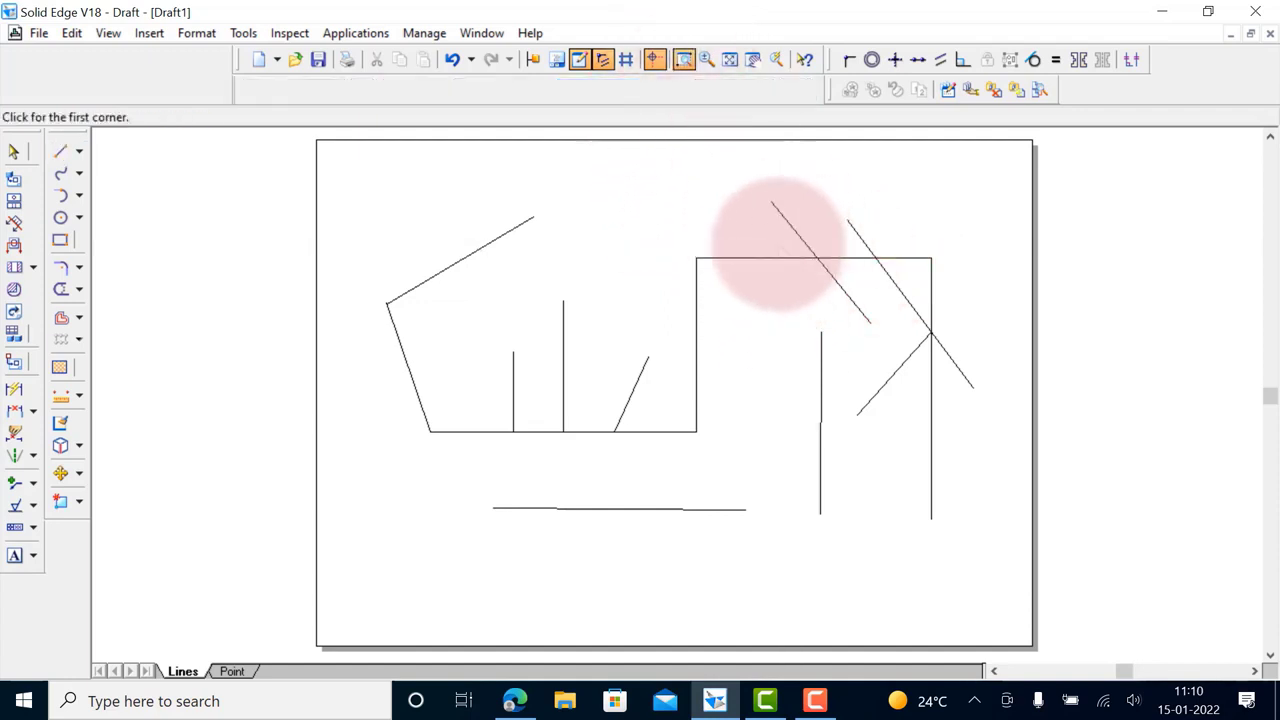
pyautogui.moveTo(778, 244); pyautogui.dragTo(835, 294)
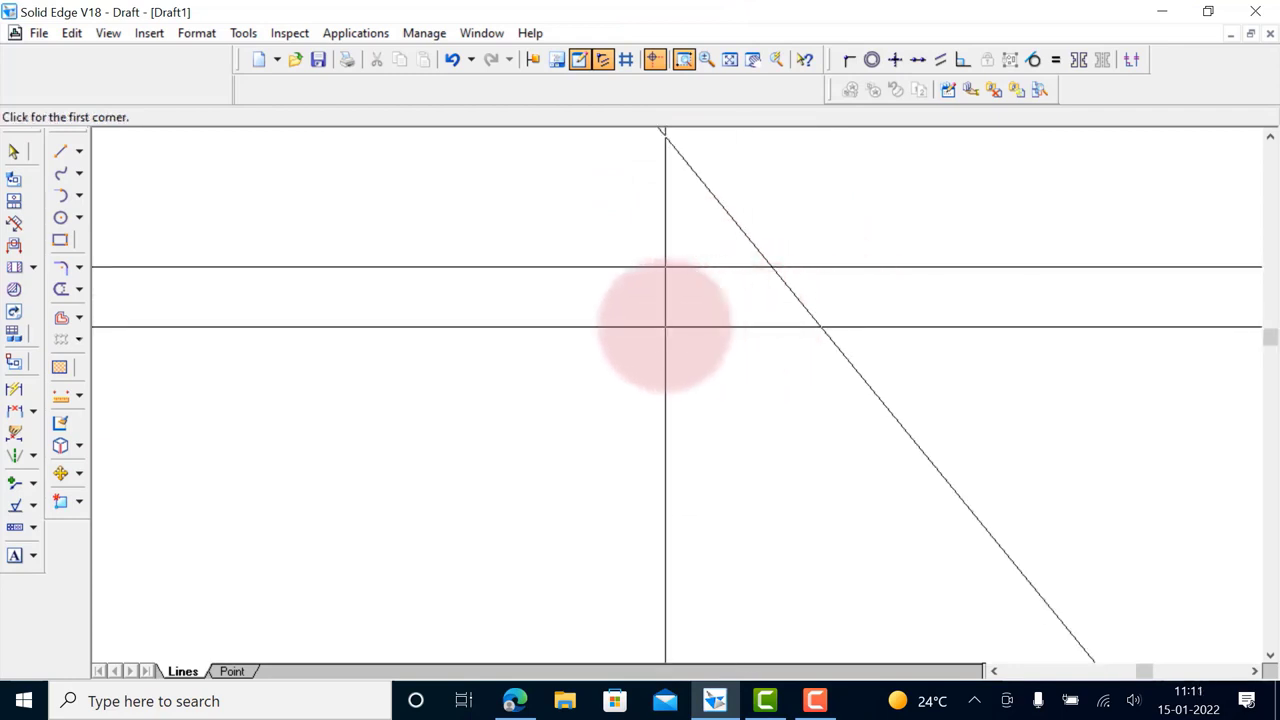
pyautogui.click(738, 265)
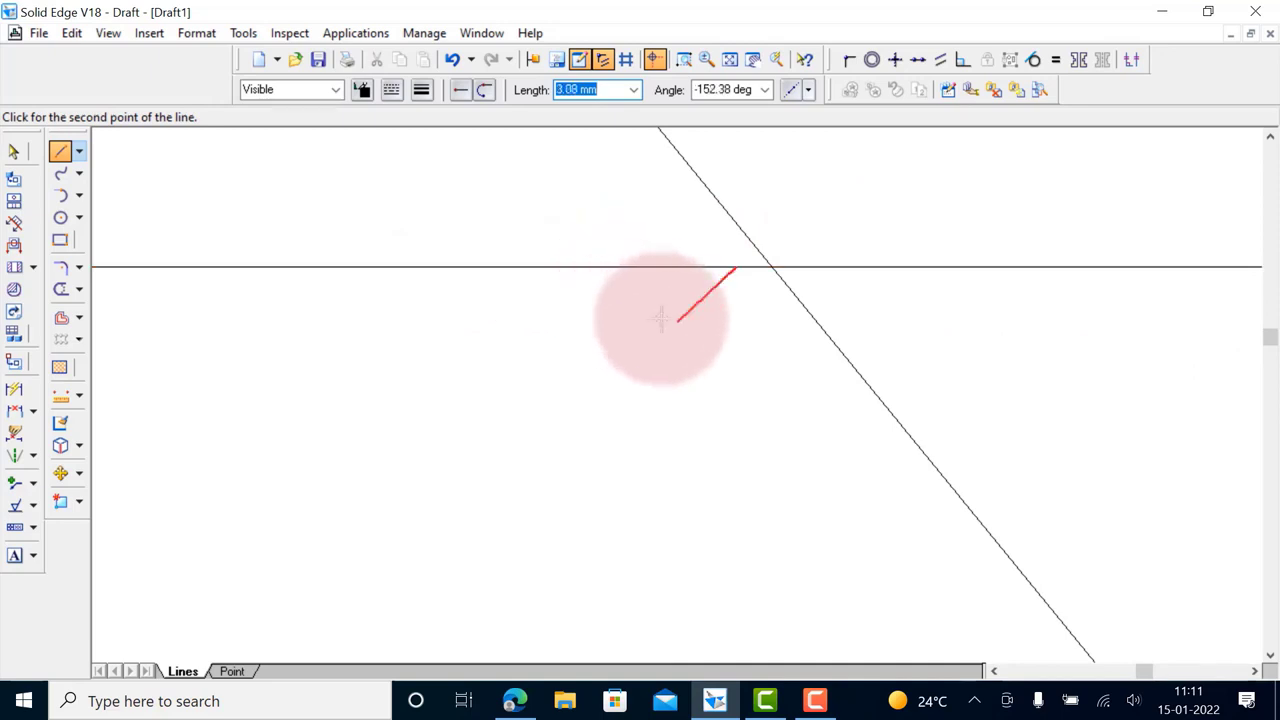
pyautogui.rightClick(671, 307)
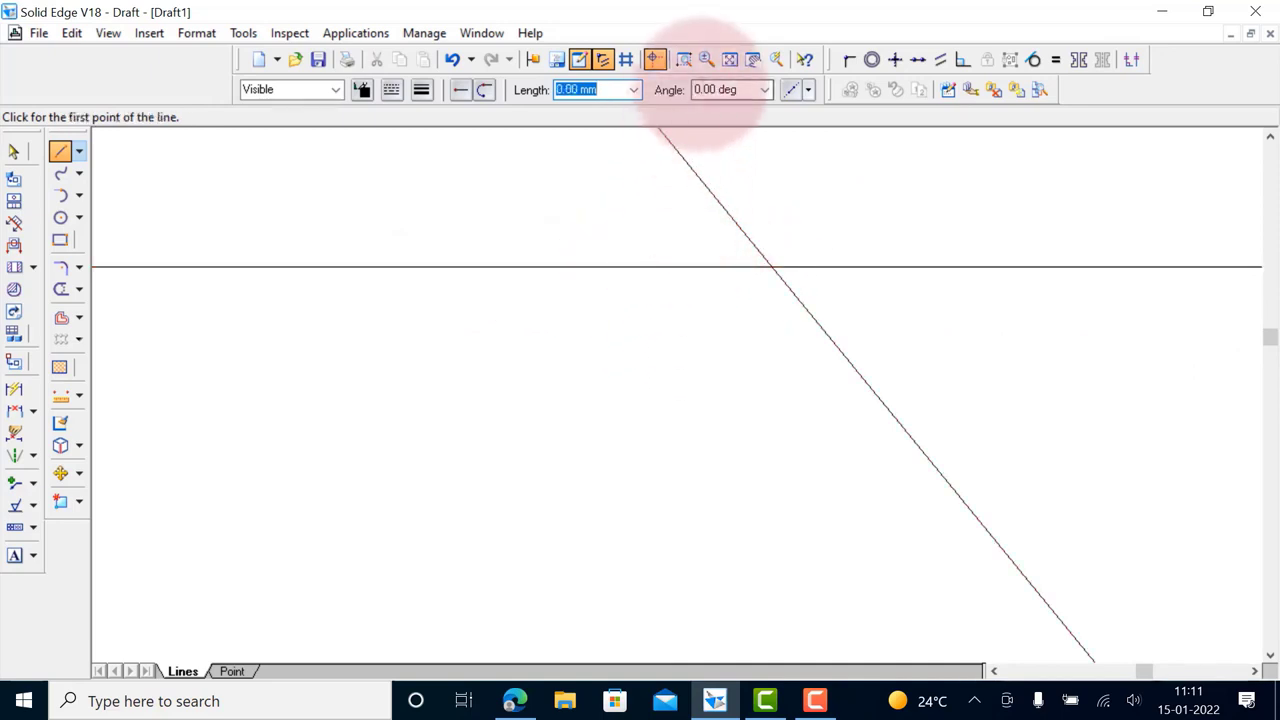
# Turn off End point and Midpoint in IntelliSketch and draw a line down to the left from the new diagonal's crossing with the top side
pyautogui.click(730, 59)
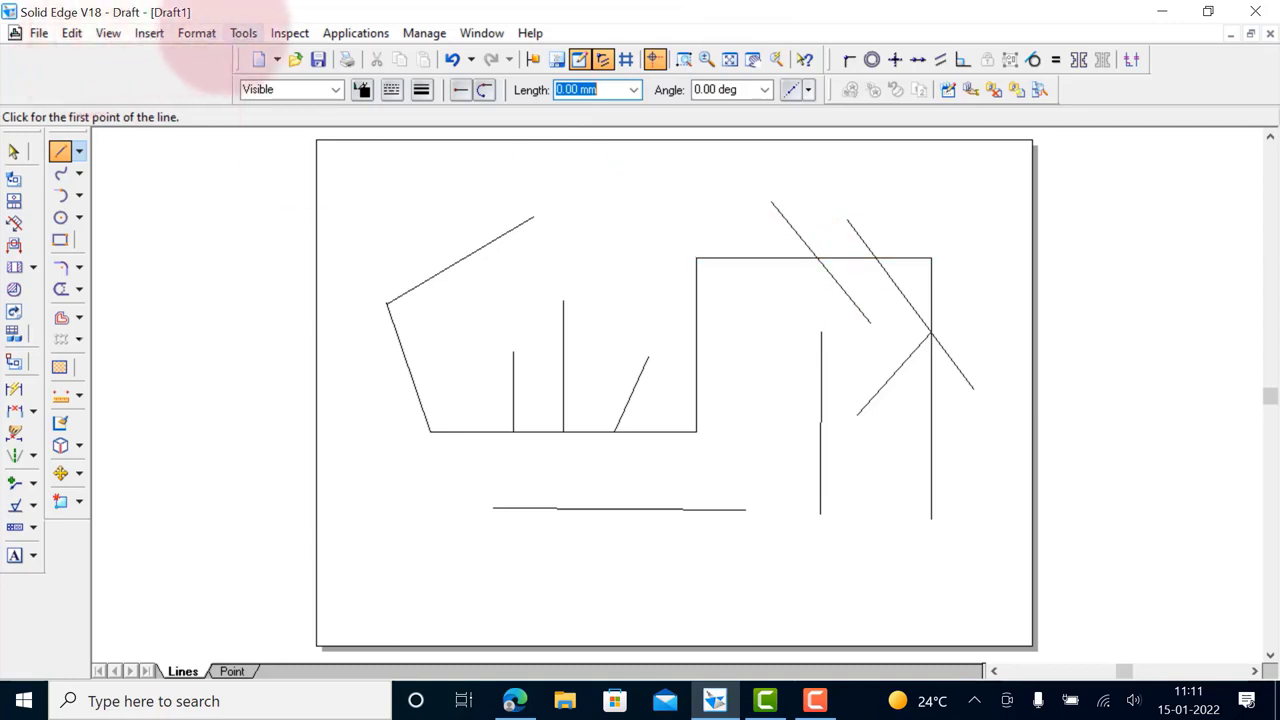
pyautogui.click(243, 33)
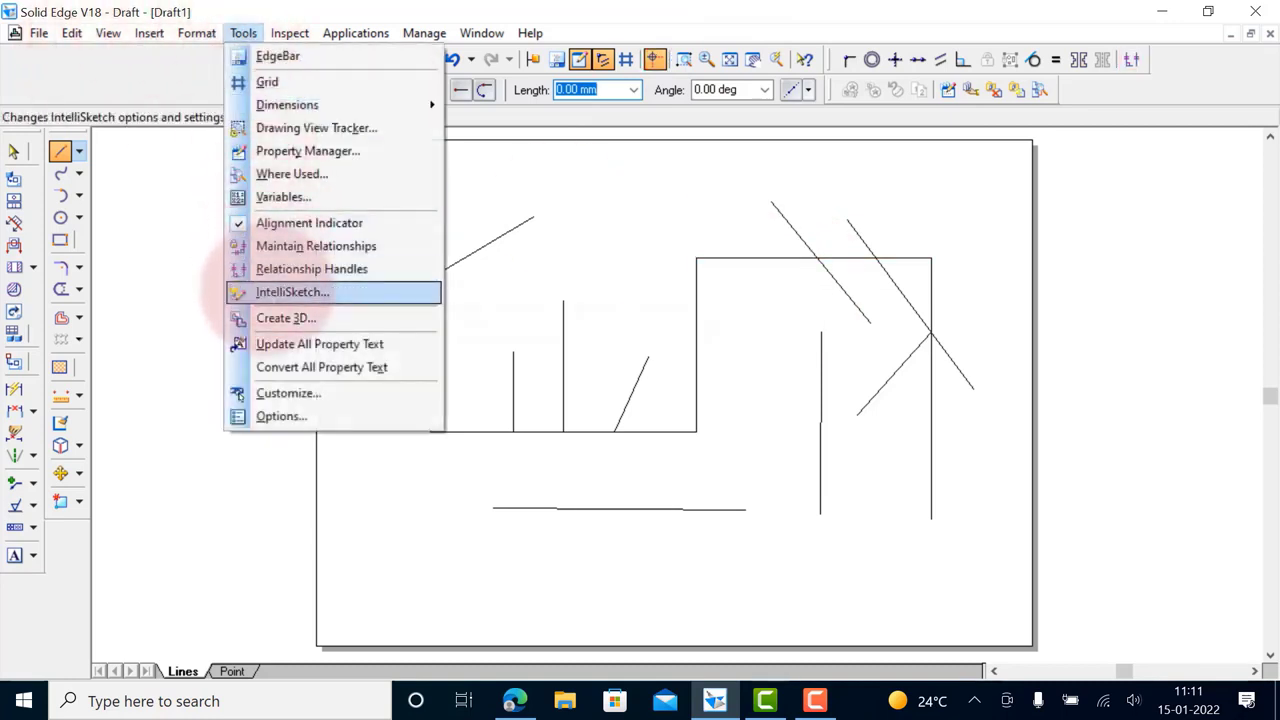
pyautogui.click(436, 292)
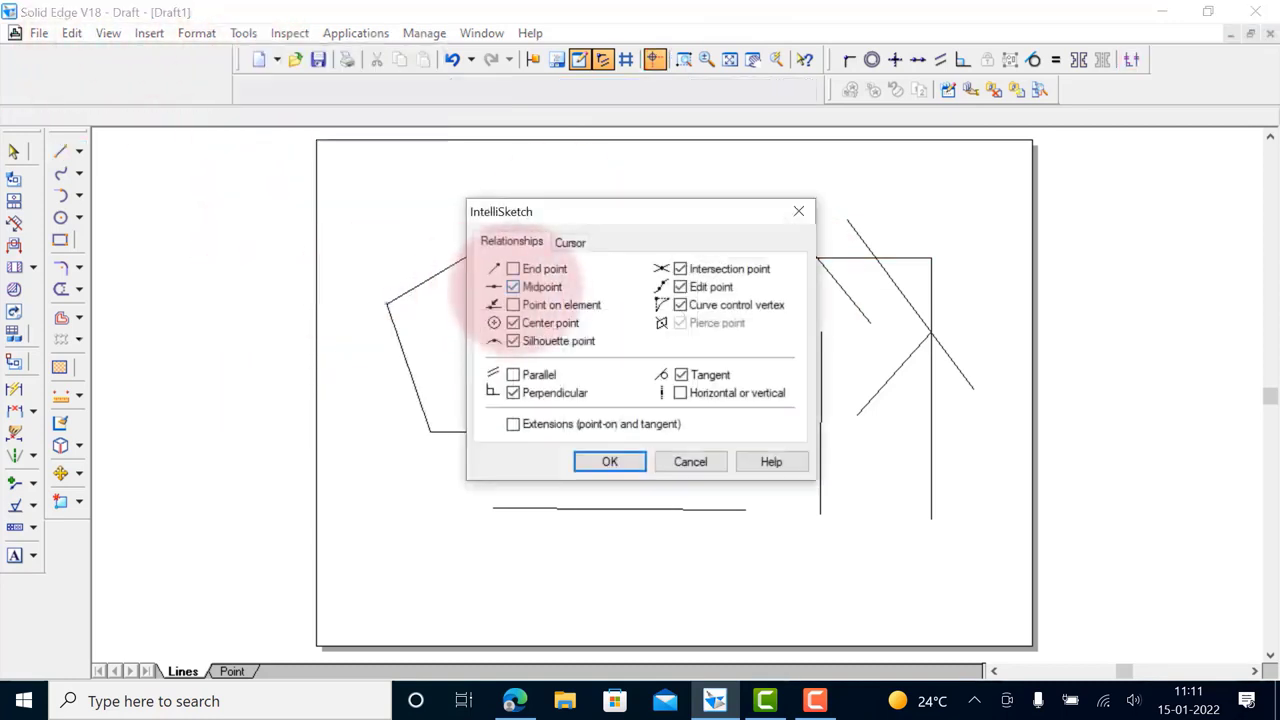
pyautogui.click(513, 287)
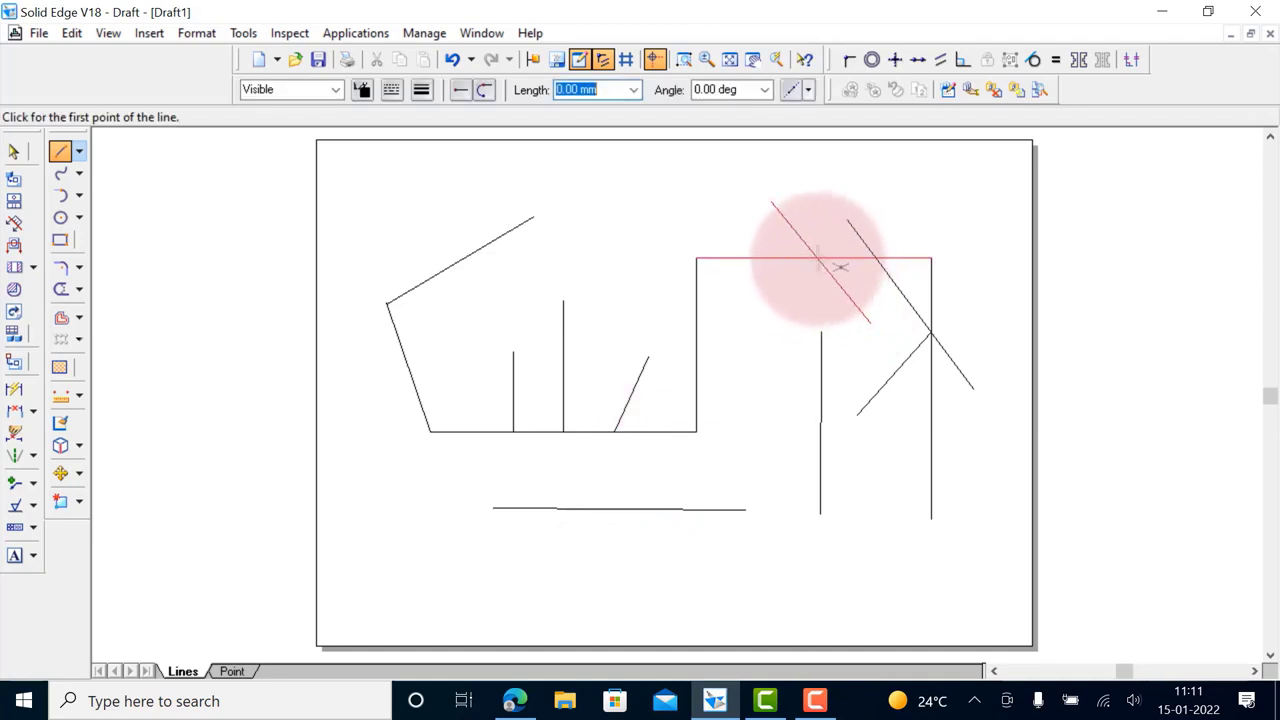
pyautogui.click(818, 260)
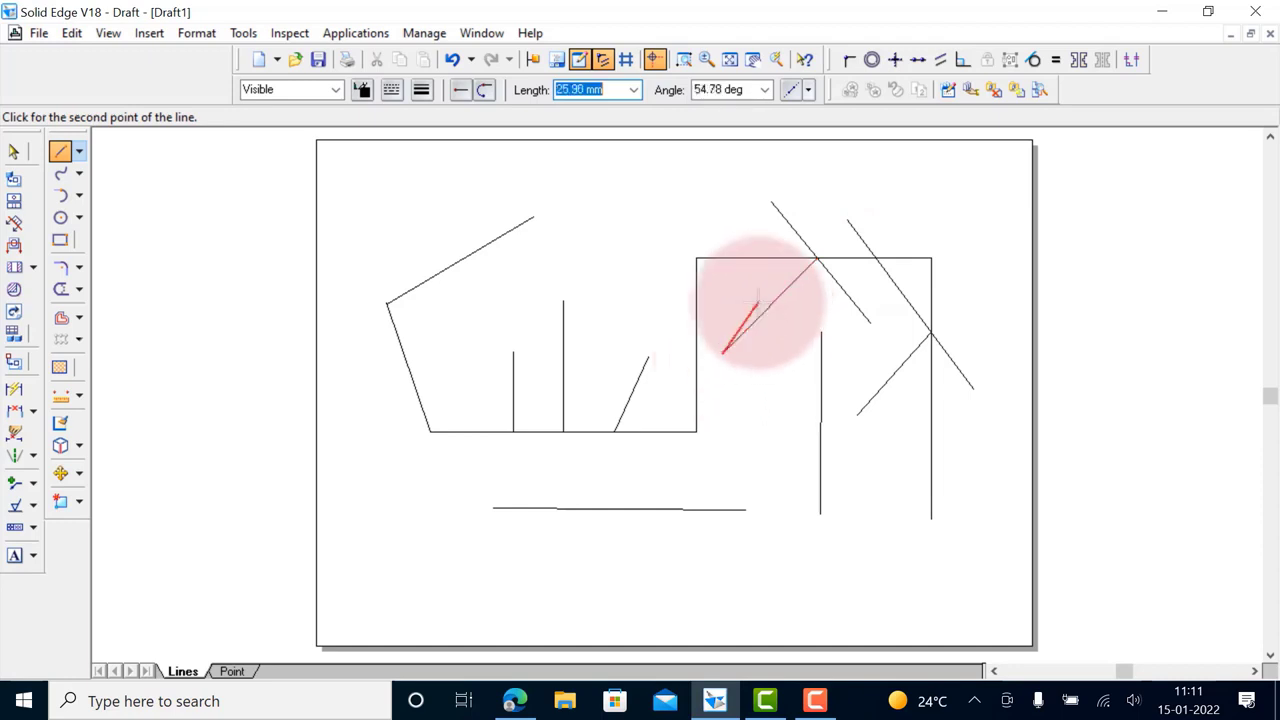
pyautogui.click(758, 303)
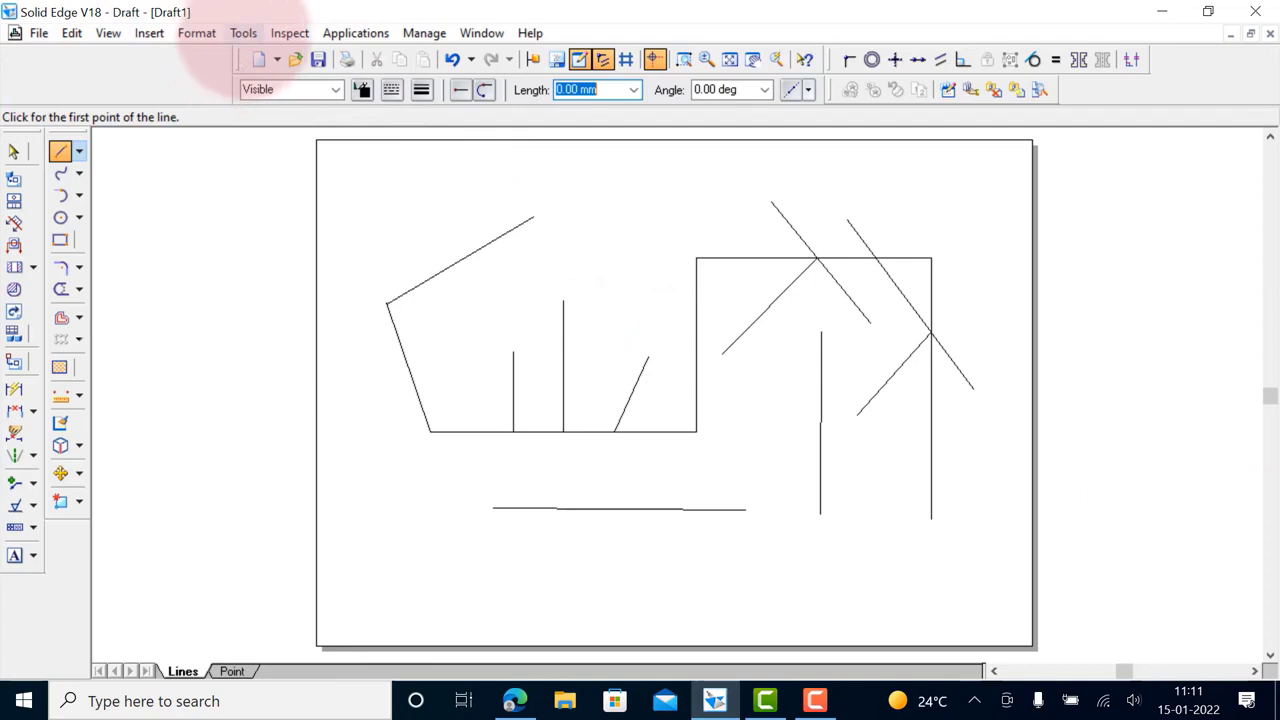
# Turn the End point, Midpoint and Point on element relationships back on in the IntelliSketch settings
pyautogui.click(243, 33)
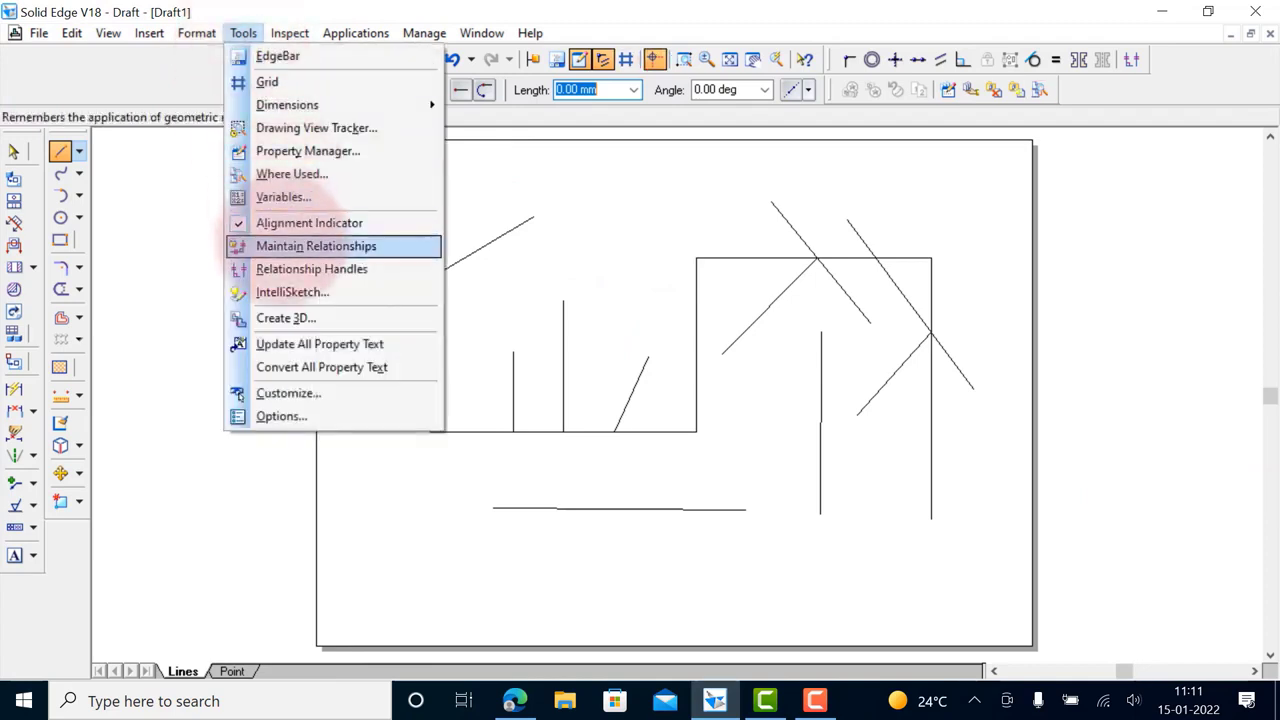
pyautogui.click(290, 292)
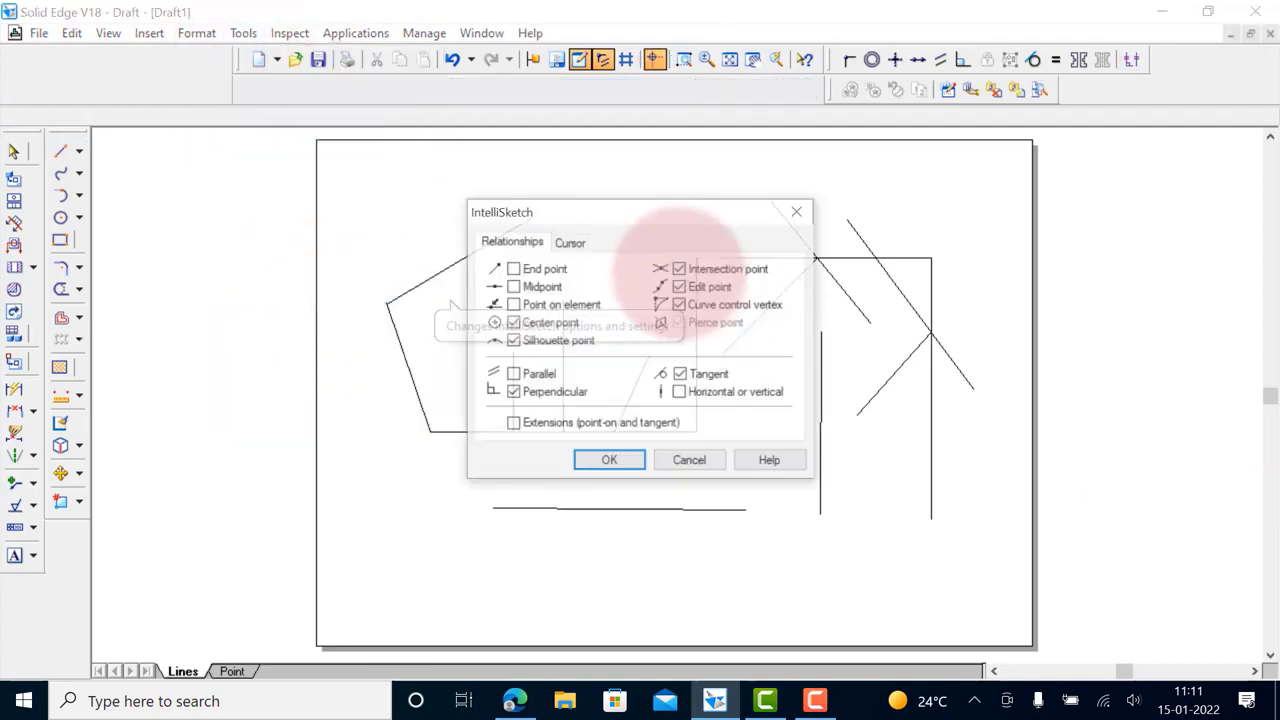
pyautogui.click(513, 268)
pyautogui.click(513, 286)
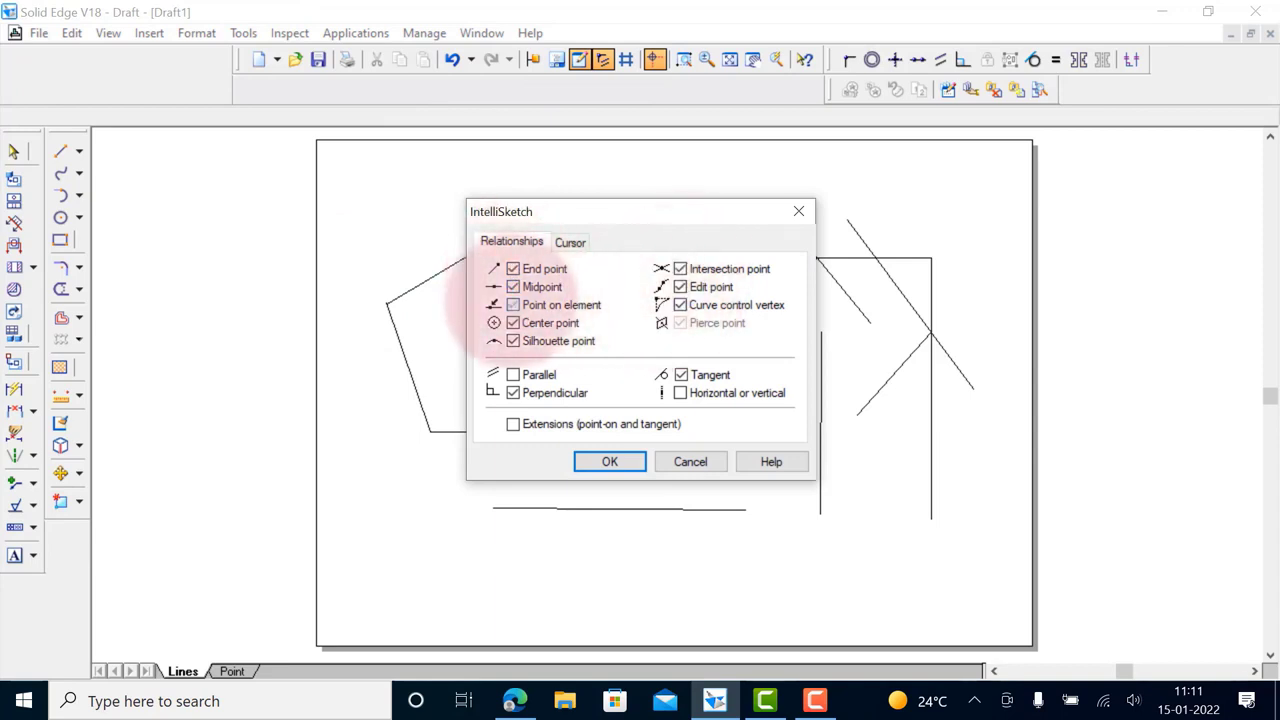
pyautogui.click(513, 304)
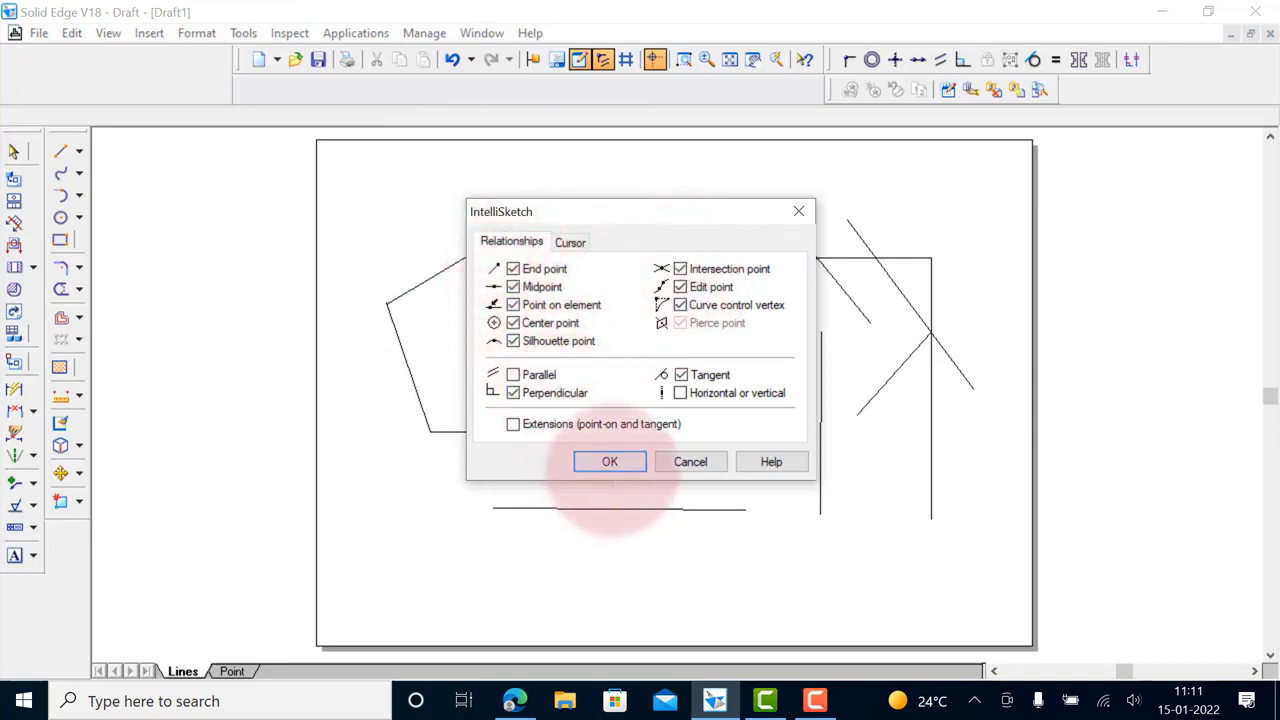
pyautogui.click(610, 463)
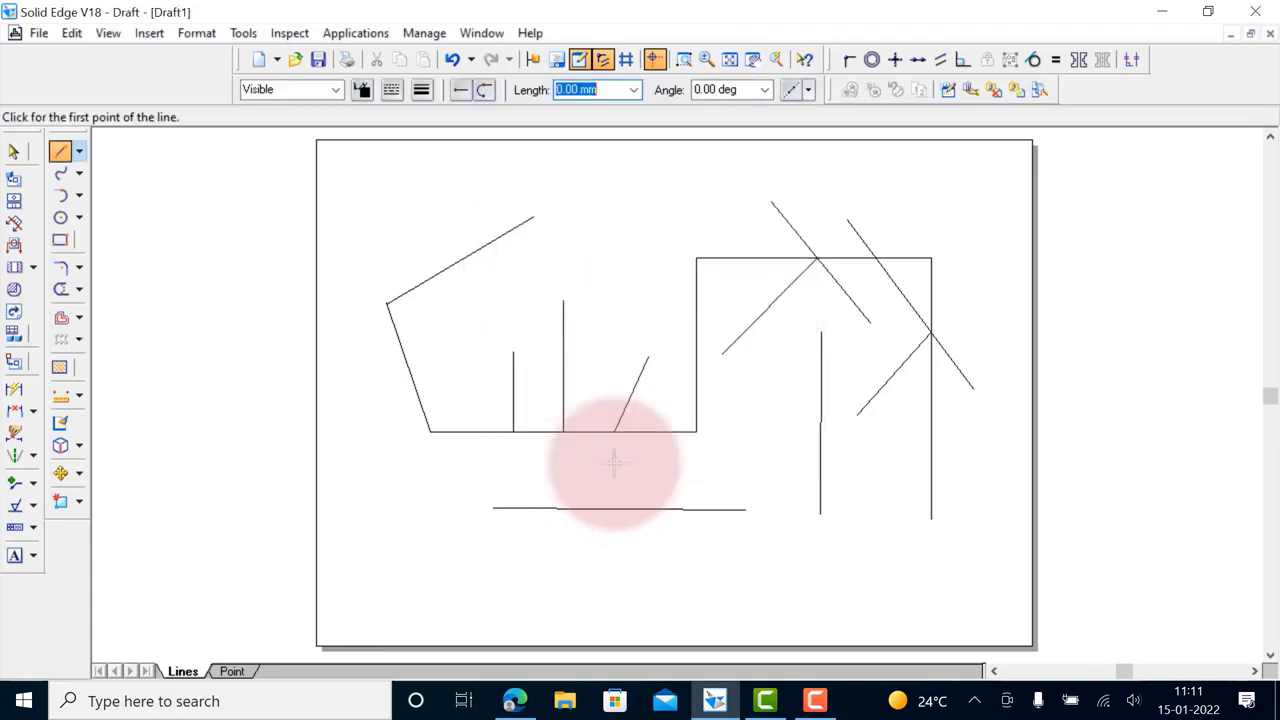
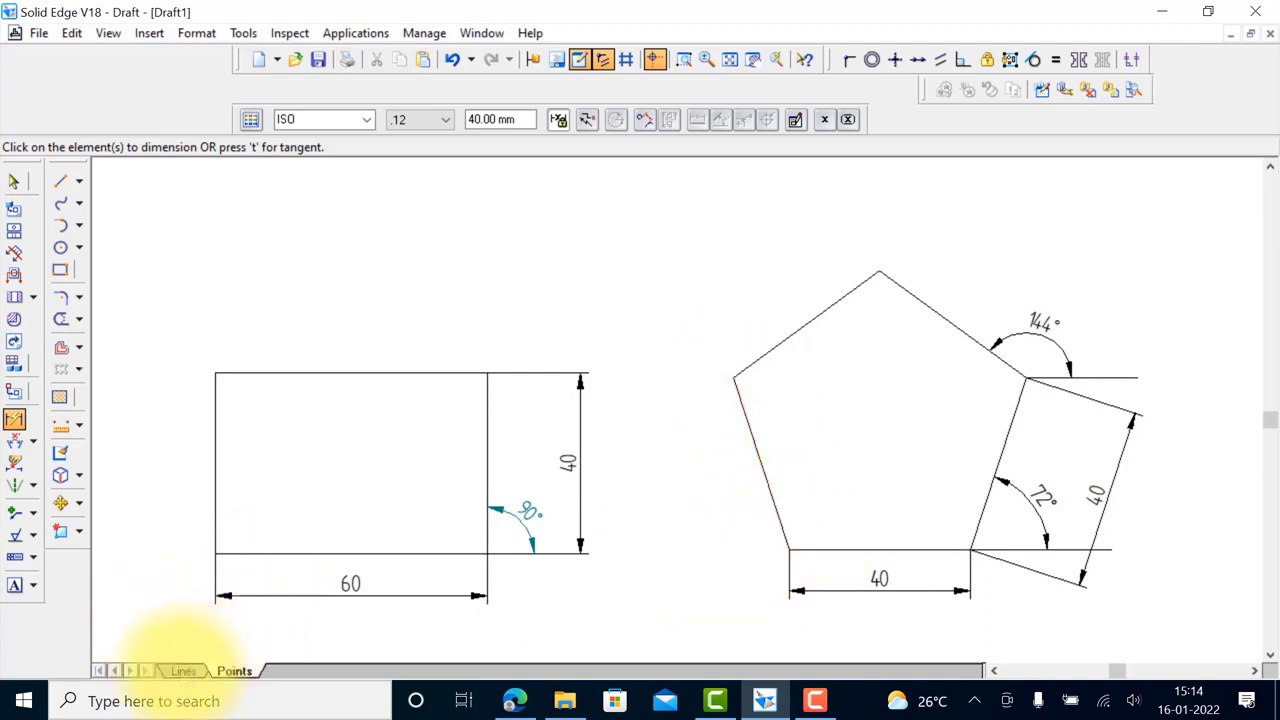
# On the Lines sheet, draw the rectangle's base as a line 60 mm long at 0 degrees
pyautogui.click(183, 671)
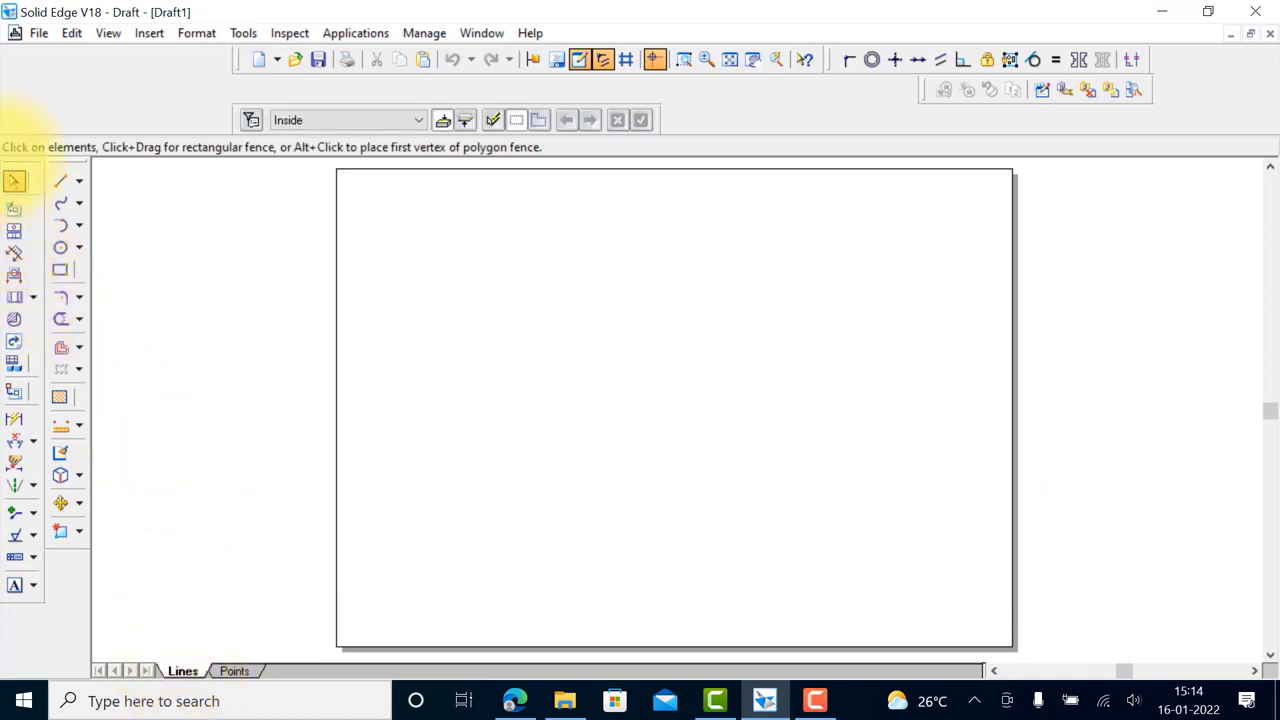
pyautogui.click(60, 181)
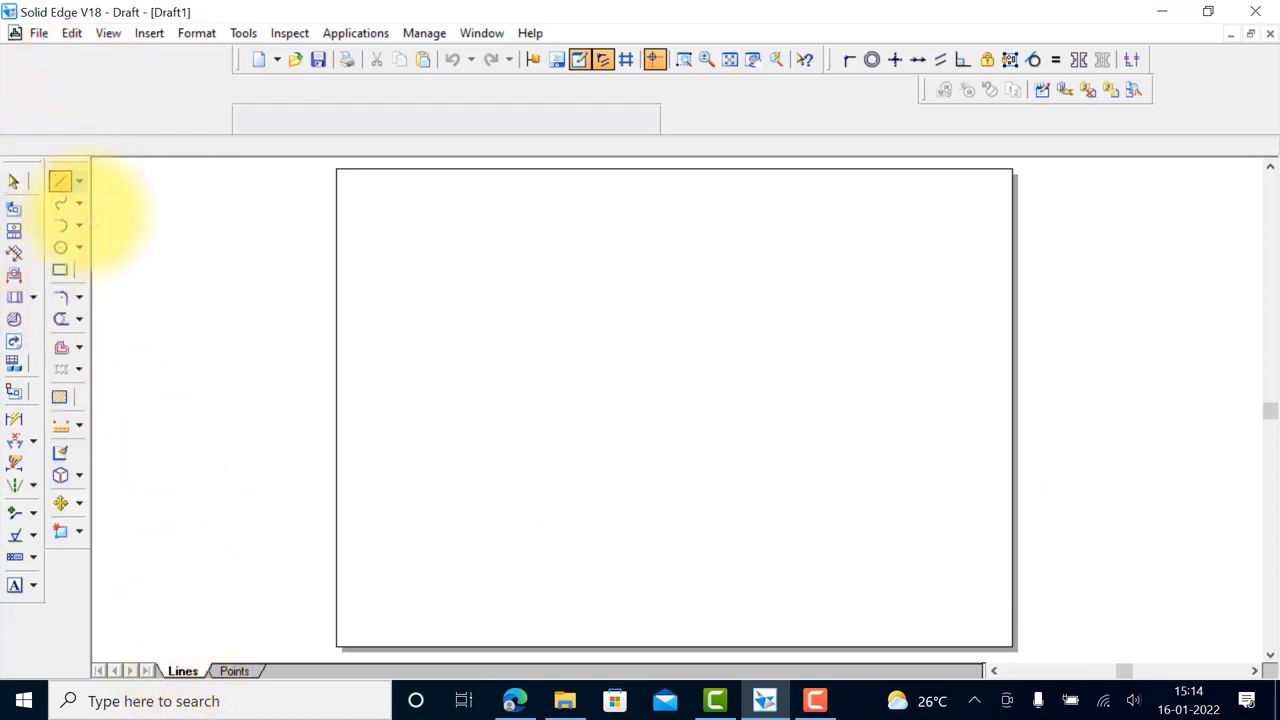
pyautogui.click(446, 493)
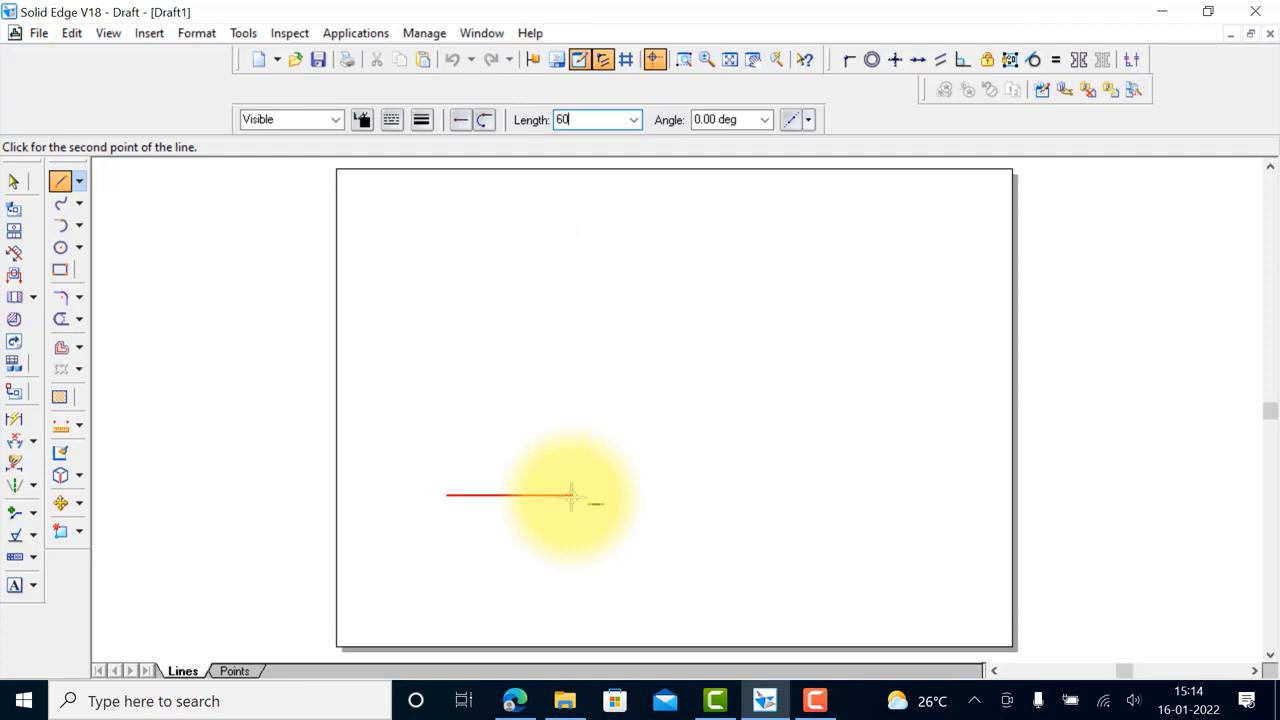
pyautogui.press('Tab')
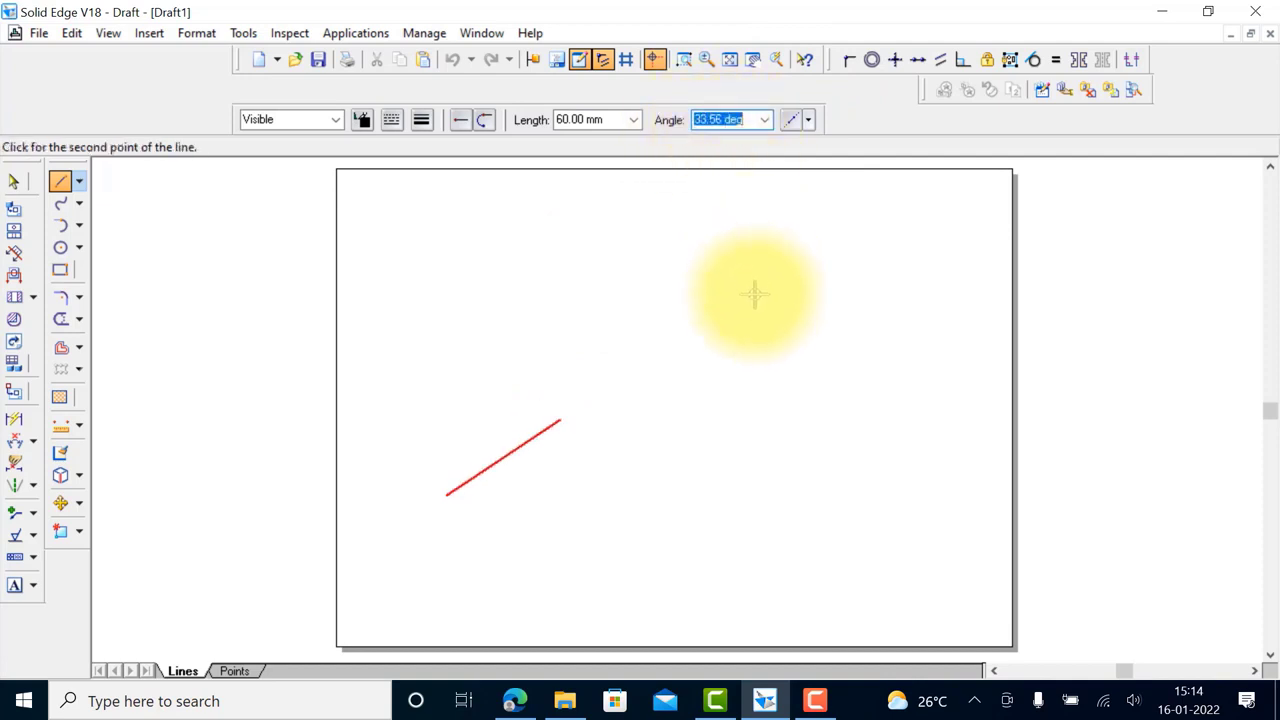
pyautogui.write('0')
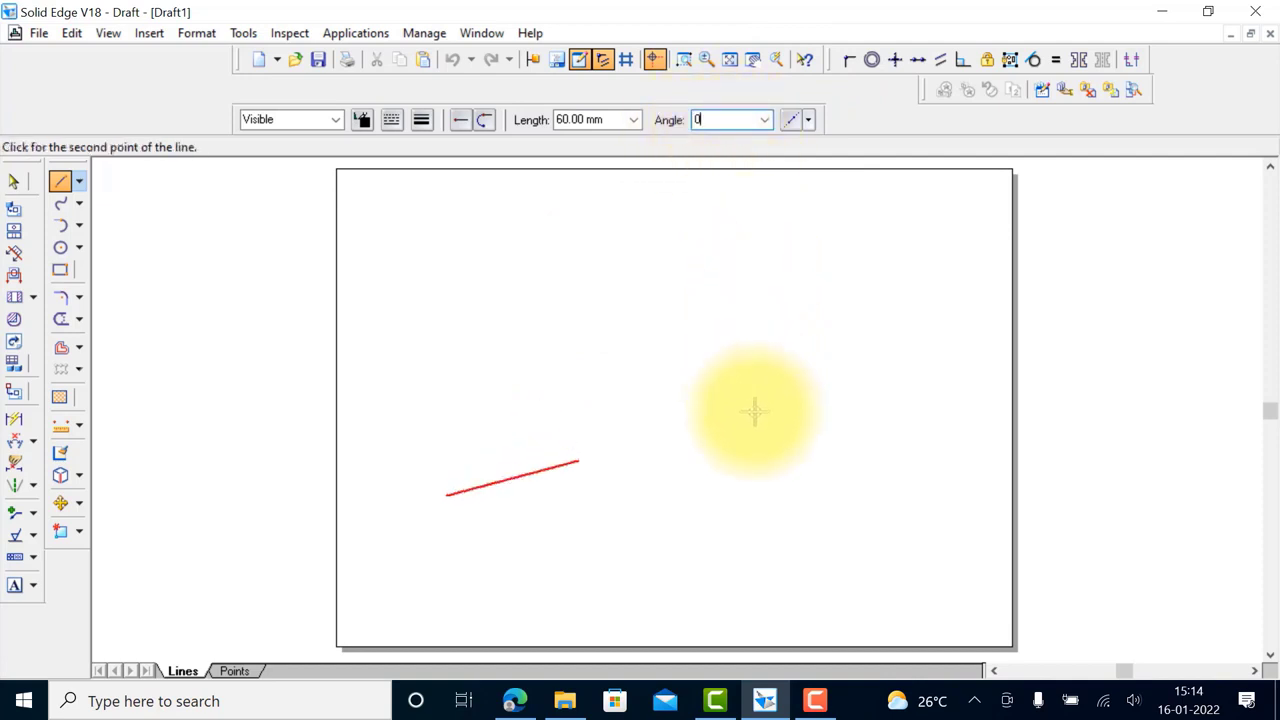
pyautogui.press('Return')
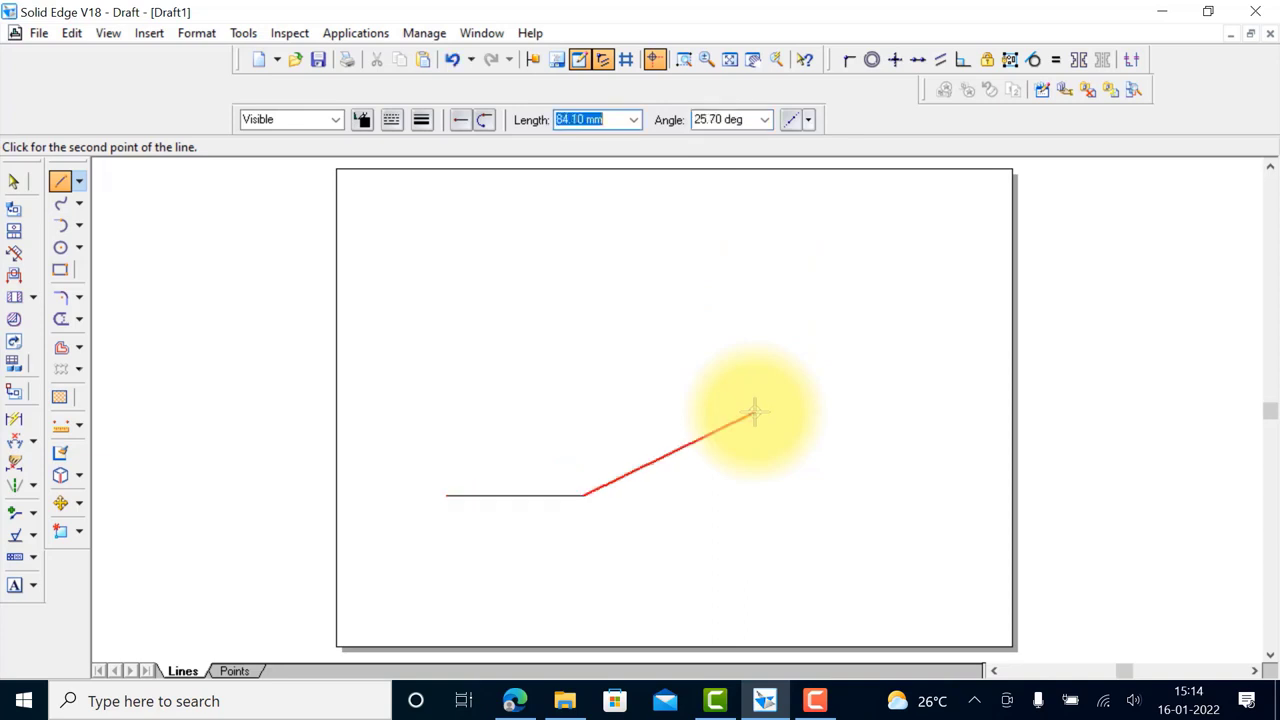
# Continue from the base's right end with a line 40 mm long at 90 degrees
pyautogui.write('40')
pyautogui.press('Tab')
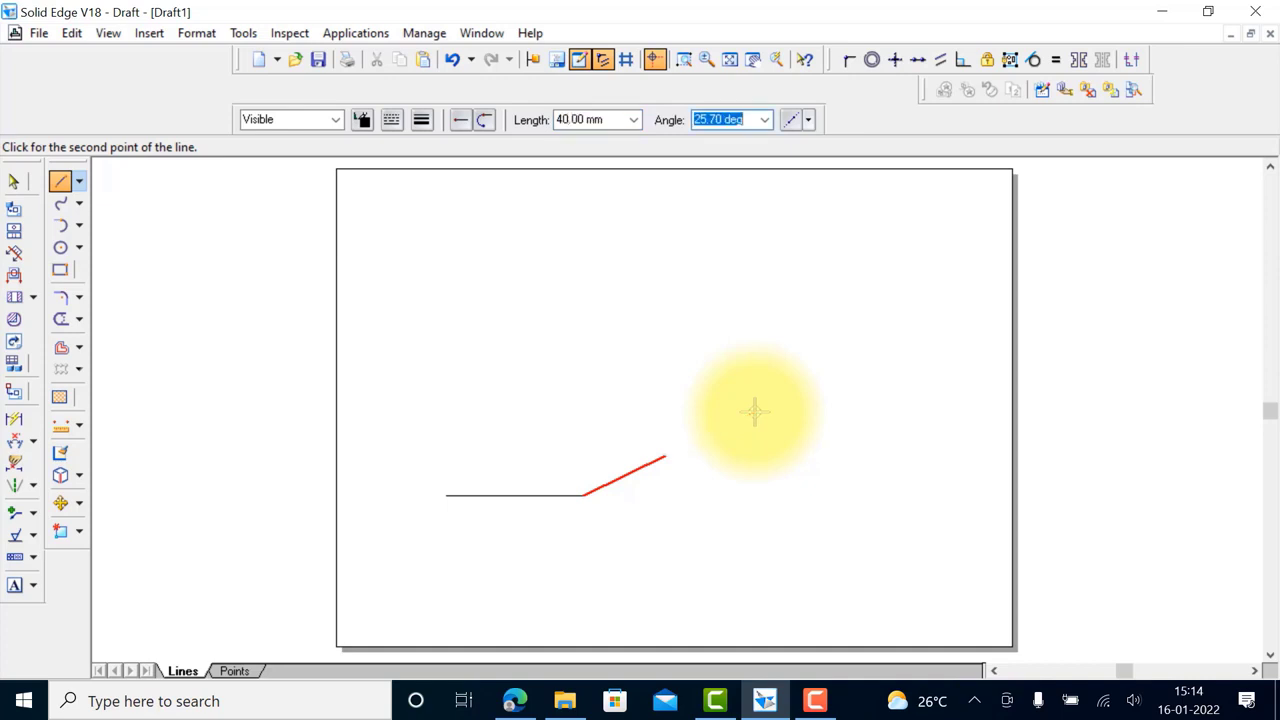
pyautogui.write('90')
pyautogui.press('Return')
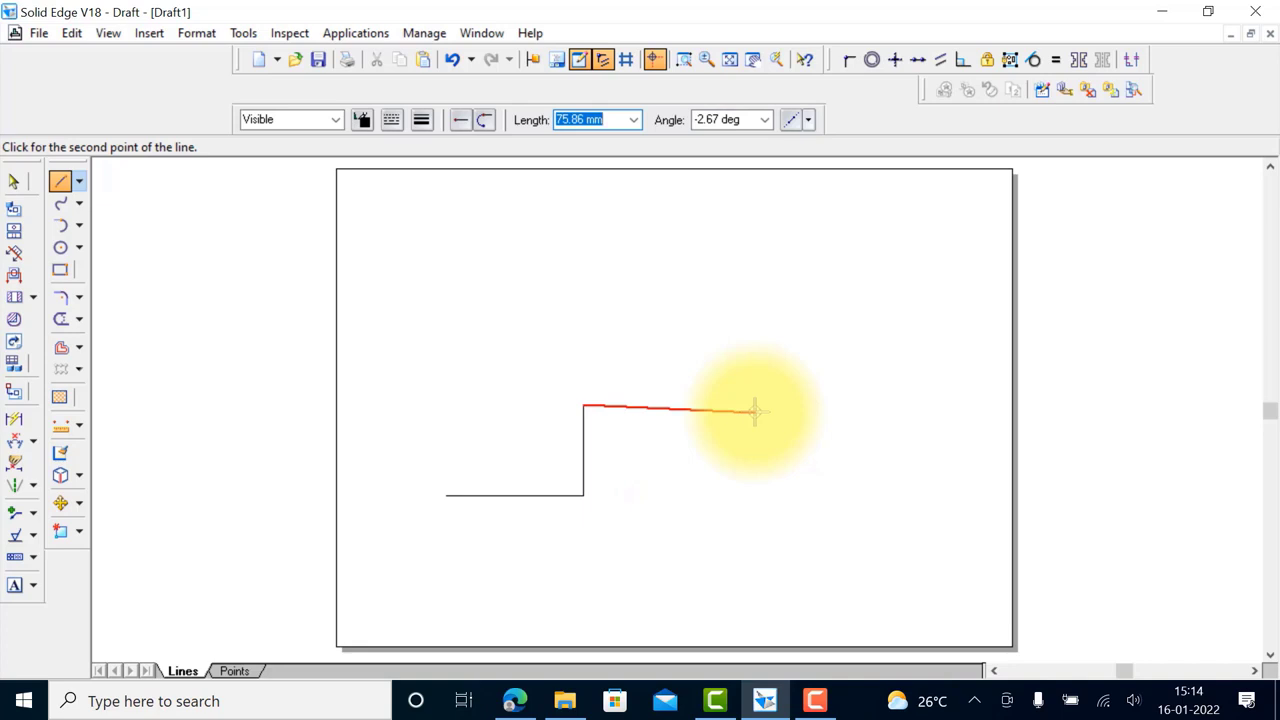
# Add the rectangle's top side as a line 60 mm long at 180 degrees
pyautogui.write('60')
pyautogui.press('Tab')
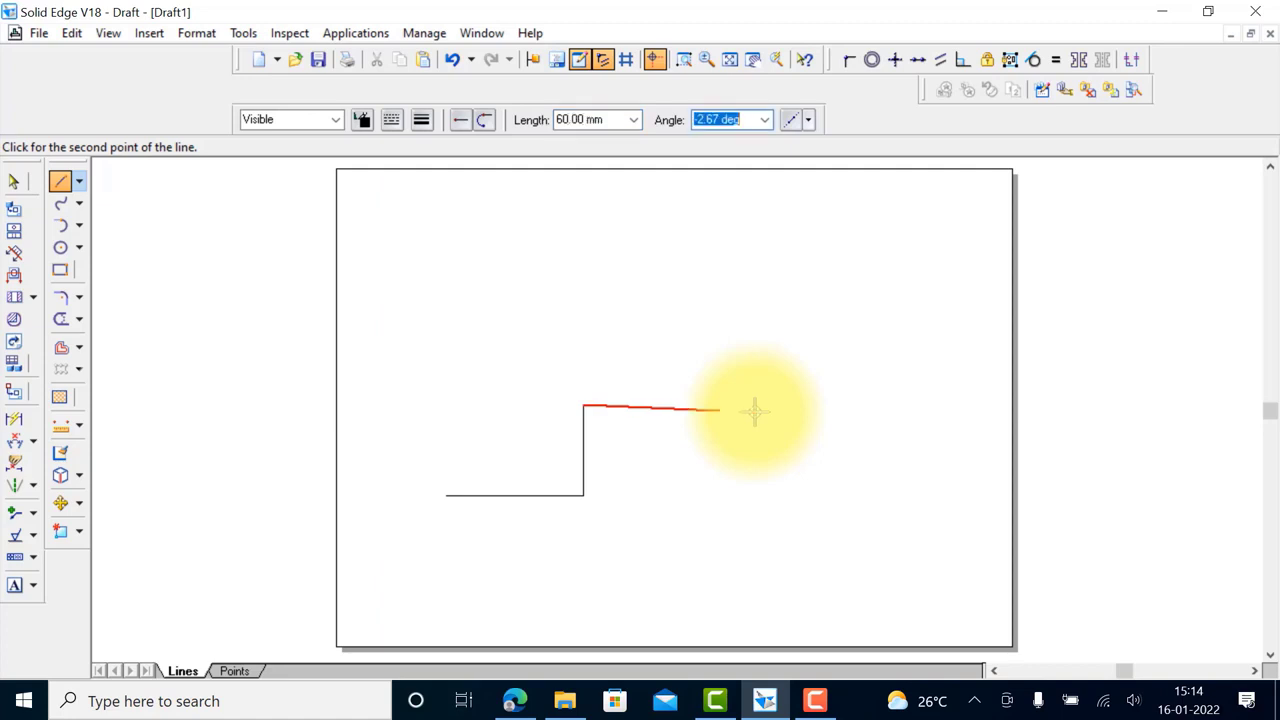
pyautogui.write('180')
pyautogui.press('Return')
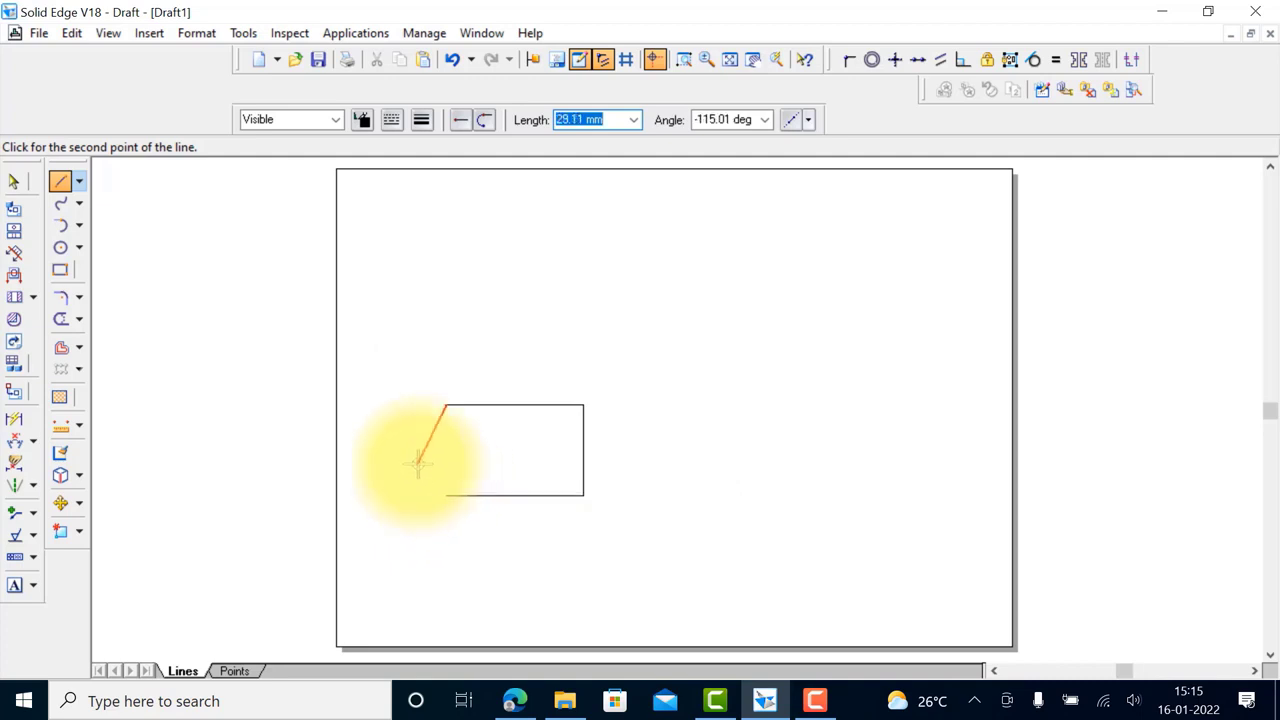
# Close the rectangle's left side with a line 40 mm long at 270 degrees
pyautogui.write('40')
pyautogui.press('Tab')
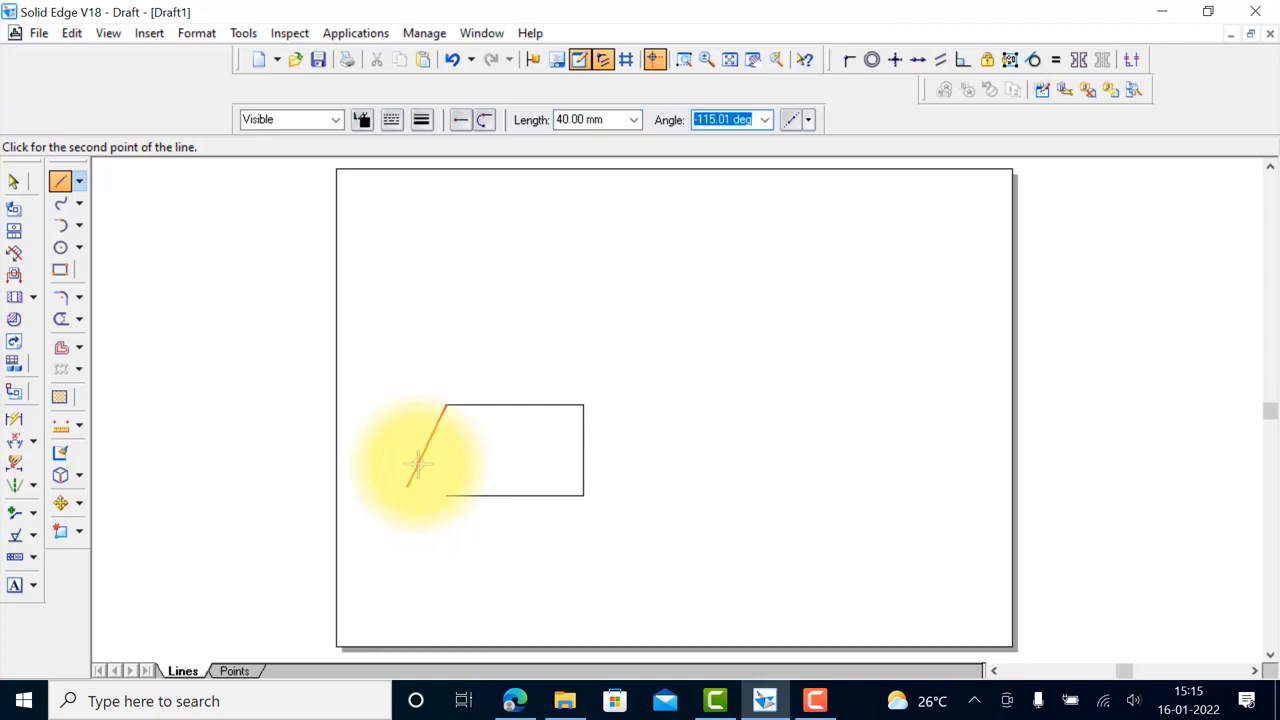
pyautogui.write('279')
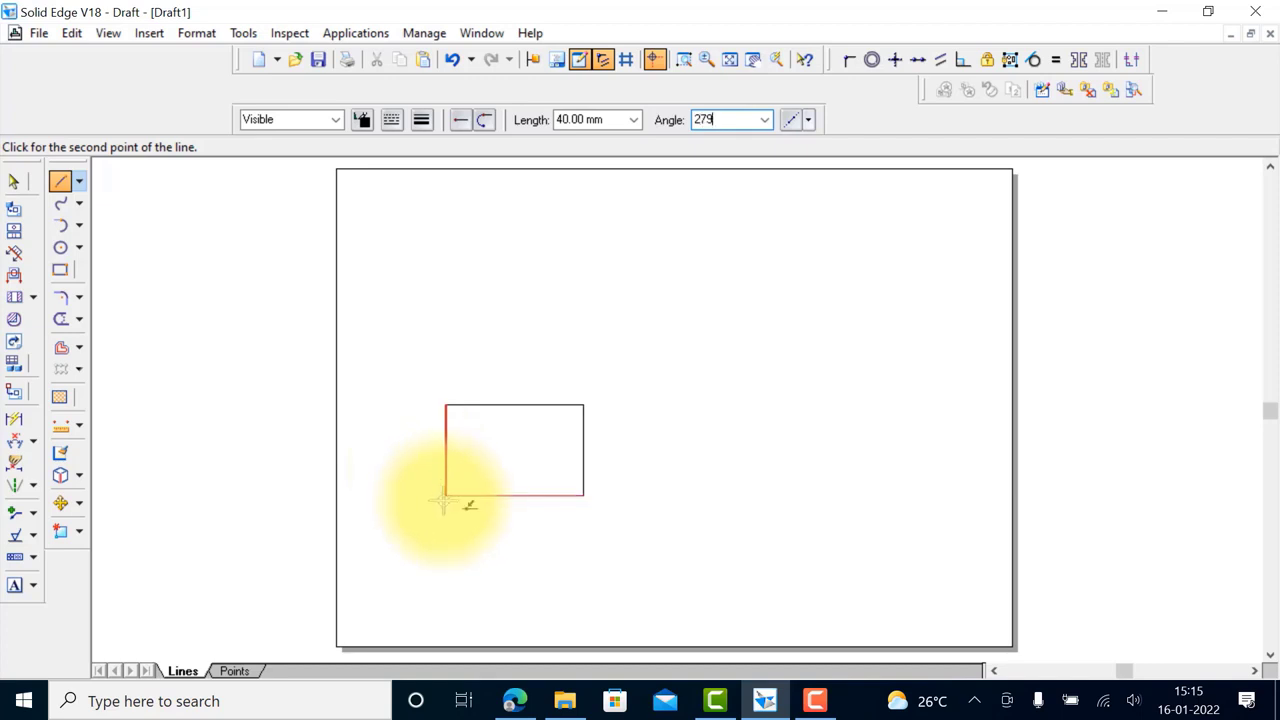
pyautogui.press('Escape')
pyautogui.write('2')
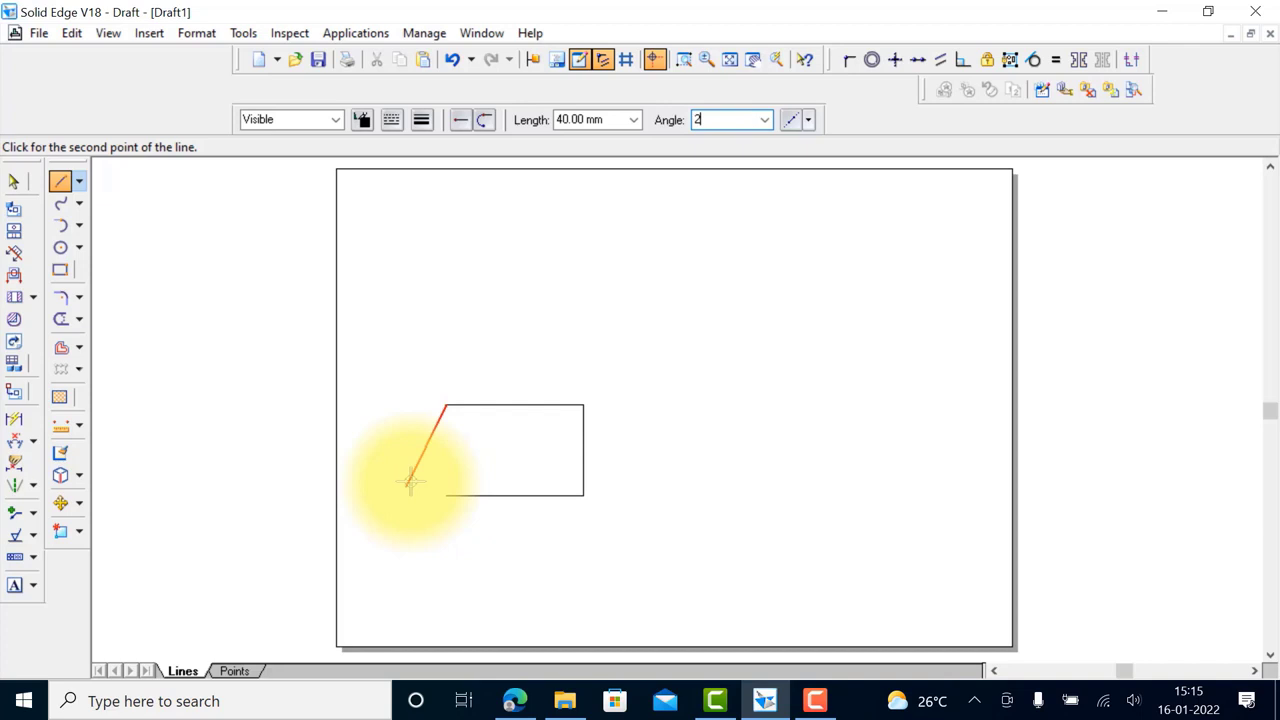
pyautogui.write('70')
pyautogui.press('Return')
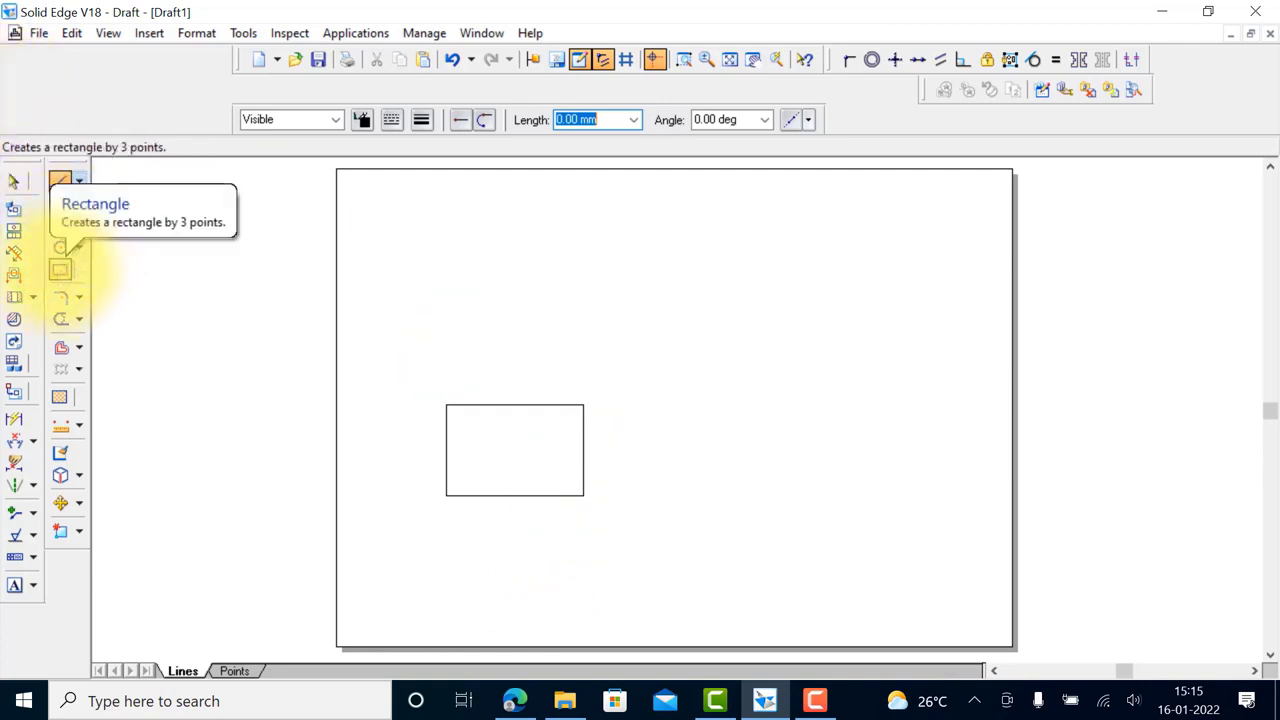
# Draw a second rectangle about 56 mm wide and 28 mm high above the first one using the Rectangle tool
pyautogui.click(60, 270)
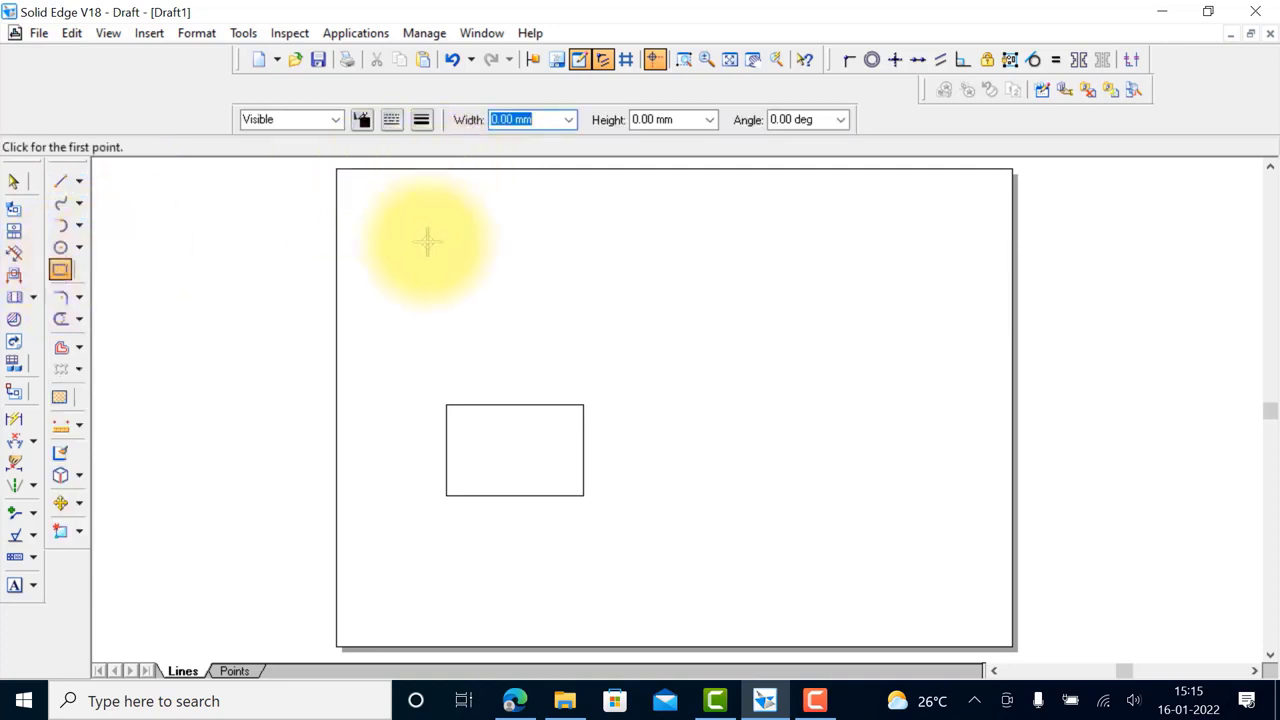
pyautogui.moveTo(427, 243); pyautogui.dragTo(555, 306)
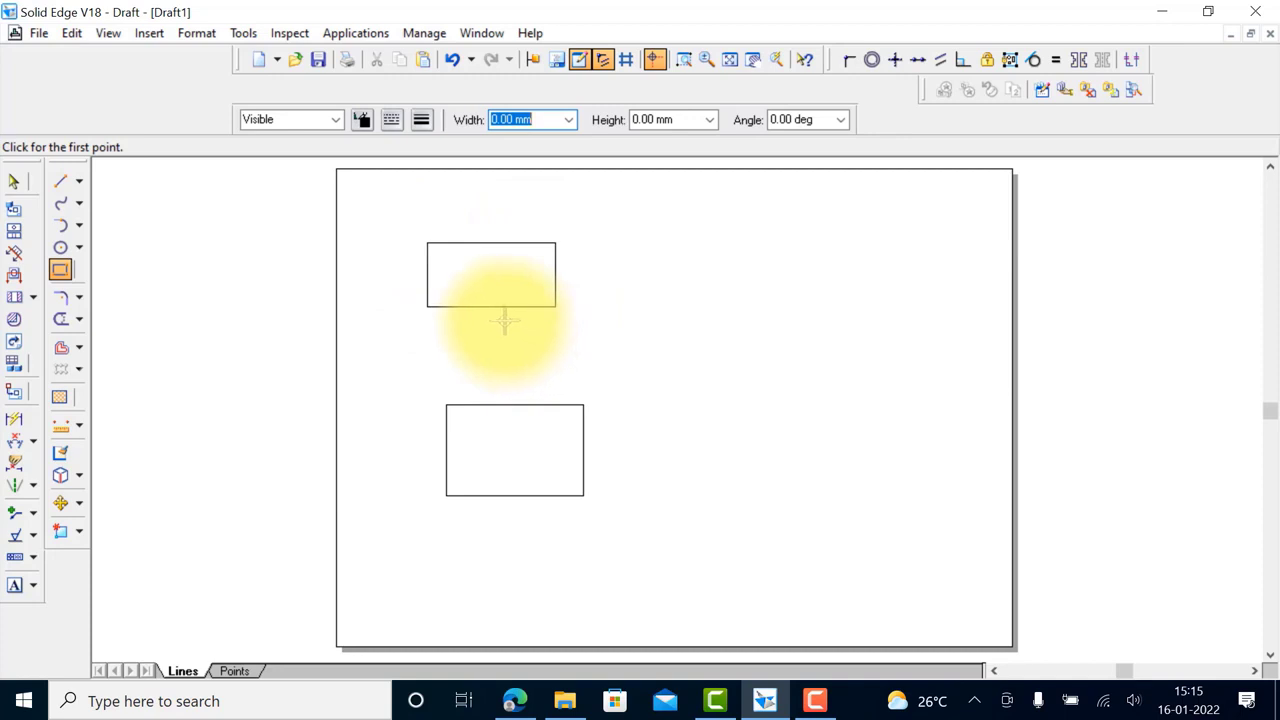
pyautogui.click(13, 180)
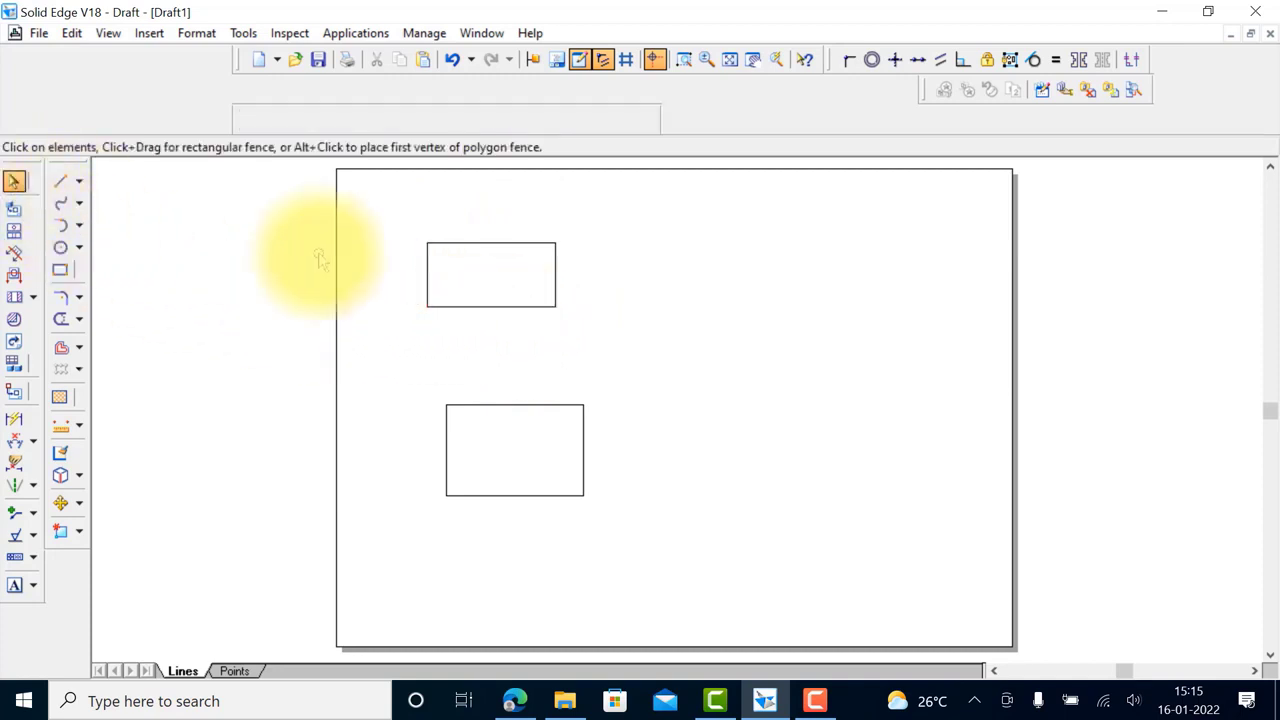
# Set the upper rectangle's bottom side to 60 mm and its right side to 40 mm, and check both lengths
pyautogui.click(484, 308)
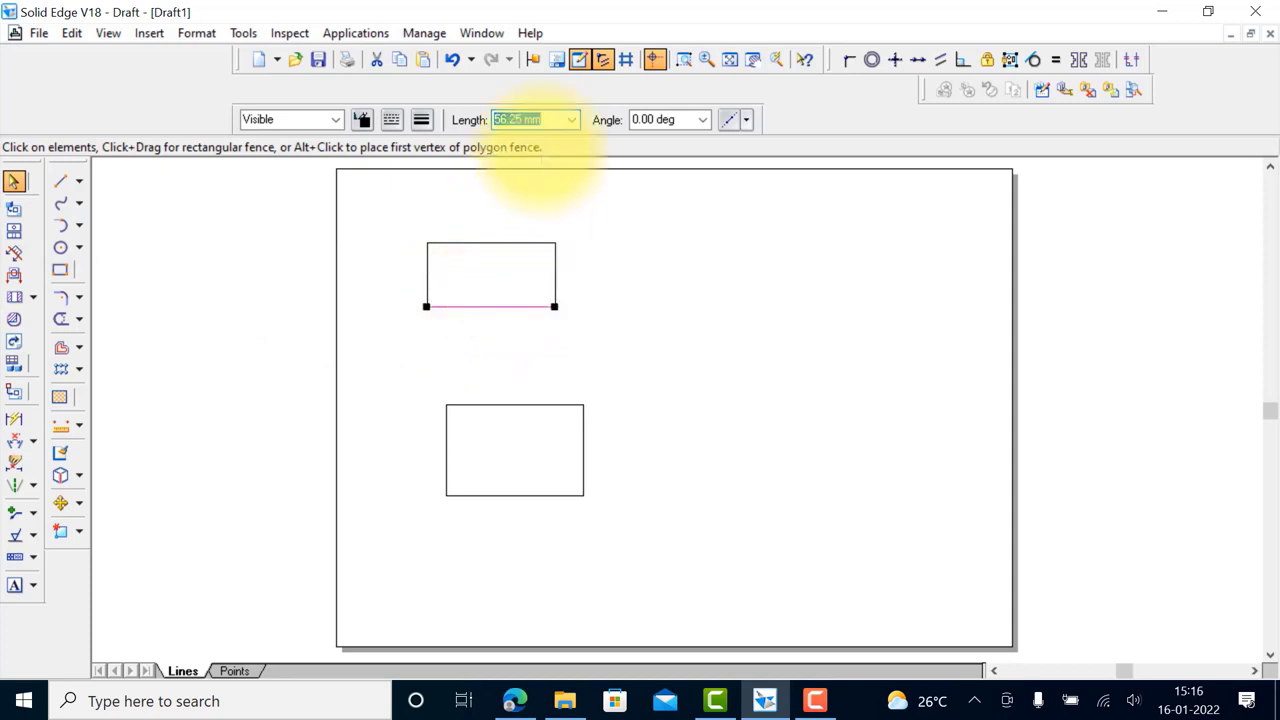
pyautogui.write('6')
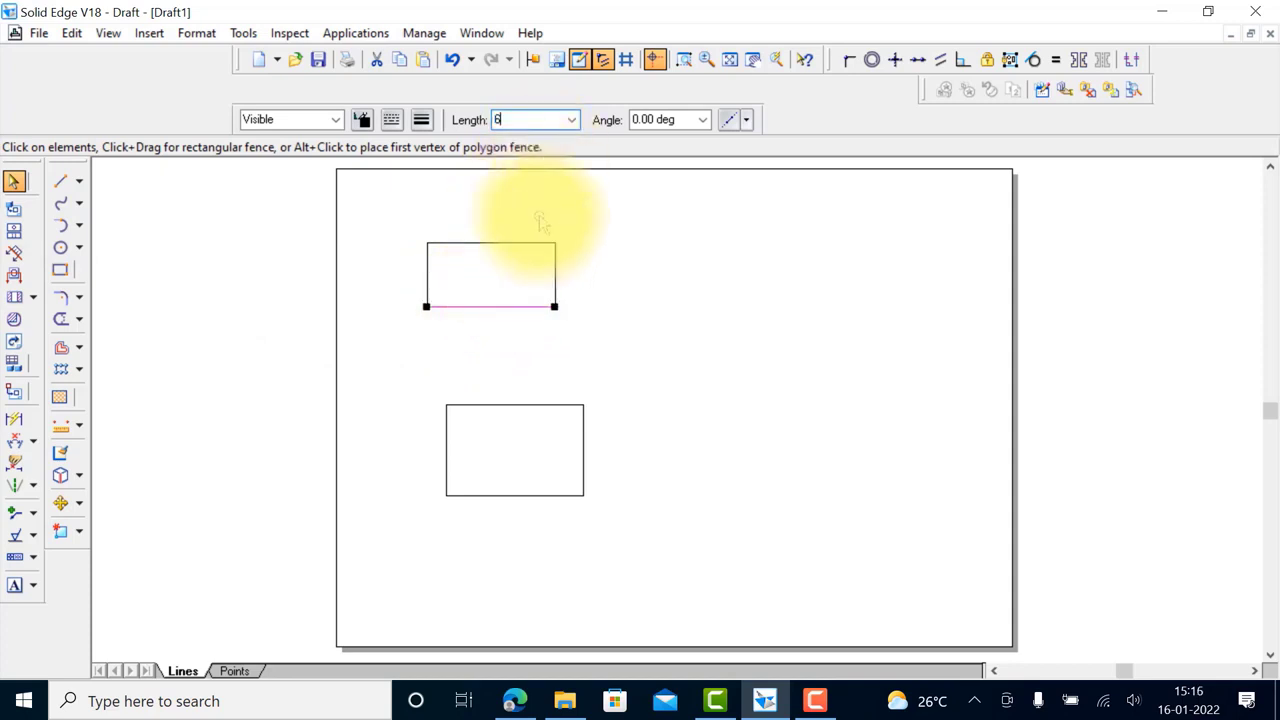
pyautogui.write('0')
pyautogui.press('Tab')
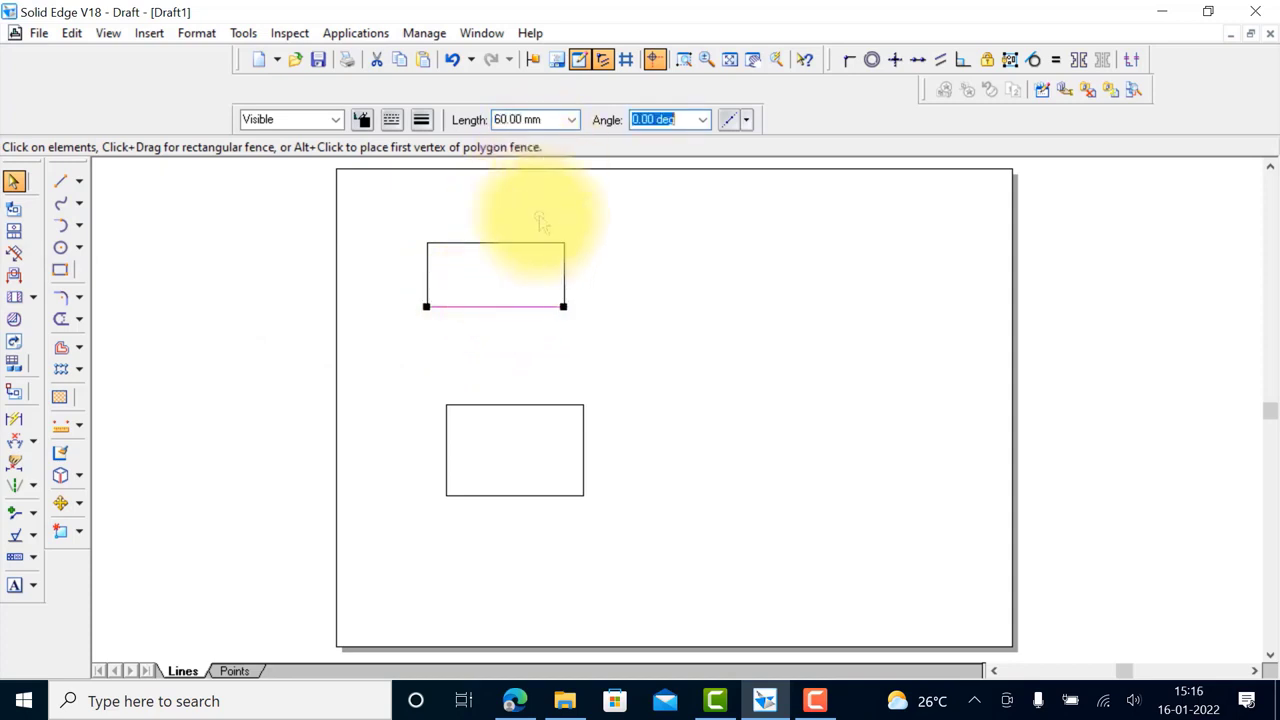
pyautogui.click(564, 280)
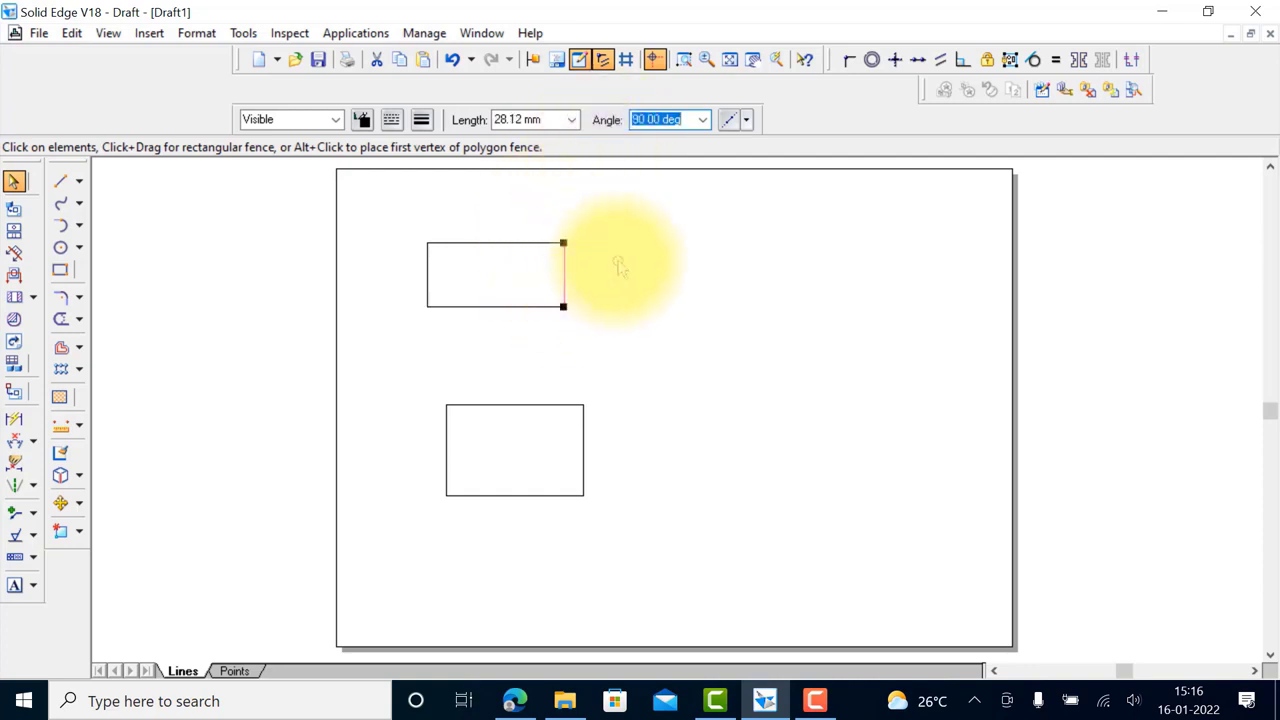
pyautogui.write('40')
pyautogui.press('Return')
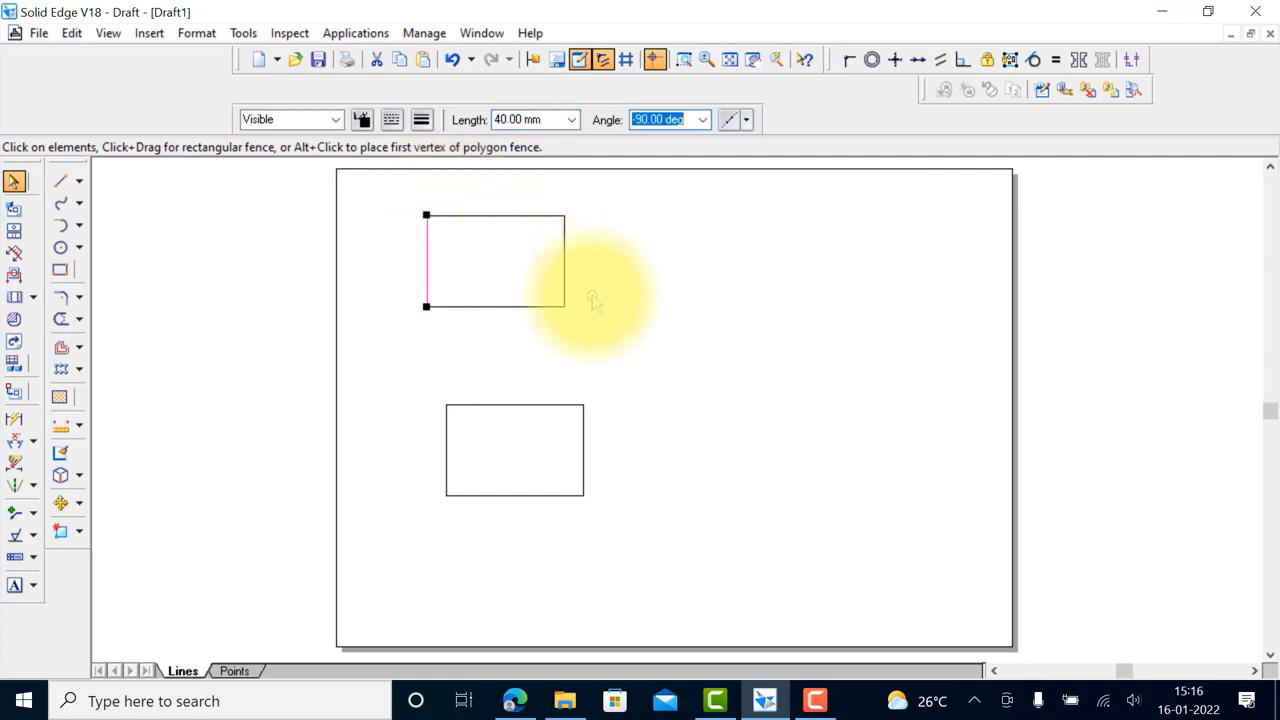
pyautogui.press('Escape')
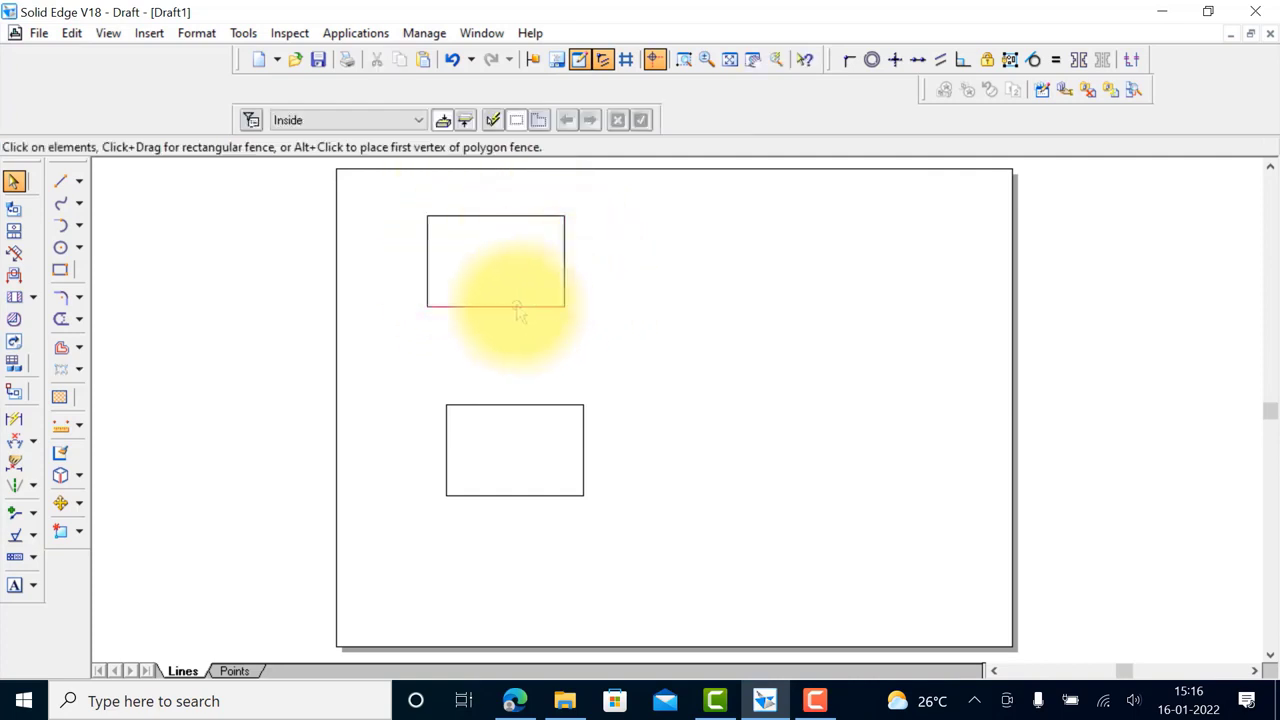
pyautogui.click(521, 307)
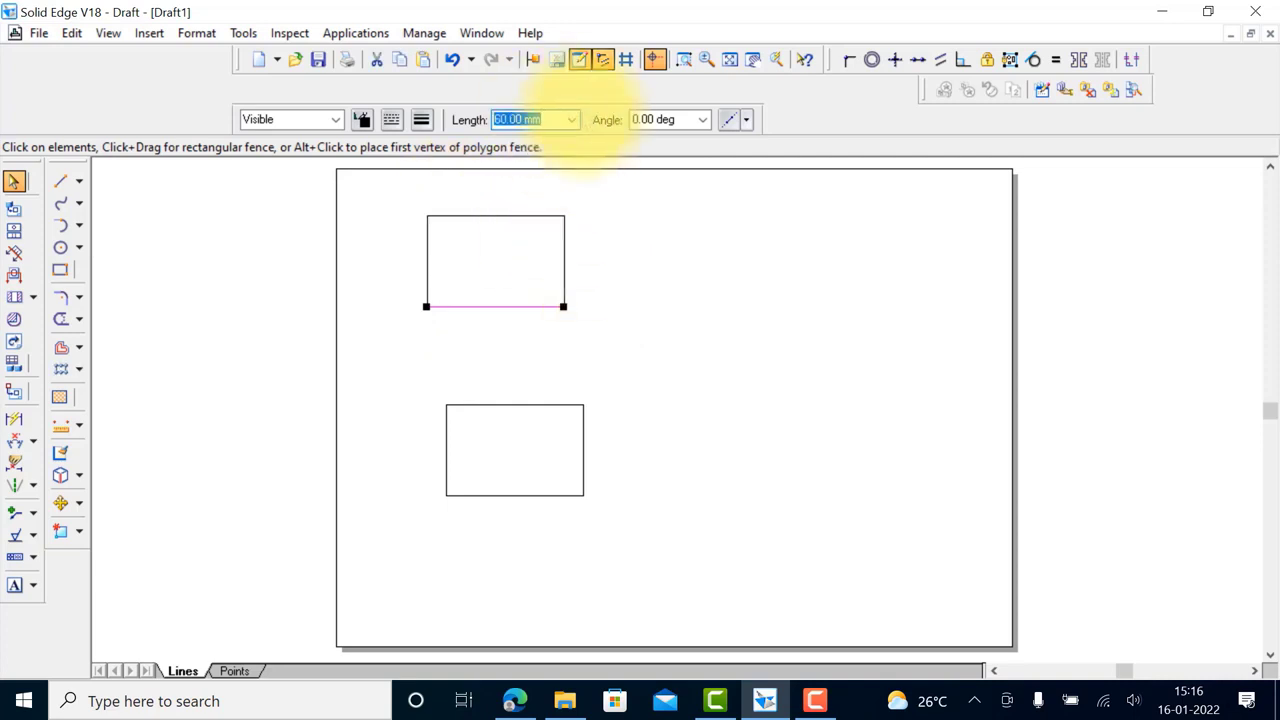
pyautogui.click(563, 262)
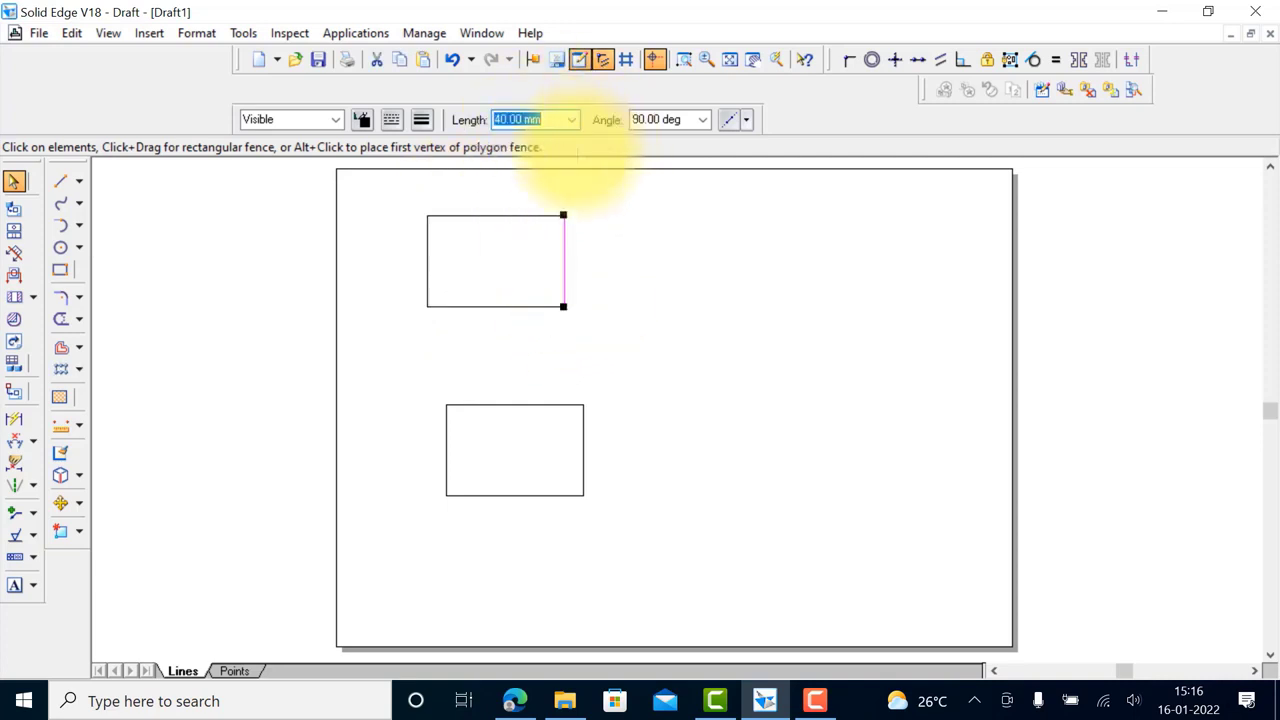
pyautogui.click(643, 357)
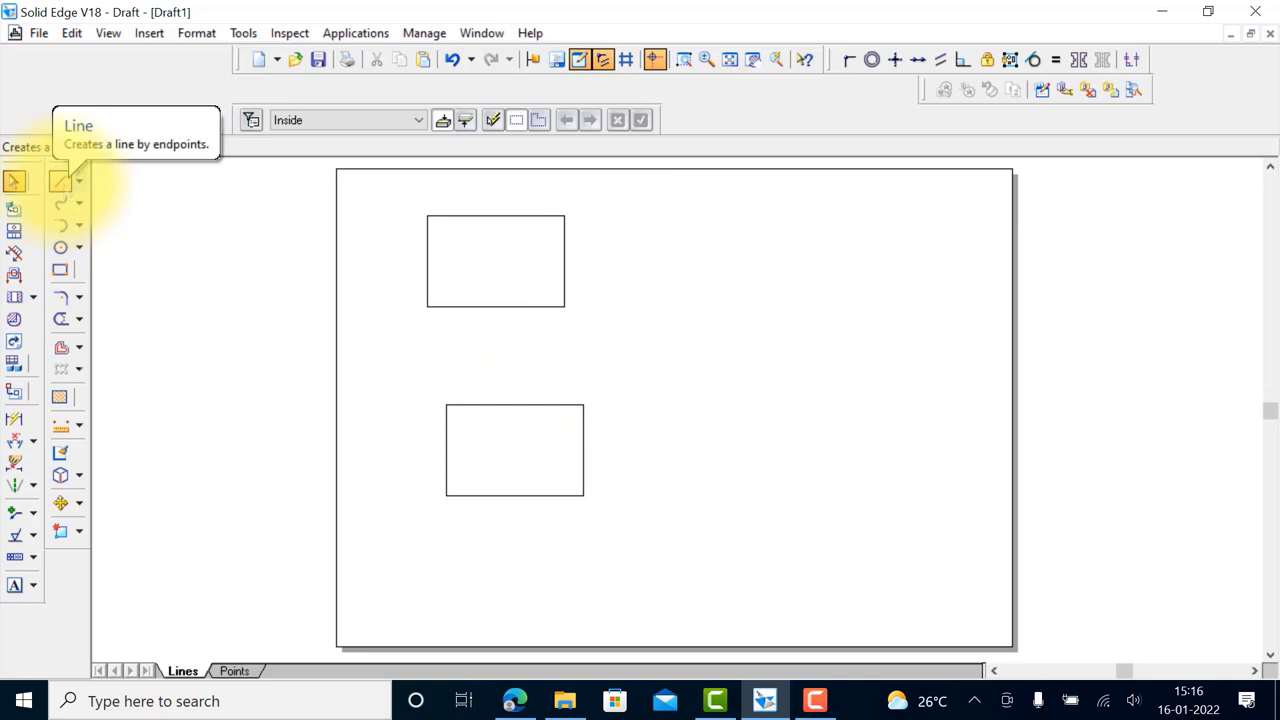
# Start a pentagon in the free area beside the rectangles with a base line 40 mm long at 0 degrees
pyautogui.click(60, 181)
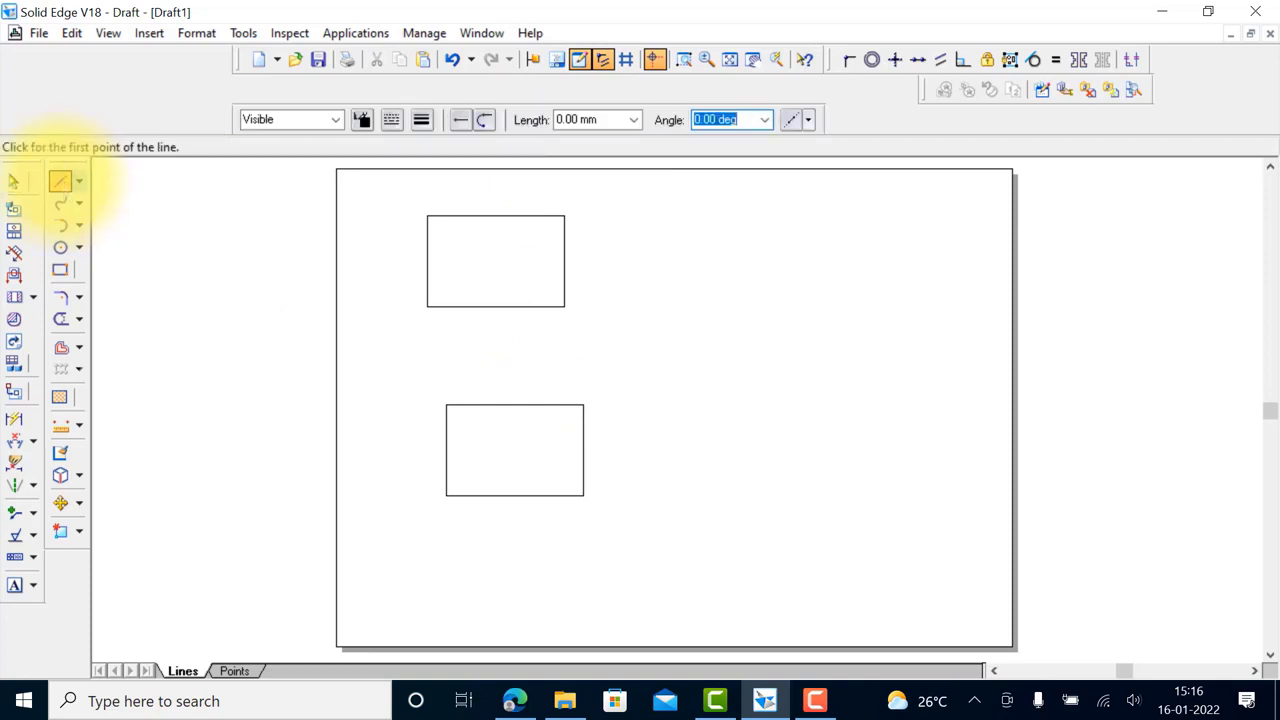
pyautogui.click(720, 451)
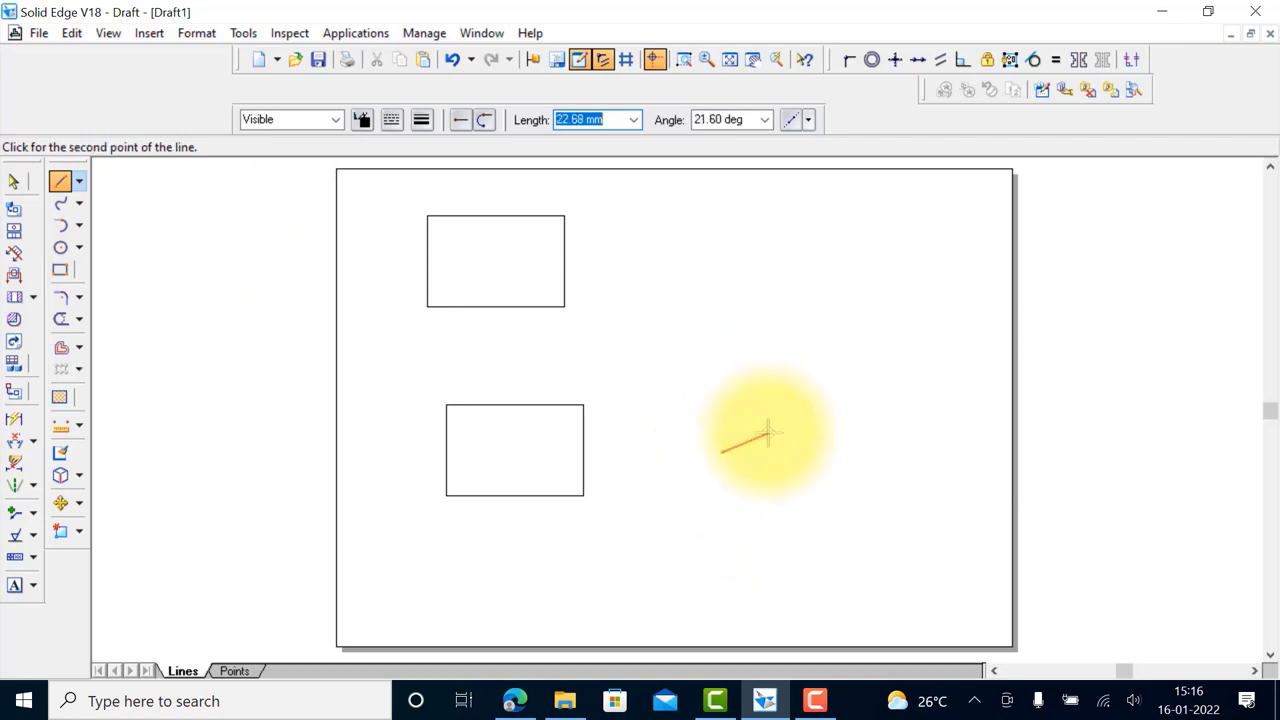
pyautogui.write('40')
pyautogui.press('Tab')
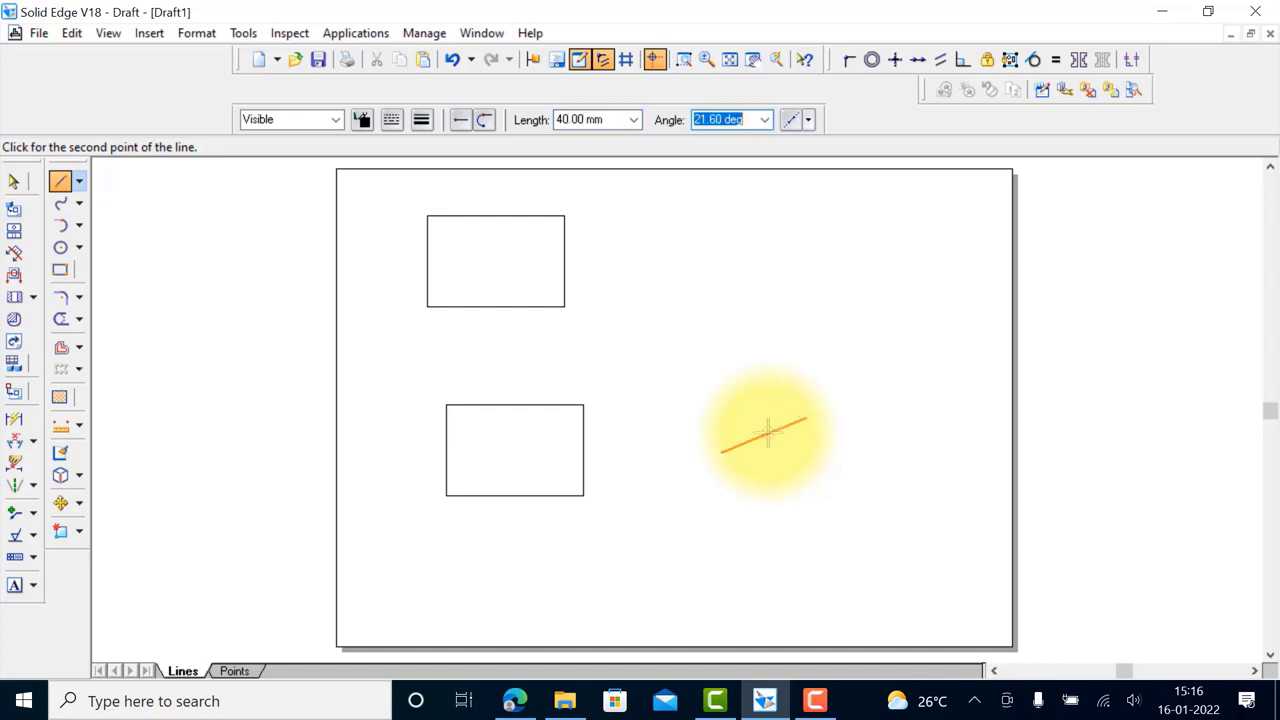
pyautogui.write('0')
pyautogui.press('Return')
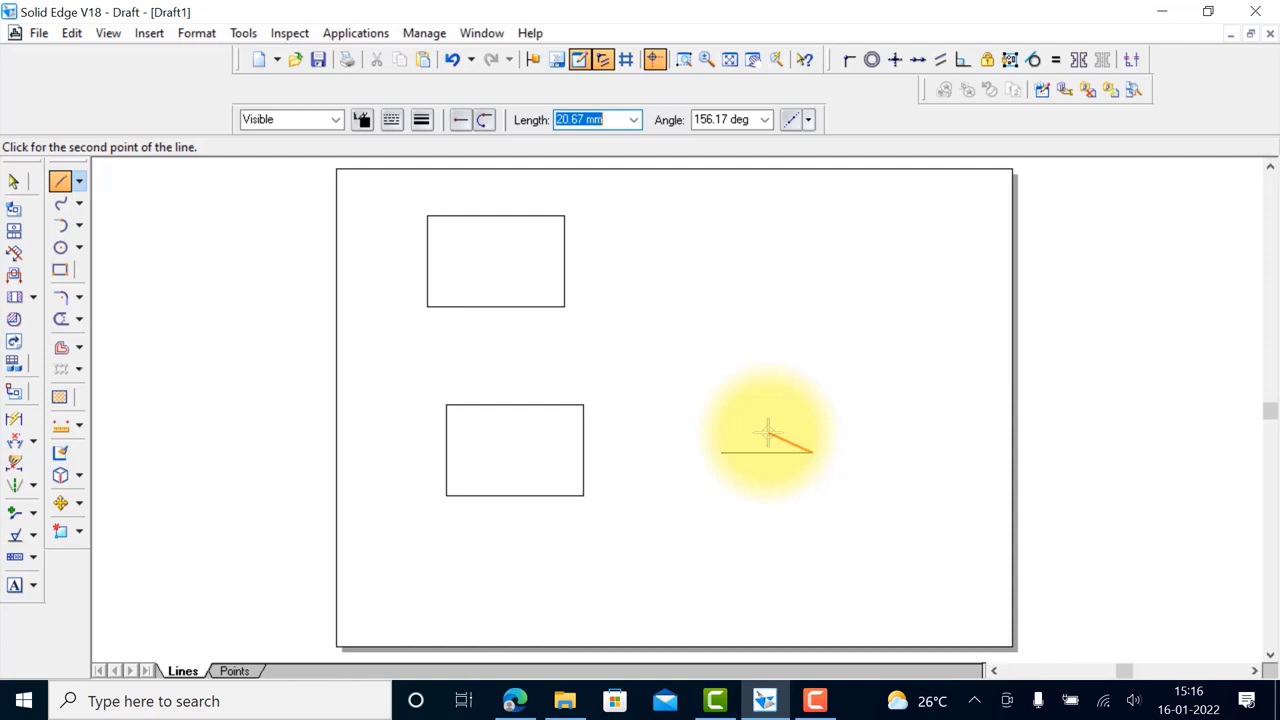
# Continue the pentagon from the base's right end with 40 mm lines at 72 and 144 degrees
pyautogui.write('40')
pyautogui.press('Tab')
pyautogui.write('72')
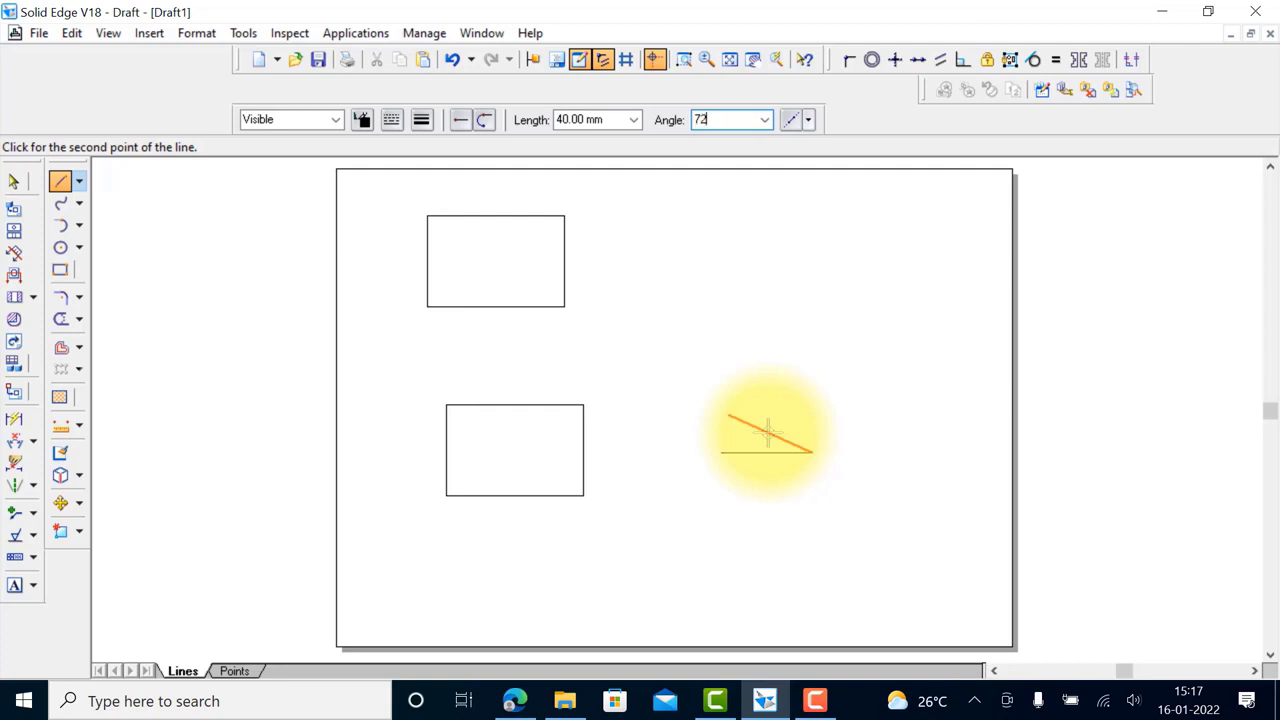
pyautogui.press('Return')
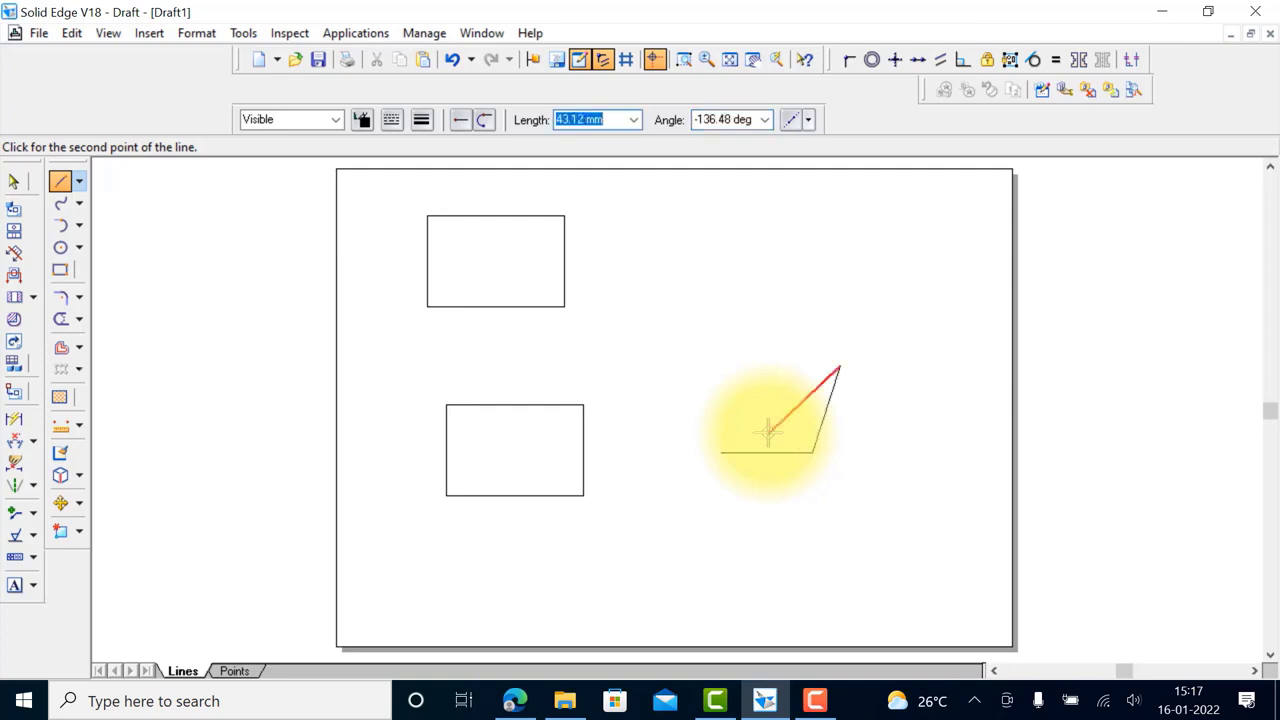
pyautogui.write('40')
pyautogui.press('Tab')
pyautogui.write('144')
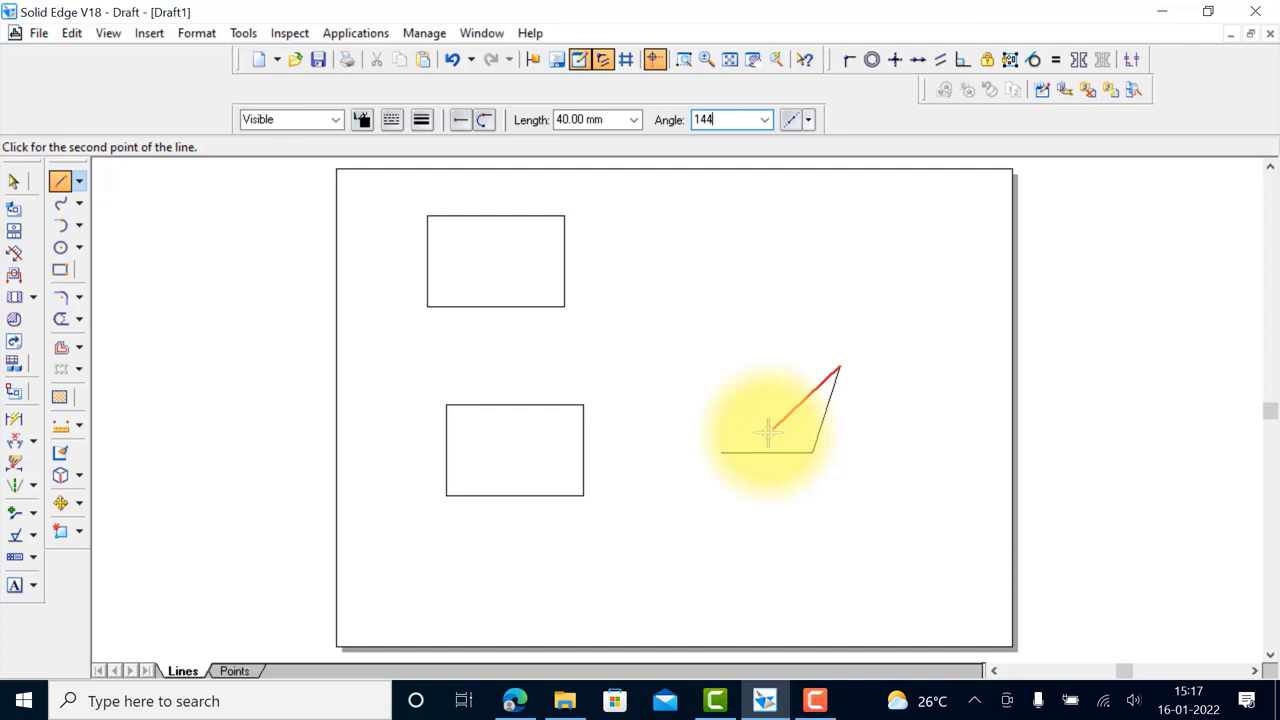
pyautogui.press('Return')
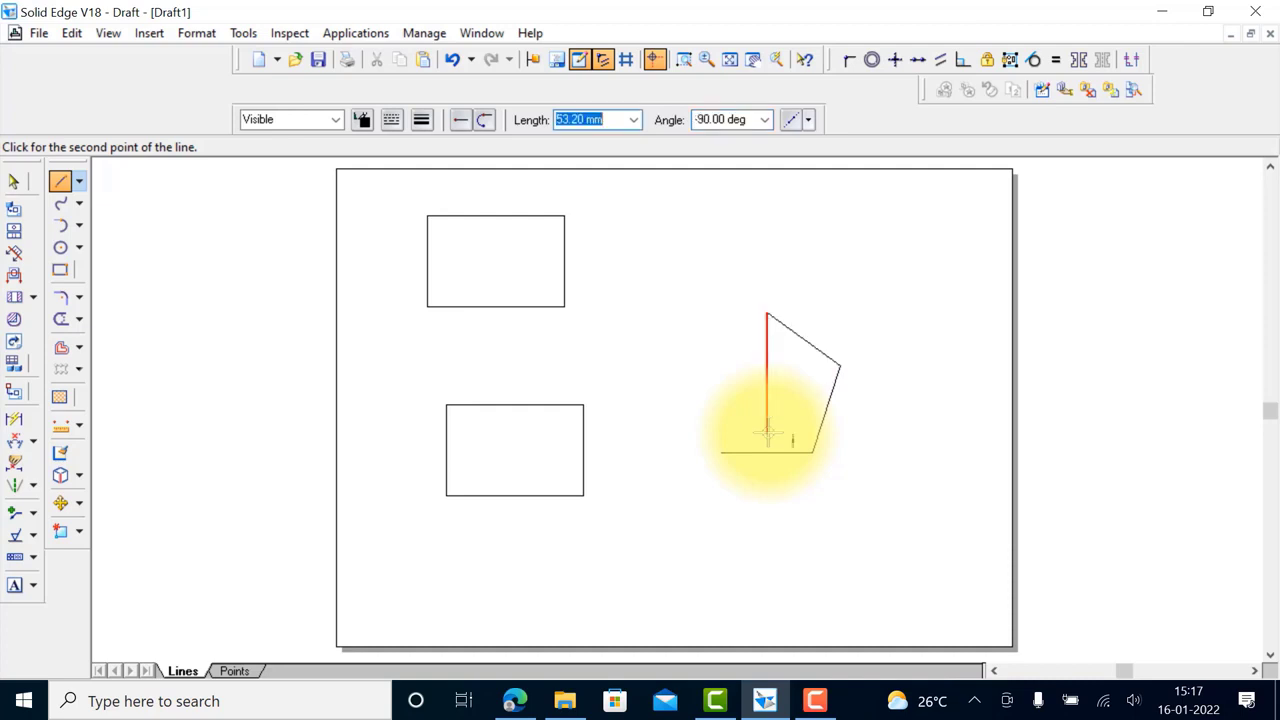
# Close the pentagon with 40 mm lines at 216 and 288 degrees
pyautogui.write('40')
pyautogui.press('Tab')
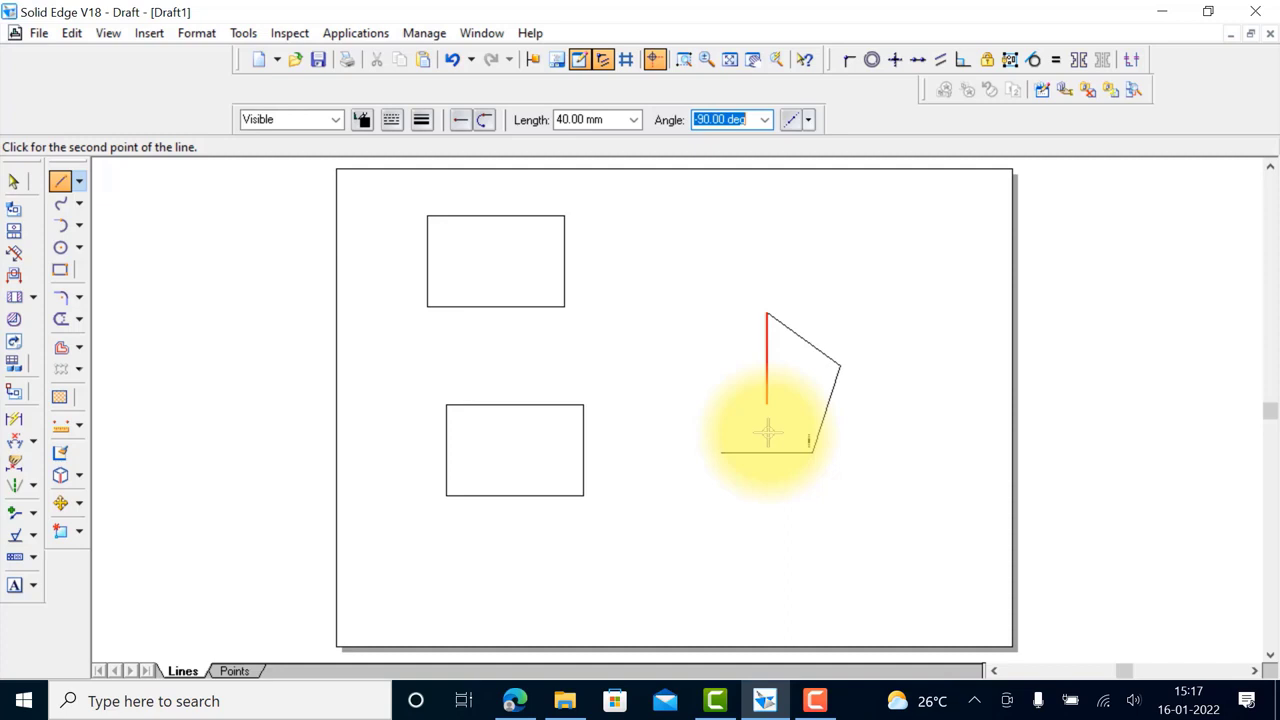
pyautogui.write('216')
pyautogui.press('Return')
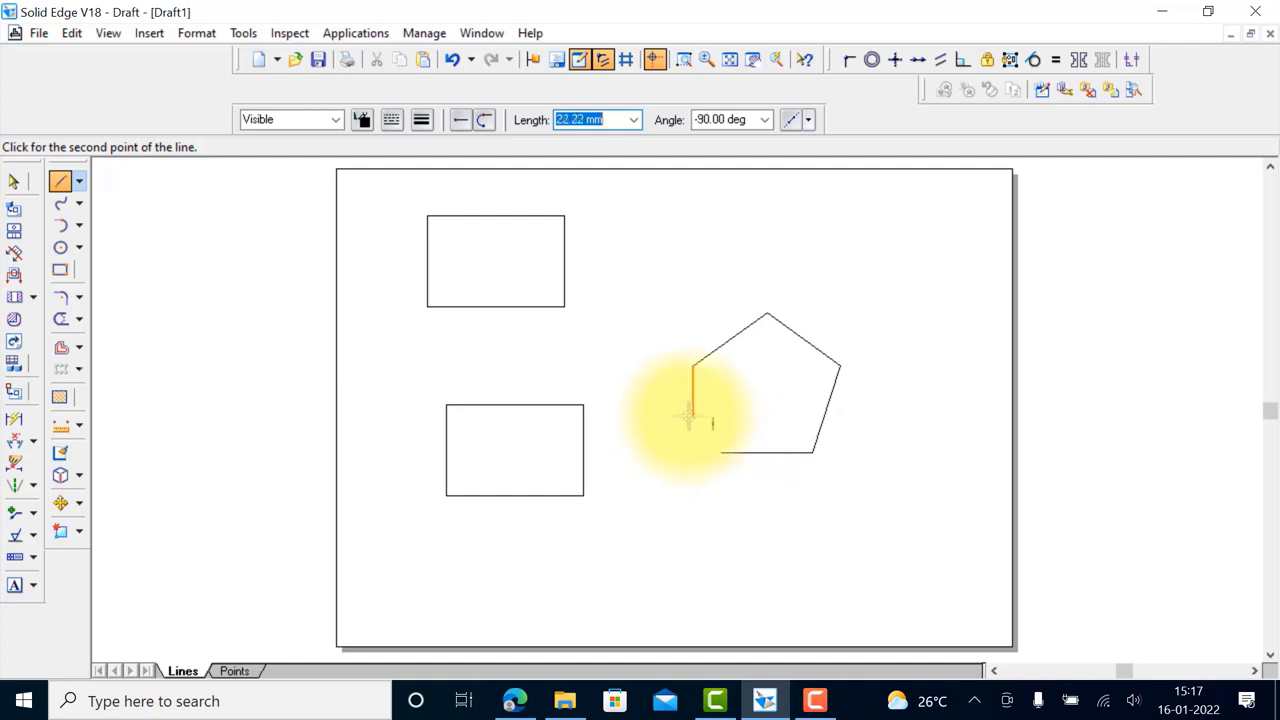
pyautogui.write('40')
pyautogui.press('Tab')
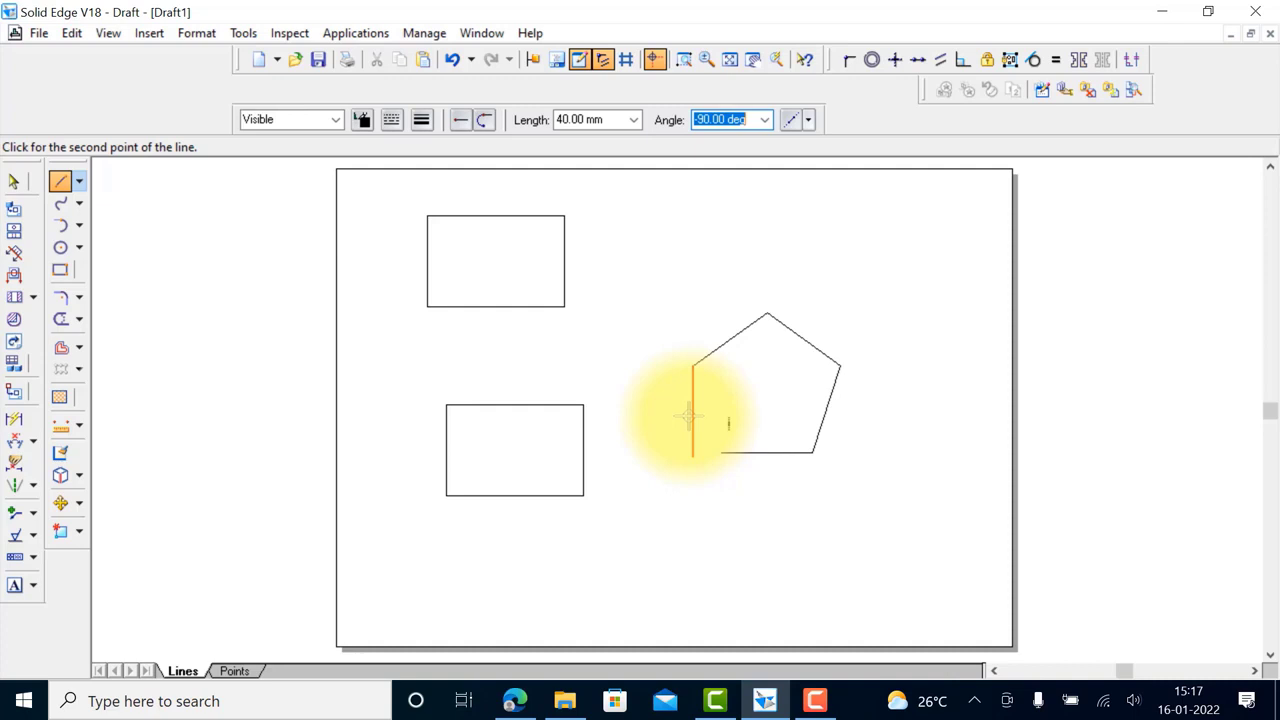
pyautogui.write('288')
pyautogui.press('Return')
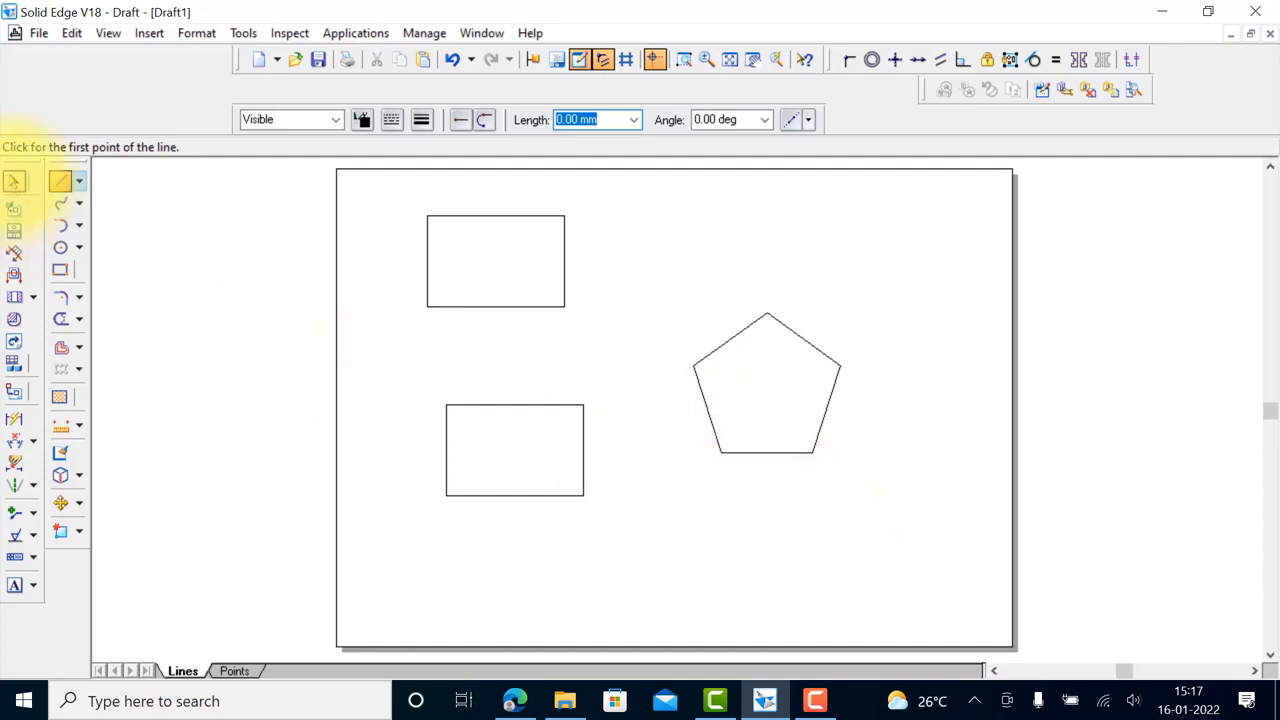
# Select the whole pentagon and move it up to the upper part of the sheet, beside the upper rectangle
pyautogui.click(14, 181)
pyautogui.moveTo(682, 306); pyautogui.dragTo(855, 488)
pyautogui.moveTo(772, 457); pyautogui.dragTo(790, 345)
pyautogui.click(14, 181)
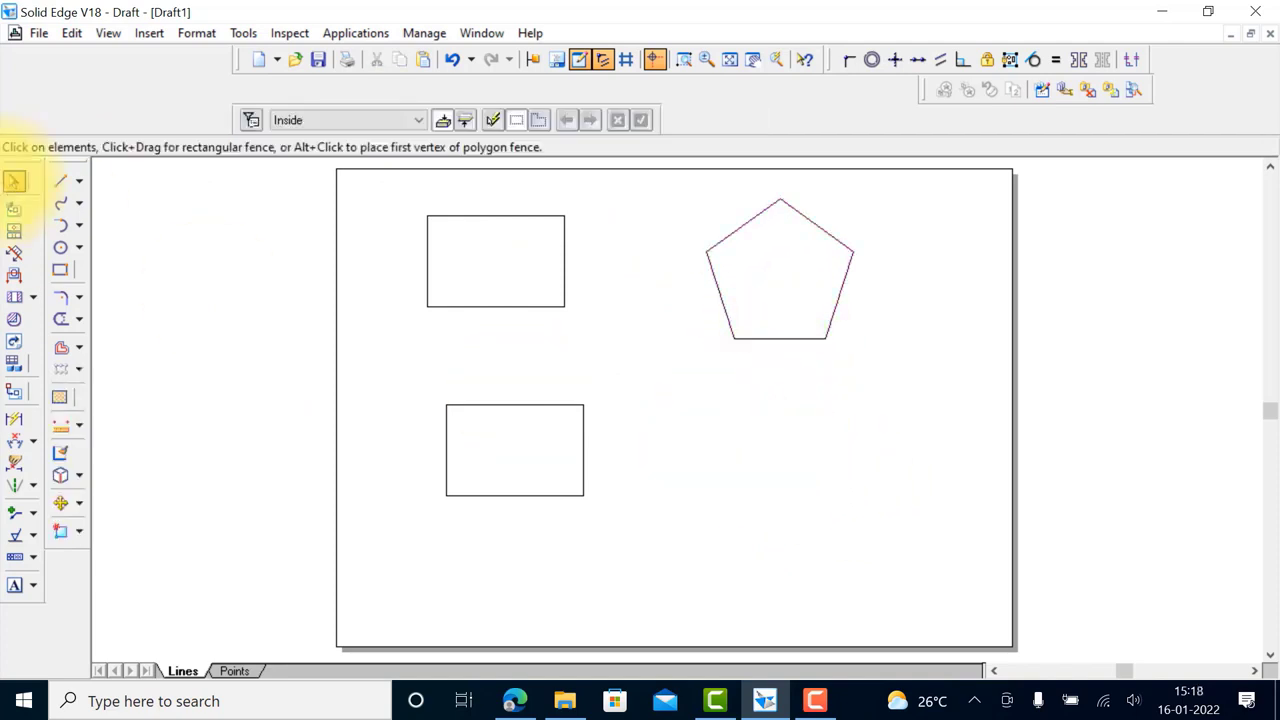
# Start another polygon below the pentagon, near the sheet's lower edge, with a base line 40 mm long at 0 degrees
pyautogui.click(60, 181)
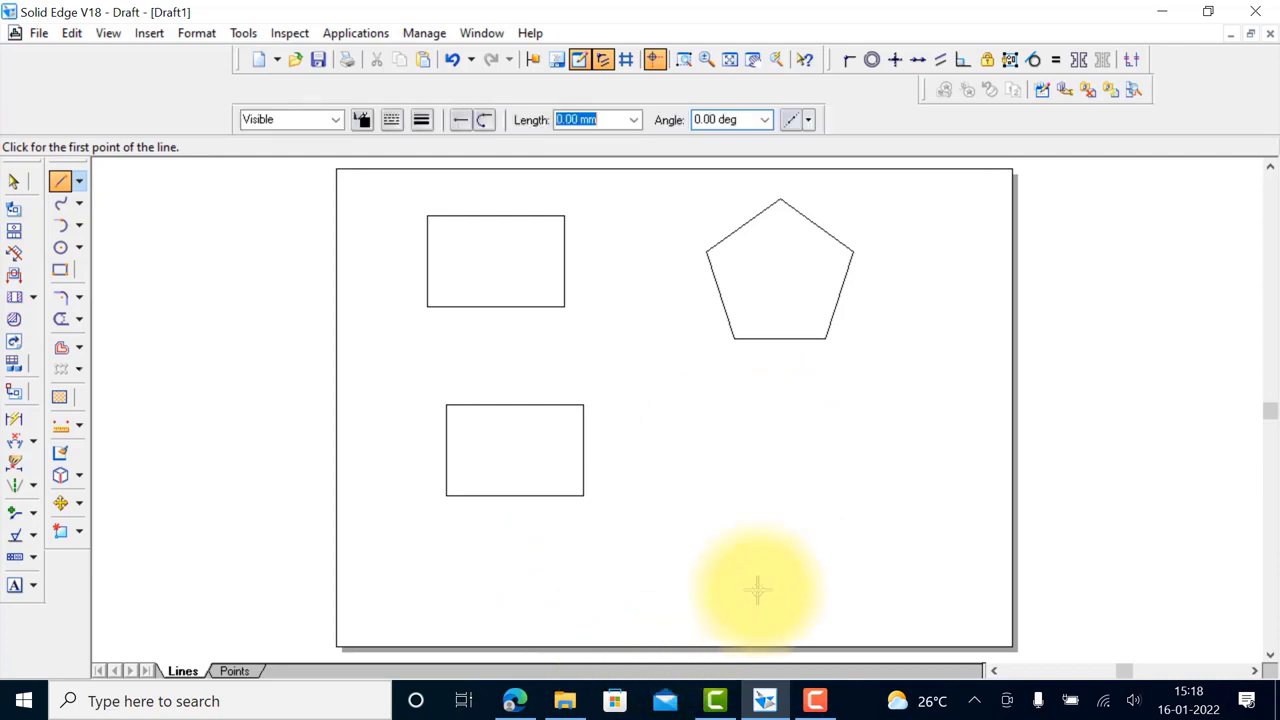
pyautogui.click(748, 557)
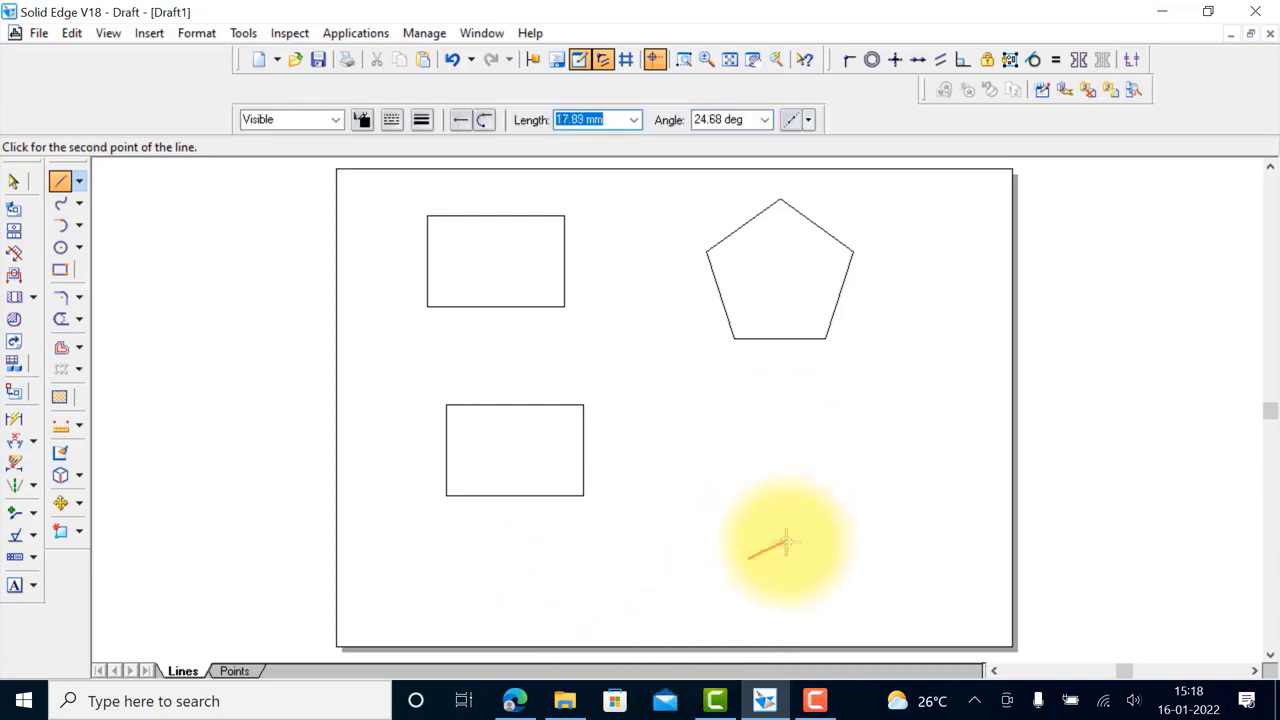
pyautogui.write('40')
pyautogui.press('Tab')
pyautogui.write('0')
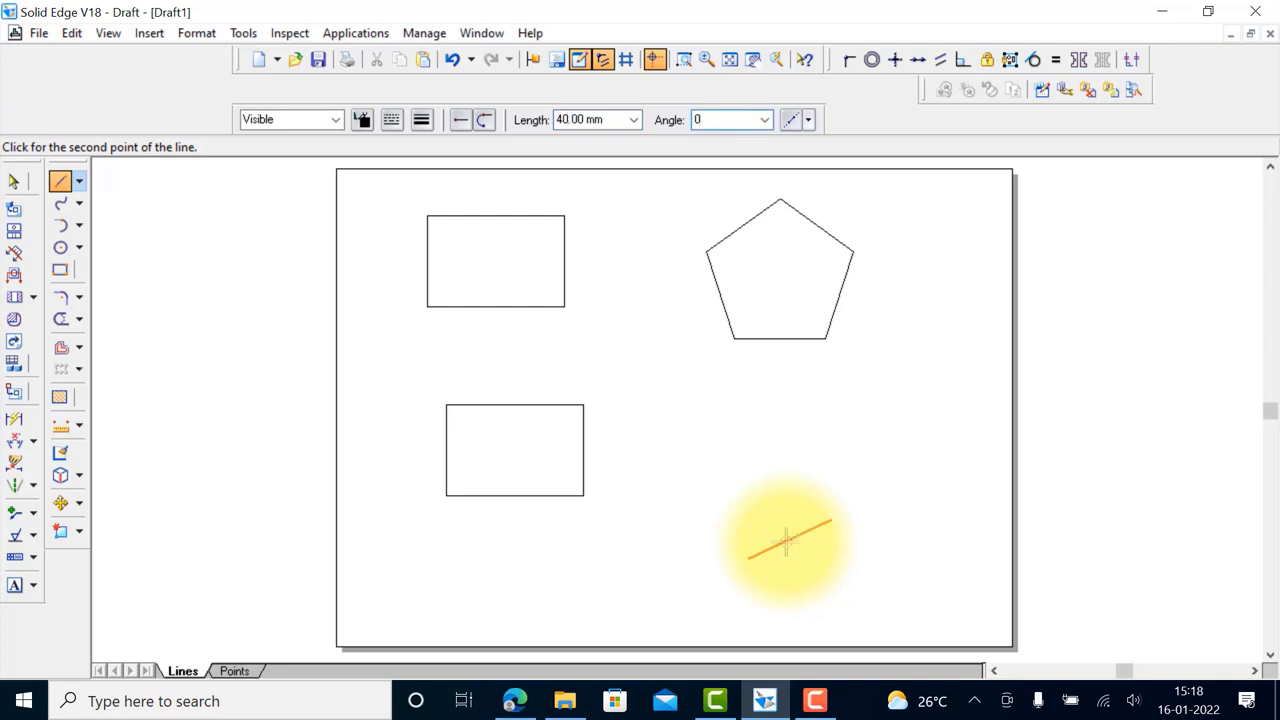
pyautogui.press('Return')
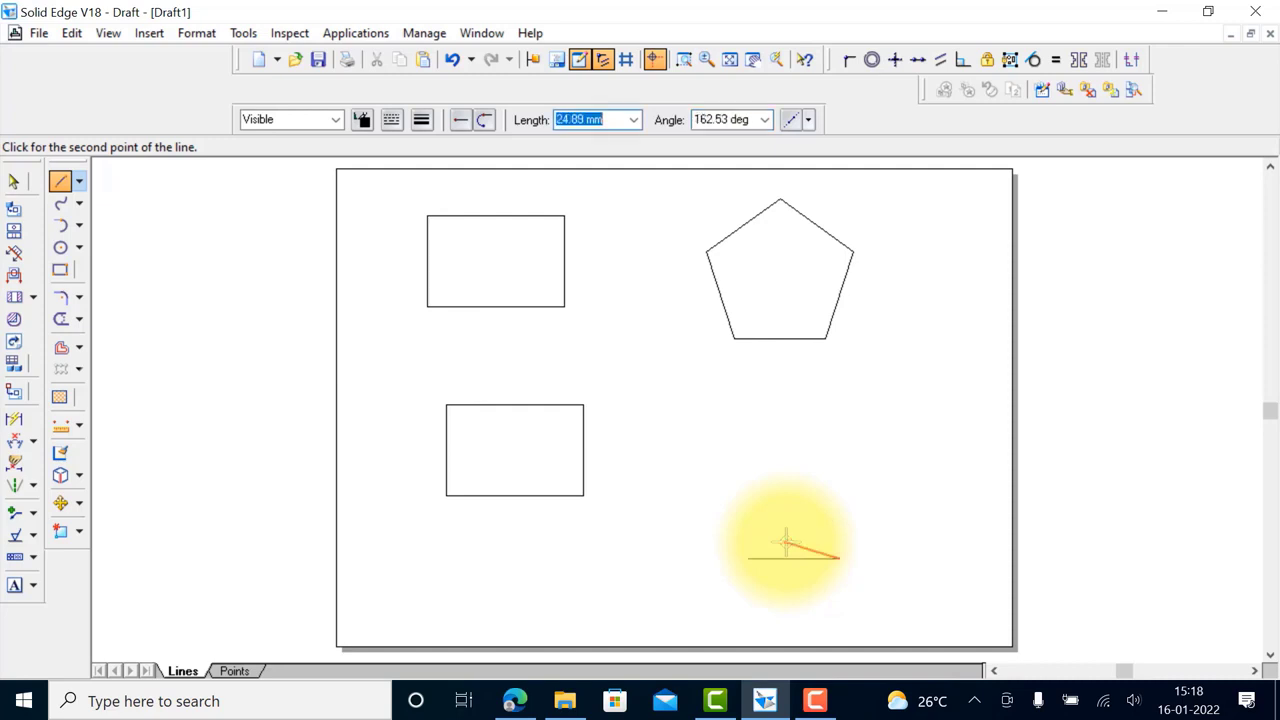
# Continue from the new base's right end with a line 40 mm long at 60 degrees
pyautogui.write('40')
pyautogui.press('Tab')
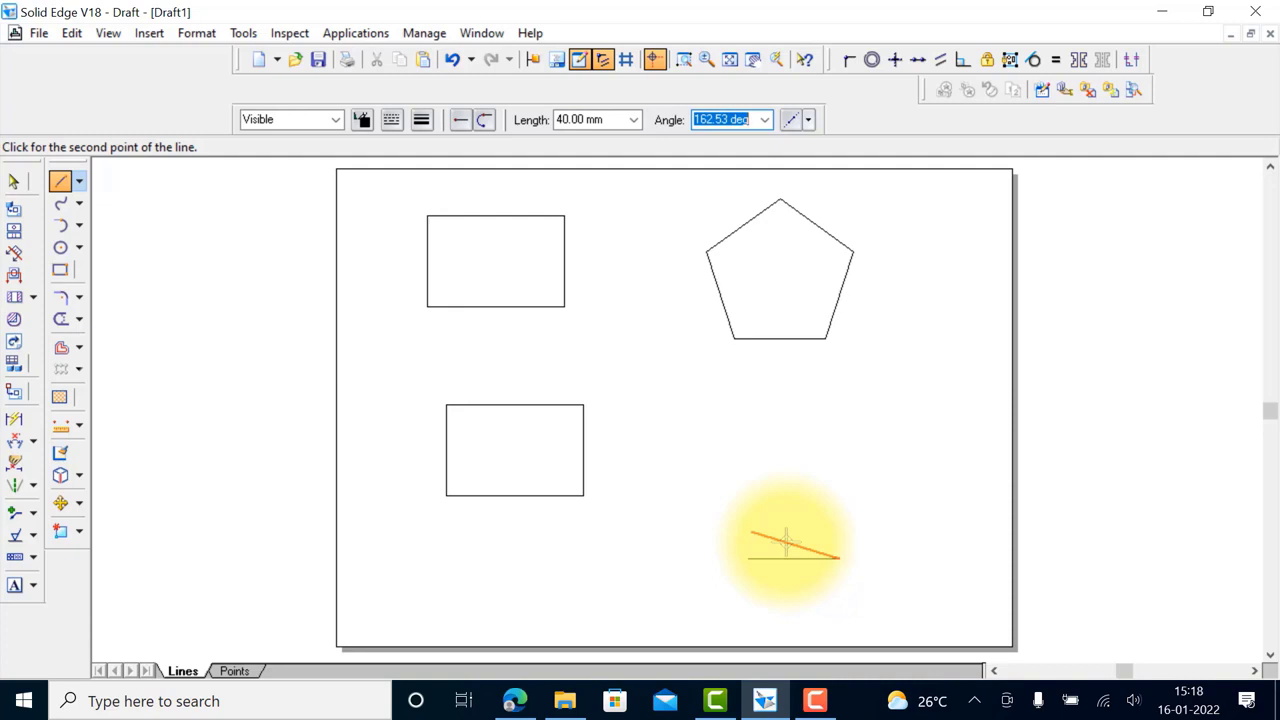
pyautogui.write('60')
pyautogui.press('Return')
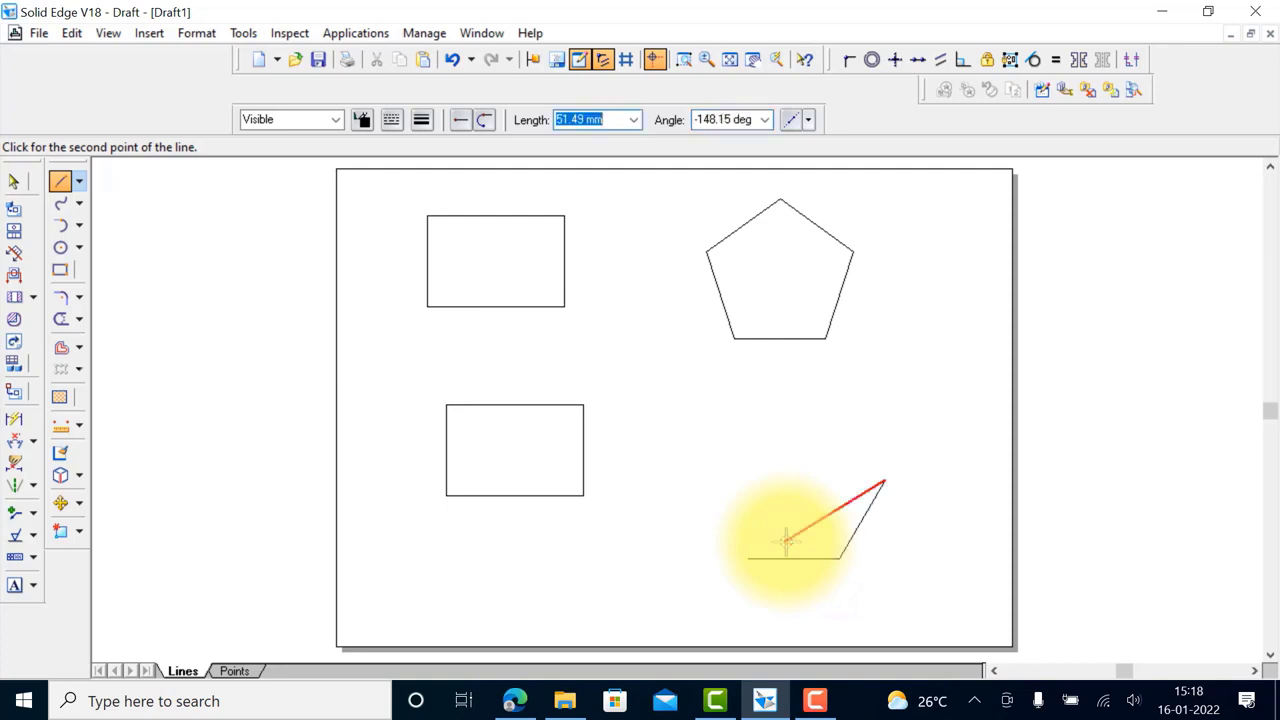
# Continue the lower polygon with two 40 mm lines at 120 and 180 degrees
pyautogui.write('40')
pyautogui.press('Tab')
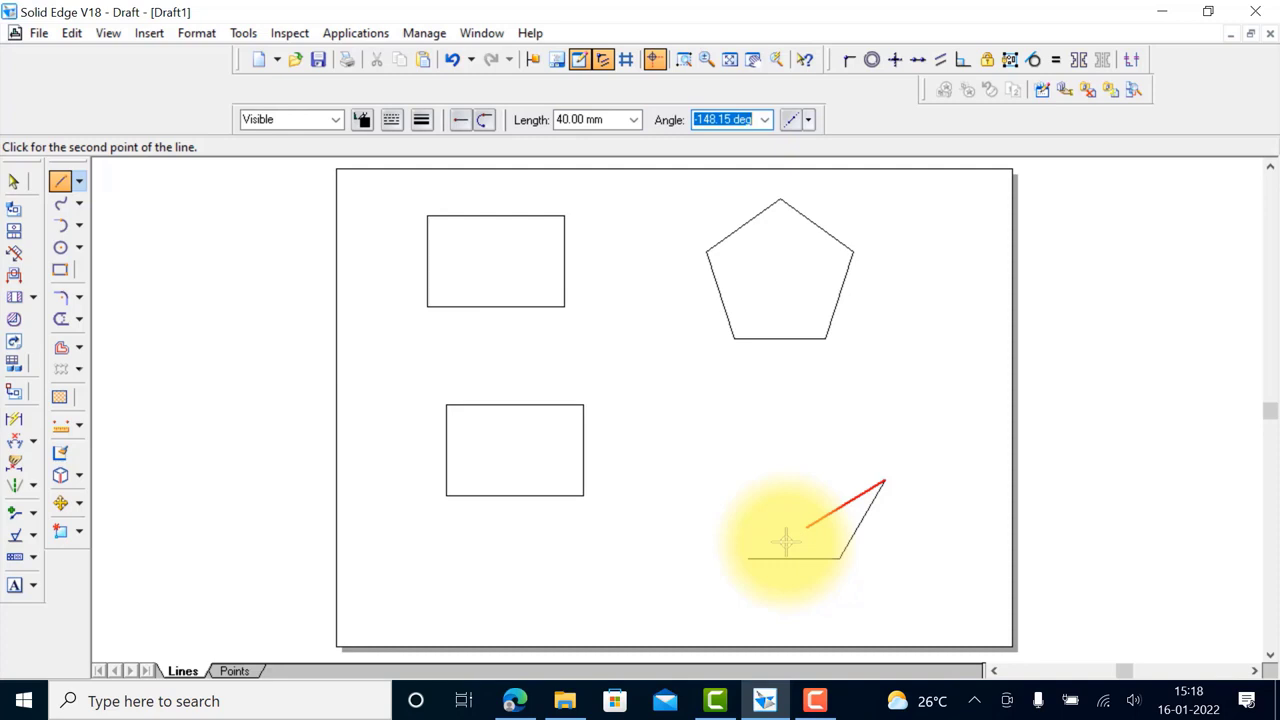
pyautogui.write('120')
pyautogui.press('Return')
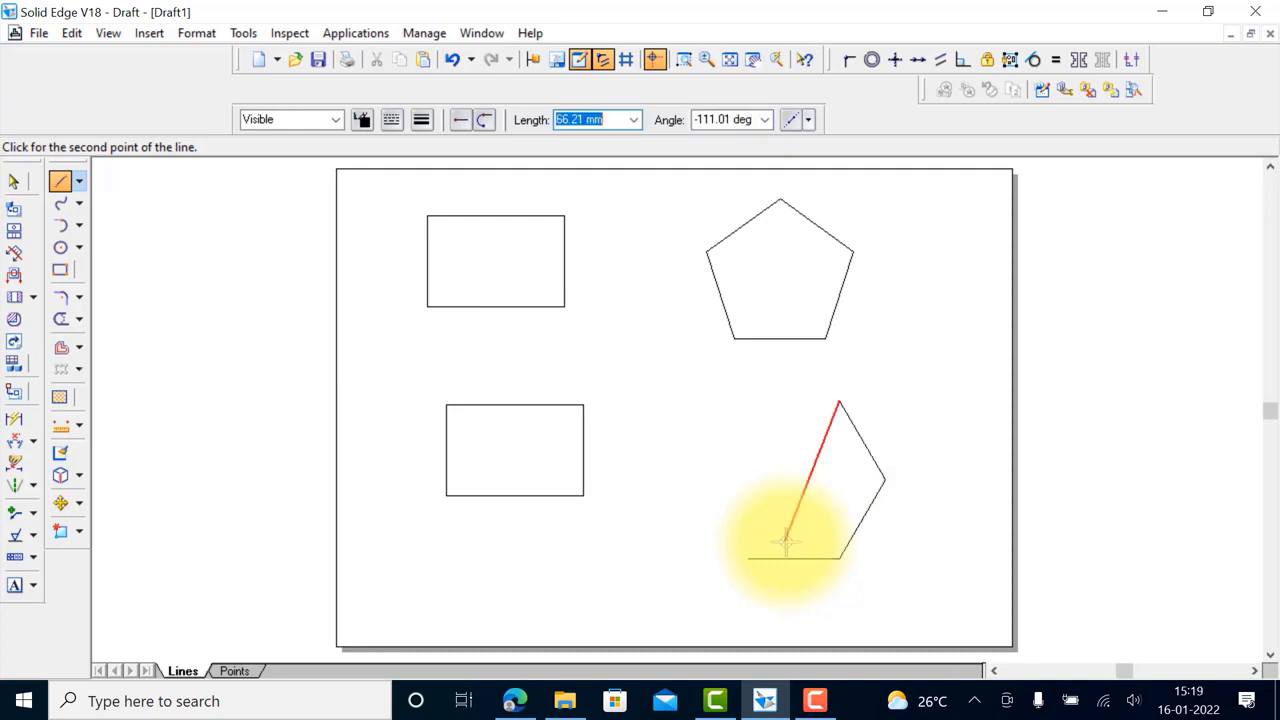
pyautogui.write('40')
pyautogui.press('Tab')
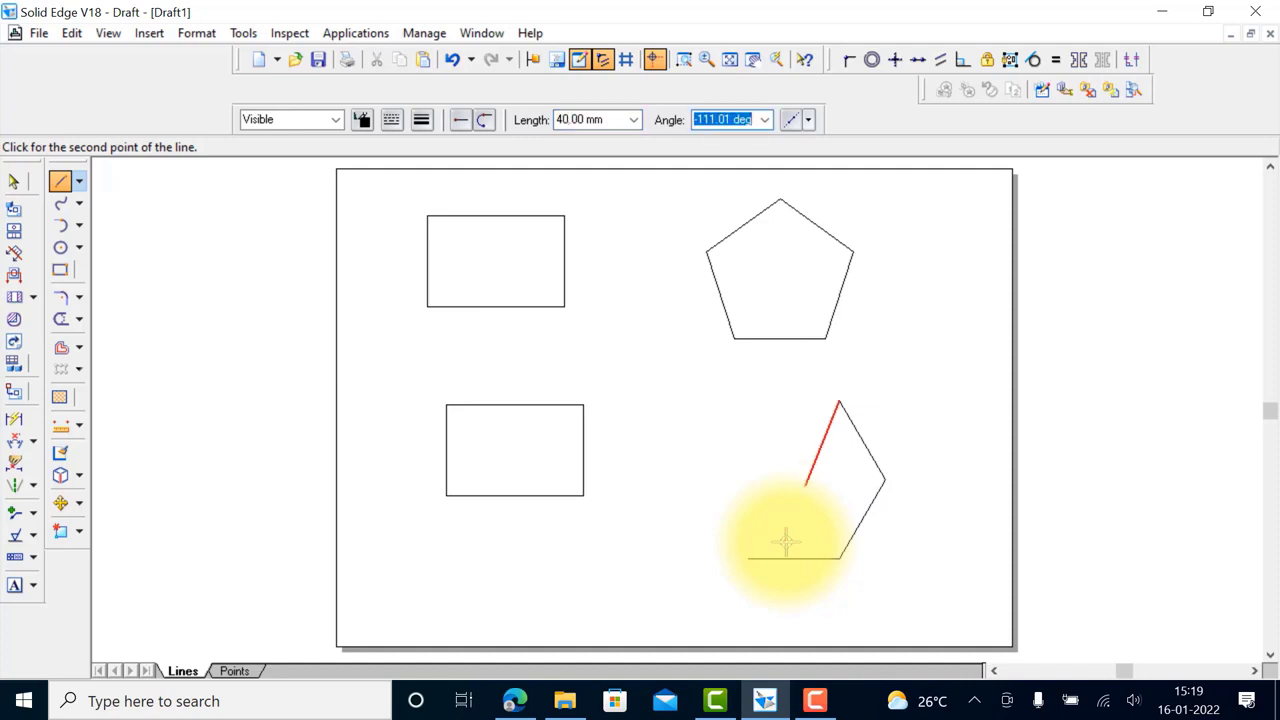
pyautogui.write('180')
pyautogui.press('Return')
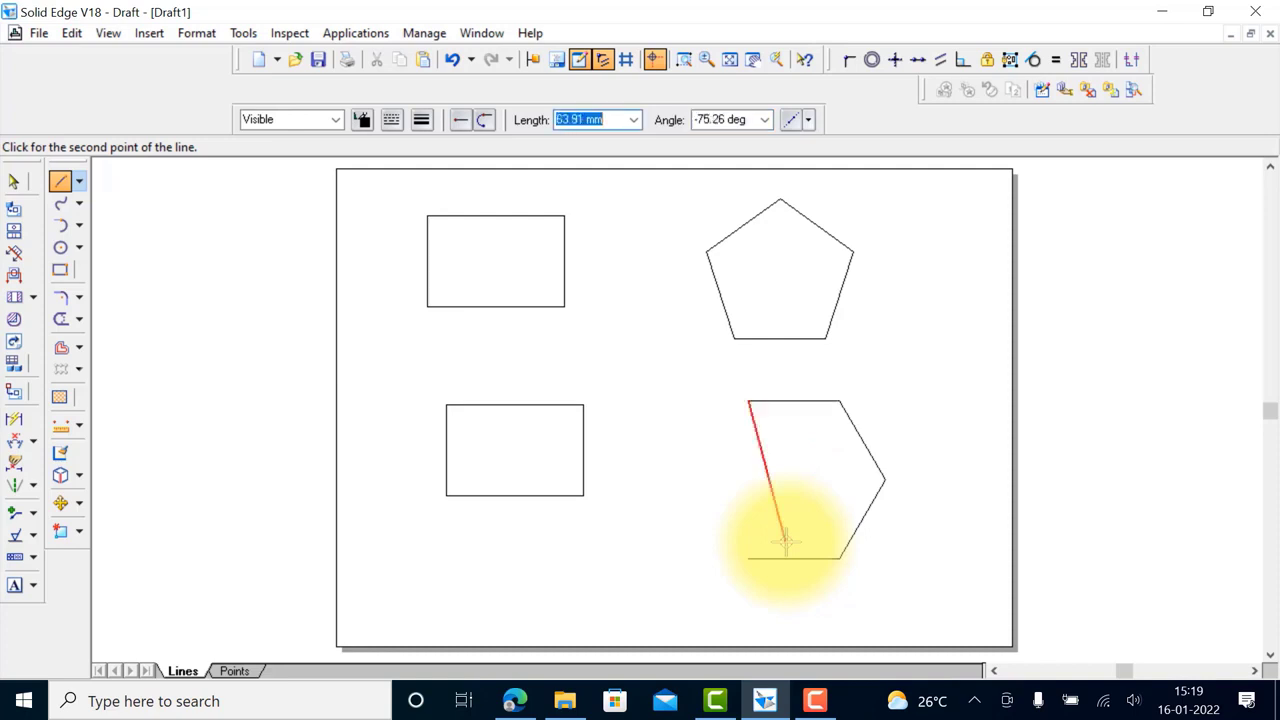
# Close the hexagon with 40 mm lines at 240 and 300 degrees
pyautogui.write('40')
pyautogui.press('Tab')
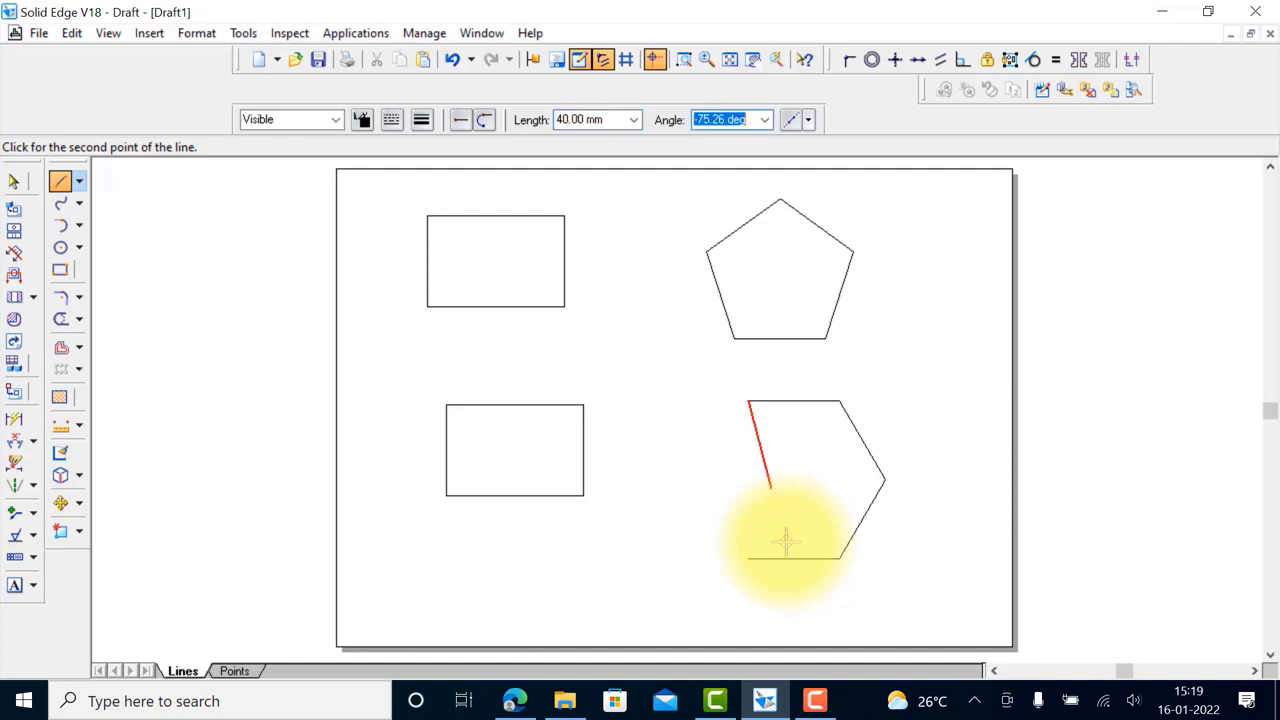
pyautogui.write('240')
pyautogui.press('Return')
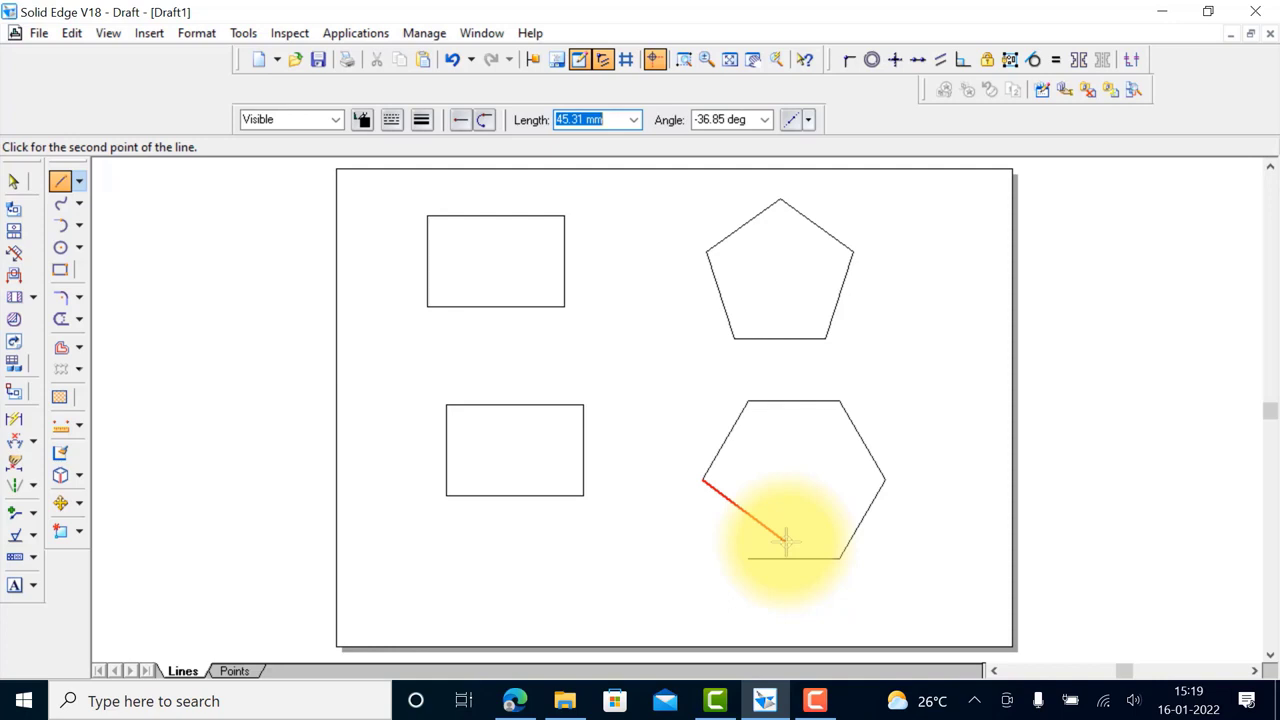
pyautogui.write('40')
pyautogui.press('Tab')
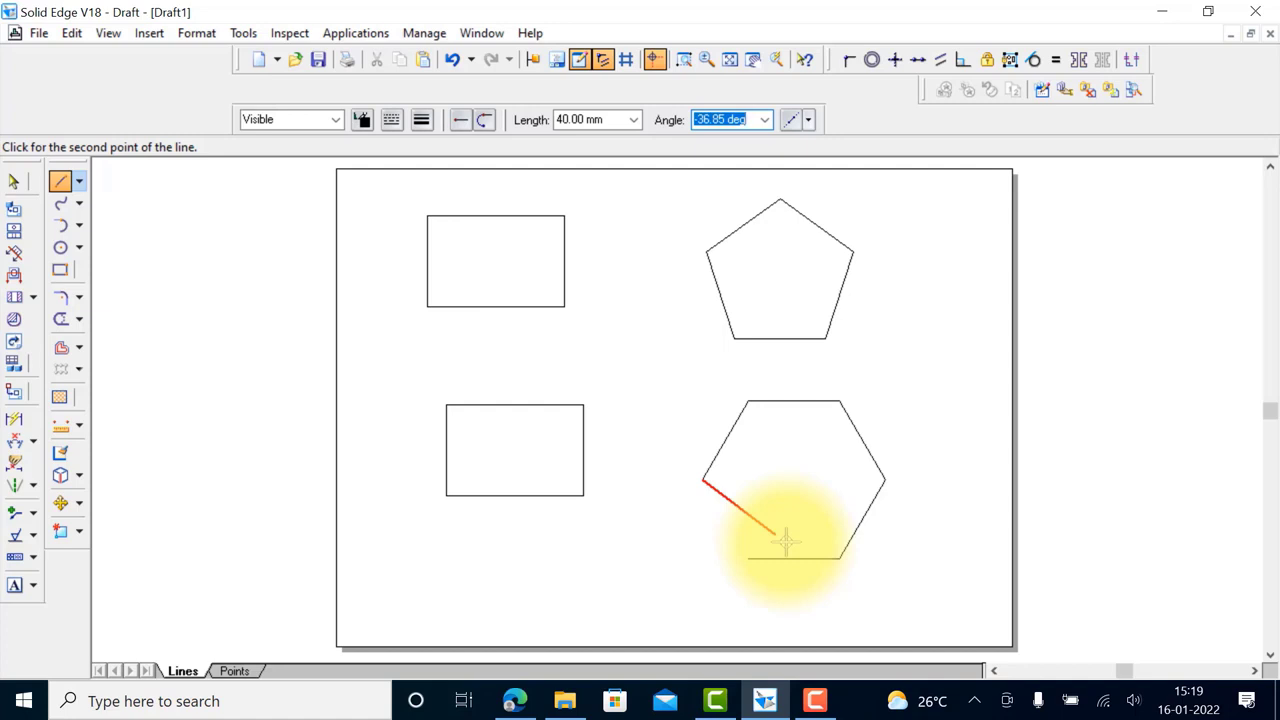
pyautogui.write('300')
pyautogui.press('Return')
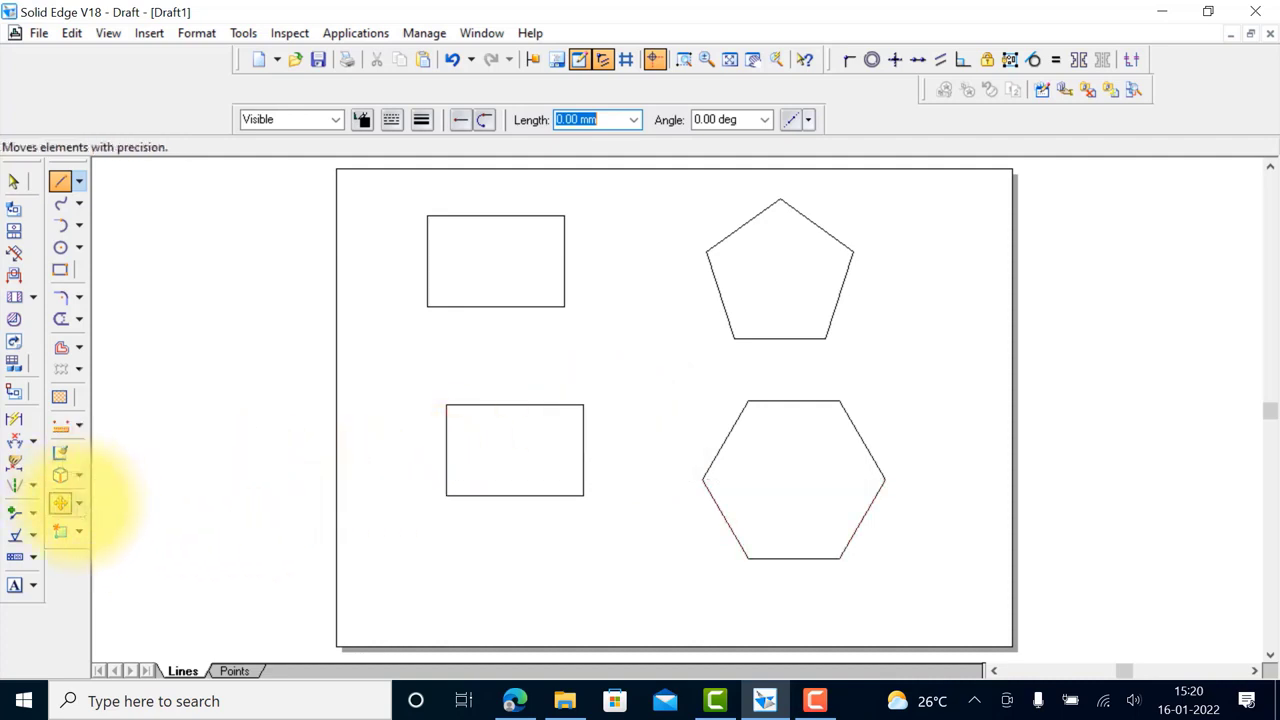
# Rotate the whole pentagon about its base's right end until the side rising from there is vertical, then check that side's angle
pyautogui.click(79, 504)
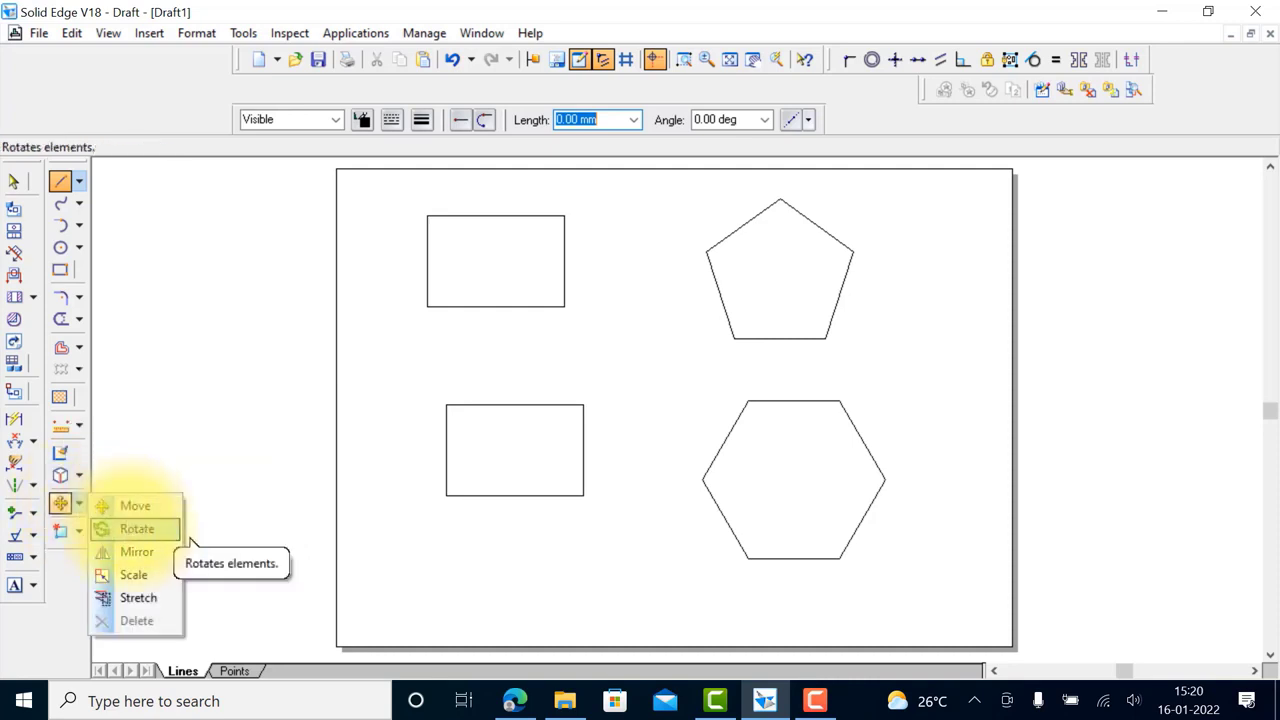
pyautogui.click(137, 528)
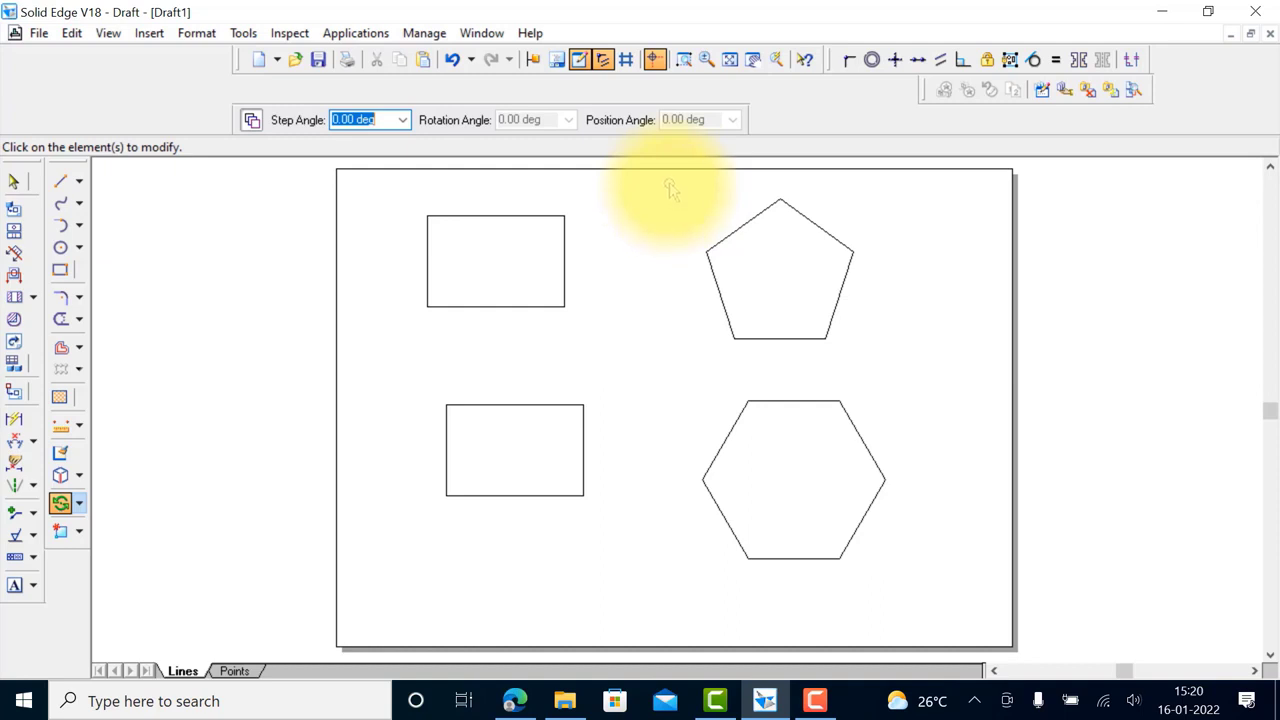
pyautogui.moveTo(665, 183); pyautogui.dragTo(907, 379)
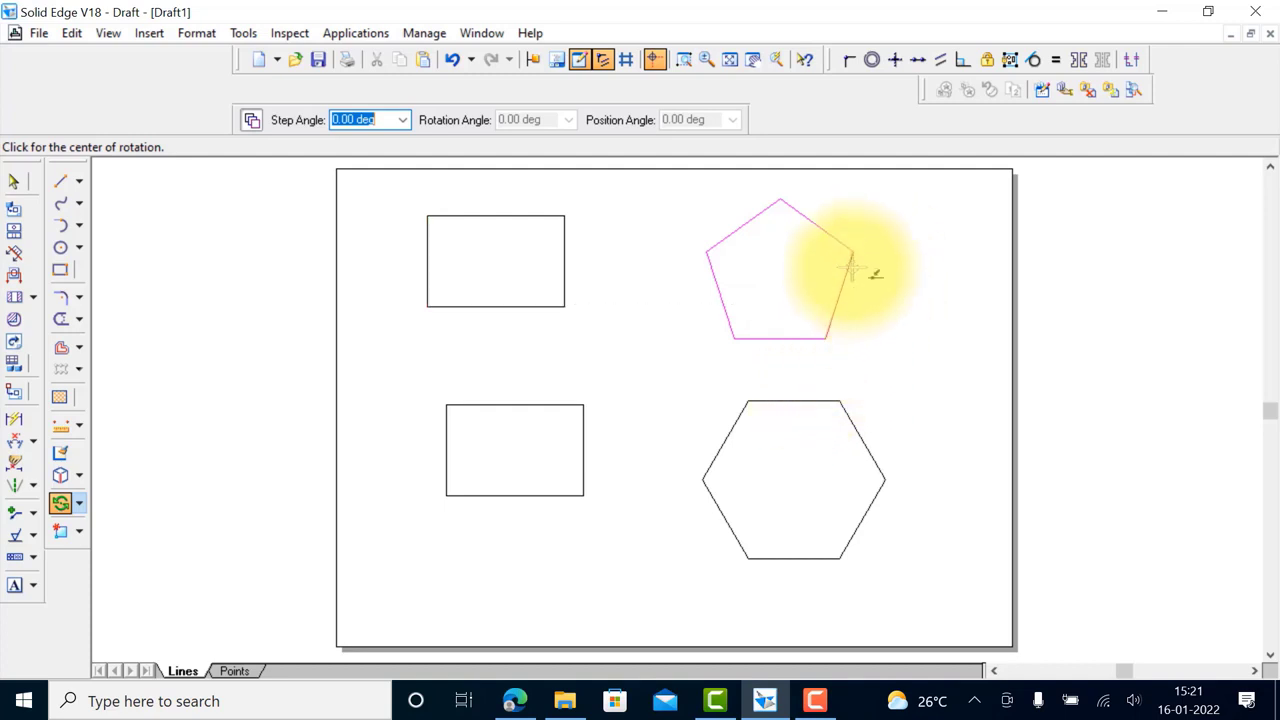
pyautogui.click(826, 341)
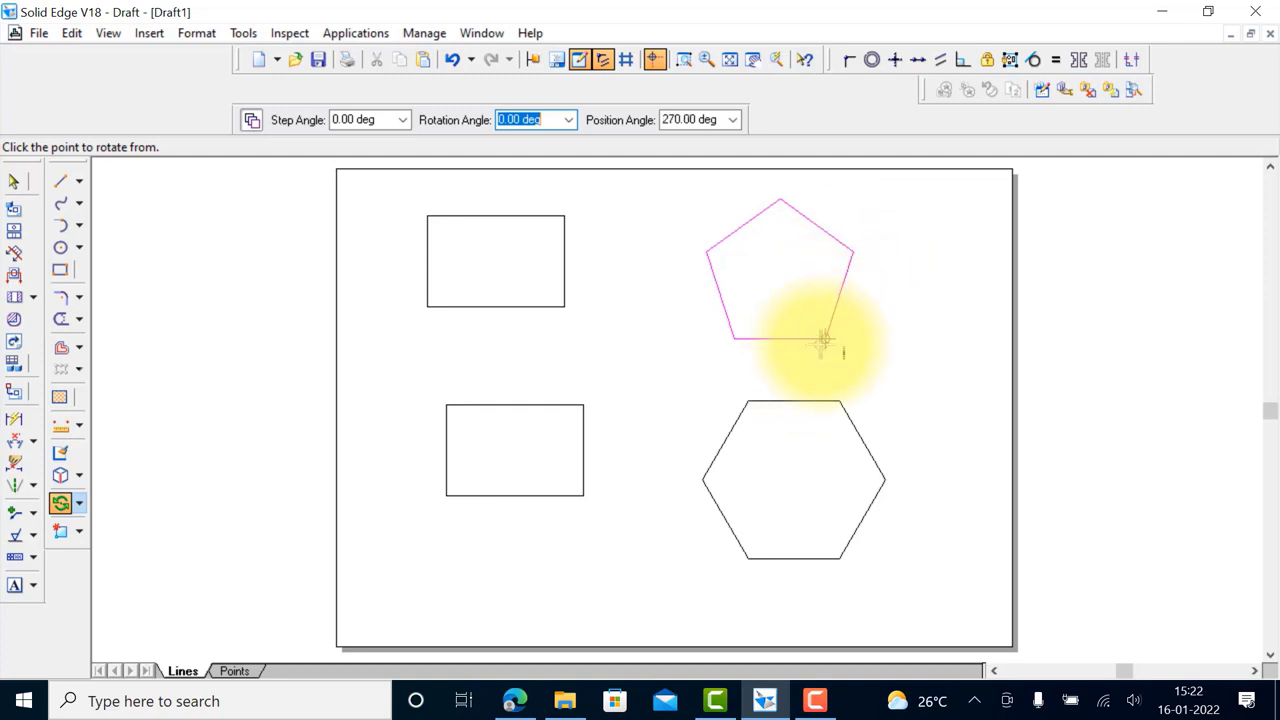
pyautogui.click(853, 254)
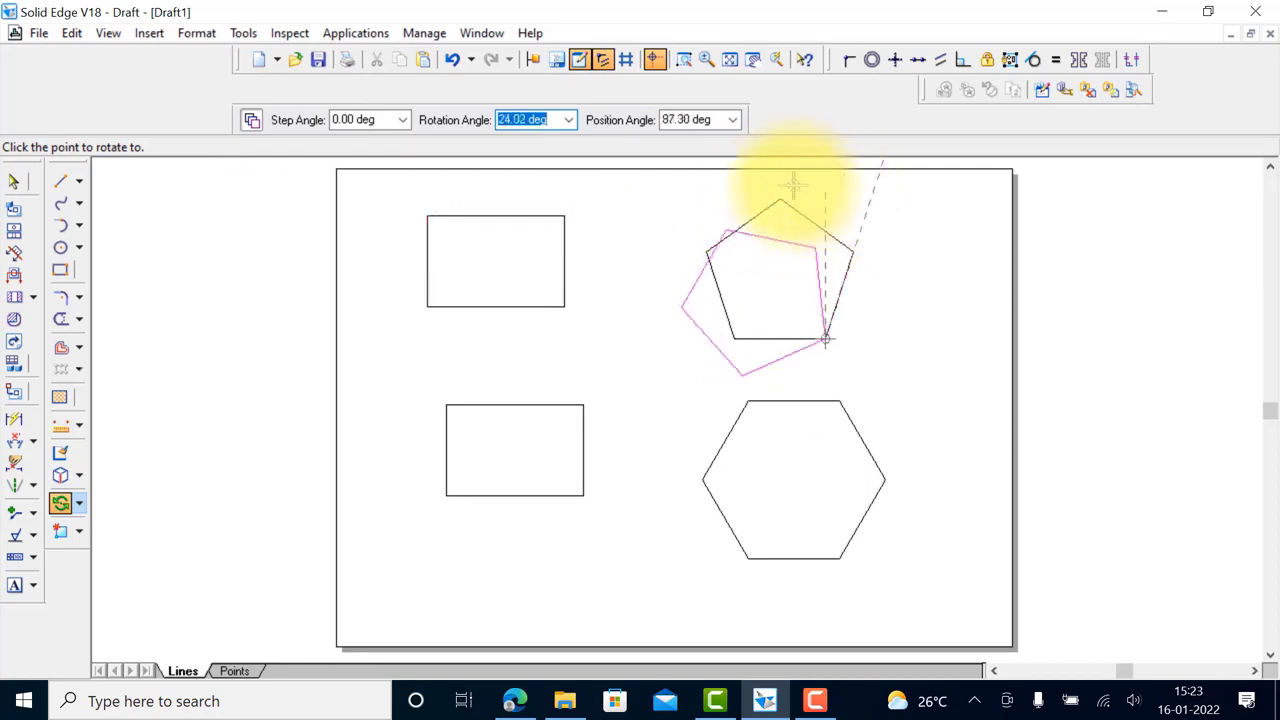
pyautogui.click(251, 119)
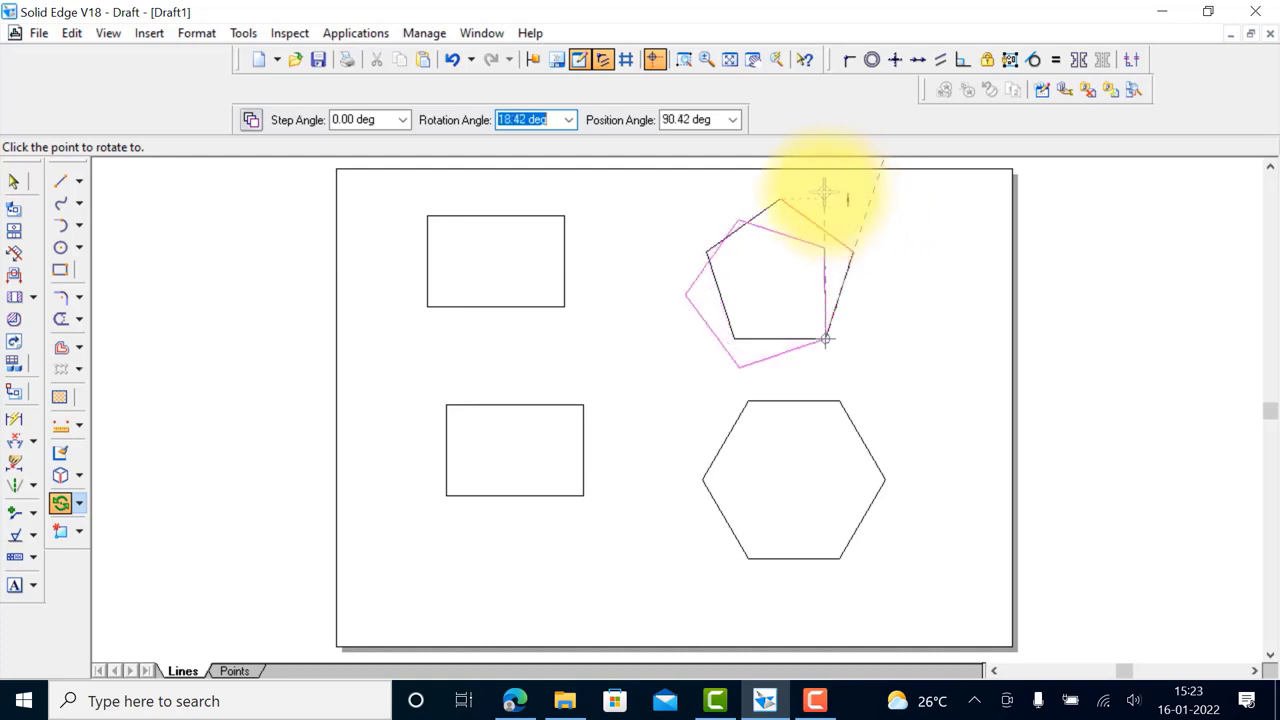
pyautogui.click(824, 193)
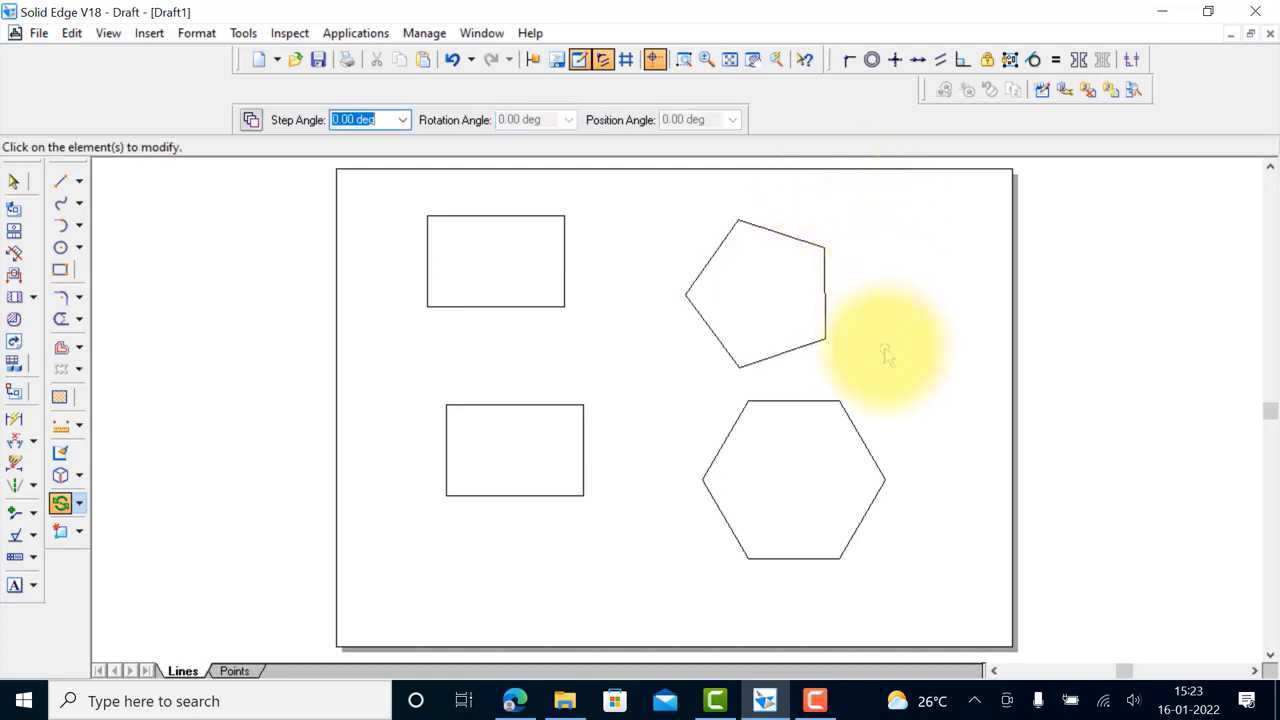
pyautogui.press('Escape')
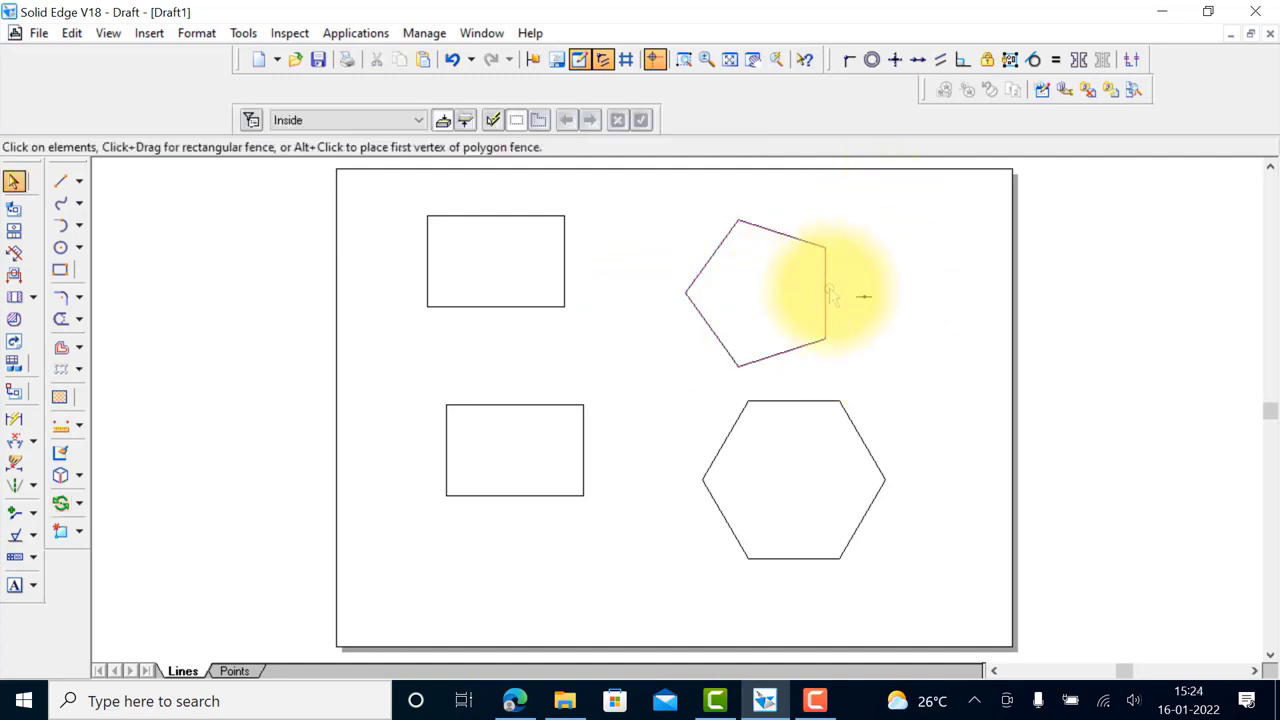
pyautogui.click(826, 292)
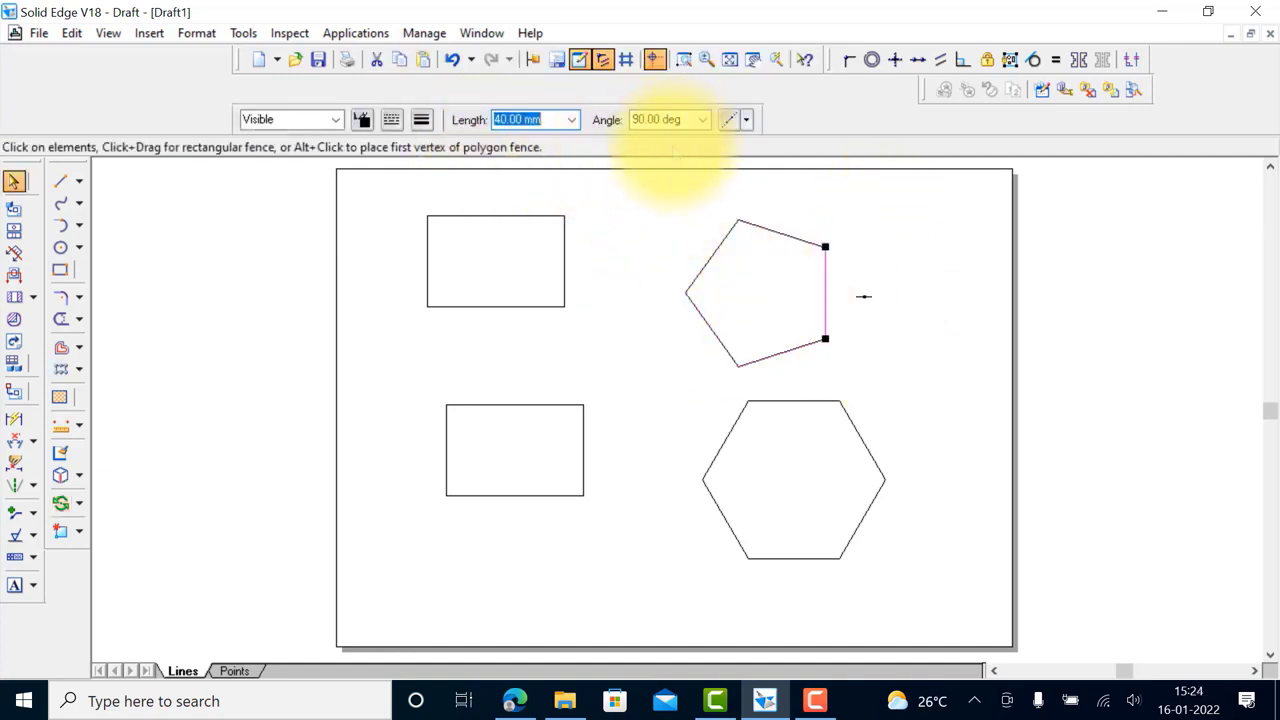
pyautogui.click(895, 342)
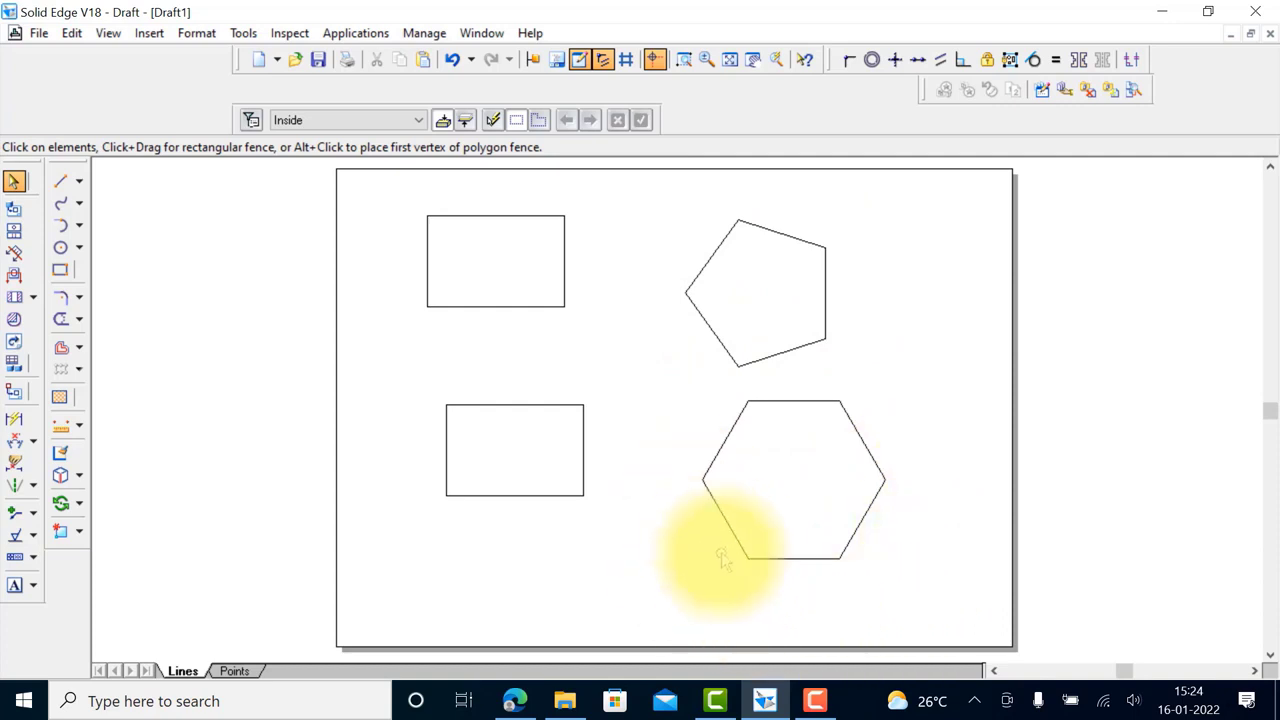
# Rotate the whole hexagon about its base's left end until its lower-left side is vertical, then check that side's angle
pyautogui.moveTo(667, 379); pyautogui.dragTo(911, 594)
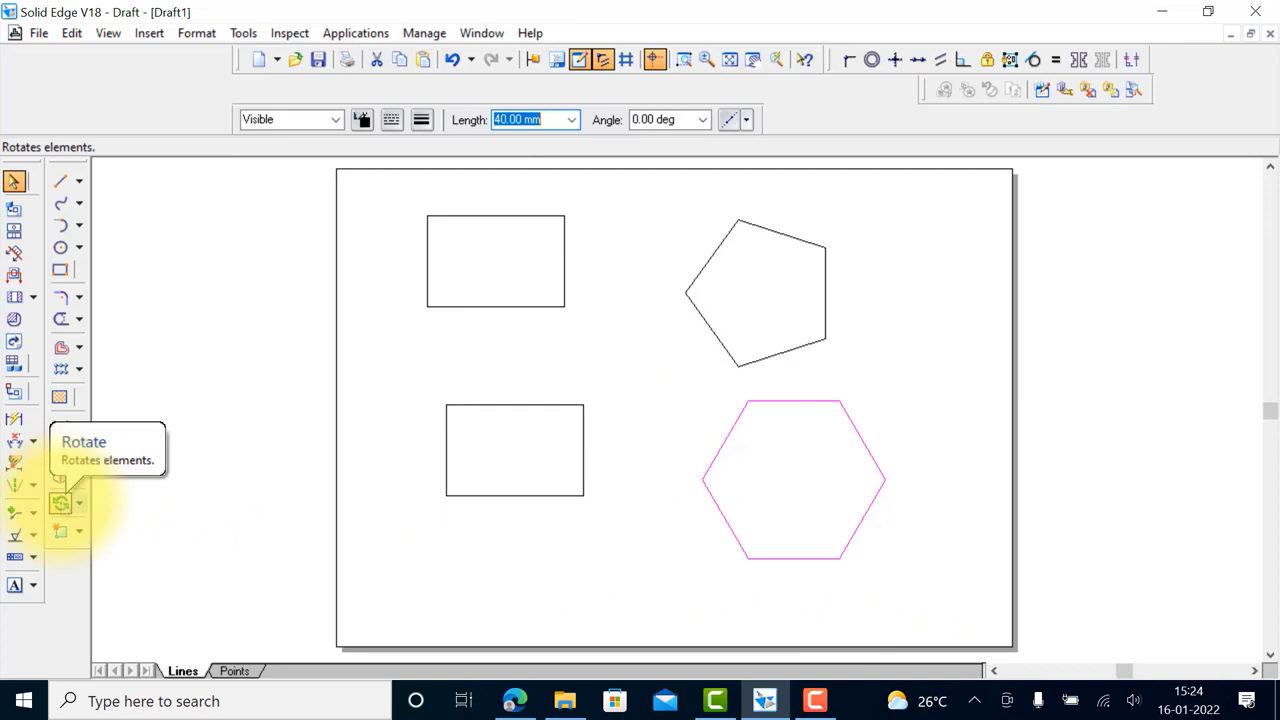
pyautogui.click(60, 503)
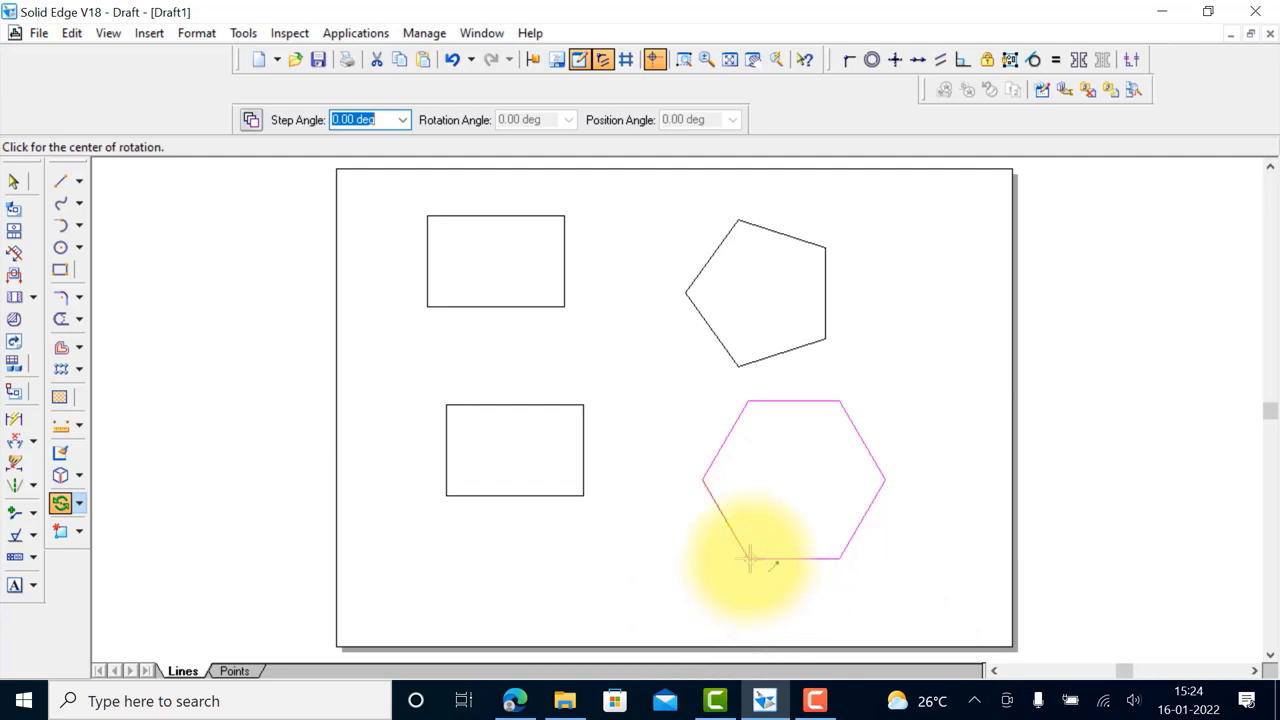
pyautogui.click(748, 558)
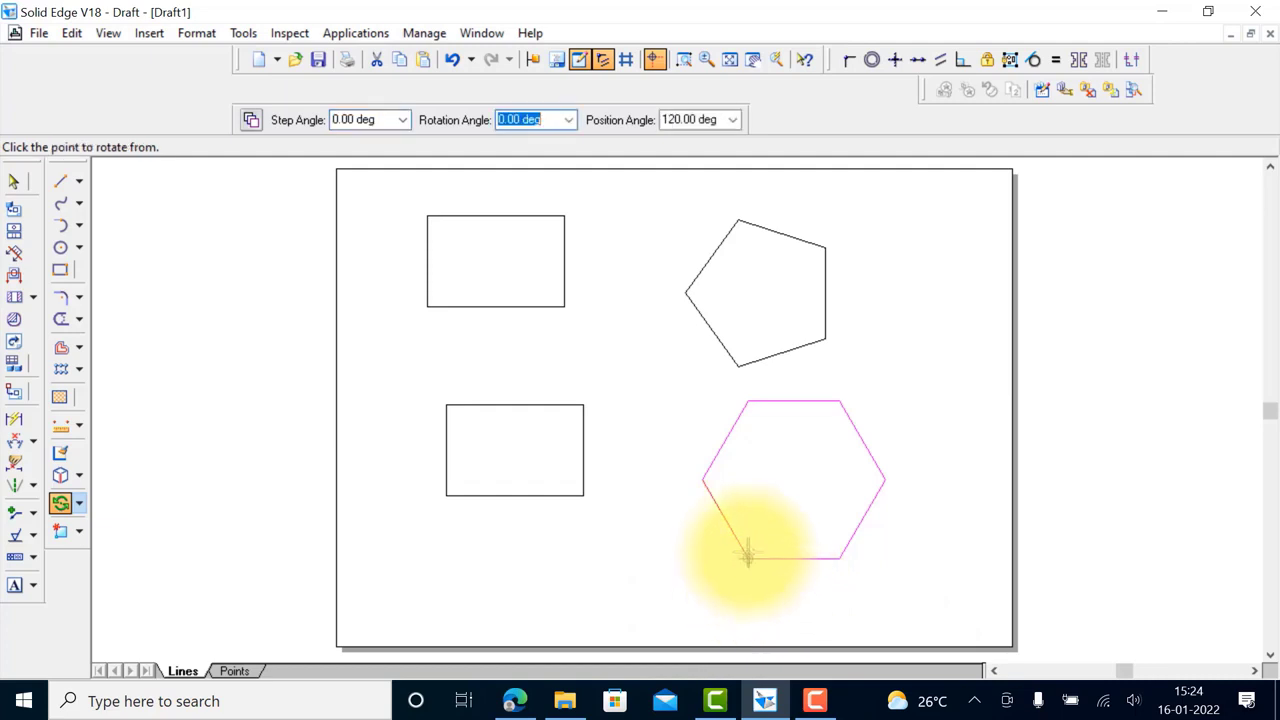
pyautogui.click(699, 481)
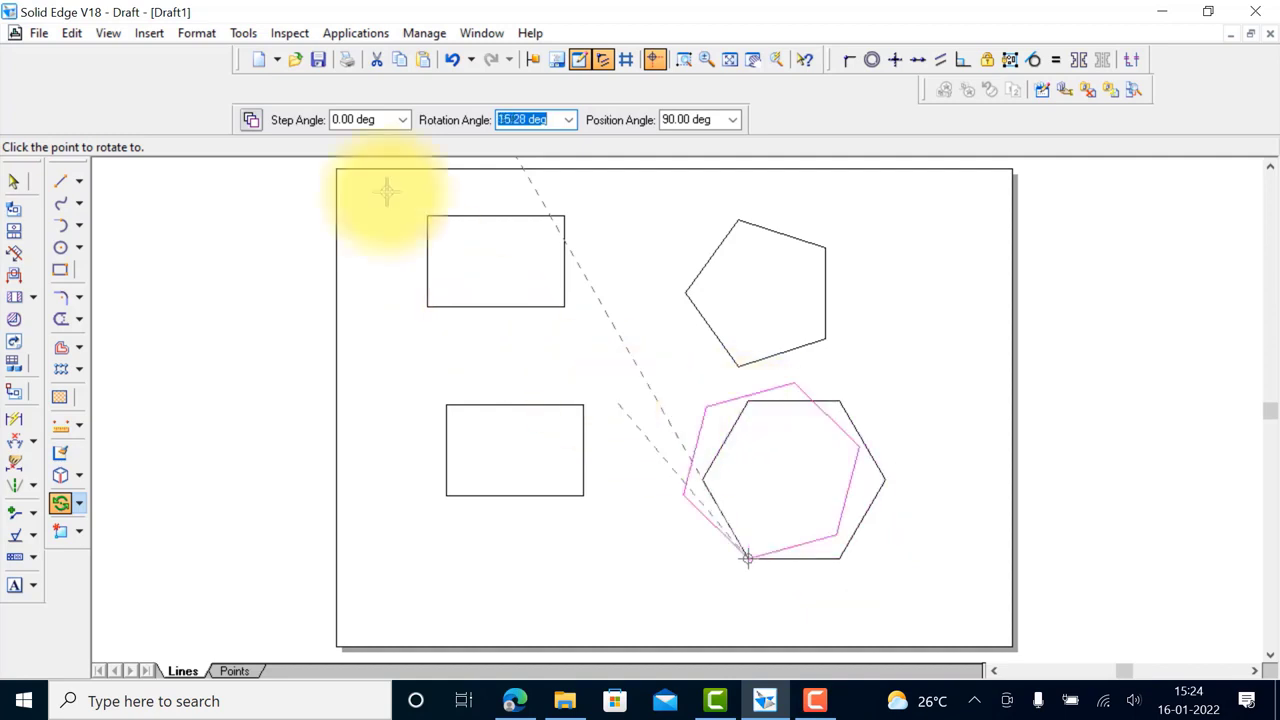
pyautogui.click(752, 418)
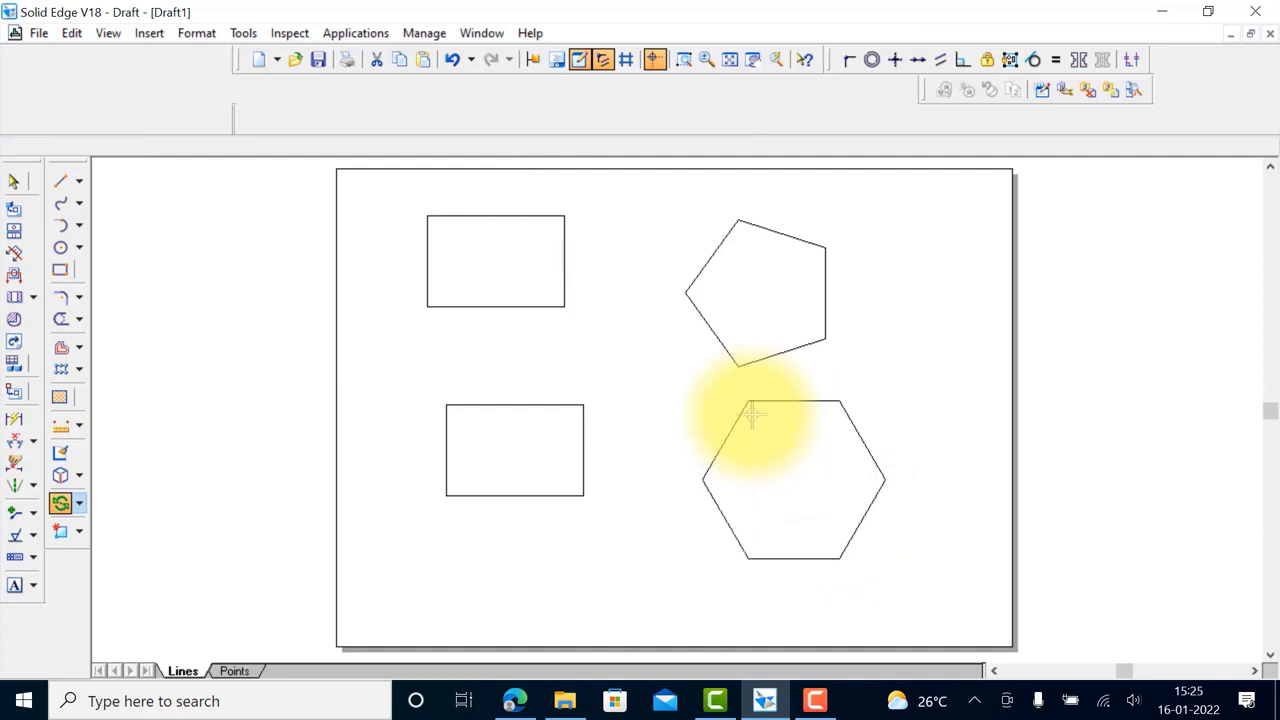
pyautogui.press('Escape')
pyautogui.click(886, 456)
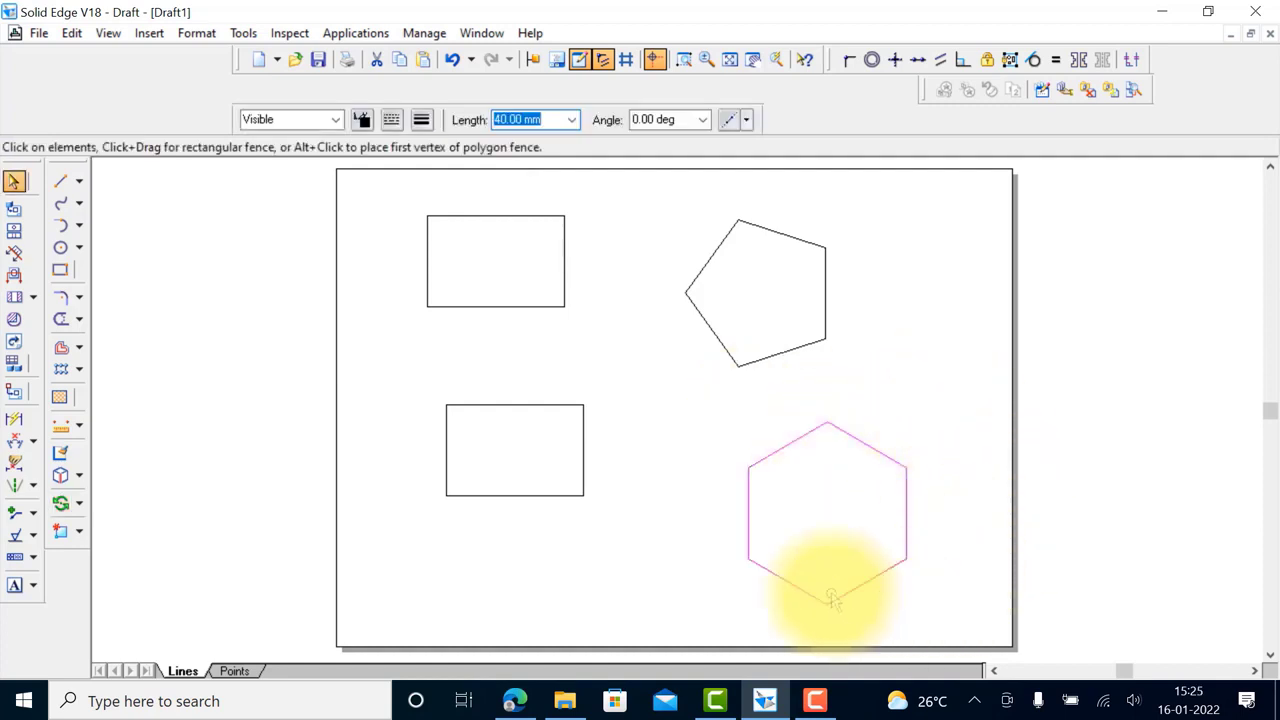
pyautogui.click(750, 522)
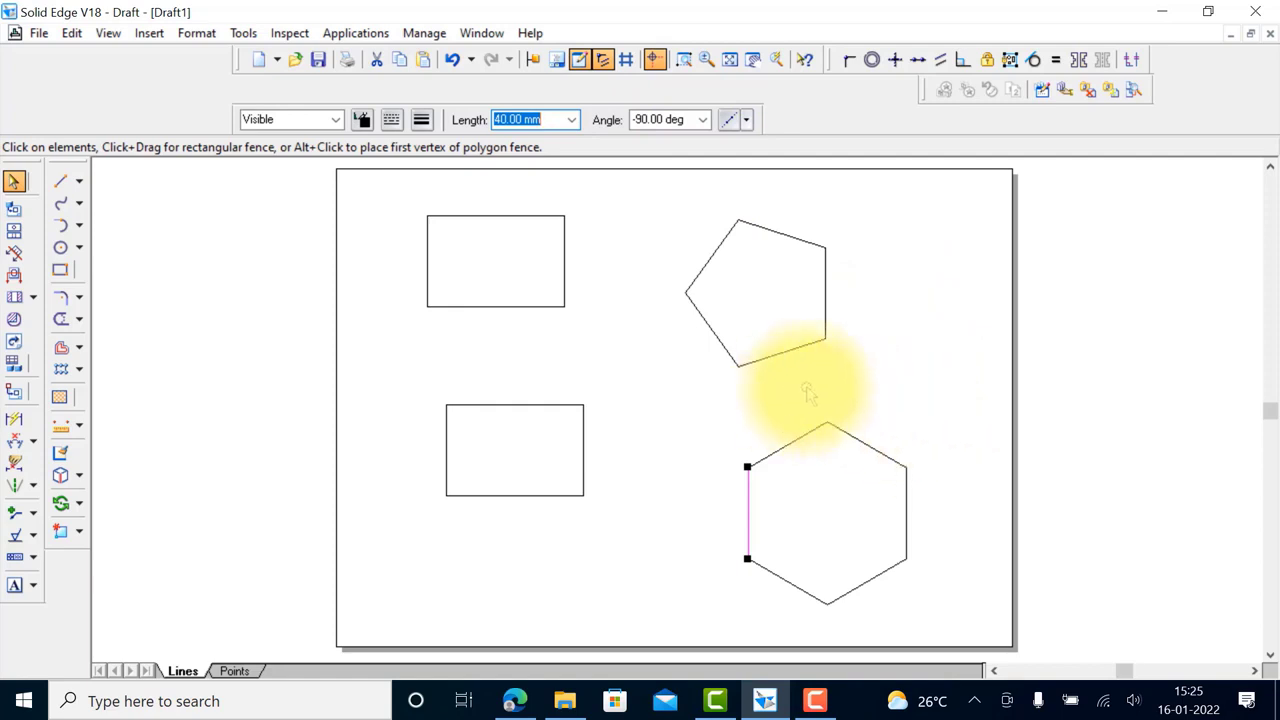
pyautogui.click(950, 488)
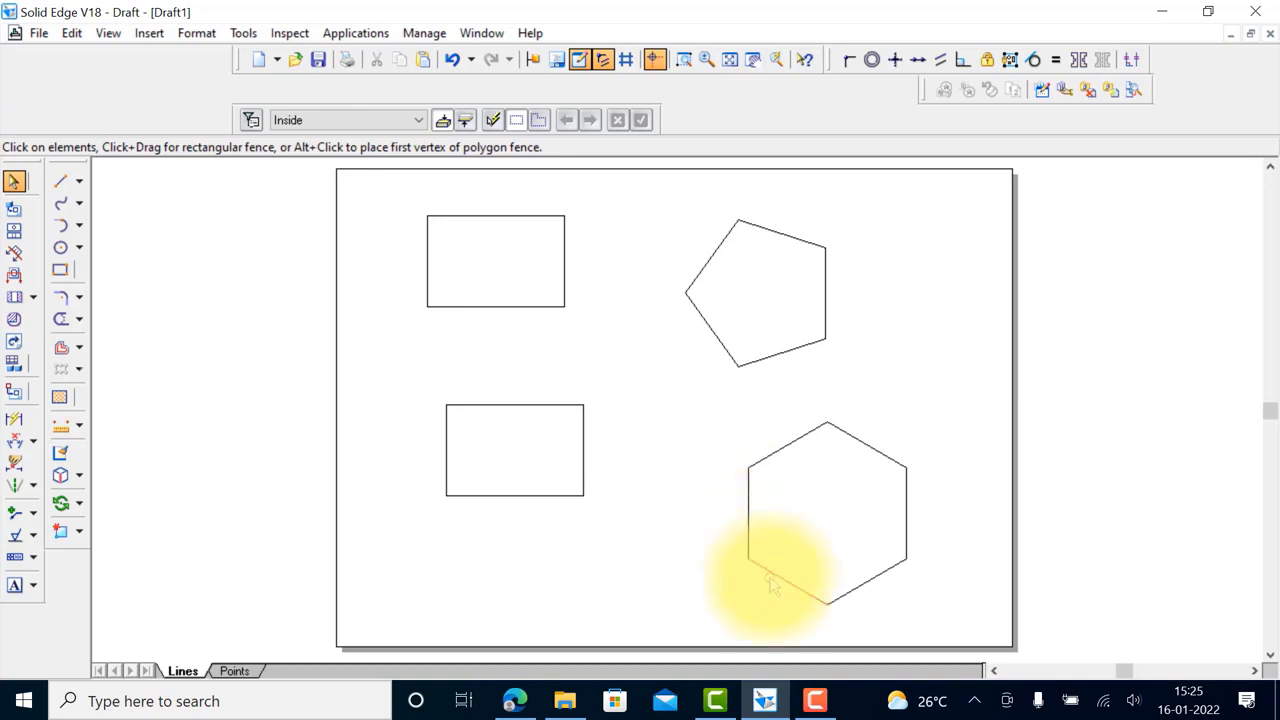
# Start rotating the lower rectangle about its bottom-right corner, with its right side as reference and a rotation angle of 30 degrees
pyautogui.moveTo(815, 695)
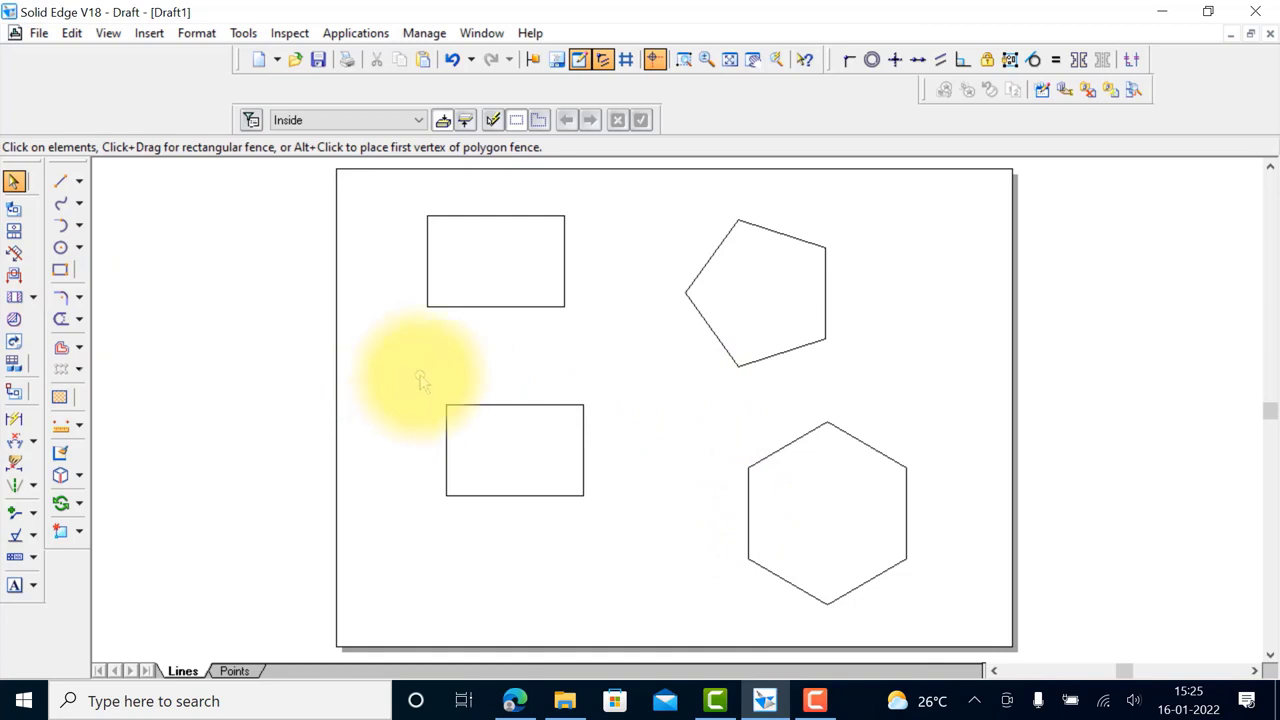
pyautogui.moveTo(420, 378); pyautogui.dragTo(600, 532)
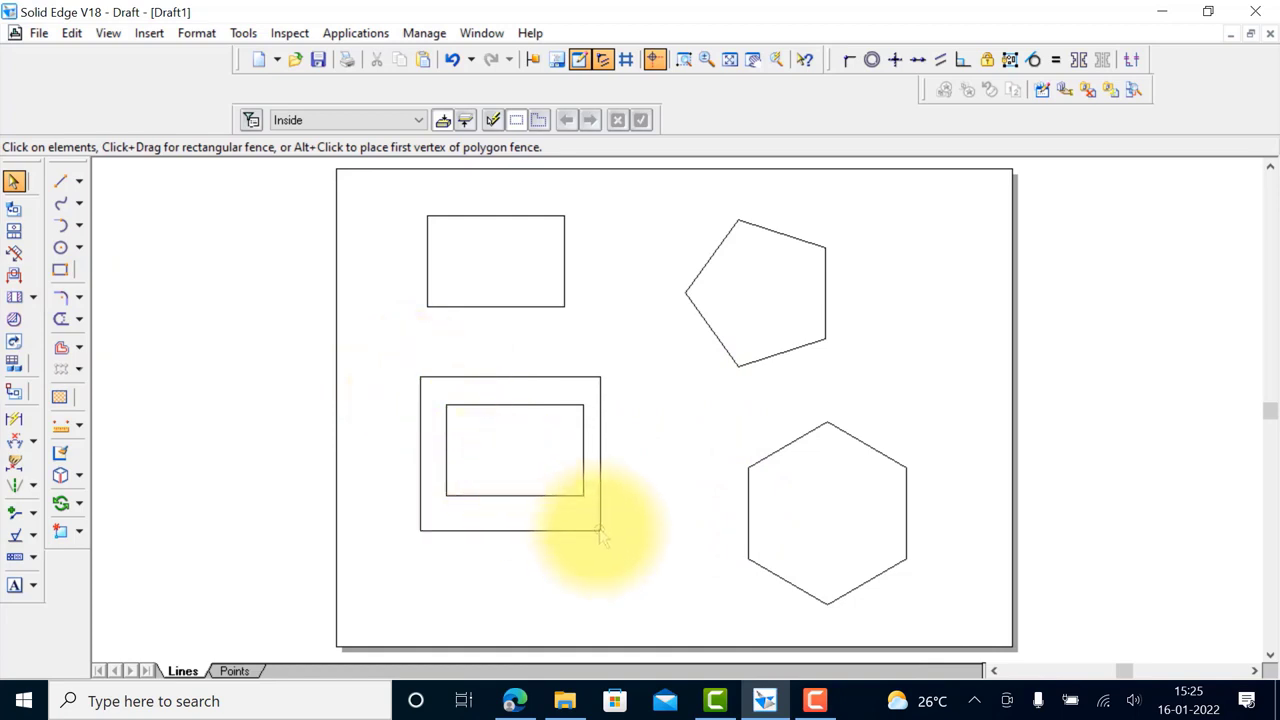
pyautogui.moveTo(600, 532); pyautogui.dragTo(599, 530)
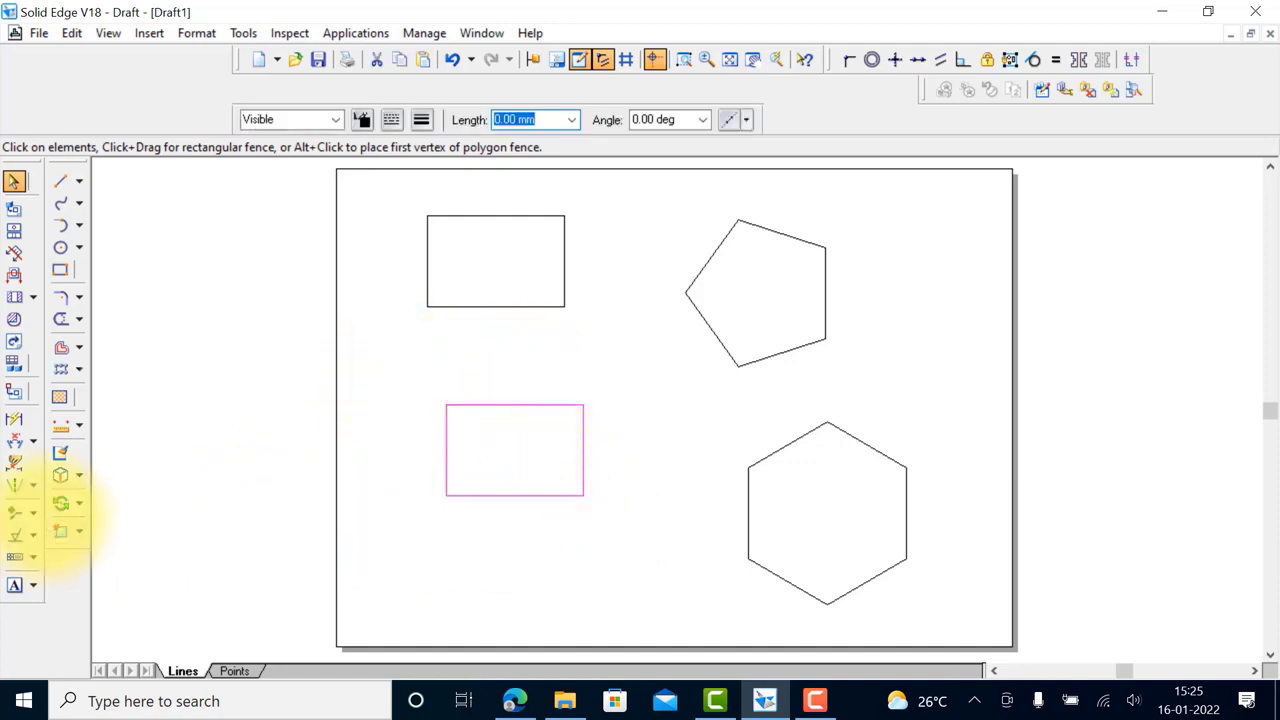
pyautogui.click(60, 503)
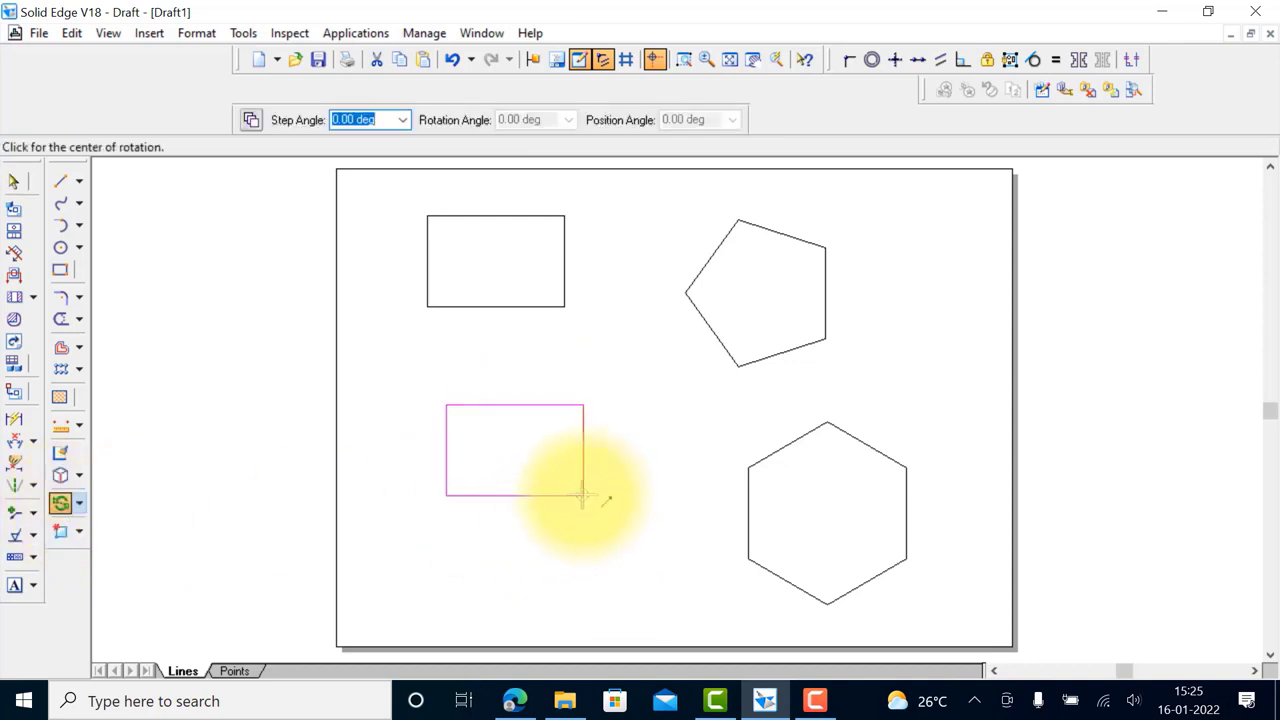
pyautogui.click(583, 495)
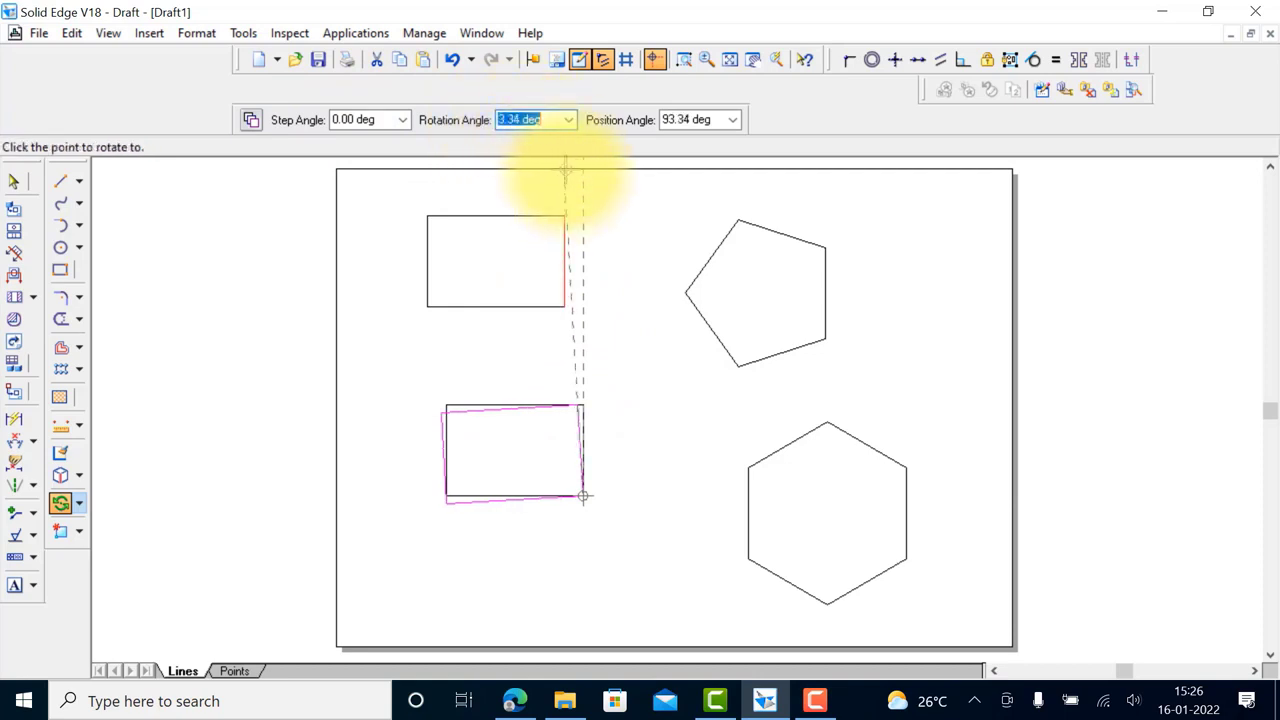
pyautogui.write('30')
pyautogui.press('Tab')
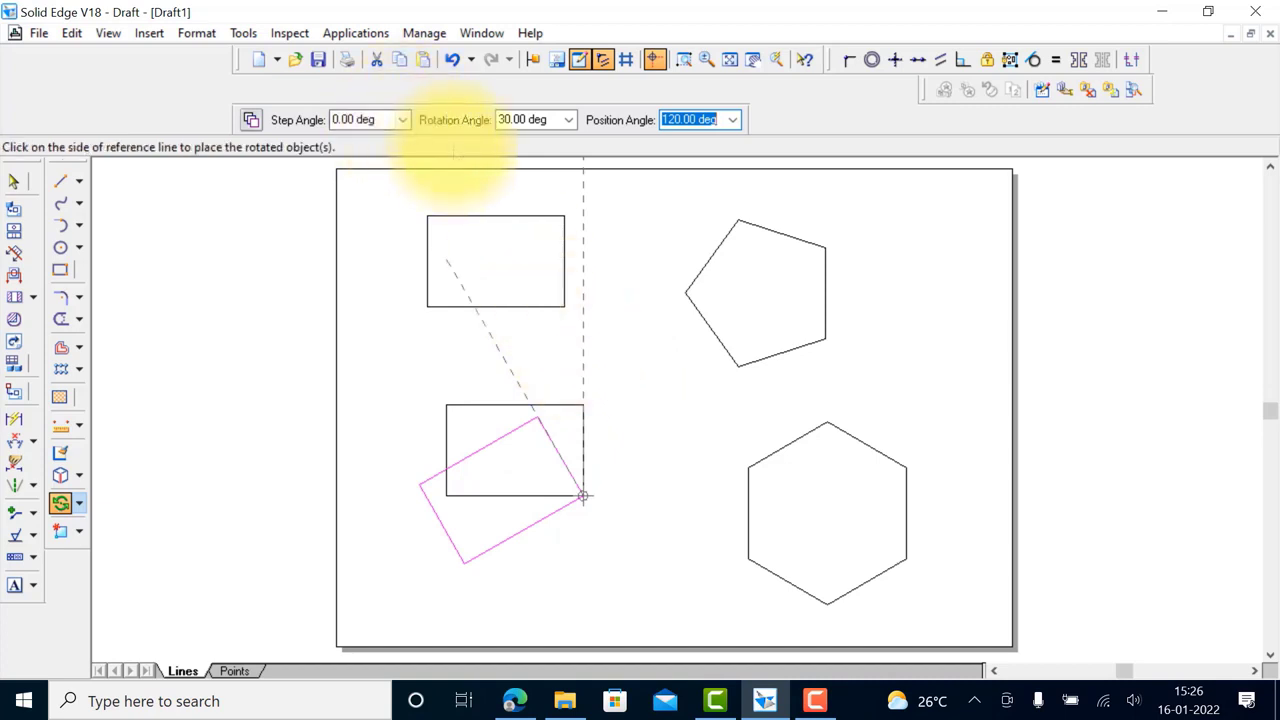
# Set the step angle of the lower rectangle's rotation to 10 degrees
pyautogui.click(360, 119)
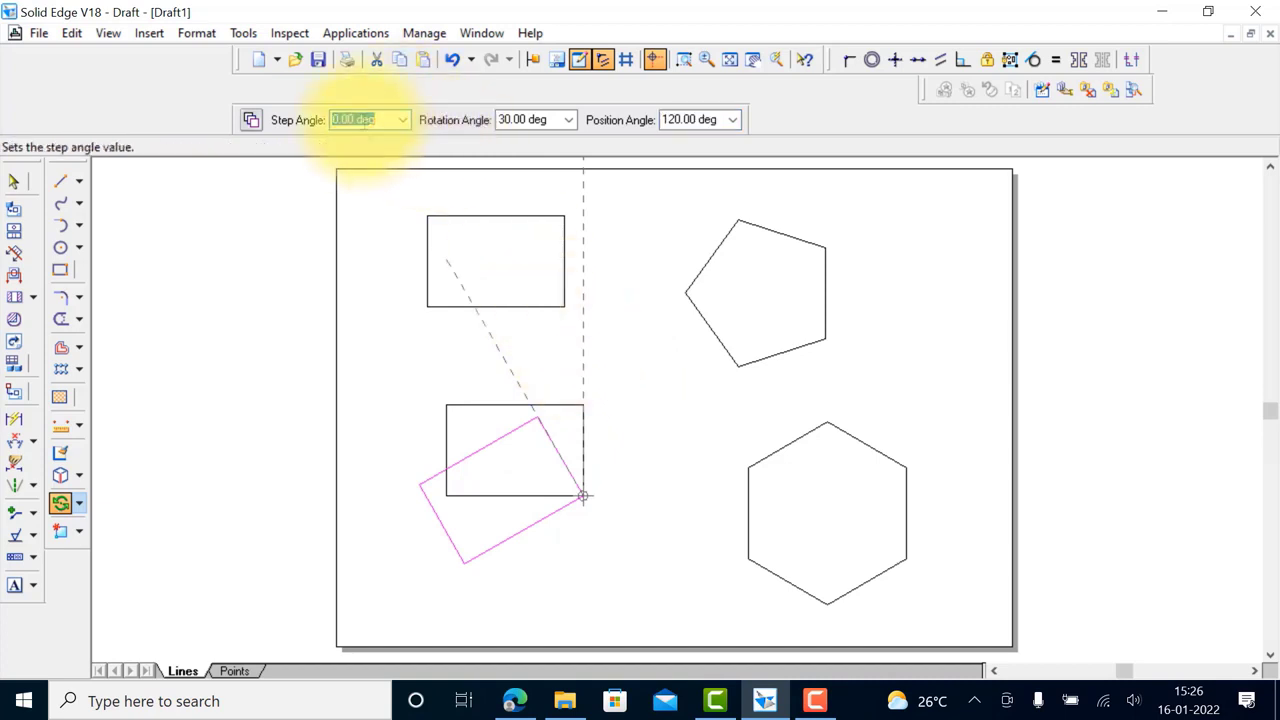
pyautogui.write('12')
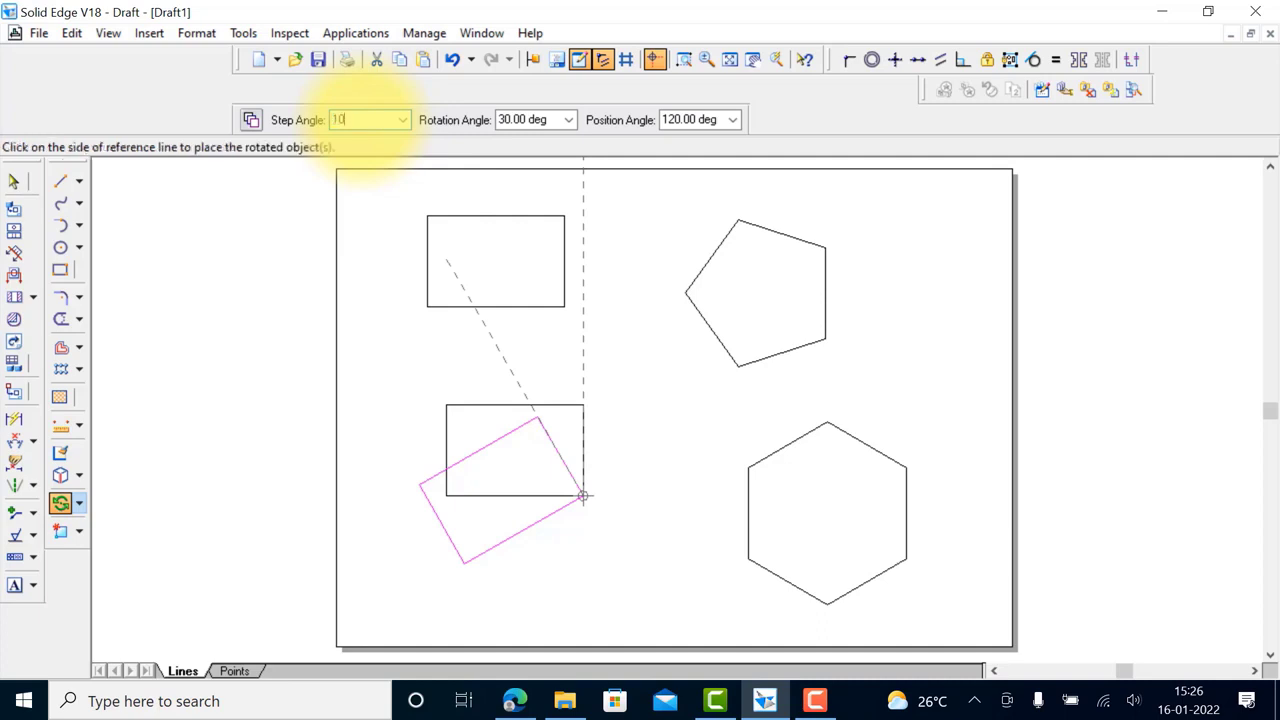
pyautogui.write('0')
pyautogui.press('Tab')
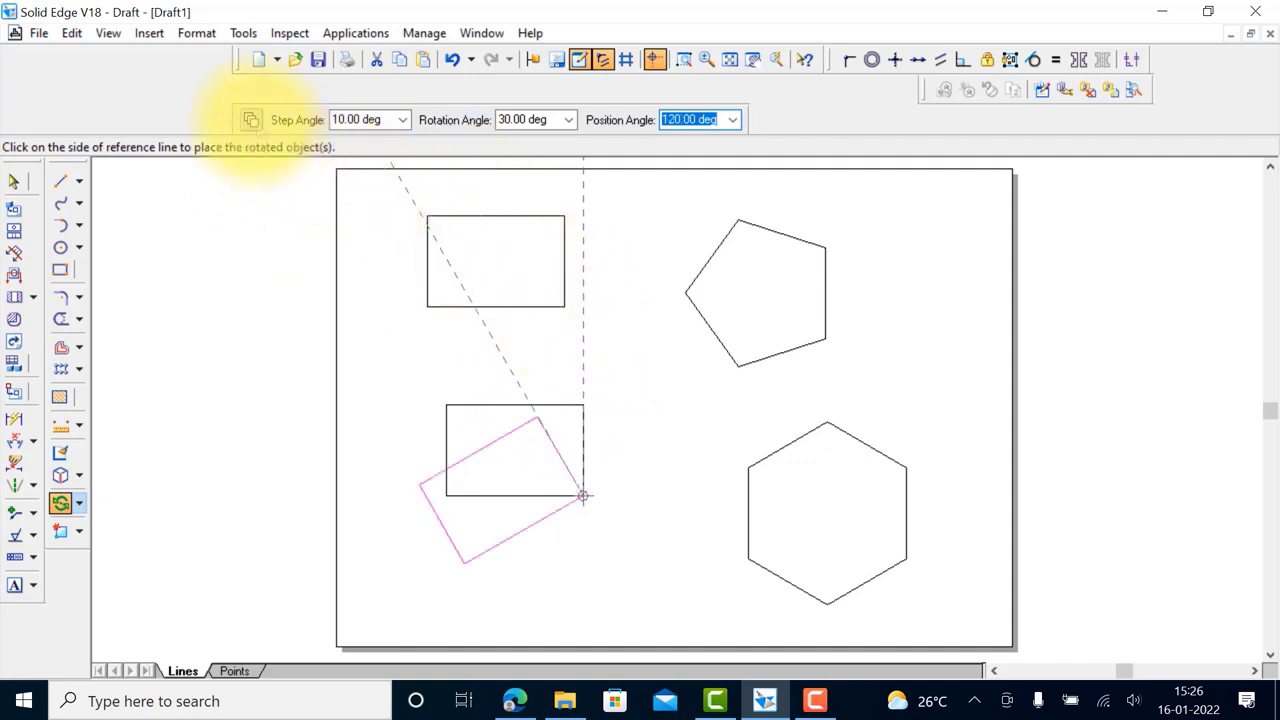
# Turn on copying for the lower rectangle's rotation and place copies about its bottom-right corner in 10-degree steps, from 120 degrees to just past 180 degrees
pyautogui.click(251, 119)
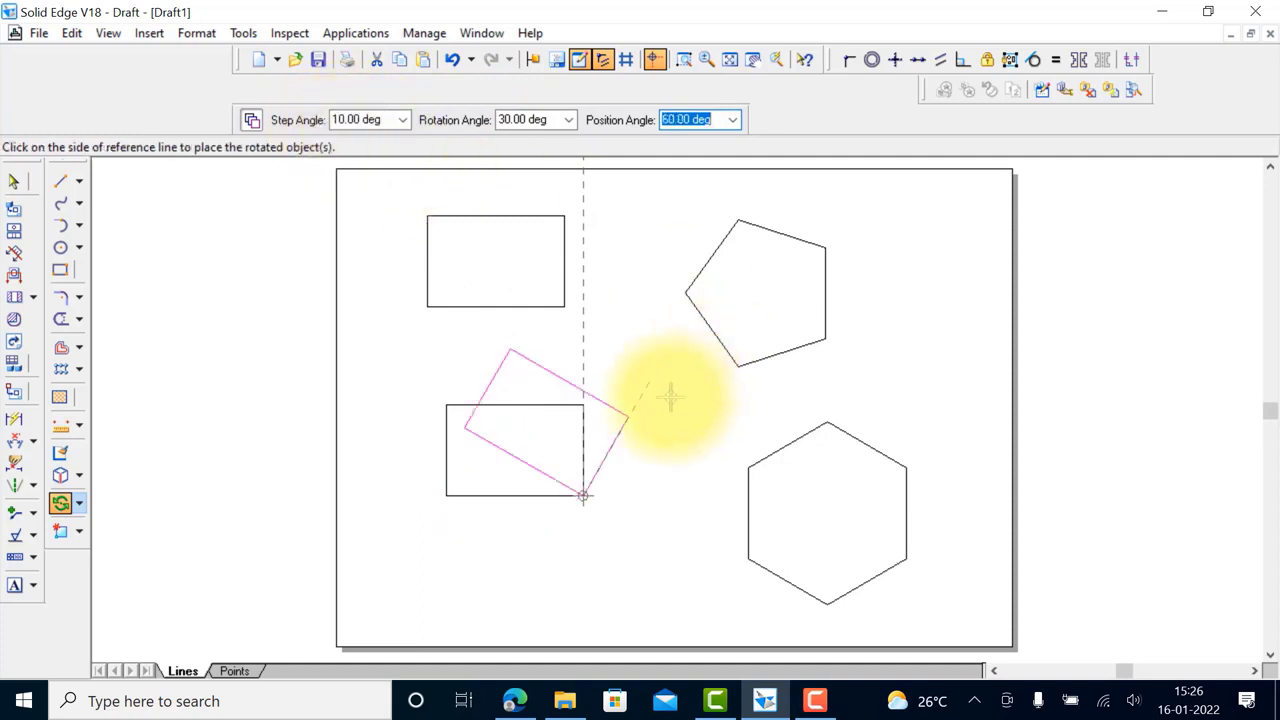
pyautogui.click(535, 357)
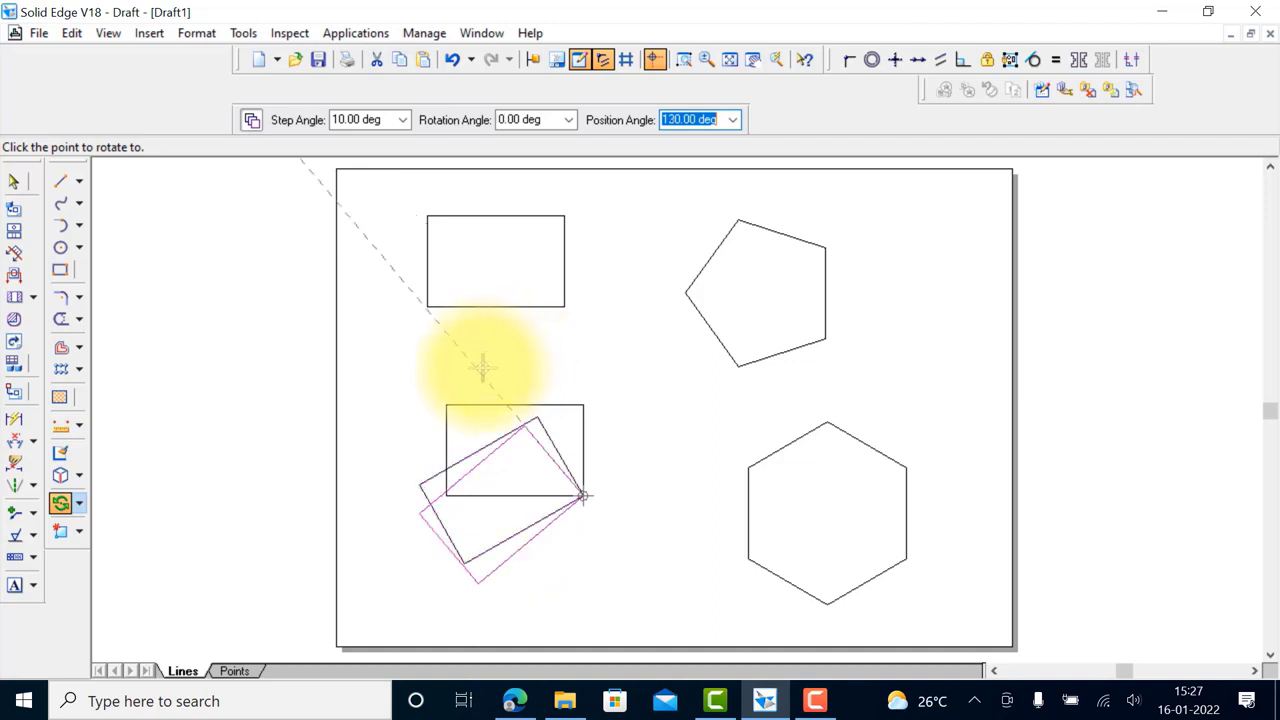
pyautogui.click(462, 369)
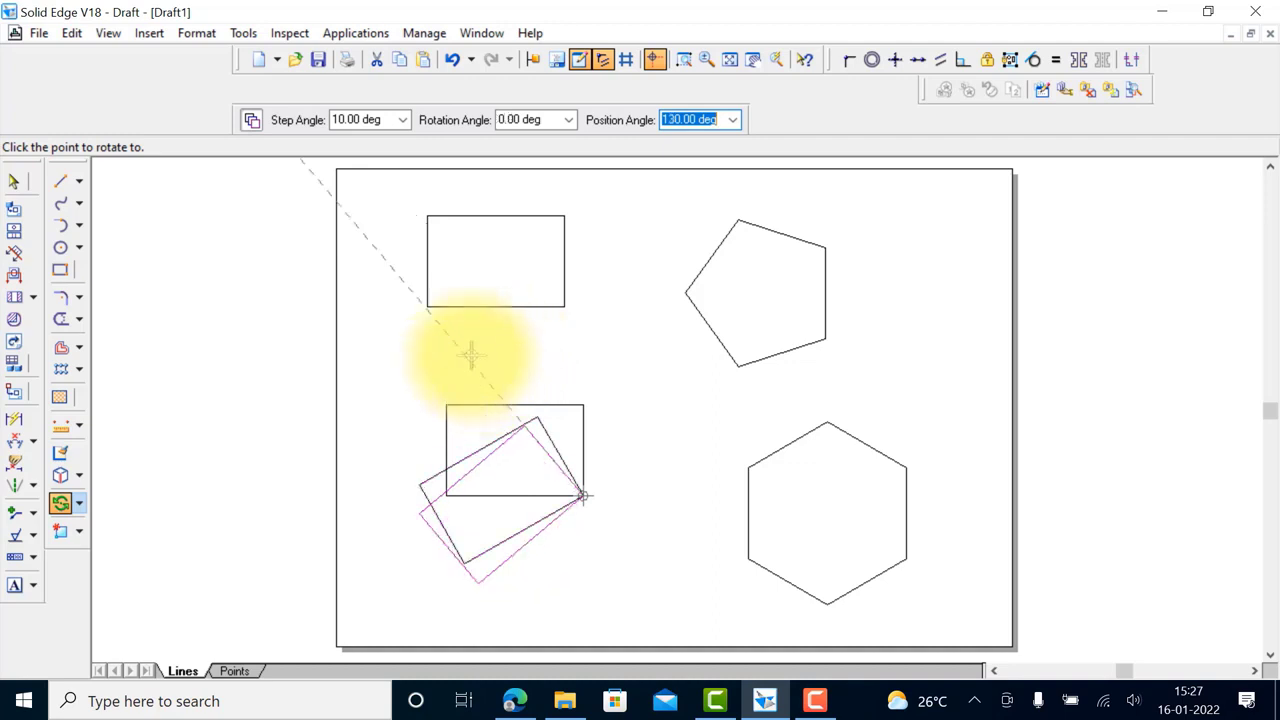
pyautogui.click(433, 390)
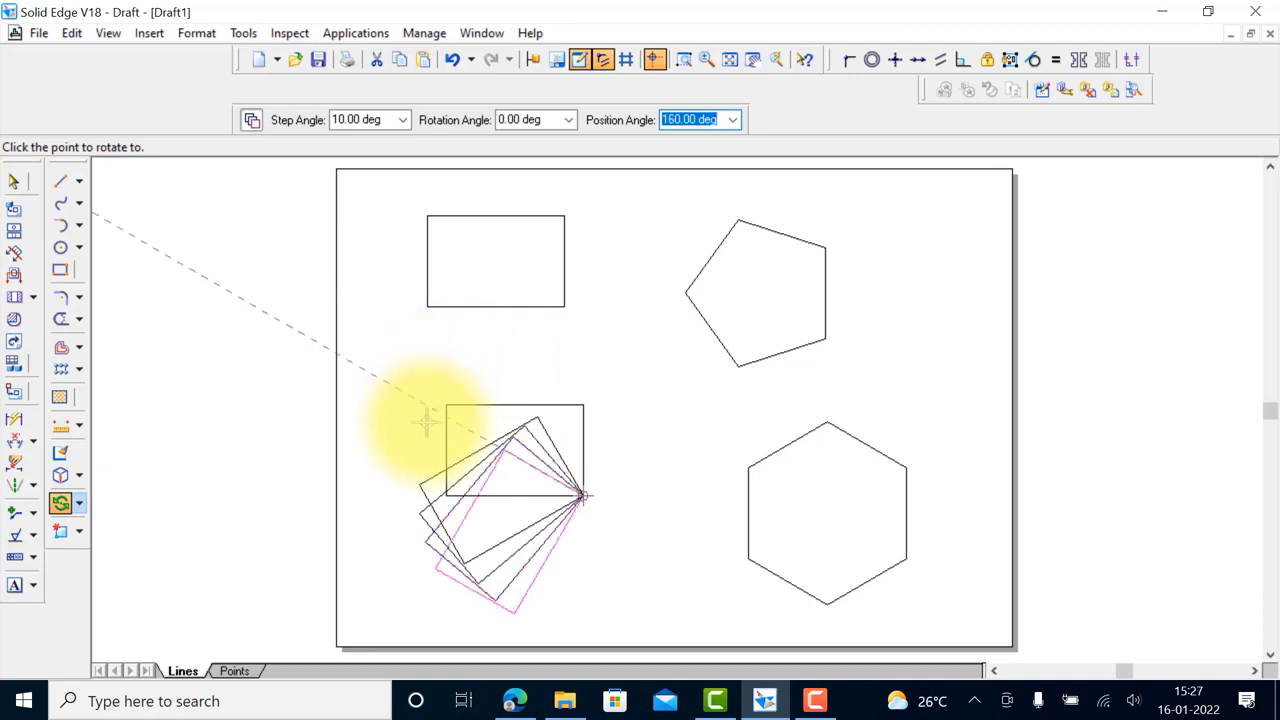
pyautogui.click(428, 426)
pyautogui.click(427, 482)
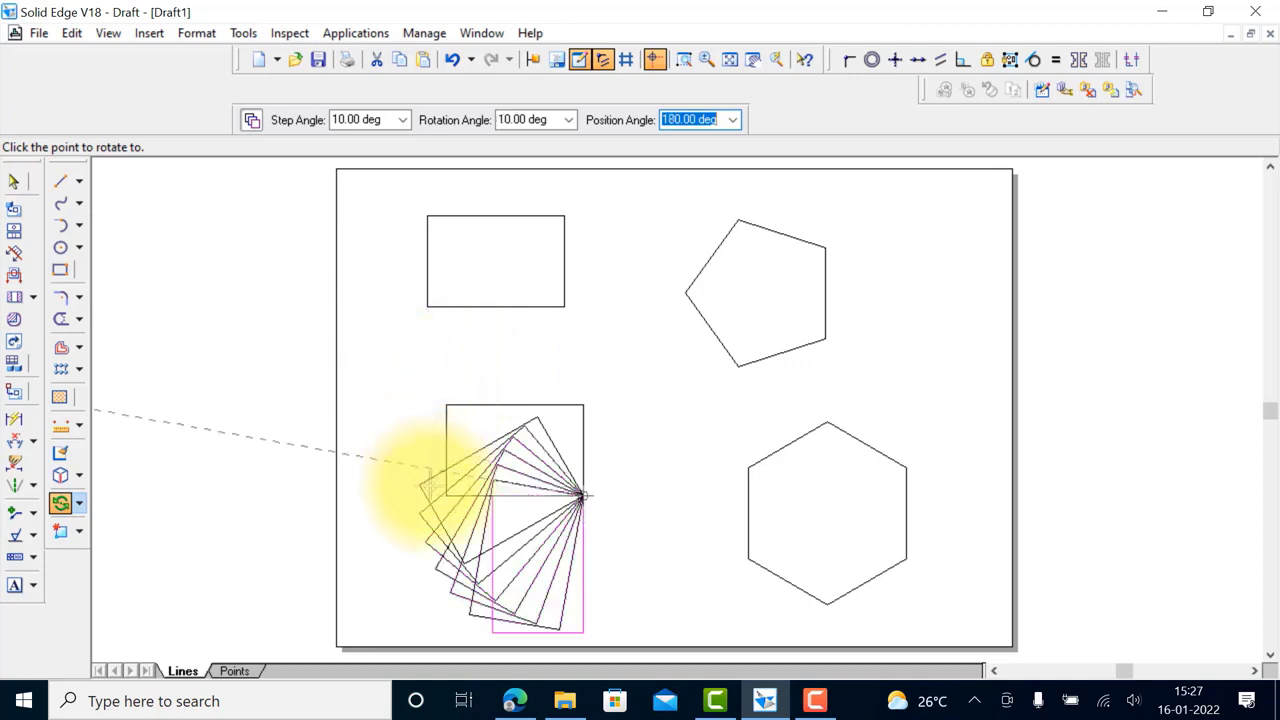
pyautogui.click(430, 486)
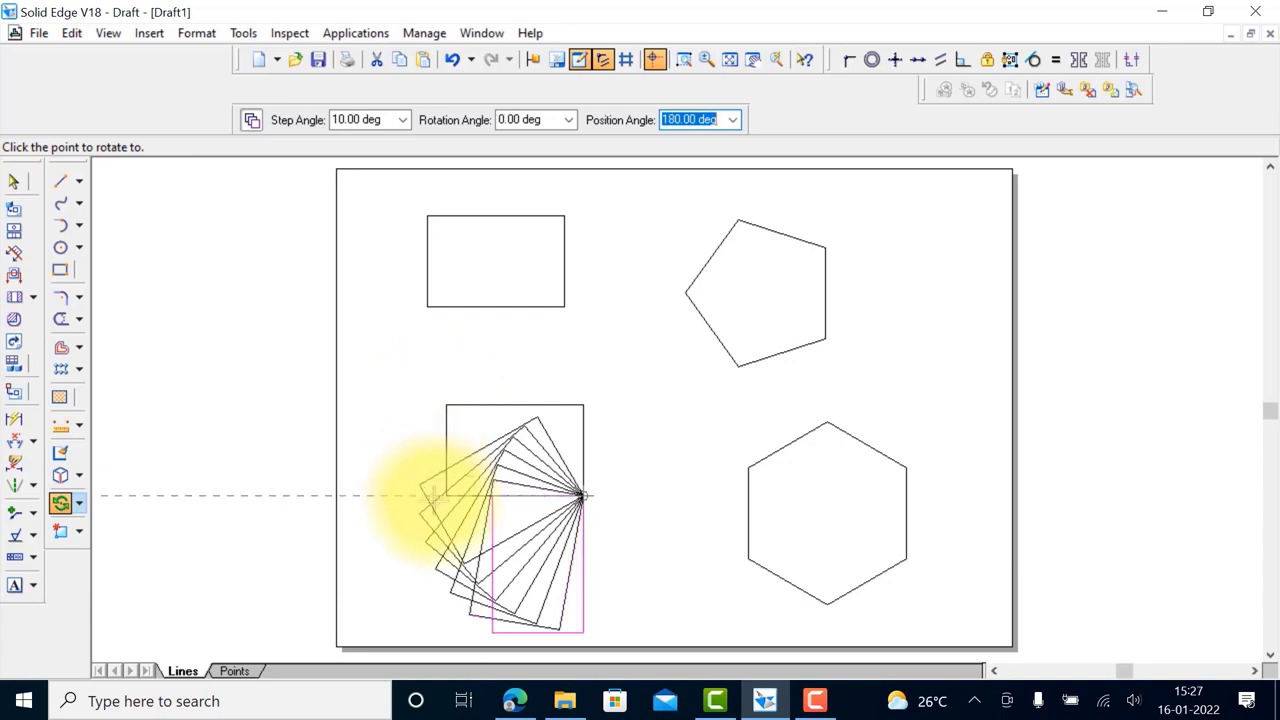
pyautogui.click(429, 511)
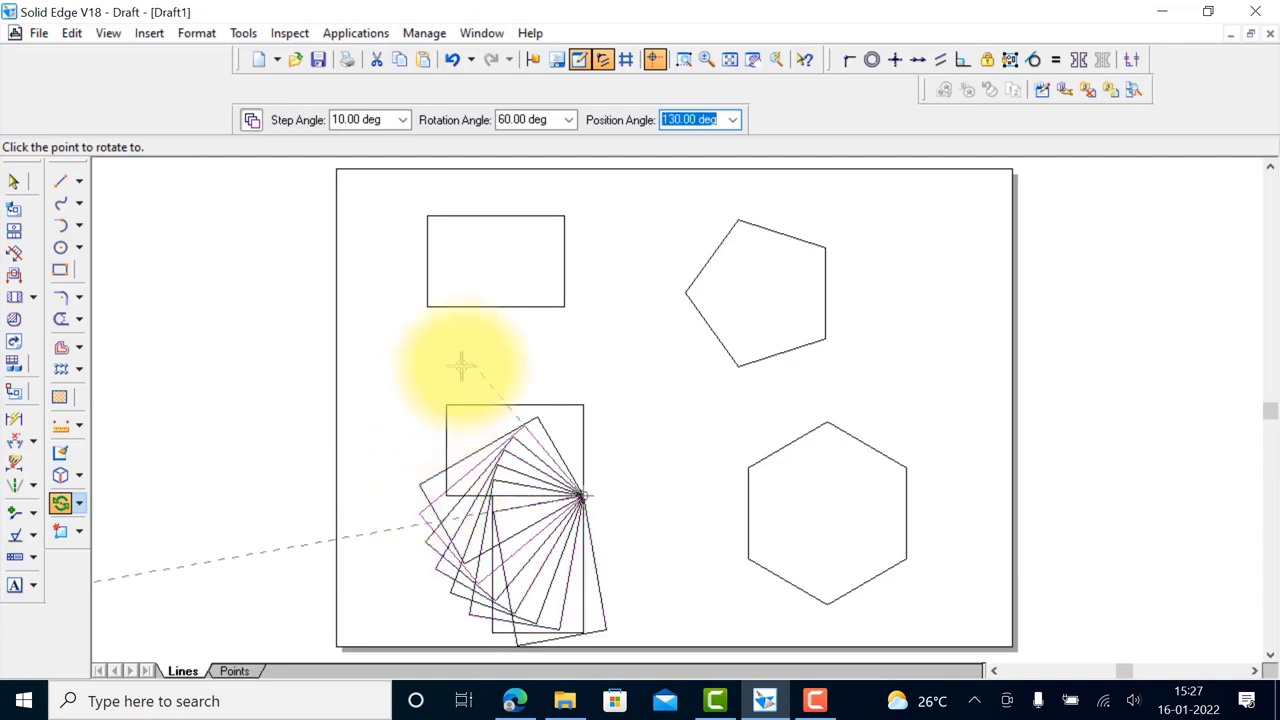
# Fill the other side of the fan with rectangle copies at position angles of 80, 70, 100 and 110 degrees, and end the rotation
pyautogui.click(580, 300)
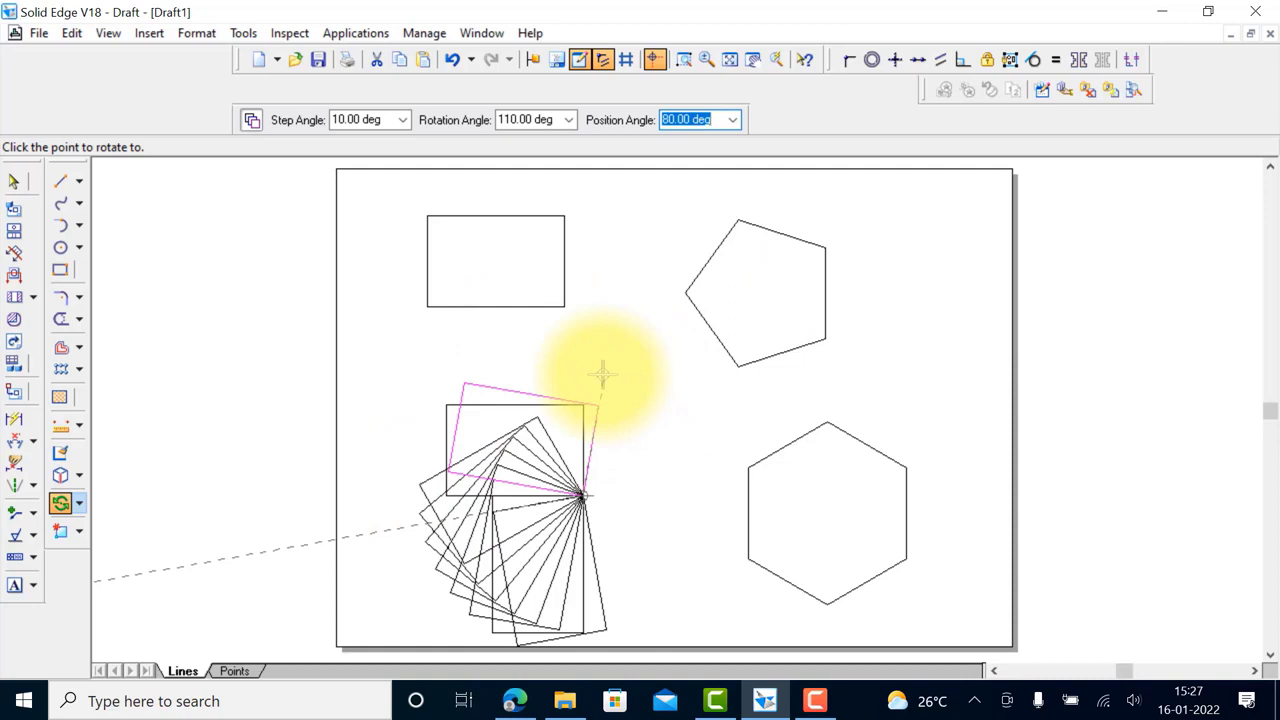
pyautogui.click(609, 381)
pyautogui.click(613, 385)
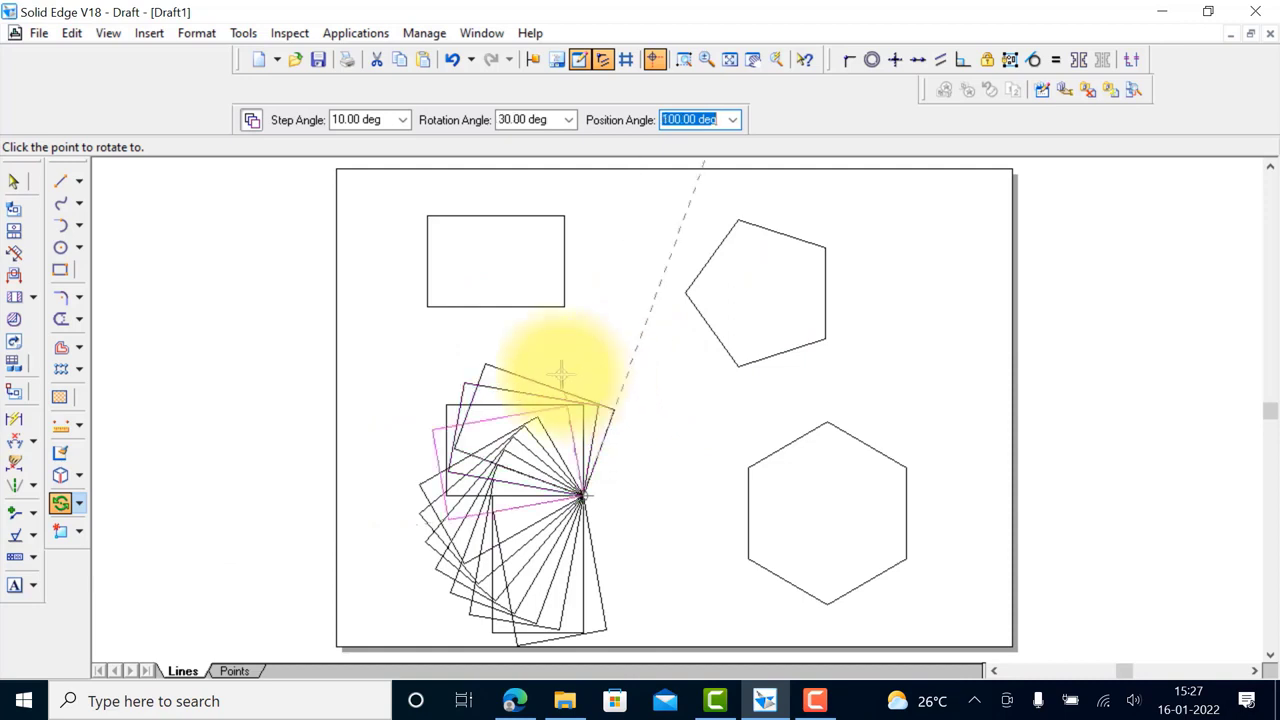
pyautogui.click(561, 374)
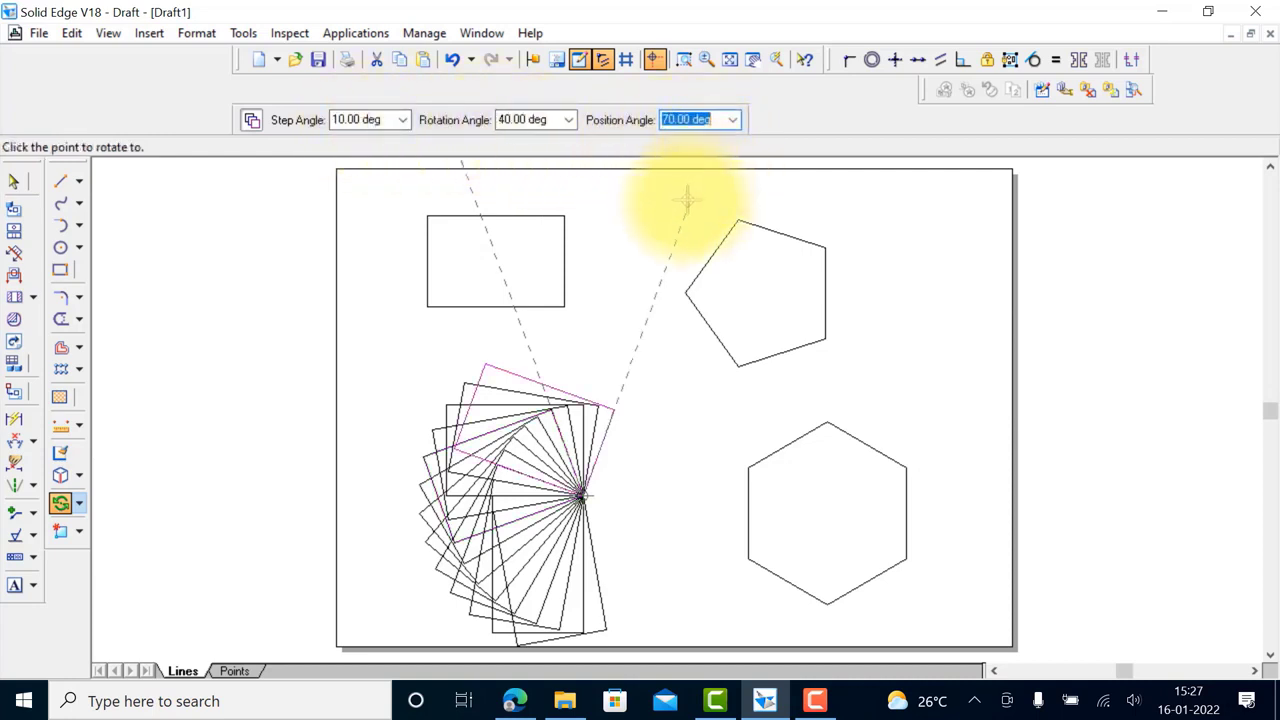
pyautogui.click(705, 390)
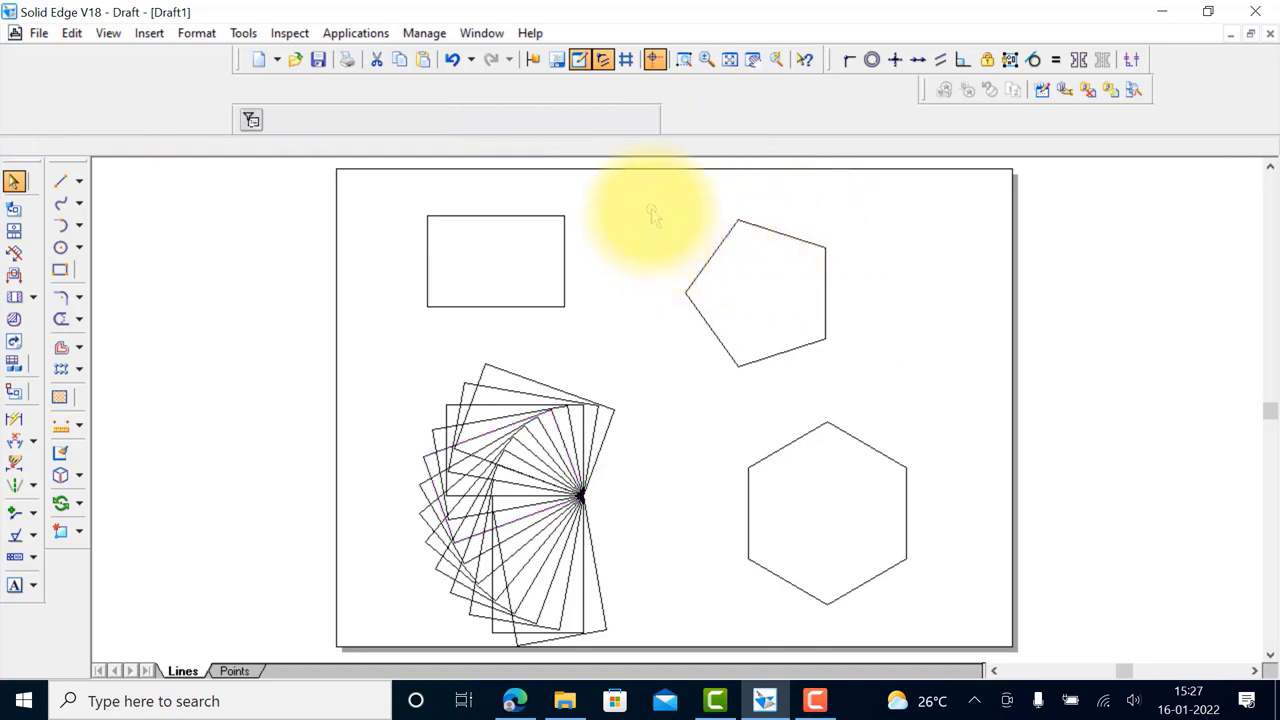
# Place a copy of the pentagon rotated about its vertical side's lower end, with that side as reference and a position angle of -30 degrees
pyautogui.moveTo(652, 211); pyautogui.dragTo(870, 394)
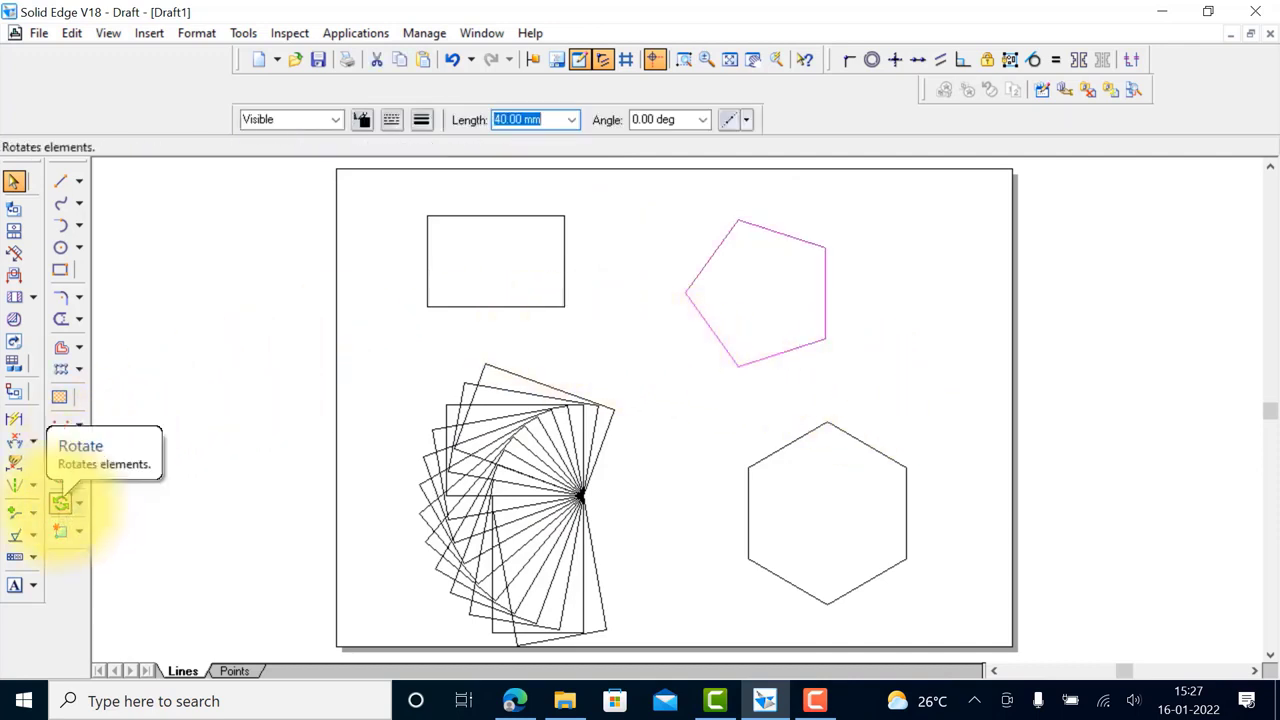
pyautogui.click(60, 503)
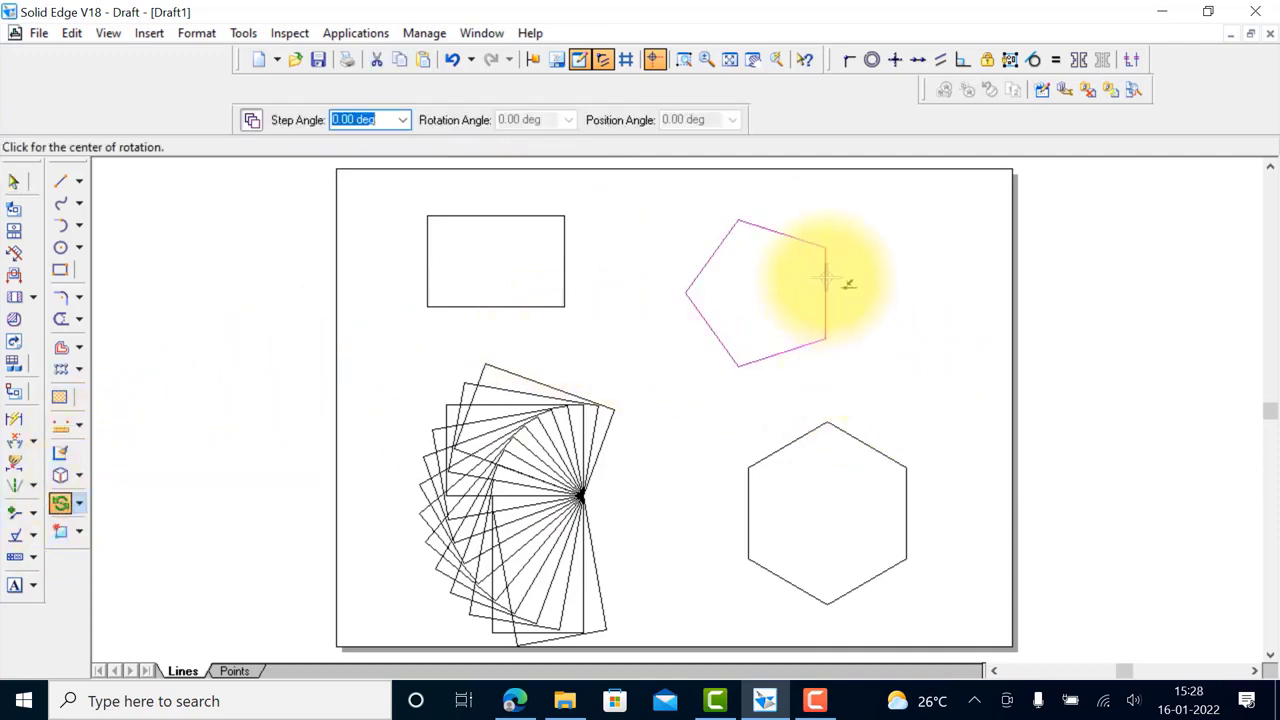
pyautogui.click(826, 340)
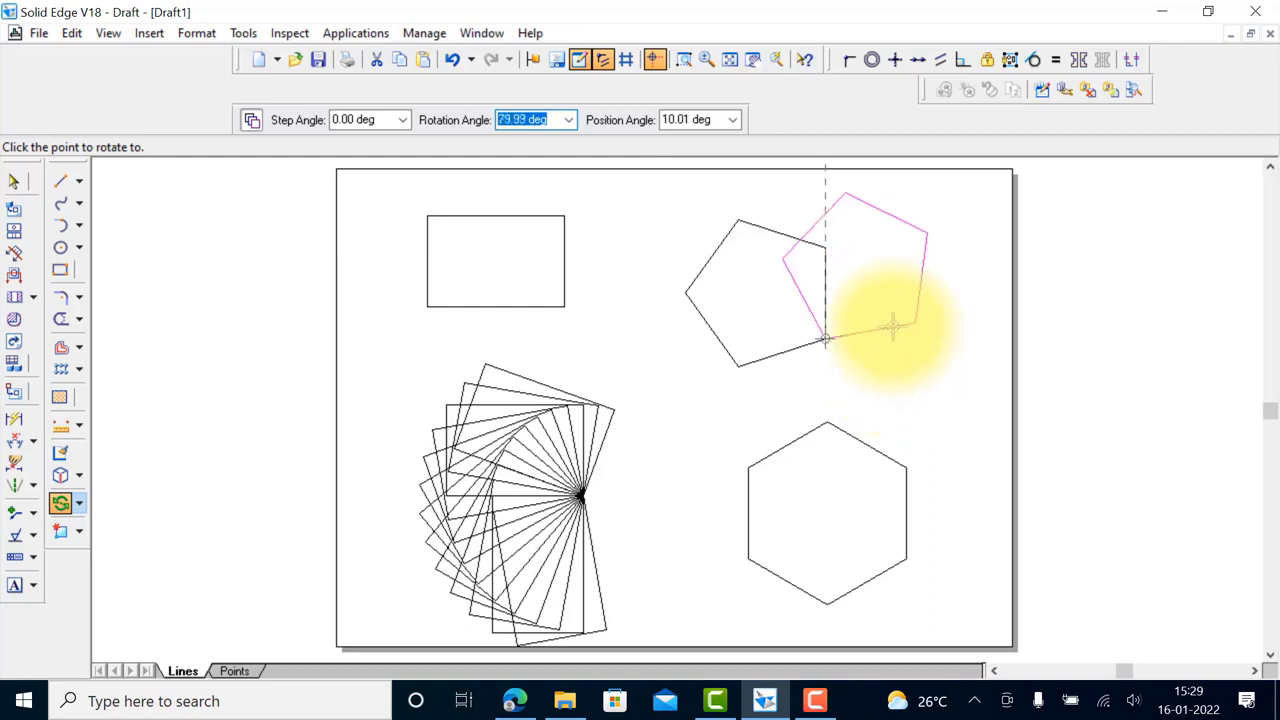
pyautogui.press('Tab')
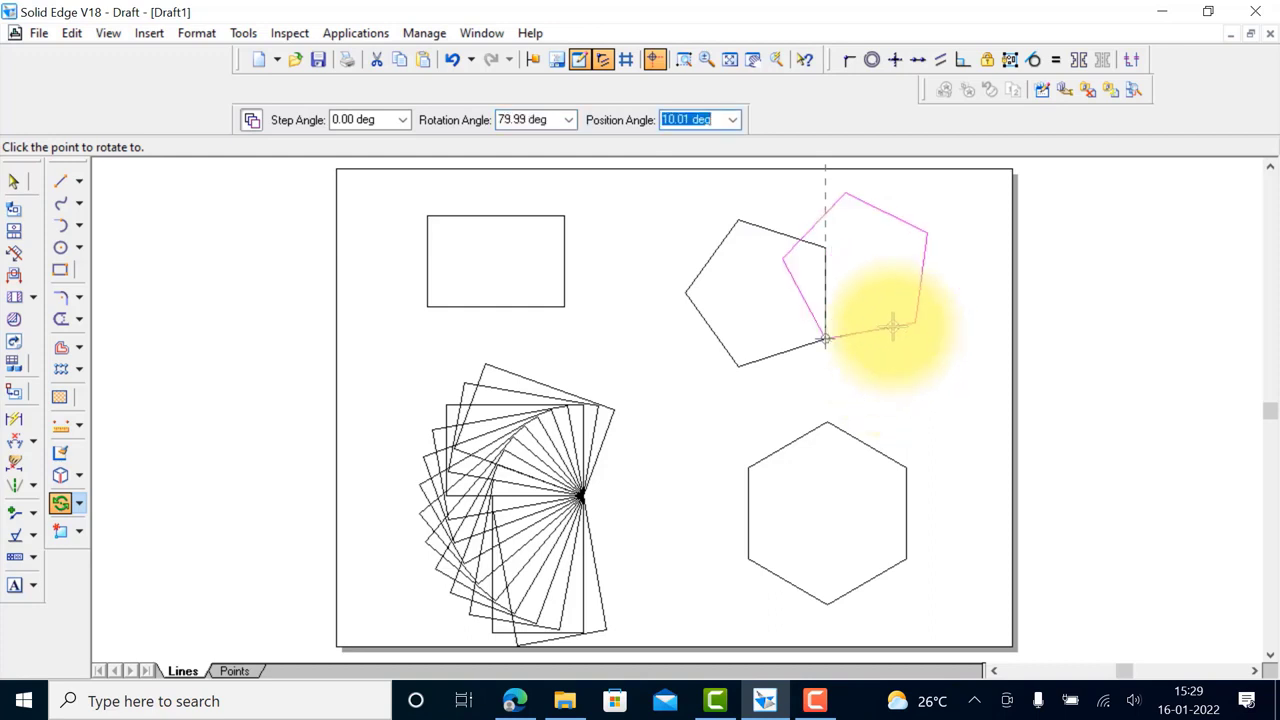
pyautogui.write('-30')
pyautogui.press('Tab')
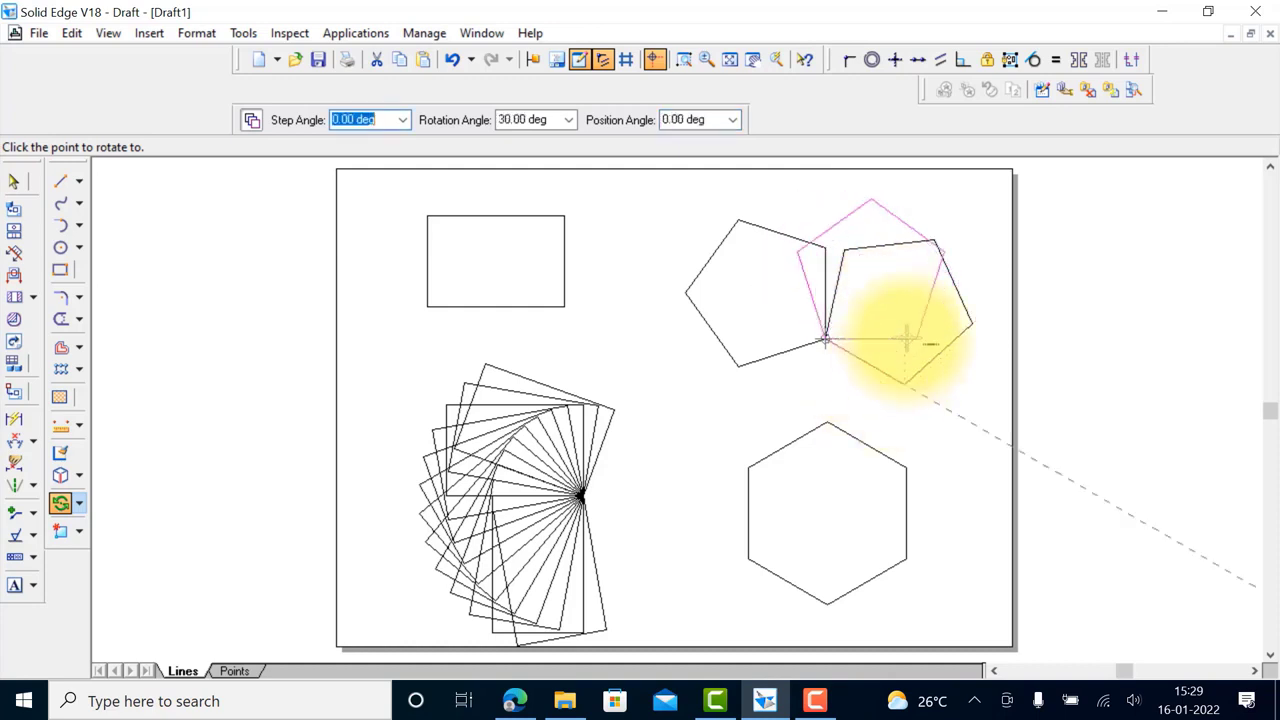
pyautogui.click(876, 318)
pyautogui.click(840, 349)
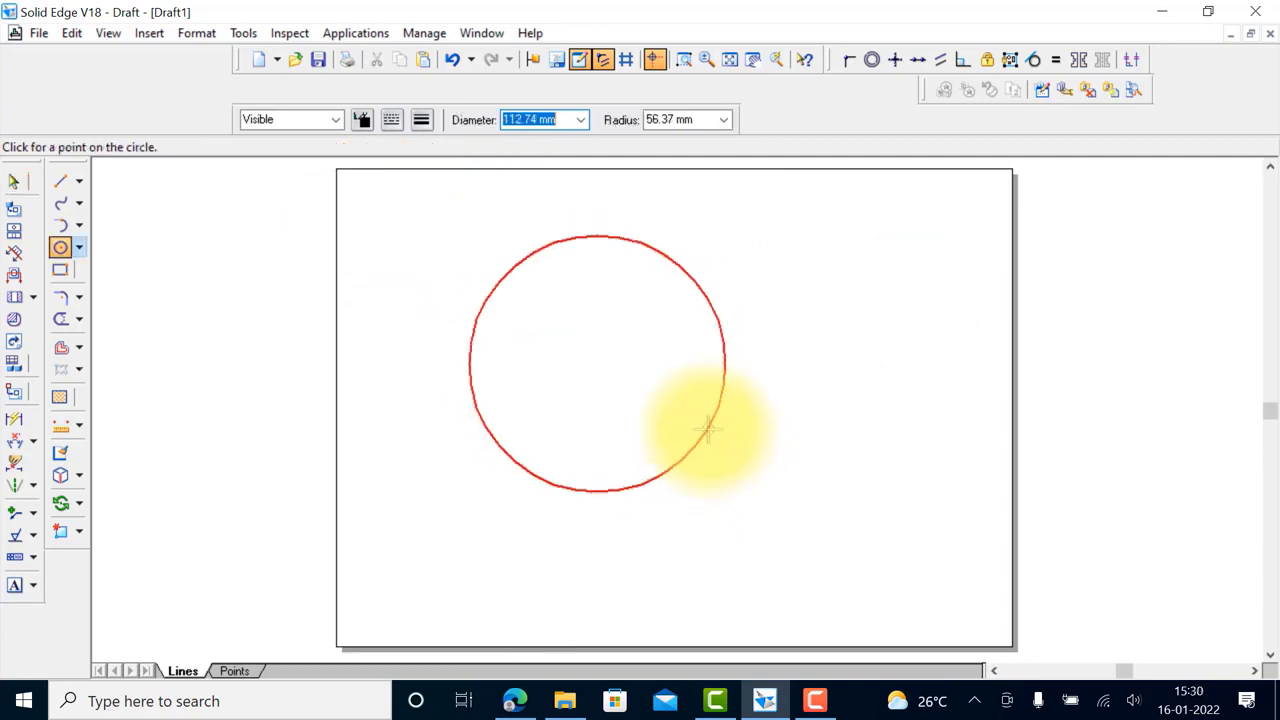
# Draw a circle about 113 mm in diameter slightly left of the sheet's centre and set its radius to 80 mm
pyautogui.click(683, 270)
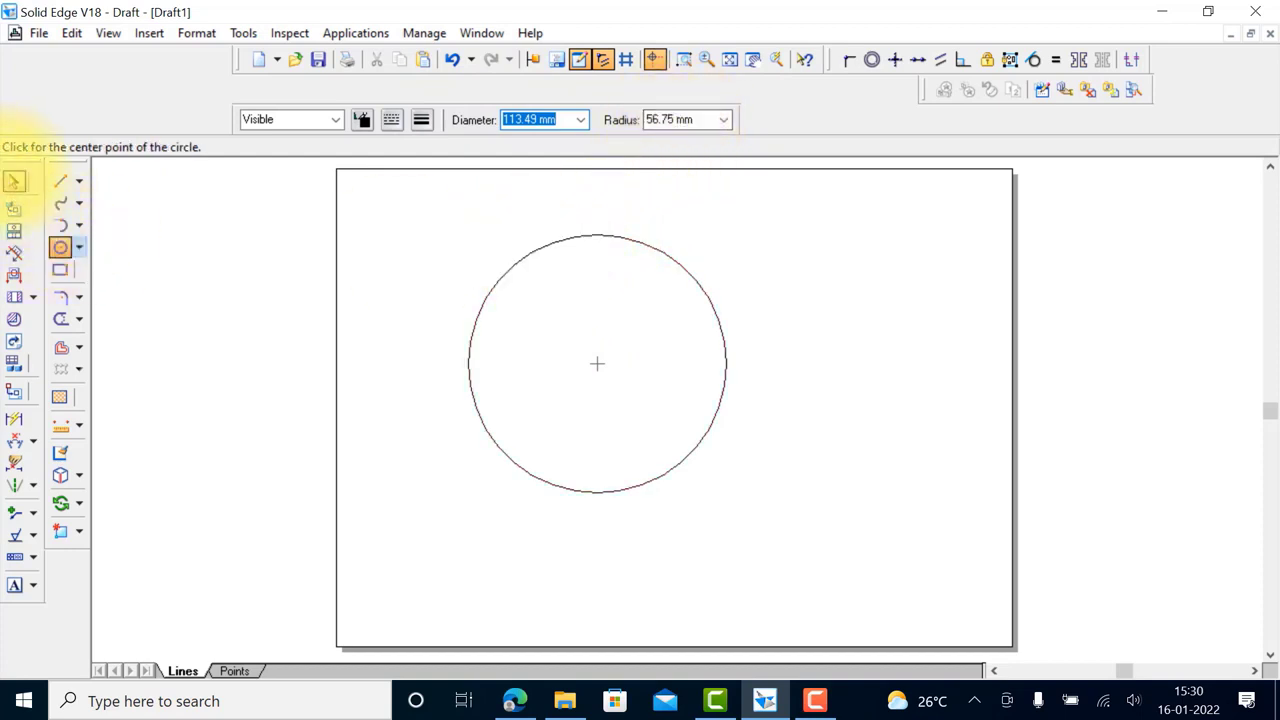
pyautogui.click(14, 181)
pyautogui.click(545, 246)
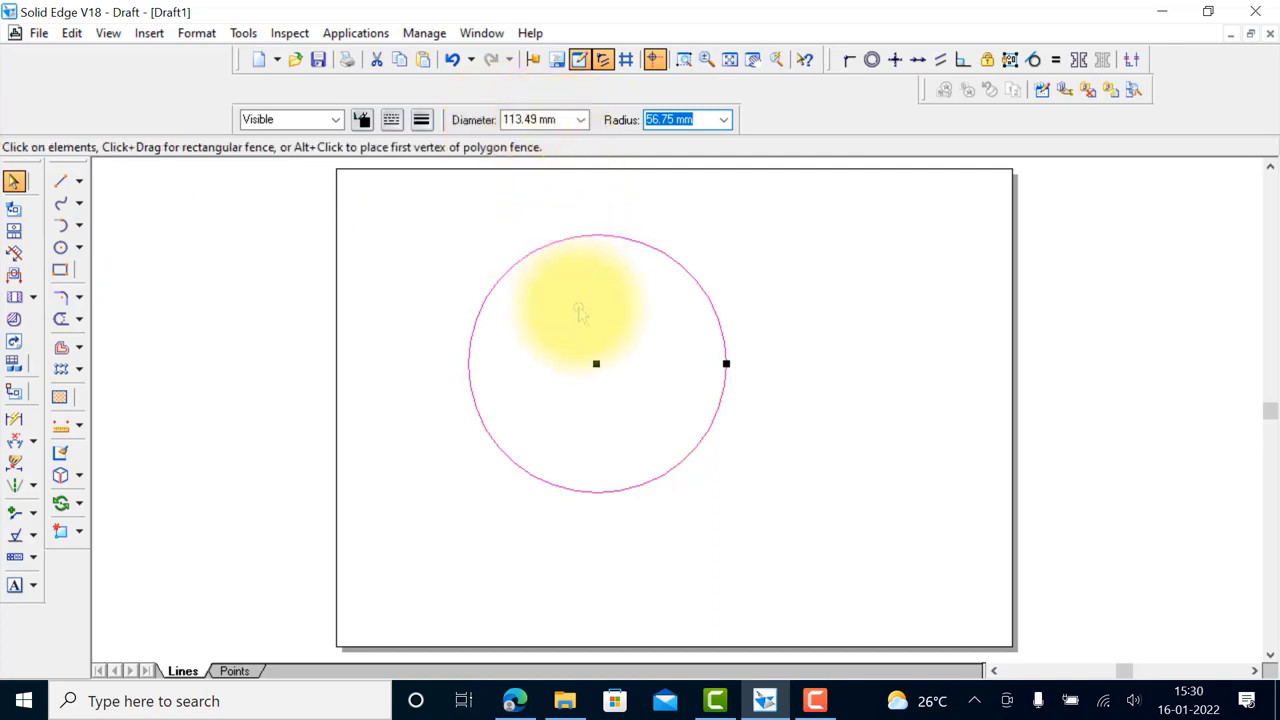
pyautogui.write('80')
pyautogui.press('Return')
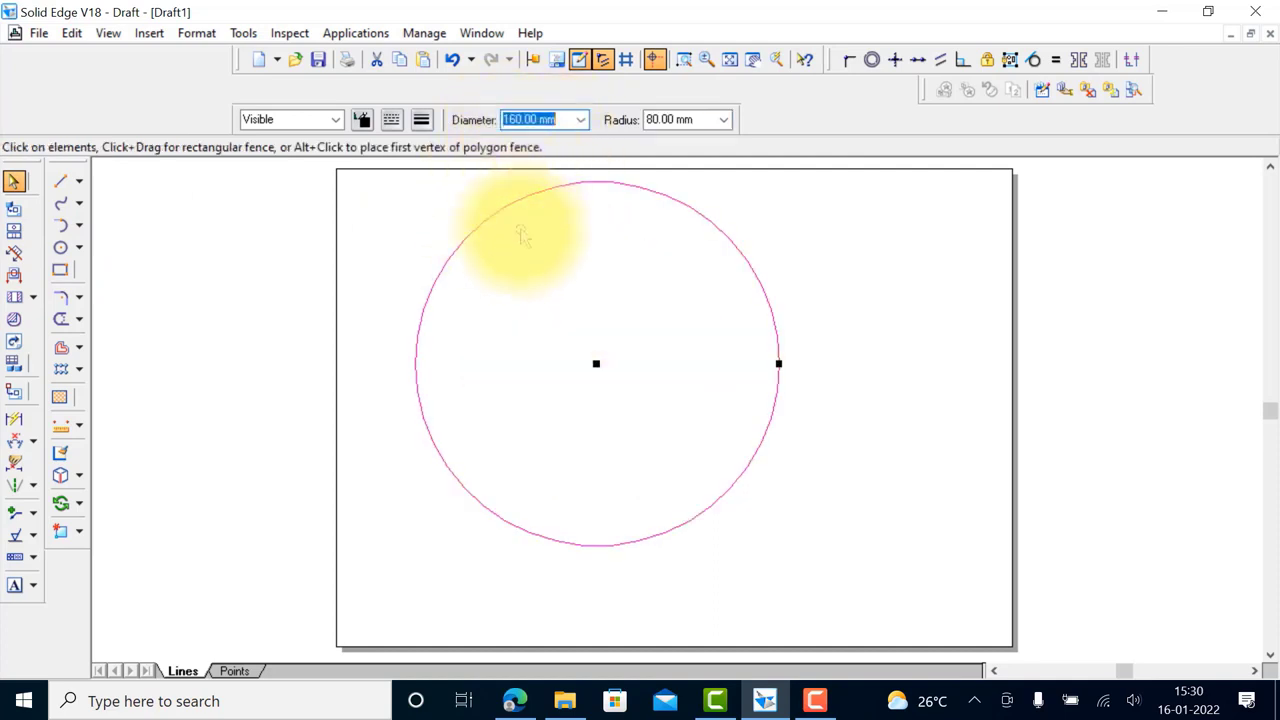
# Set the circle's diameter to 80 mm and deselect it
pyautogui.write('80')
pyautogui.press('Return')
pyautogui.click(698, 308)
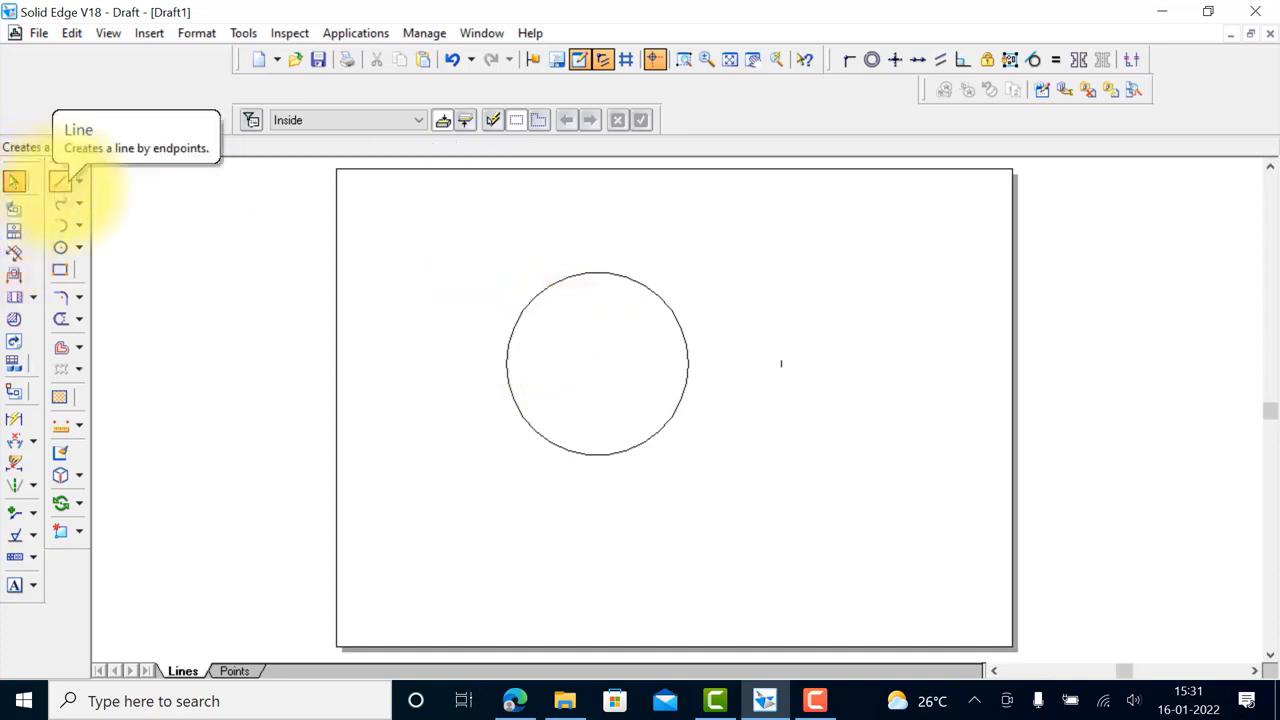
# Draw an 80 mm horizontal line across the circle through its centre, between its leftmost and rightmost points
pyautogui.click(60, 180)
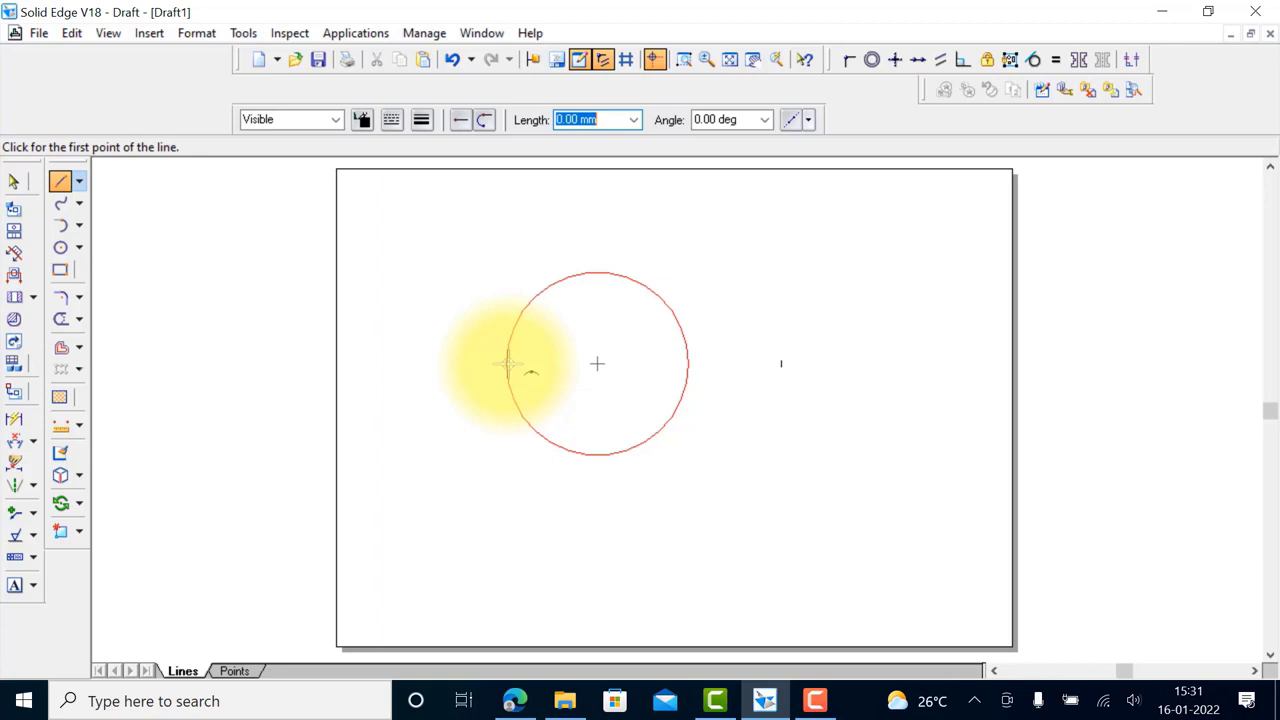
pyautogui.click(507, 364)
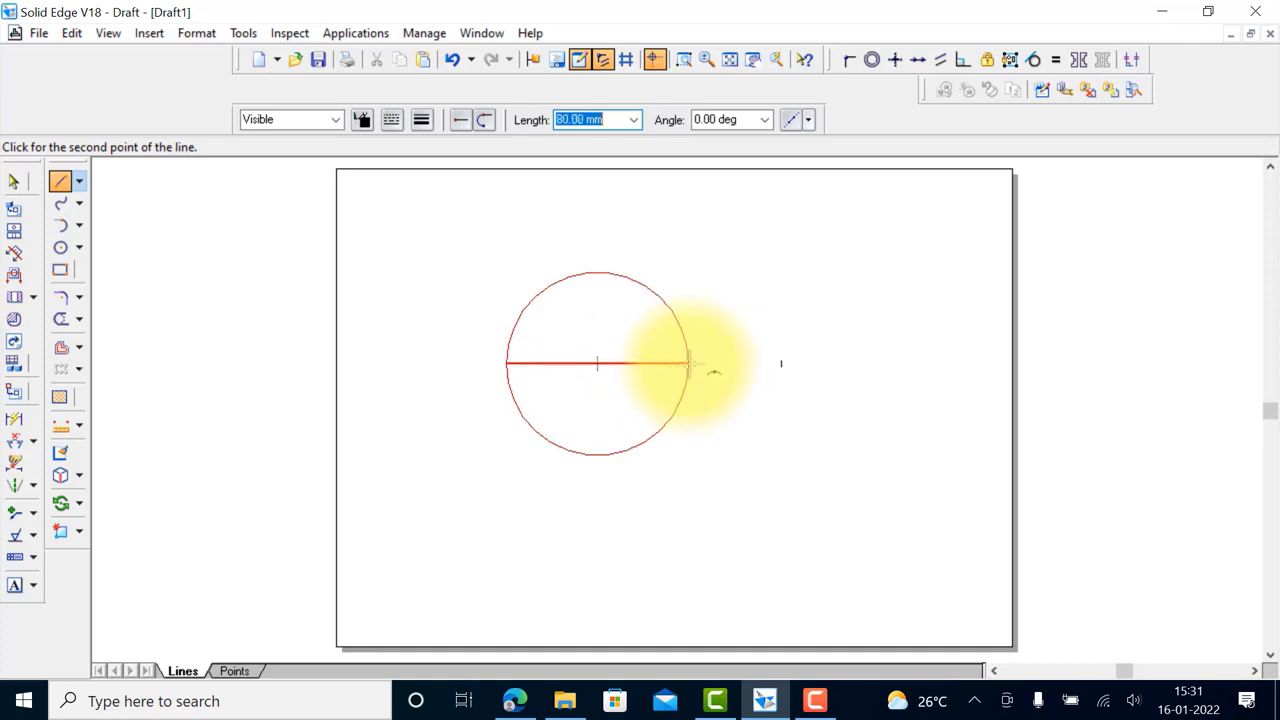
pyautogui.click(687, 364)
pyautogui.rightClick(605, 314)
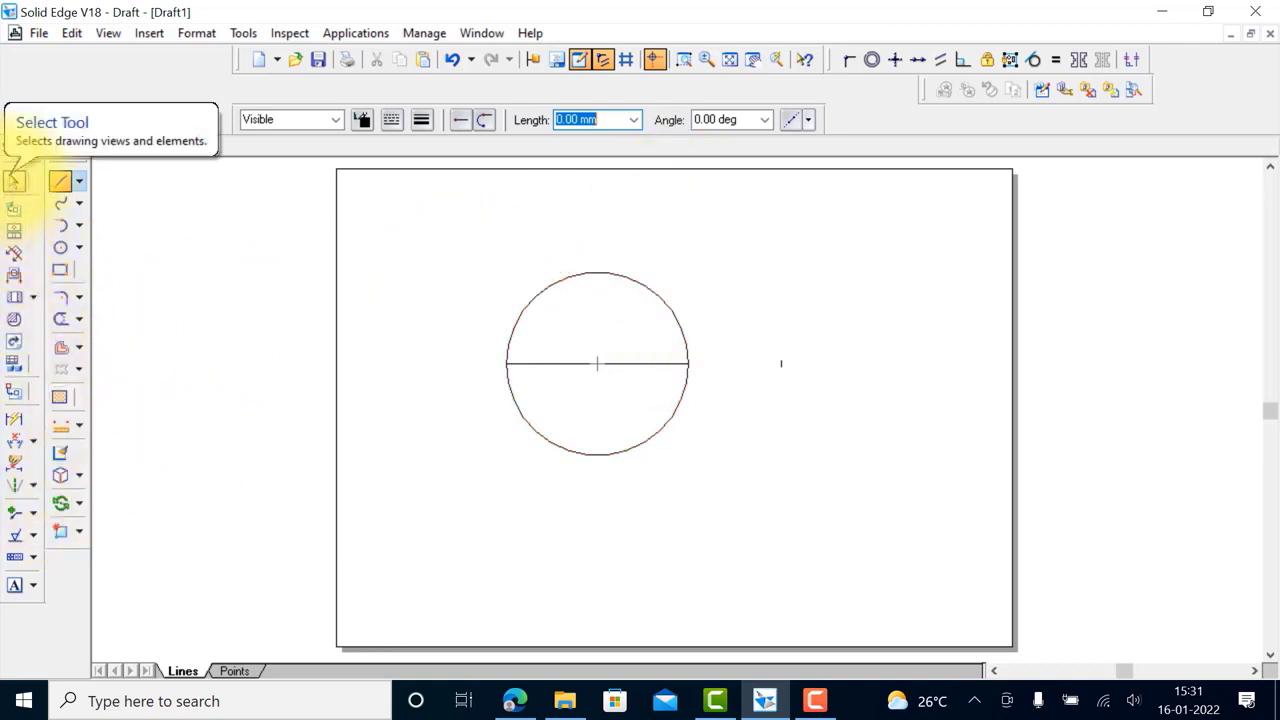
# Start a rotation with copying of the circle's horizontal diameter line about its midpoint, with a rotation angle of 30 degrees
pyautogui.click(14, 180)
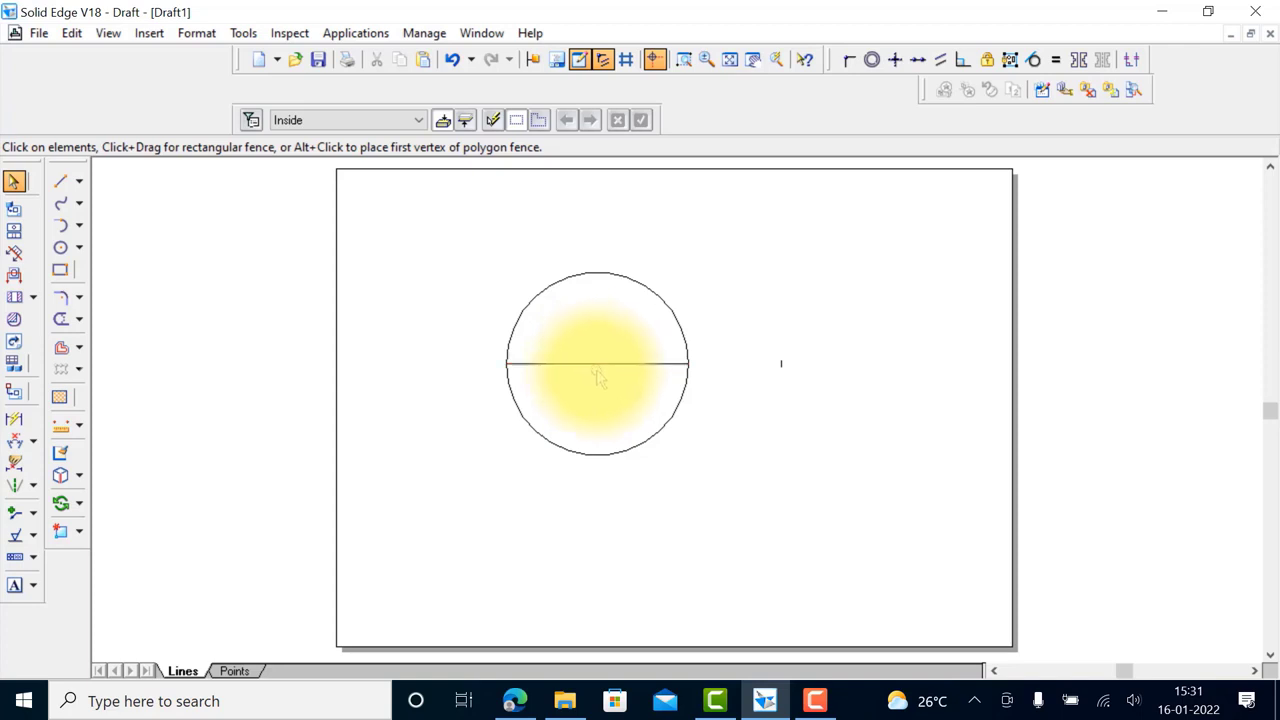
pyautogui.click(647, 364)
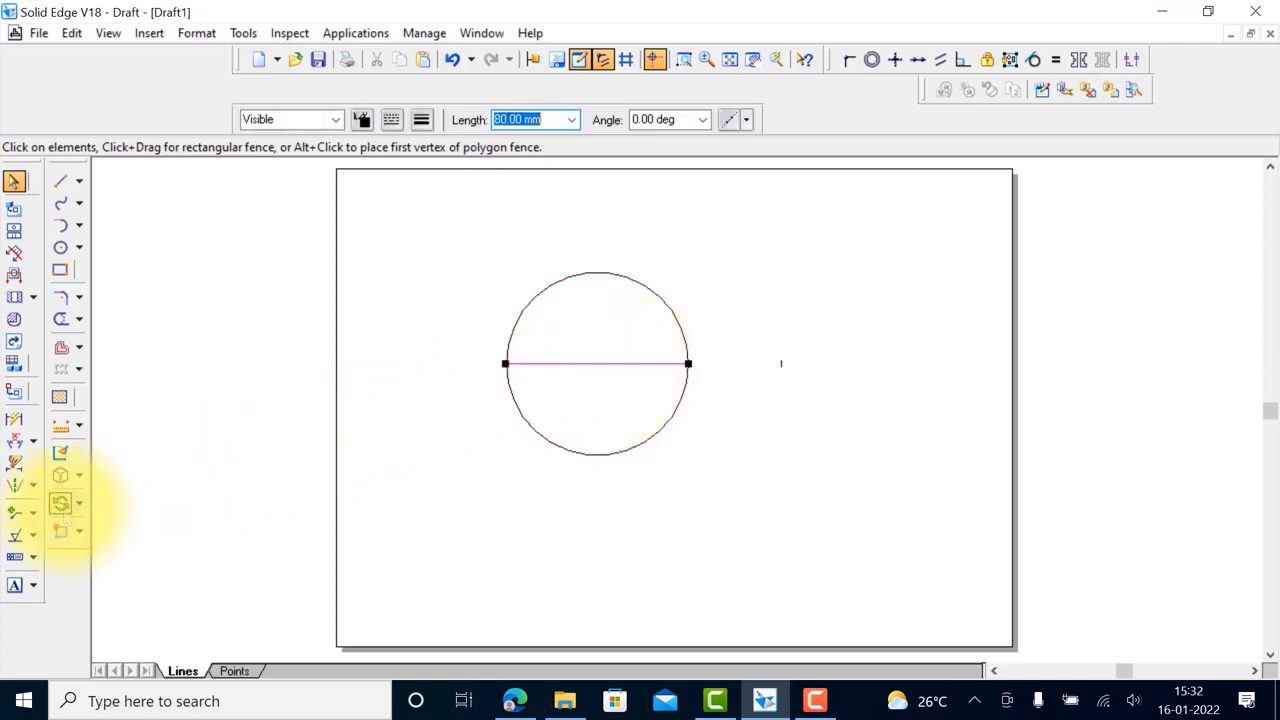
pyautogui.click(60, 504)
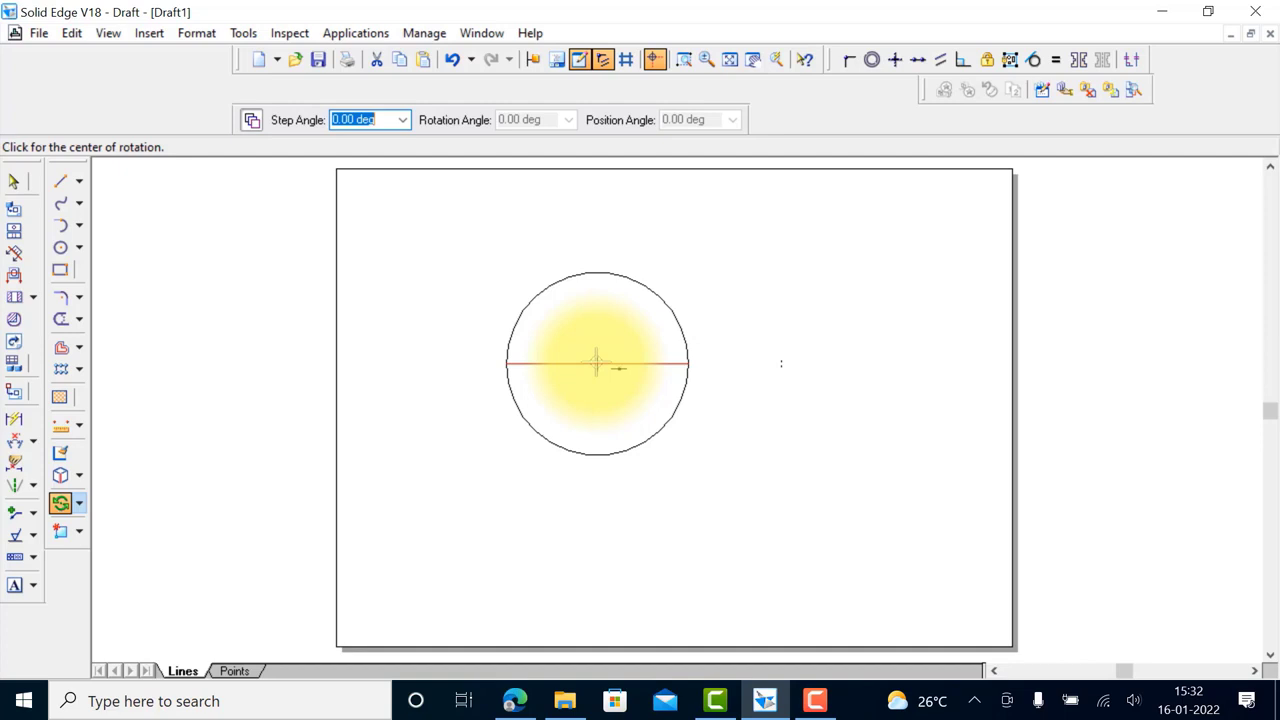
pyautogui.click(596, 362)
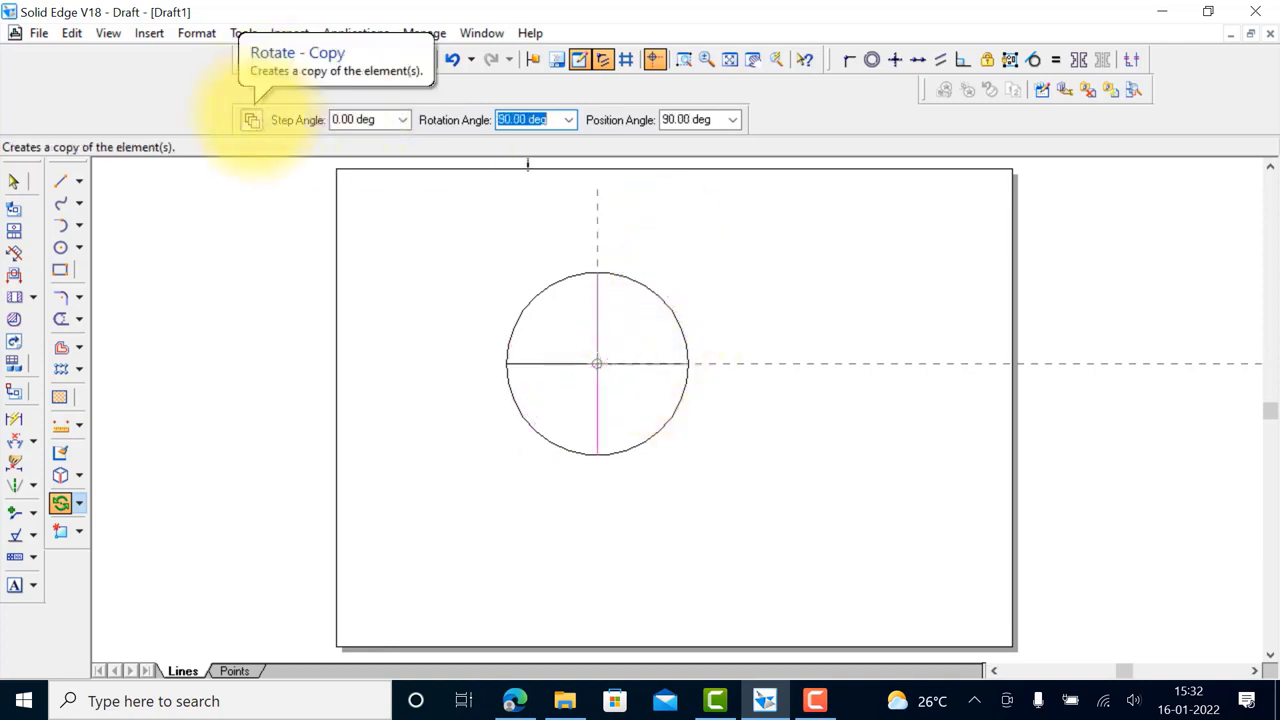
pyautogui.click(252, 119)
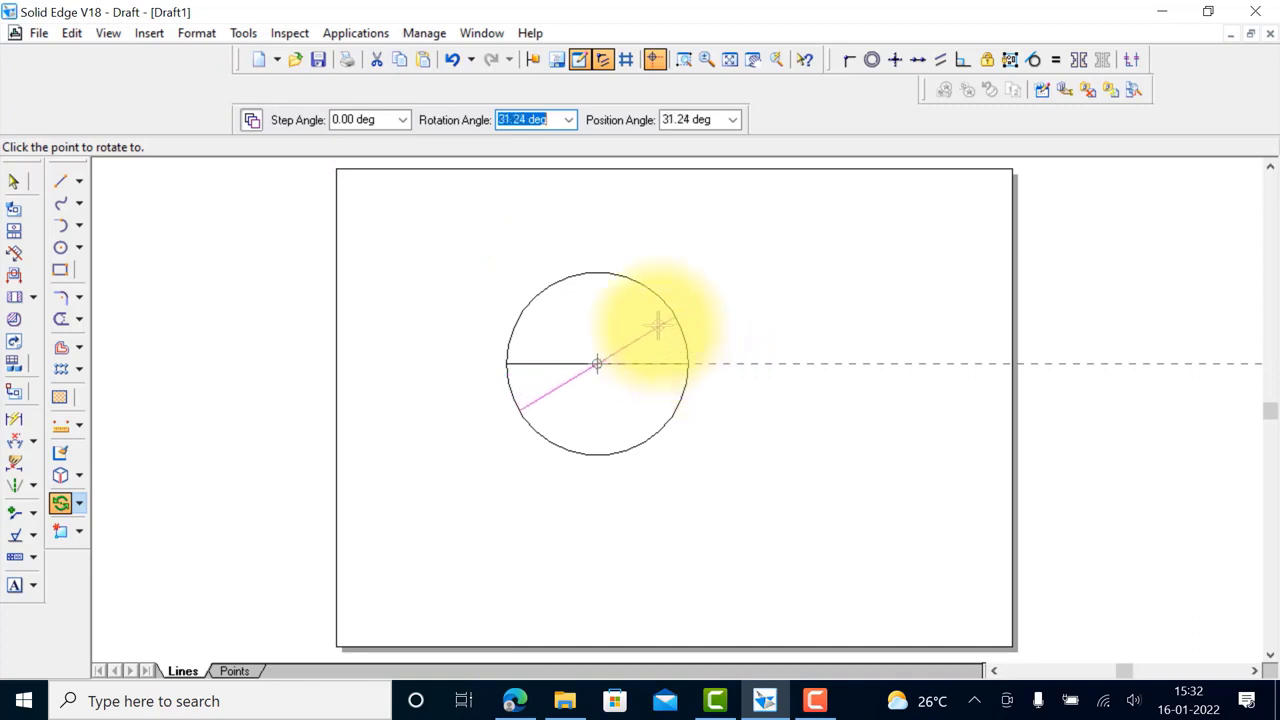
pyautogui.write('30')
pyautogui.press('Return')
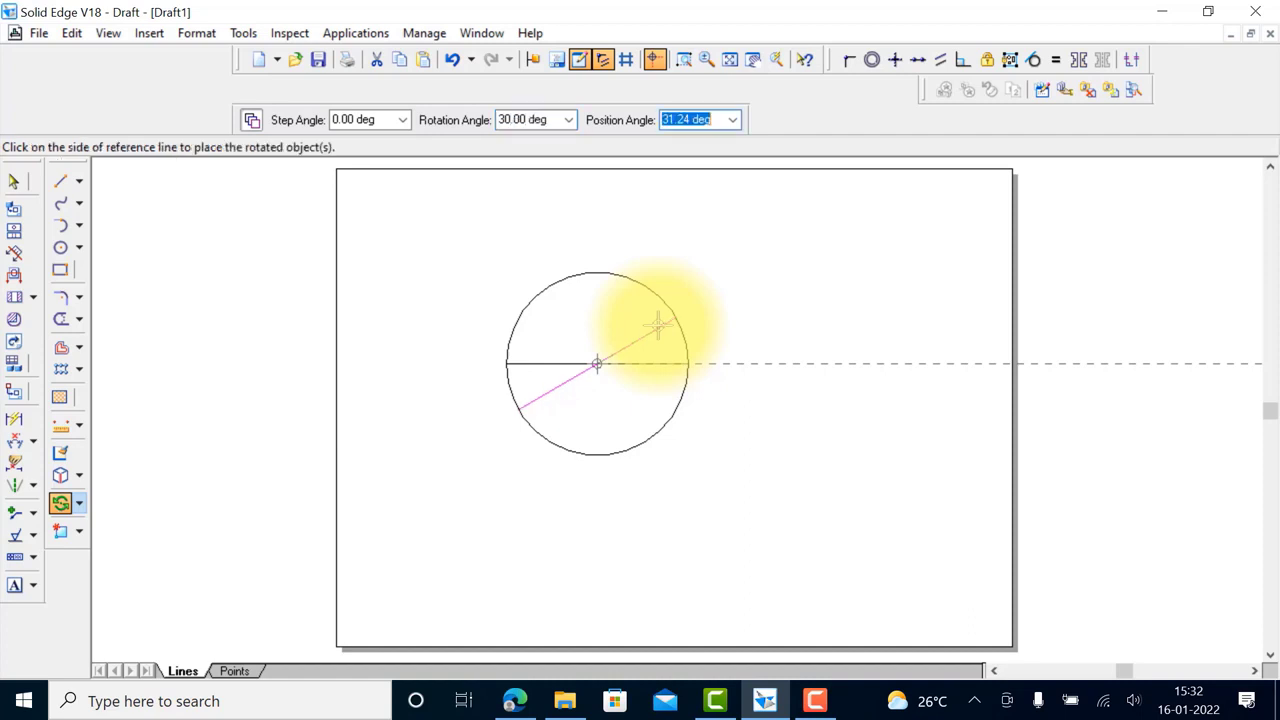
# Set the step angle of the diameter line's rotation to 30 degrees
pyautogui.press('Tab')
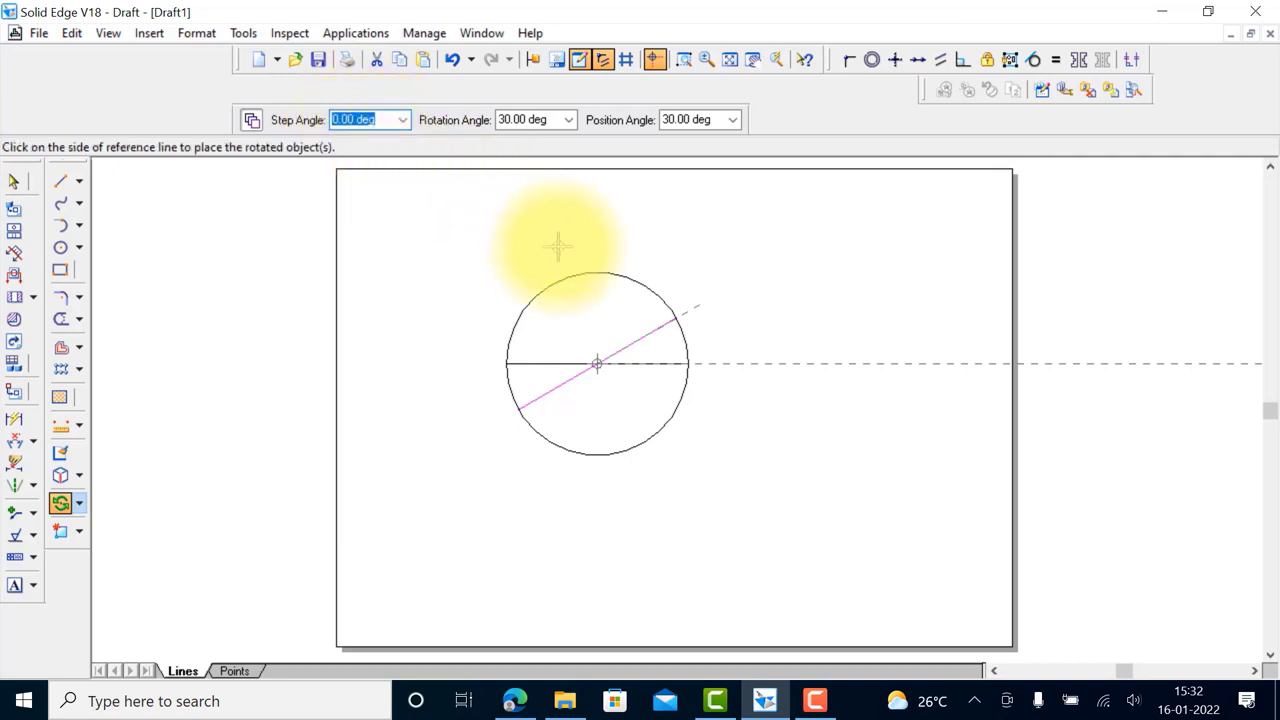
pyautogui.write('30')
pyautogui.press('Return')
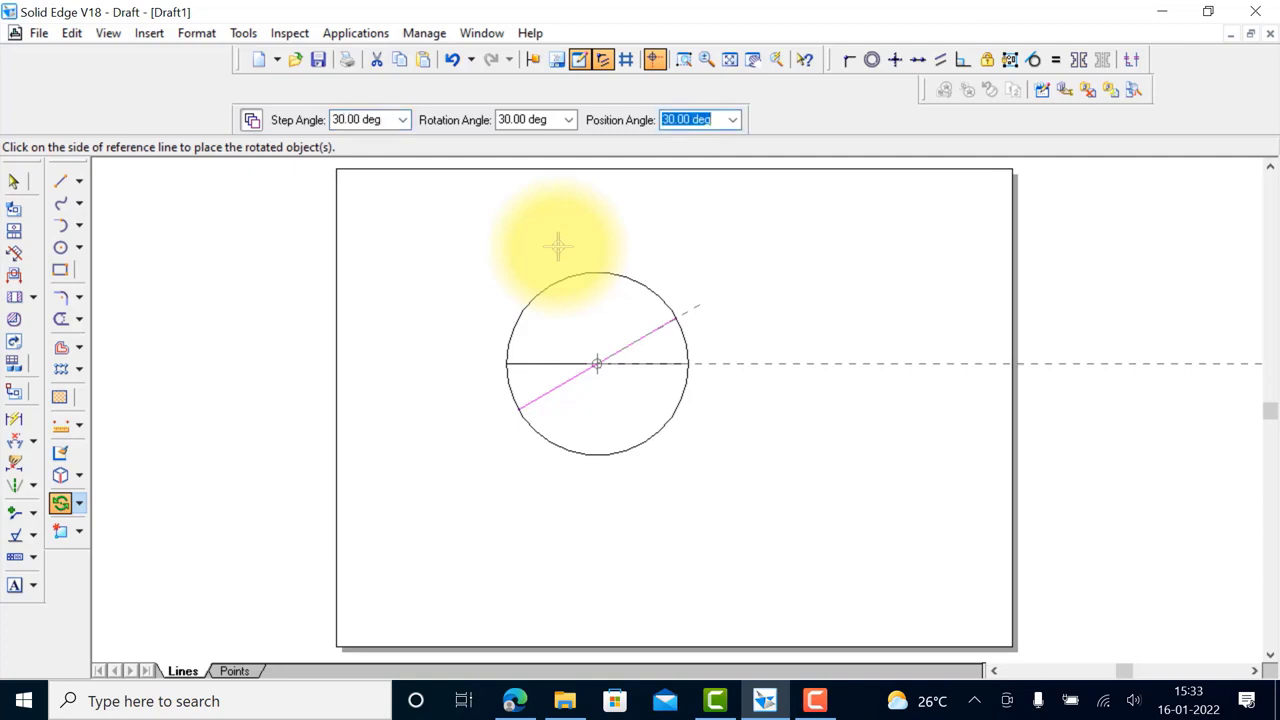
# Place rotated copies of the circle's horizontal diameter line in 30-degree steps until they divide the circle into twelve equal sectors
pyautogui.click(704, 300)
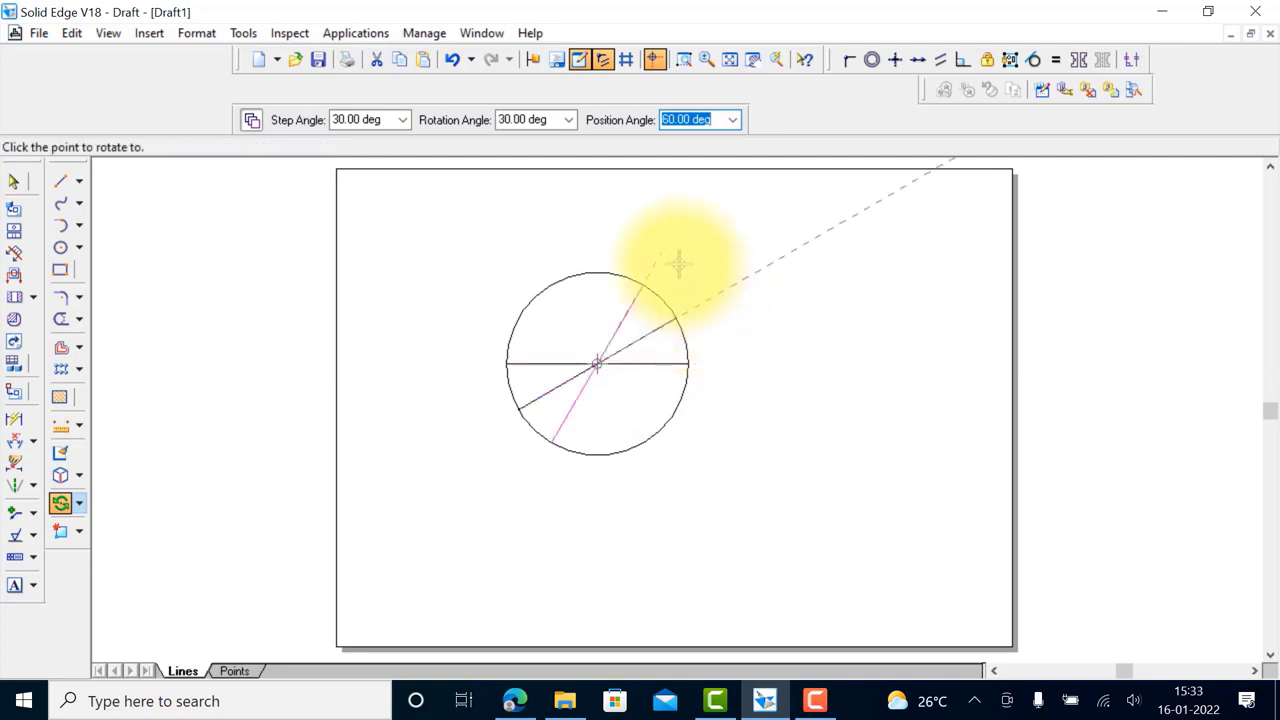
pyautogui.click(678, 263)
pyautogui.click(608, 237)
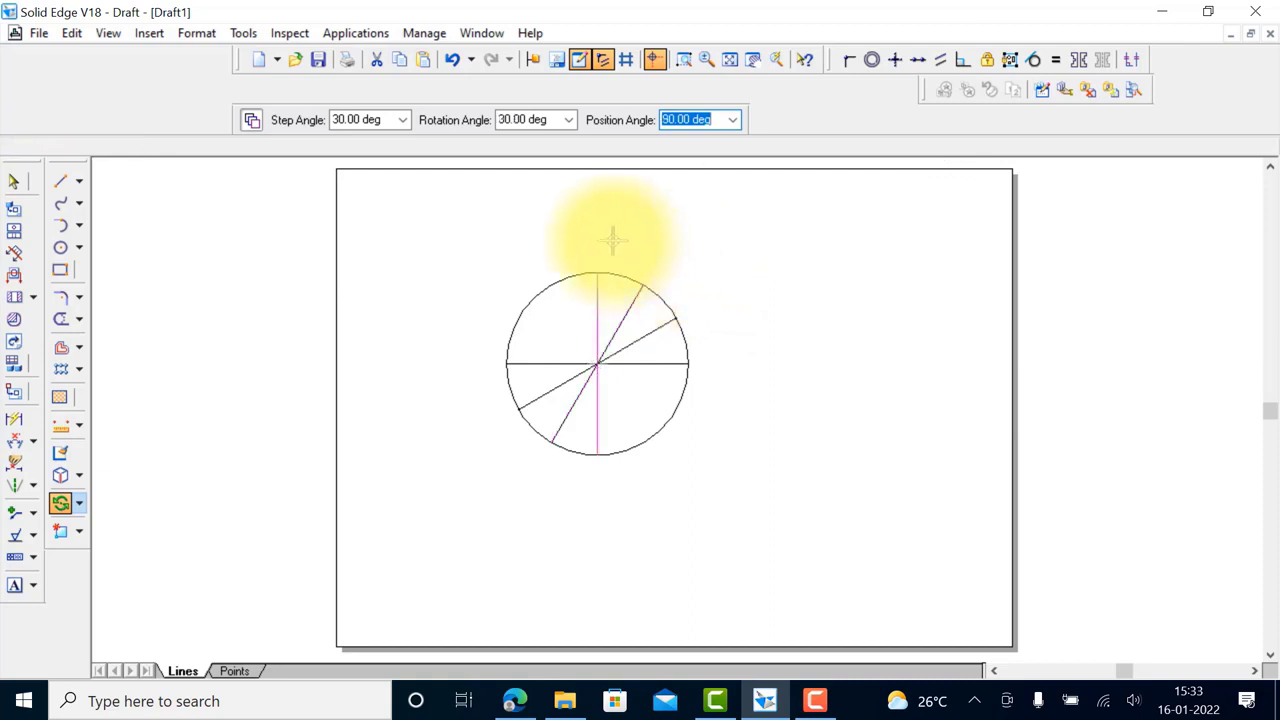
pyautogui.click(552, 246)
pyautogui.click(498, 276)
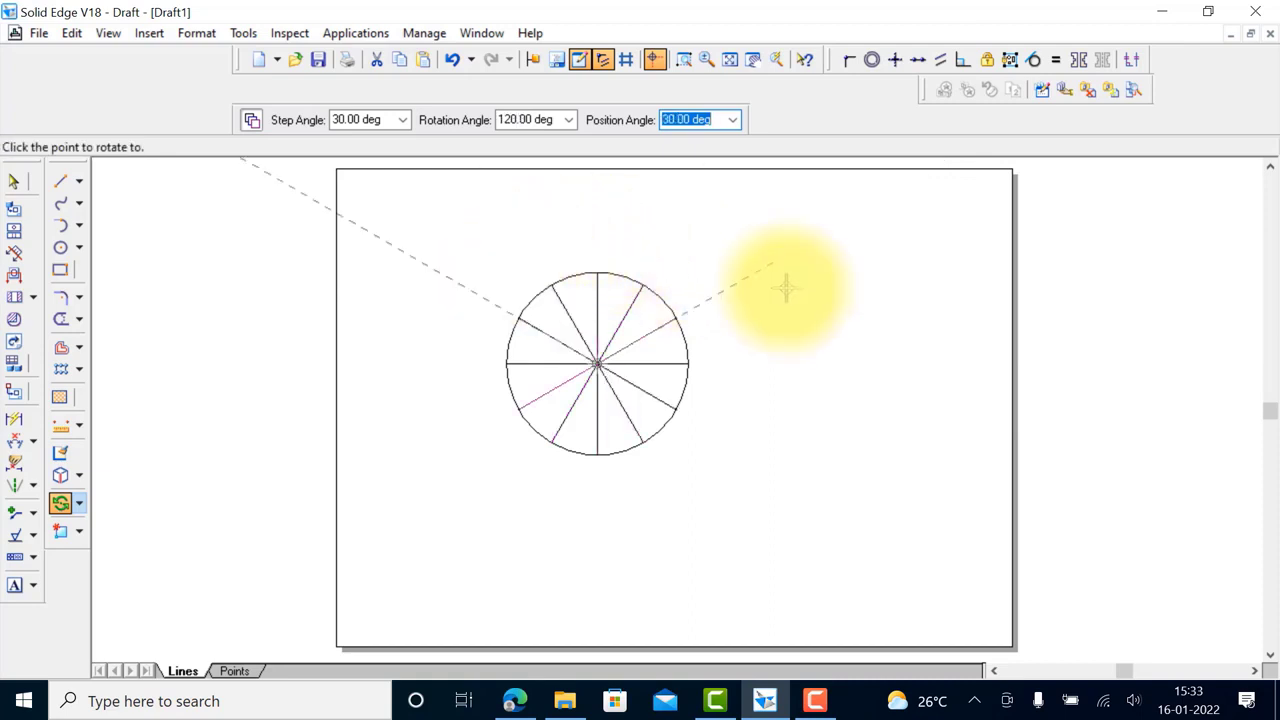
pyautogui.press('Escape')
pyautogui.click(536, 328)
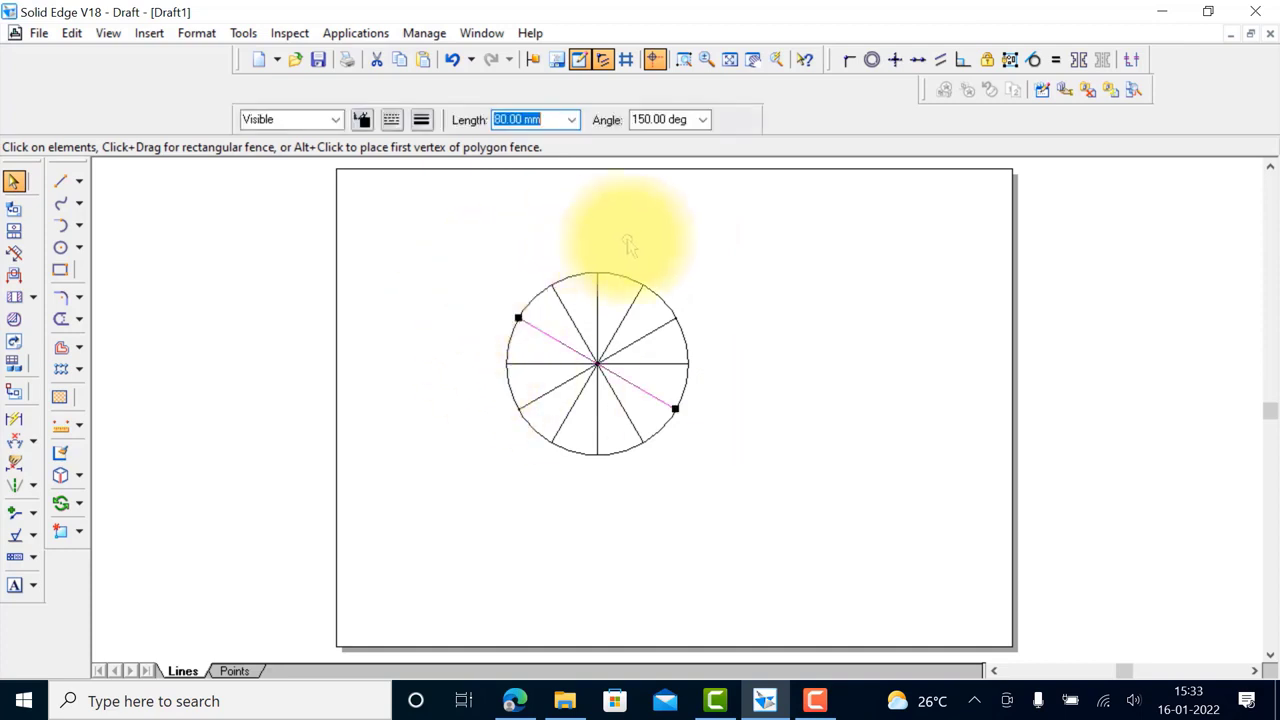
pyautogui.click(698, 487)
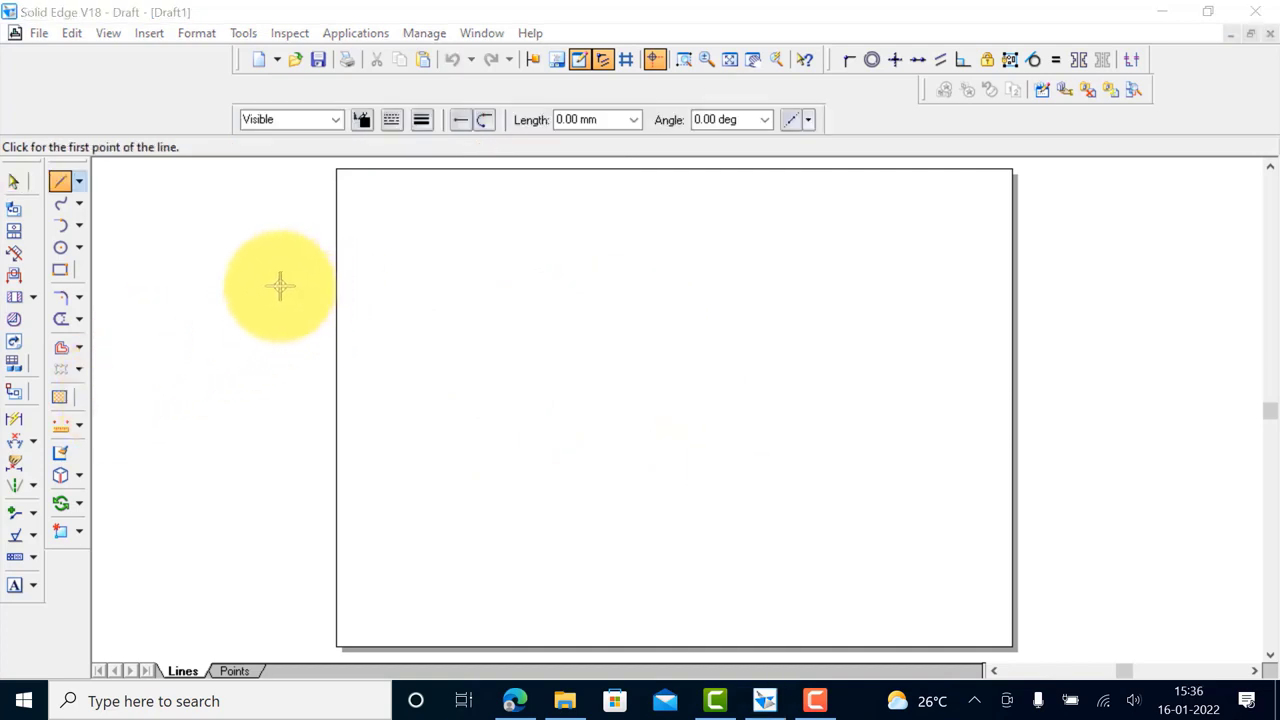
# Draw a 100 mm horizontal line and continue from its right end with an upward-sloping line about 84 mm long at about 47 degrees
pyautogui.click(60, 181)
pyautogui.click(488, 393)
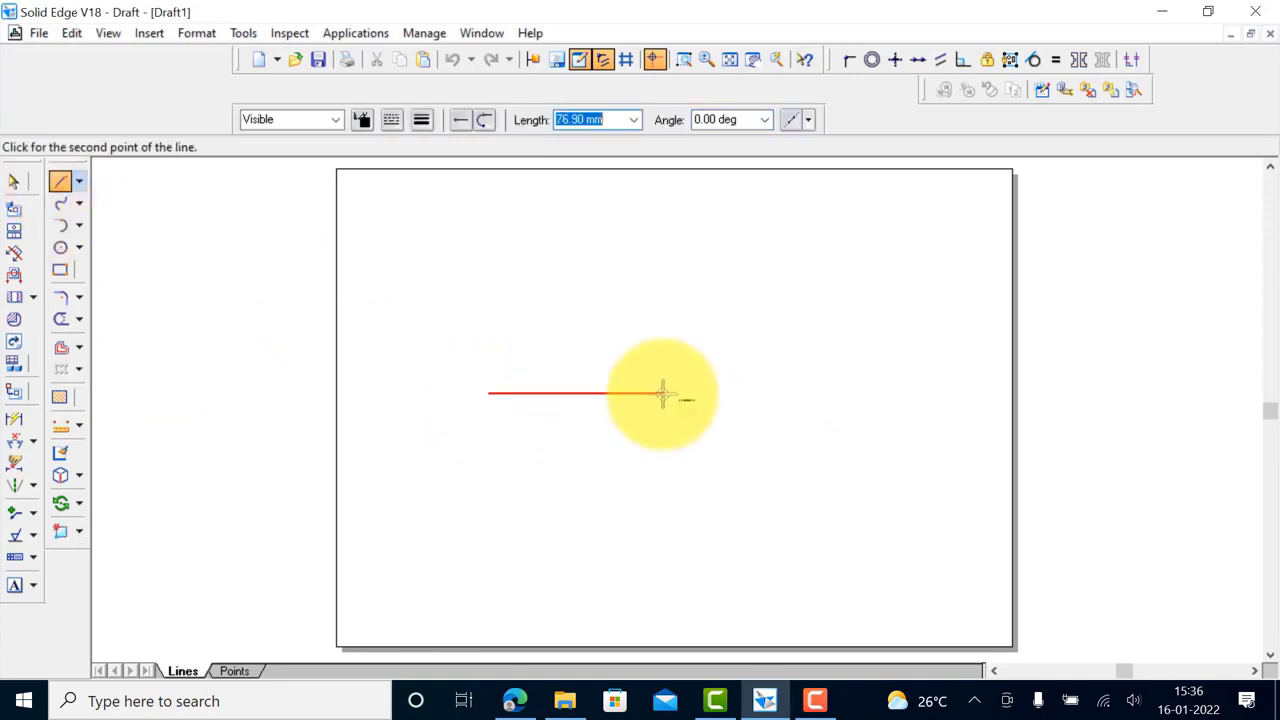
pyautogui.write('1')
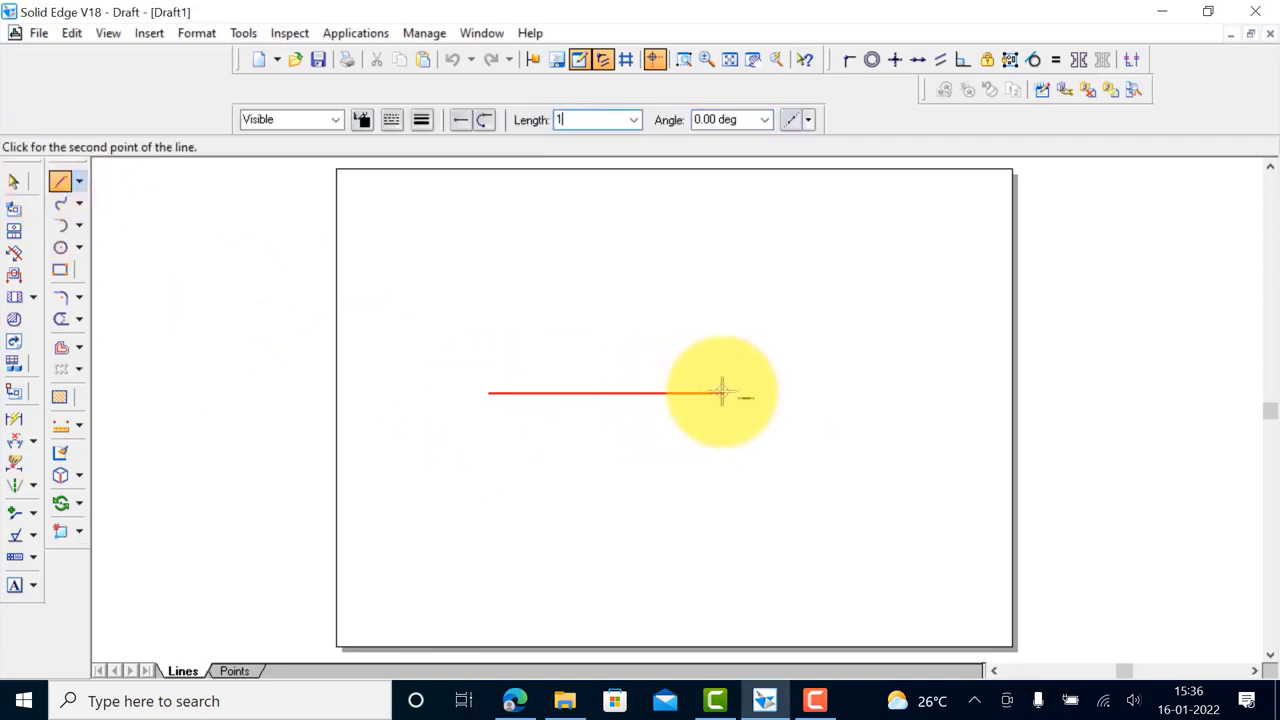
pyautogui.write('00')
pyautogui.press('Tab')
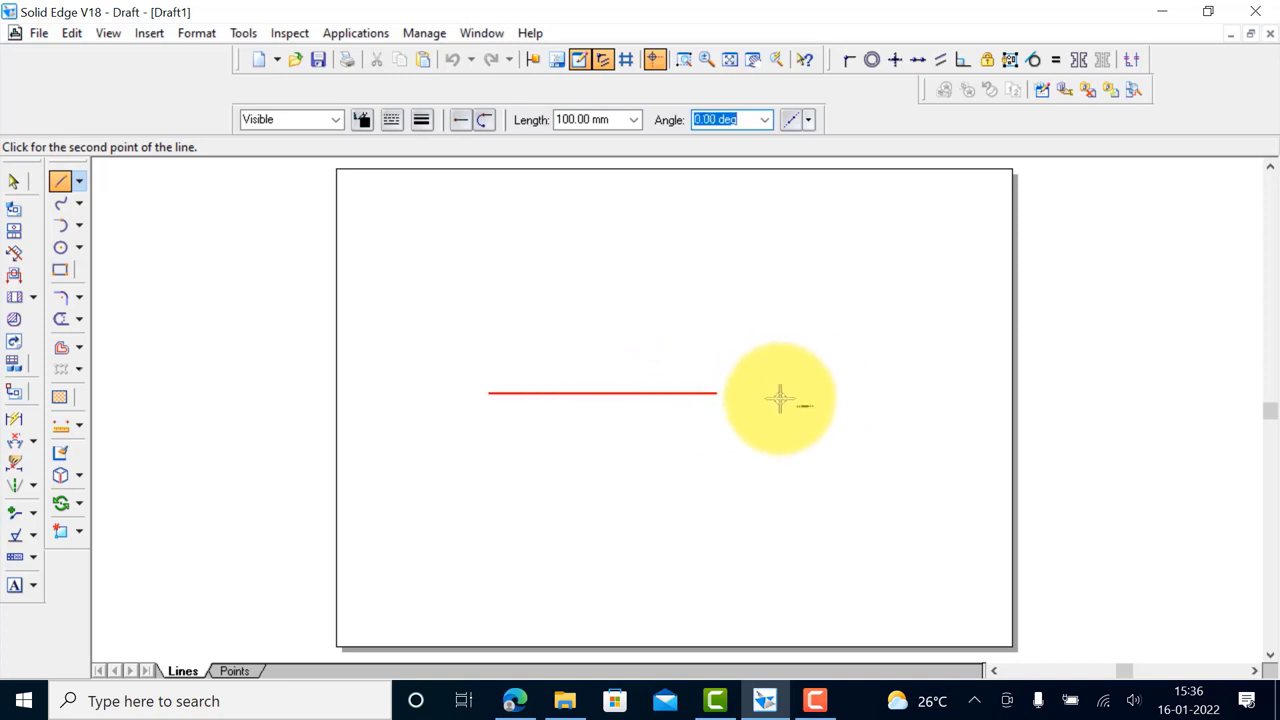
pyautogui.click(779, 400)
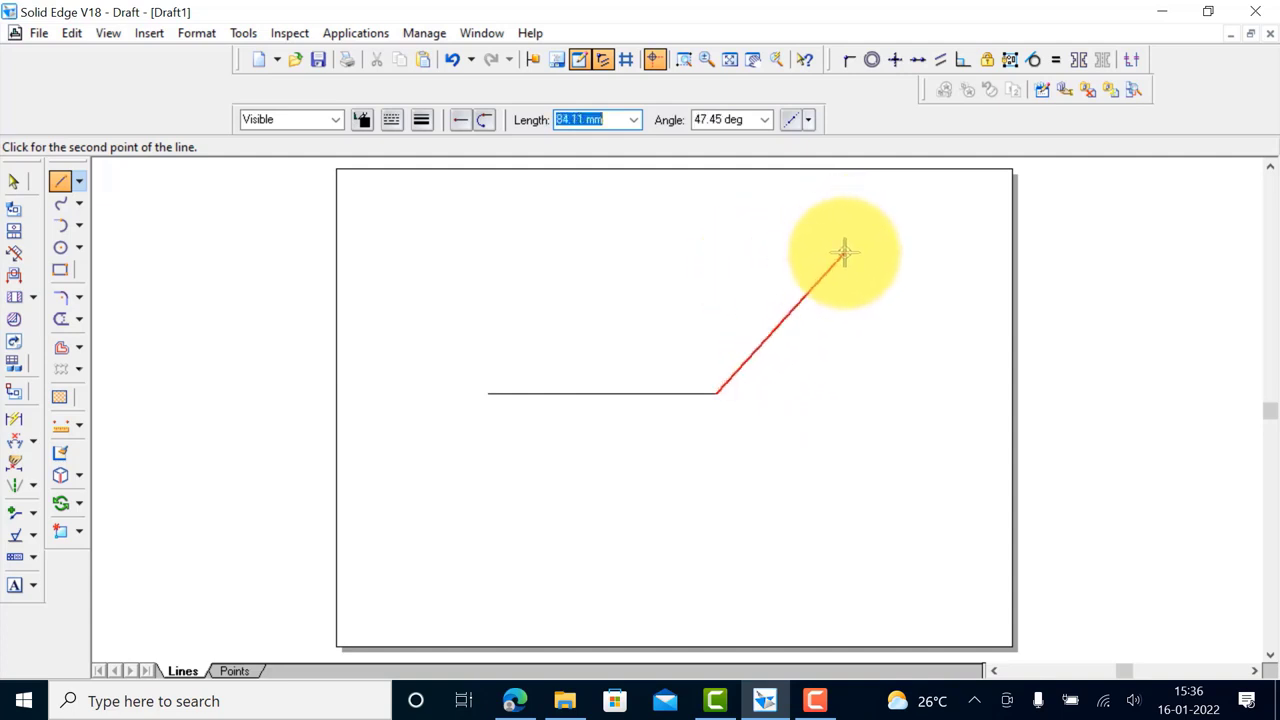
pyautogui.click(845, 242)
pyautogui.rightClick(855, 231)
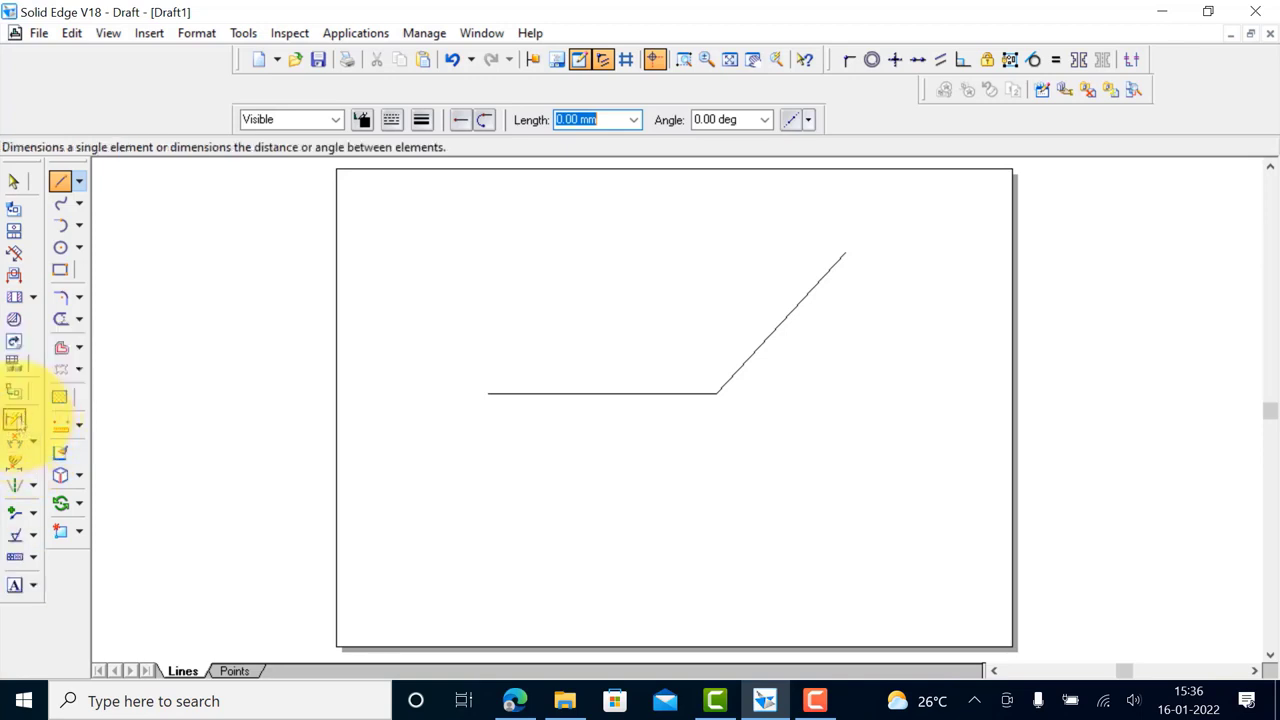
# Add Smart Dimension lengths to the horizontal line and the sloped line, placing each above its line
pyautogui.click(14, 420)
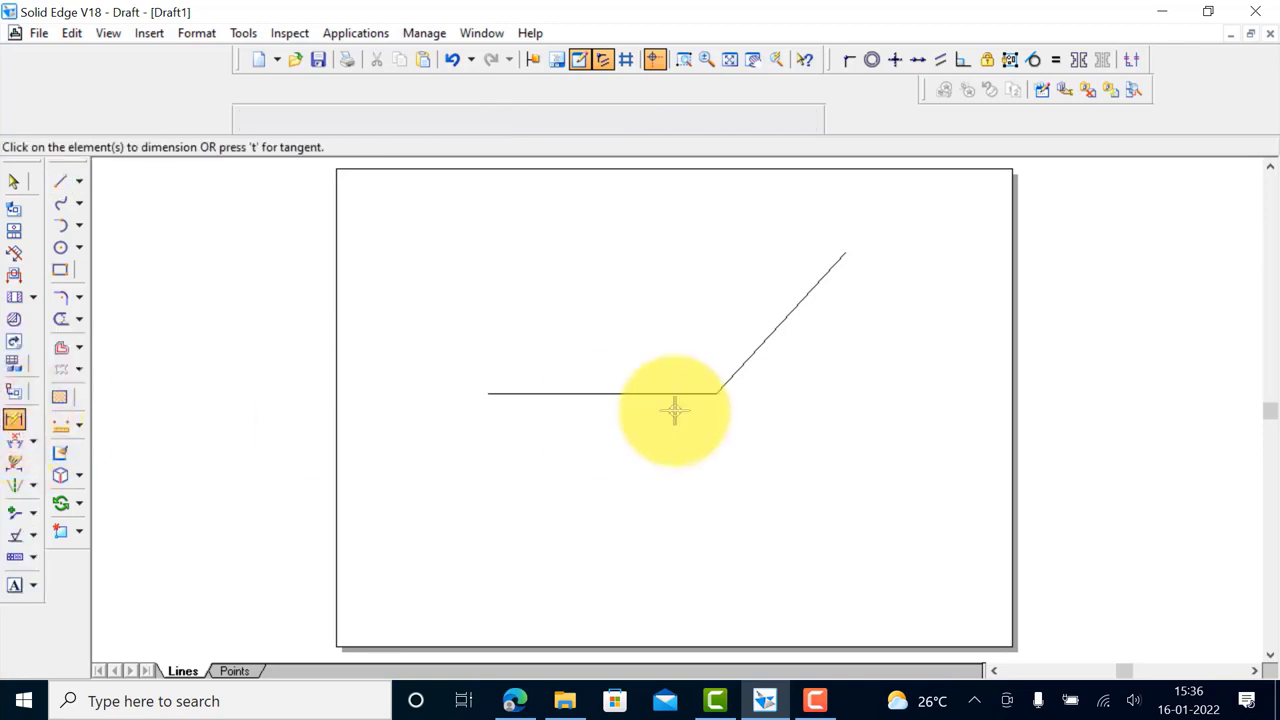
pyautogui.click(590, 393)
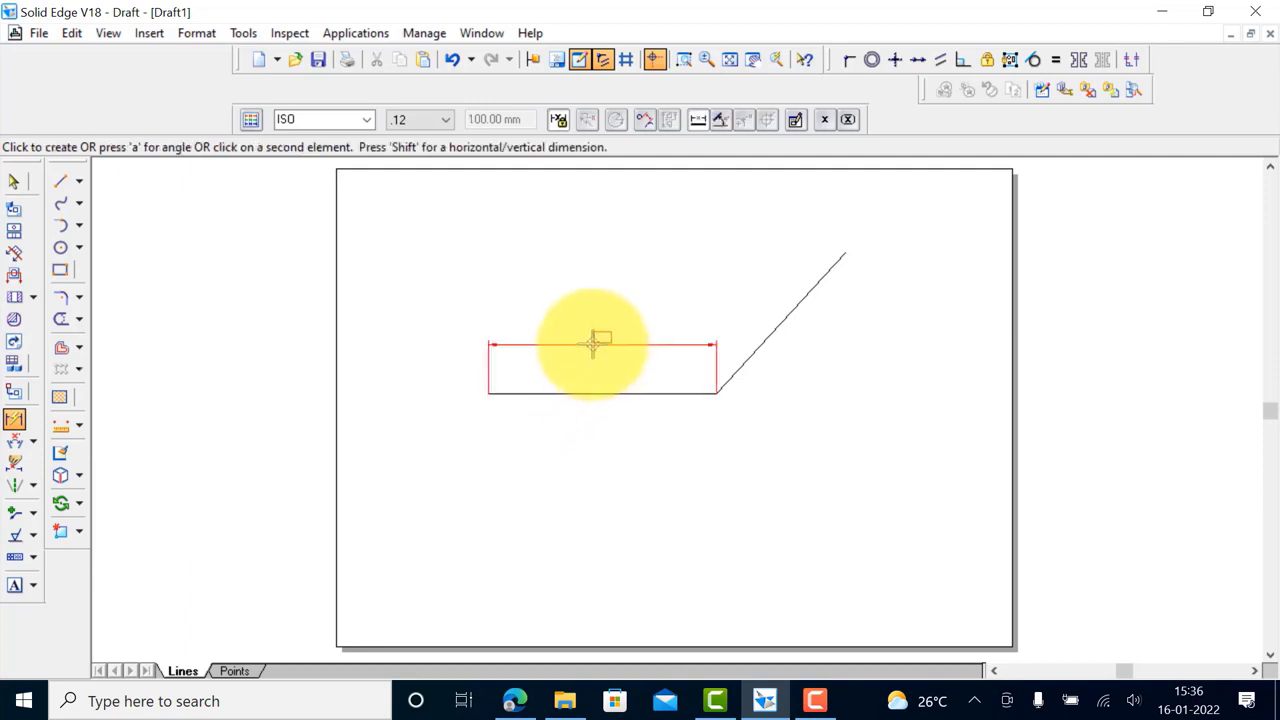
pyautogui.click(593, 343)
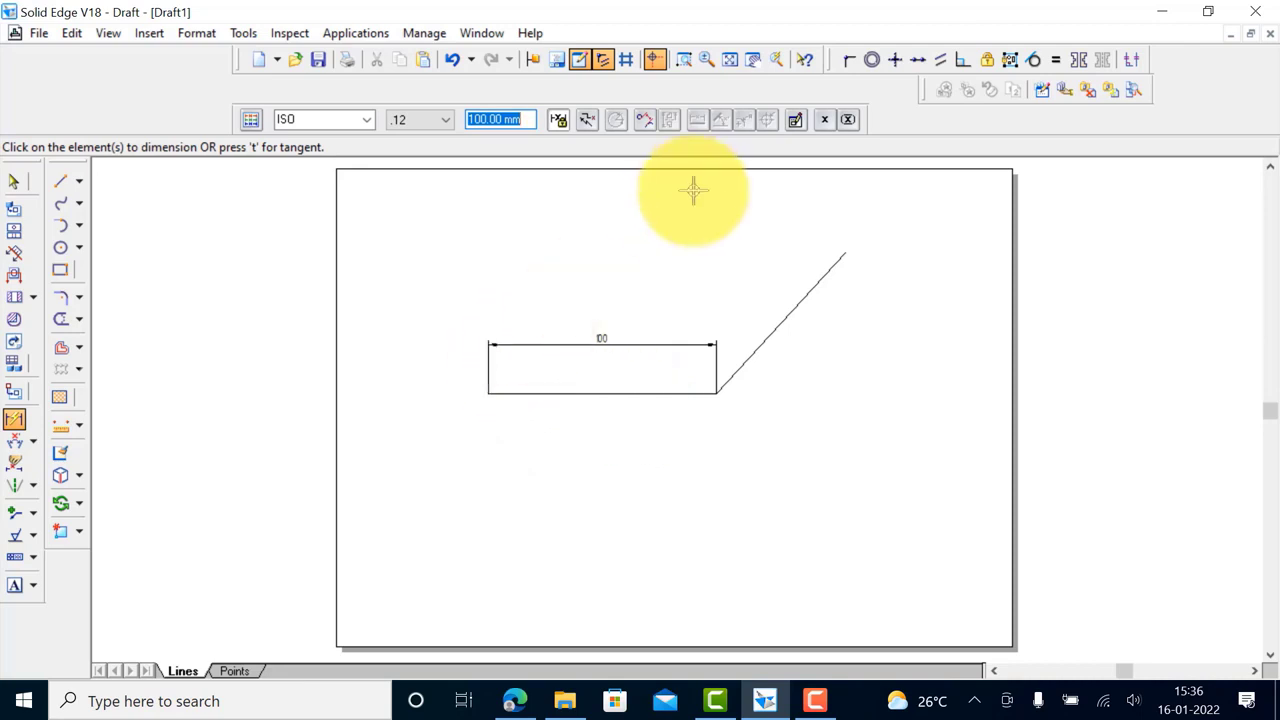
pyautogui.click(791, 318)
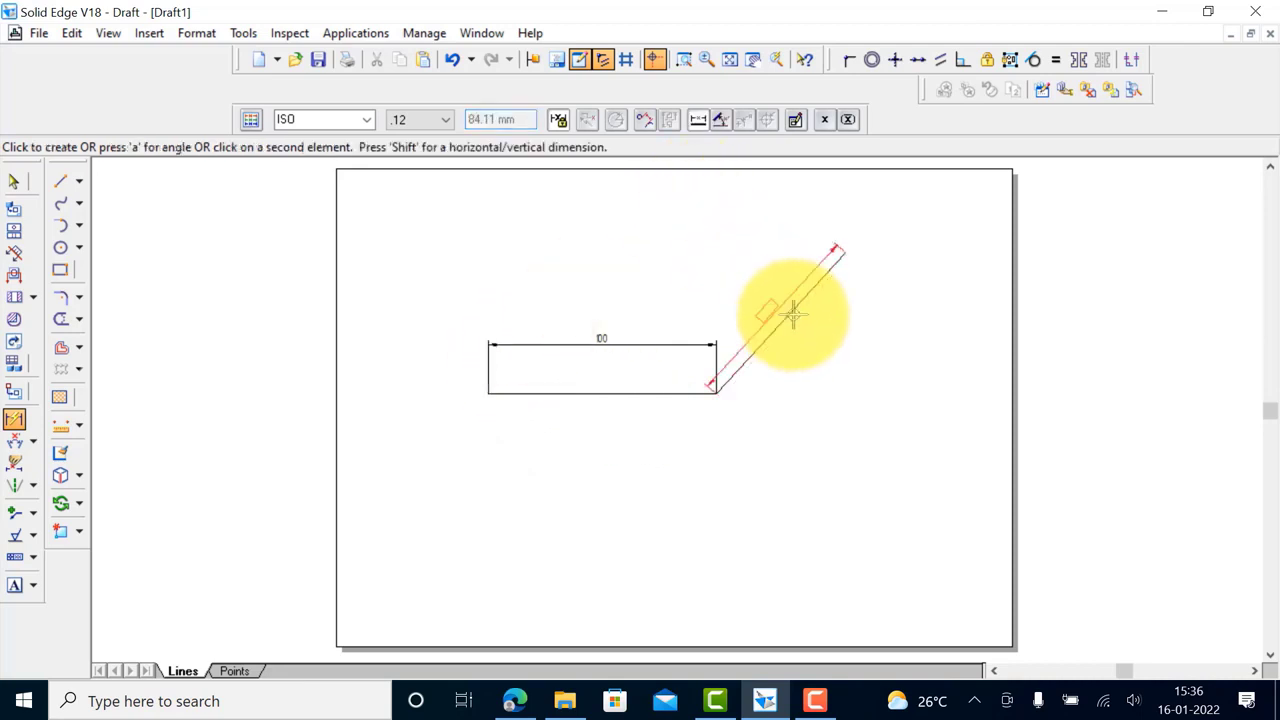
pyautogui.click(724, 252)
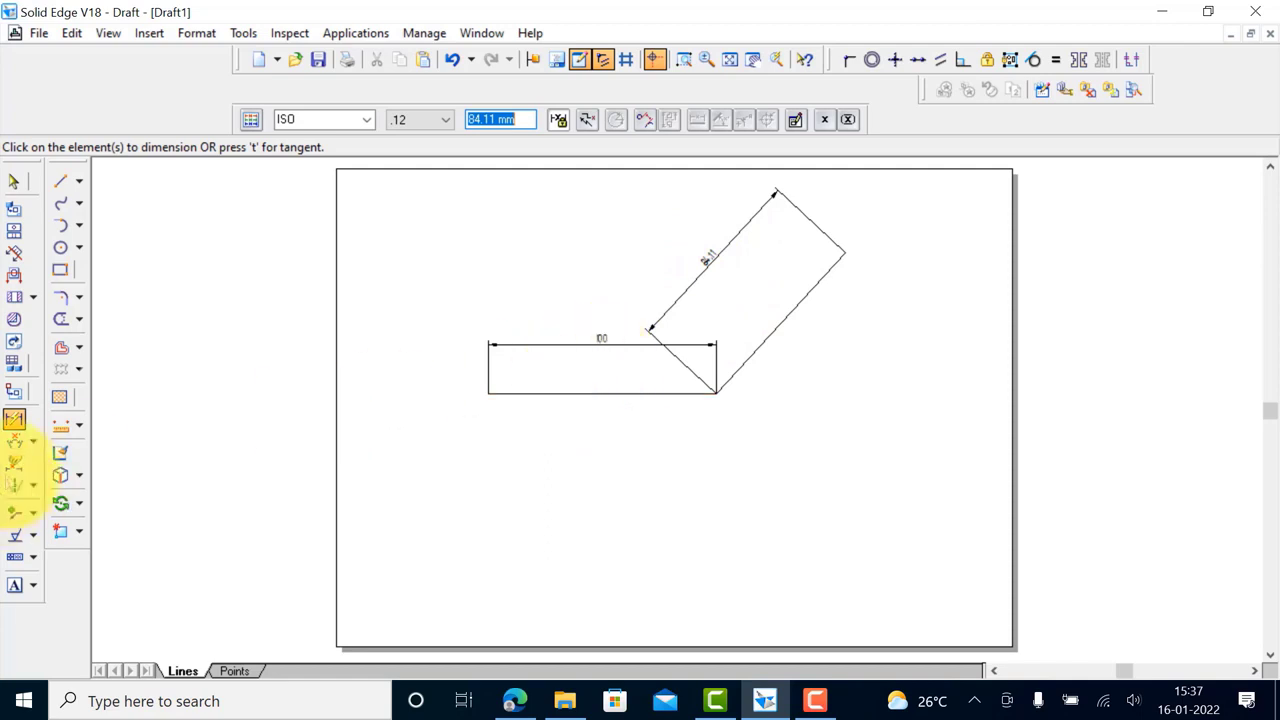
# Add a Distance Between dimension from the left to the right endpoint of the horizontal line, placed below it
pyautogui.click(33, 442)
pyautogui.click(96, 446)
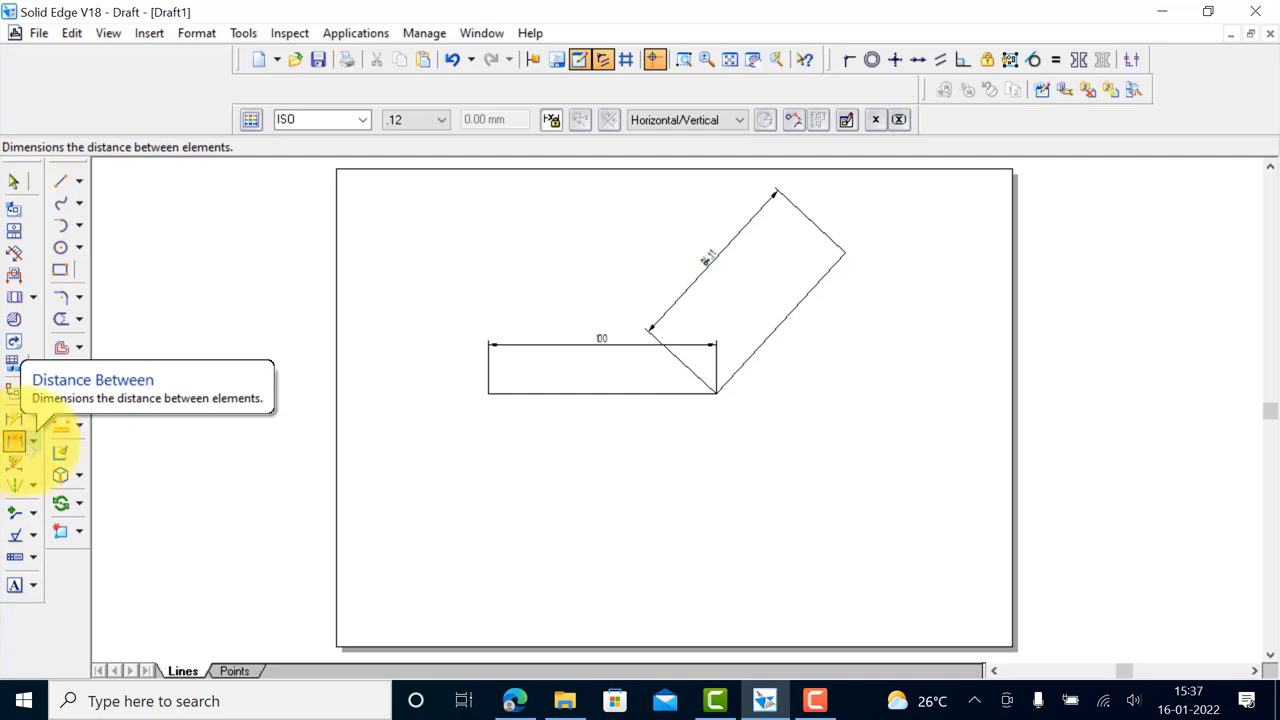
pyautogui.click(33, 445)
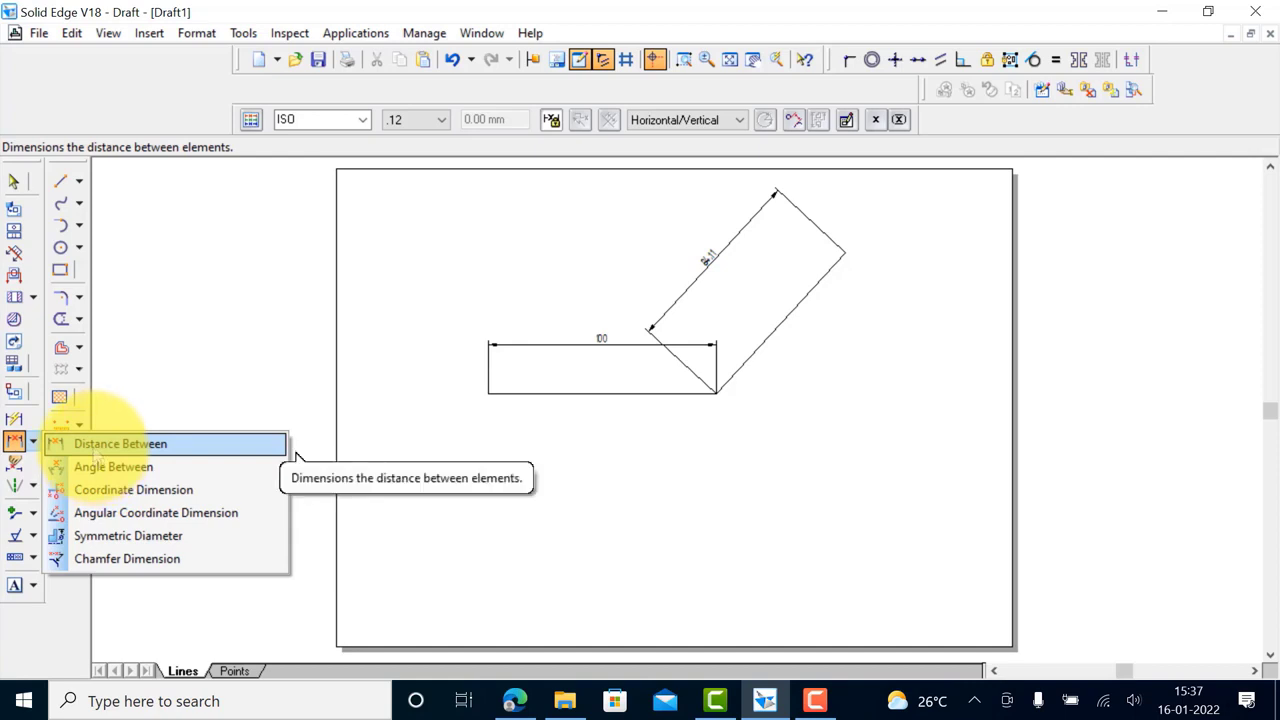
pyautogui.click(100, 444)
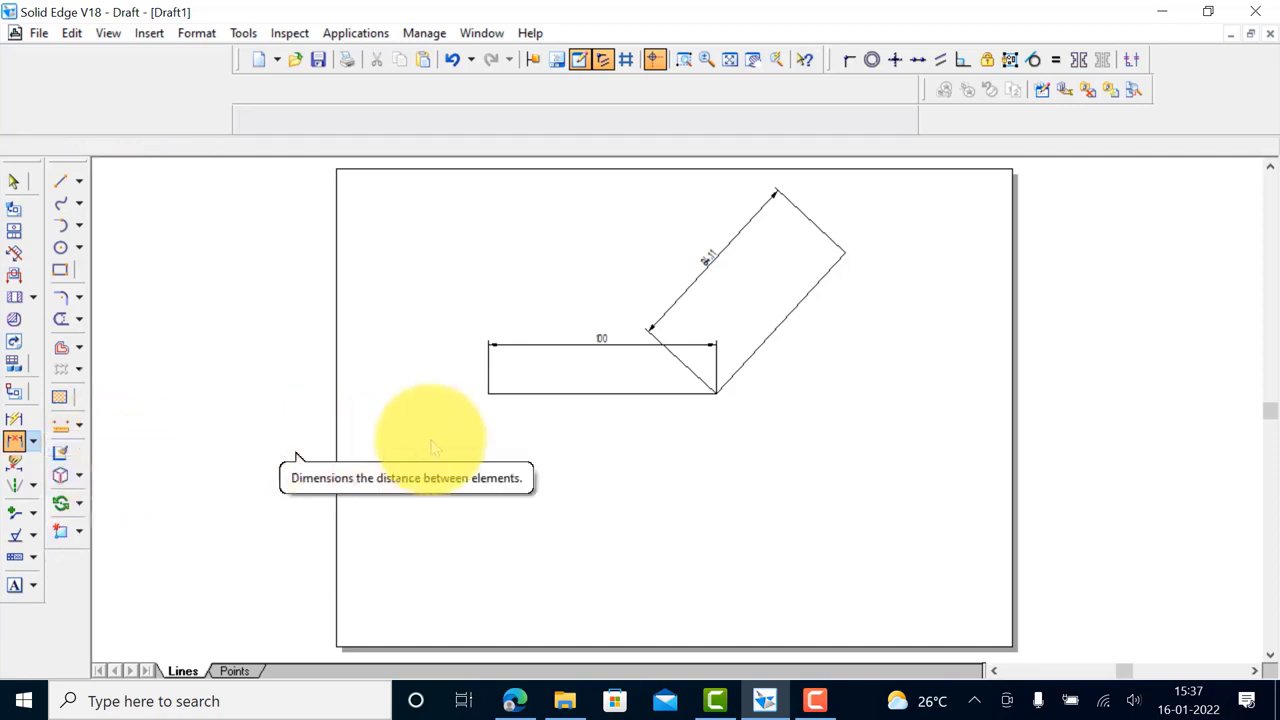
pyautogui.click(488, 396)
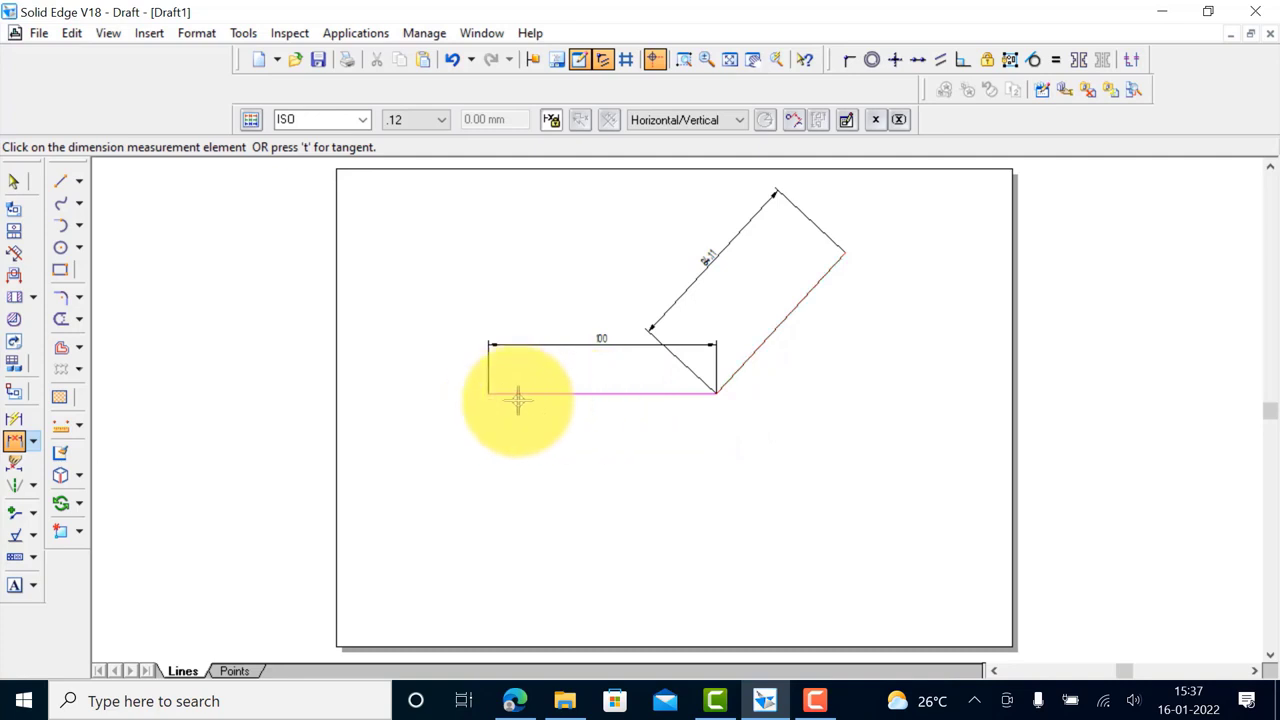
pyautogui.click(712, 393)
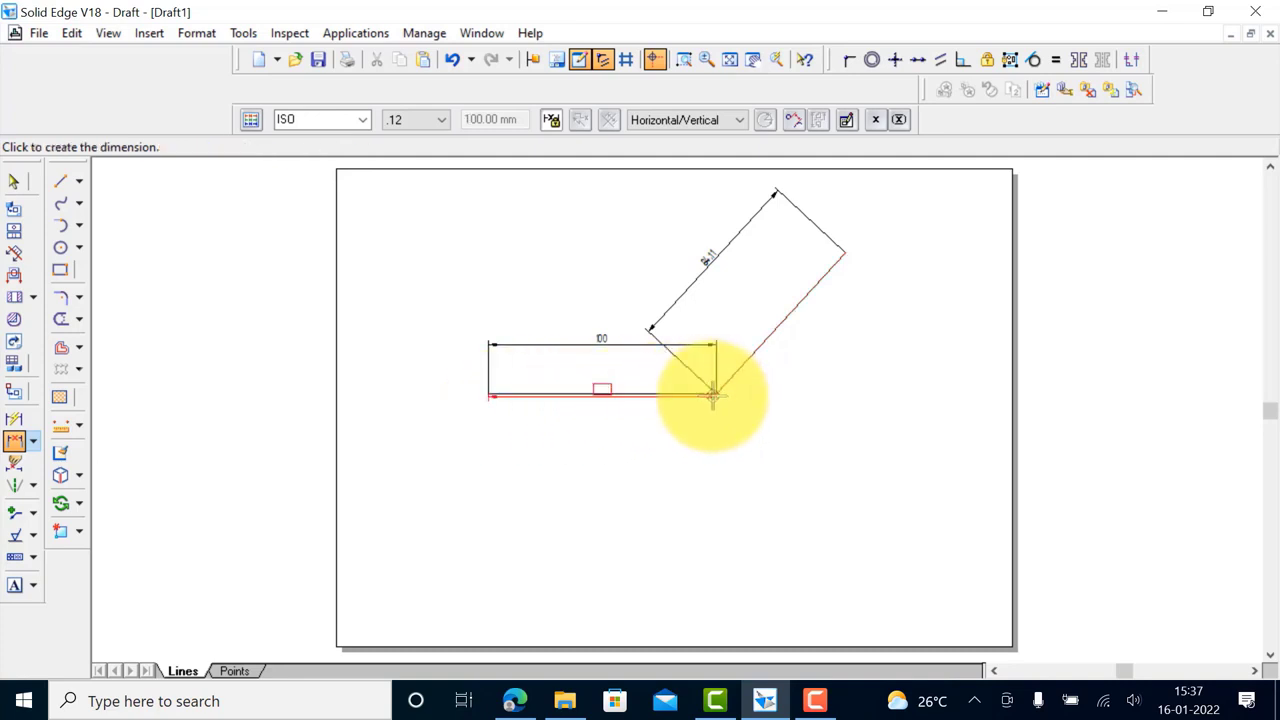
pyautogui.click(686, 484)
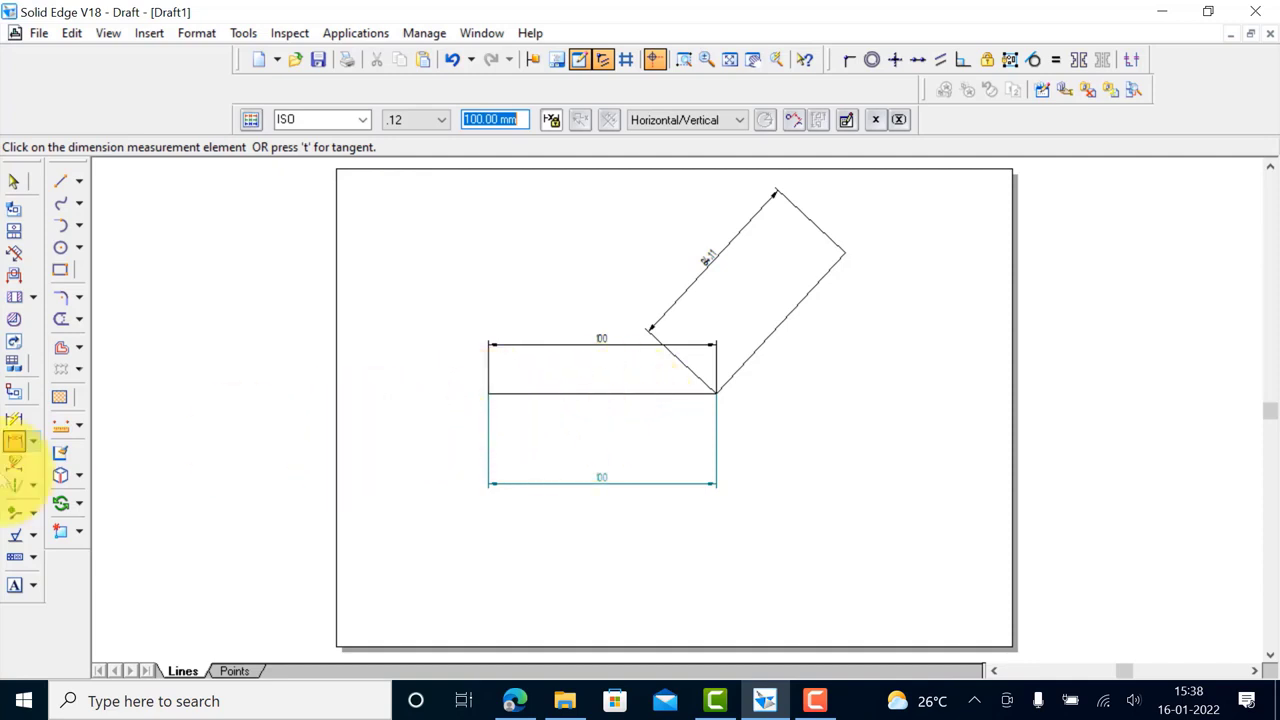
# Dimension the distance from the horizontal line's left endpoint to its midpoint, placed between the line and the full-length dimension below
pyautogui.click(14, 440)
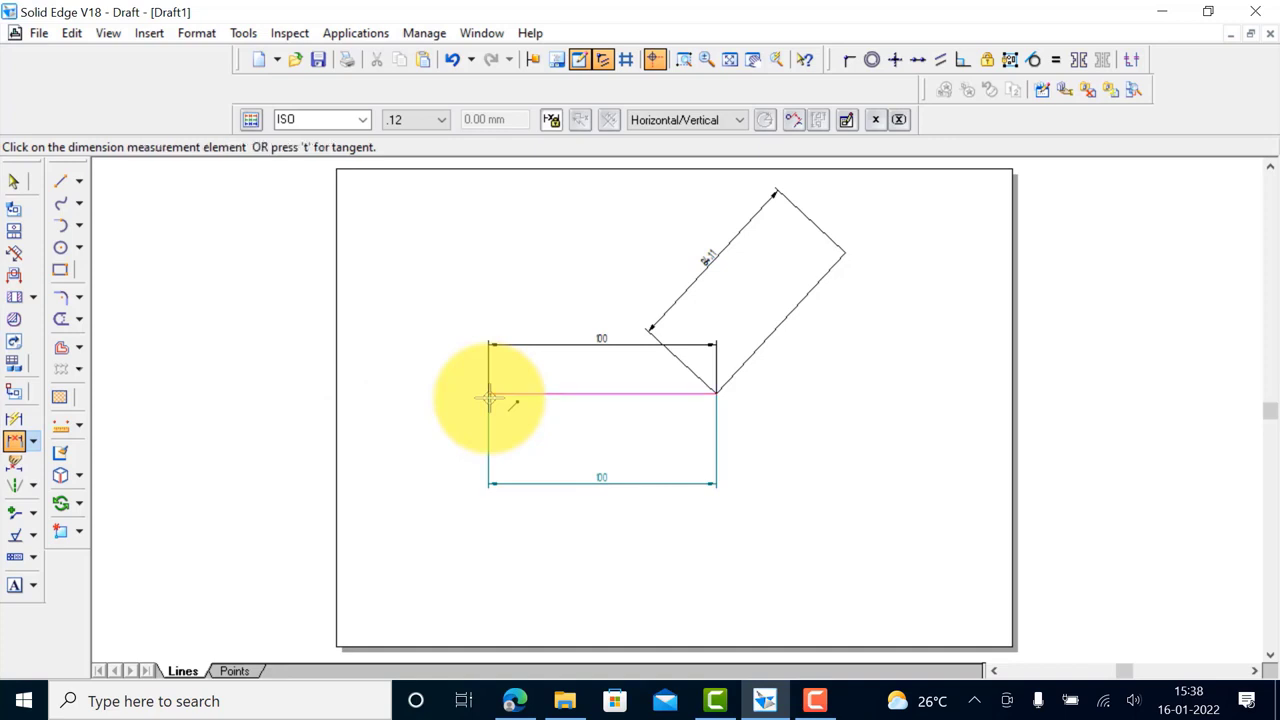
pyautogui.click(604, 395)
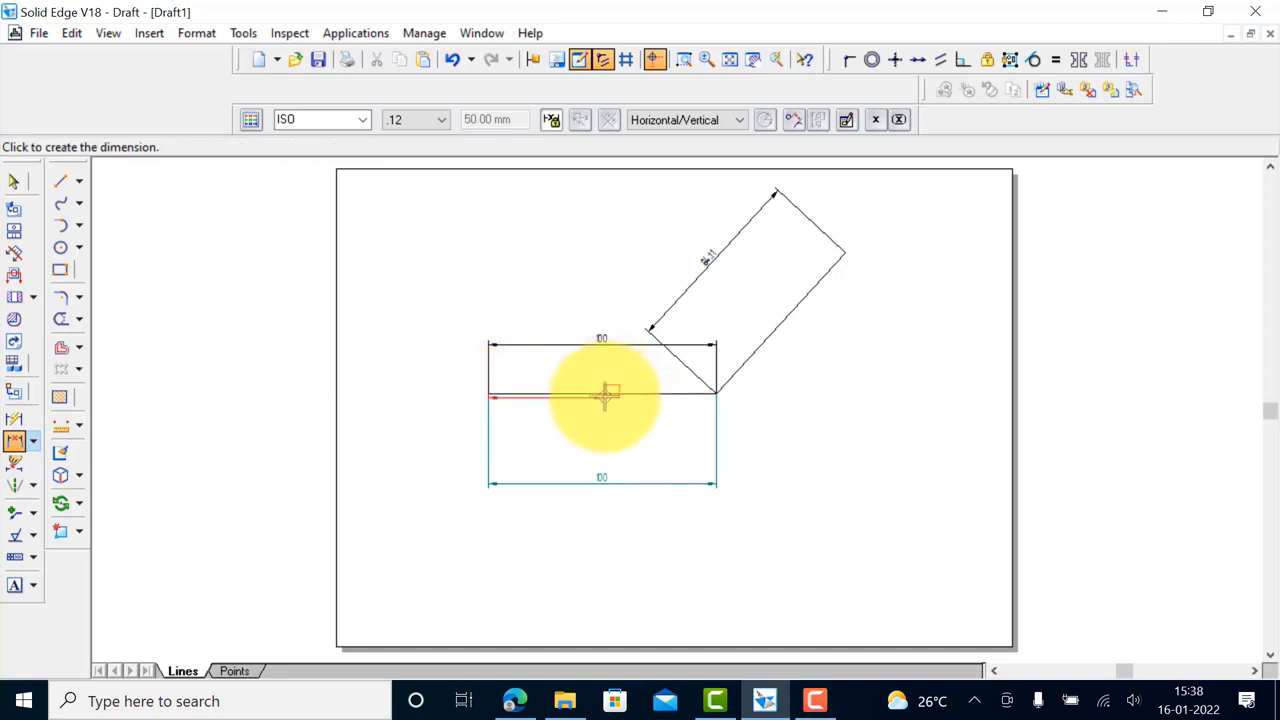
pyautogui.click(595, 450)
pyautogui.click(605, 484)
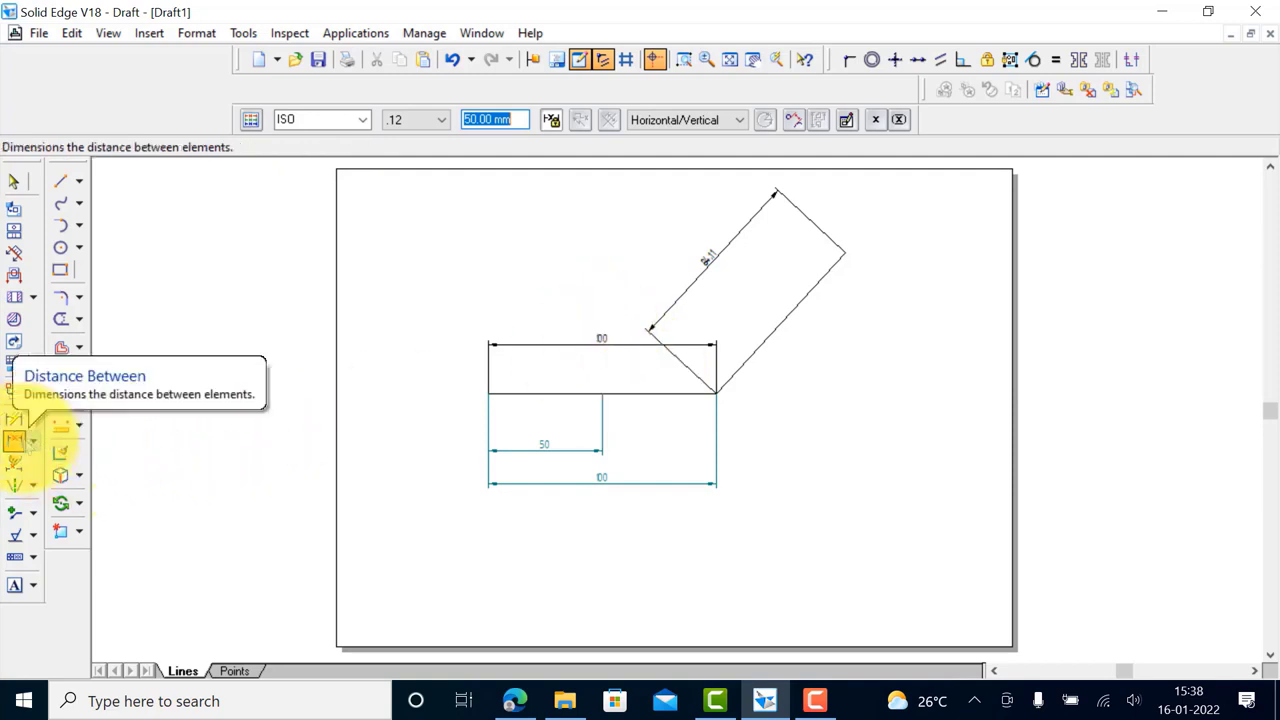
# Dimension the distance between the sloped line's endpoints with the By 2 Points orientation, placed parallel to the line on its lower-right side
pyautogui.click(720, 393)
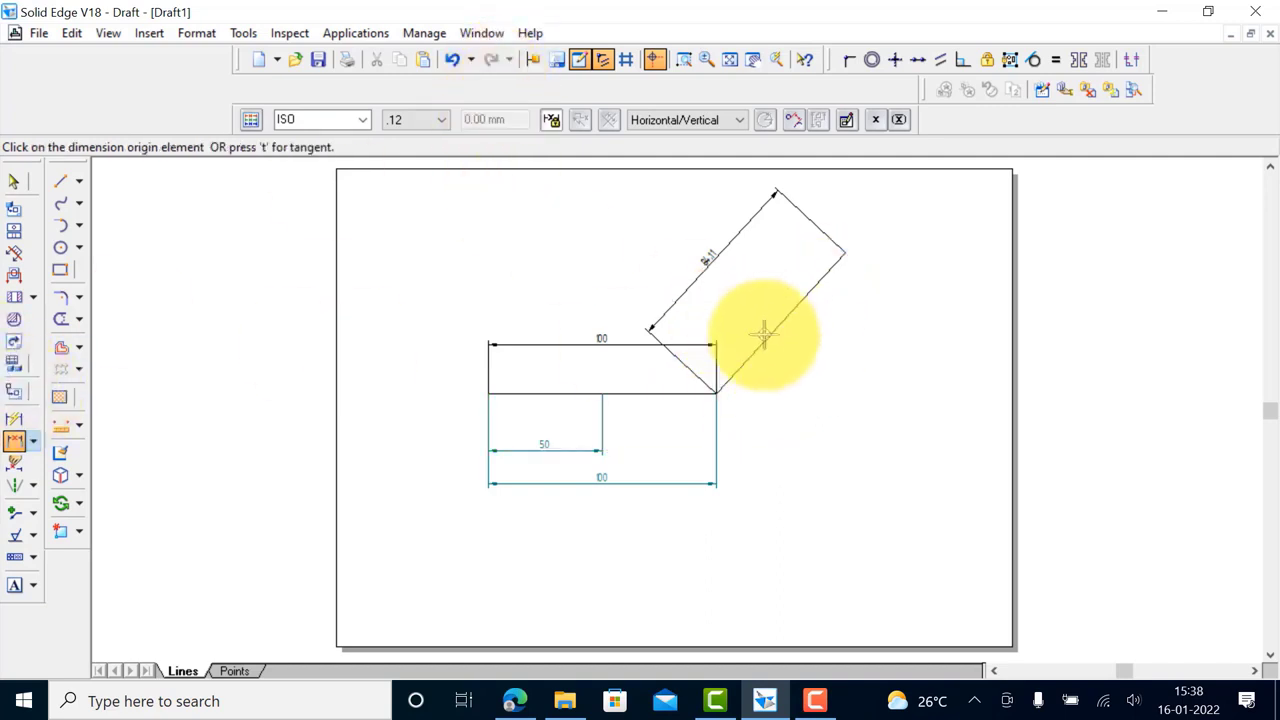
pyautogui.click(718, 395)
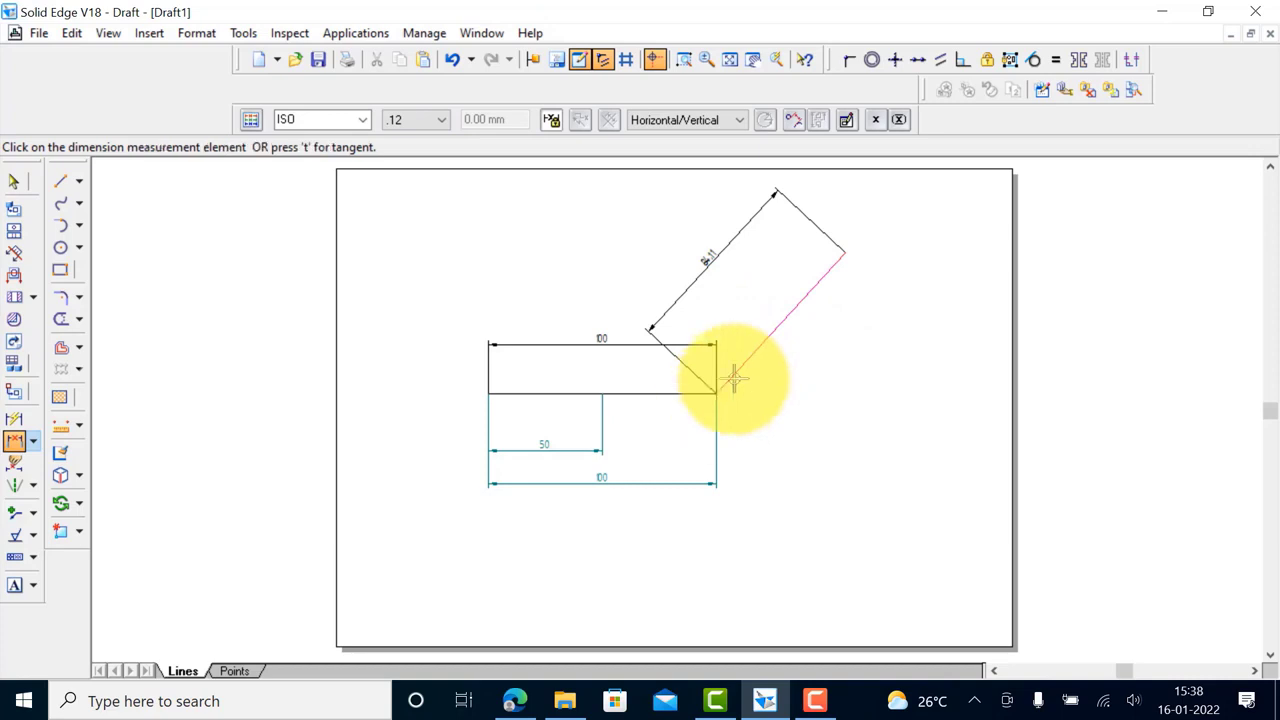
pyautogui.click(843, 253)
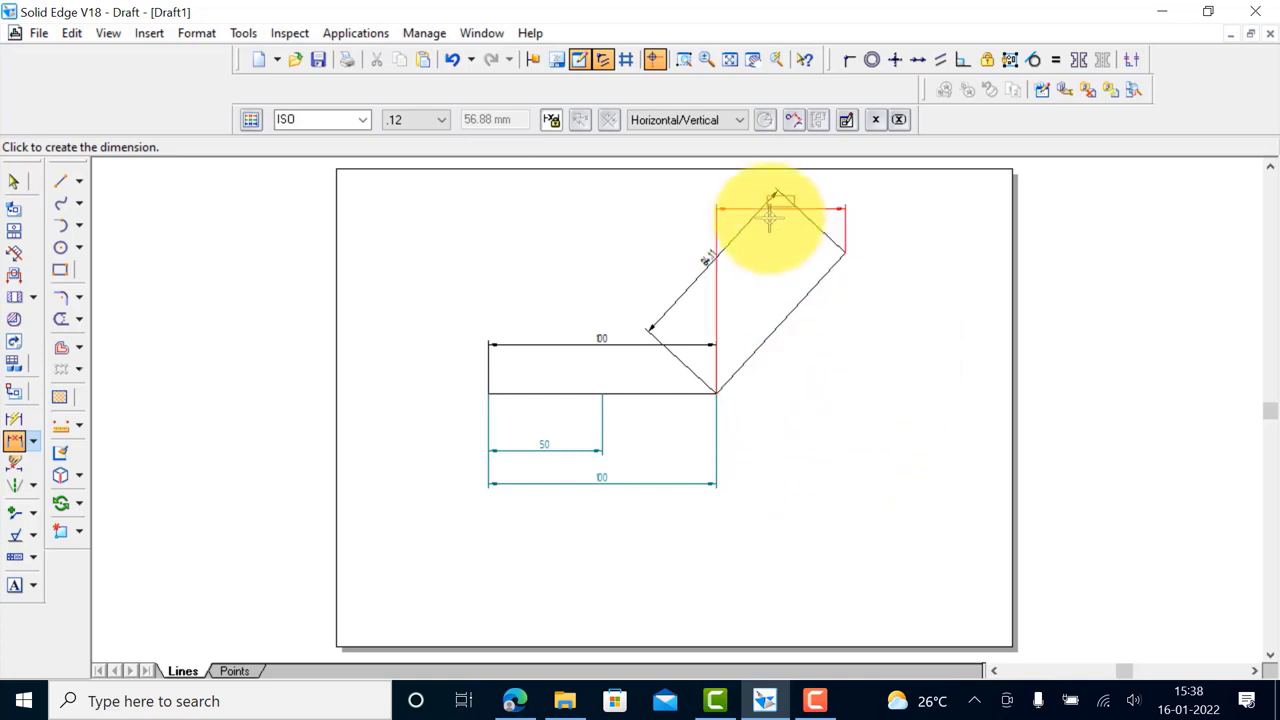
pyautogui.click(740, 120)
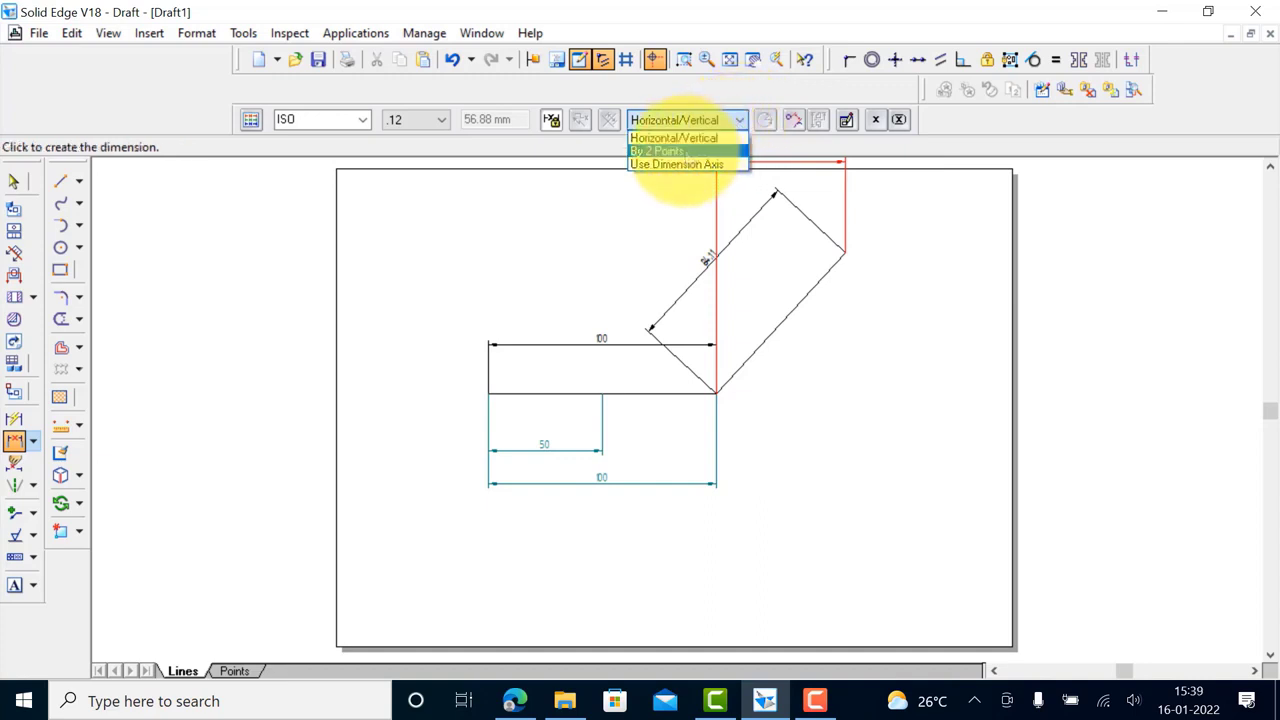
pyautogui.click(683, 151)
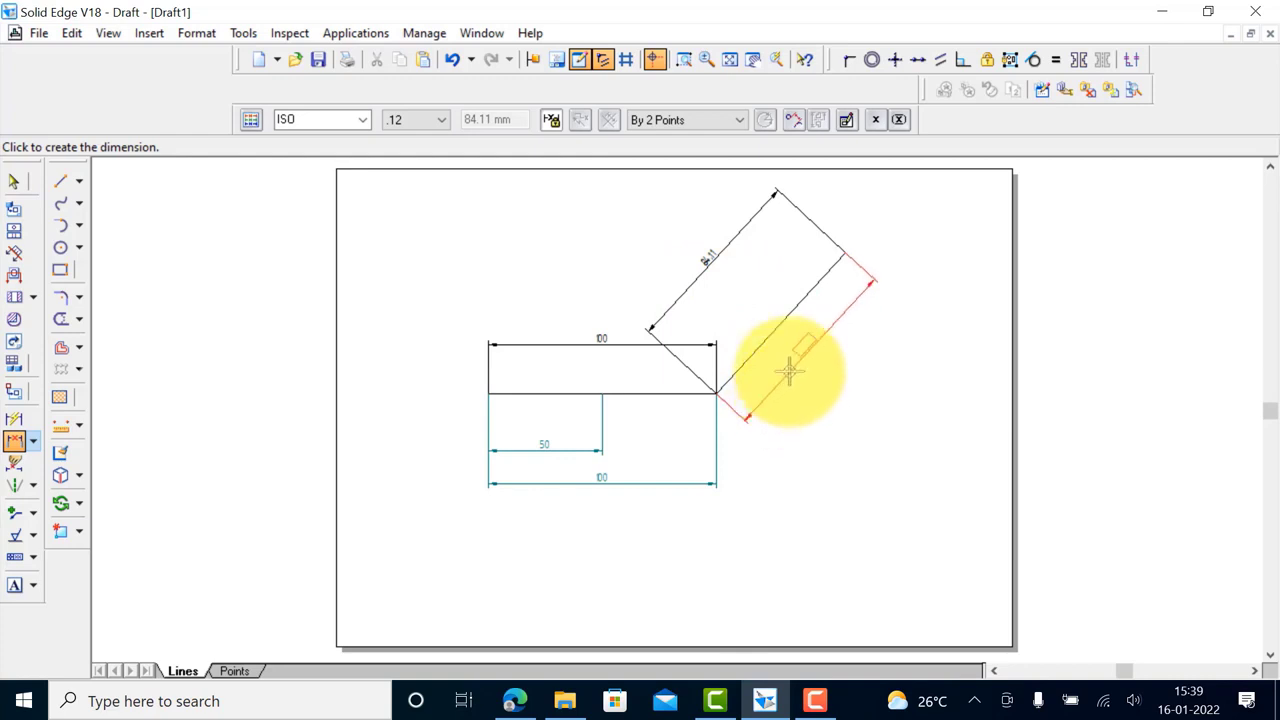
pyautogui.click(789, 376)
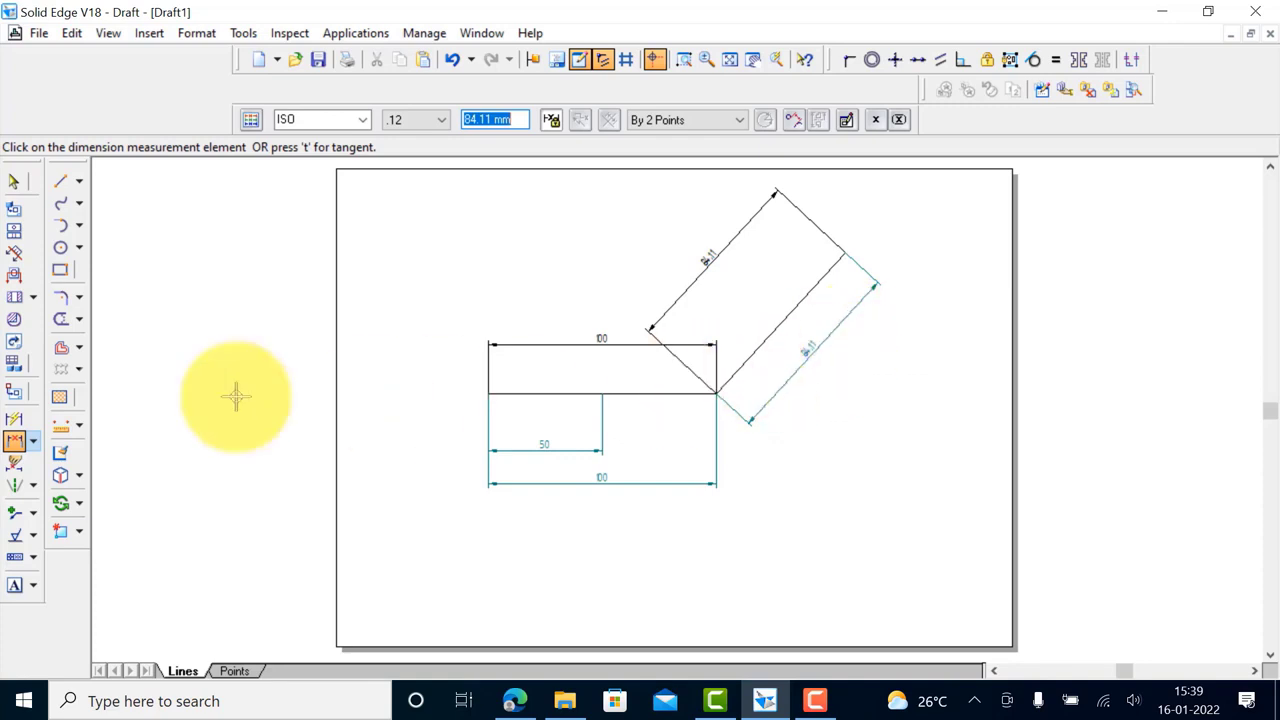
# Dimension the vertical distance between the sloped line's endpoints with the Horizontal/Vertical orientation, placed to the right of the line
pyautogui.click(15, 441)
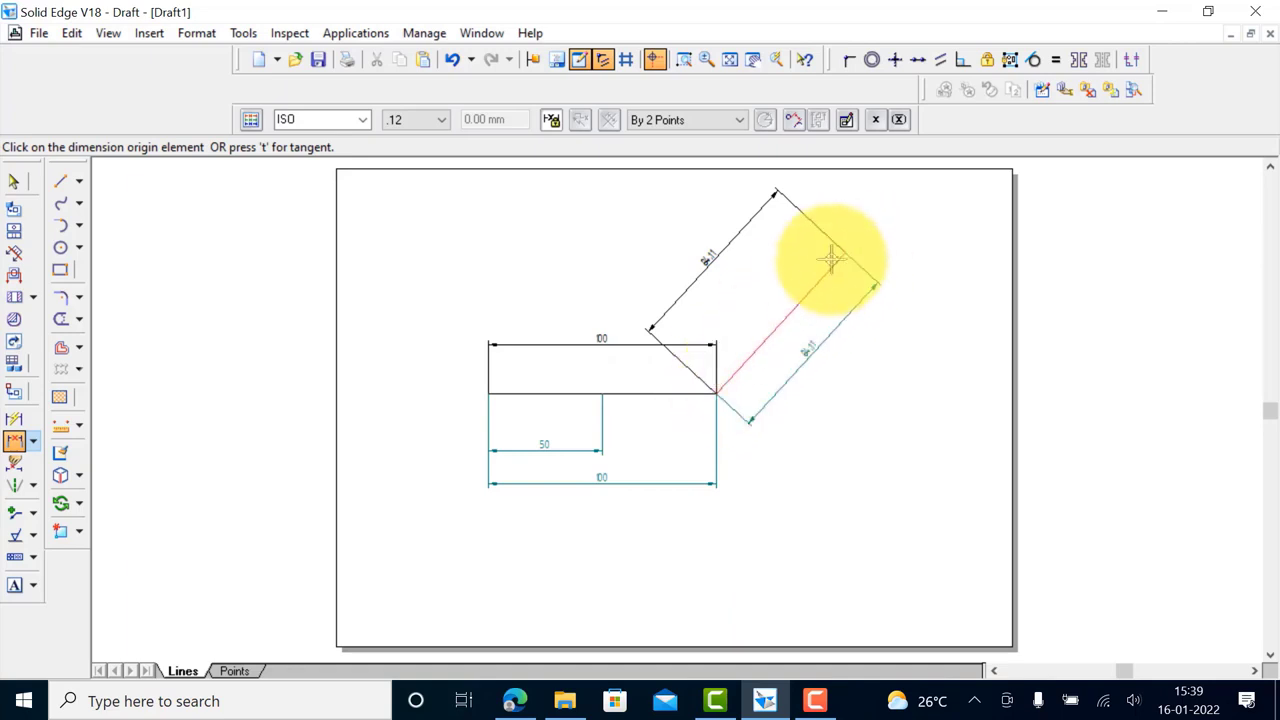
pyautogui.click(740, 121)
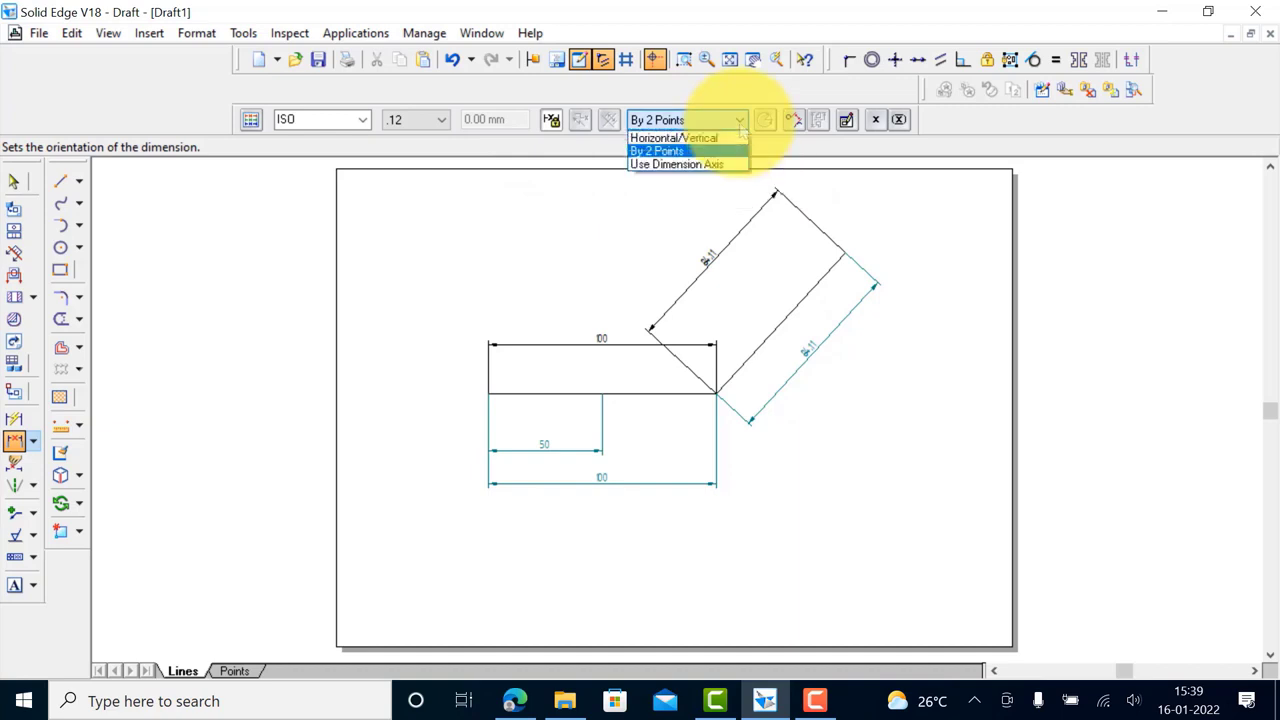
pyautogui.click(690, 137)
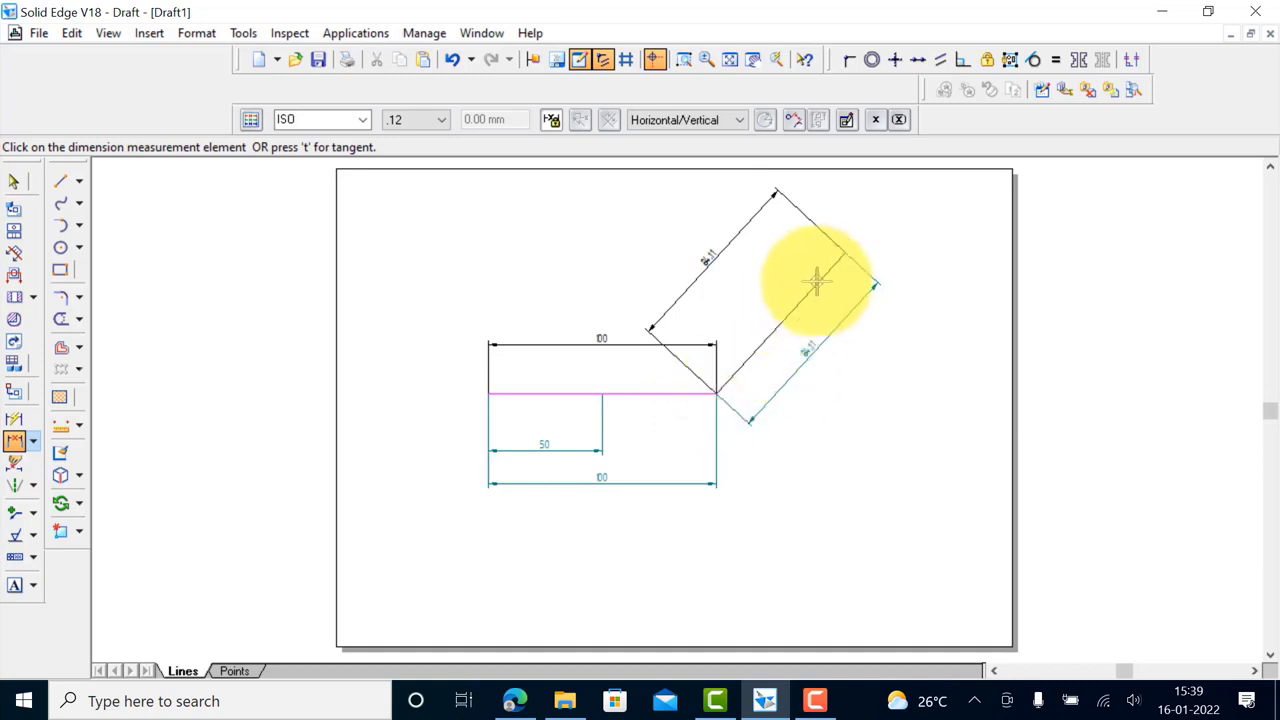
pyautogui.click(845, 257)
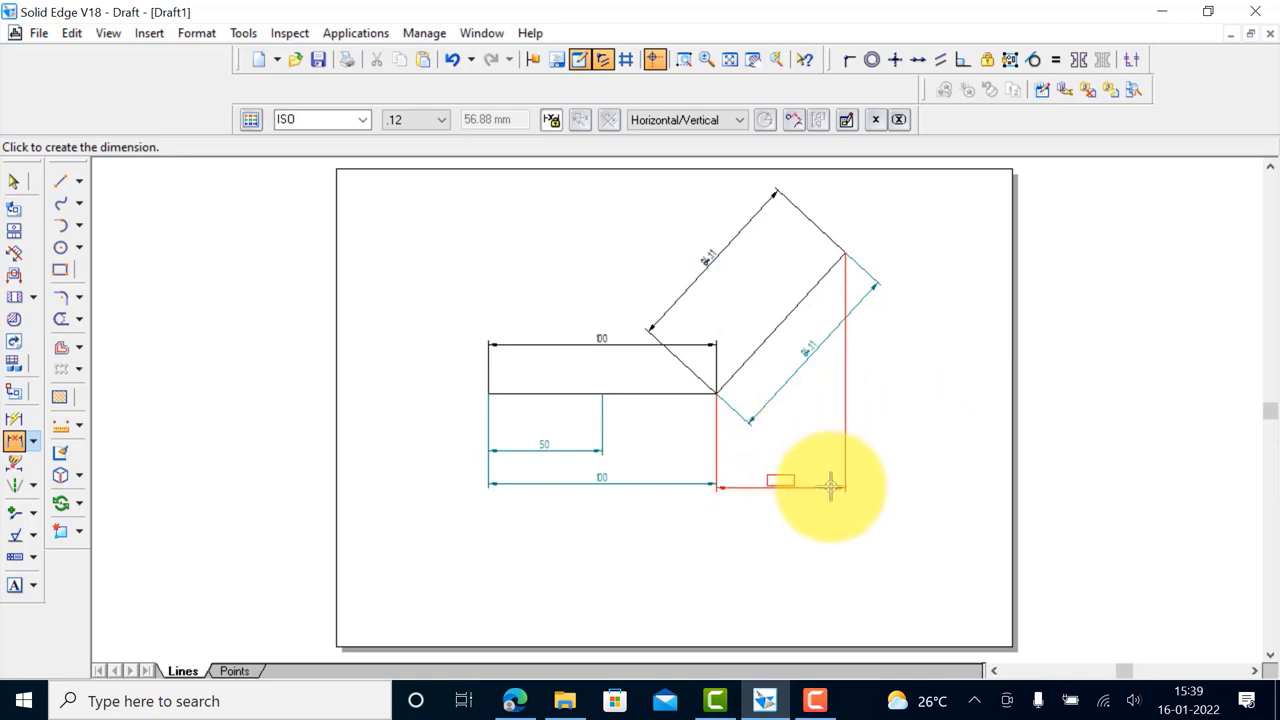
pyautogui.click(951, 358)
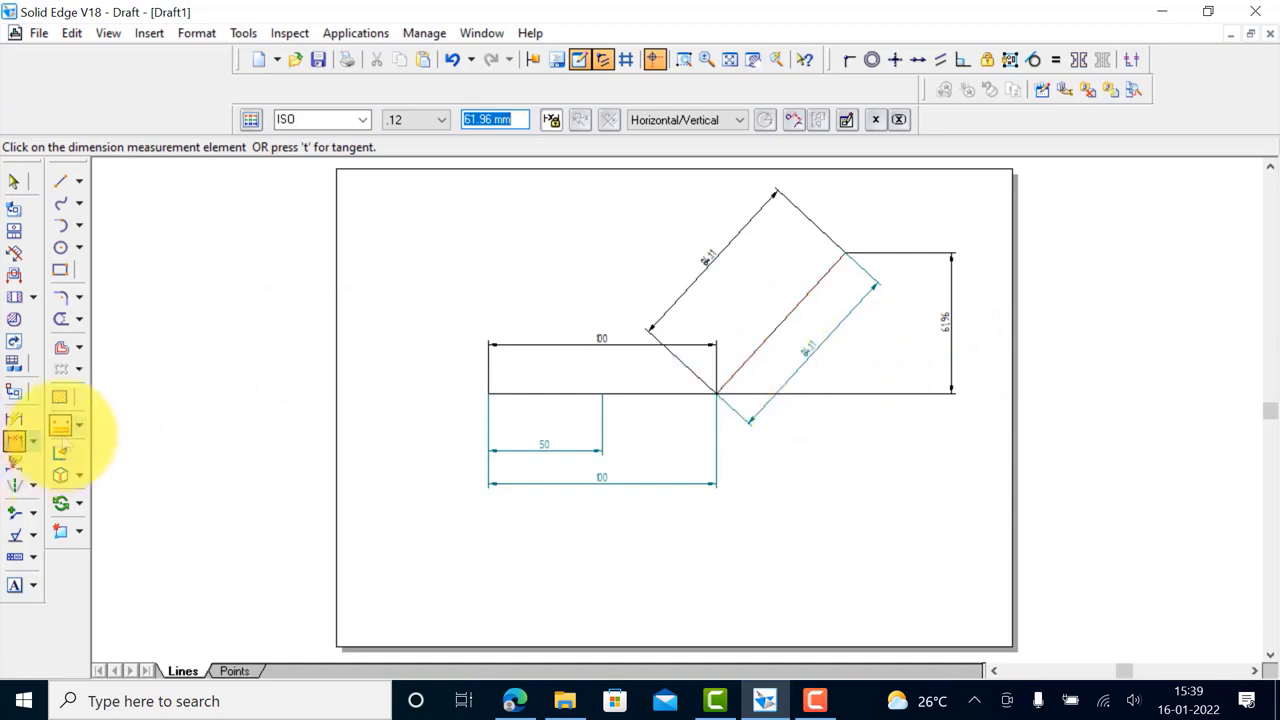
# Dimension the horizontal distance between the sloped line's endpoints, placed below the line beside the full-length dimension of the horizontal line
pyautogui.click(15, 440)
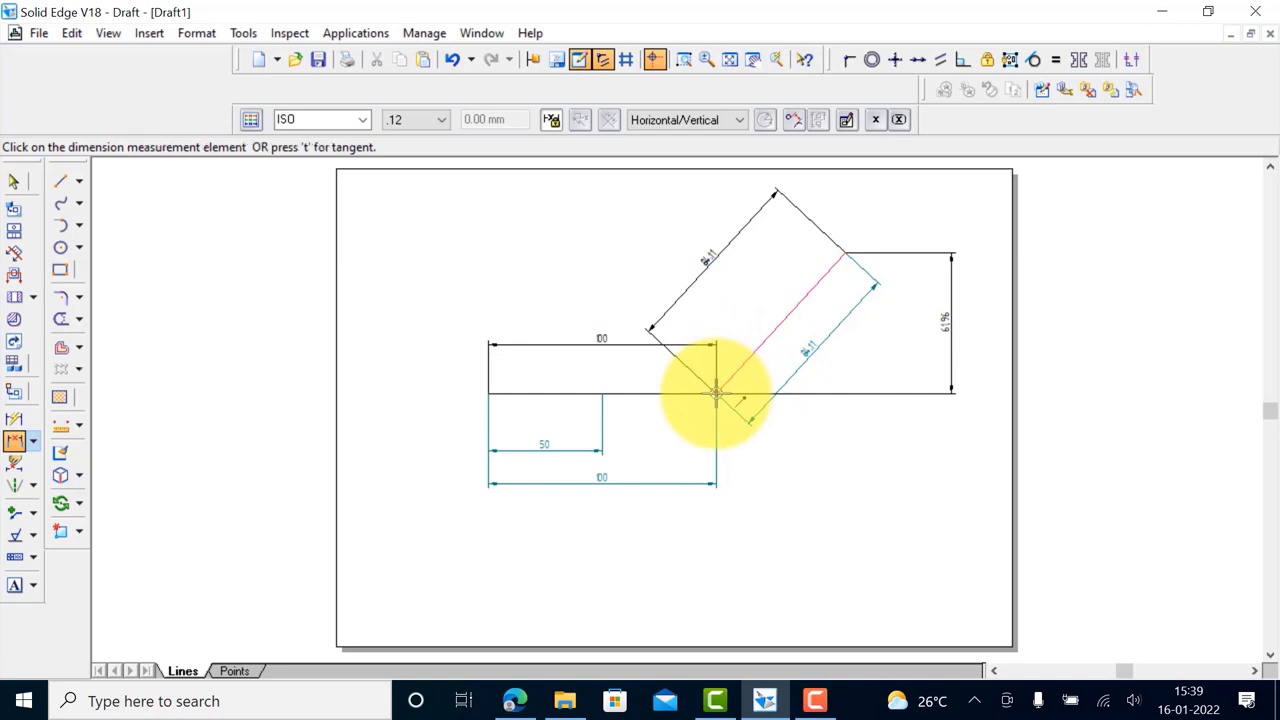
pyautogui.click(845, 253)
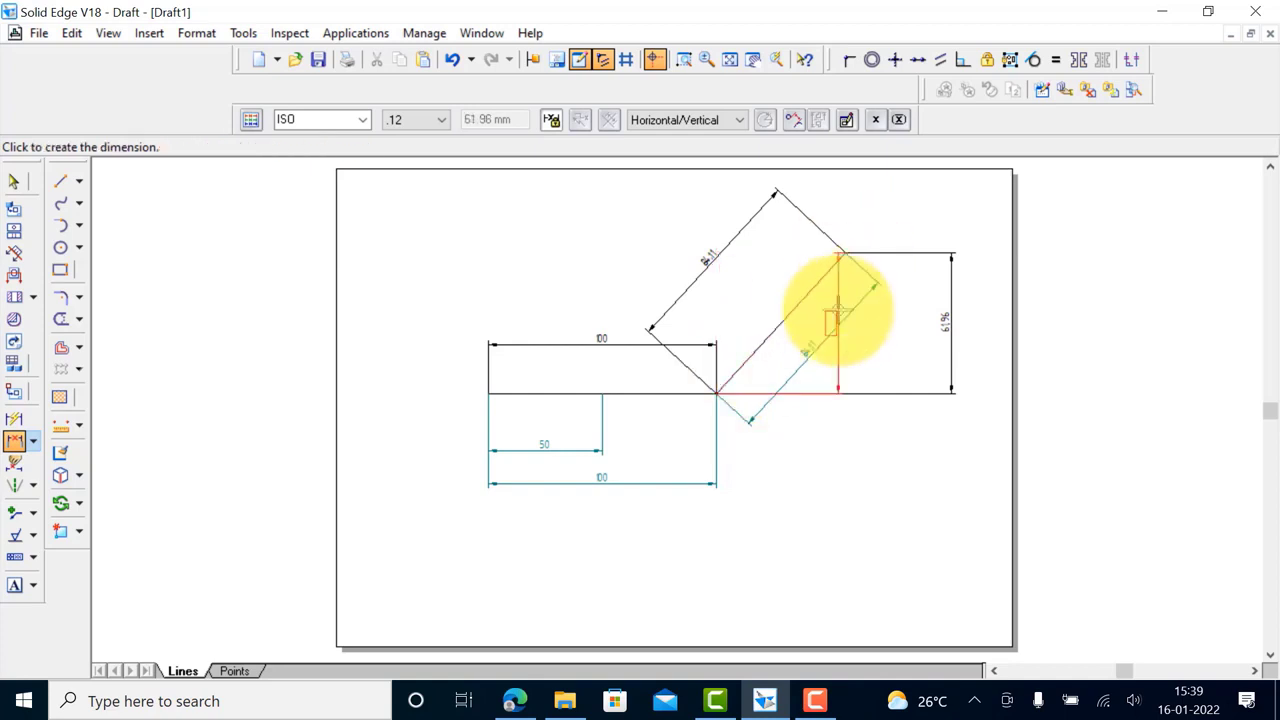
pyautogui.click(845, 480)
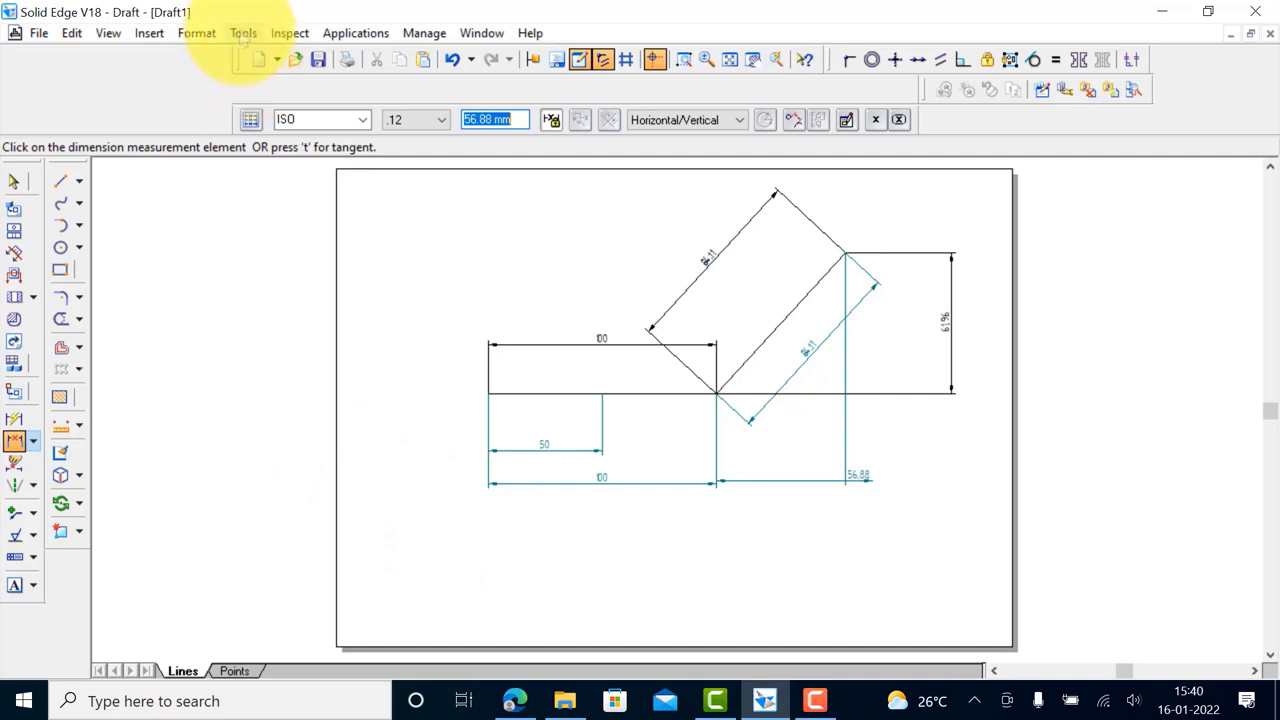
pyautogui.click(198, 35)
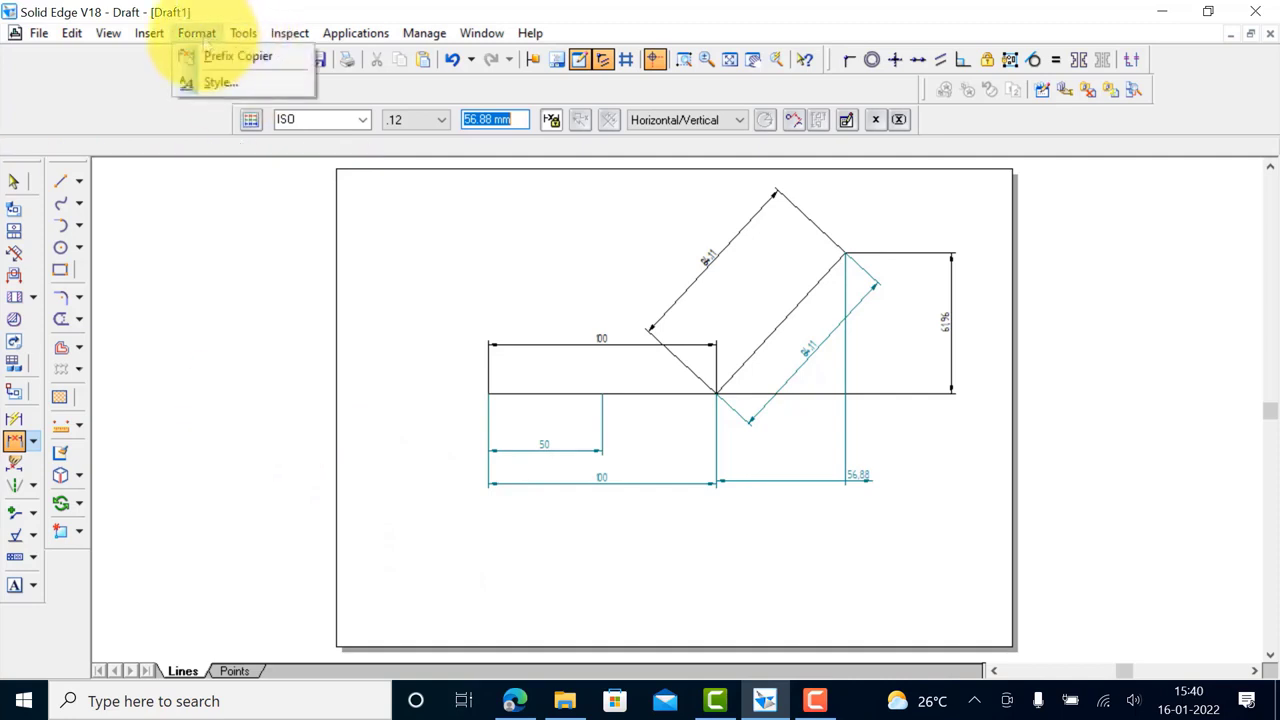
pyautogui.click(218, 82)
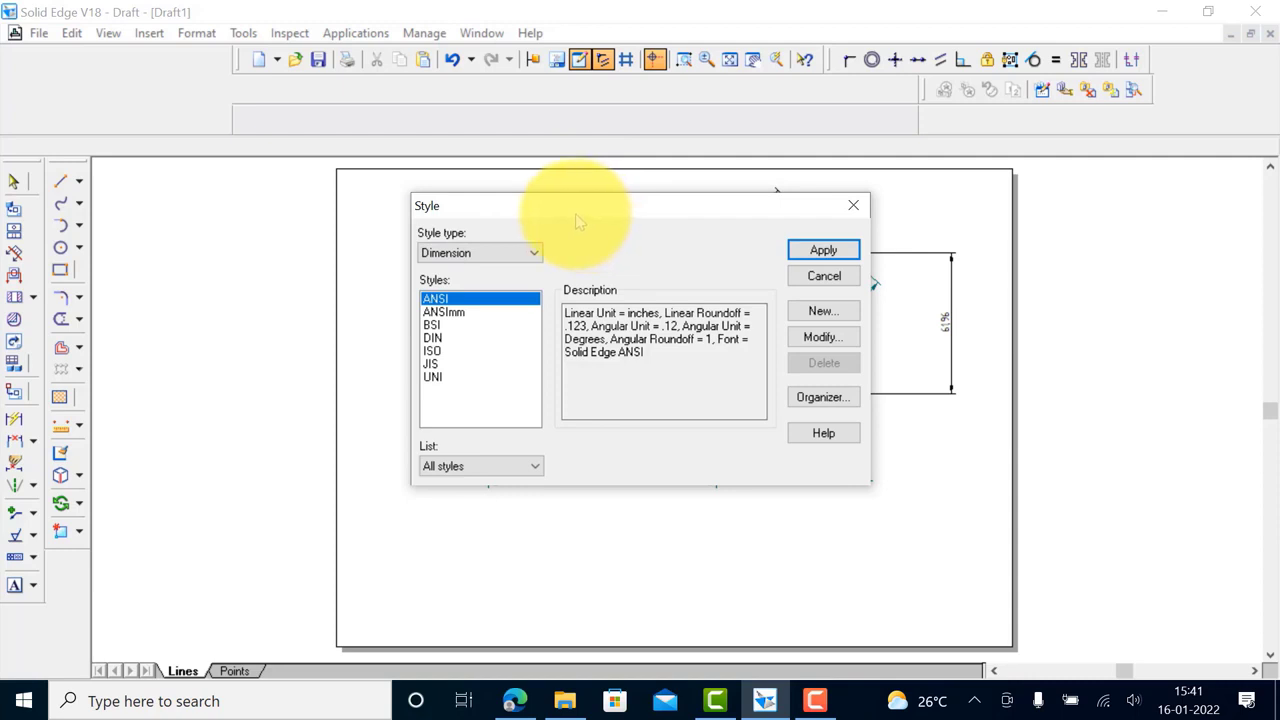
pyautogui.click(853, 205)
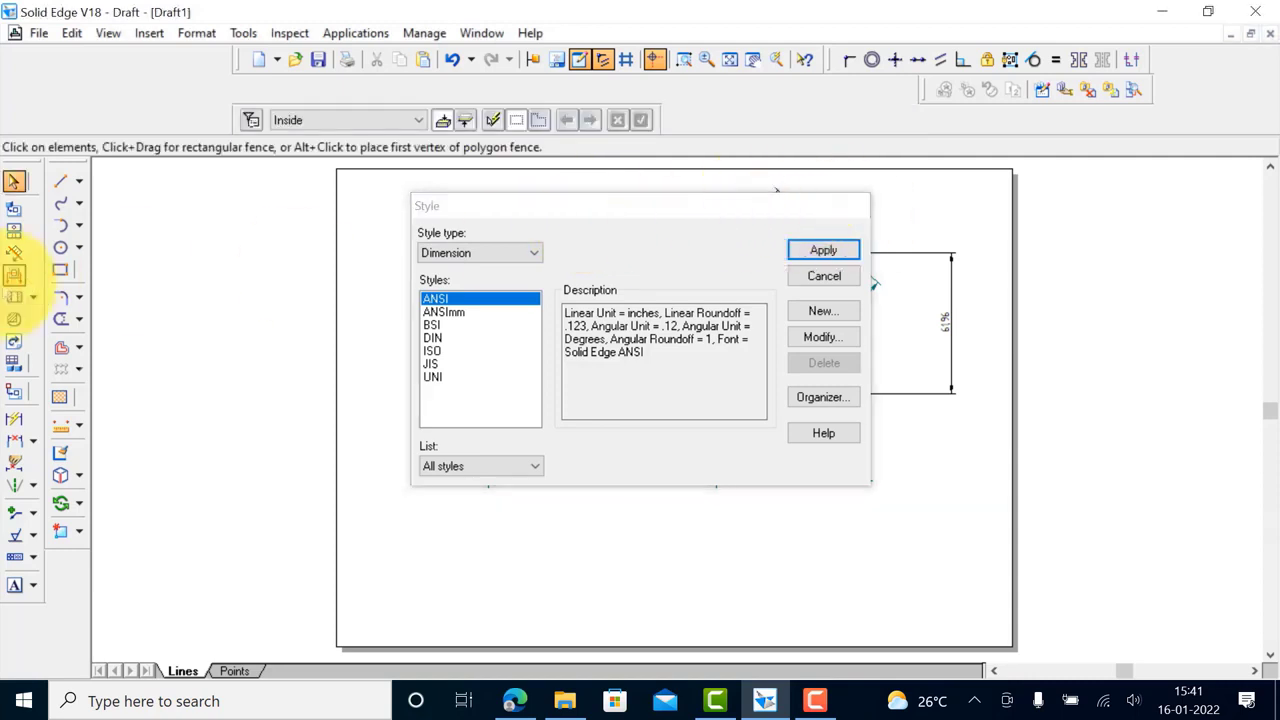
# Modify the ISO dimension style to use a text font size of 6 and apply the style
pyautogui.click(14, 420)
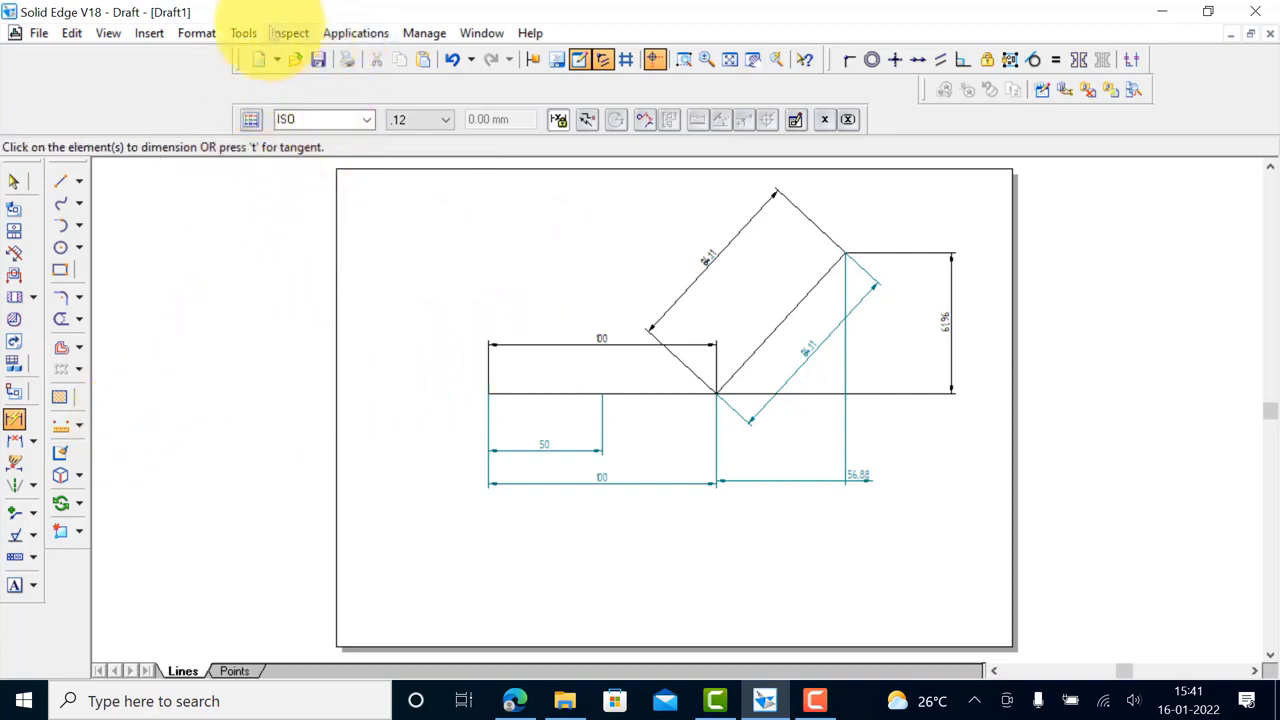
pyautogui.click(196, 33)
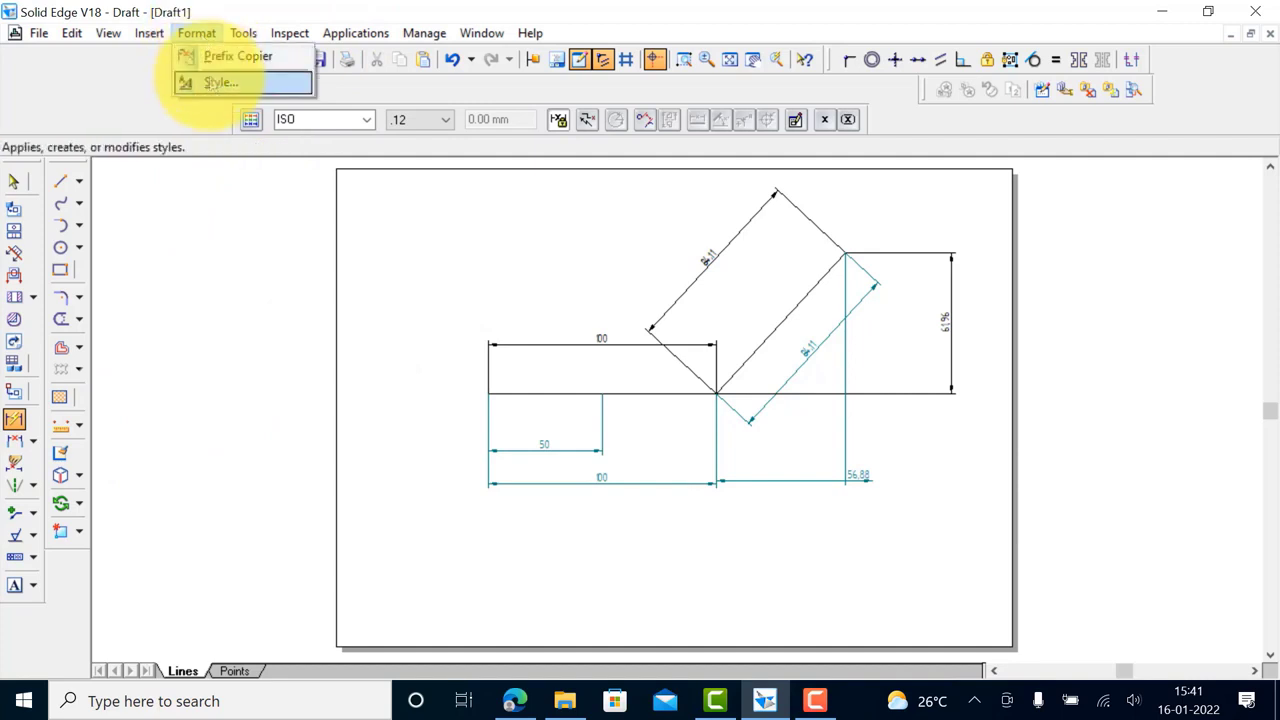
pyautogui.click(218, 82)
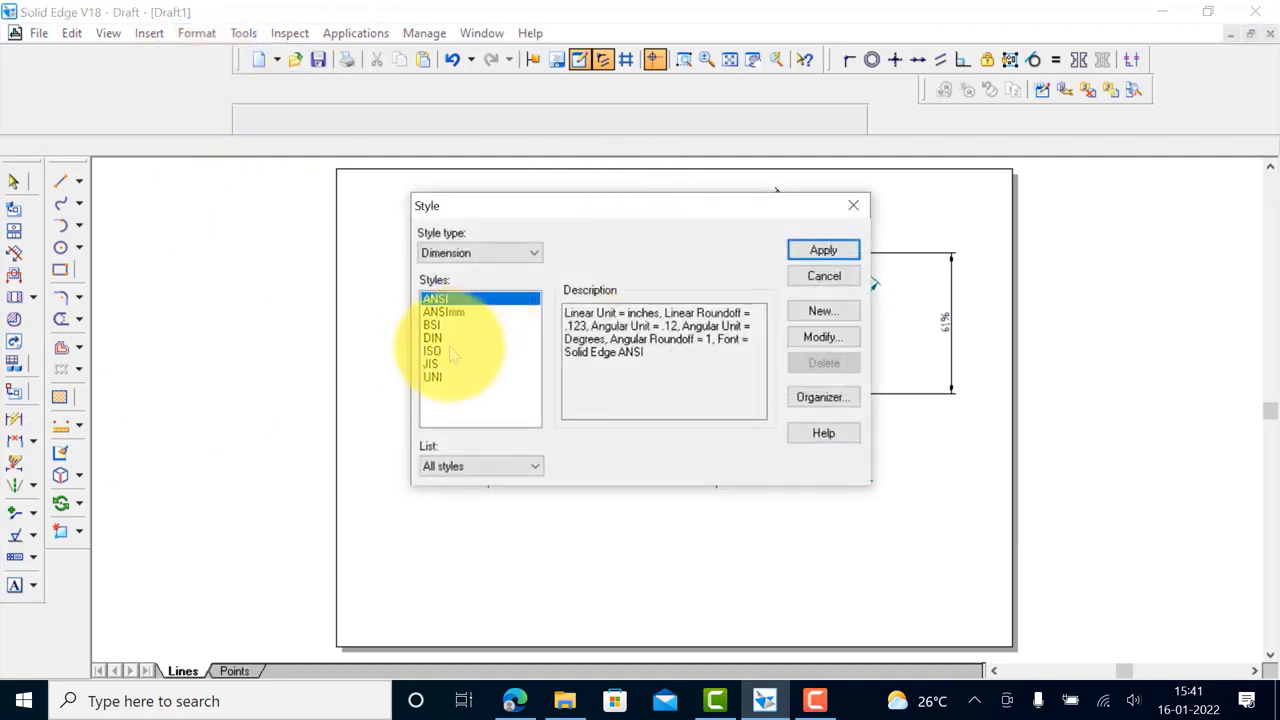
pyautogui.click(536, 255)
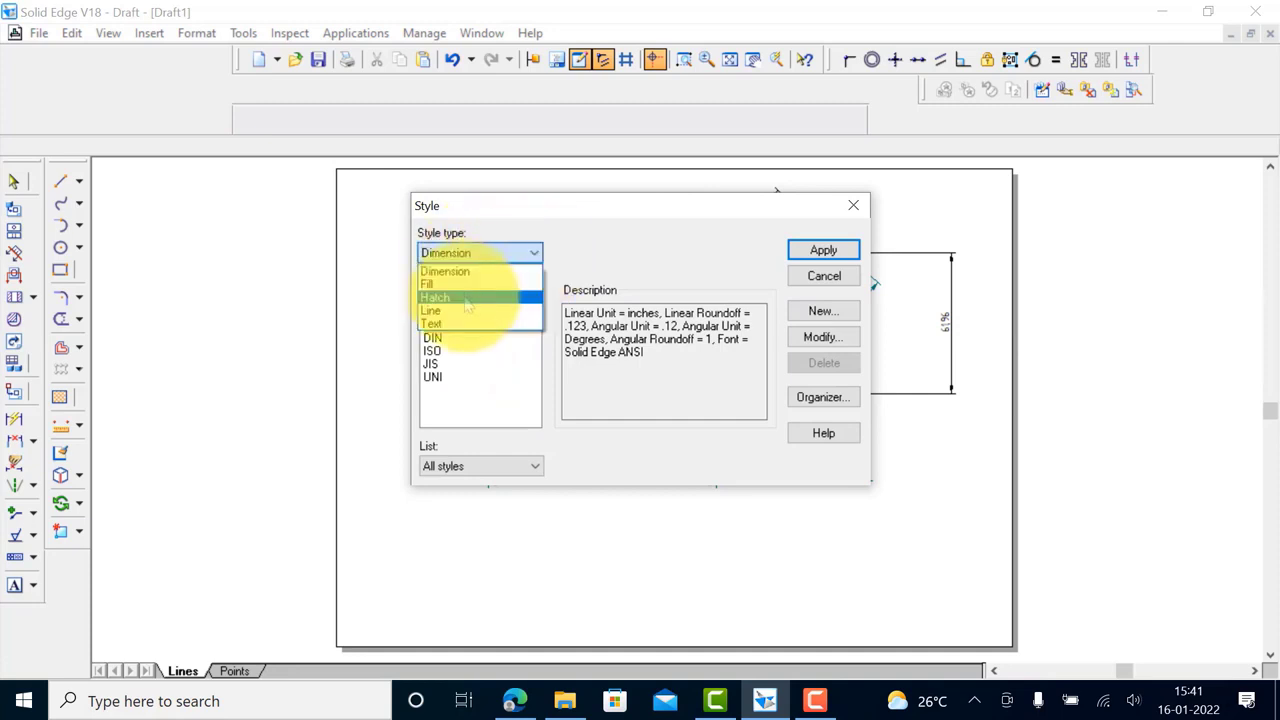
pyautogui.click(500, 260)
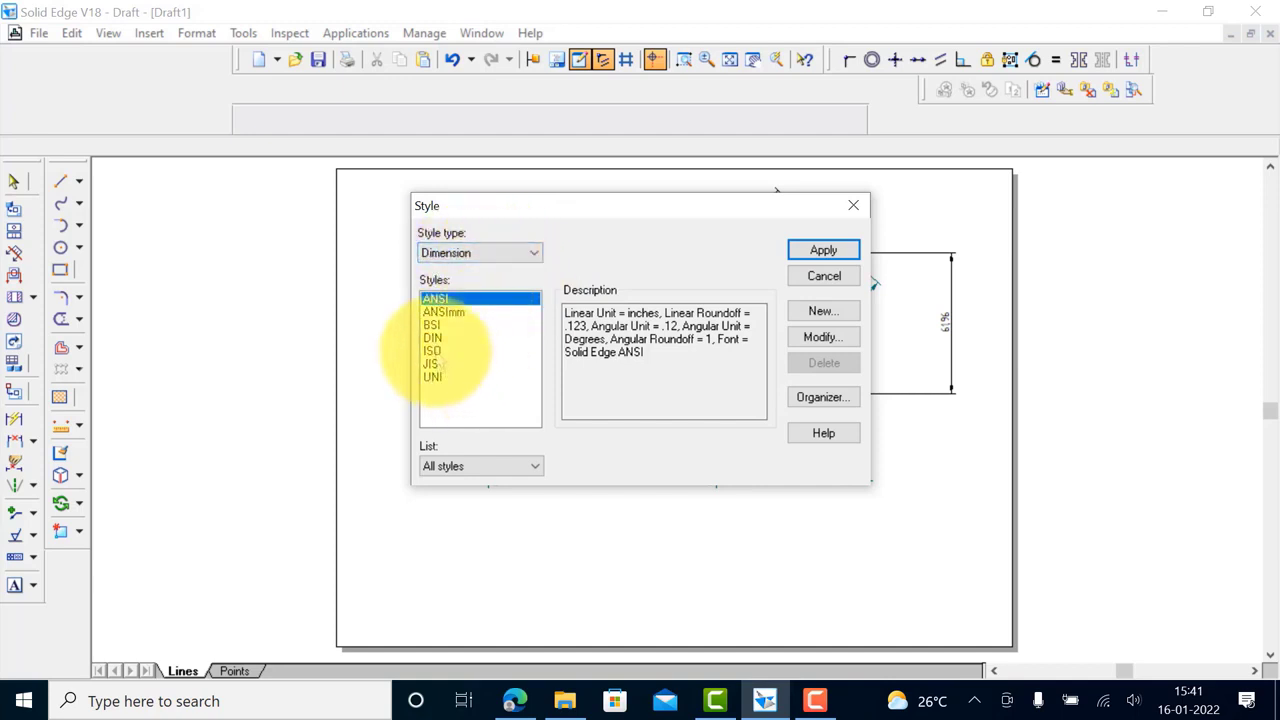
pyautogui.click(434, 351)
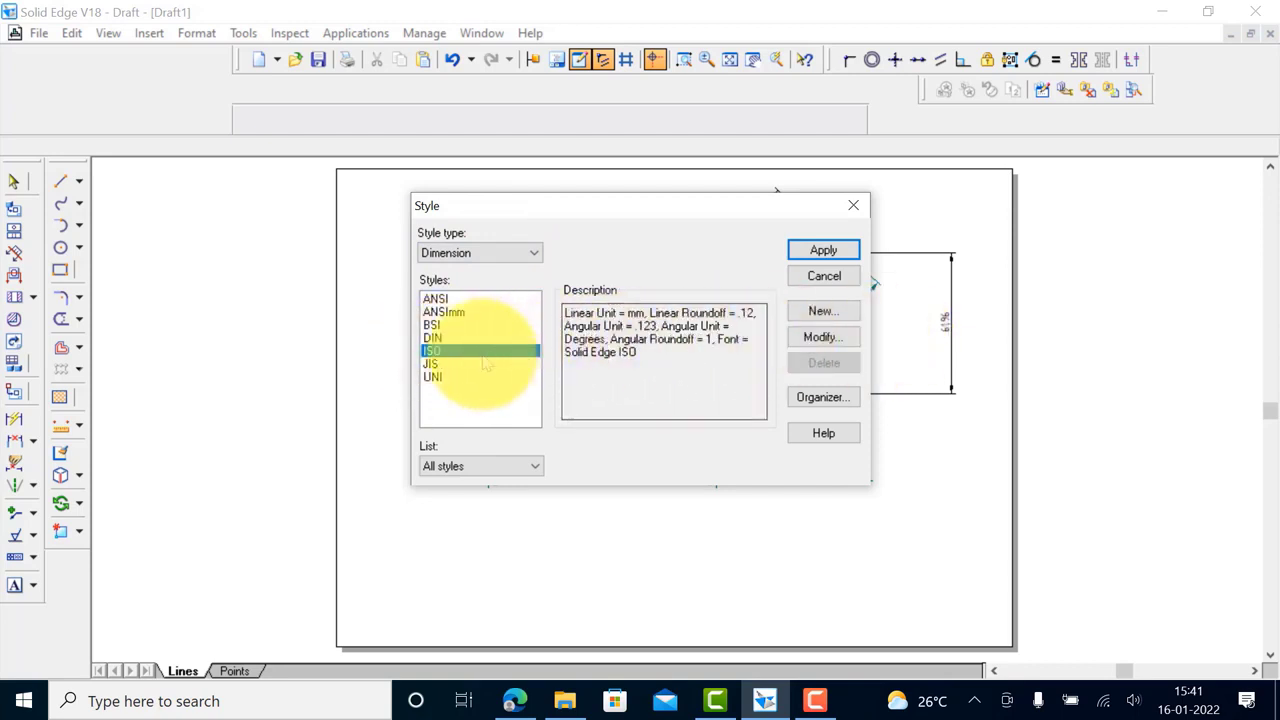
pyautogui.click(838, 343)
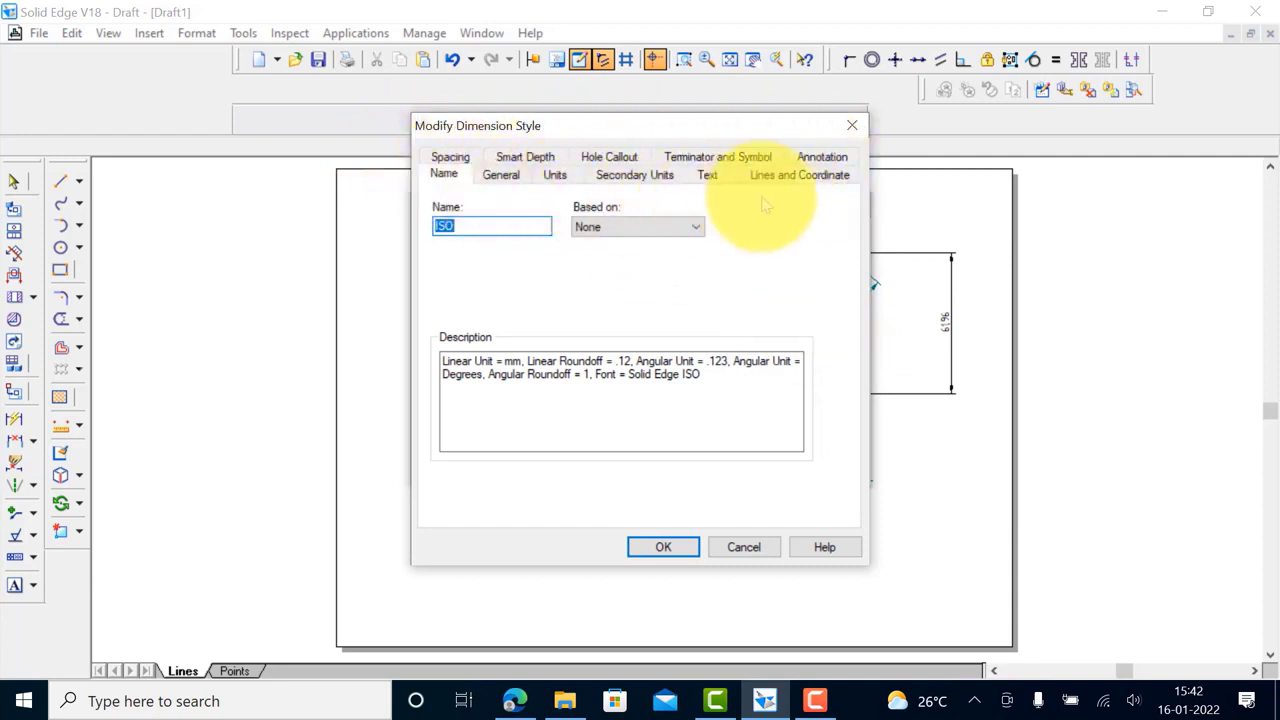
pyautogui.click(708, 177)
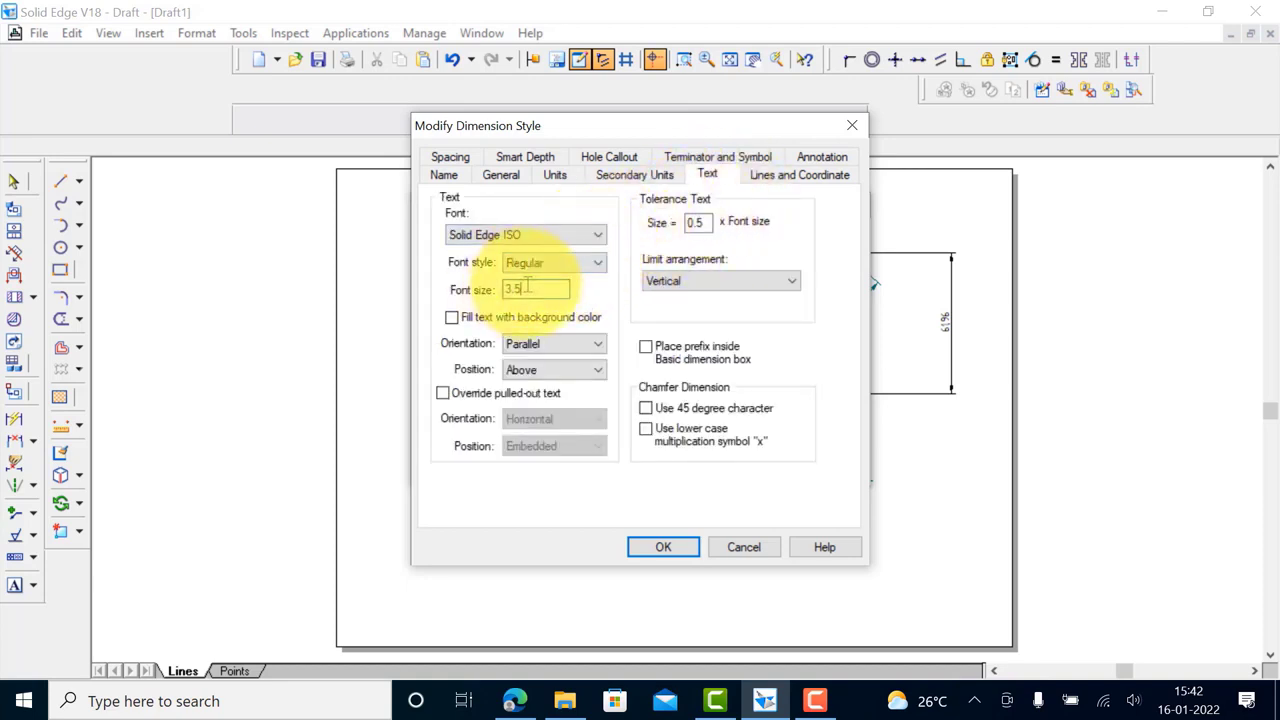
pyautogui.moveTo(527, 288); pyautogui.dragTo(504, 288)
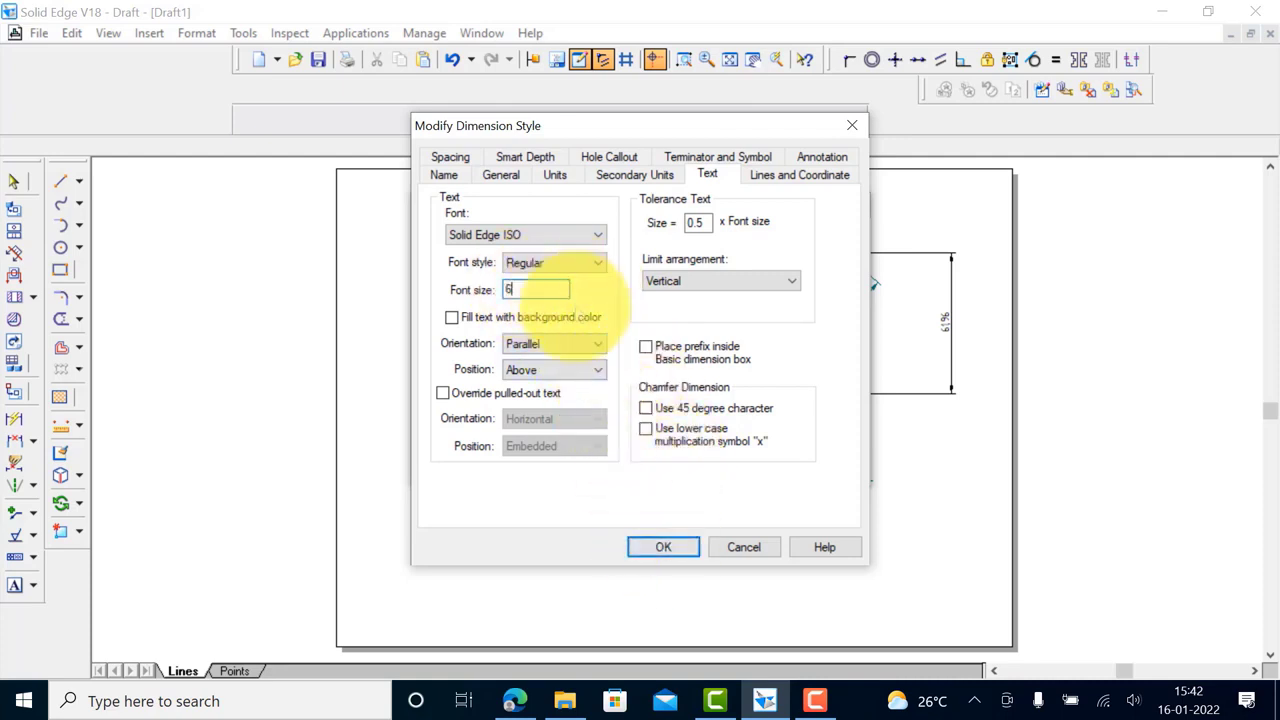
pyautogui.click(668, 549)
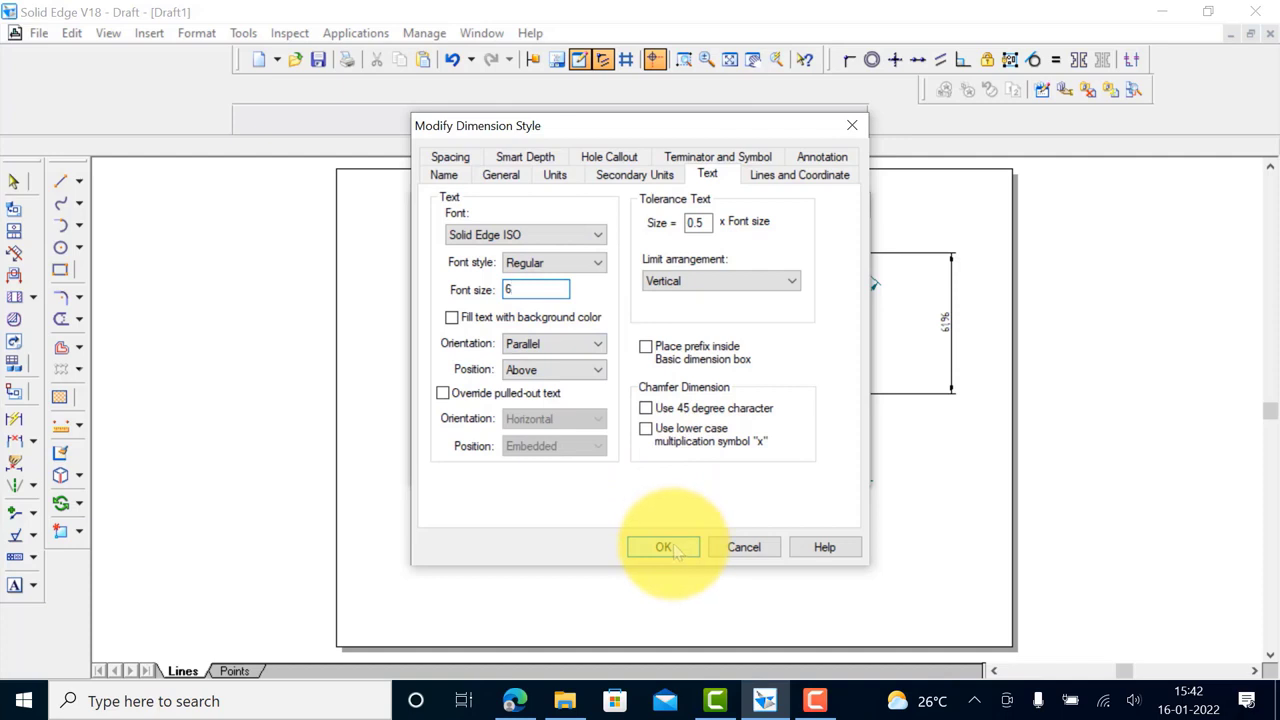
pyautogui.click(824, 251)
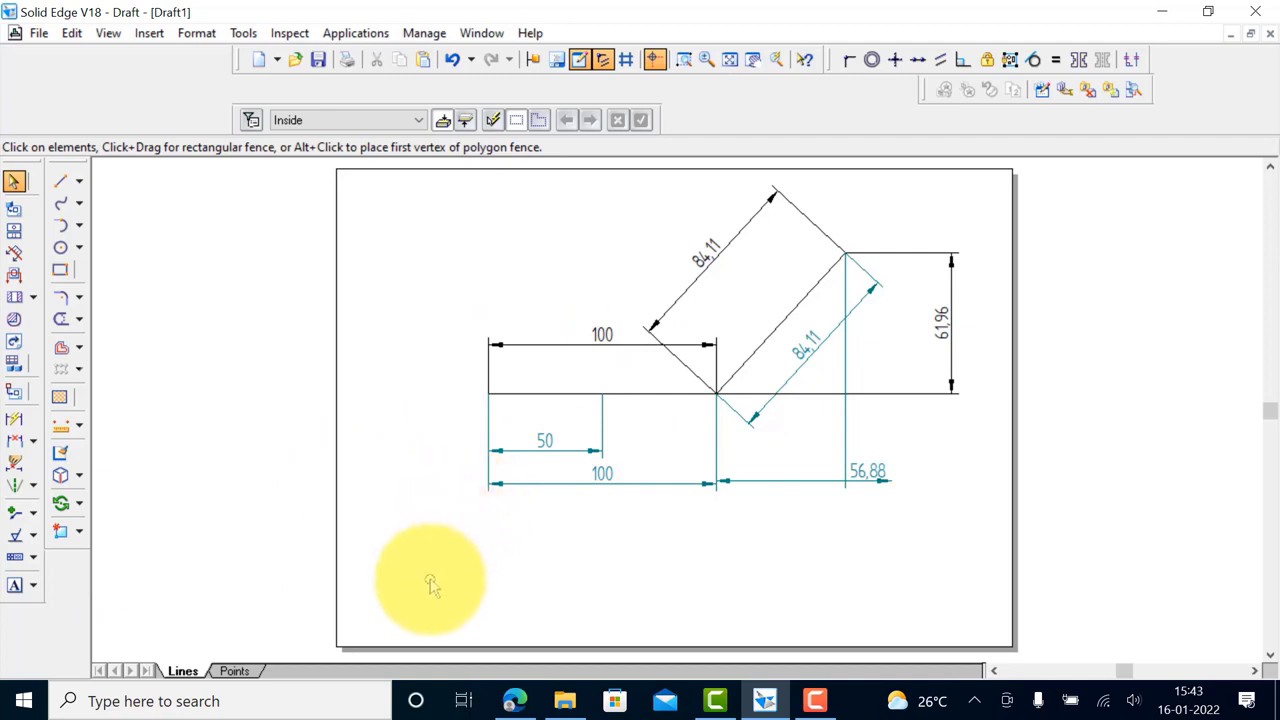
# Add a short text string in the empty area below the horizontal line's dimensions
pyautogui.click(15, 586)
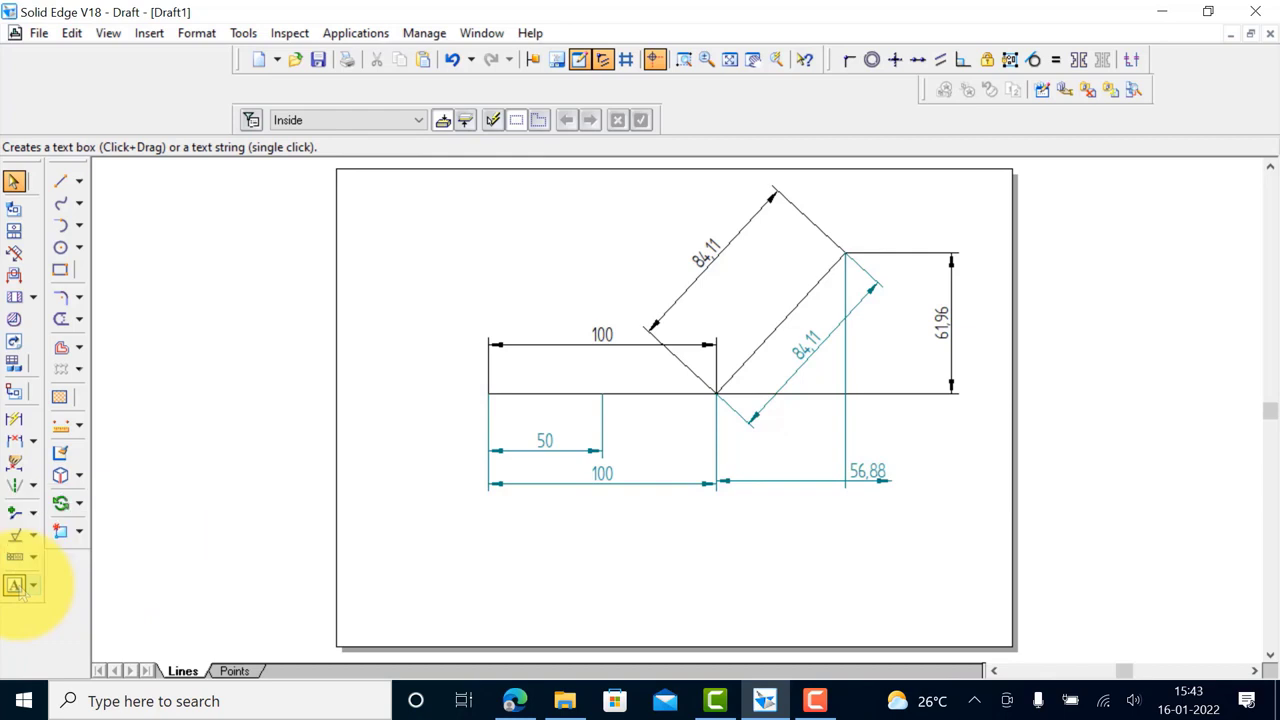
pyautogui.click(472, 537)
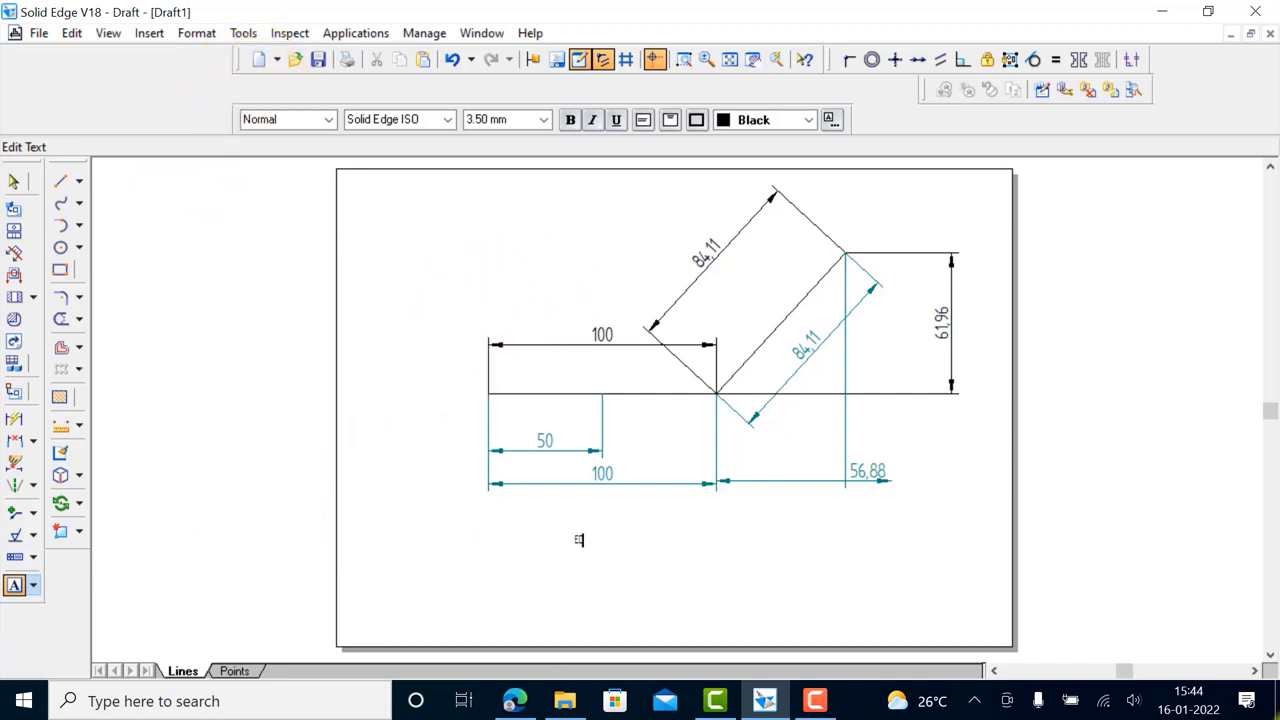
# Modify the Normal text style to use a font size of 6 mm and apply the style
pyautogui.click(204, 37)
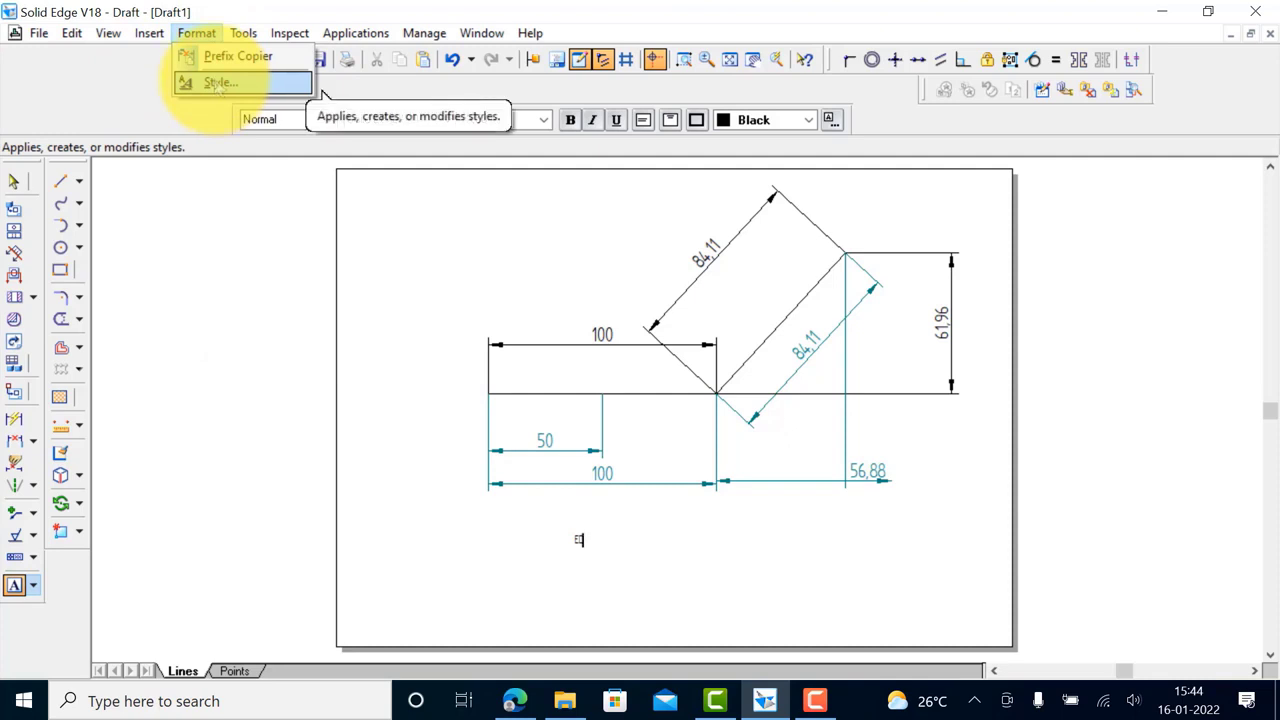
pyautogui.click(218, 84)
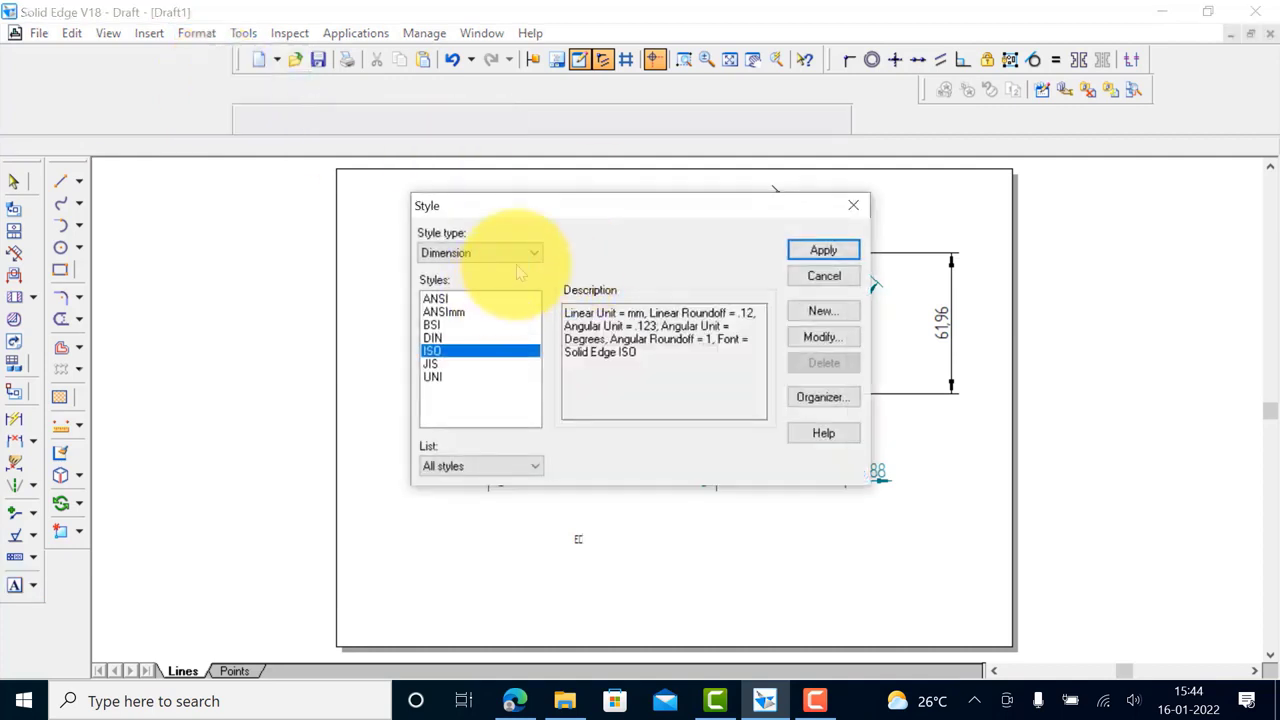
pyautogui.click(533, 255)
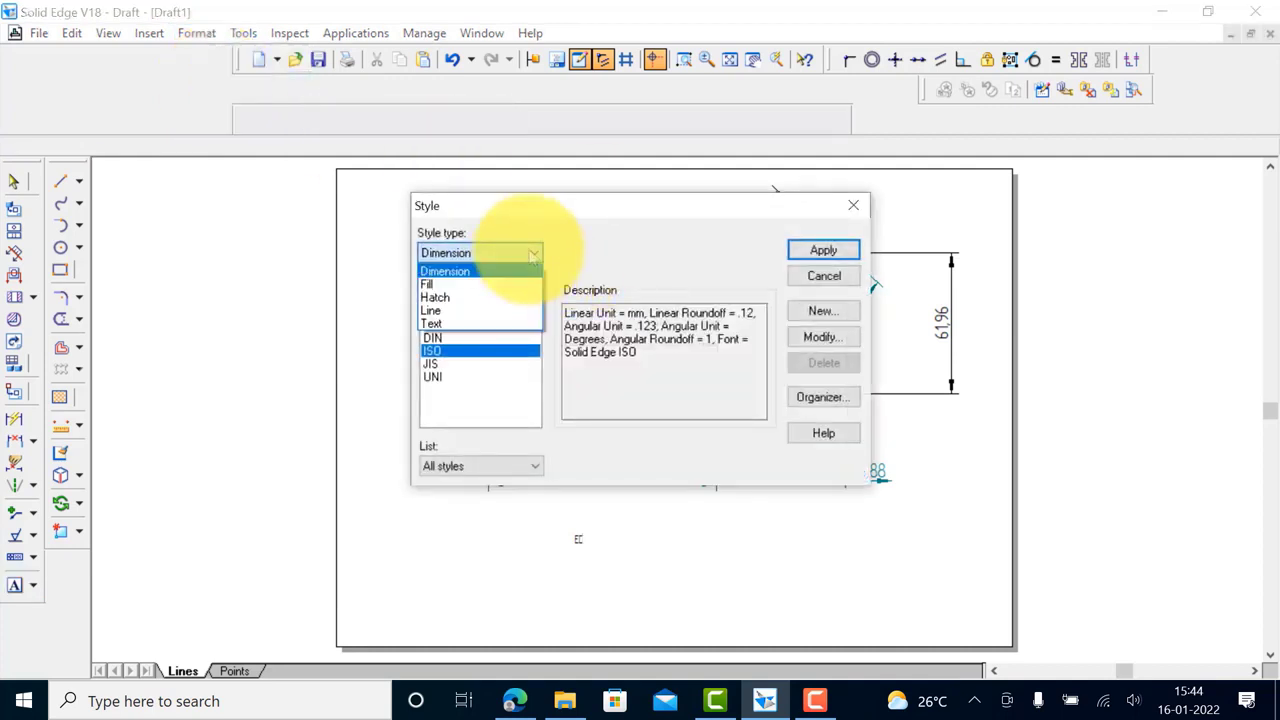
pyautogui.click(471, 325)
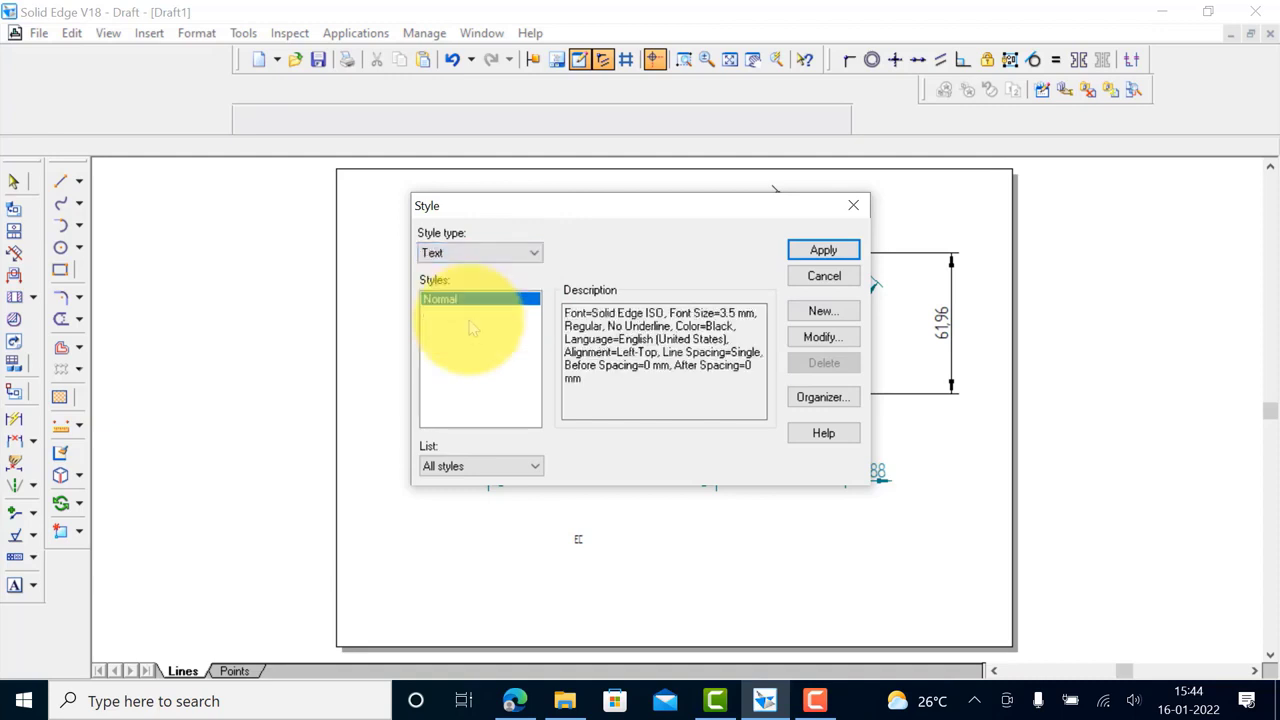
pyautogui.click(482, 300)
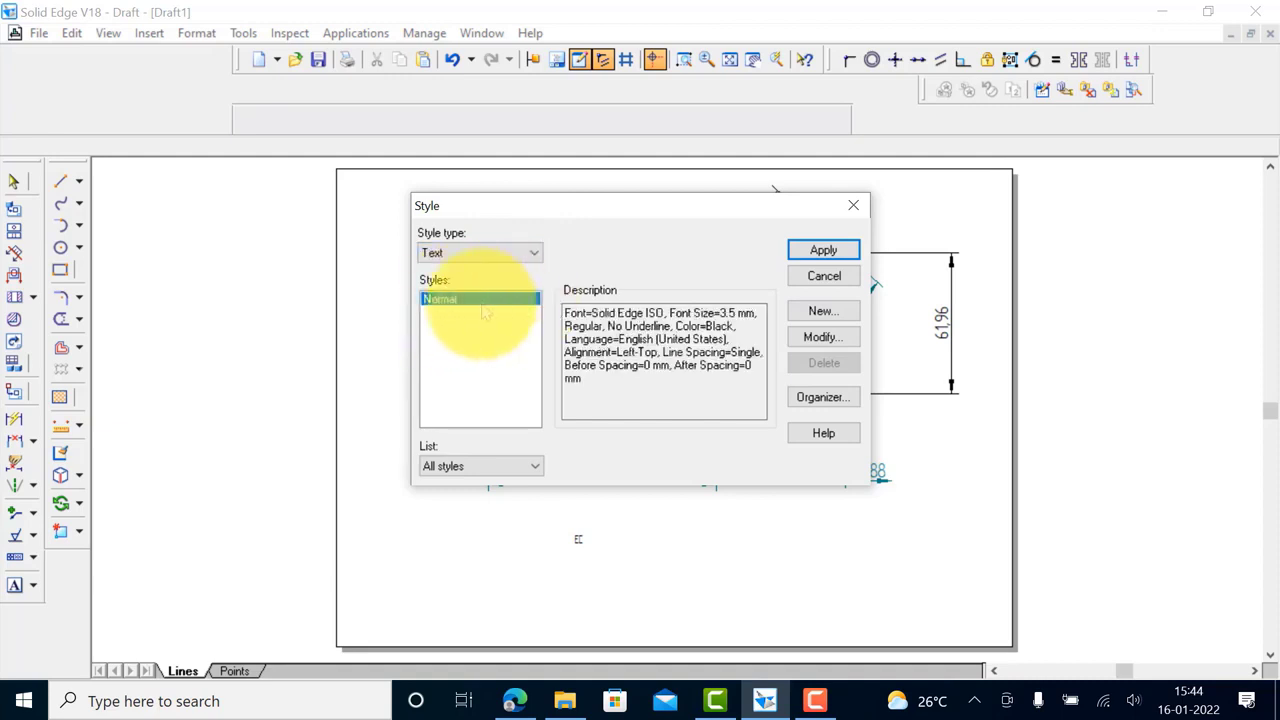
pyautogui.click(823, 338)
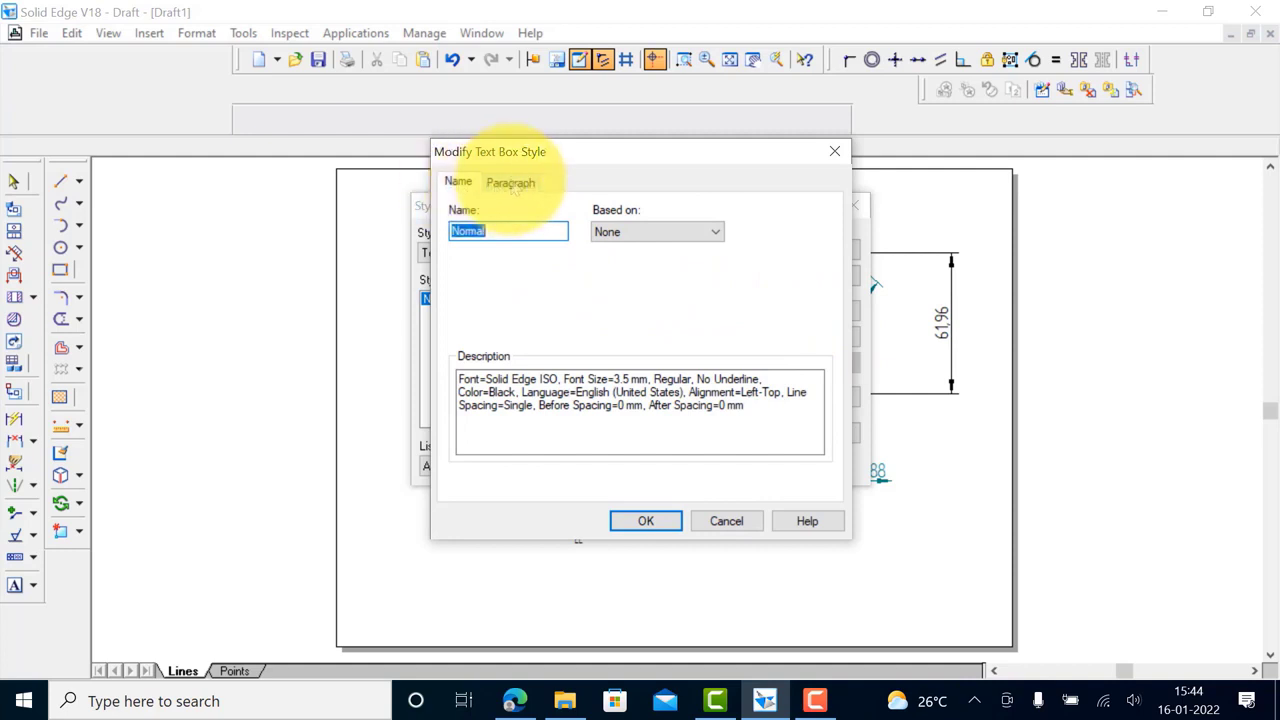
pyautogui.click(513, 185)
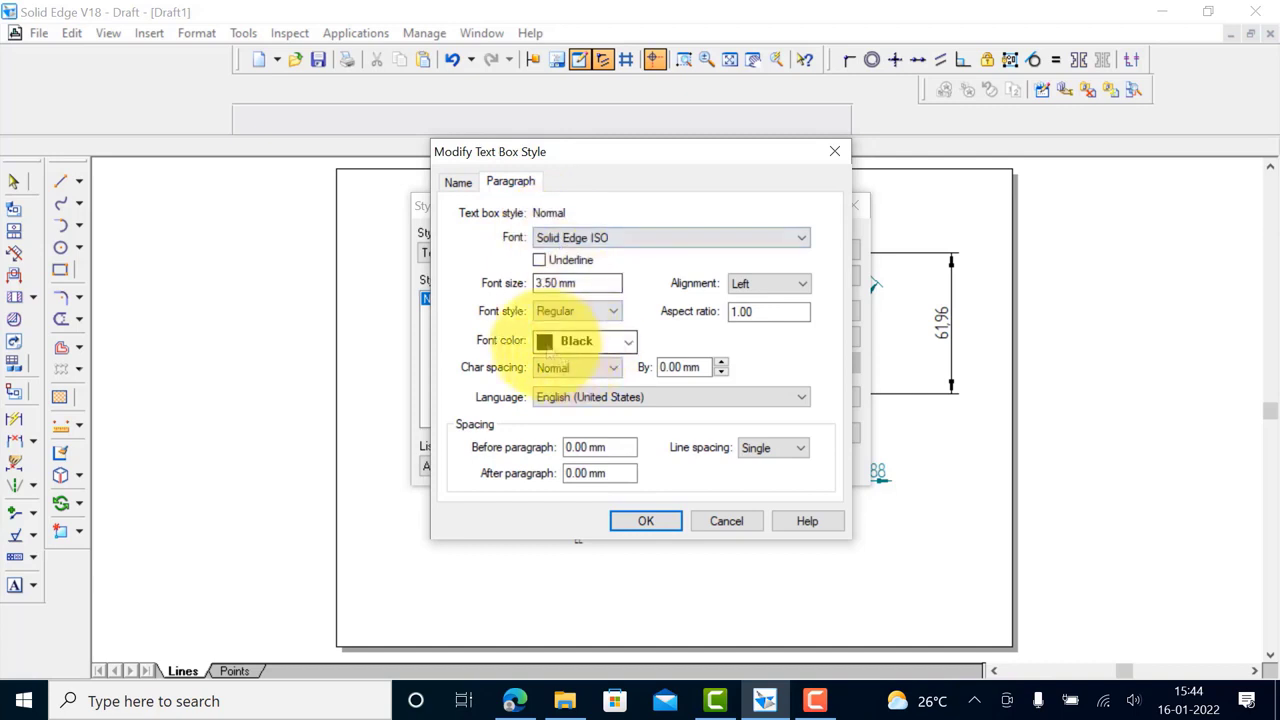
pyautogui.moveTo(557, 283); pyautogui.dragTo(520, 281)
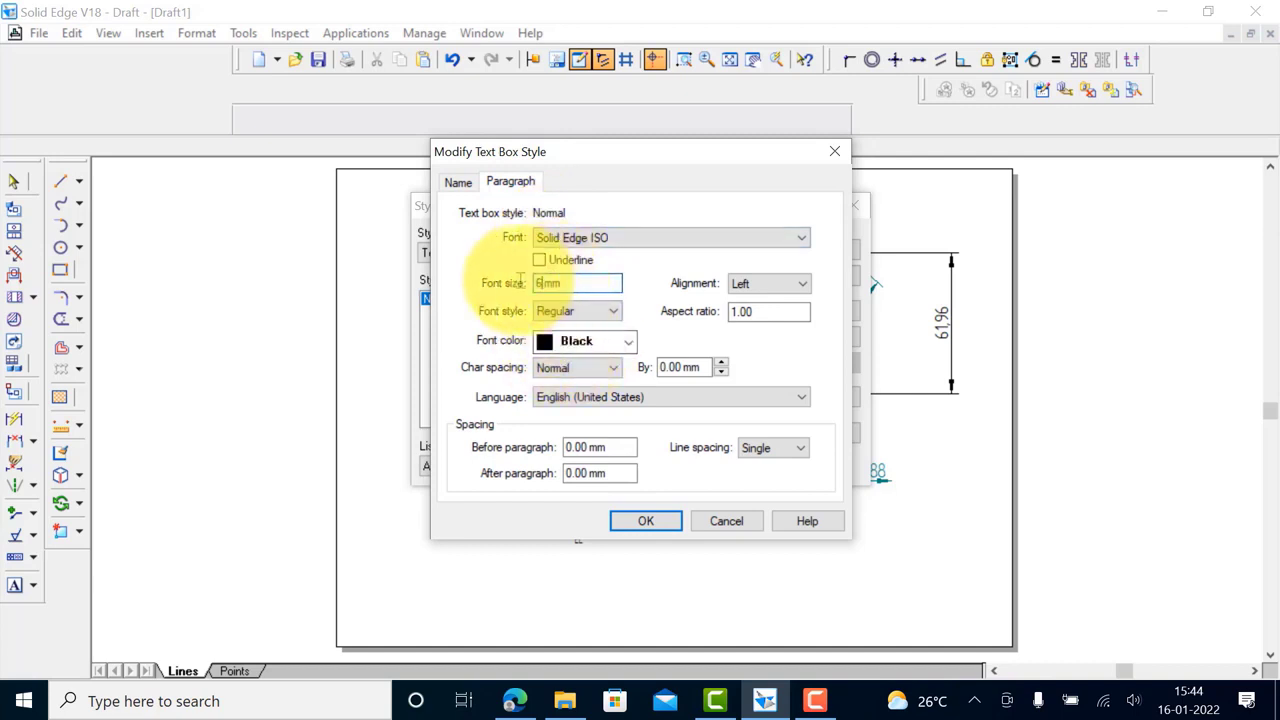
pyautogui.click(650, 522)
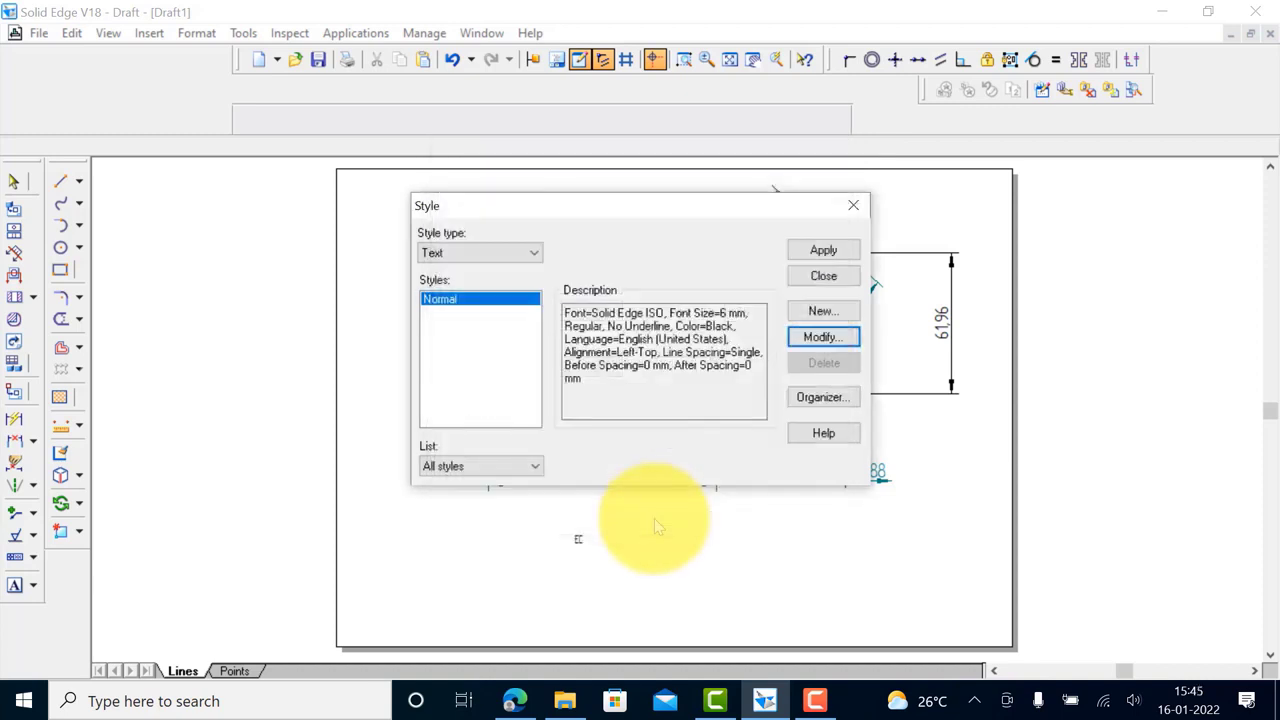
pyautogui.click(838, 250)
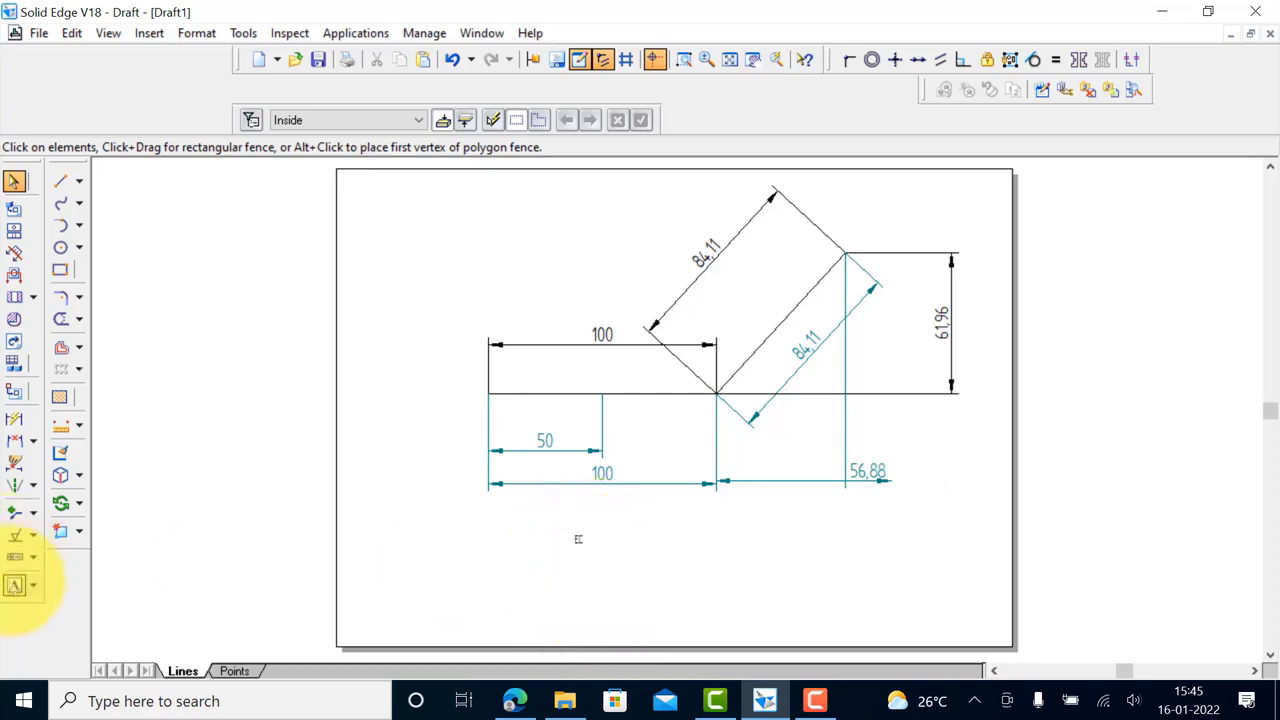
# Place the text "687888 afdff" below the dimensions, beside the existing small text string
pyautogui.click(14, 585)
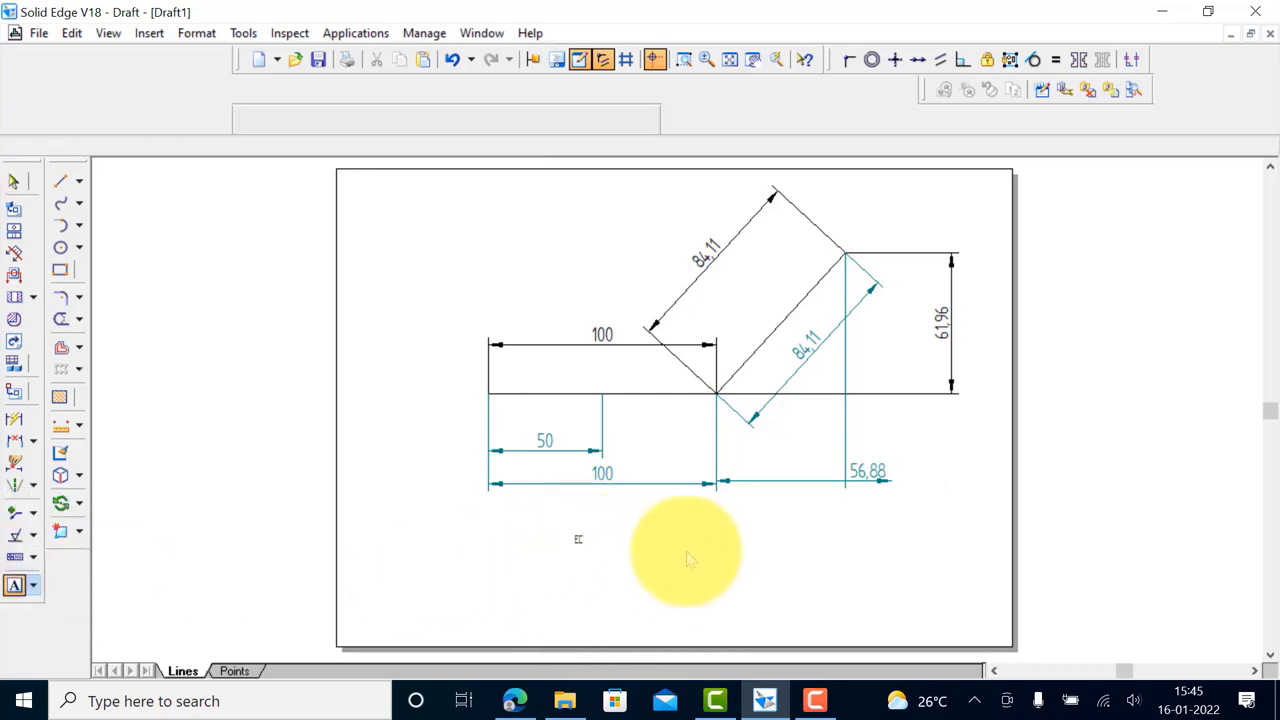
pyautogui.click(16, 586)
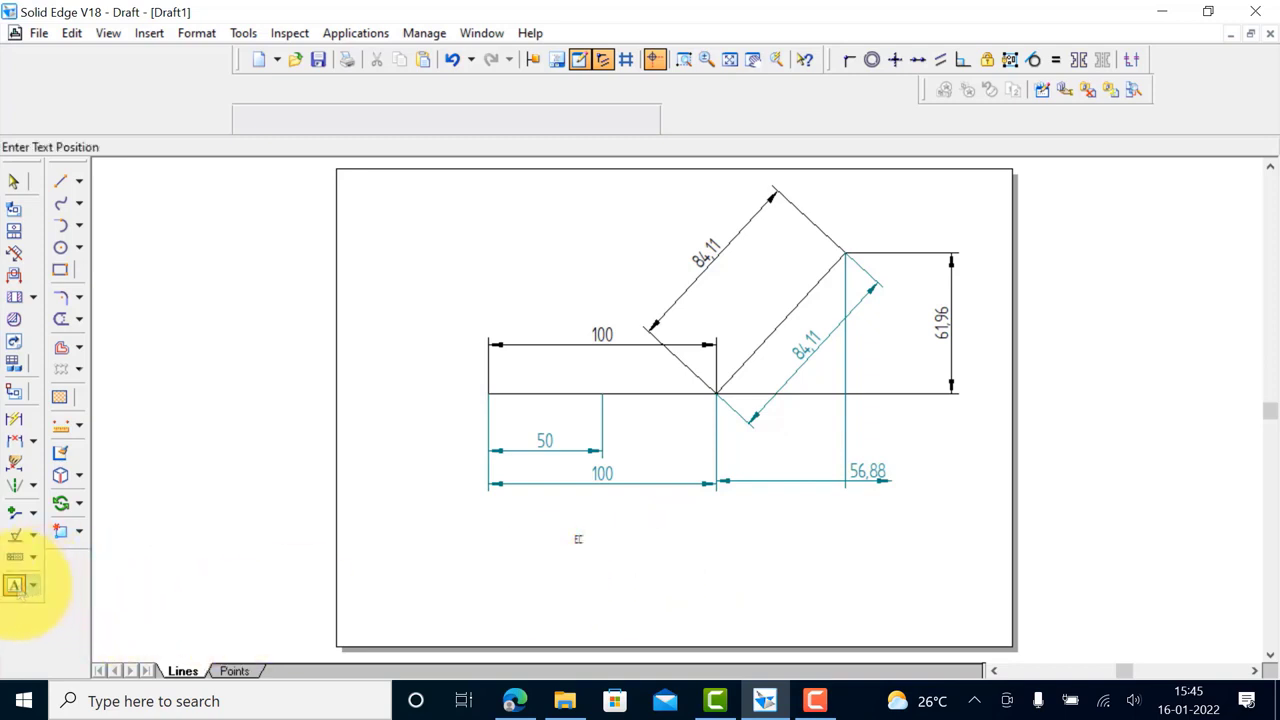
pyautogui.click(677, 547)
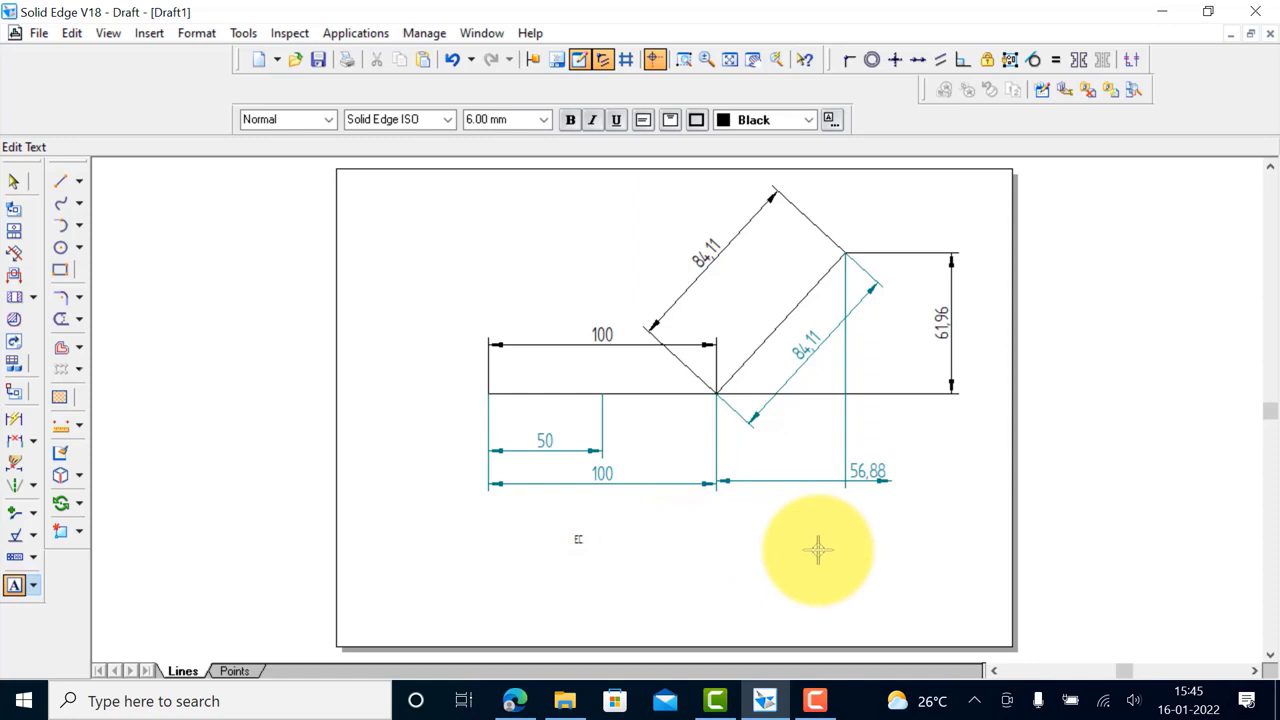
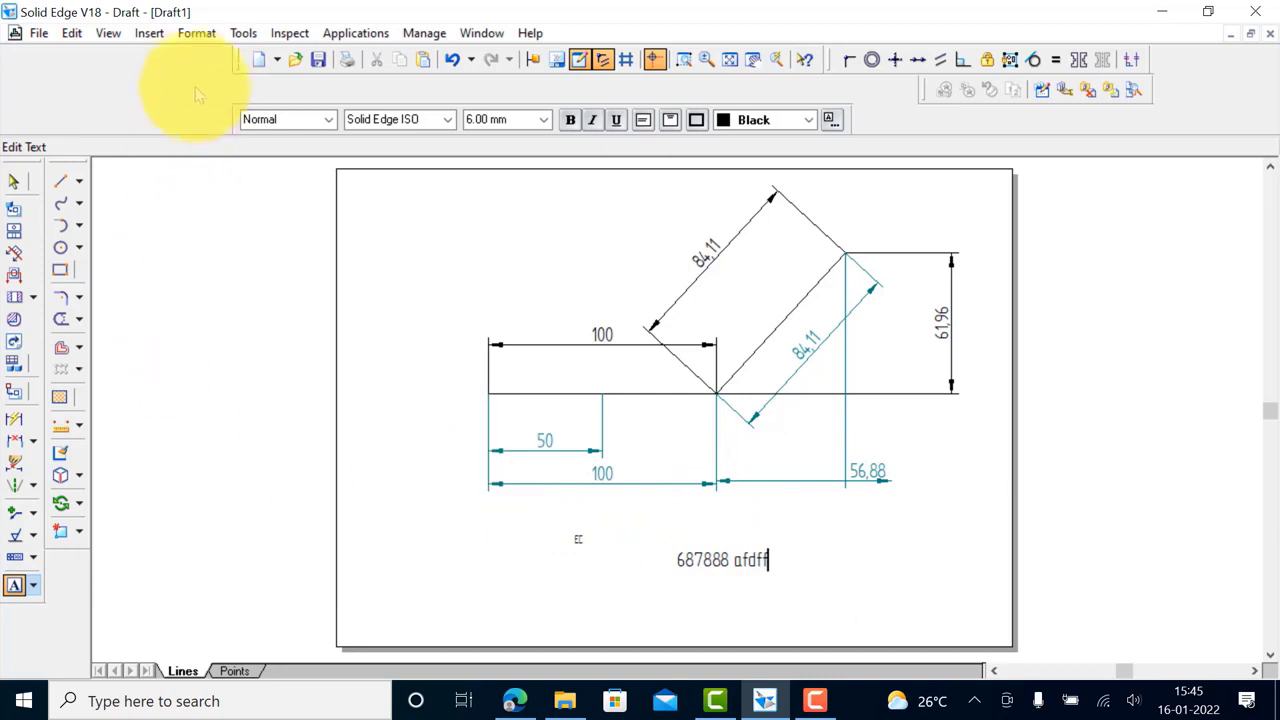
# Switch the style settings to line styles, look through the available styles and select the Visible style
pyautogui.click(197, 33)
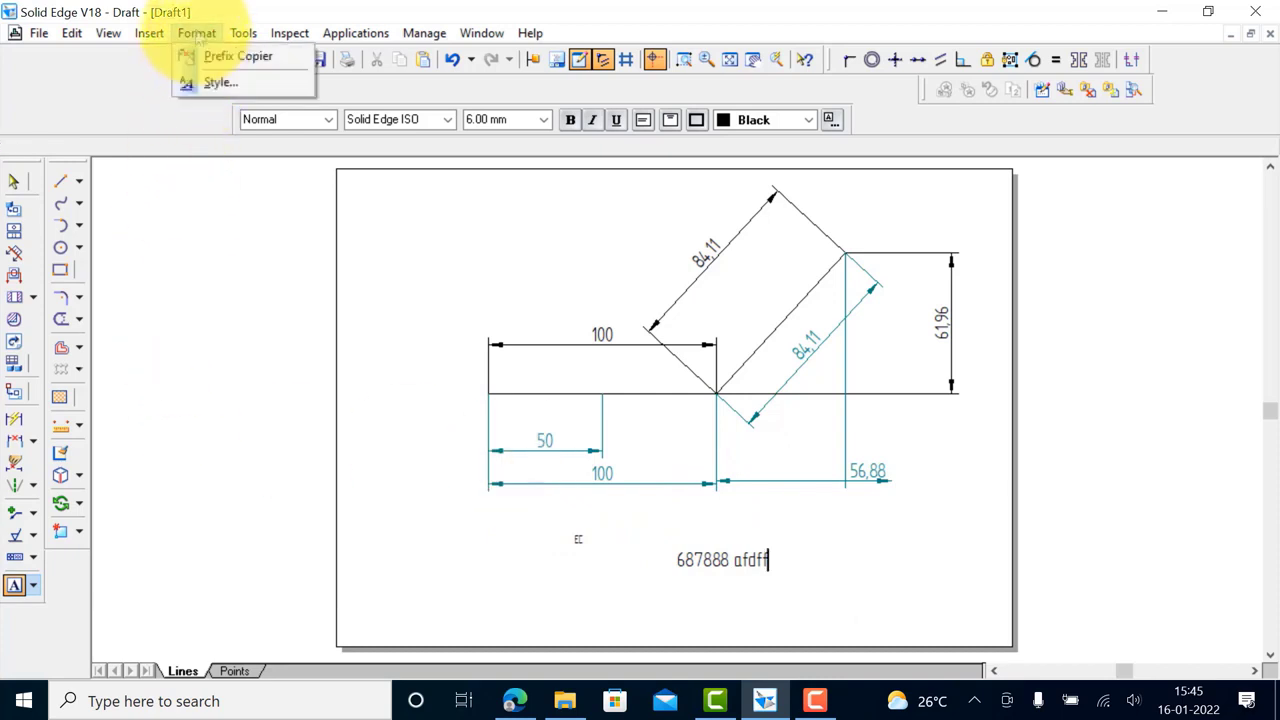
pyautogui.click(212, 84)
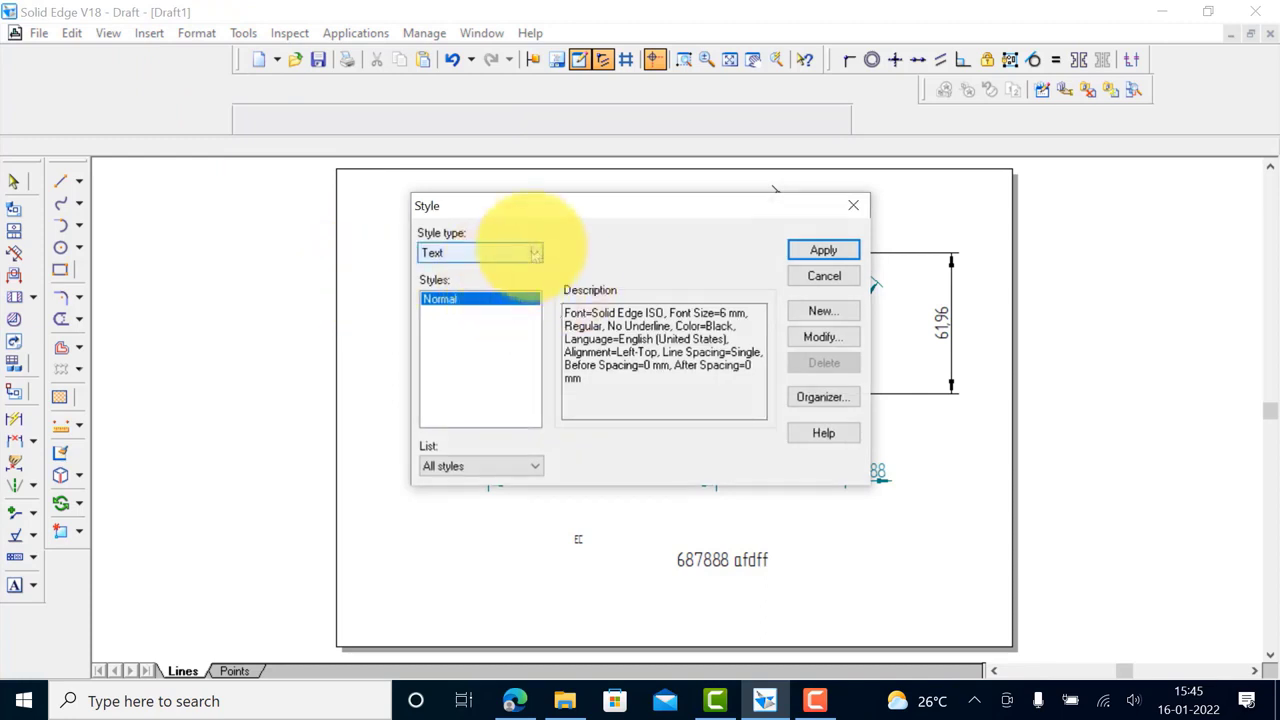
pyautogui.click(536, 253)
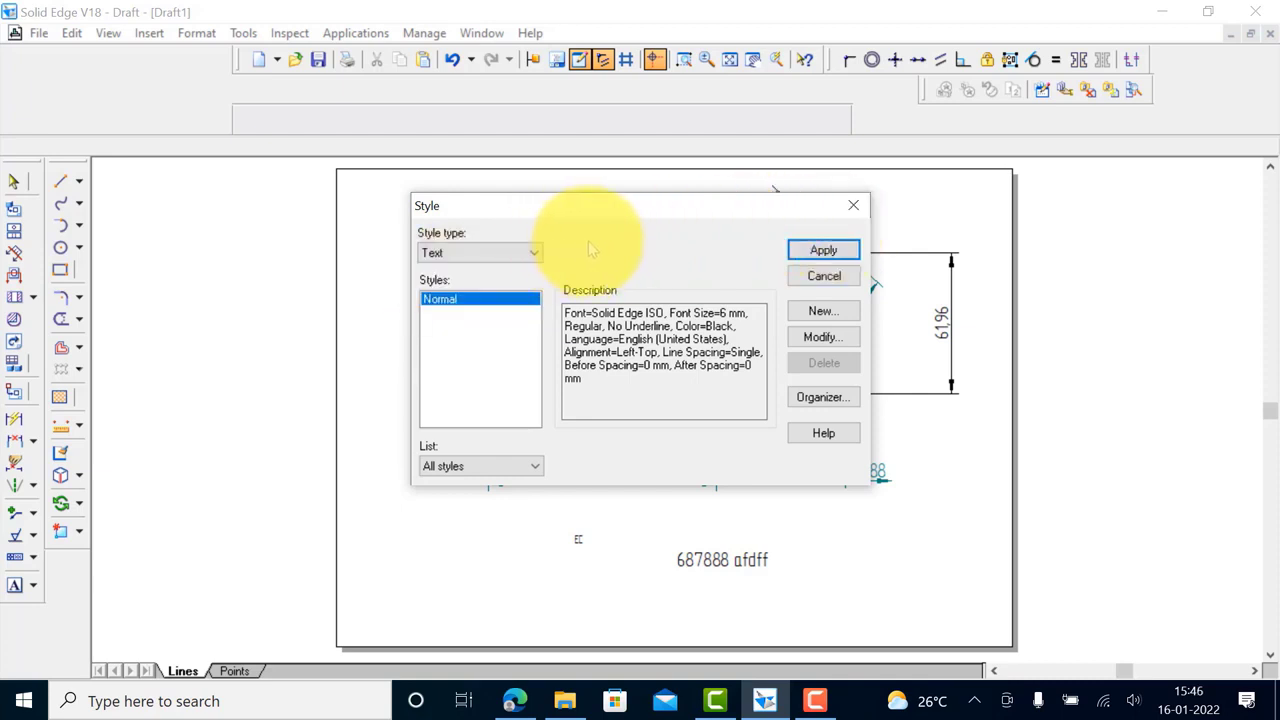
pyautogui.click(537, 258)
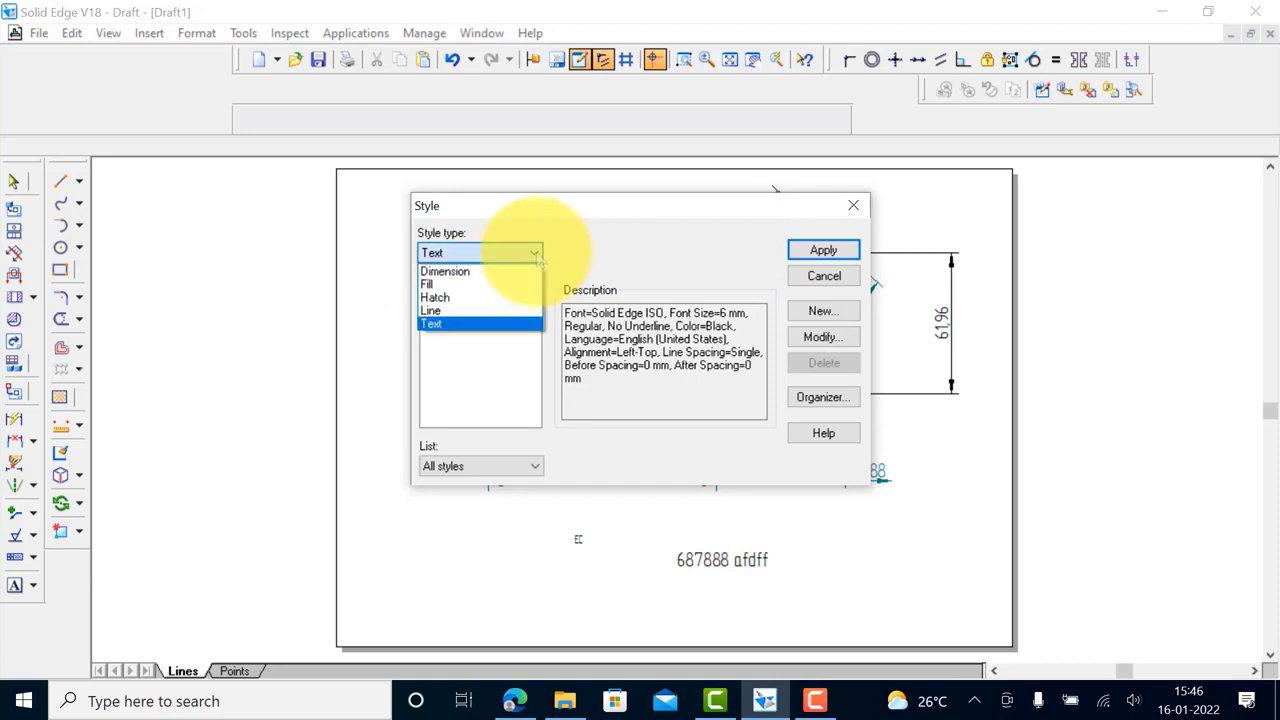
pyautogui.click(440, 311)
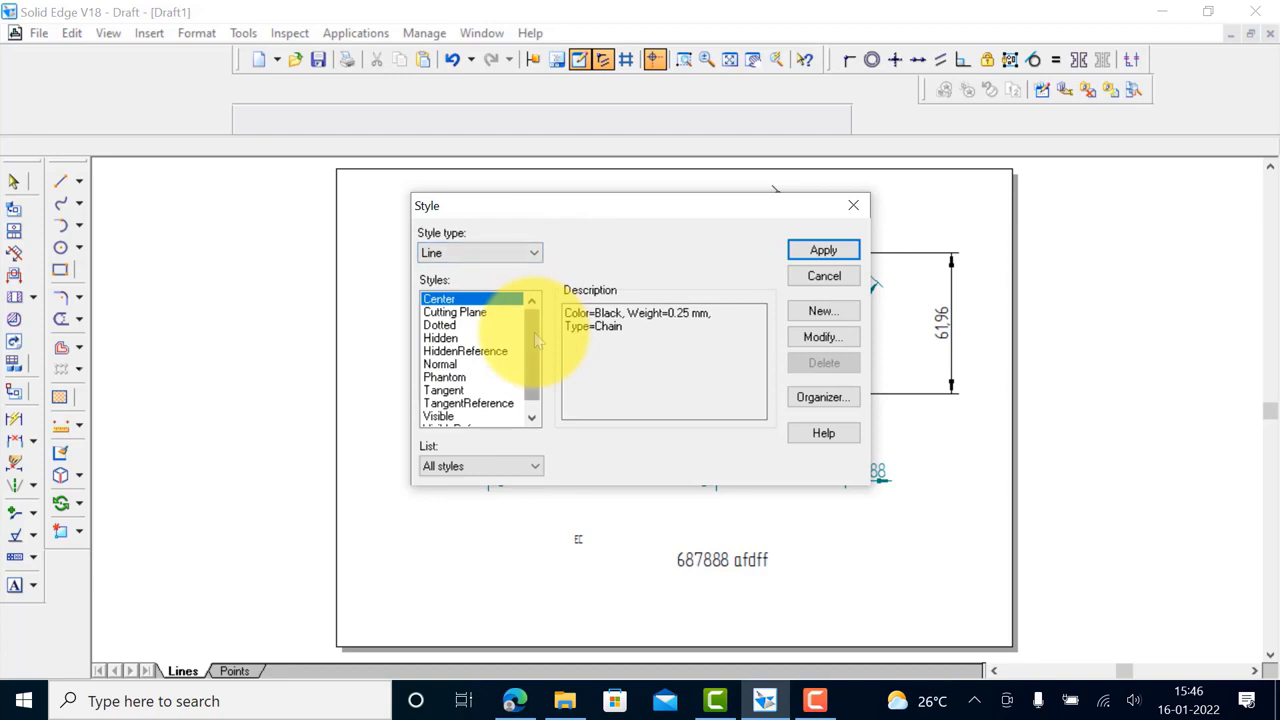
pyautogui.moveTo(534, 335); pyautogui.dragTo(541, 375)
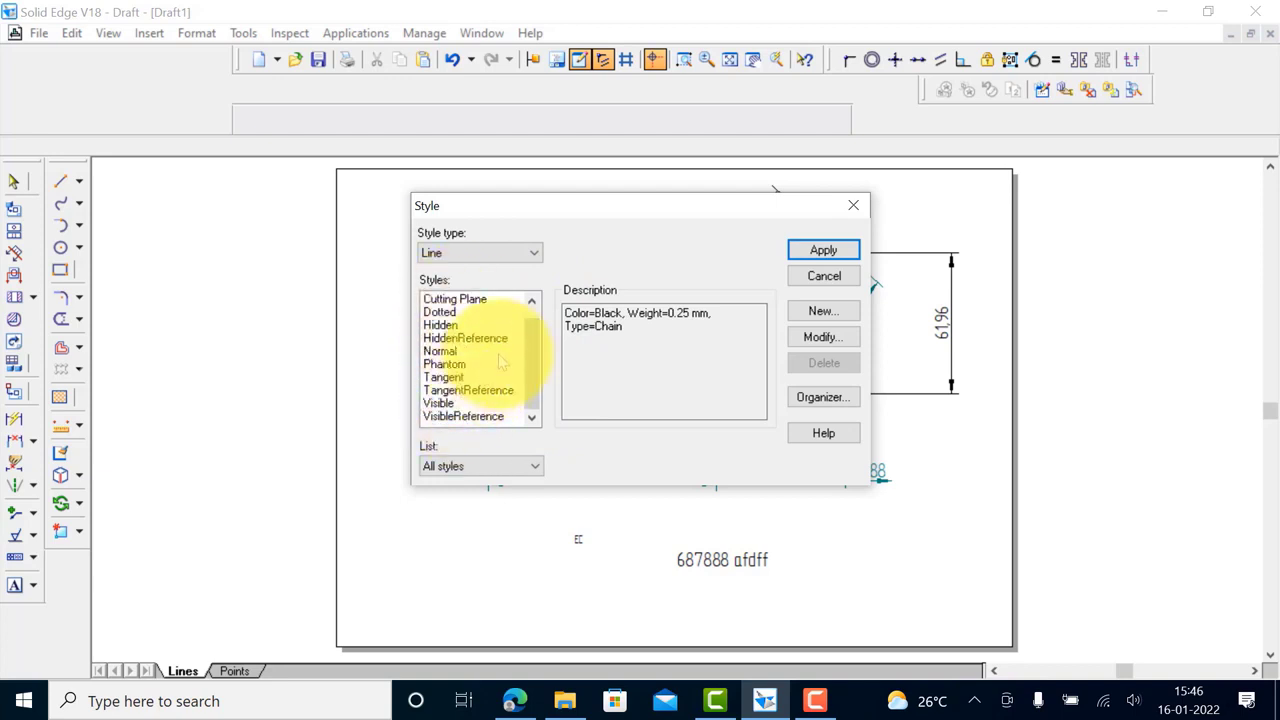
pyautogui.moveTo(533, 346); pyautogui.dragTo(534, 285)
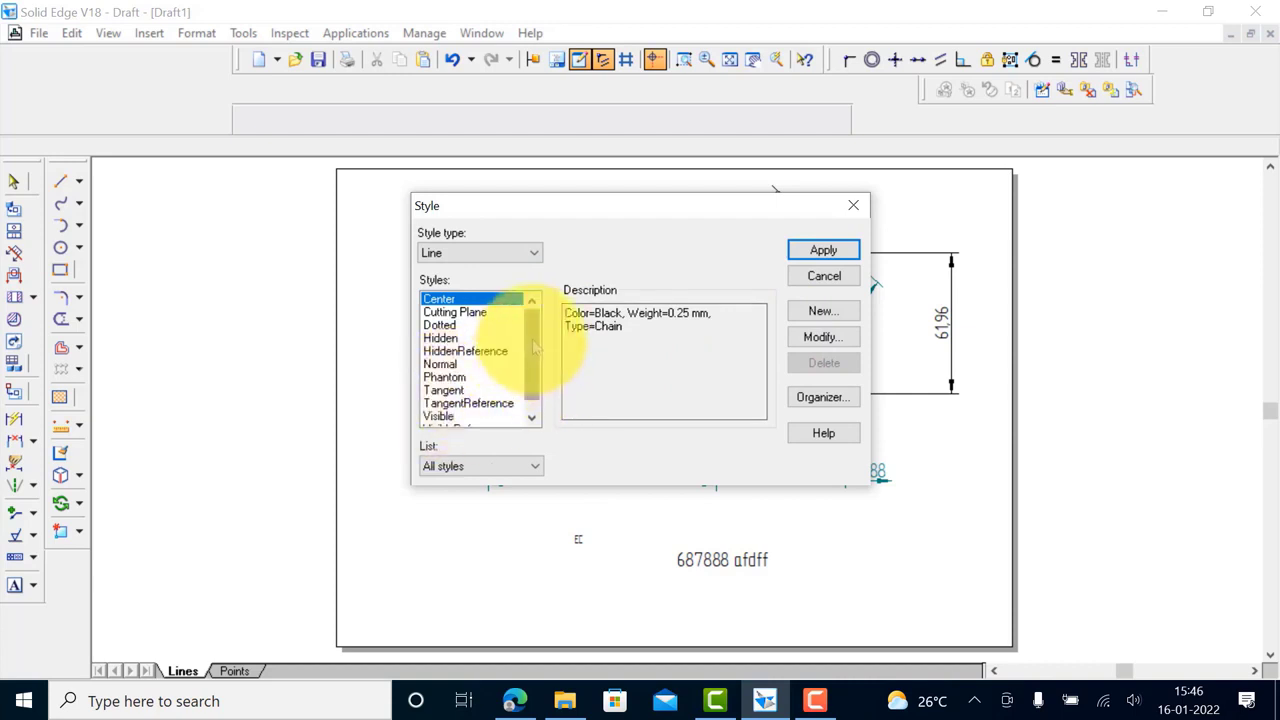
pyautogui.moveTo(532, 380); pyautogui.dragTo(541, 392)
pyautogui.click(440, 403)
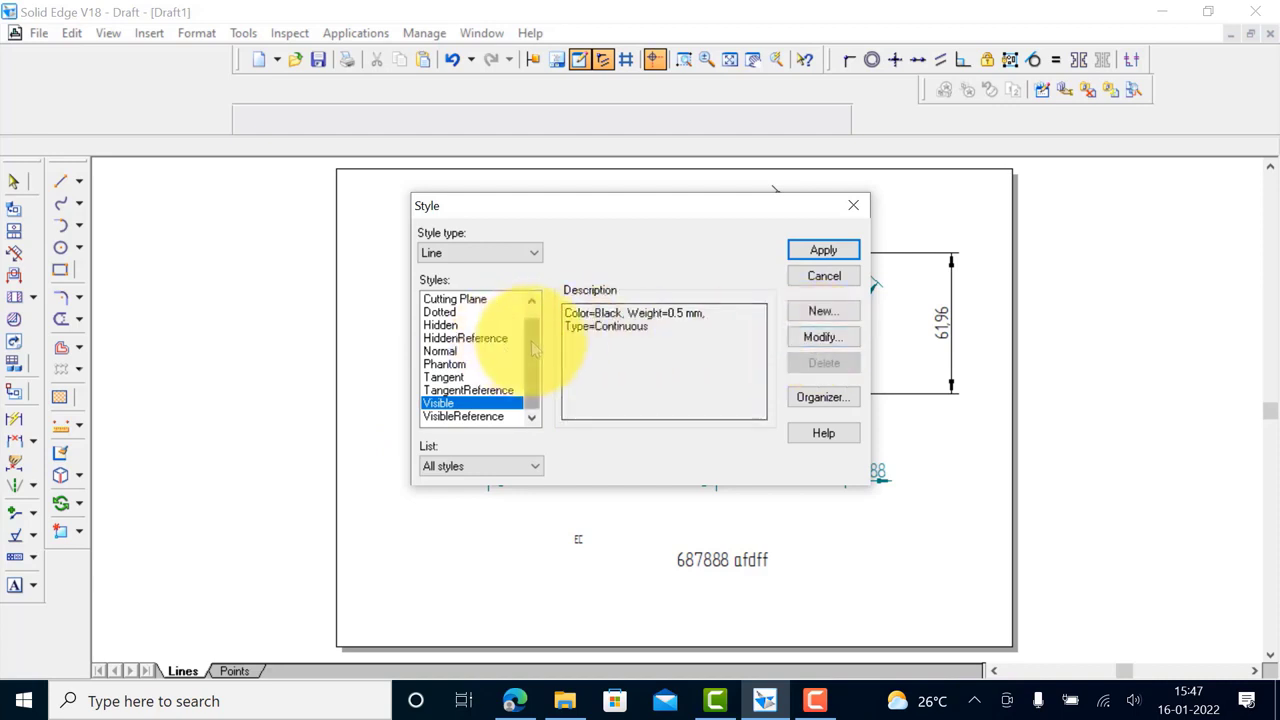
pyautogui.scroll(1, 530, 315)
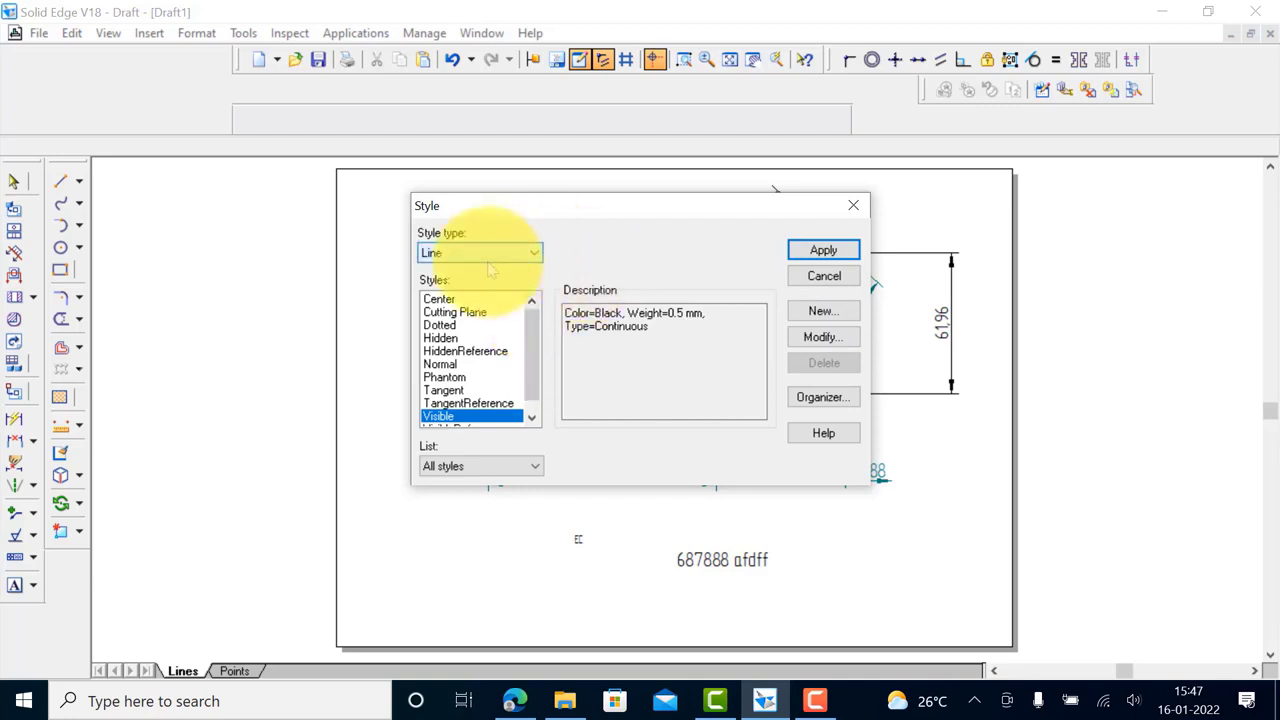
# Create a new line style named Personal based on the Visible style
pyautogui.click(818, 312)
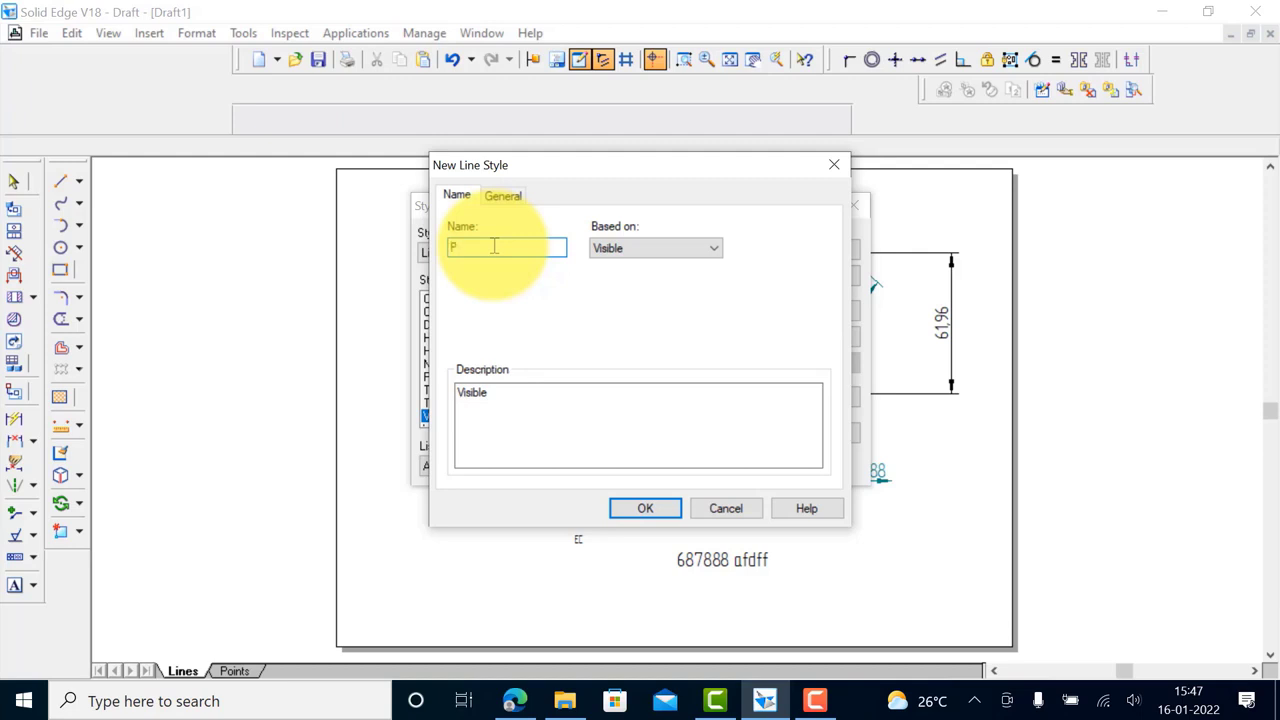
pyautogui.write('onal')
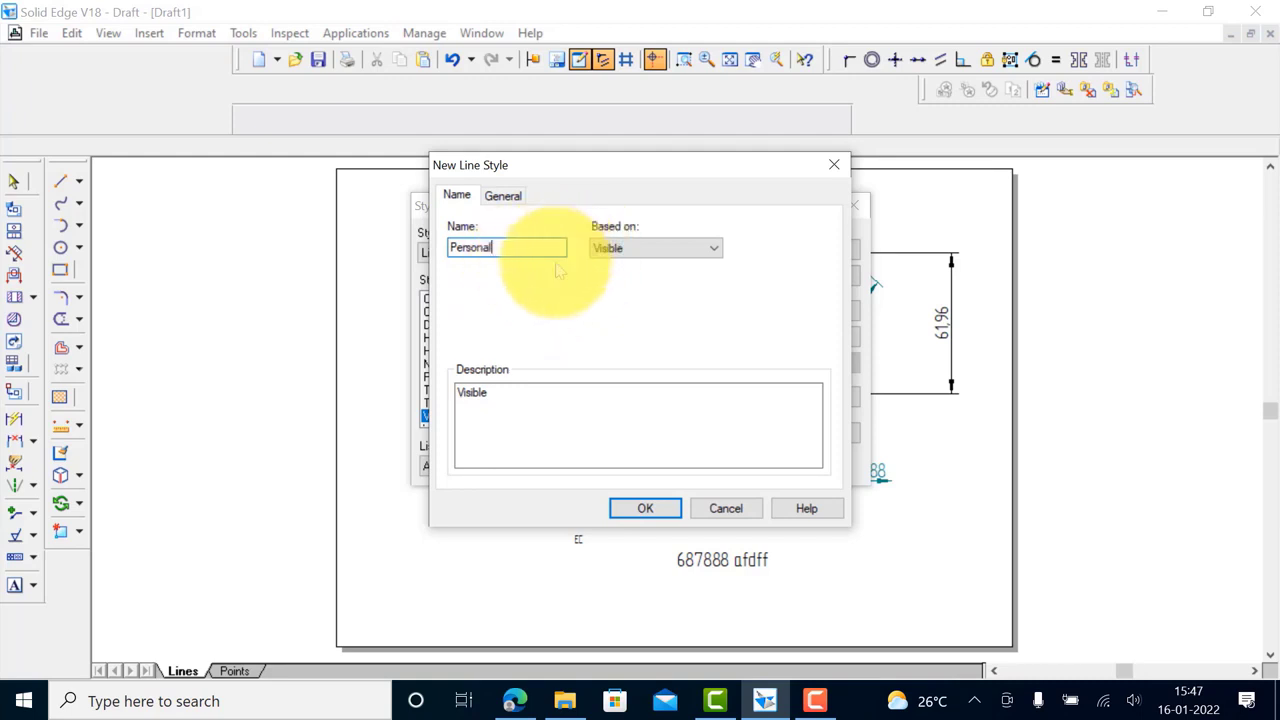
pyautogui.click(650, 509)
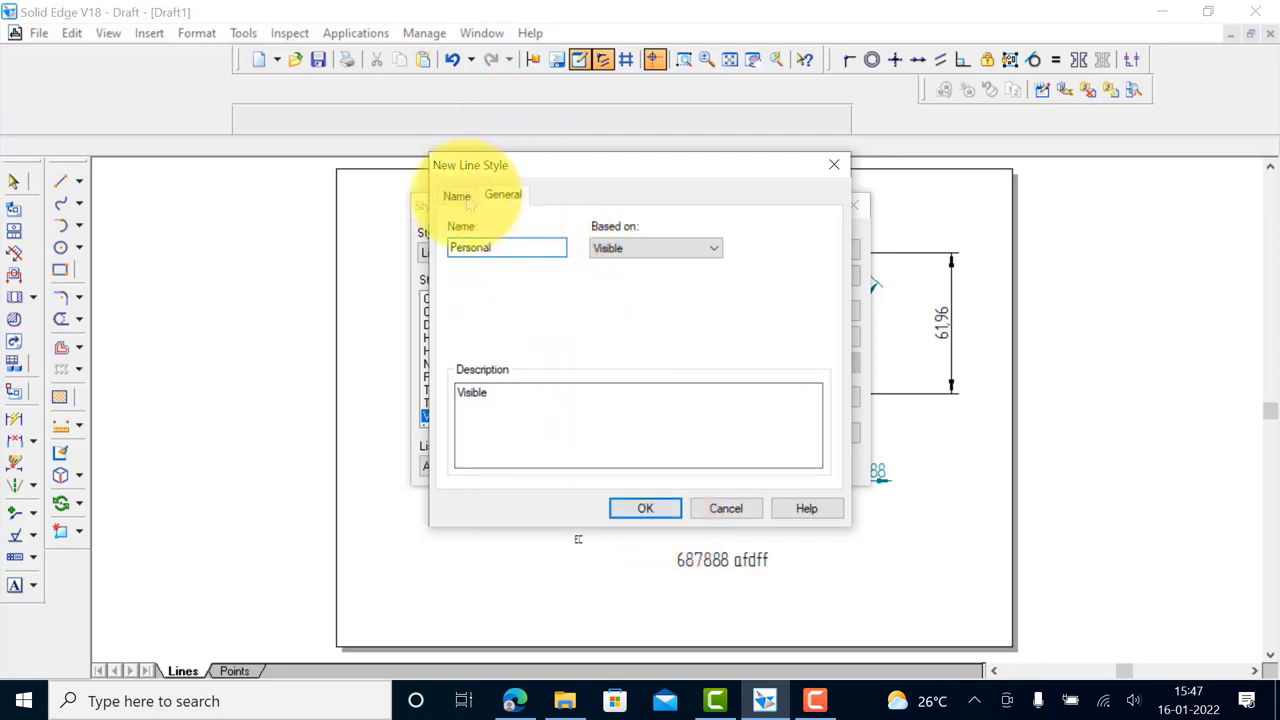
# Set the Personal line style's width to 2 mm and its color to Green, and apply the style
pyautogui.click(505, 196)
pyautogui.click(506, 286)
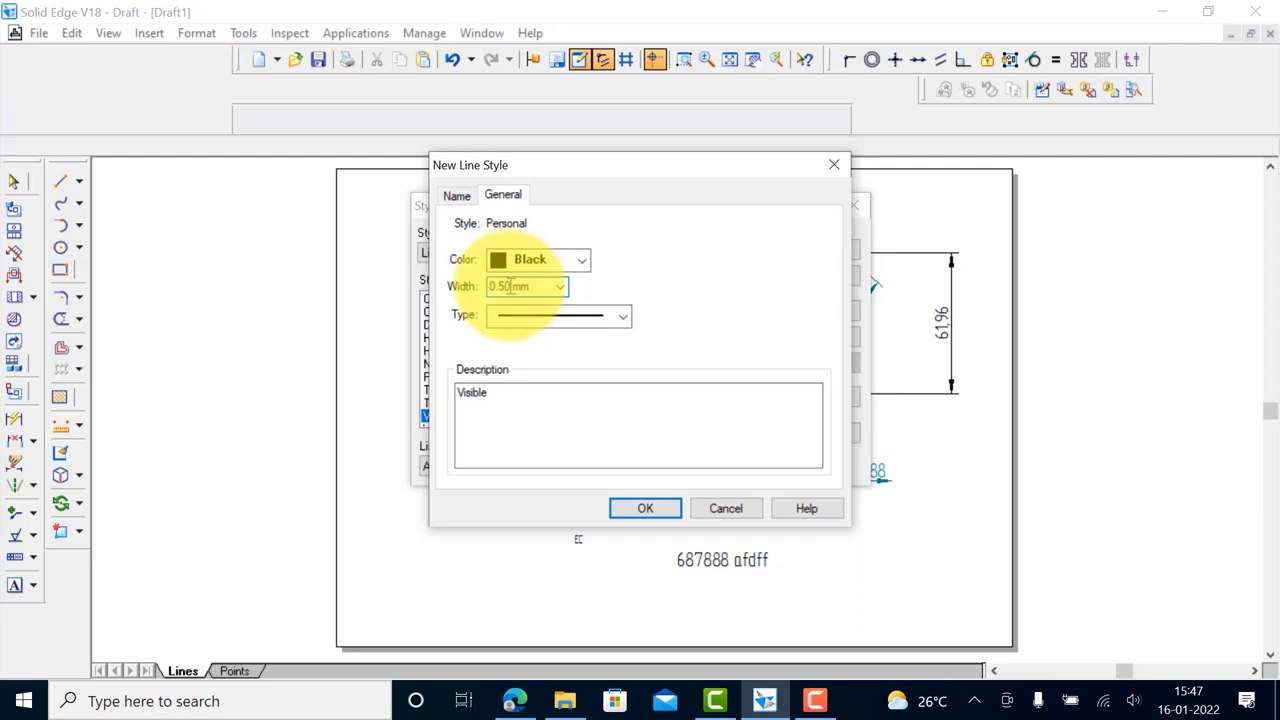
pyautogui.moveTo(510, 286); pyautogui.dragTo(476, 284)
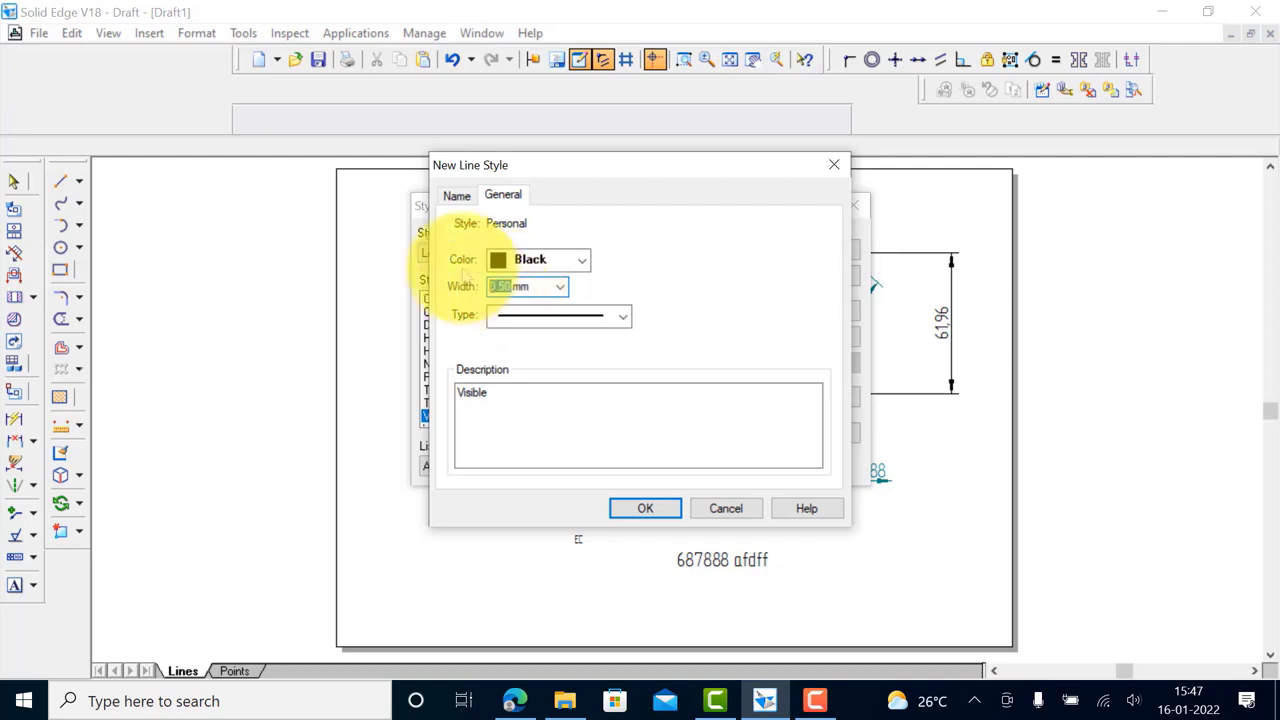
pyautogui.write('2')
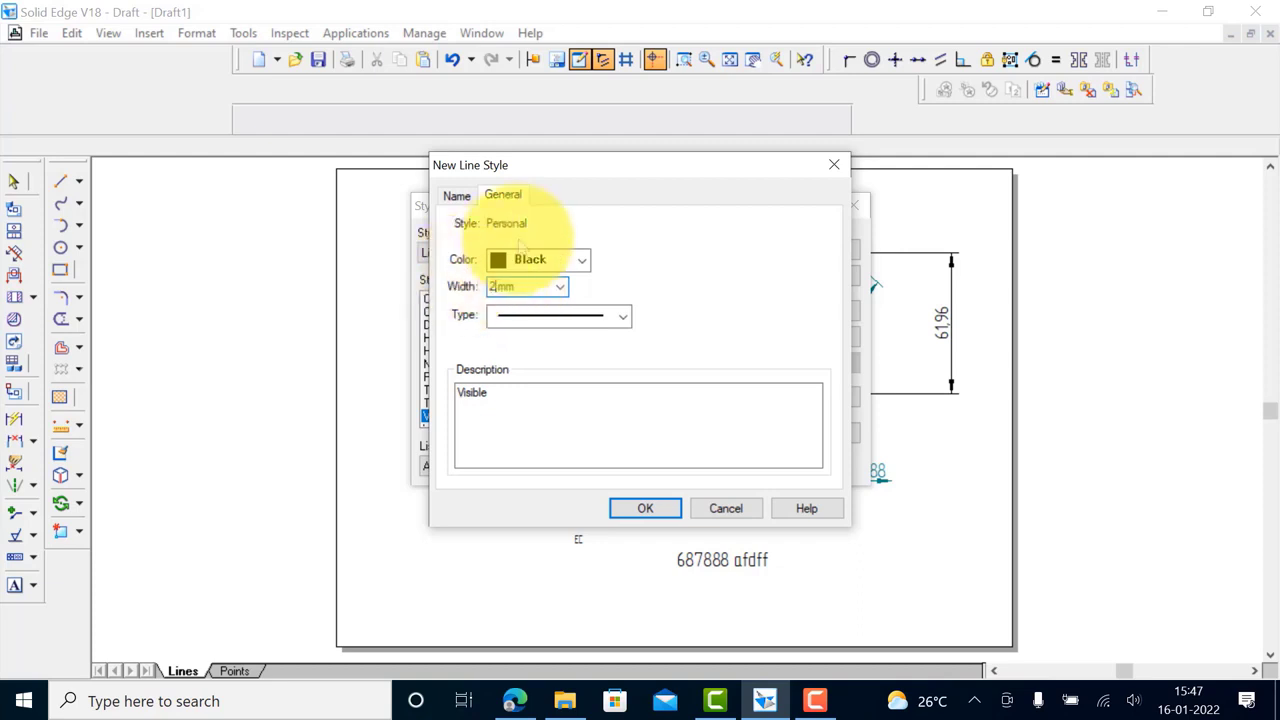
pyautogui.click(581, 260)
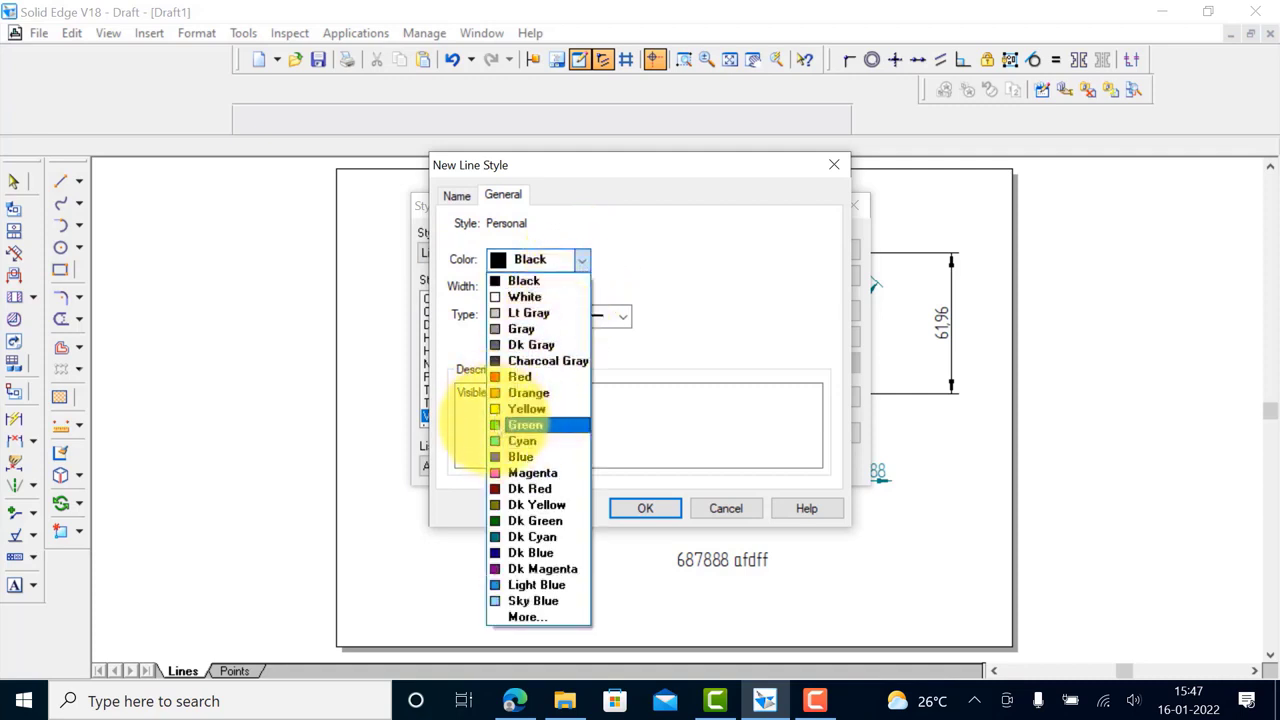
pyautogui.click(522, 424)
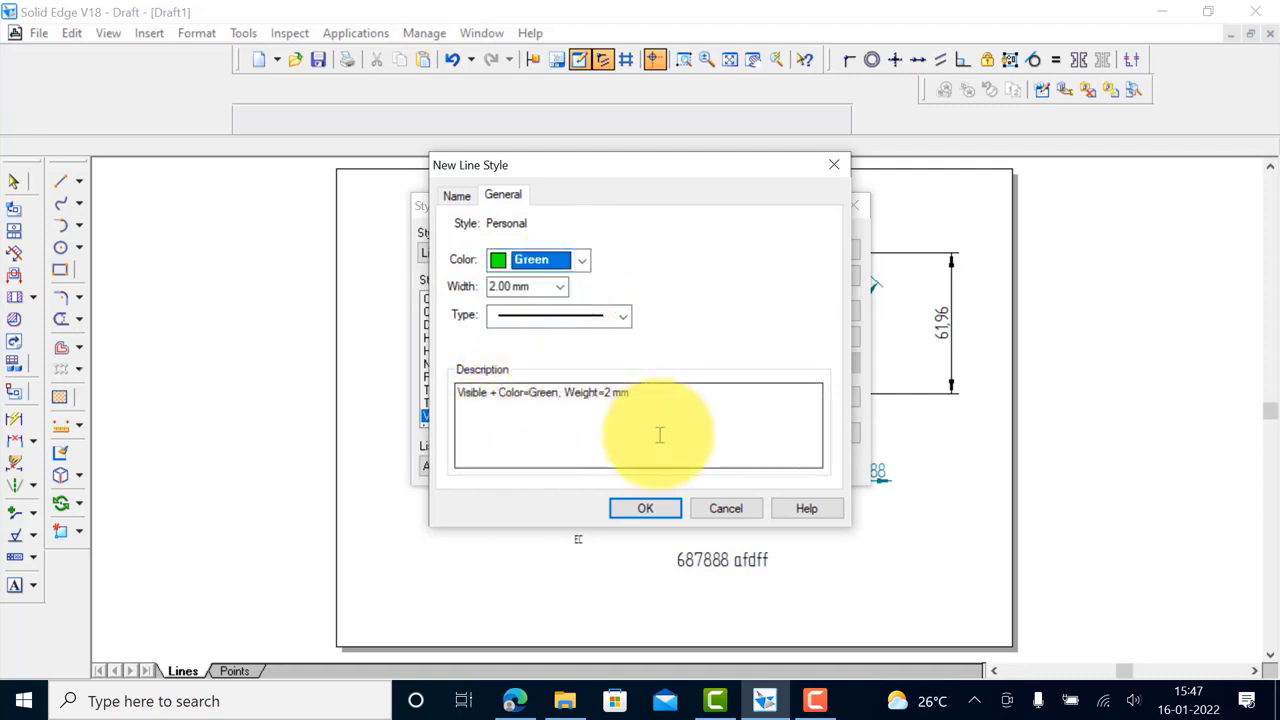
pyautogui.click(646, 508)
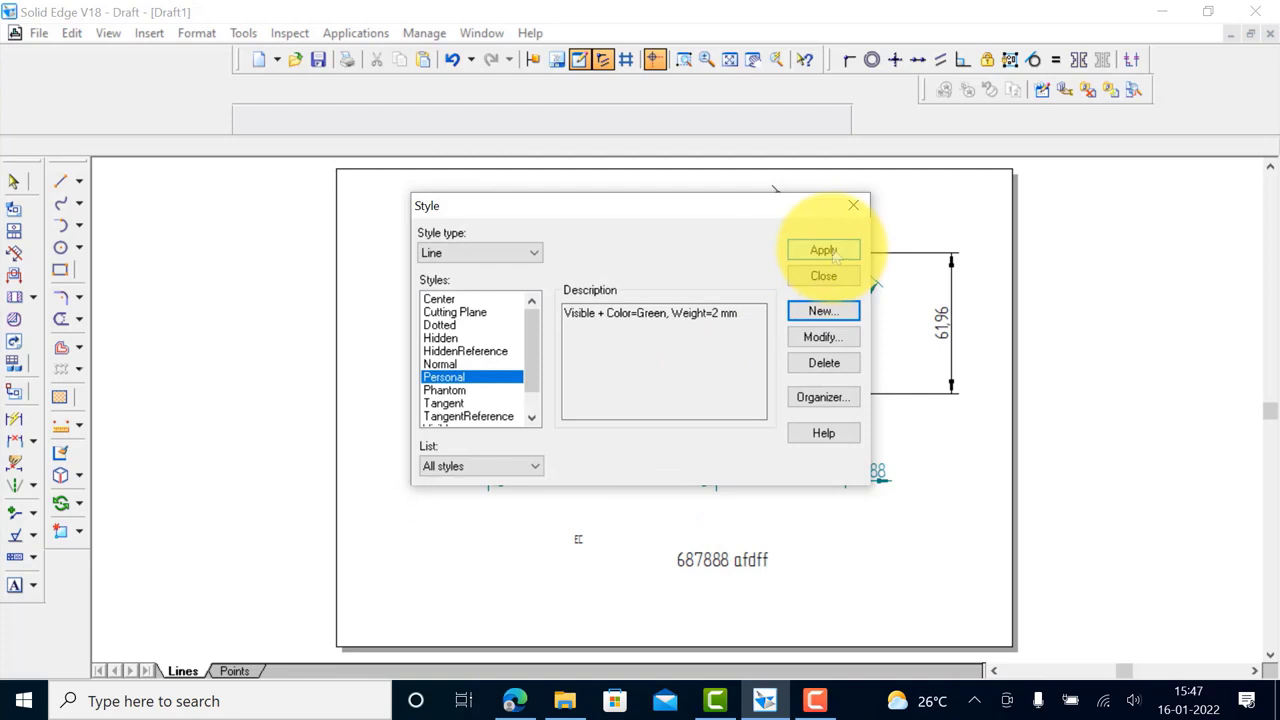
pyautogui.click(826, 276)
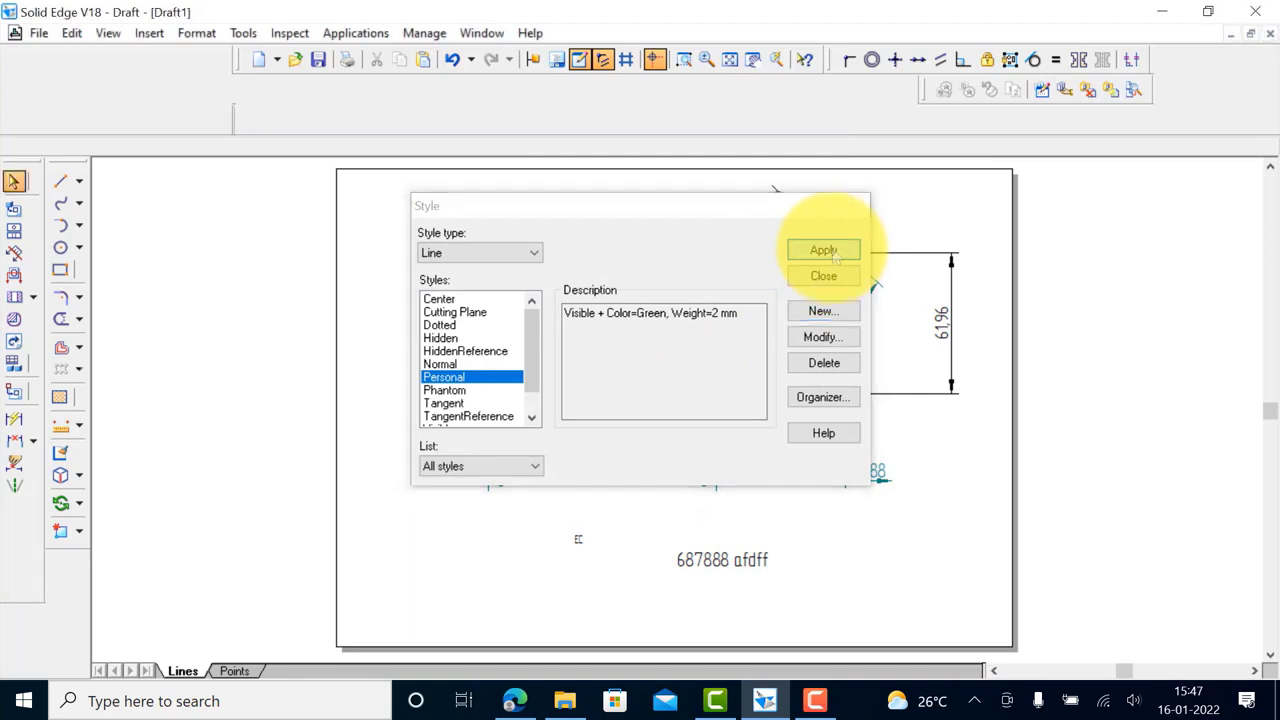
# Draw a line in the Visible style, rising at about 20 degrees, in the sheet's empty upper-left area
pyautogui.click(62, 180)
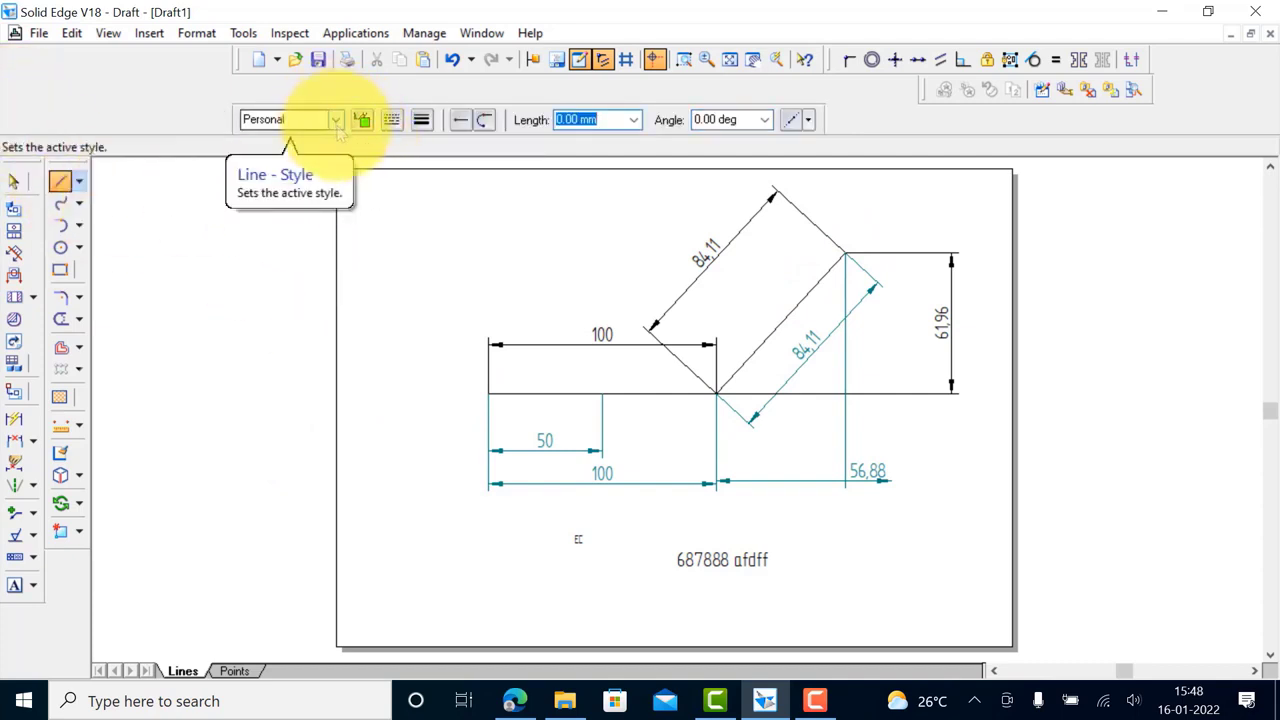
pyautogui.click(337, 121)
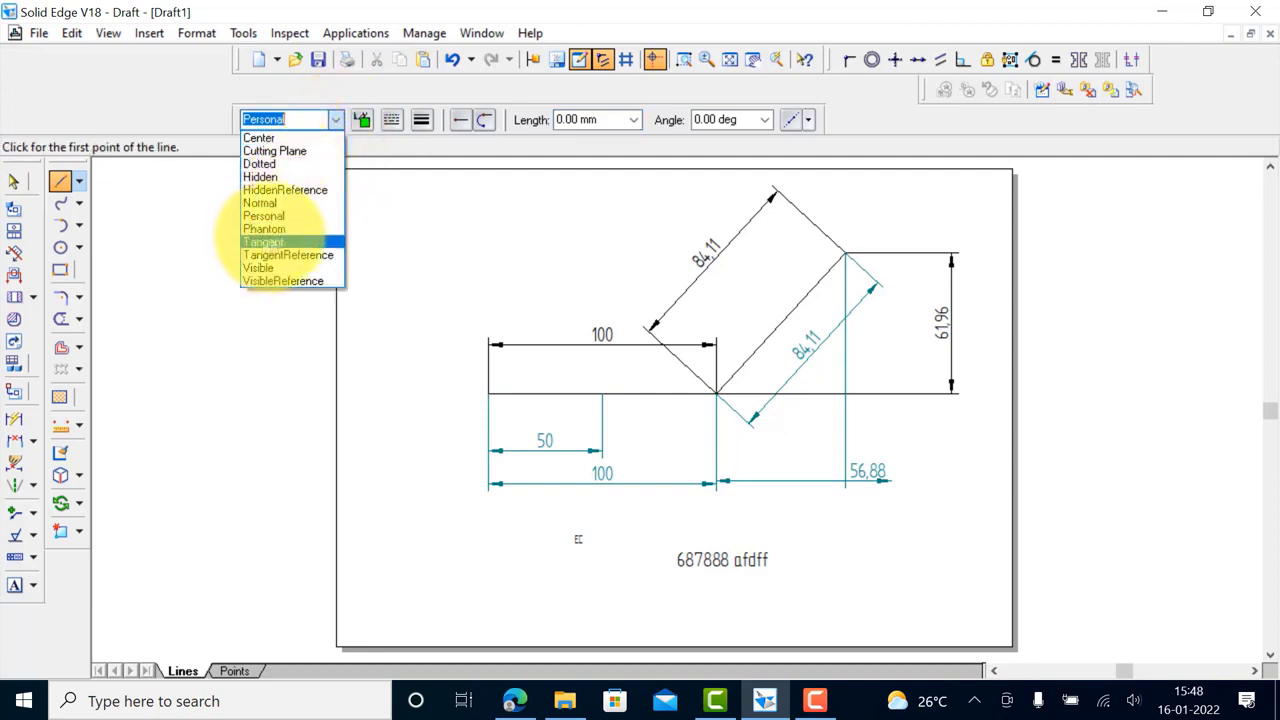
pyautogui.click(258, 268)
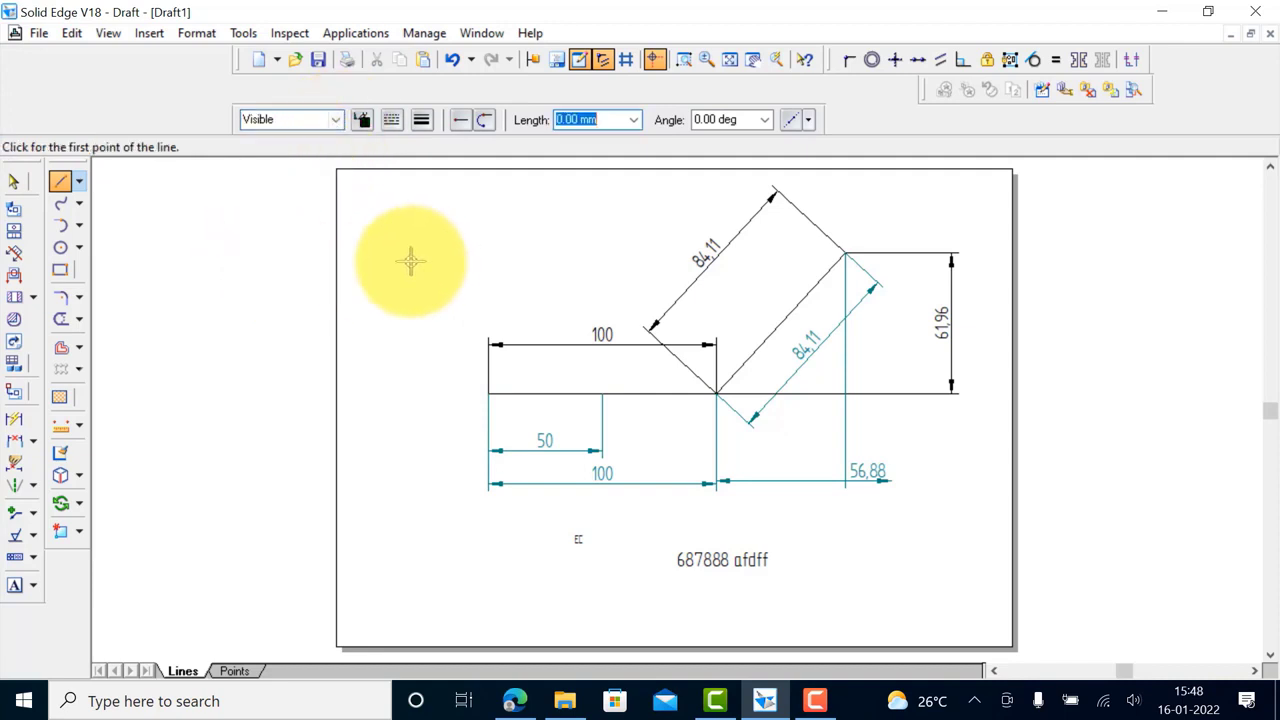
pyautogui.click(411, 263)
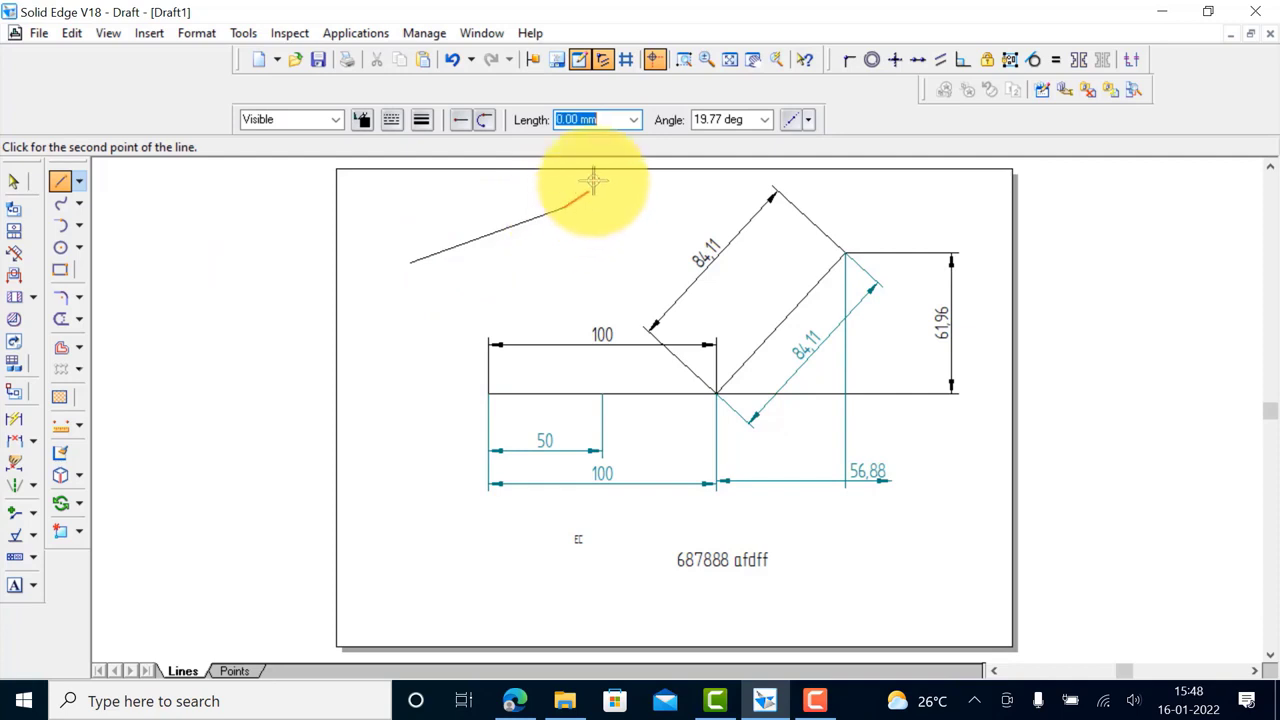
pyautogui.click(564, 208)
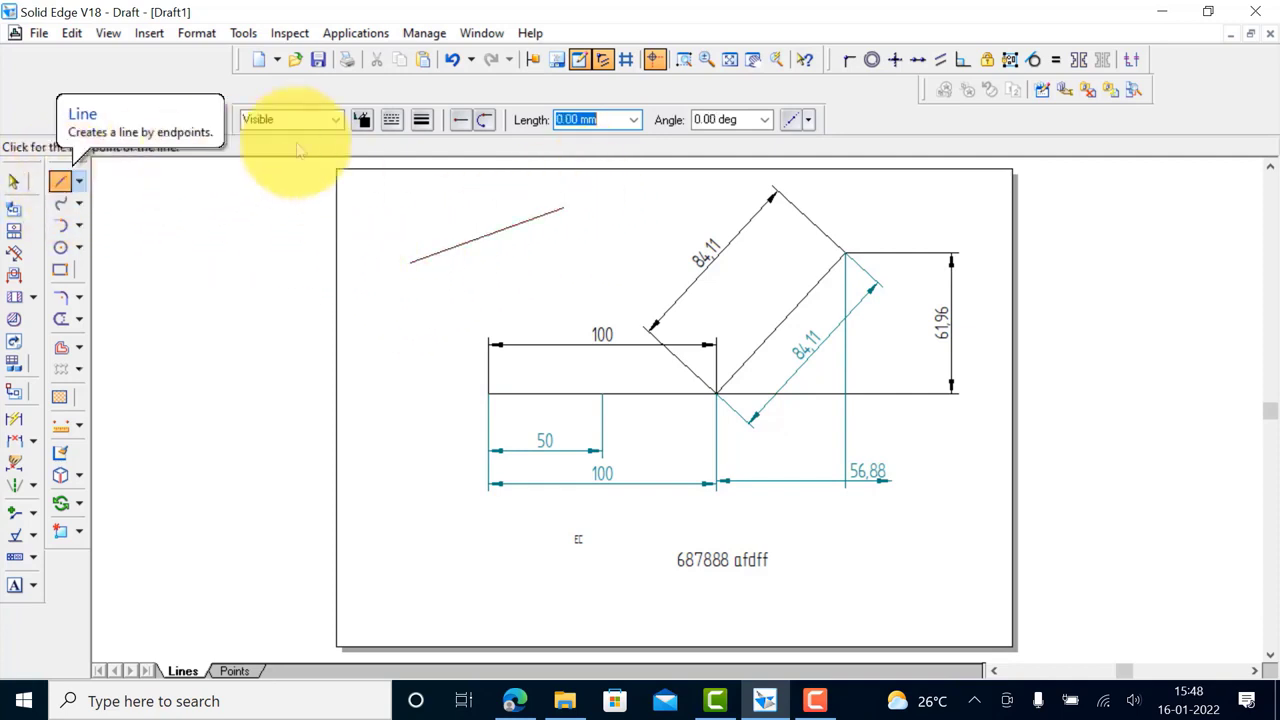
# Draw three connected lines in the Personal style around the text below the dimensions, the first about 124 mm long at about -12.5 degrees
pyautogui.click(335, 120)
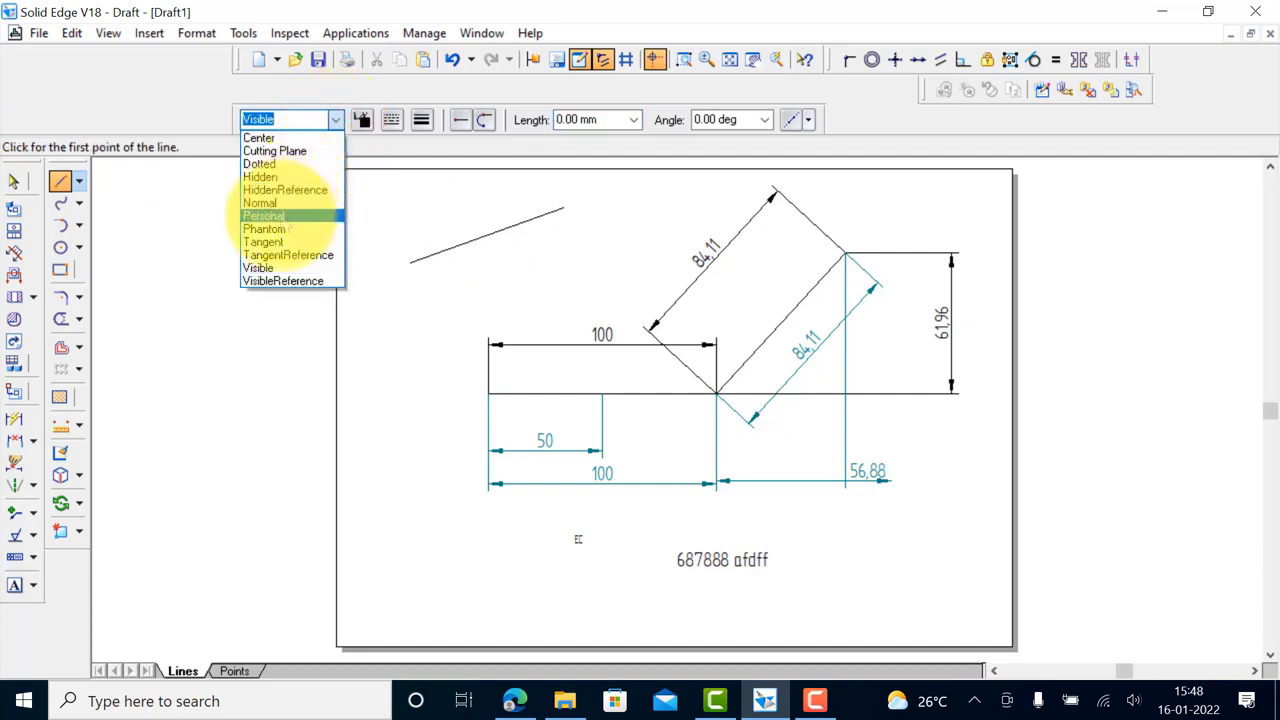
pyautogui.click(265, 216)
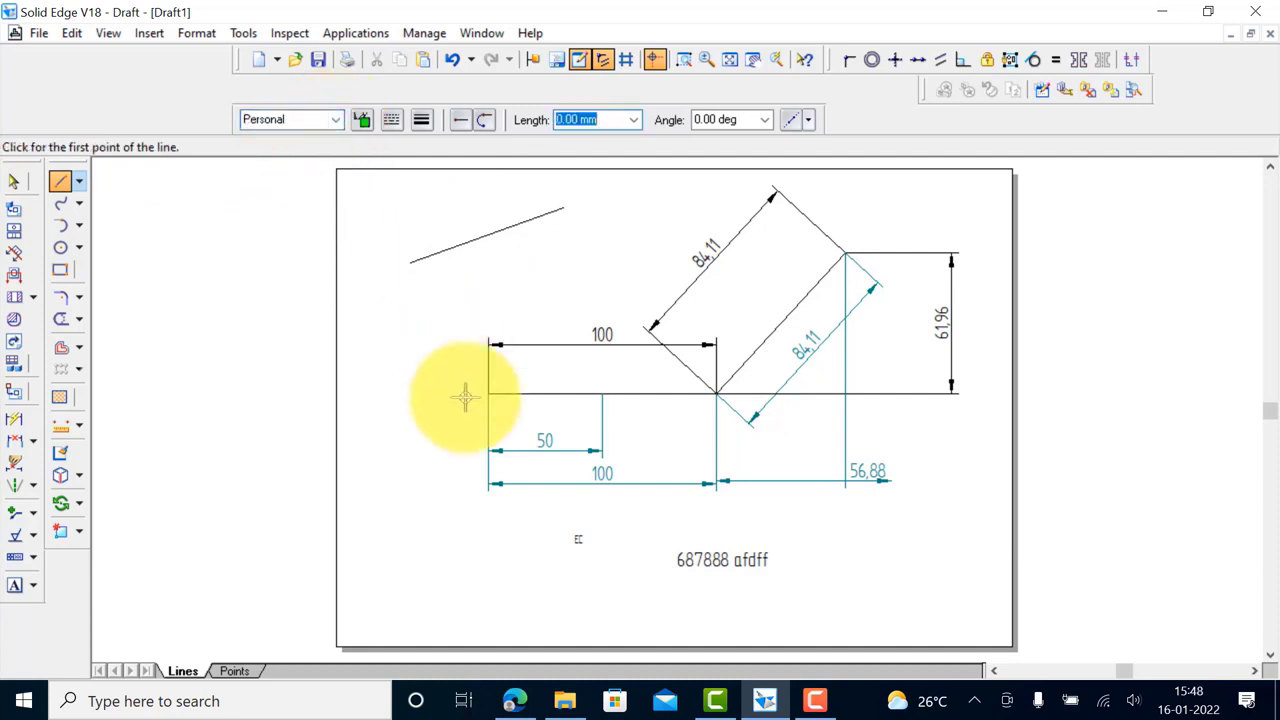
pyautogui.click(437, 553)
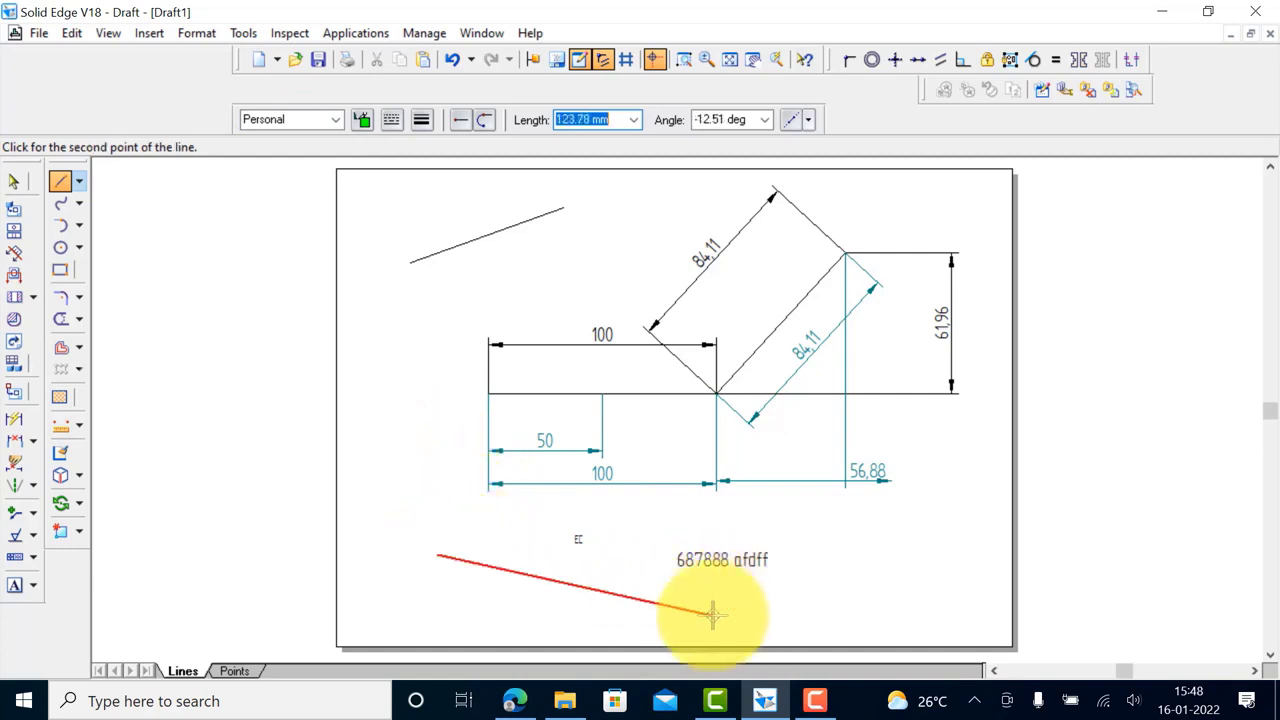
pyautogui.click(711, 614)
pyautogui.click(893, 517)
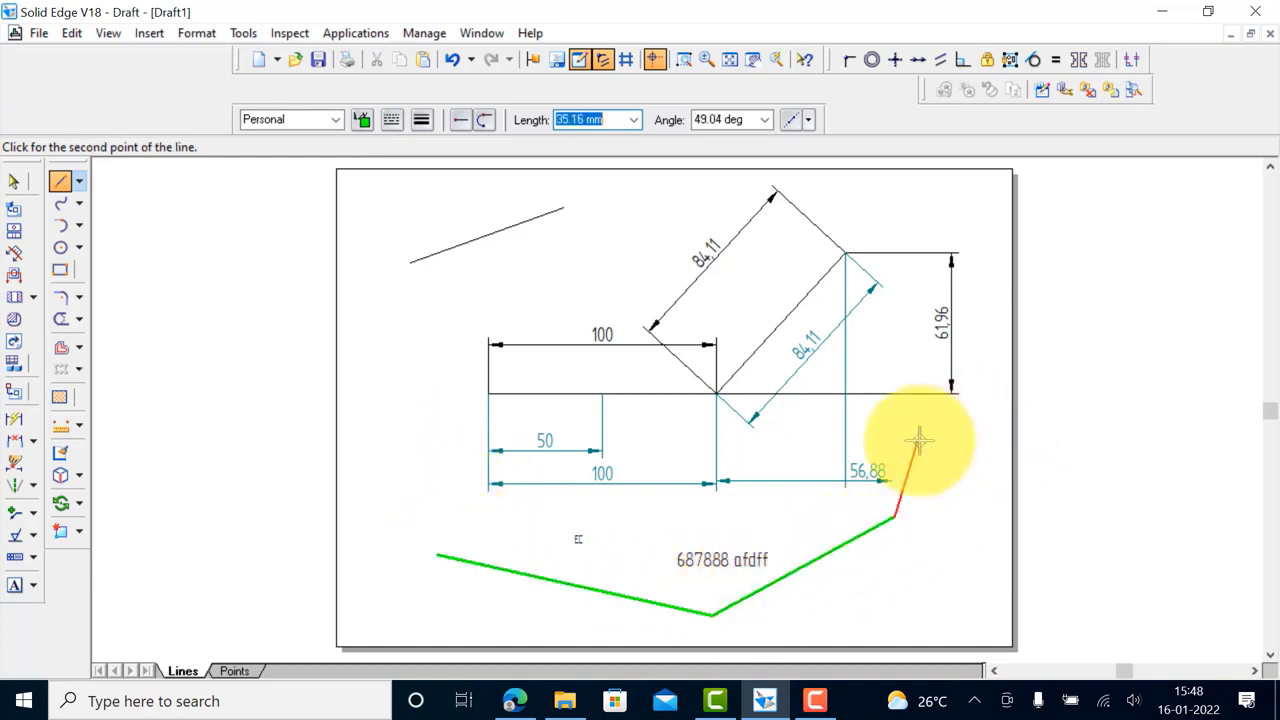
pyautogui.click(797, 417)
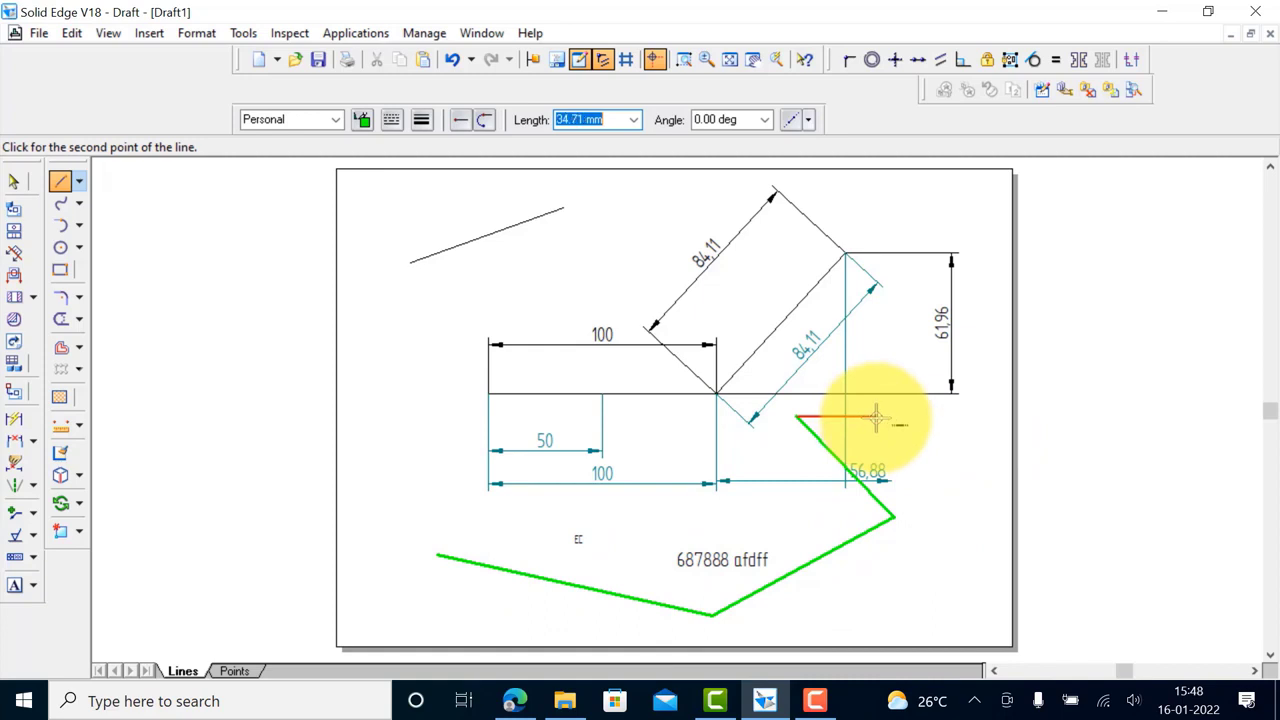
pyautogui.rightClick(876, 418)
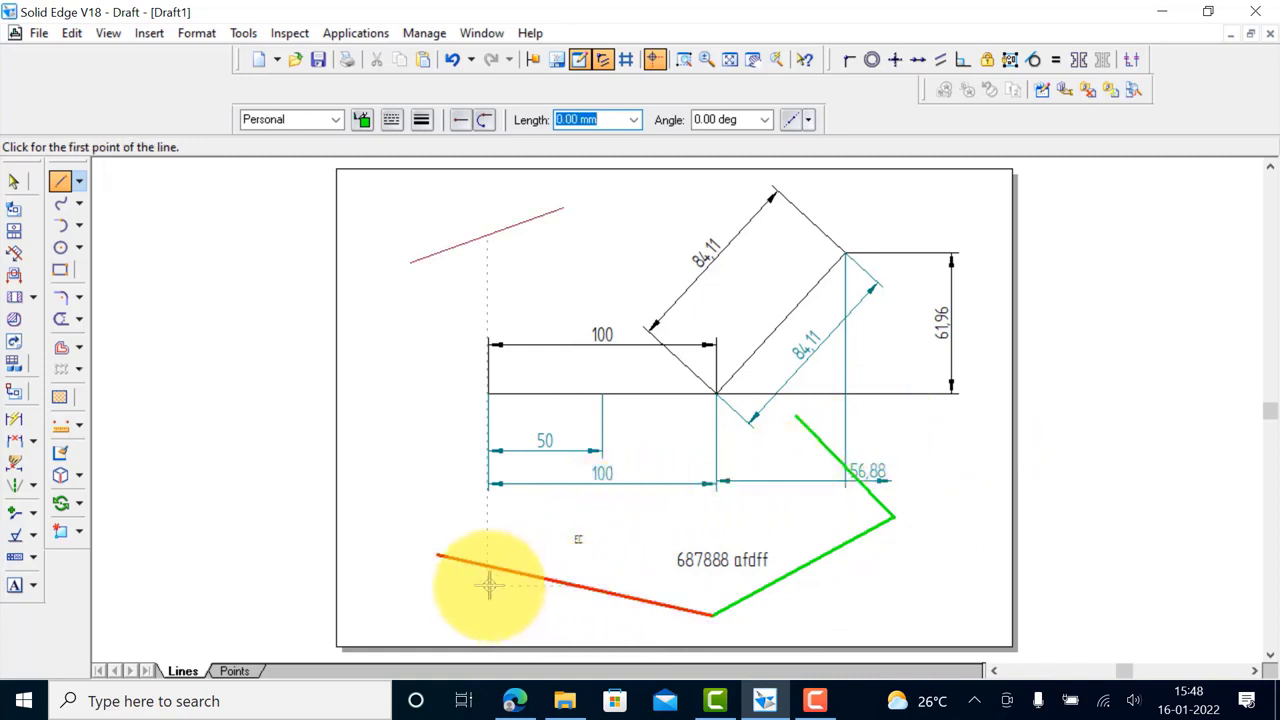
# Select the lower-left green line, examine its line width options, and clear the selection
pyautogui.click(14, 181)
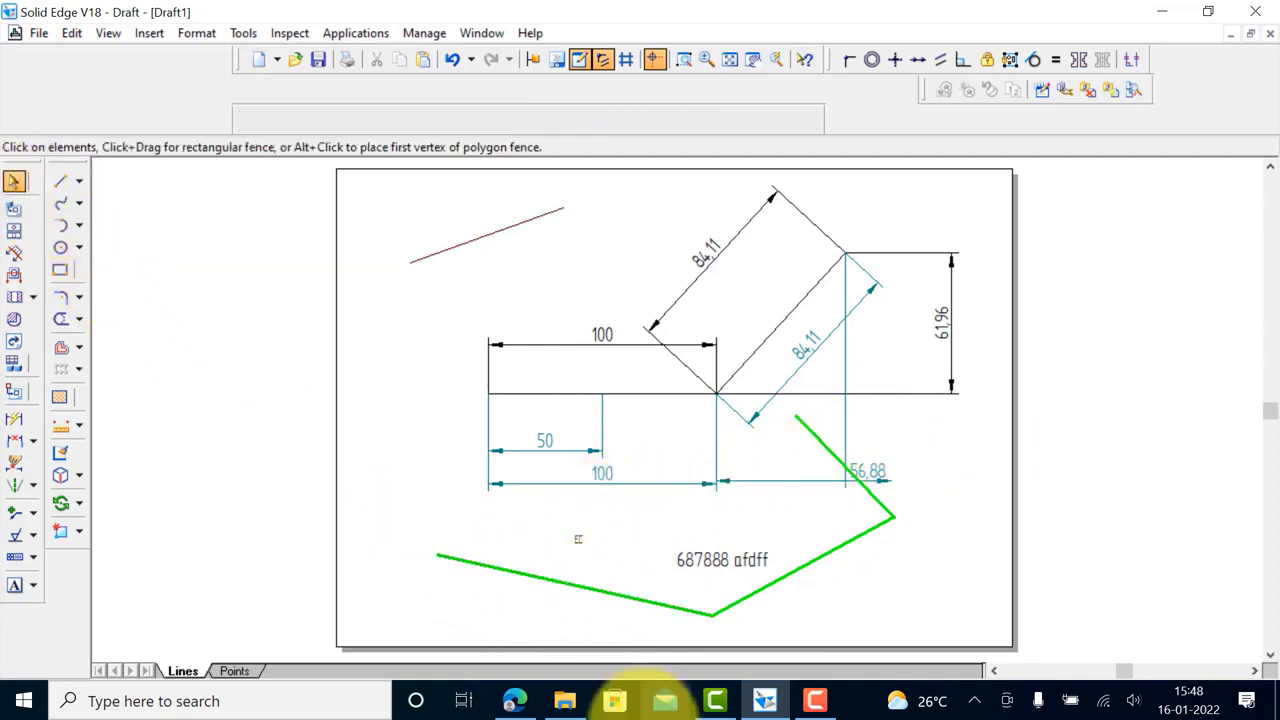
pyautogui.click(611, 593)
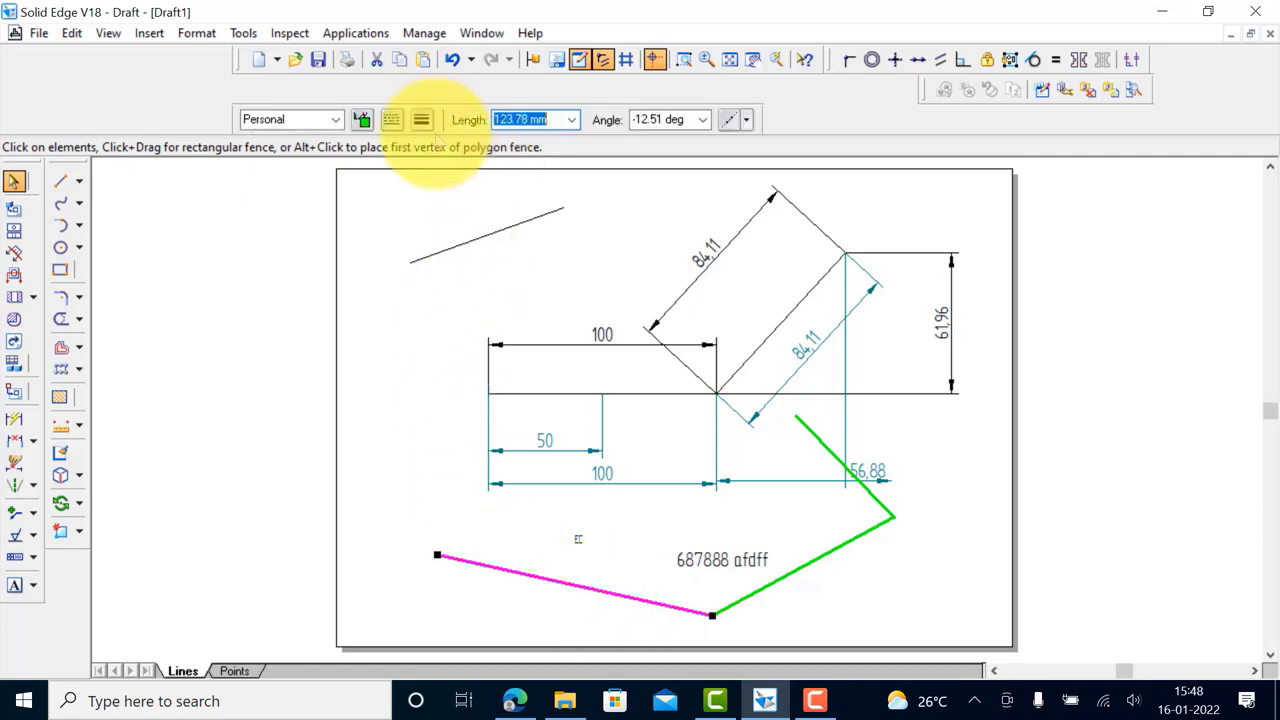
pyautogui.click(424, 124)
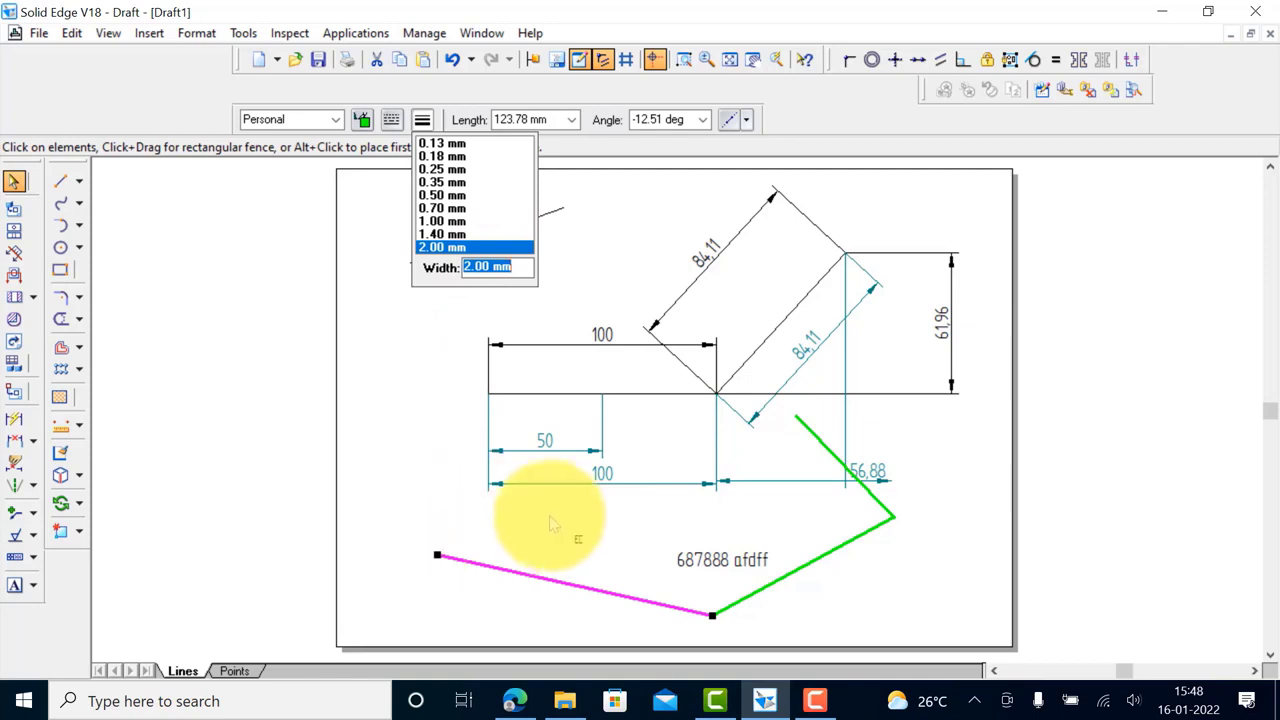
pyautogui.click(590, 220)
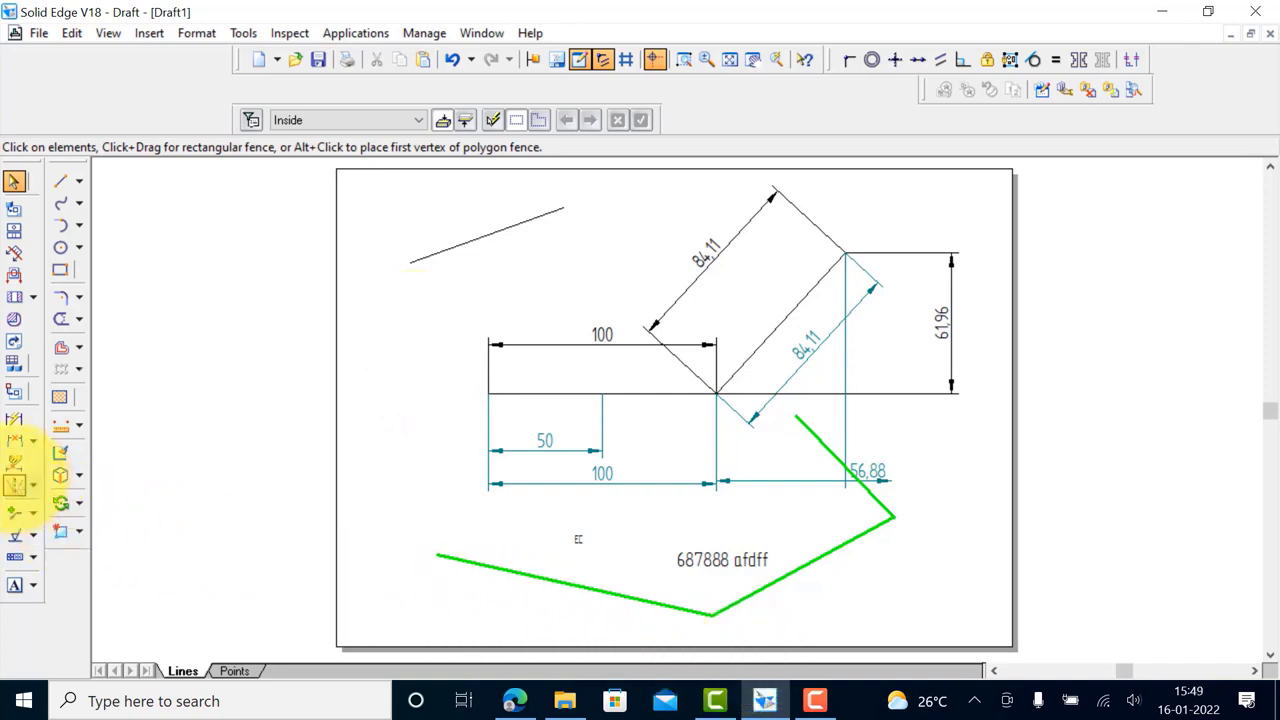
# Dimension the angle between the lower-left and middle green lines with Angle Between, placing it just above their shared vertex
pyautogui.click(35, 441)
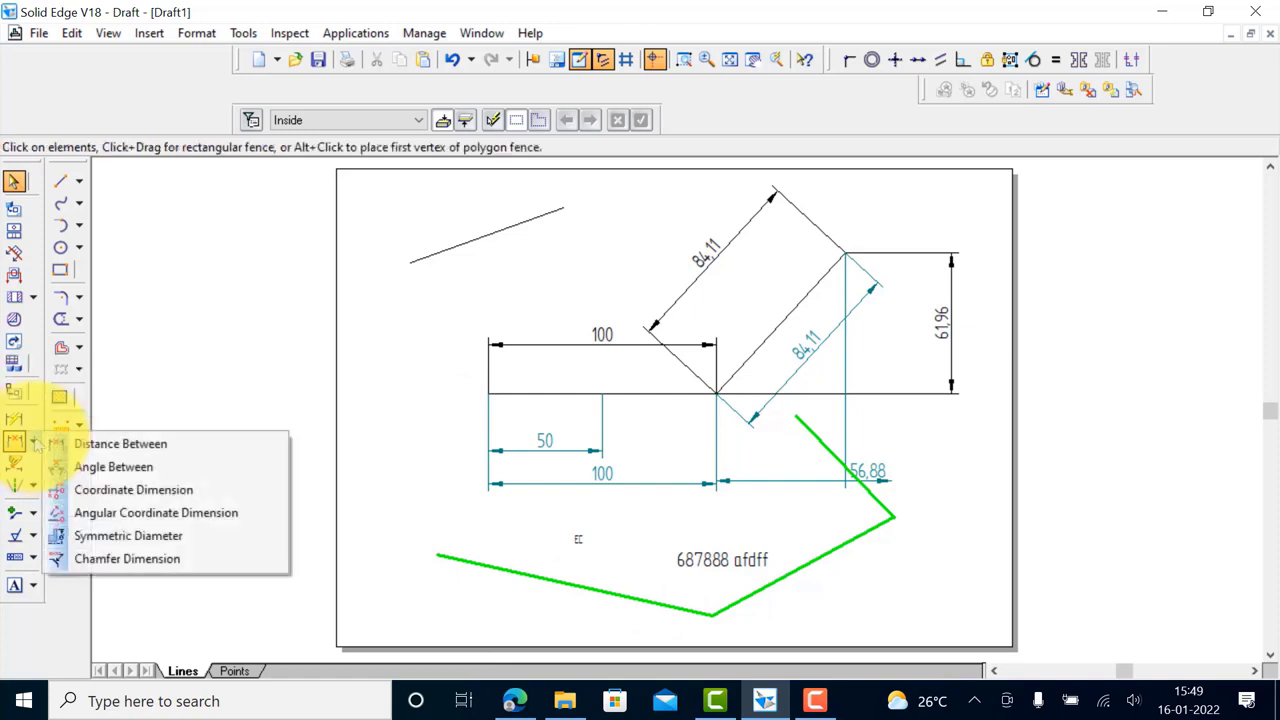
pyautogui.click(114, 467)
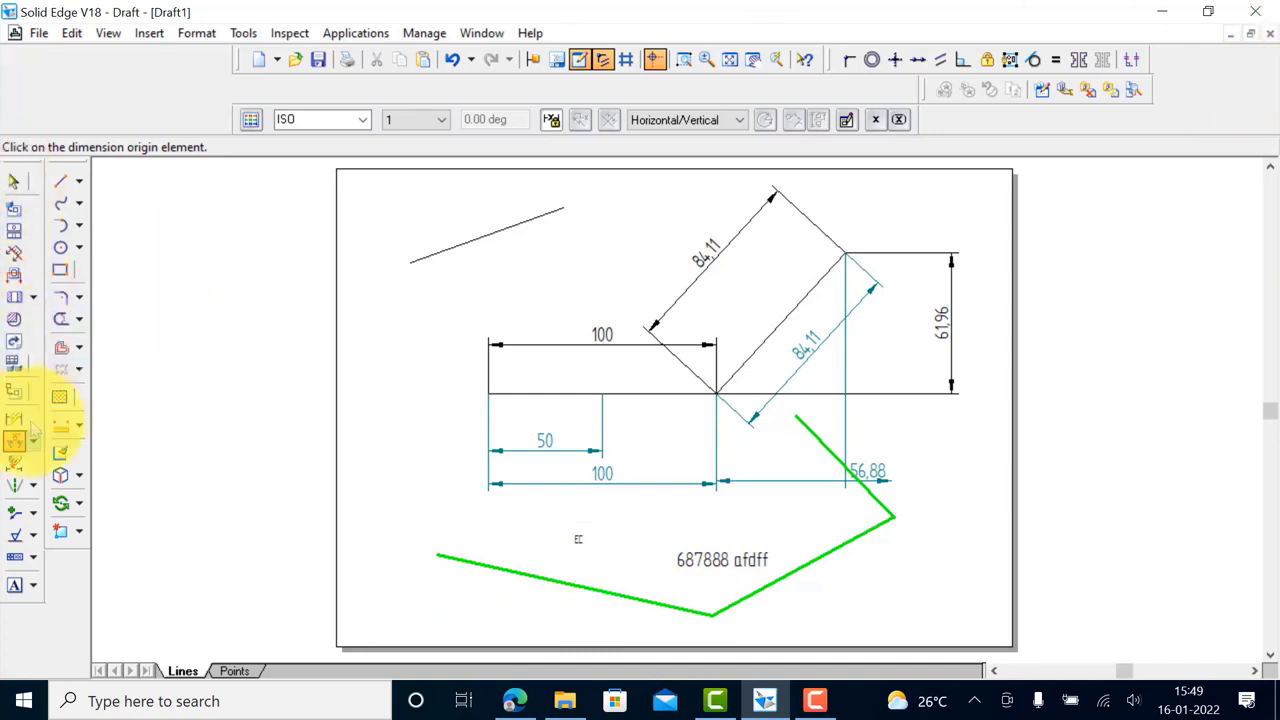
pyautogui.click(648, 600)
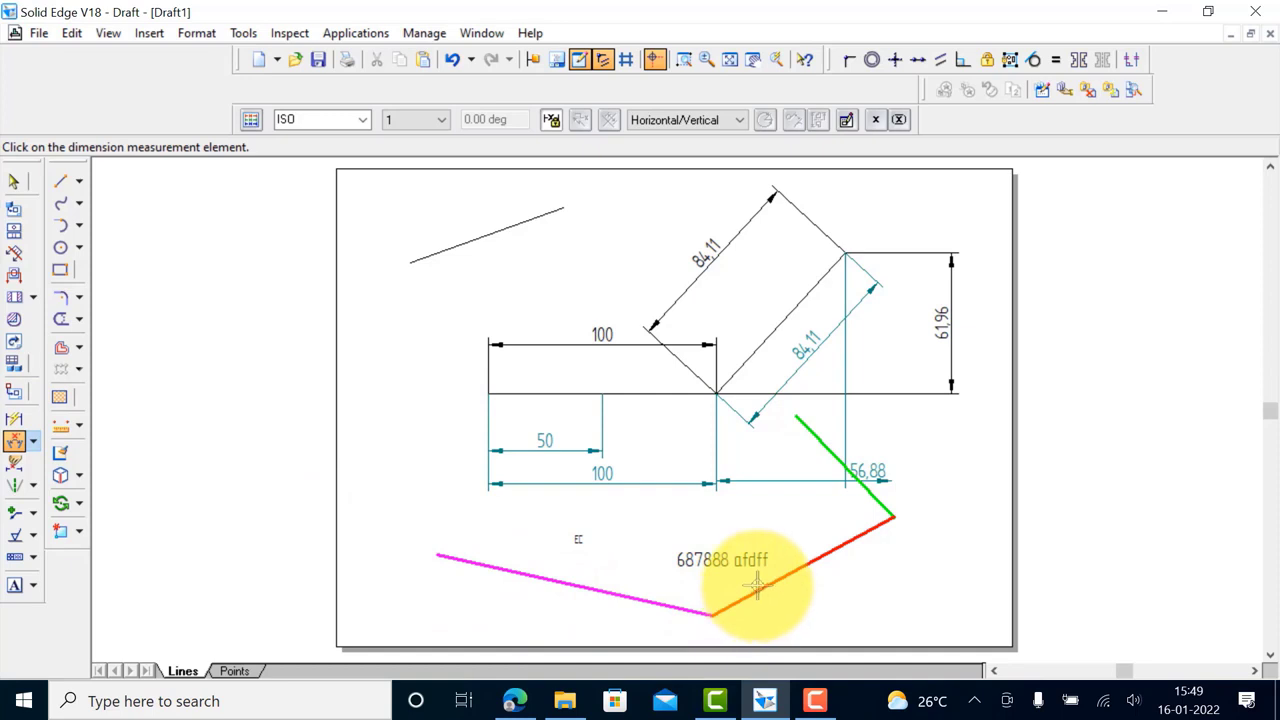
pyautogui.click(756, 588)
pyautogui.click(697, 589)
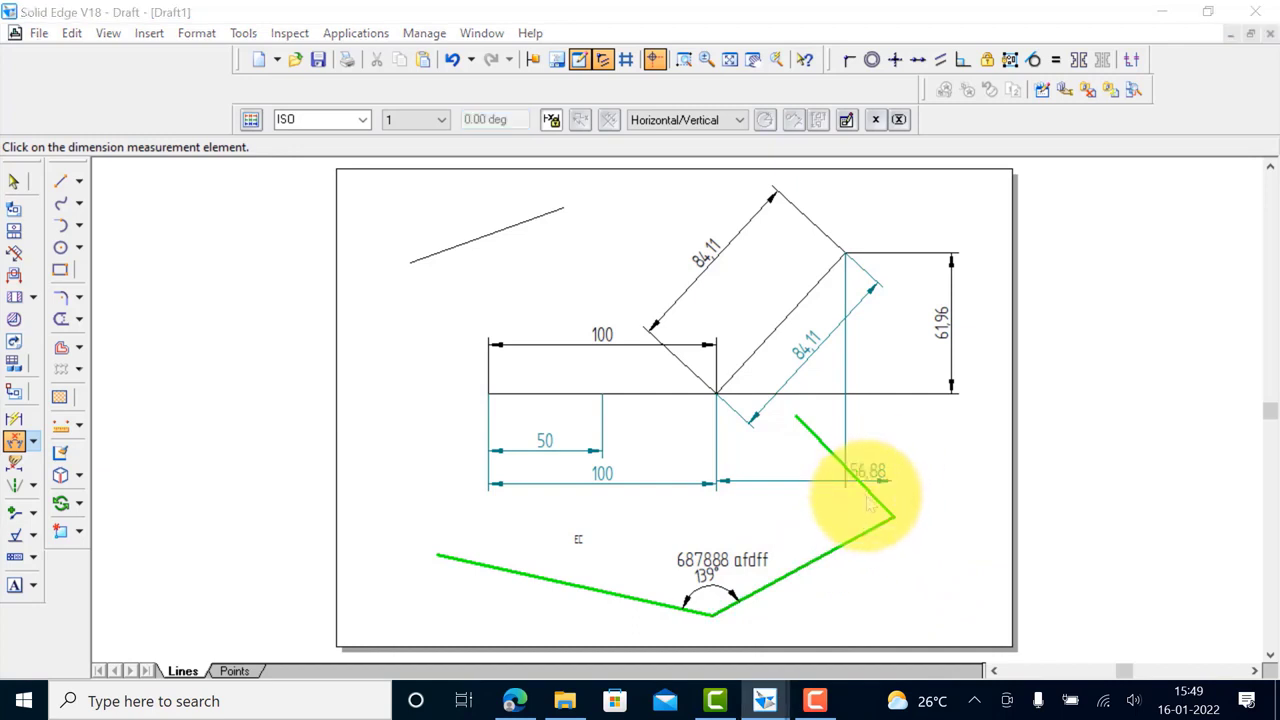
# Dimension the angle between the middle and right green lines, placing it inside their corner
pyautogui.click(857, 506)
pyautogui.click(719, 392)
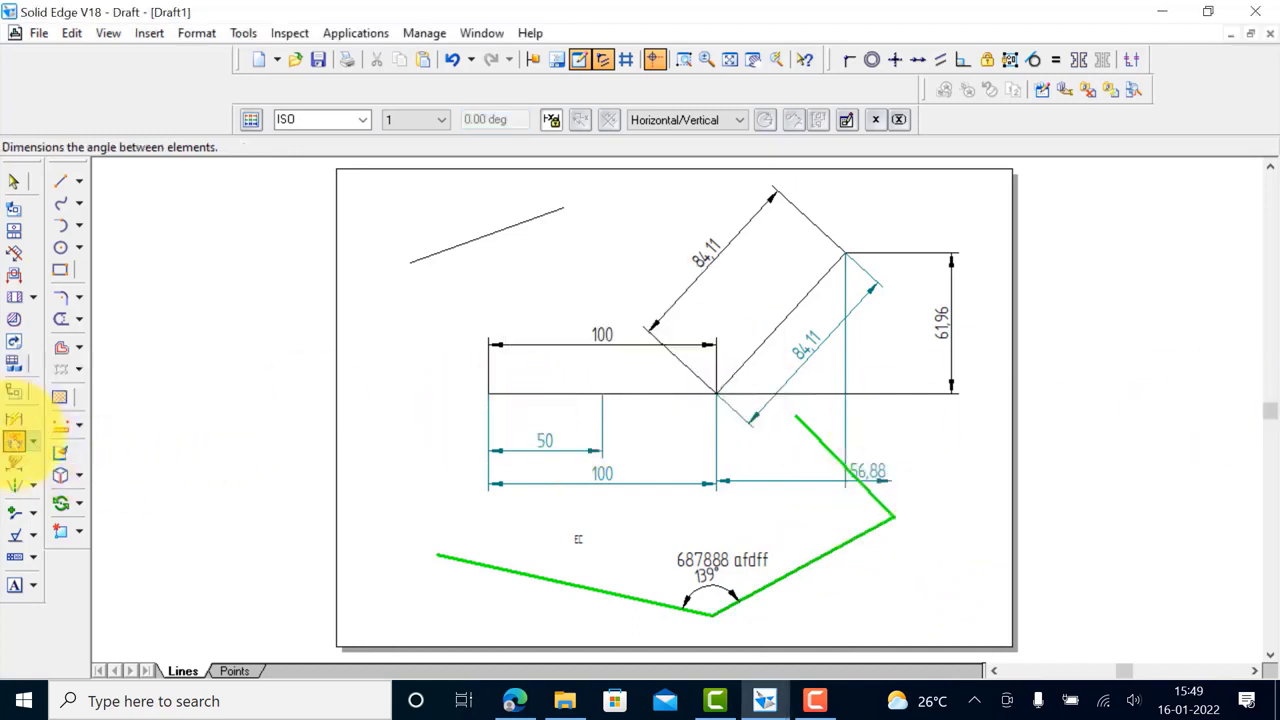
pyautogui.click(14, 441)
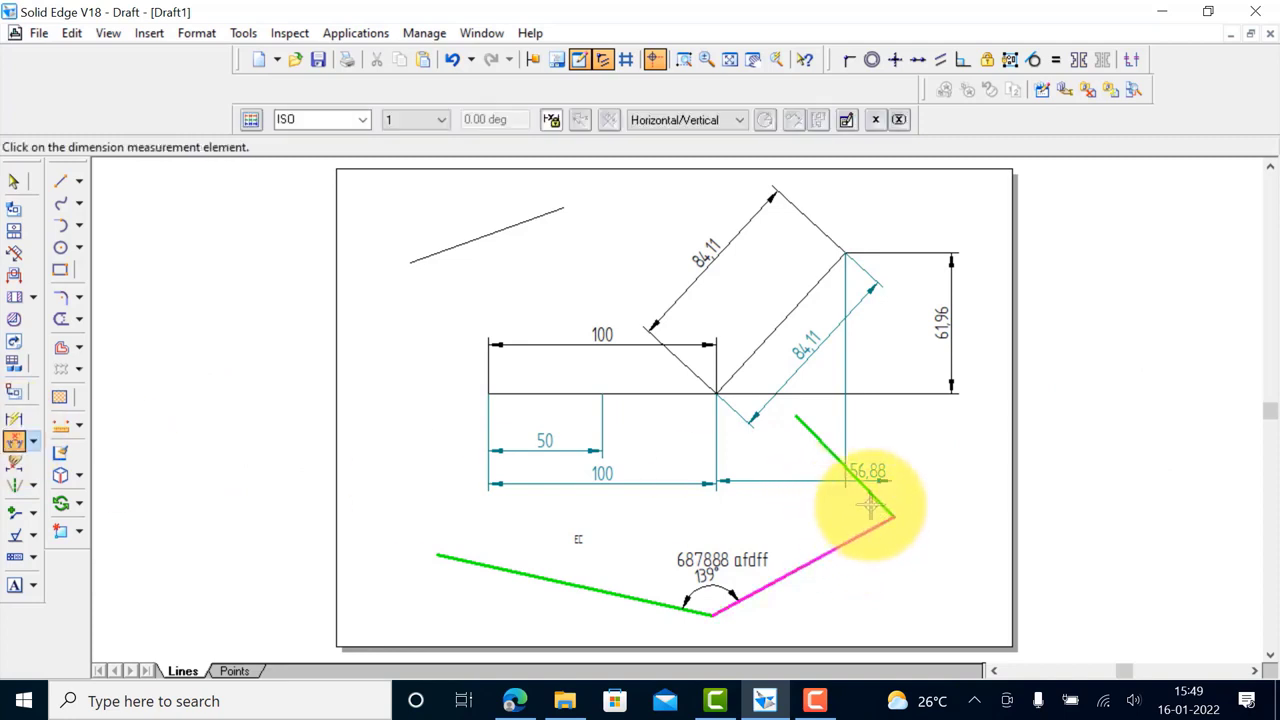
pyautogui.click(870, 494)
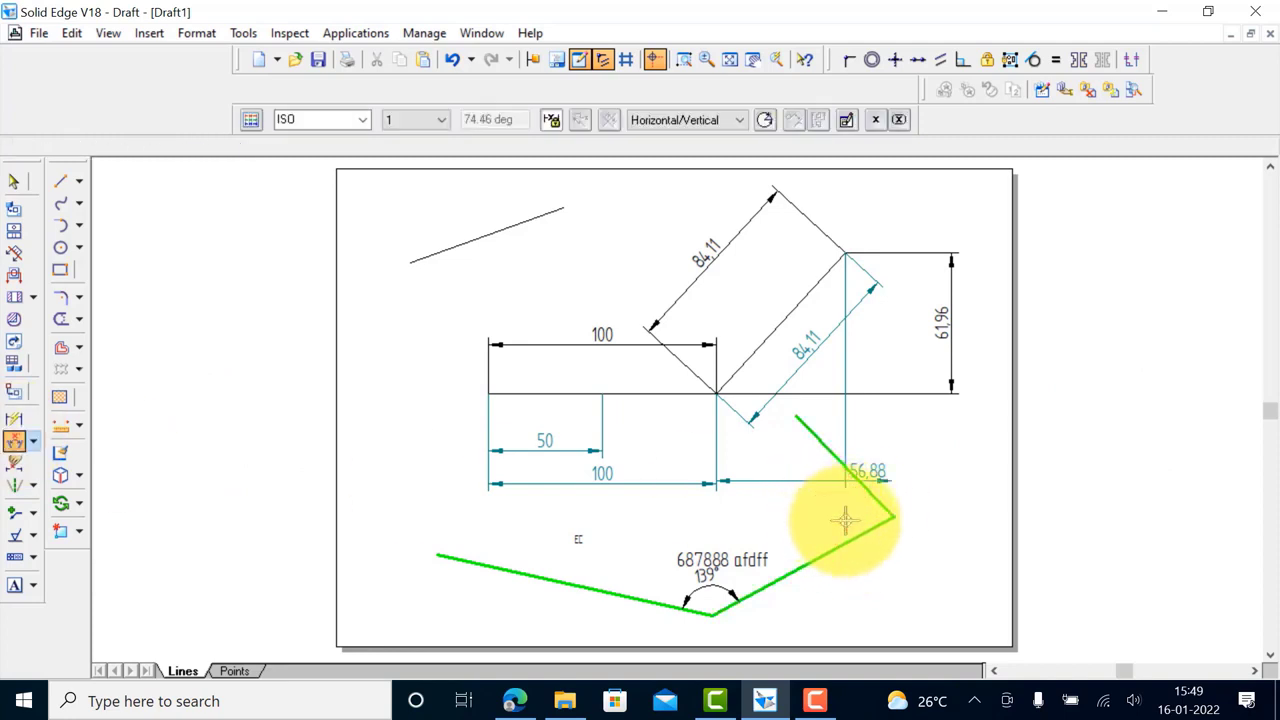
pyautogui.click(845, 518)
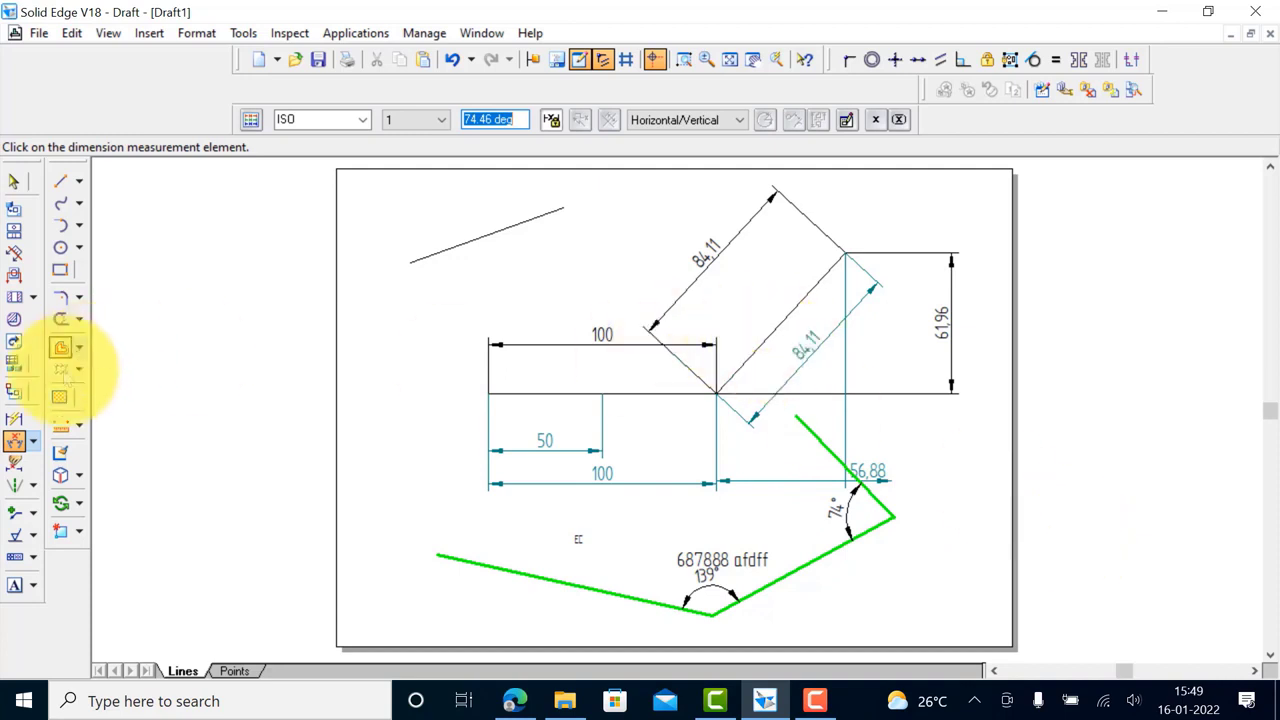
# Dimension the angle between the sloped black line and the horizontal line at their shared point
pyautogui.click(15, 441)
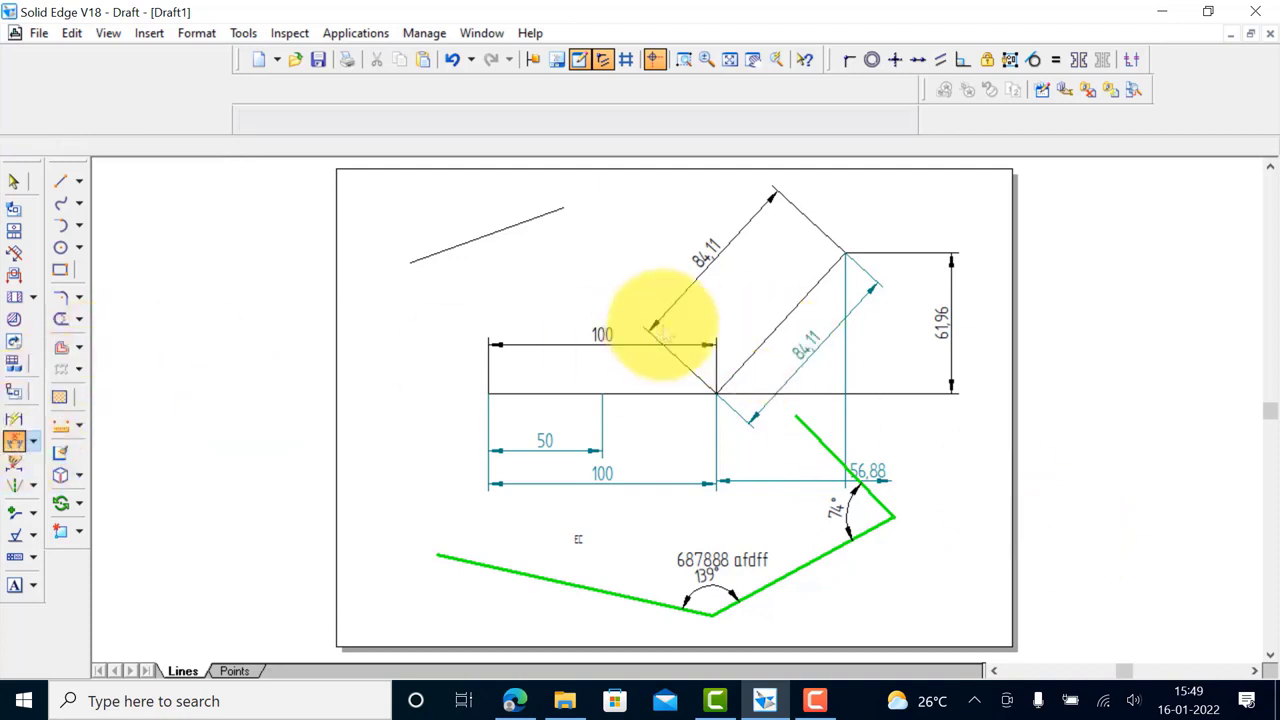
pyautogui.click(757, 349)
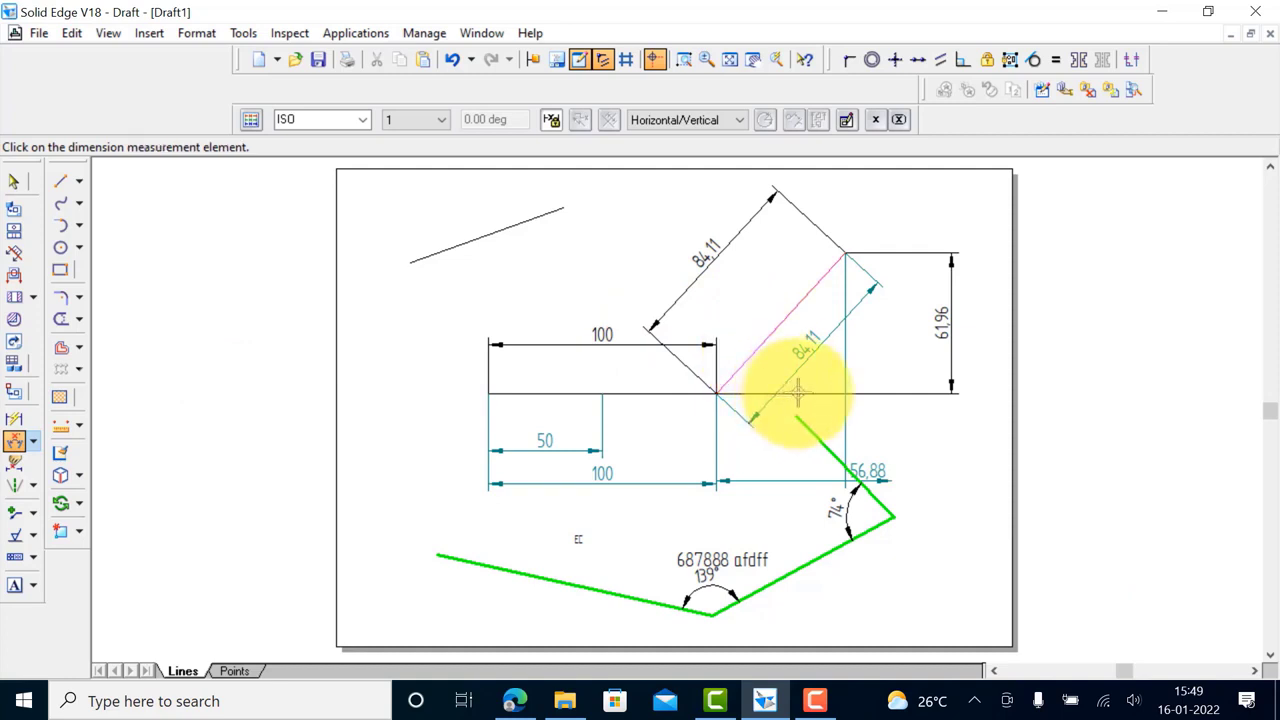
pyautogui.click(732, 395)
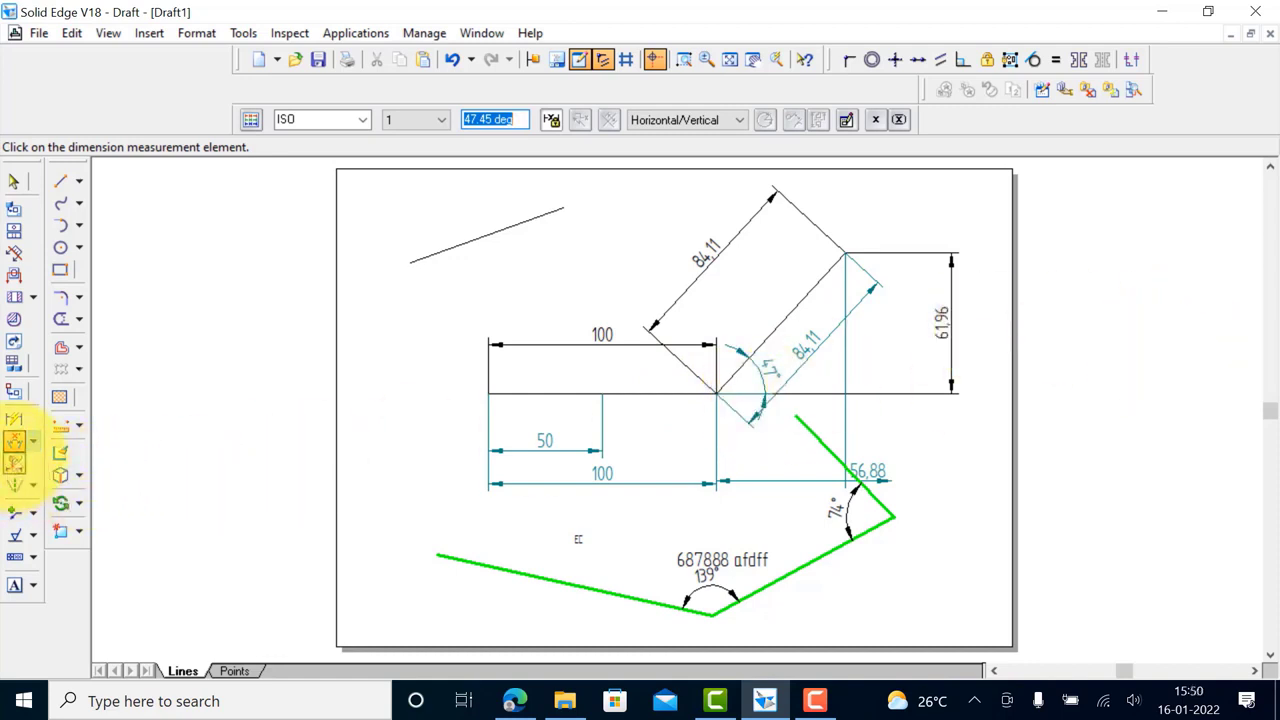
# Measure the distance between the endpoints of the upper-left black line, and begin a measurement from the horizontal line's left end
pyautogui.click(32, 441)
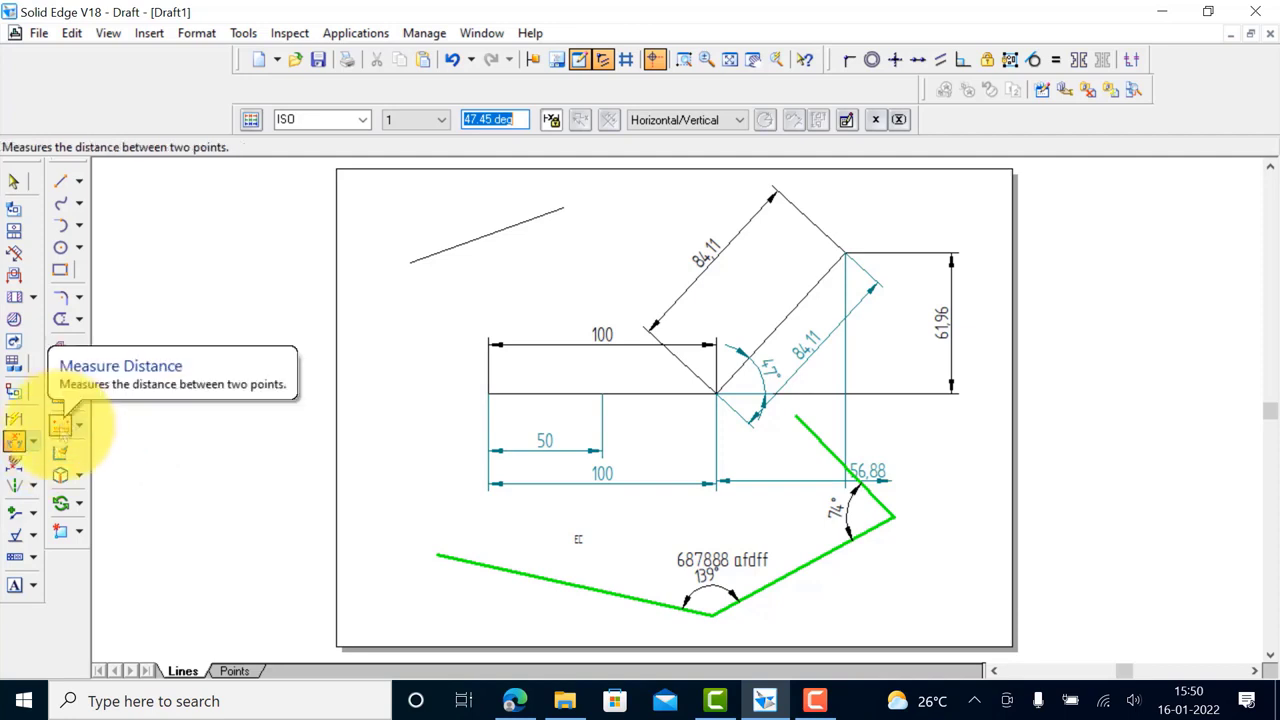
pyautogui.click(62, 426)
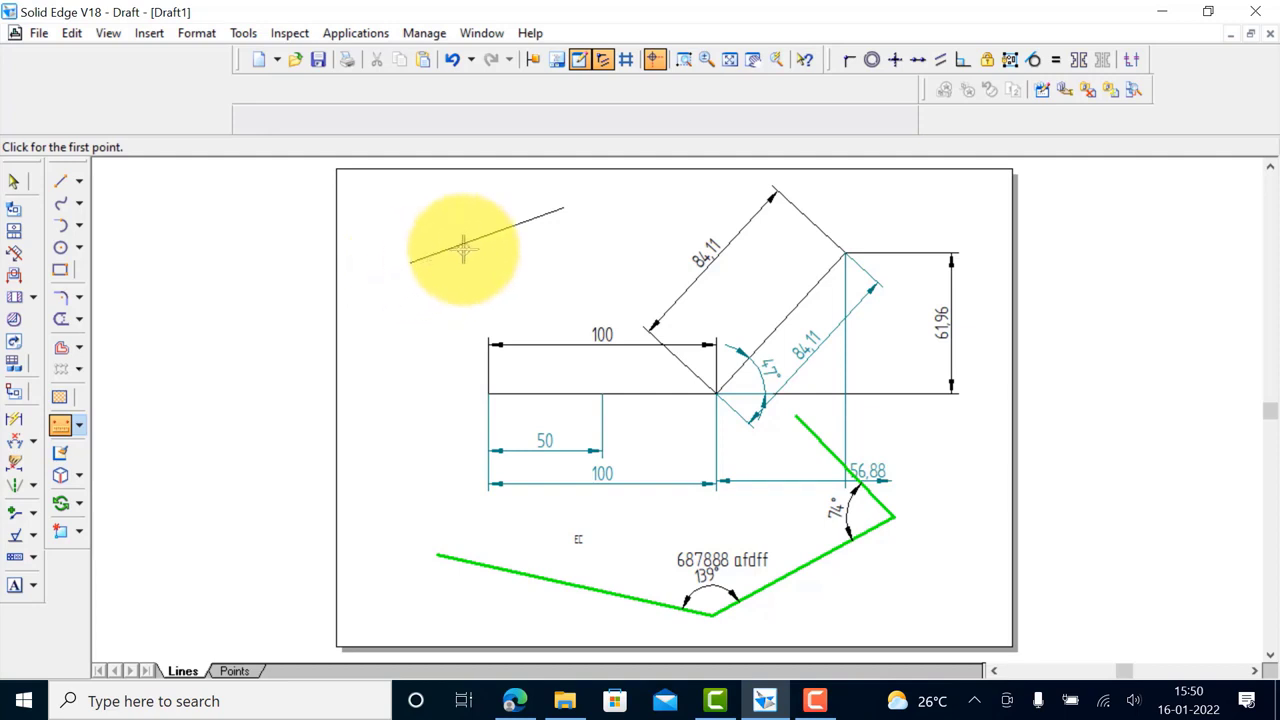
pyautogui.click(411, 263)
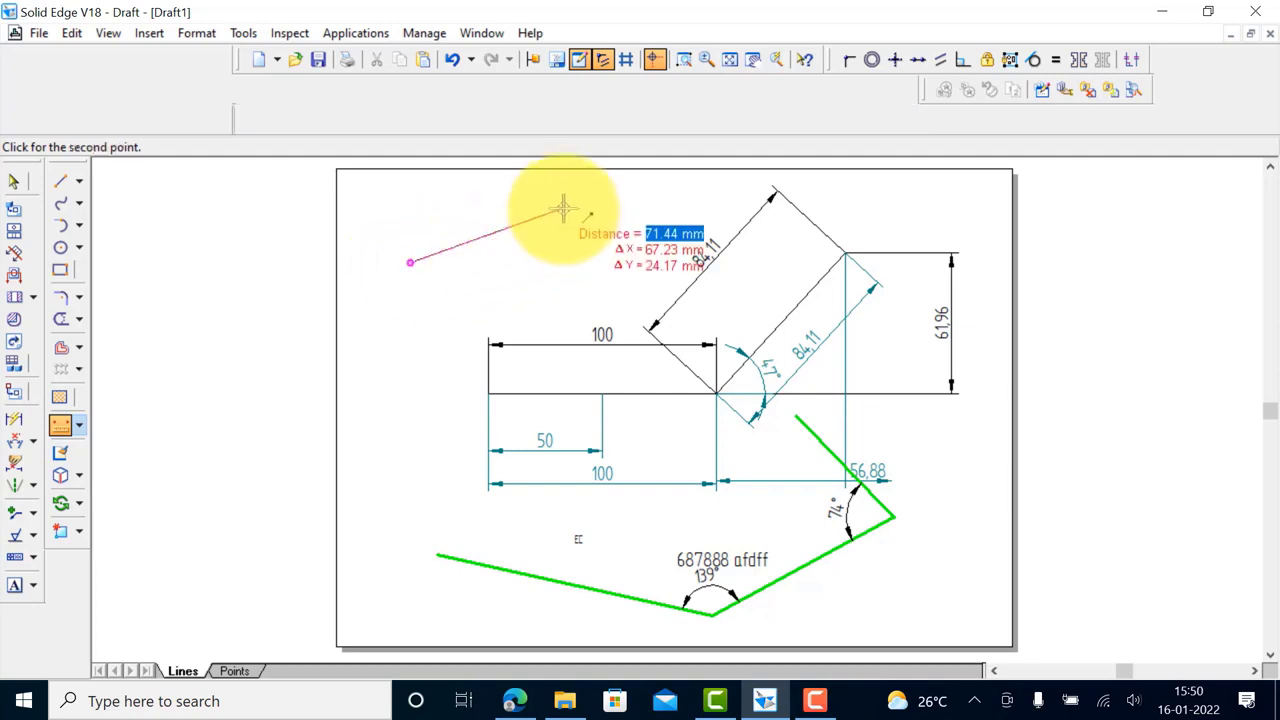
pyautogui.click(563, 208)
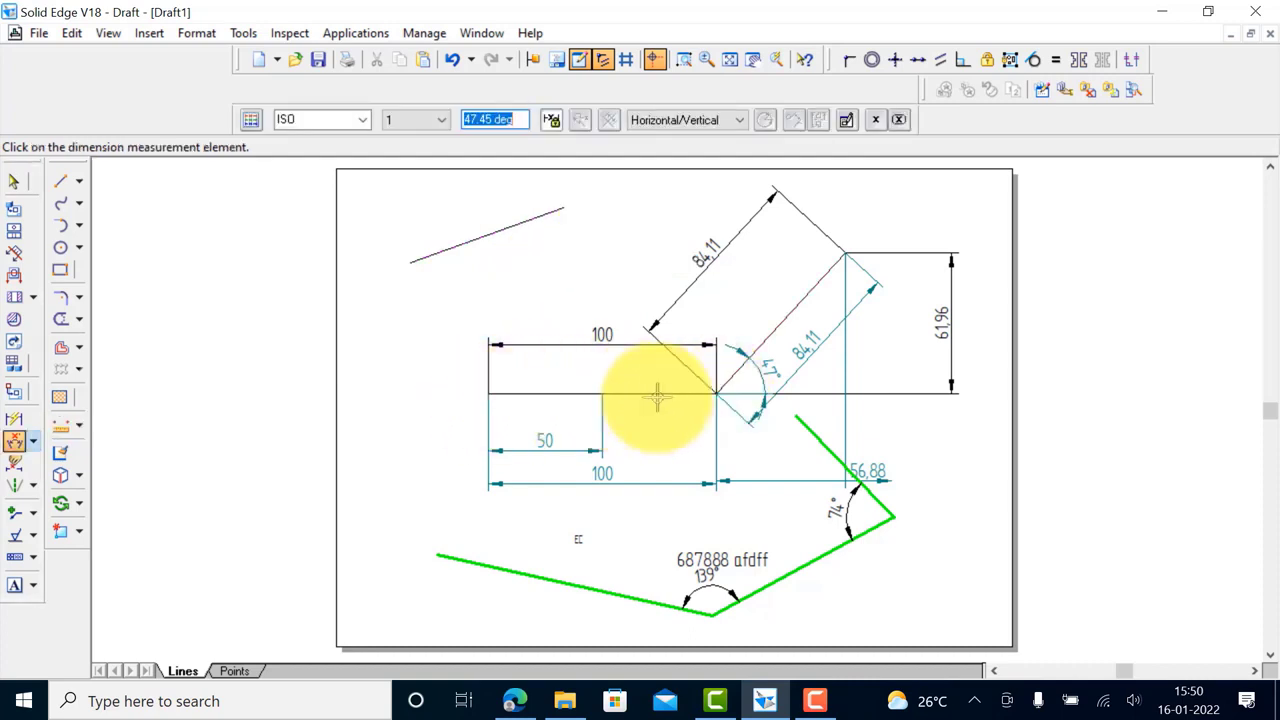
pyautogui.click(60, 425)
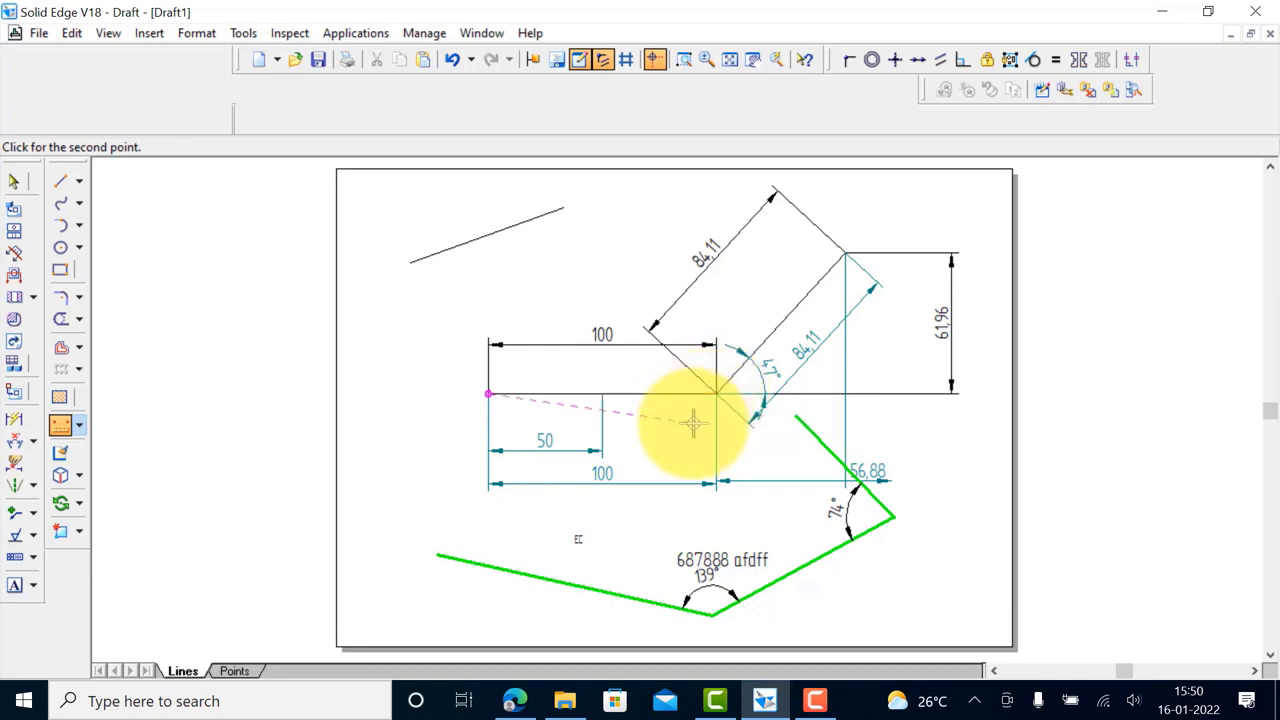
pyautogui.press('Escape')
# Delete the black 100 dimension above the horizontal line and activate the Distance Between dimension tool
pyautogui.click(588, 344)
pyautogui.press('Delete')
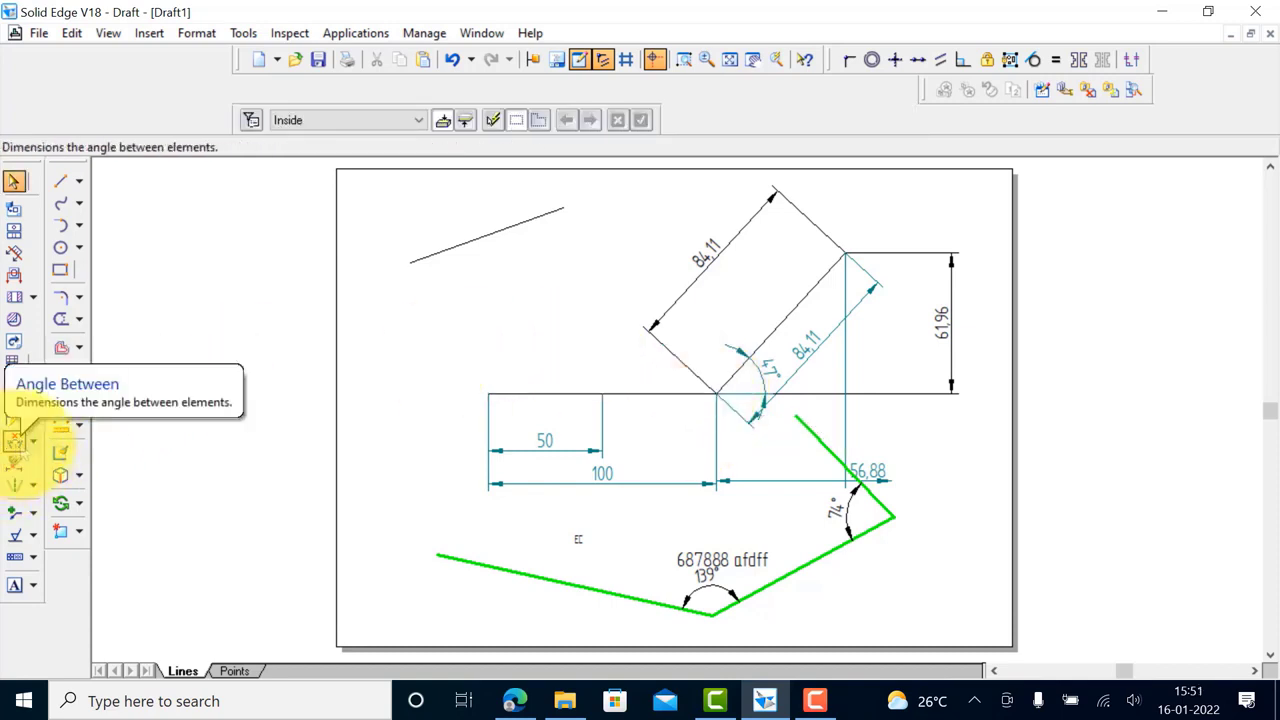
pyautogui.click(33, 445)
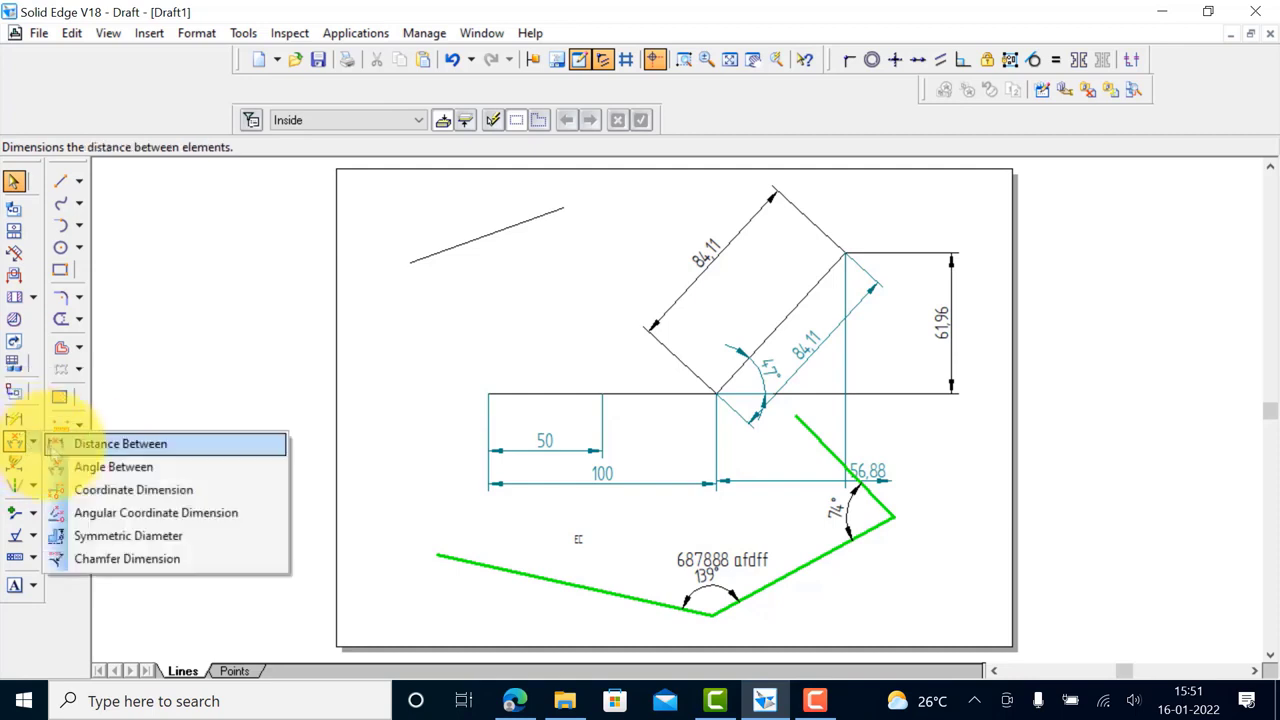
pyautogui.click(130, 444)
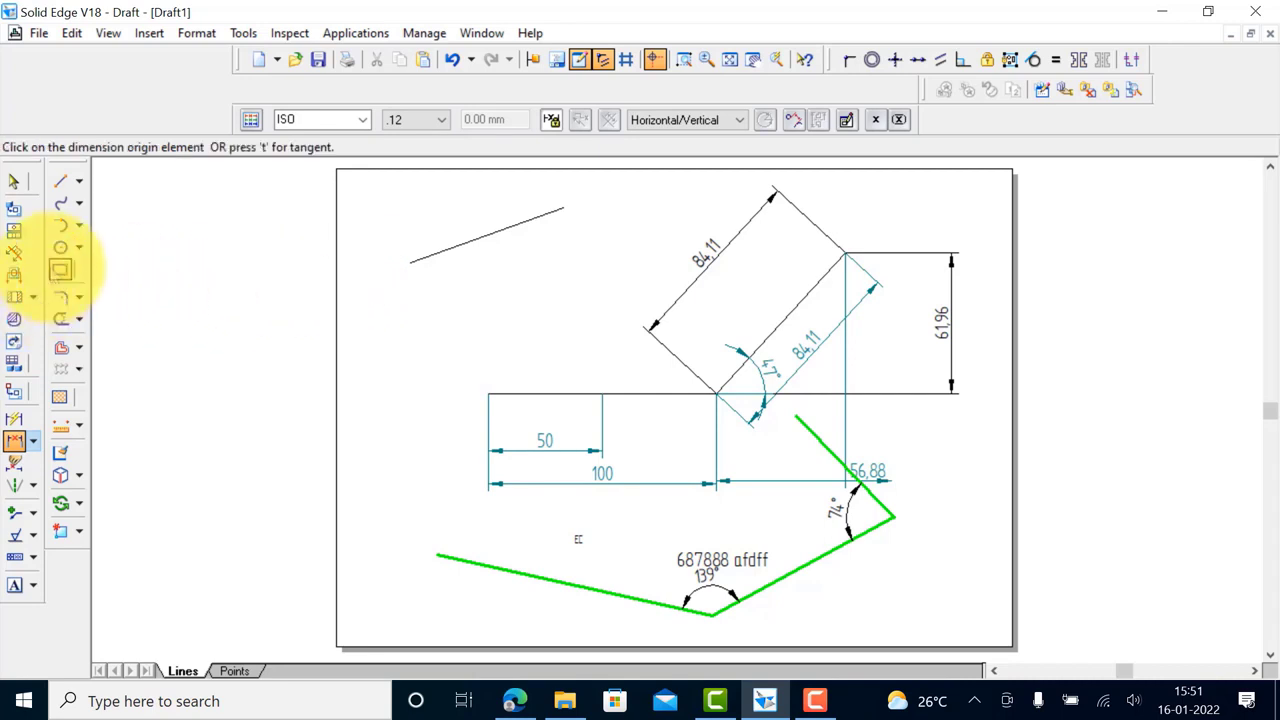
# Draw a Personal-style line sloping down to the right across the upper-left black line
pyautogui.click(60, 181)
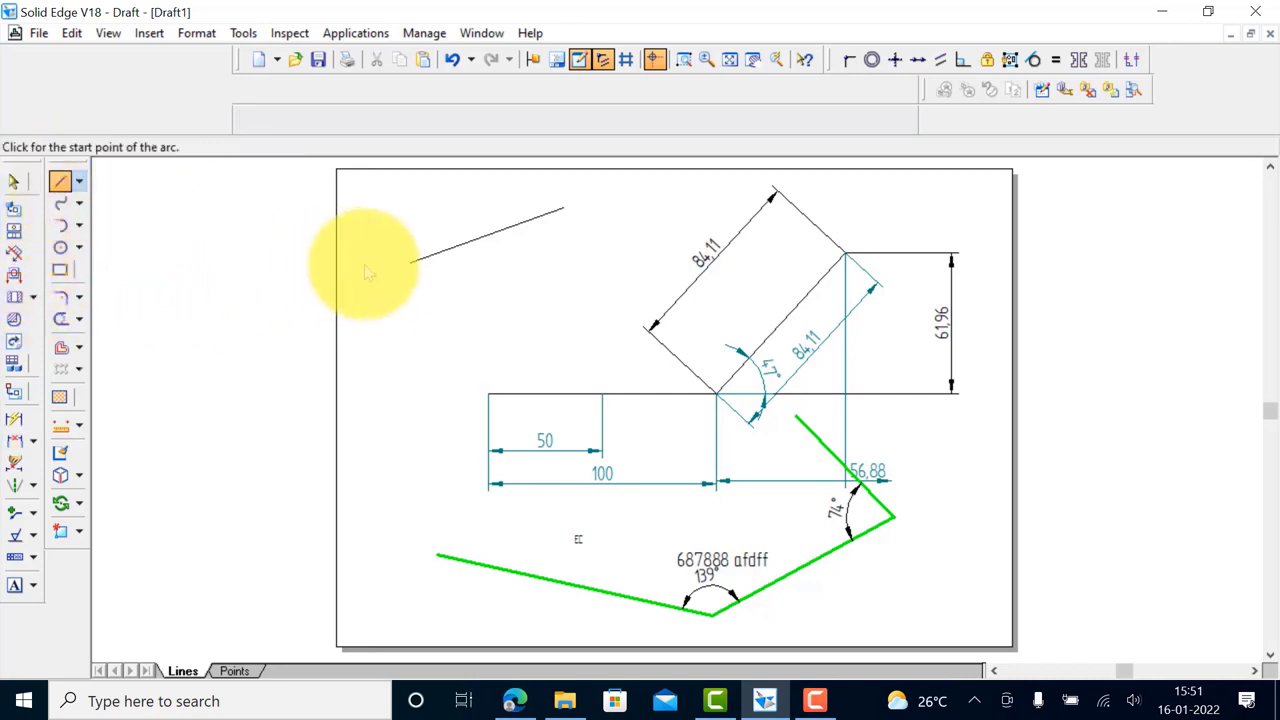
pyautogui.click(405, 204)
pyautogui.click(616, 246)
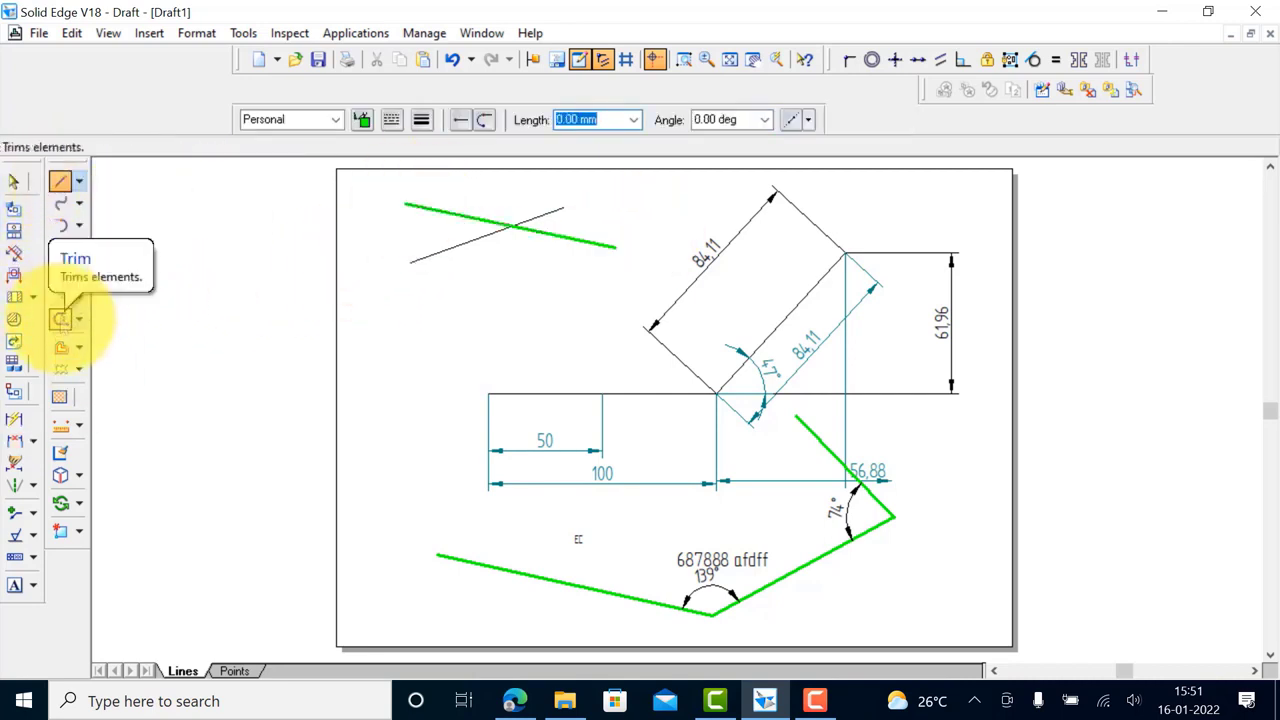
# Trim the right-hand ends of the crossing black and green lines at upper left back to their intersection
pyautogui.click(60, 318)
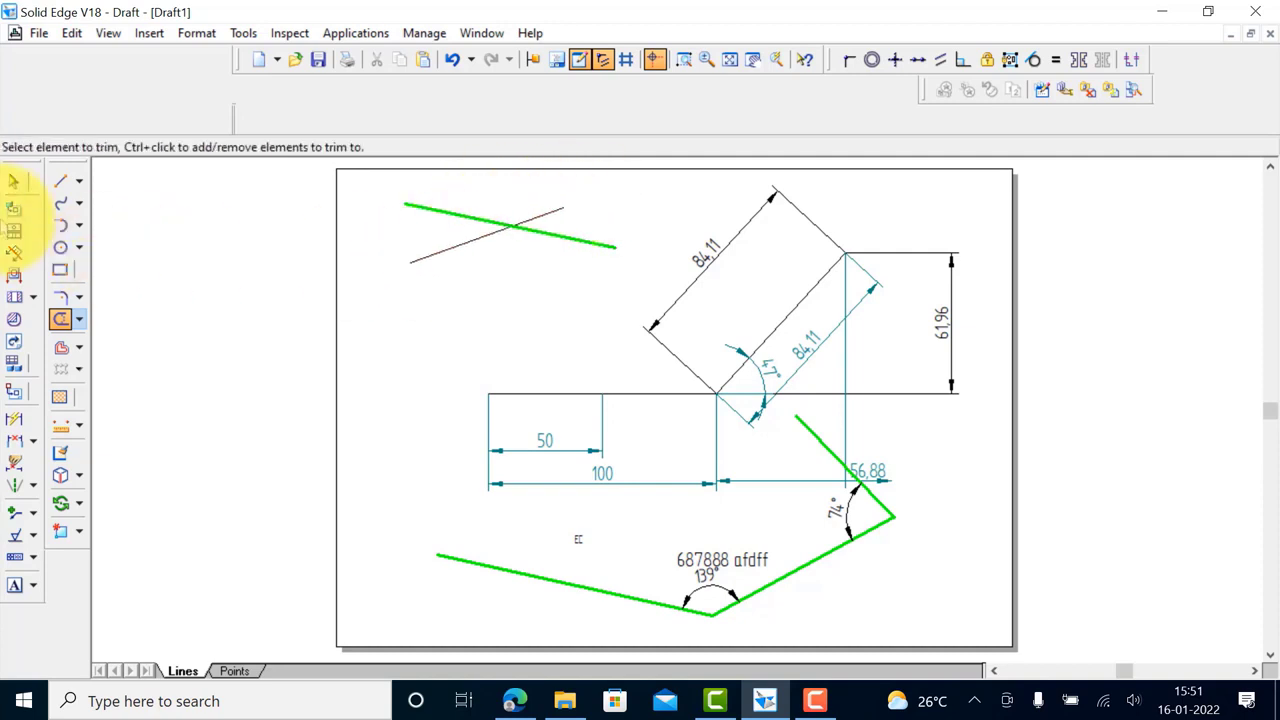
pyautogui.click(14, 181)
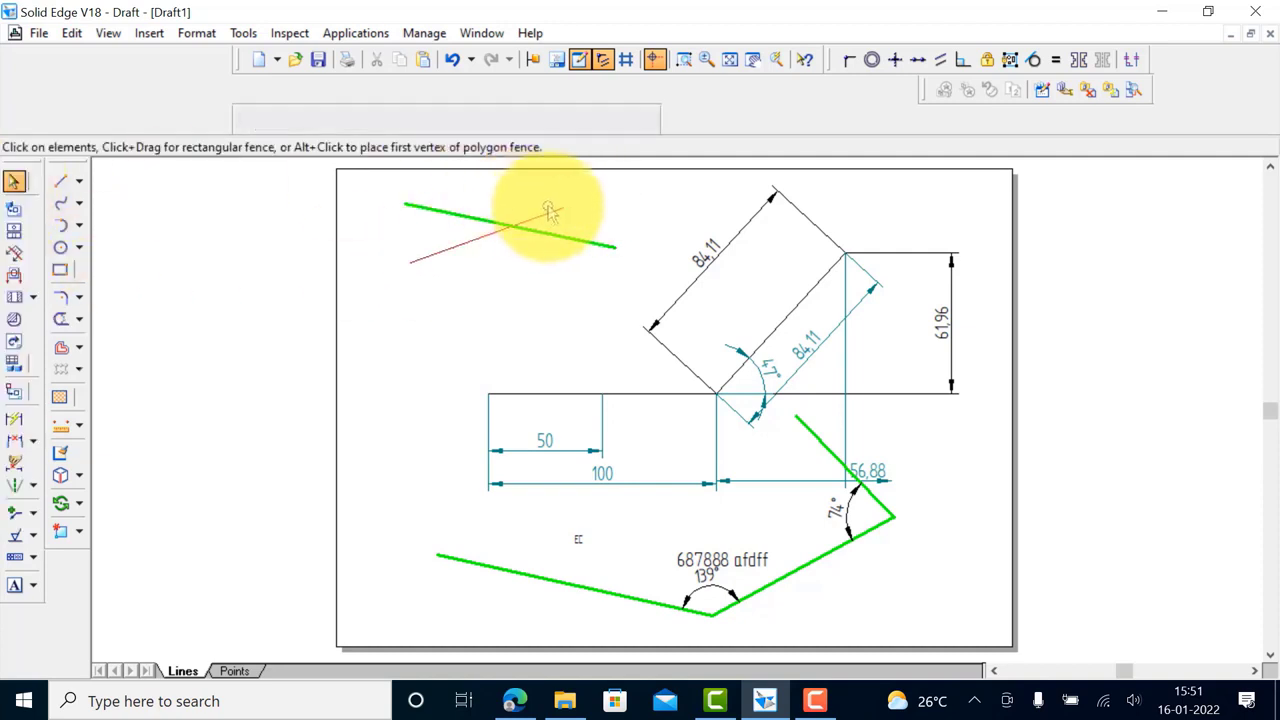
pyautogui.click(545, 215)
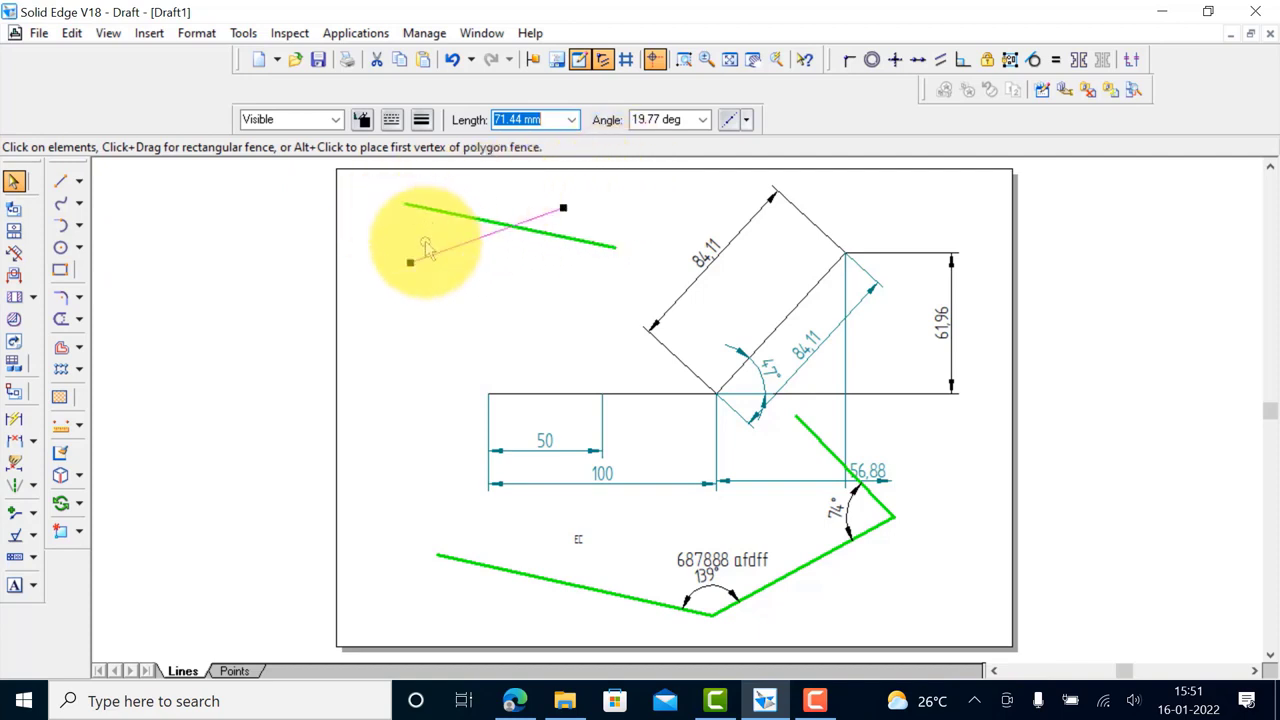
pyautogui.click(430, 360)
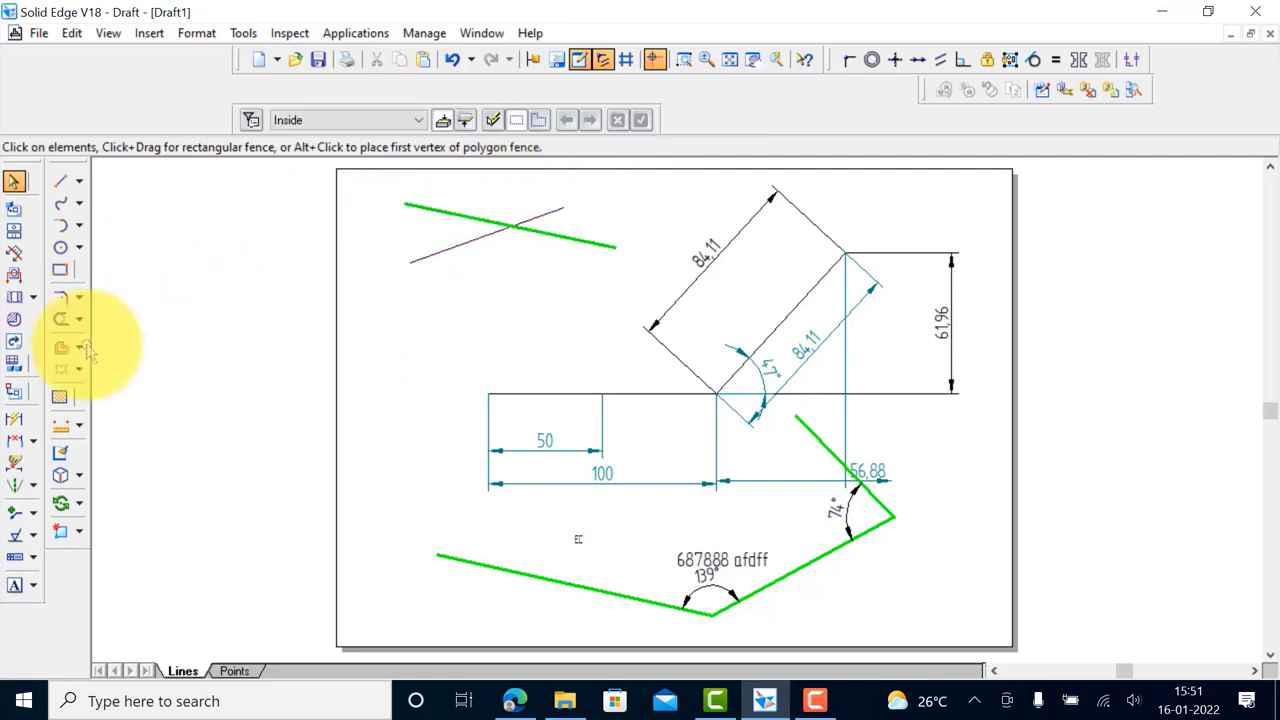
pyautogui.click(61, 319)
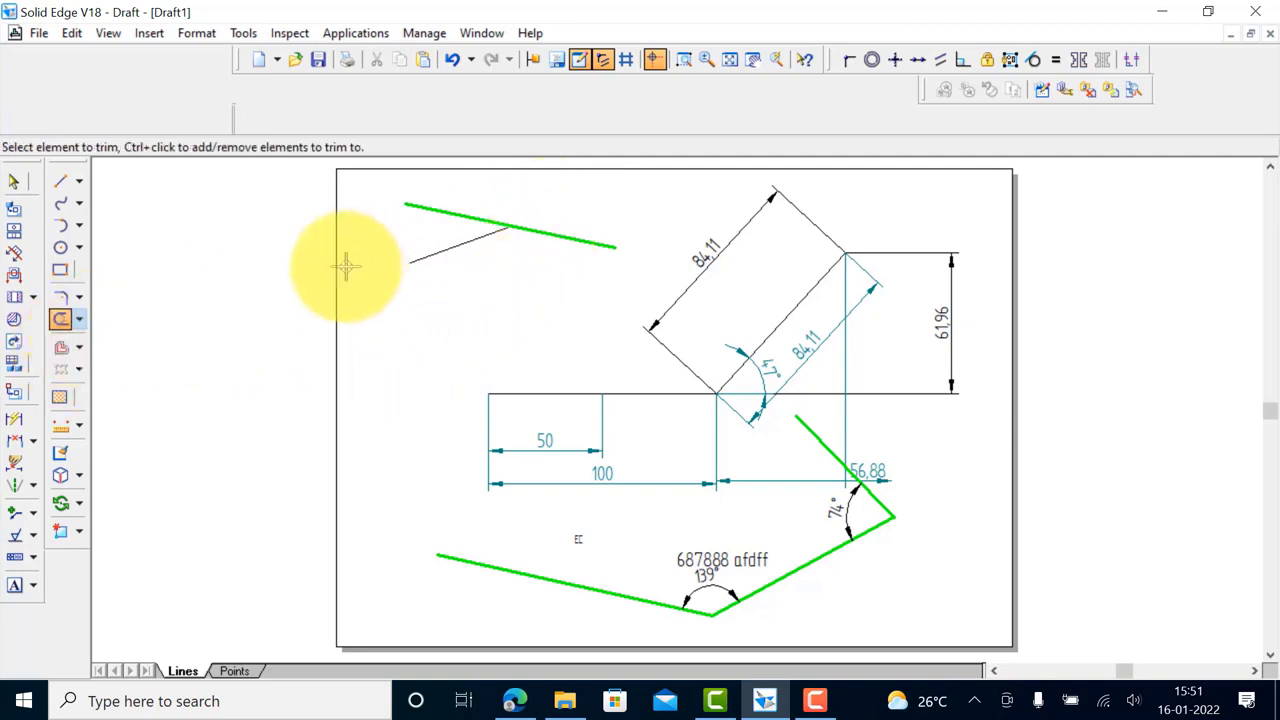
pyautogui.click(568, 233)
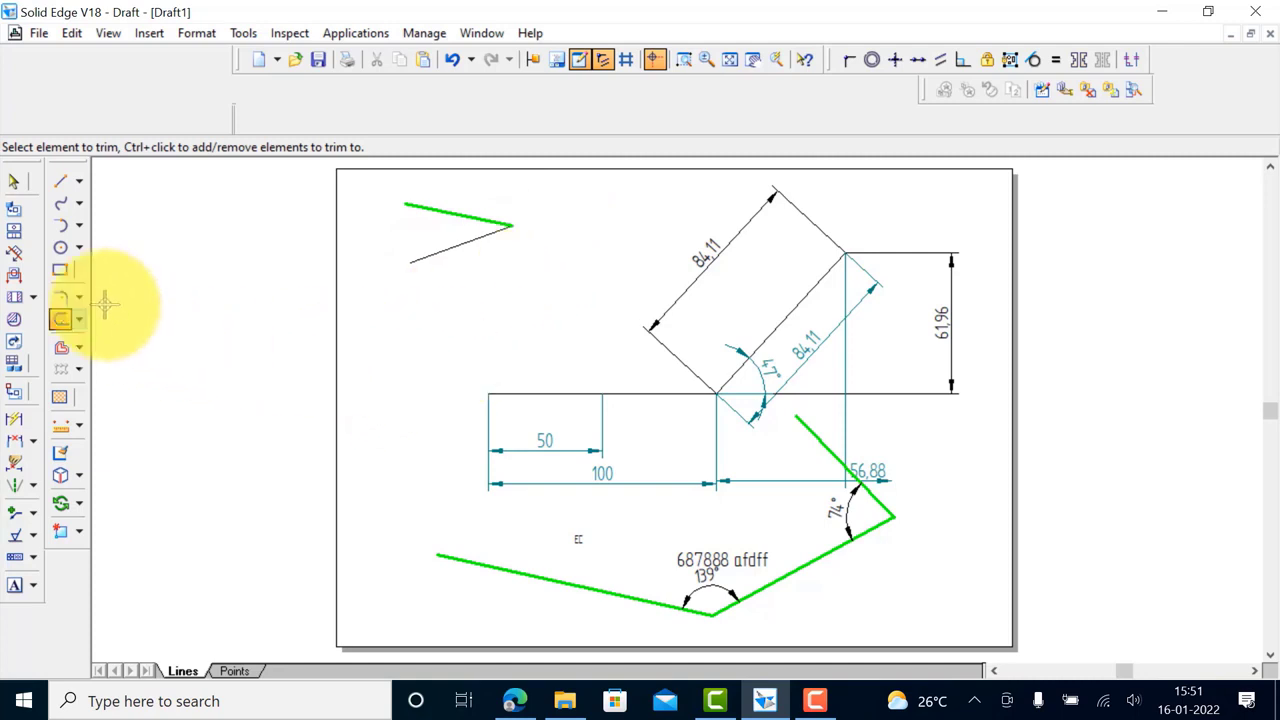
# Draw a long Personal-style line rising rightward across the first and last lines of the lower green chain
pyautogui.click(60, 182)
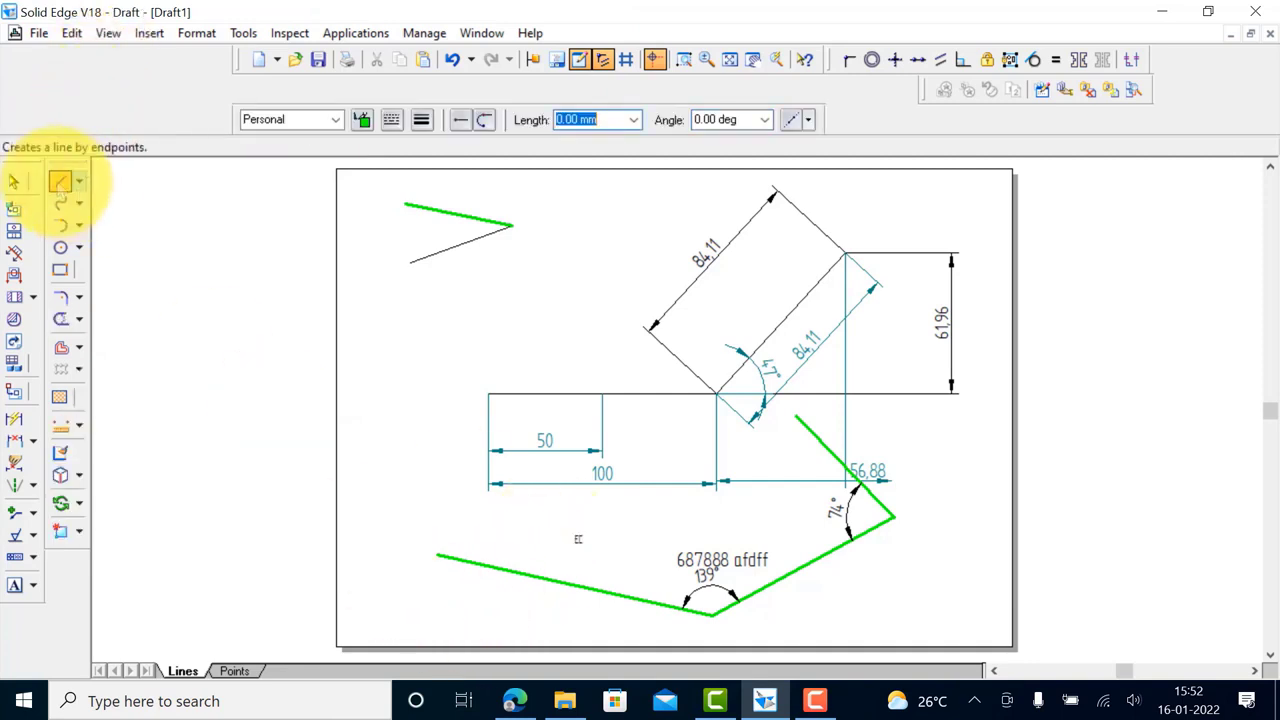
pyautogui.click(977, 453)
pyautogui.rightClick(986, 409)
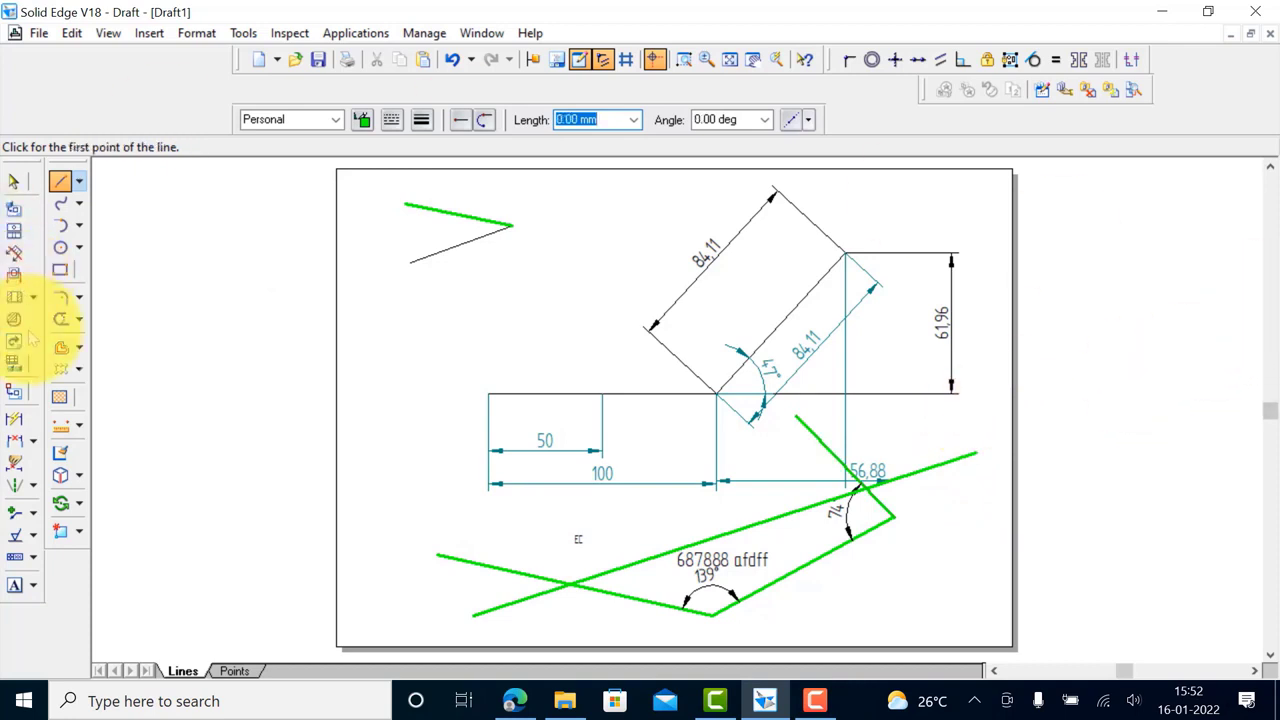
# Trim the overhanging ends at both intersections of the lower green lines, leaving a closed four-sided shape
pyautogui.click(61, 320)
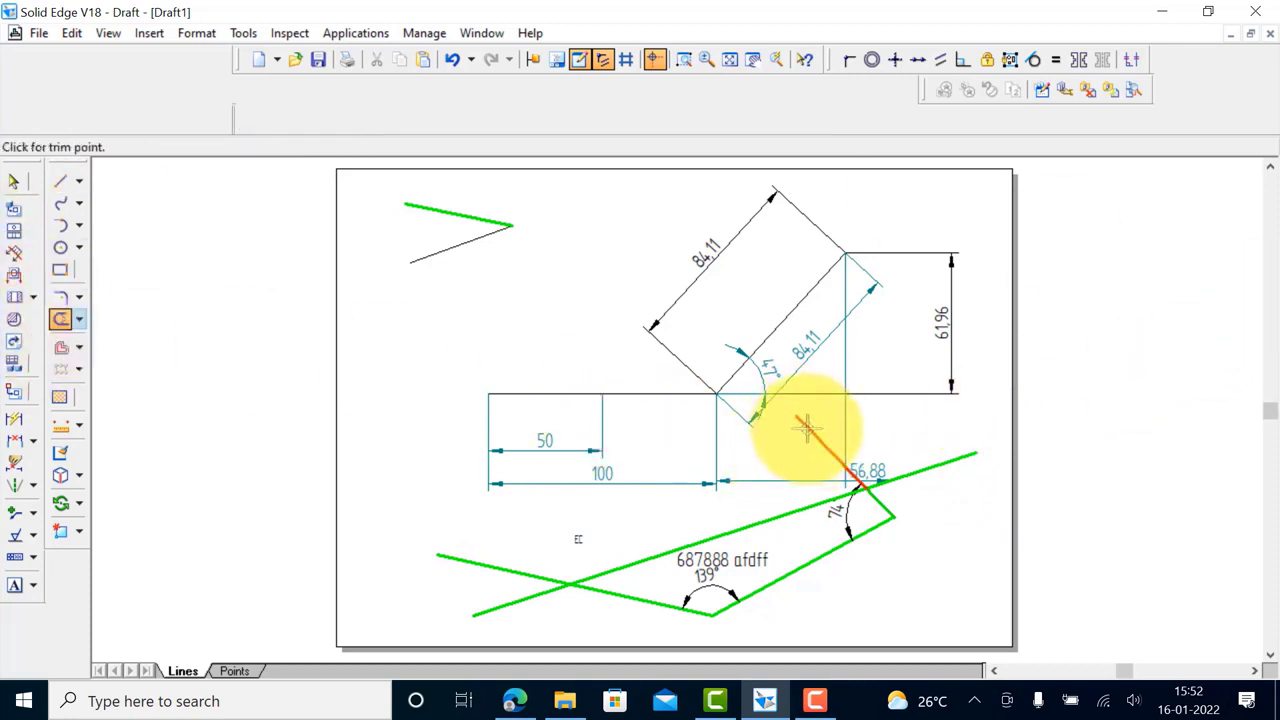
pyautogui.moveTo(765, 450)
pyautogui.mouseDown()
pyautogui.moveTo(891, 449)
pyautogui.moveTo(961, 493)
pyautogui.moveTo(894, 488)
pyautogui.moveTo(880, 455)
pyautogui.mouseUp()
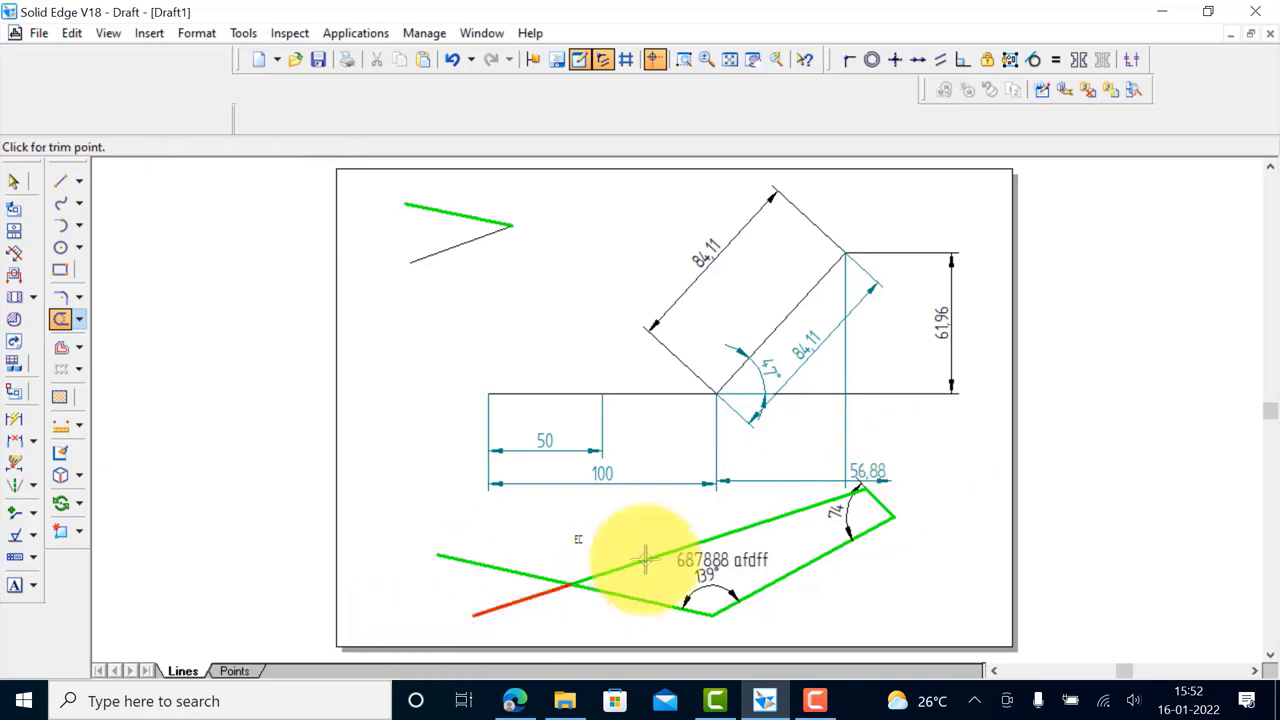
pyautogui.moveTo(529, 523)
pyautogui.mouseDown()
pyautogui.moveTo(521, 578)
pyautogui.moveTo(565, 627)
pyautogui.mouseUp()
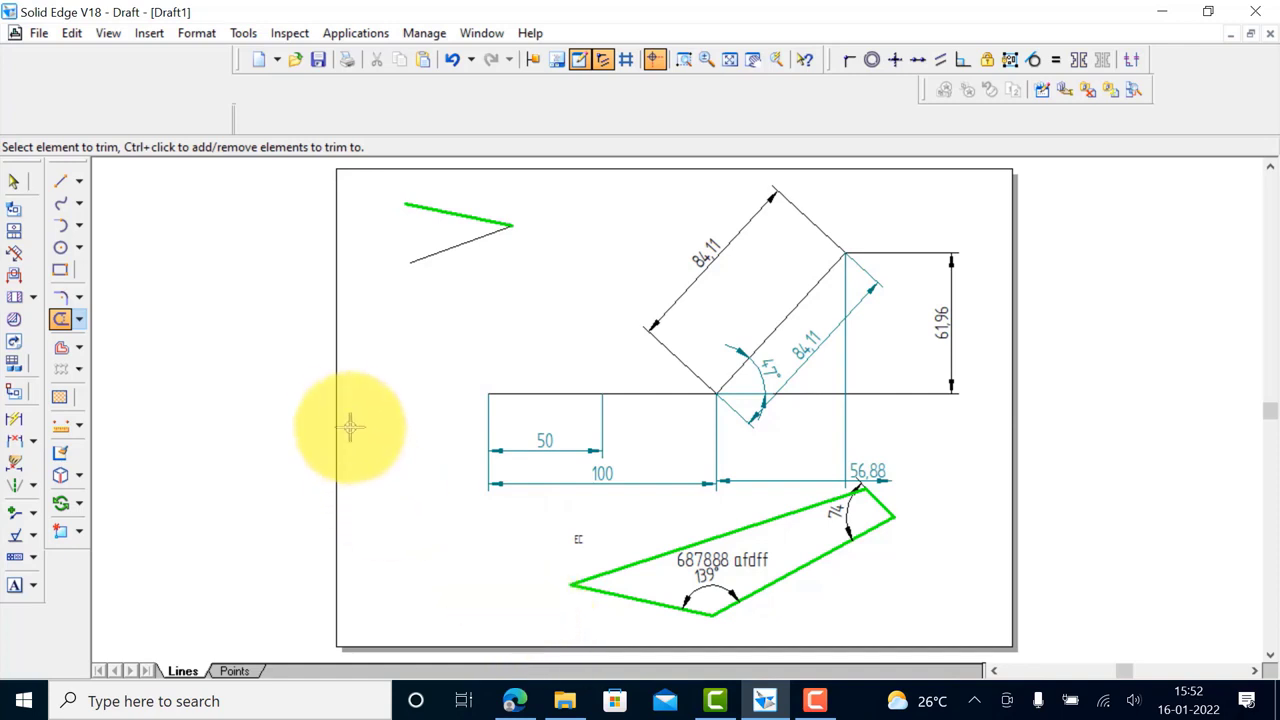
# Trim the crossing horizontal and vertical green lines to a corner with Trim Corner, keeping the left and lower segments
pyautogui.click(79, 319)
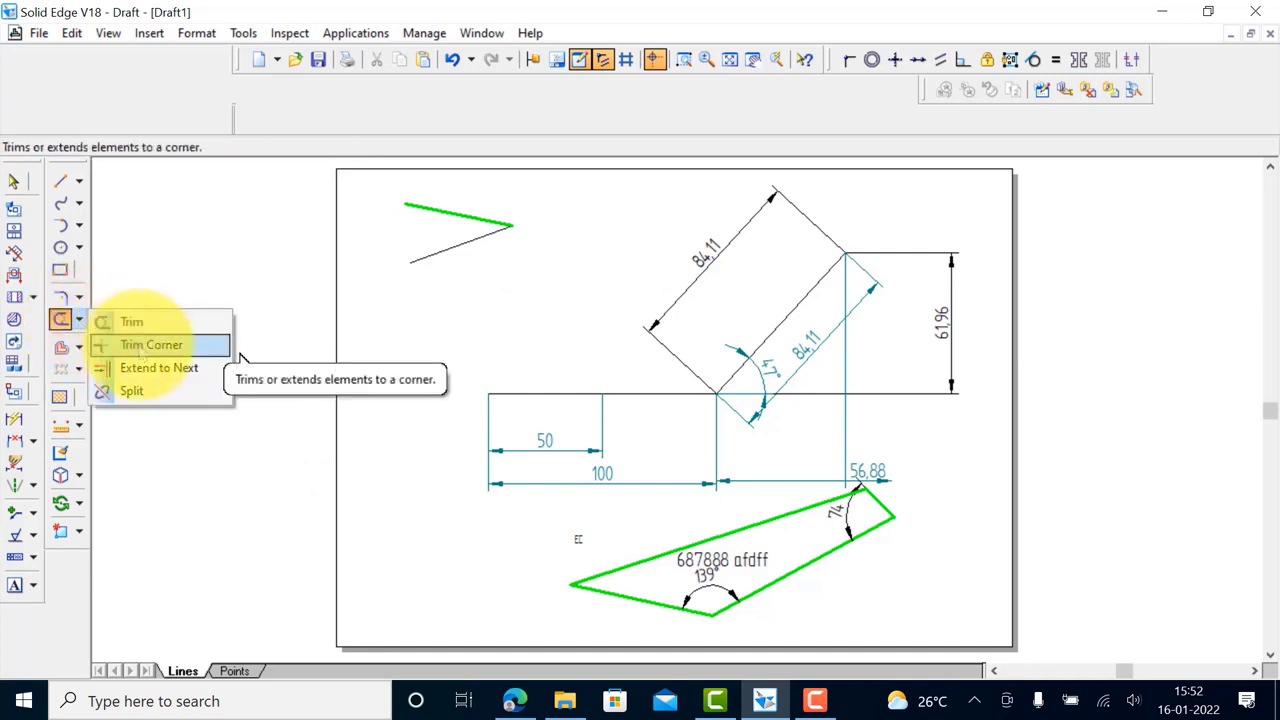
pyautogui.click(145, 345)
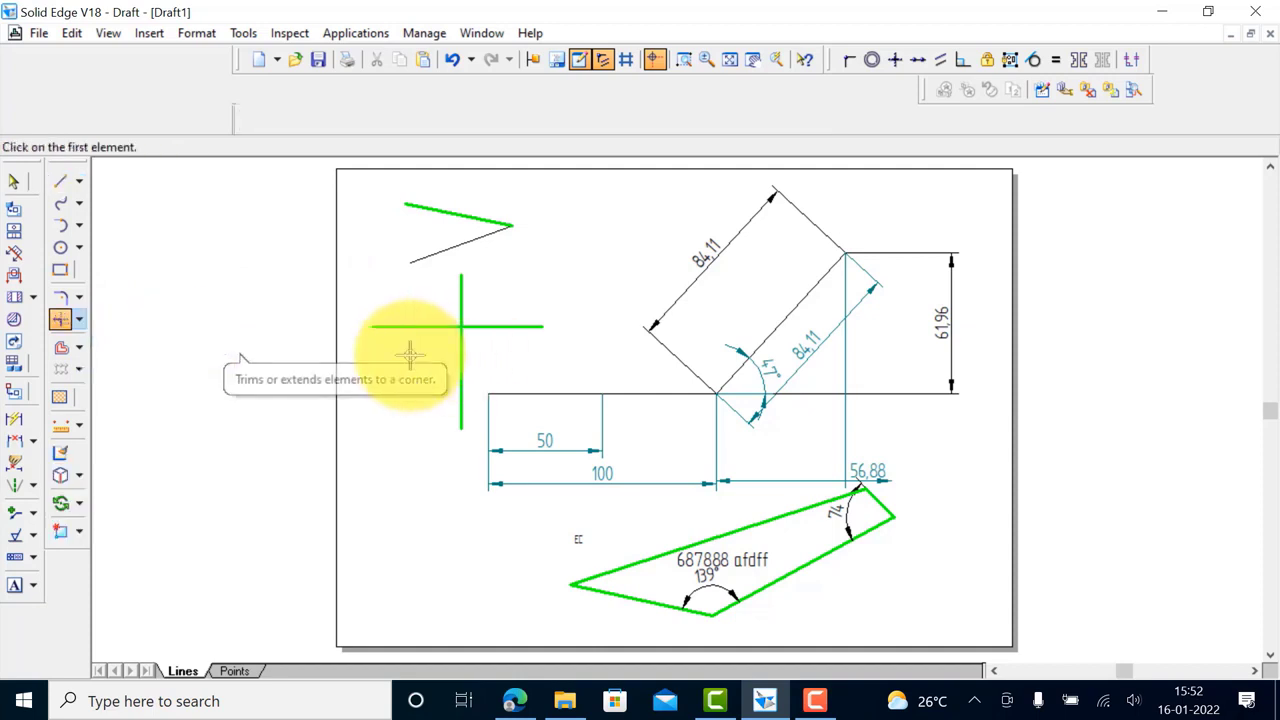
pyautogui.click(431, 326)
pyautogui.click(461, 365)
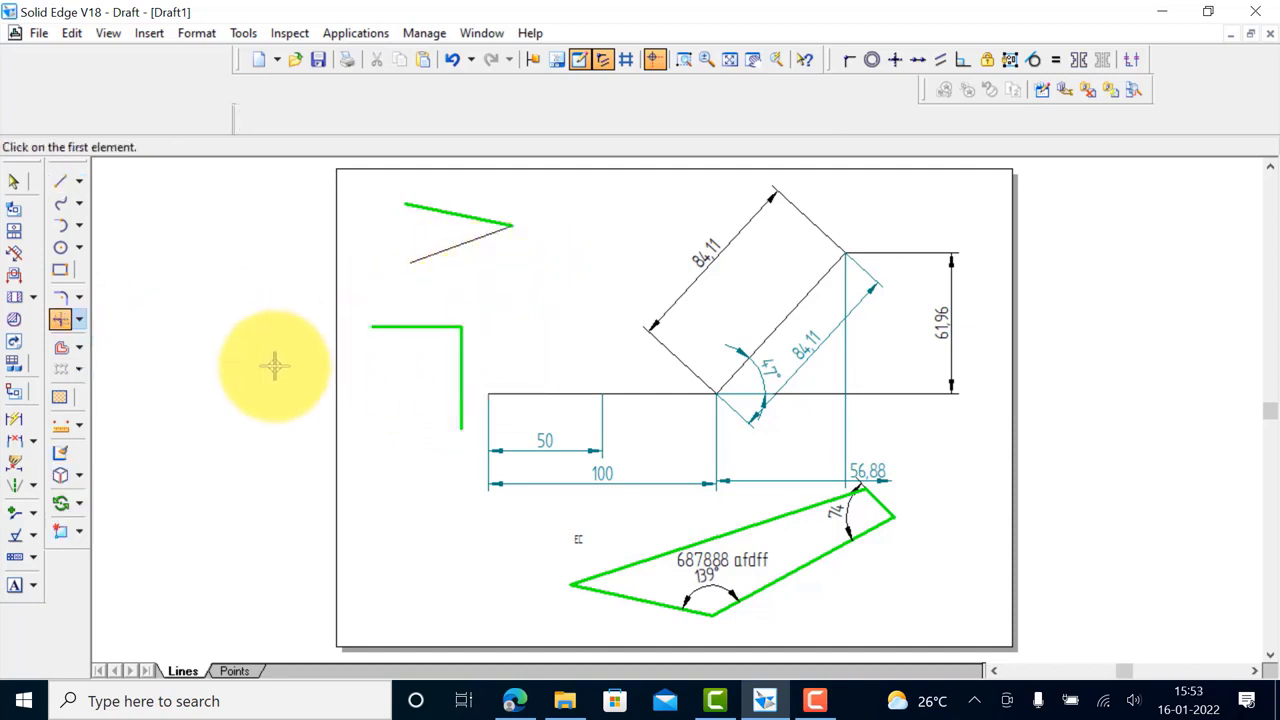
# Undo the corner trim on the crossing horizontal and vertical green lines, and repeat it with Trim Corner on their left and lower segments
pyautogui.hotkey('ctrl', 'z')
pyautogui.click(61, 319)
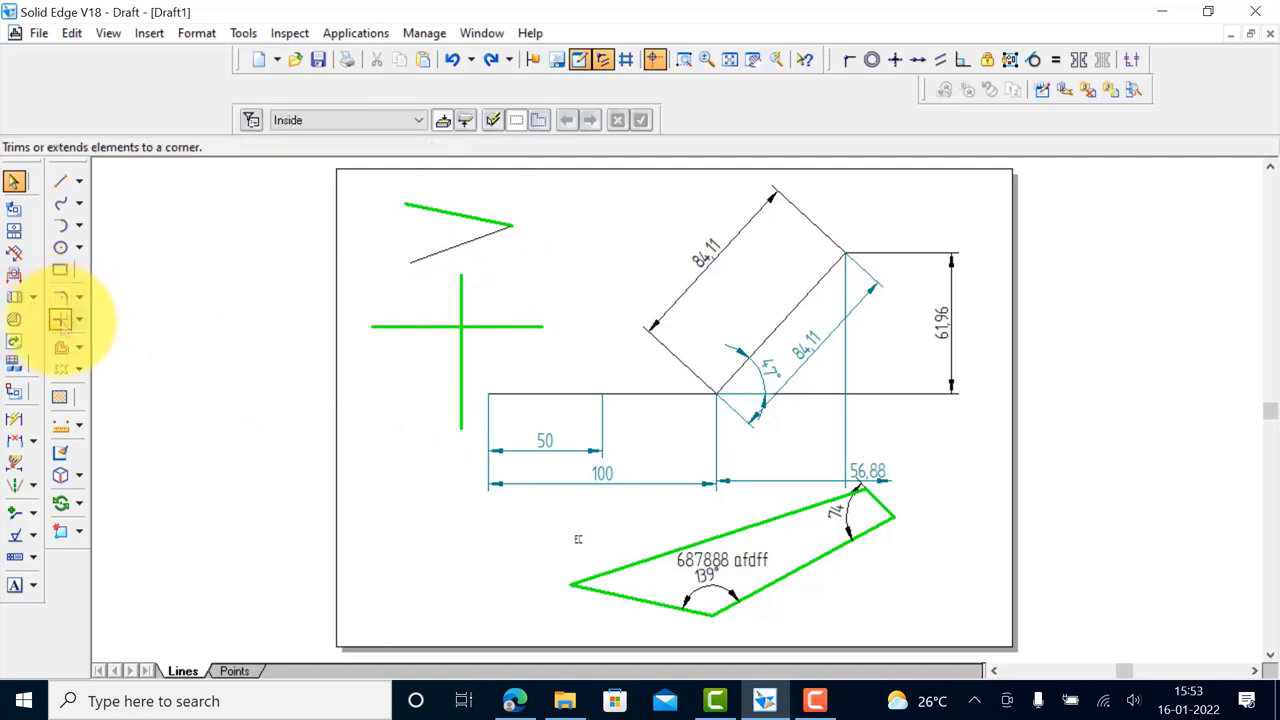
pyautogui.click(61, 319)
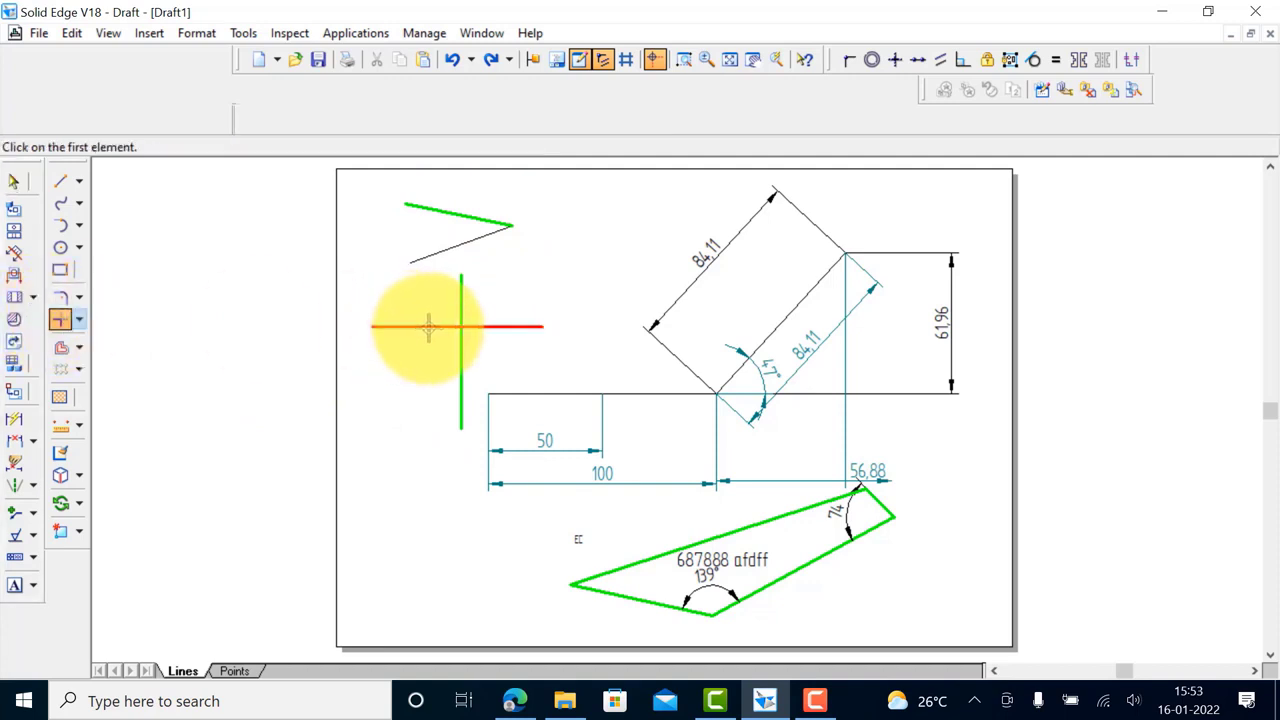
pyautogui.click(461, 355)
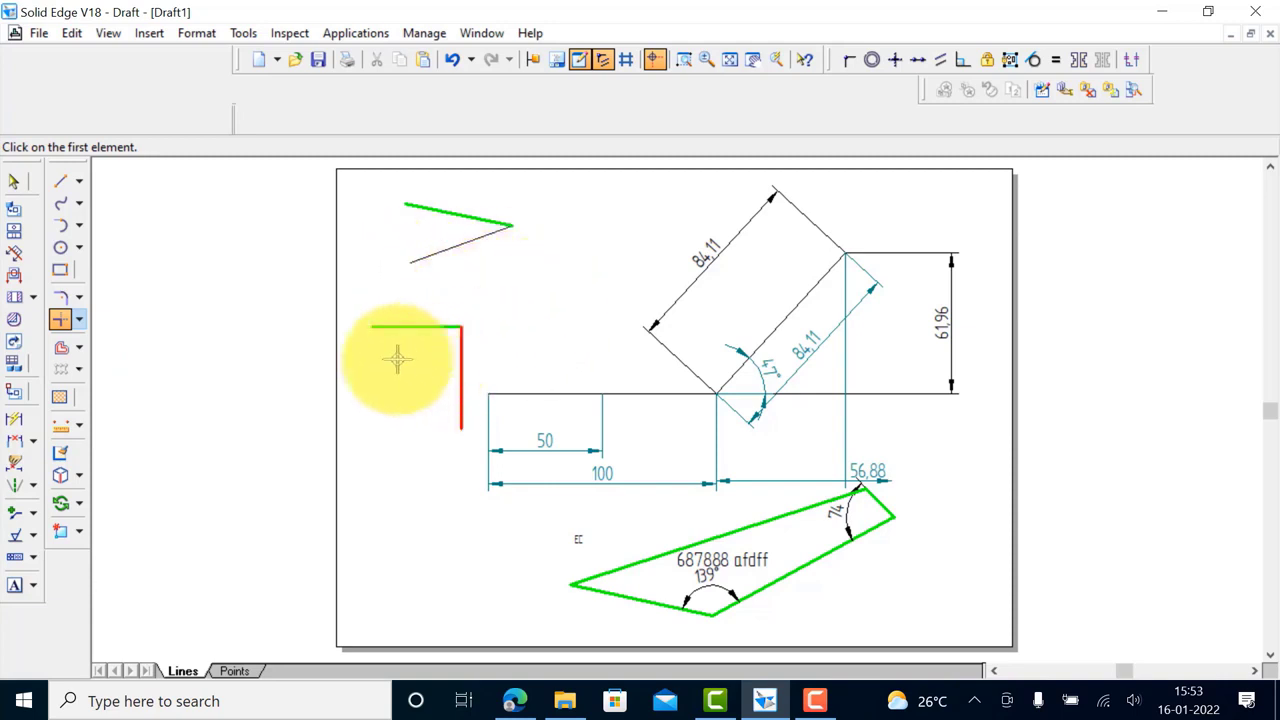
# Undo the repeated corner trim and use Trim to cut off the upper and right-hand ends of the crossing green lines in one stroke
pyautogui.click(80, 324)
pyautogui.click(125, 322)
pyautogui.hotkey('ctrl', 'z')
pyautogui.click(64, 316)
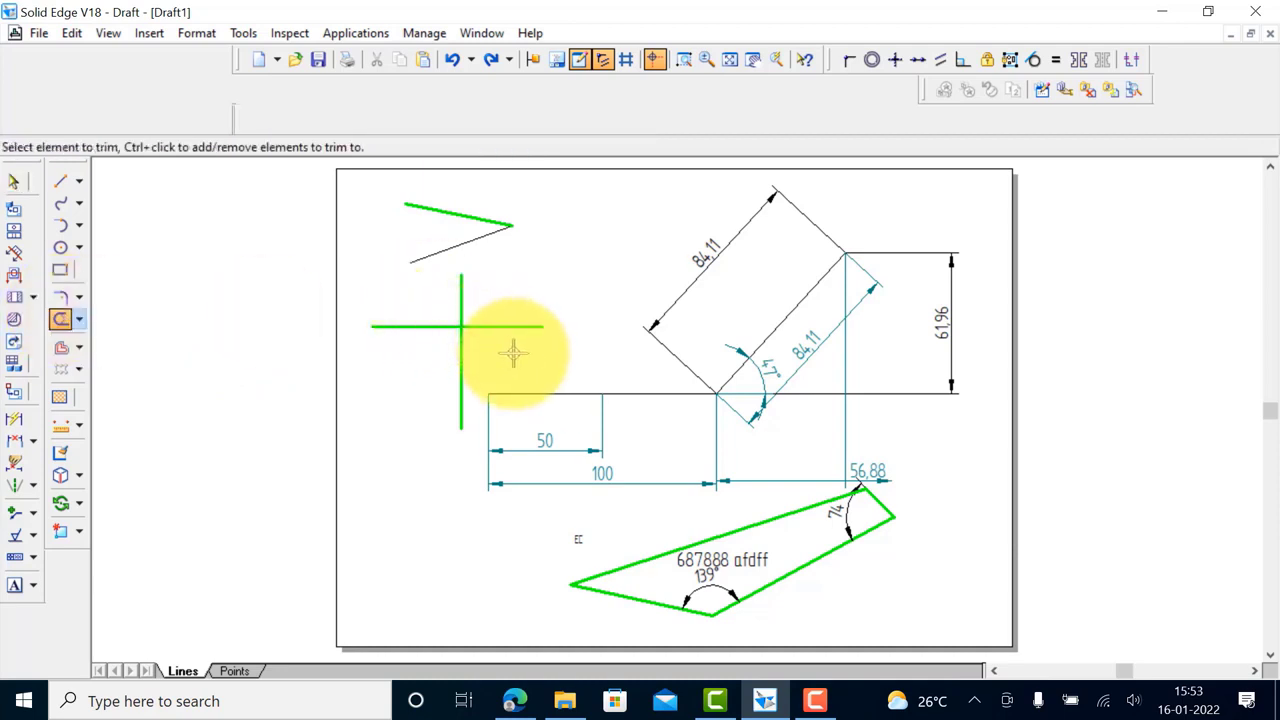
pyautogui.moveTo(437, 286); pyautogui.dragTo(539, 352)
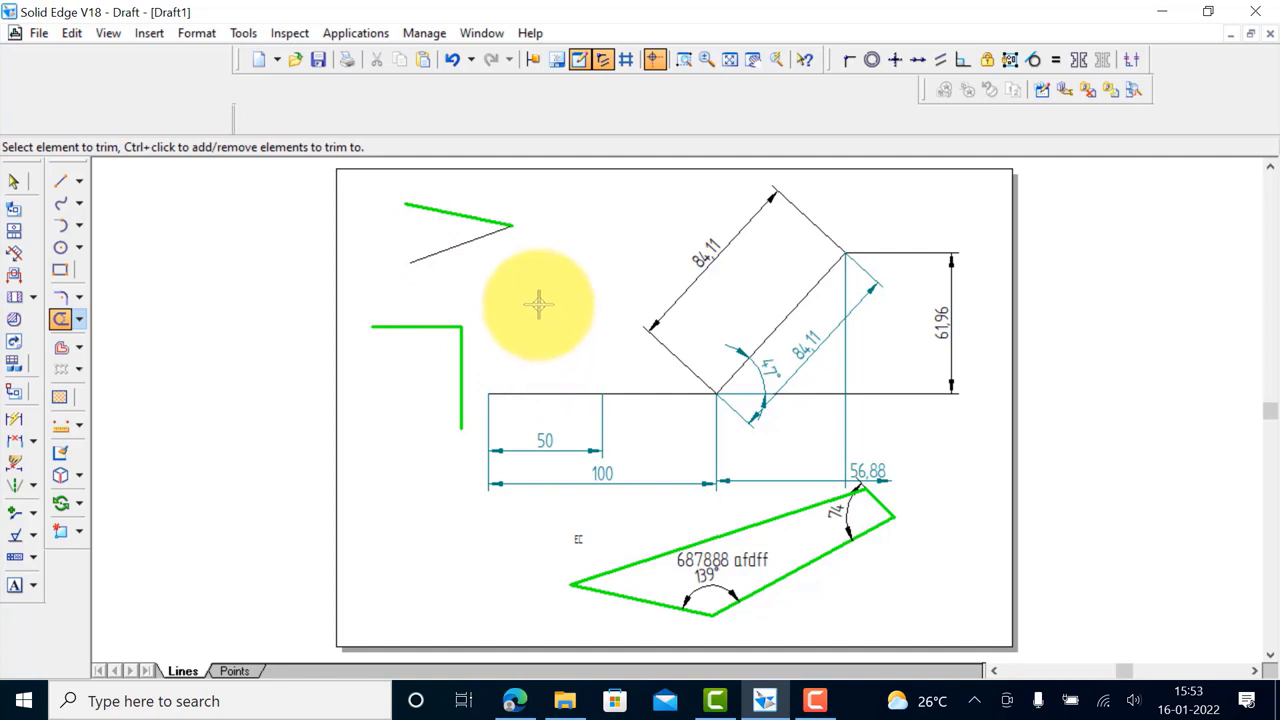
# Draw a Personal-style line about 50 mm long, rising rightward at about 64.5° to just below the horizontal green line
pyautogui.click(82, 320)
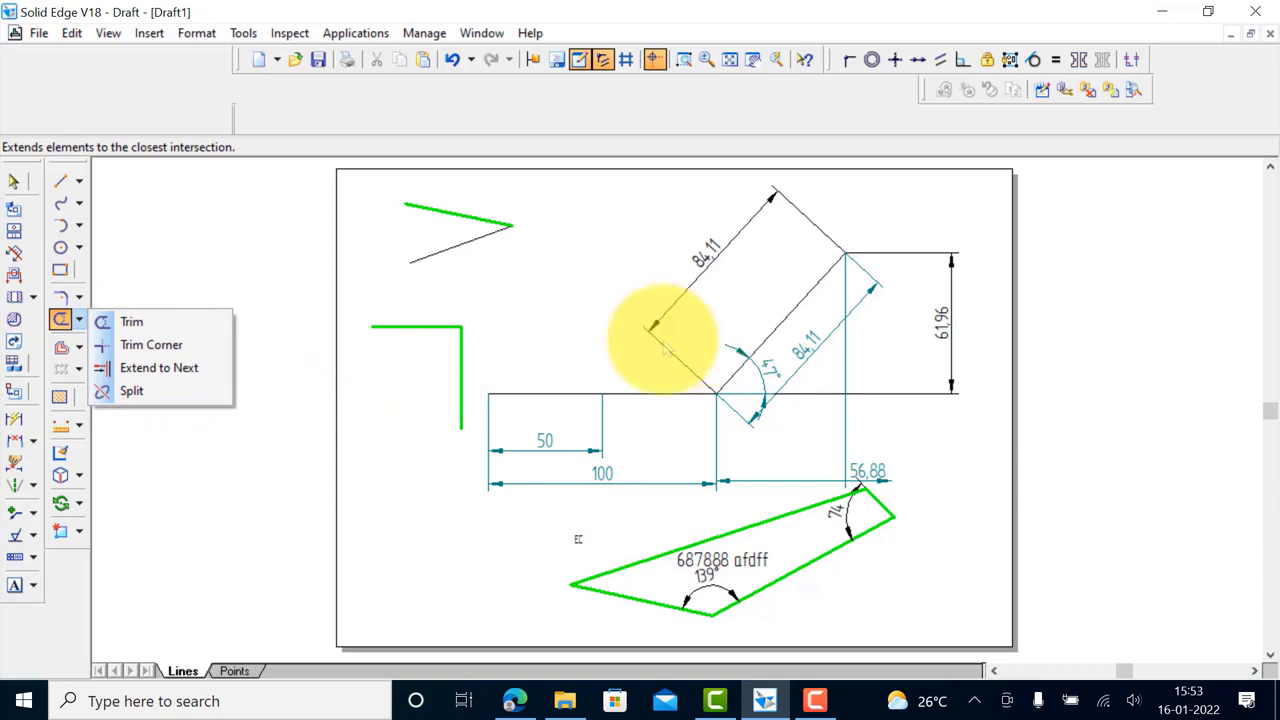
pyautogui.click(82, 208)
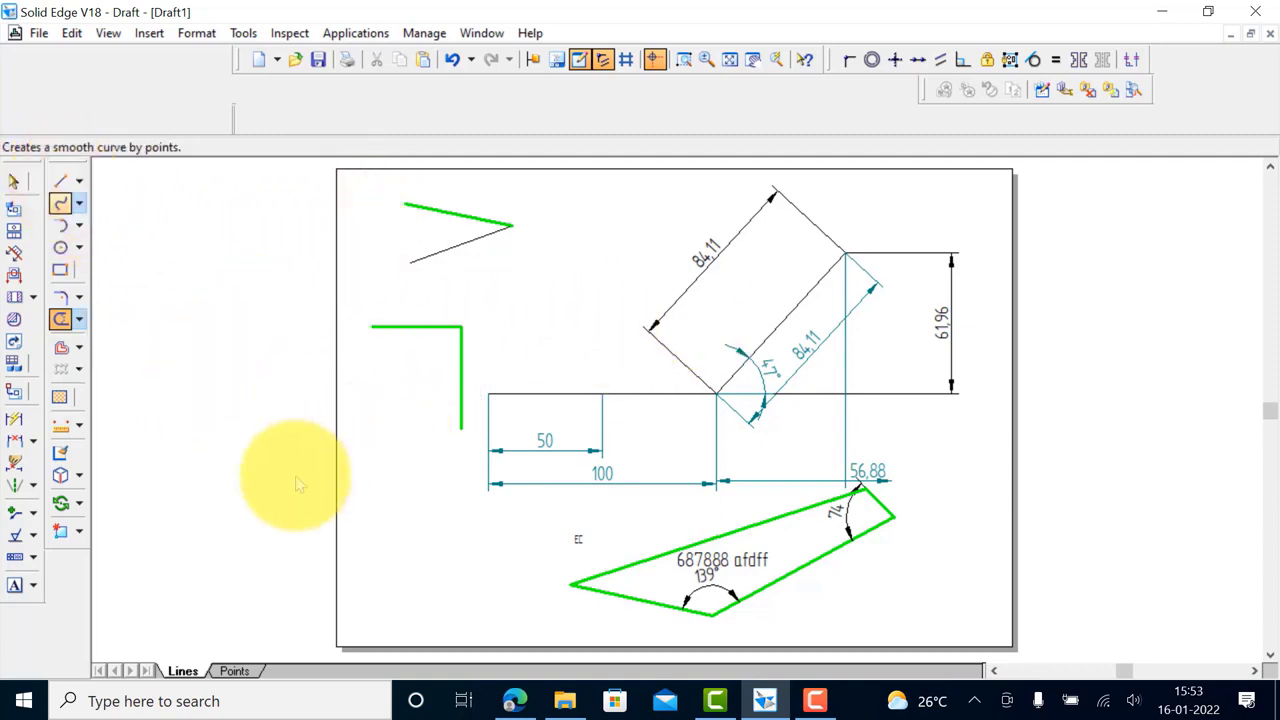
pyautogui.click(60, 182)
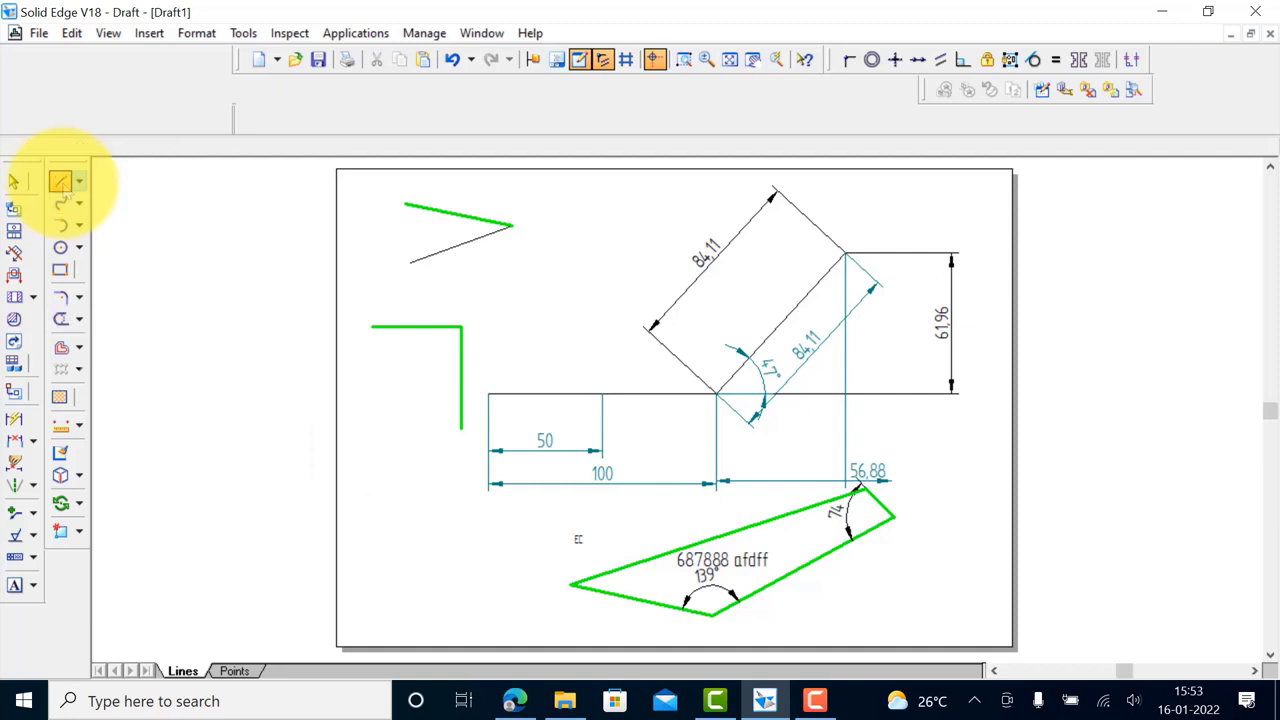
pyautogui.click(350, 465)
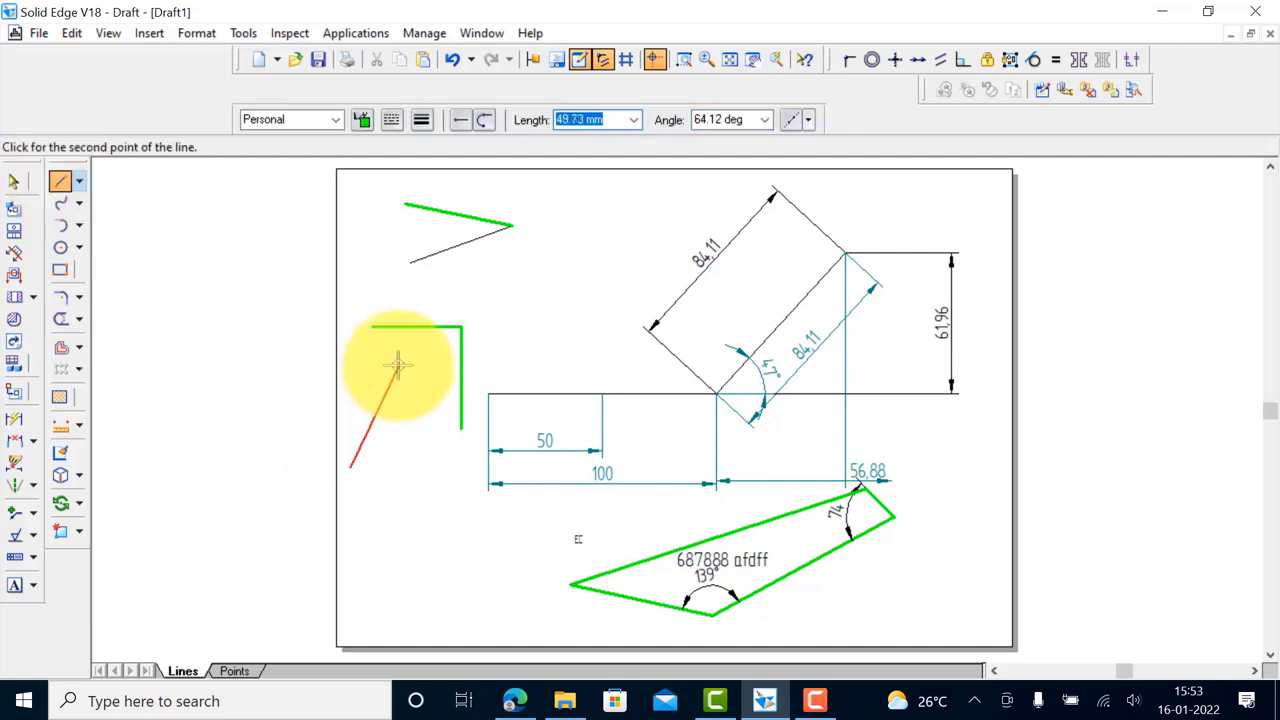
pyautogui.rightClick(487, 271)
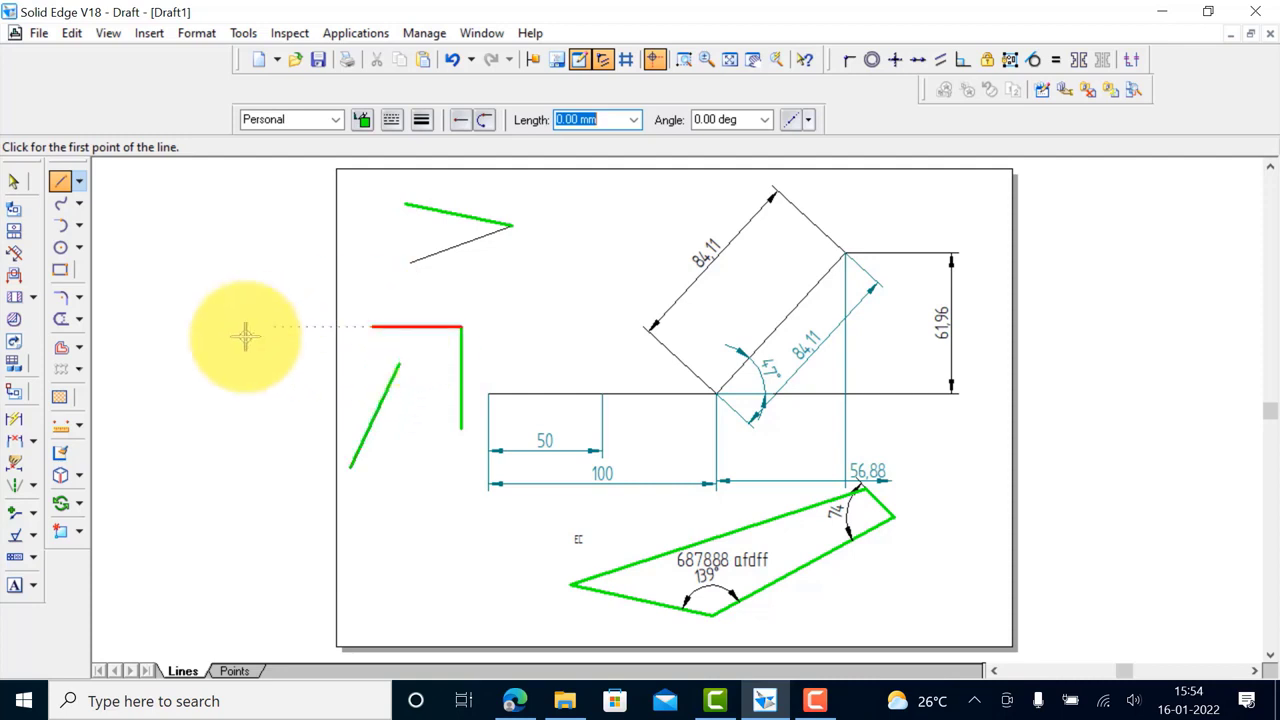
# Extend the slanted green line up to the horizontal green line with Extend to Next, and select it to check its new length
pyautogui.click(80, 320)
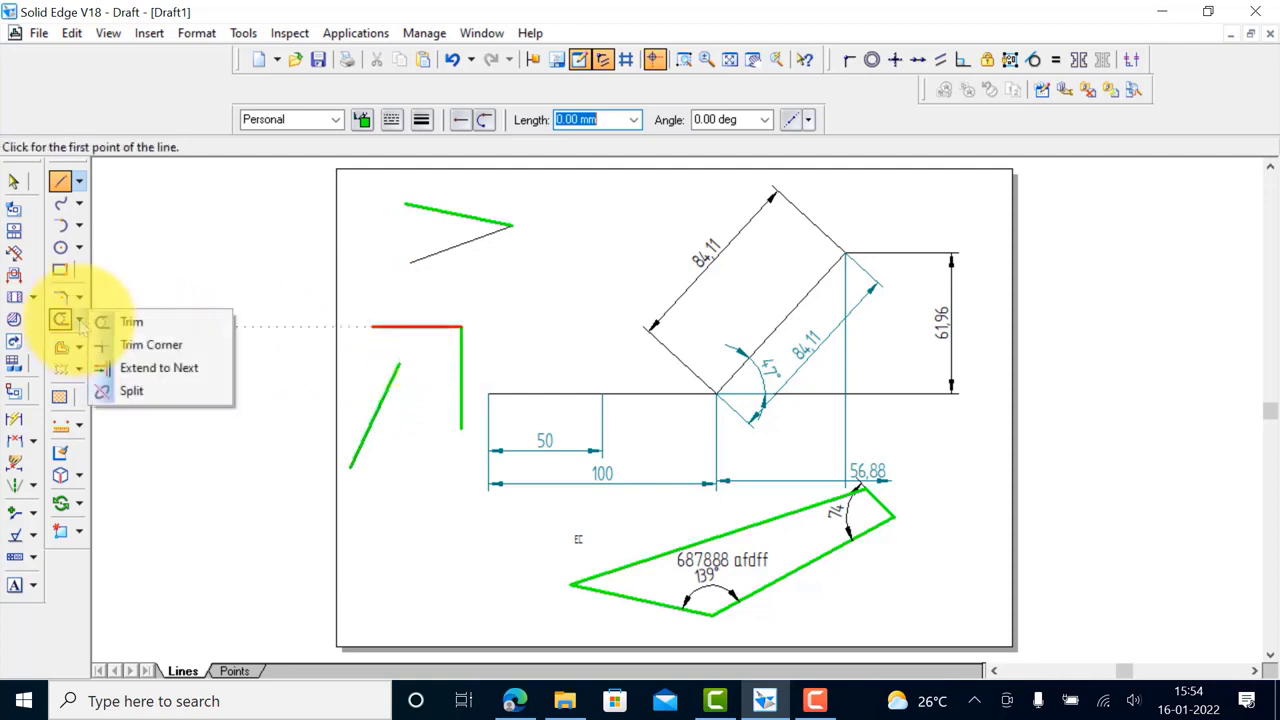
pyautogui.click(140, 368)
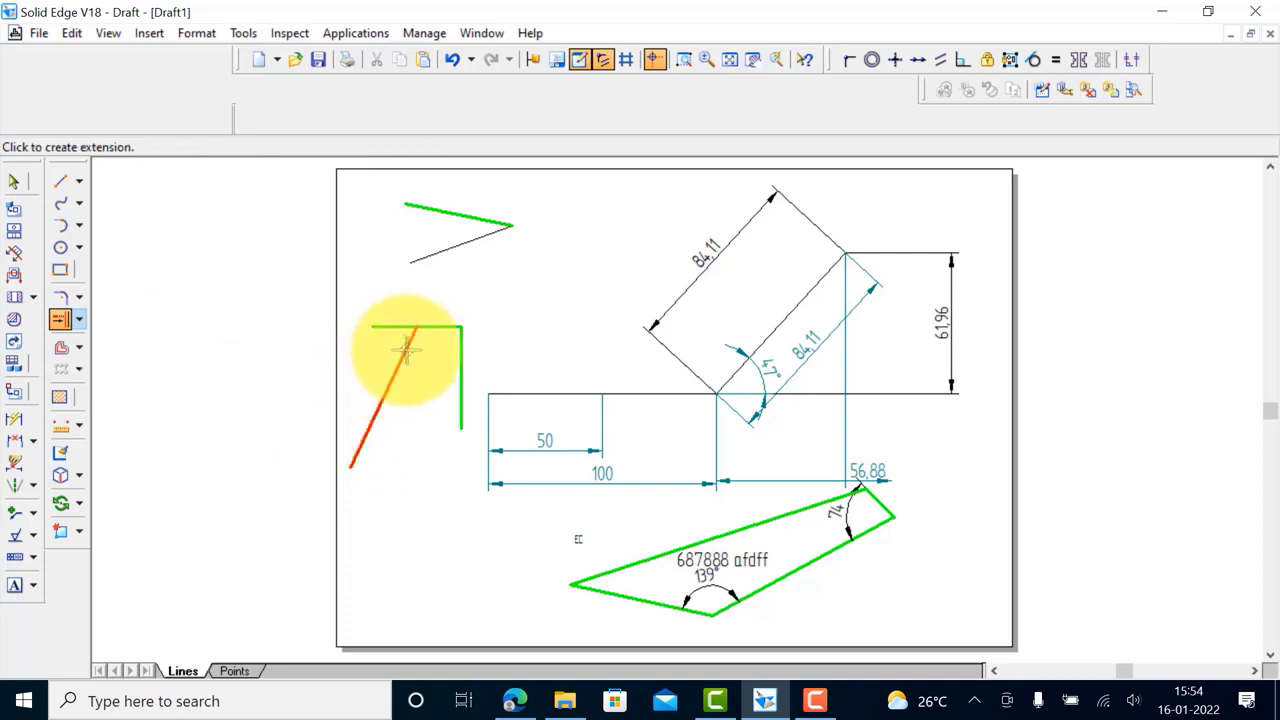
pyautogui.click(392, 395)
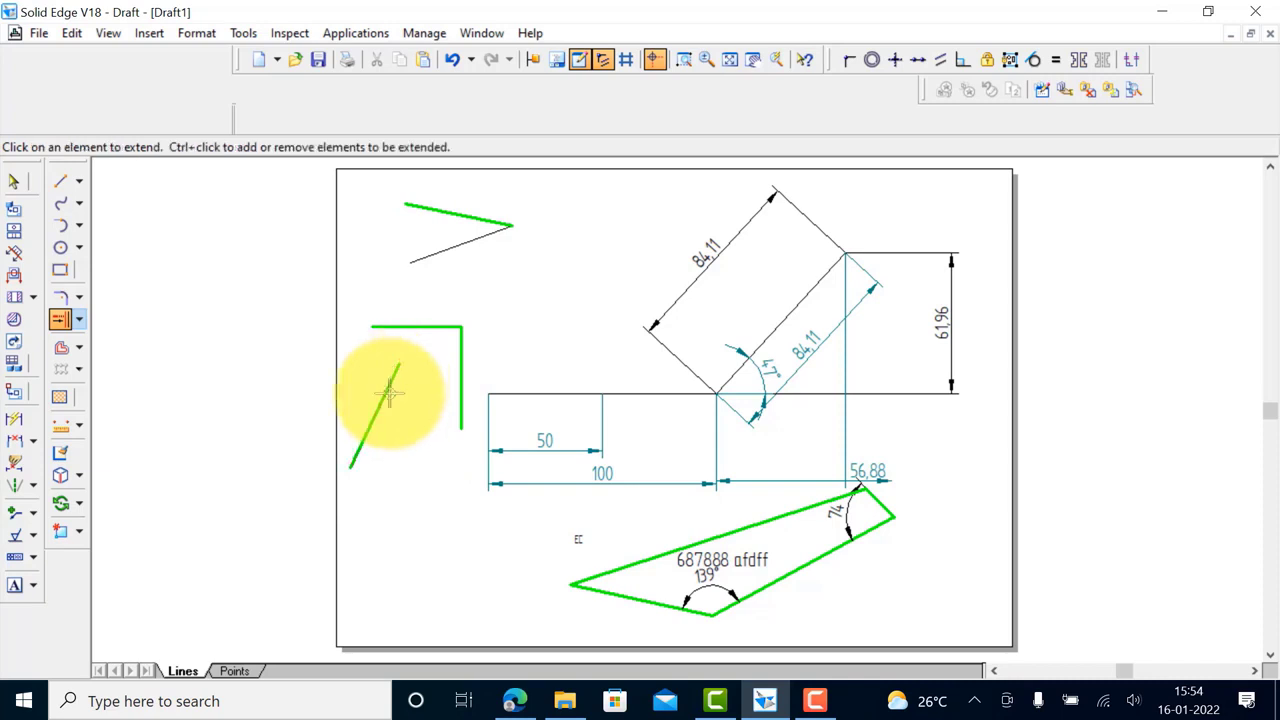
pyautogui.click(390, 398)
pyautogui.click(14, 181)
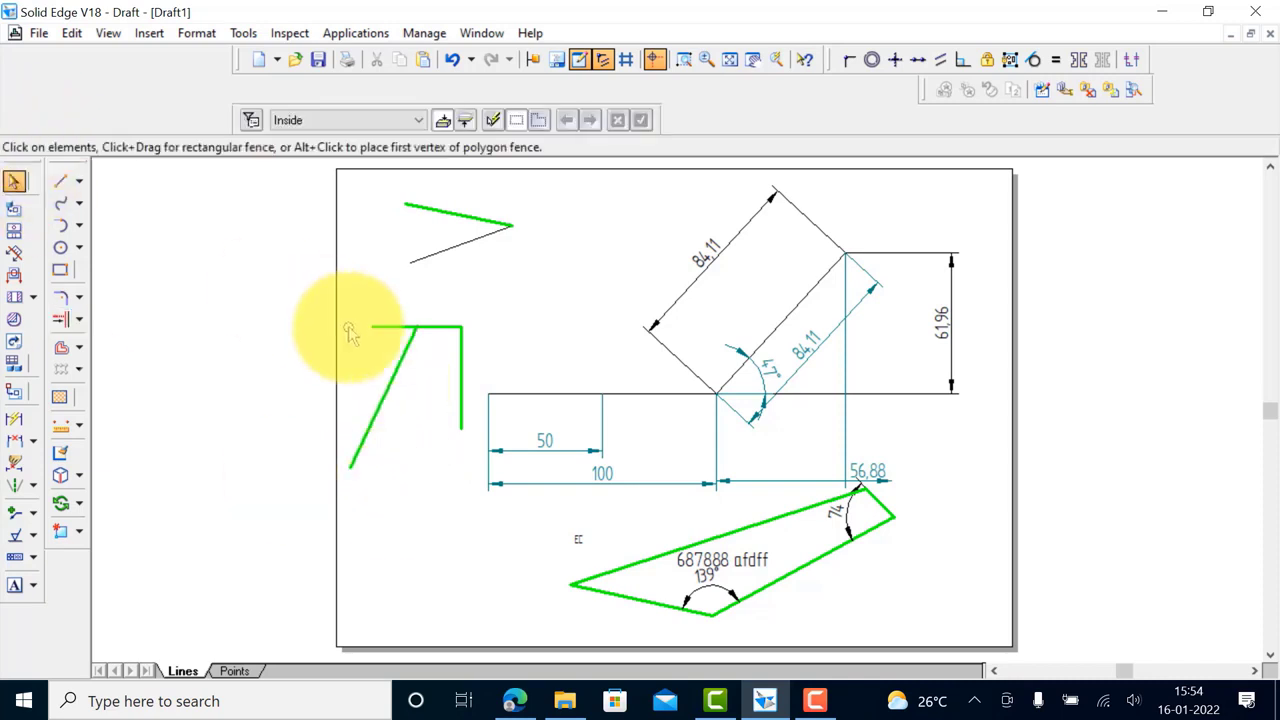
pyautogui.click(399, 380)
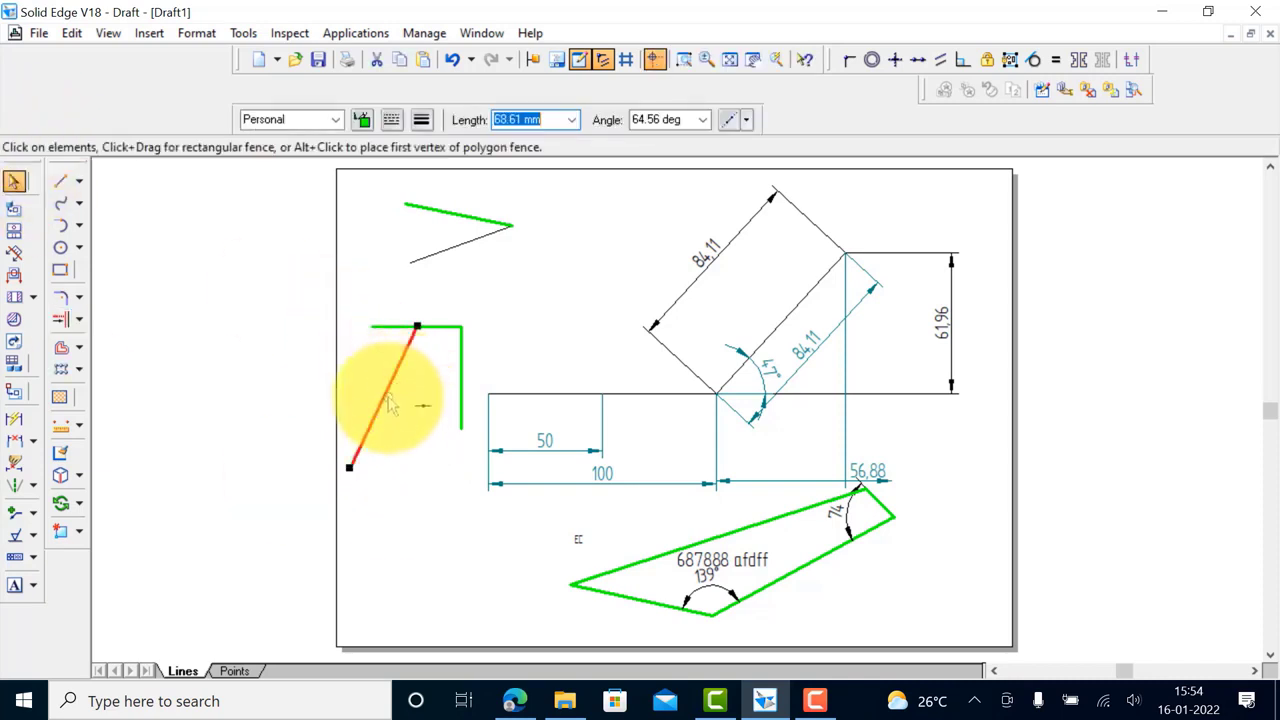
pyautogui.click(414, 402)
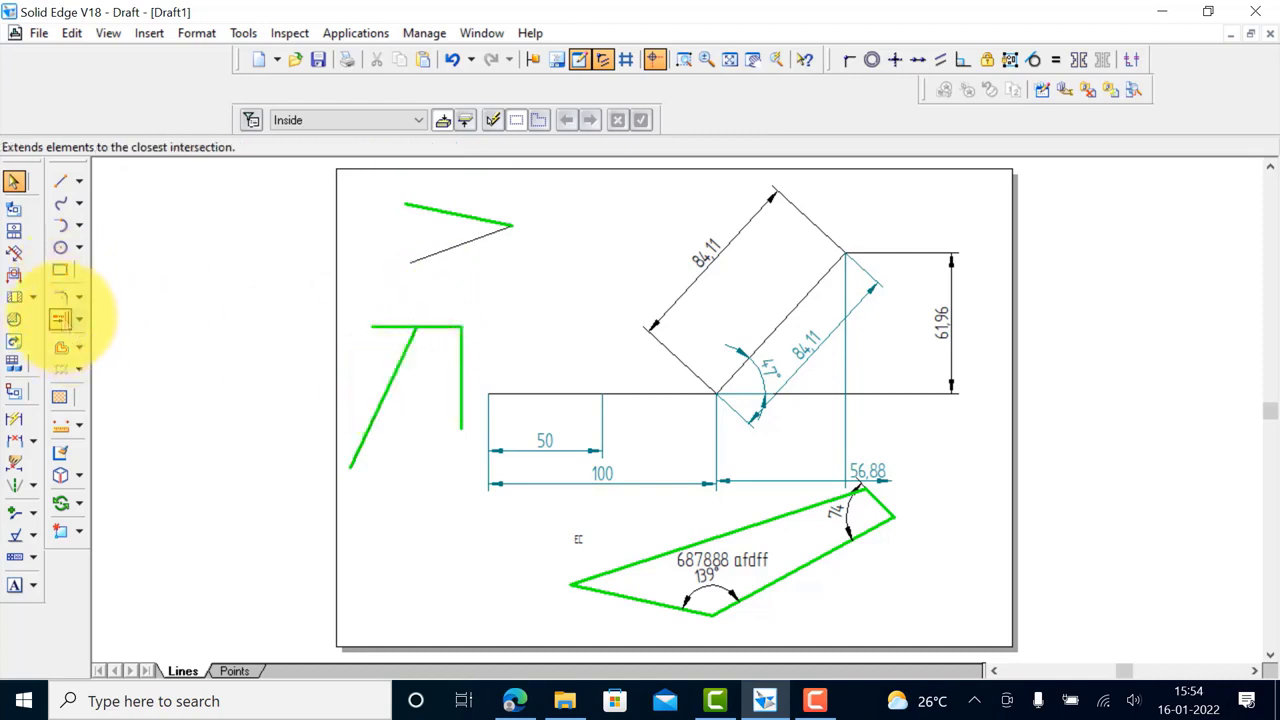
# Extend the slanted and vertical green lines up to the top green line and the horizontal one right to the slanted black line with Extend to Next
pyautogui.click(60, 319)
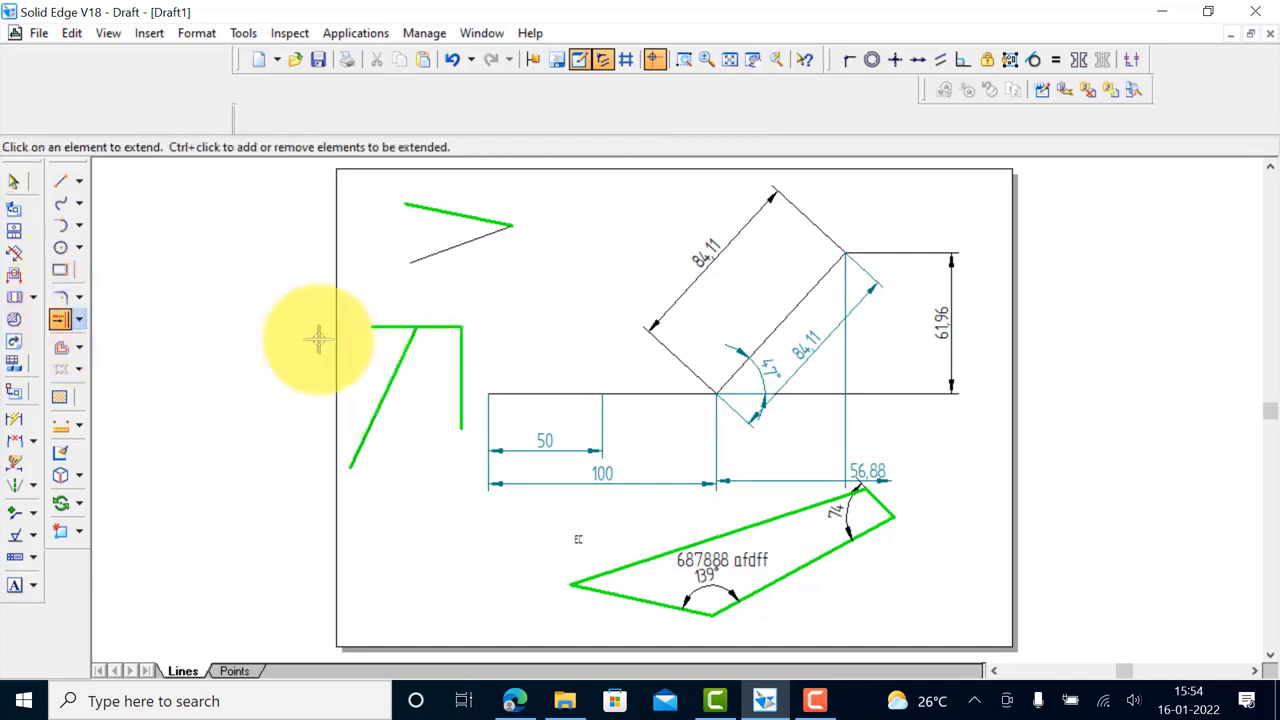
pyautogui.click(400, 360)
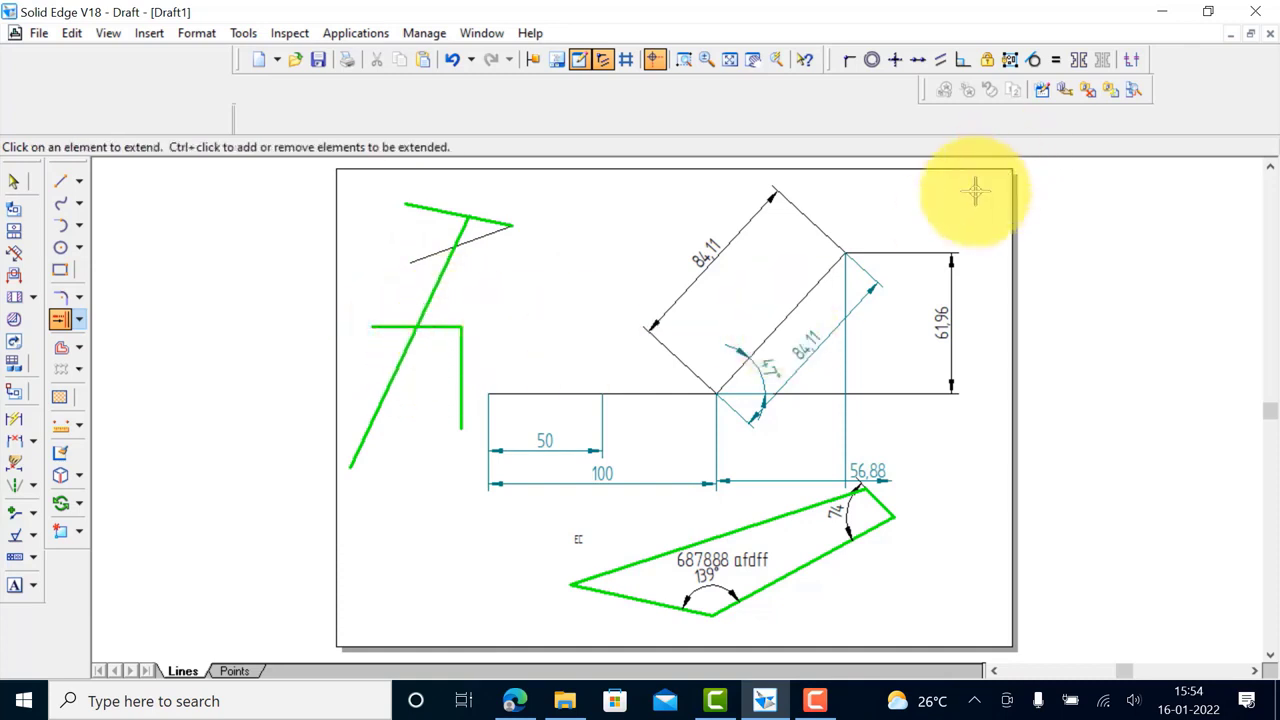
pyautogui.click(443, 328)
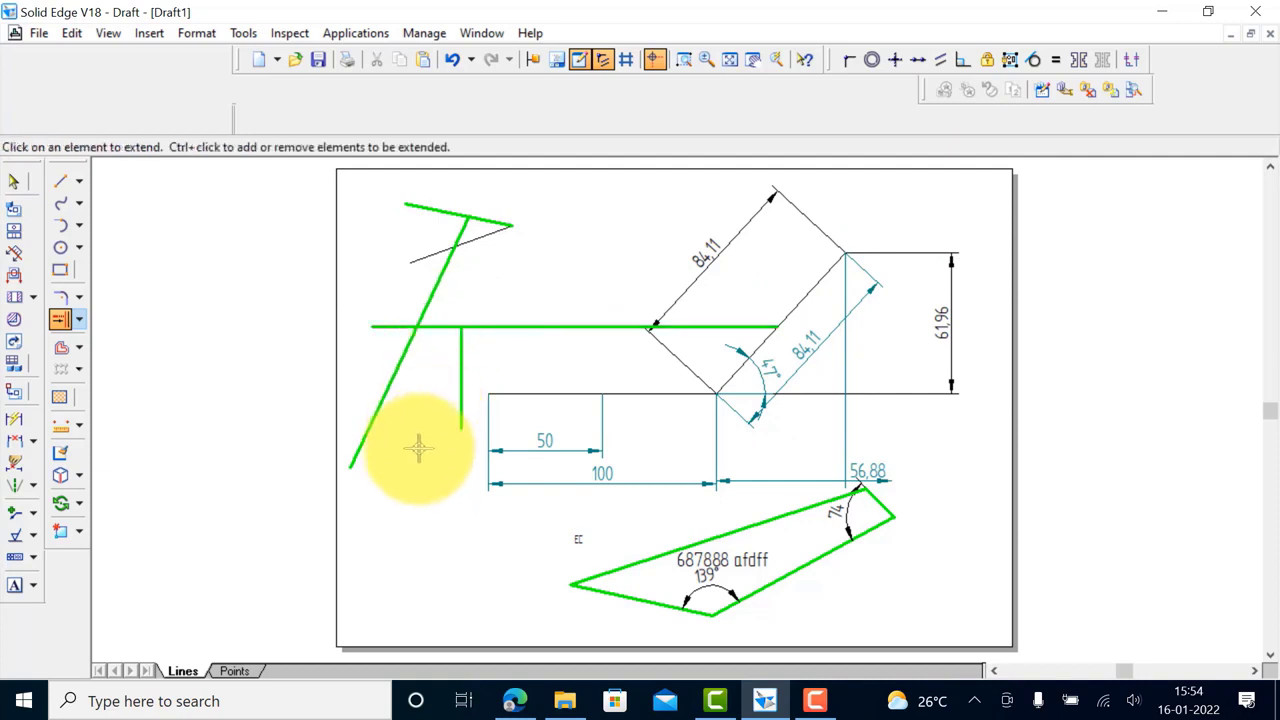
pyautogui.click(463, 362)
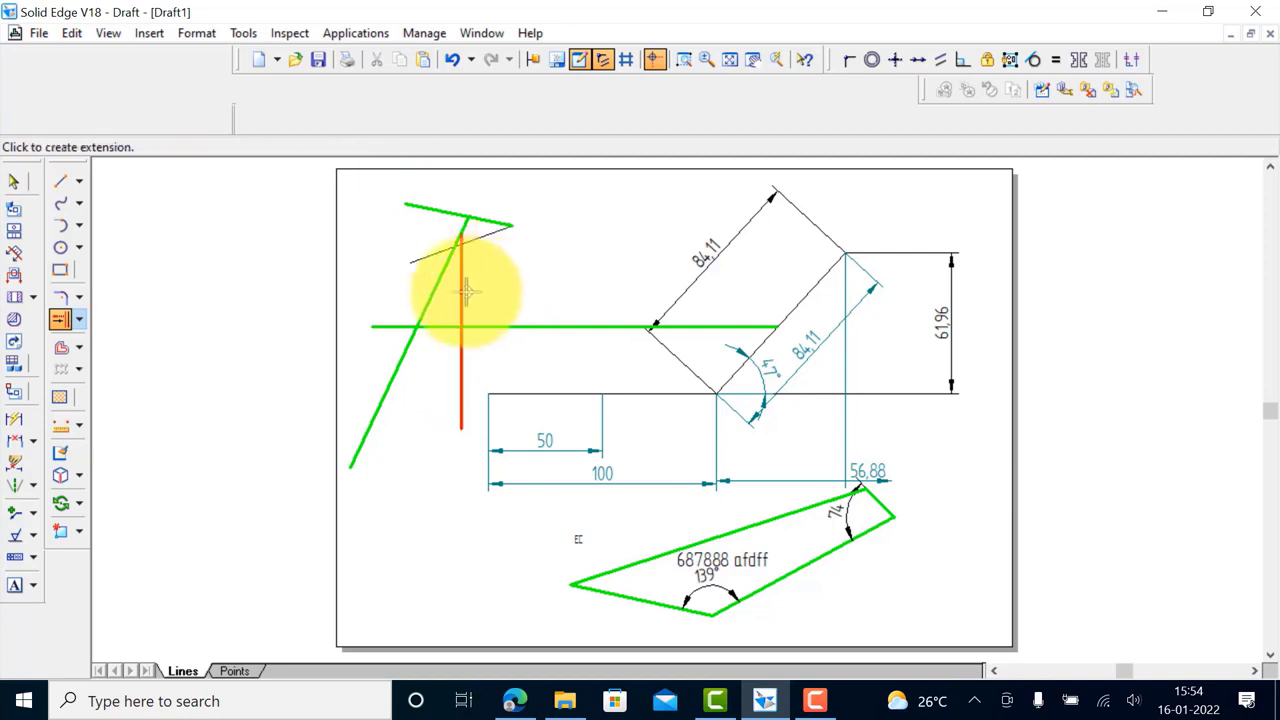
pyautogui.click(465, 265)
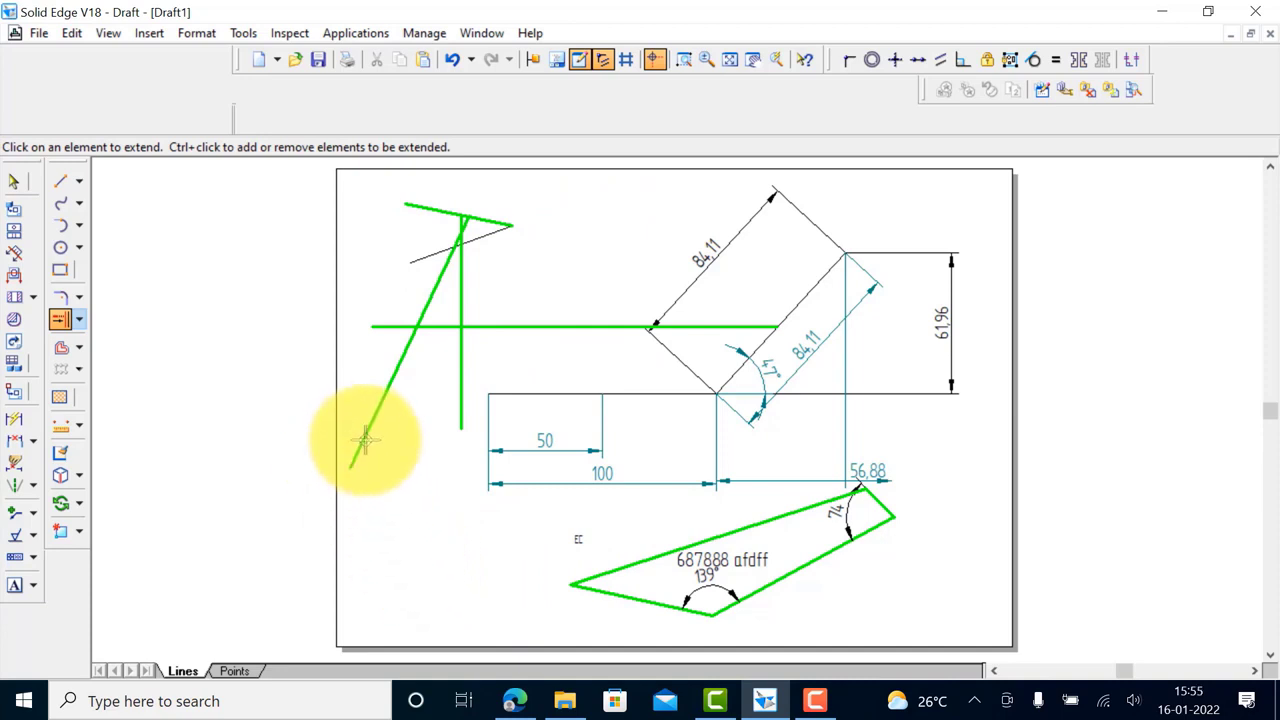
# Draw a Personal-style line falling rightward just below the slanted green line's lower end, and extend the slanted line down to it
pyautogui.click(60, 181)
pyautogui.click(280, 430)
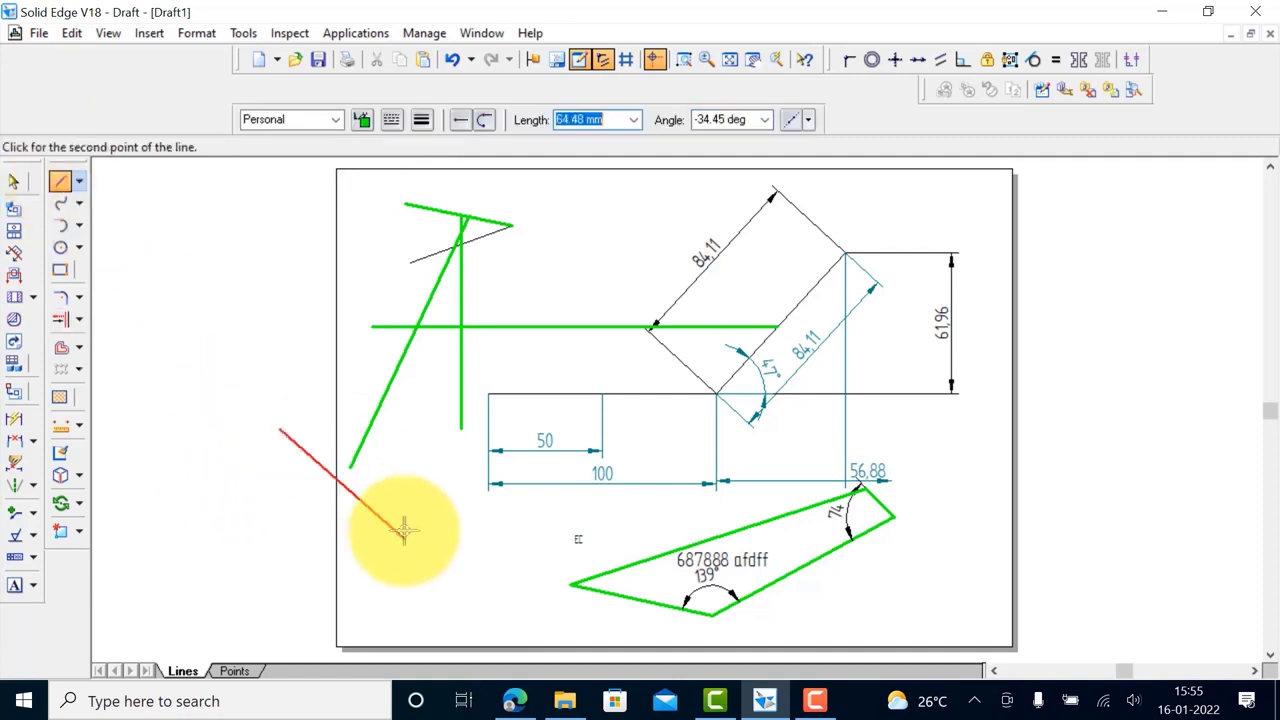
pyautogui.click(412, 555)
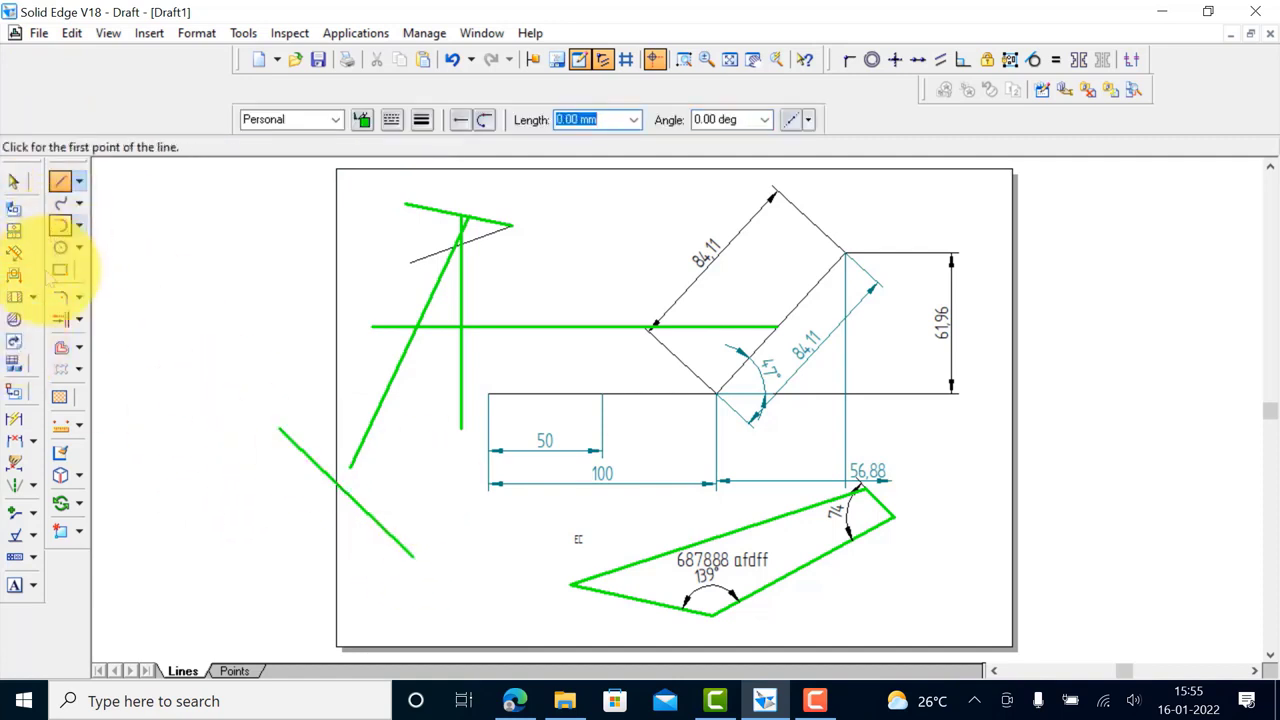
pyautogui.click(60, 319)
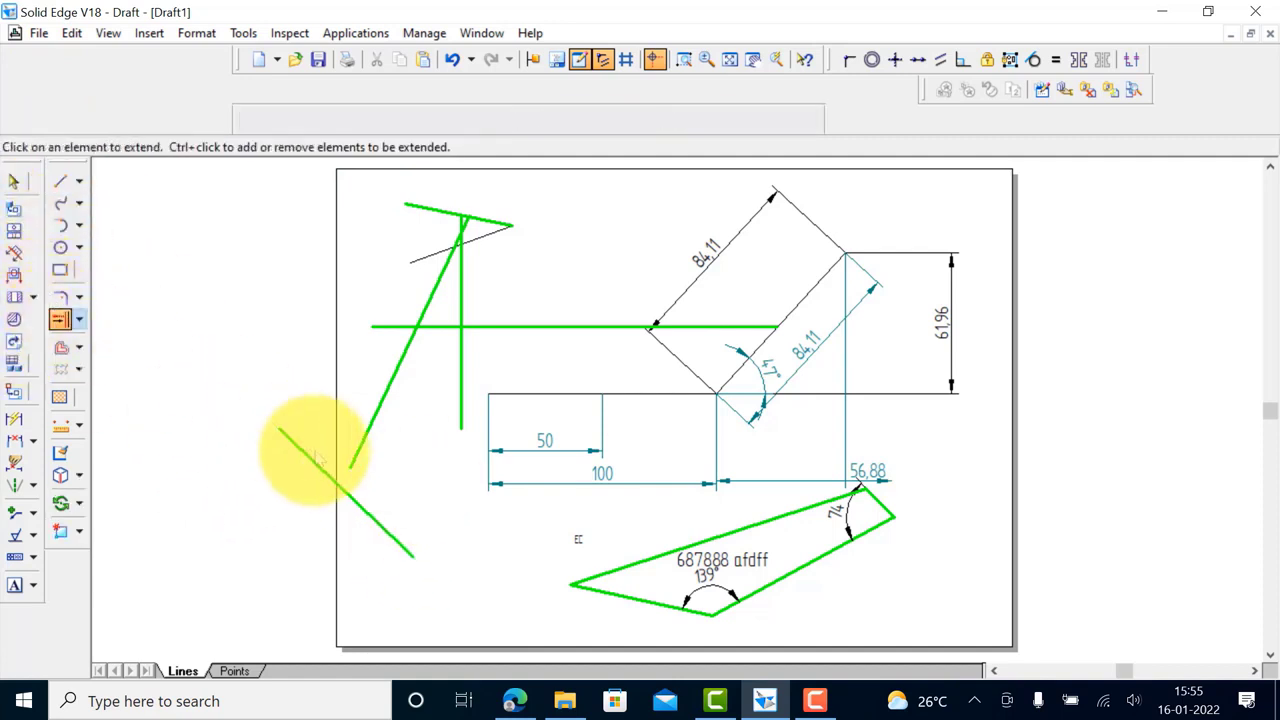
pyautogui.click(373, 426)
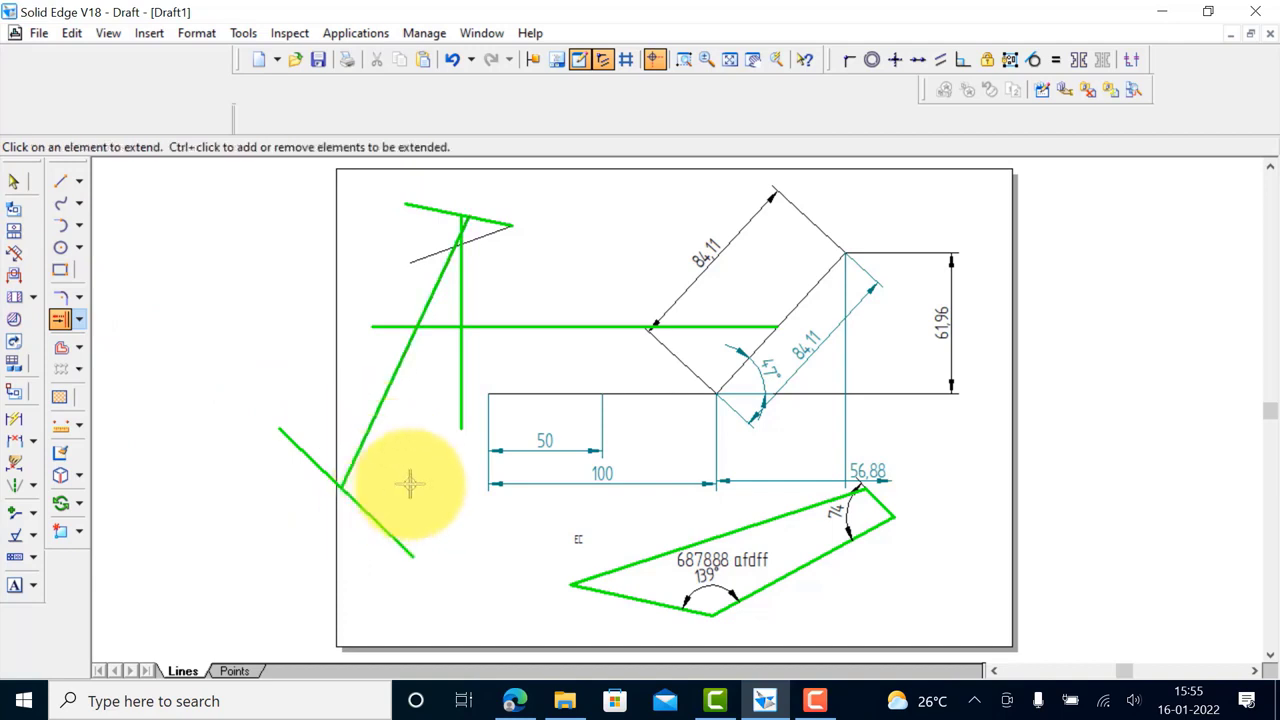
# Split the slanted green line where it crosses the horizontal green line, and select its lower piece to check the split
pyautogui.click(79, 320)
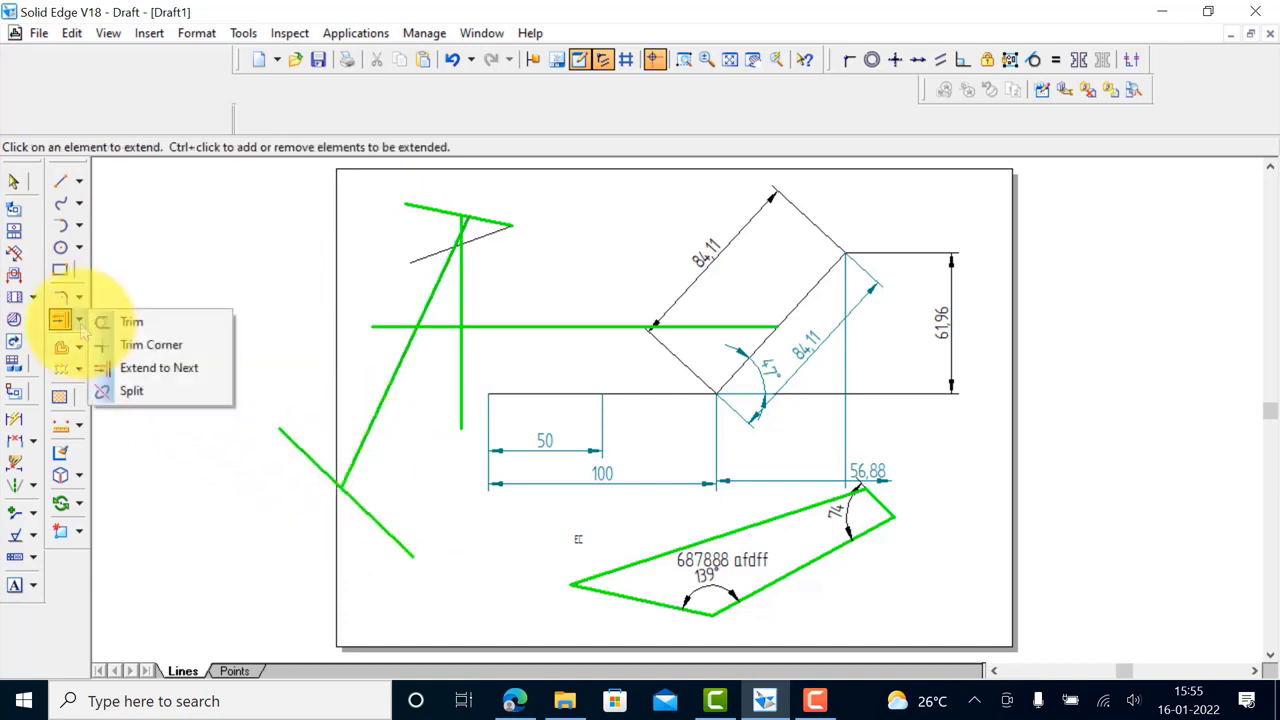
pyautogui.click(118, 389)
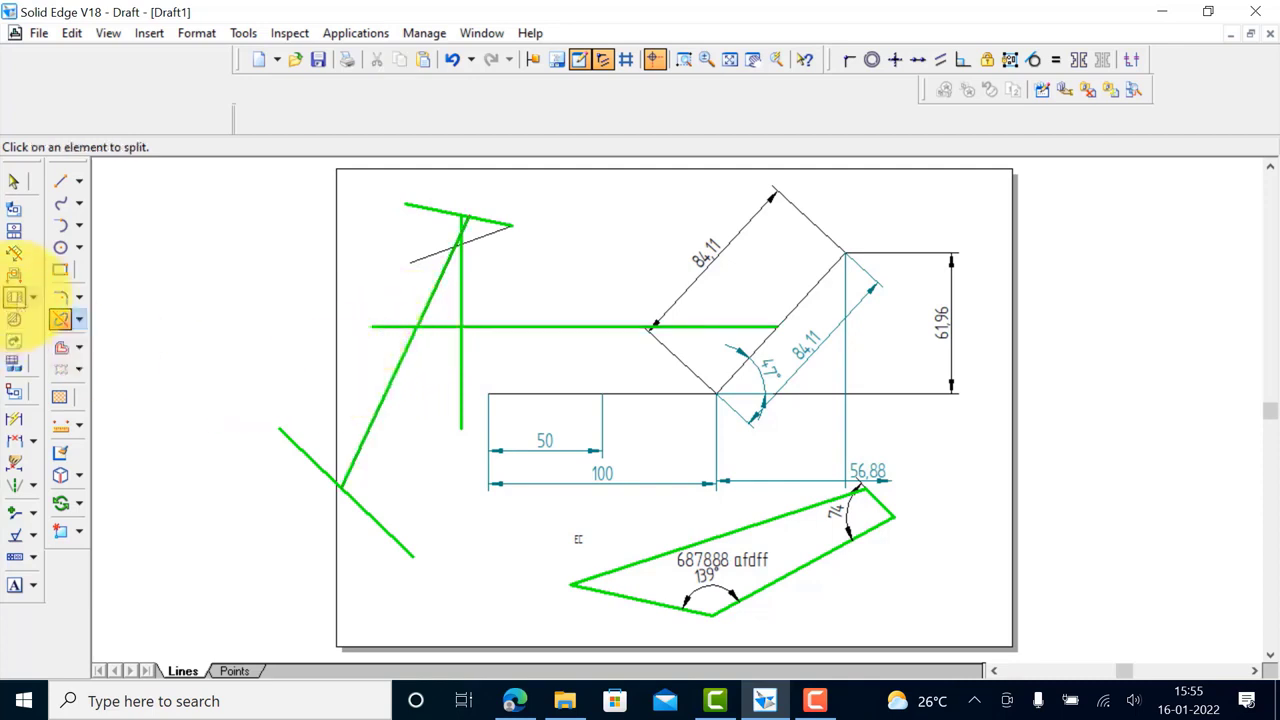
pyautogui.click(14, 181)
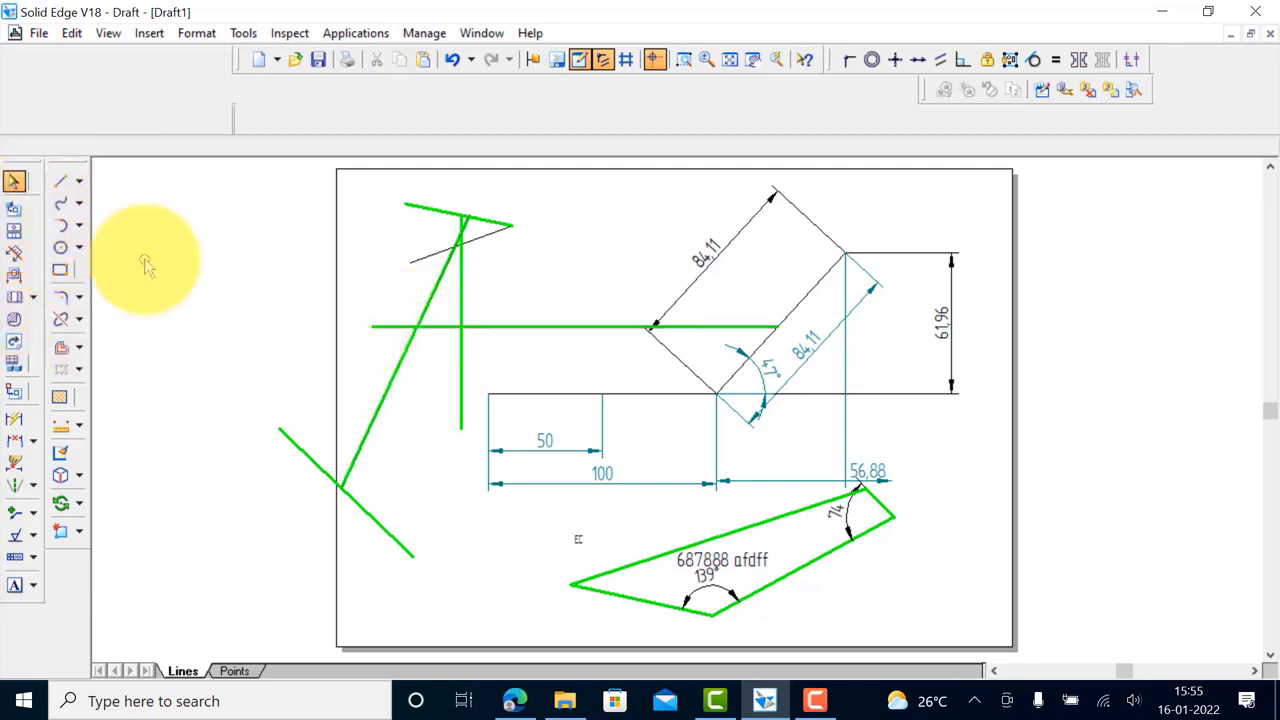
pyautogui.click(395, 381)
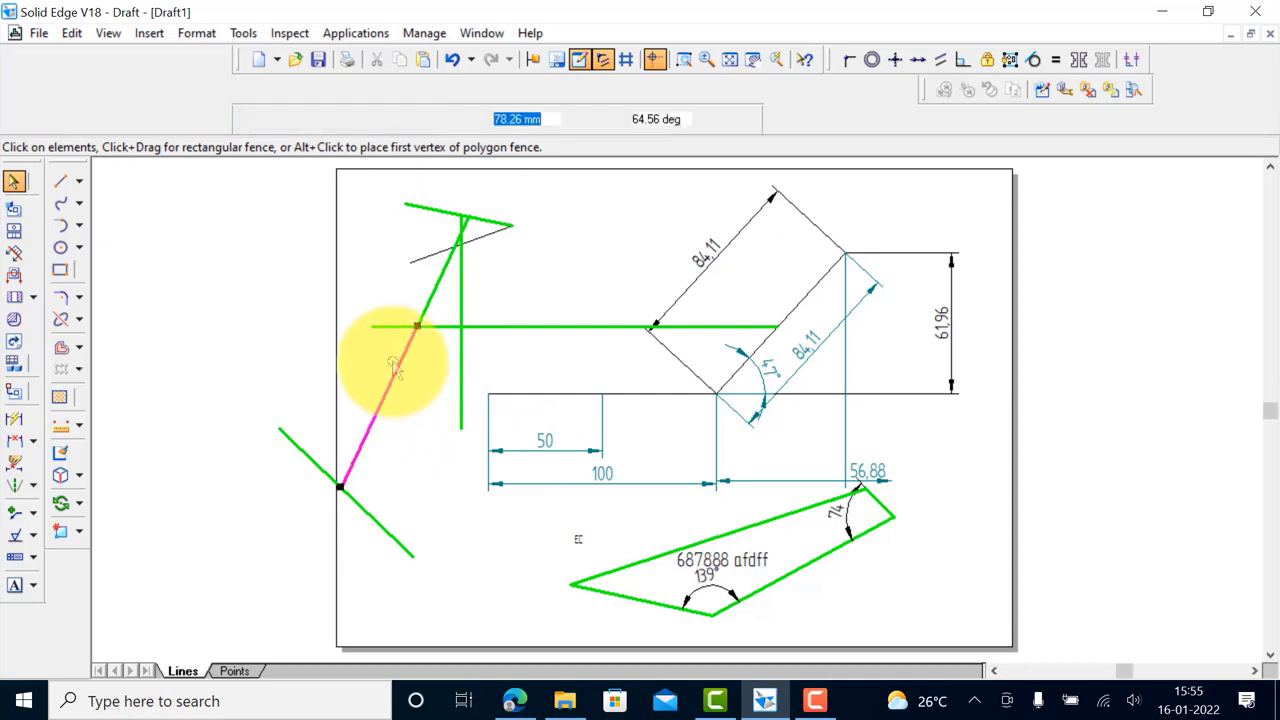
pyautogui.click(418, 460)
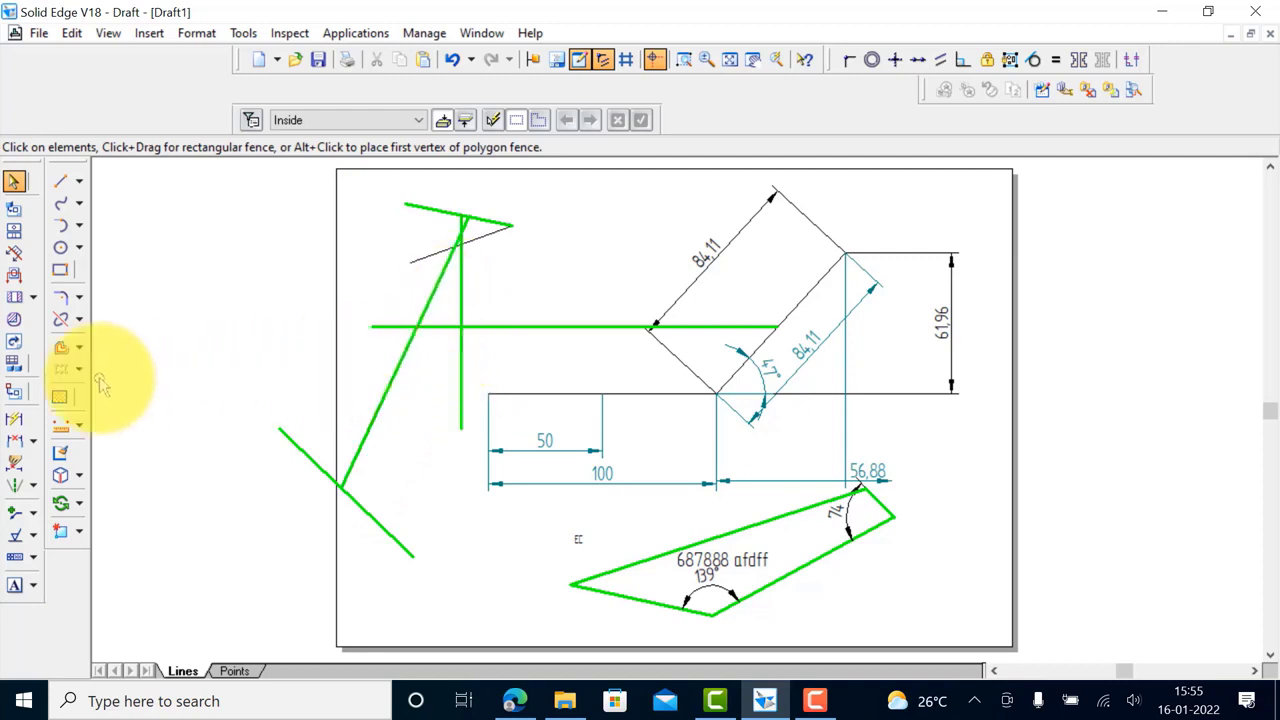
# Split the long horizontal green line with the Split tool, and select one of its pieces to check the split
pyautogui.click(60, 320)
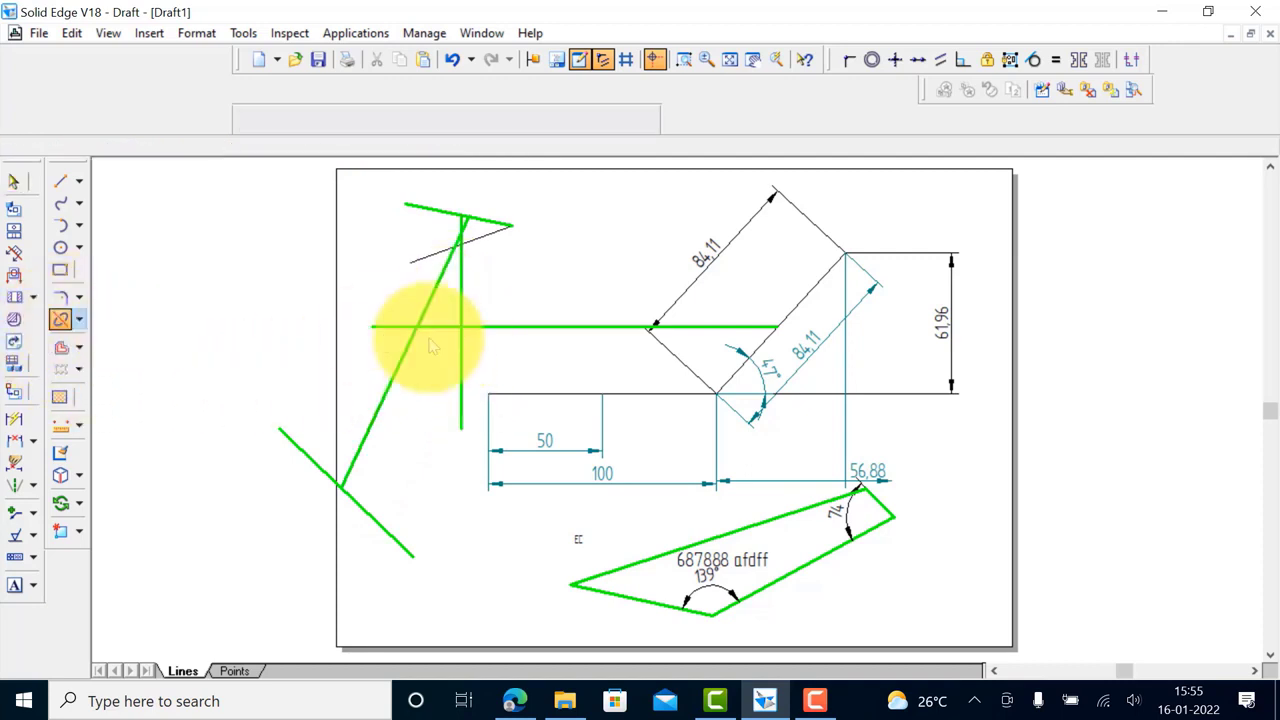
pyautogui.click(531, 324)
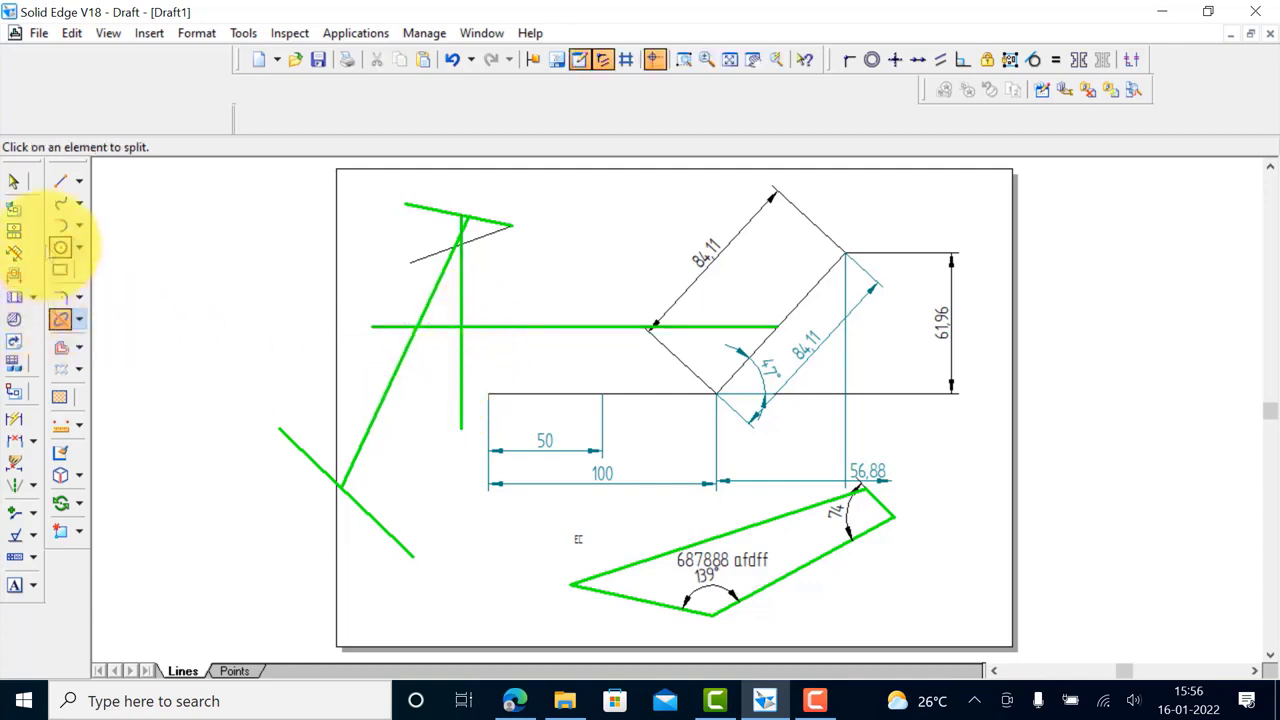
pyautogui.click(14, 181)
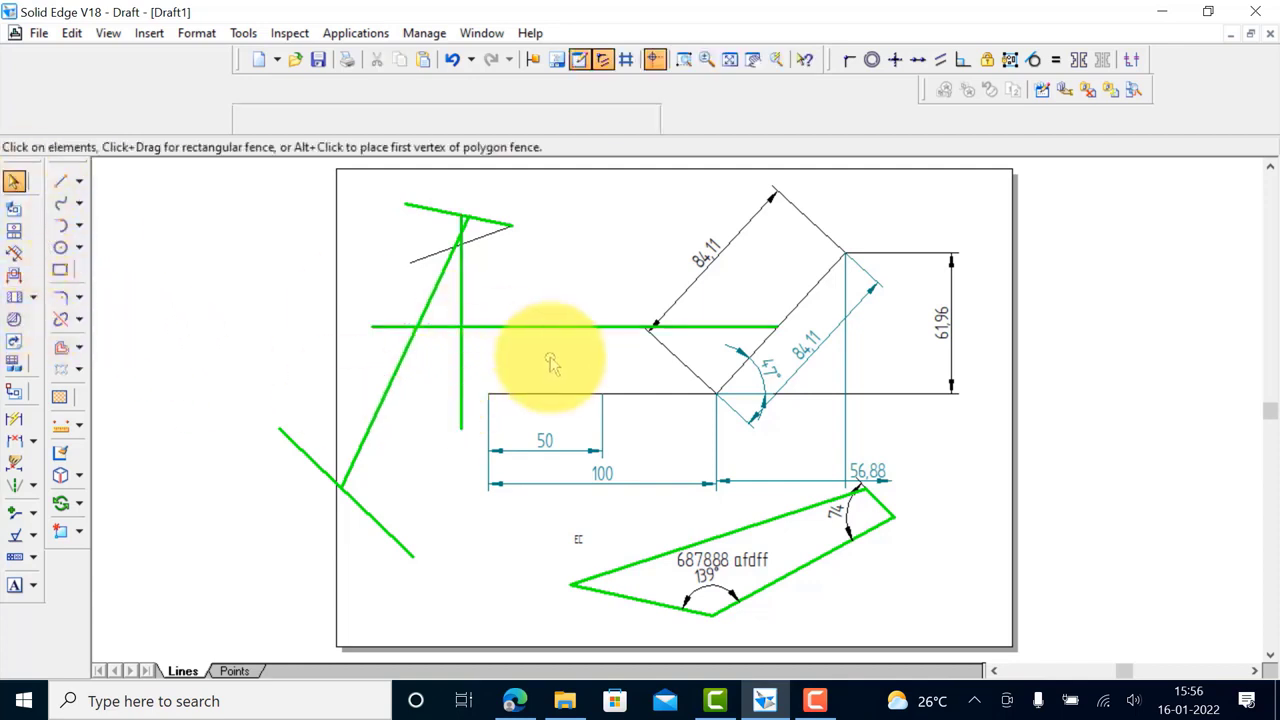
pyautogui.click(440, 335)
pyautogui.click(414, 450)
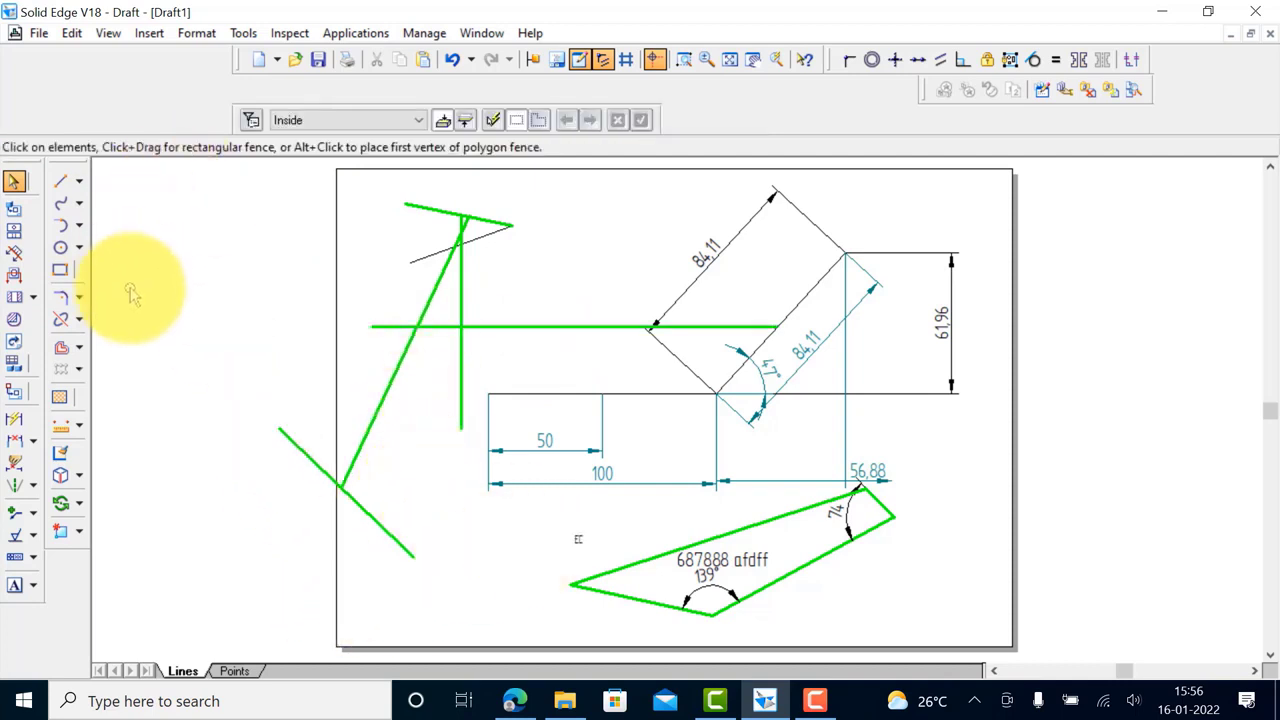
pyautogui.click(81, 322)
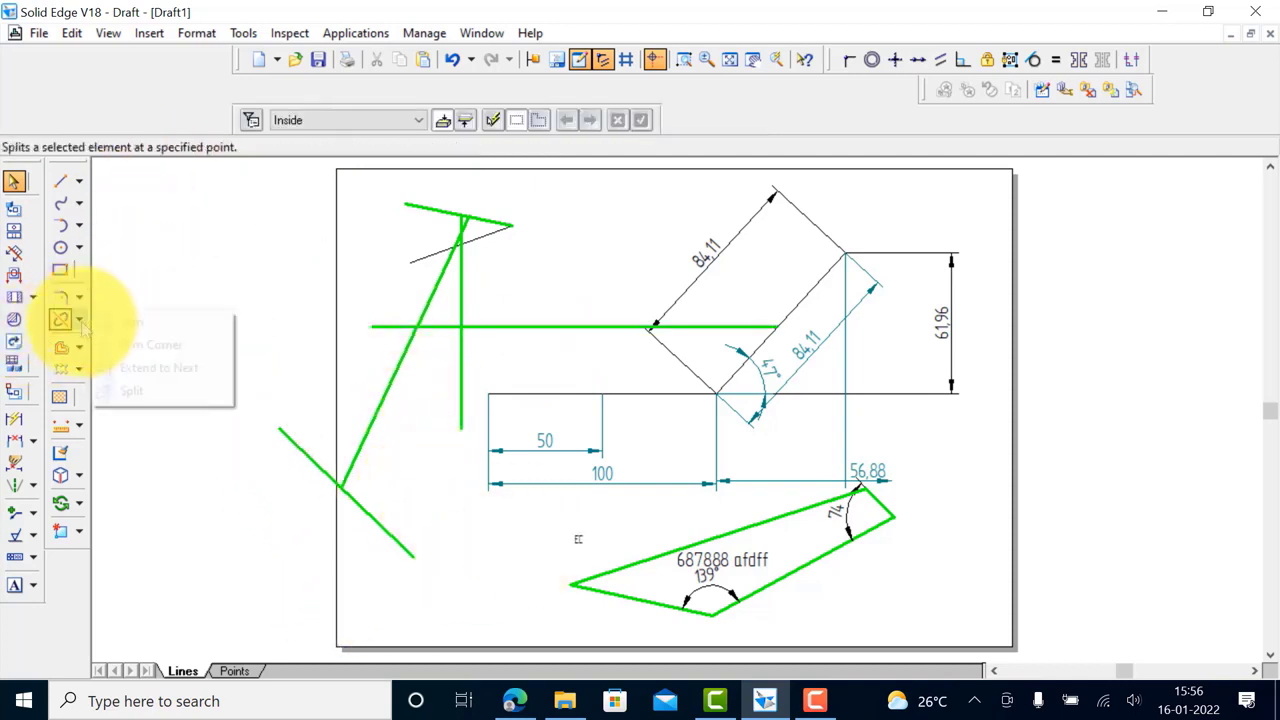
pyautogui.click(71, 324)
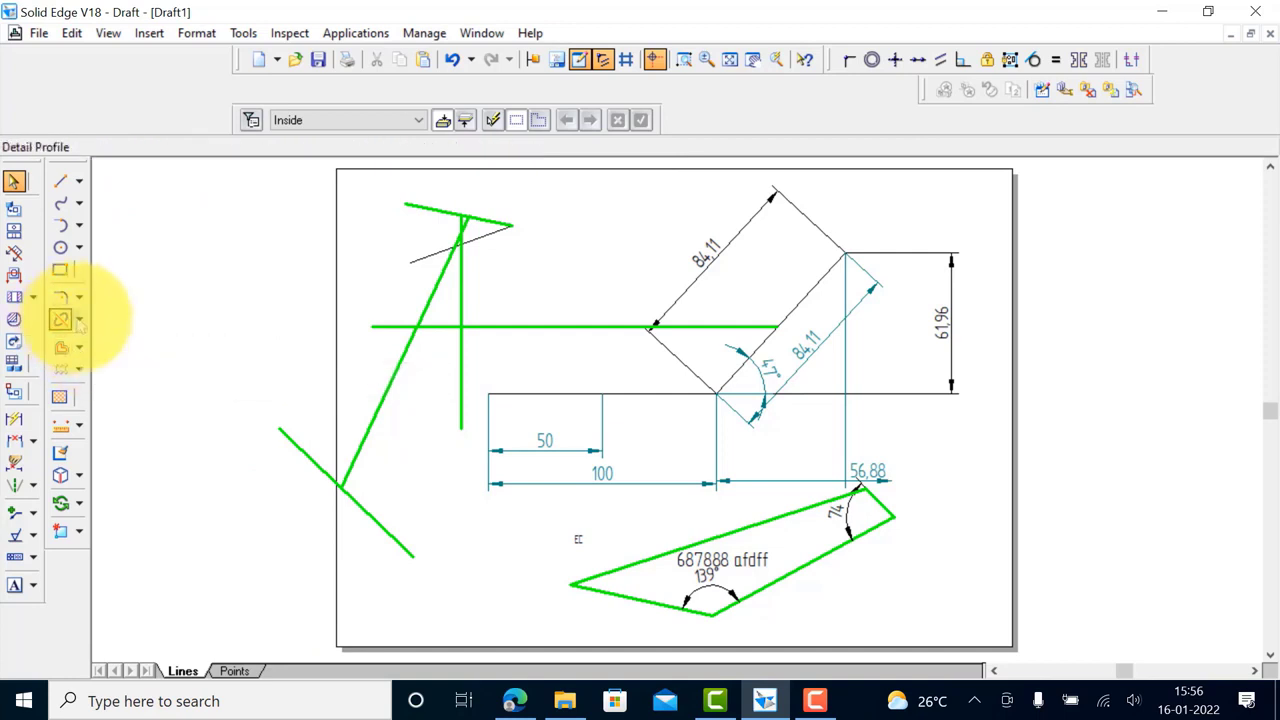
pyautogui.click(81, 323)
pyautogui.click(81, 324)
pyautogui.click(81, 322)
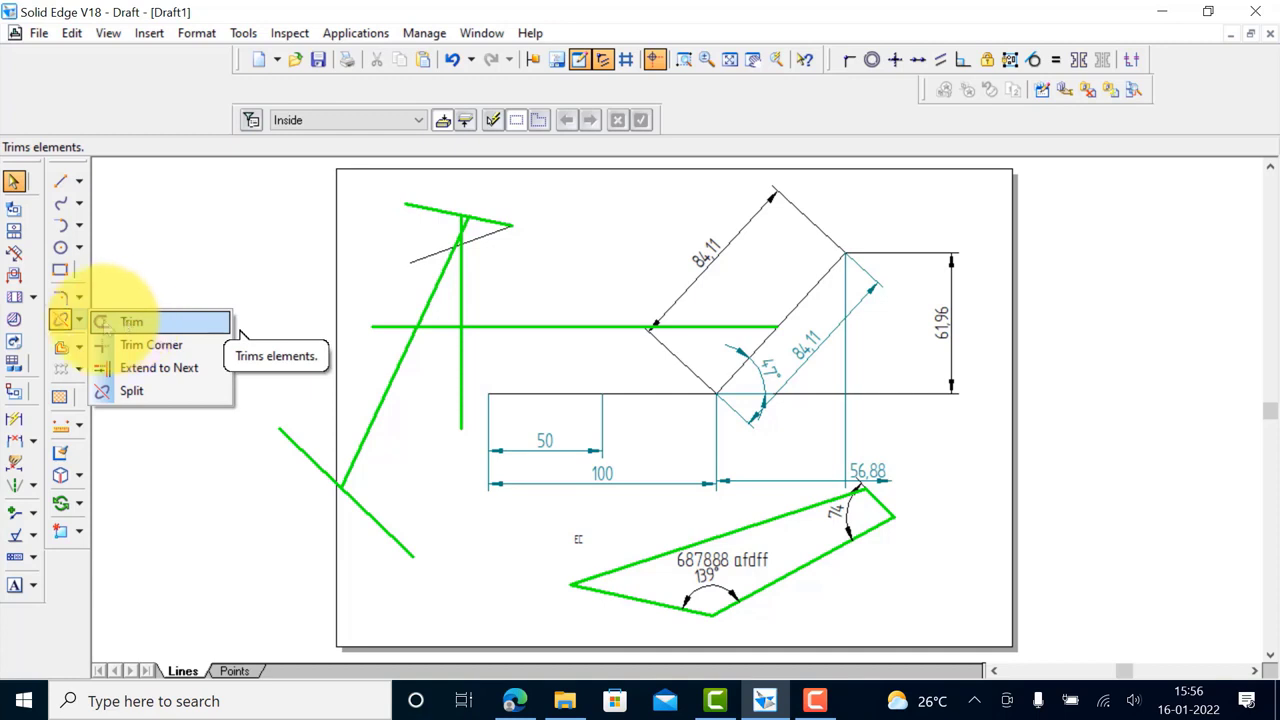
# Fillet the slanted green line's lower end to the short line crossing it, with a radius of about 11.5 mm
pyautogui.click(78, 302)
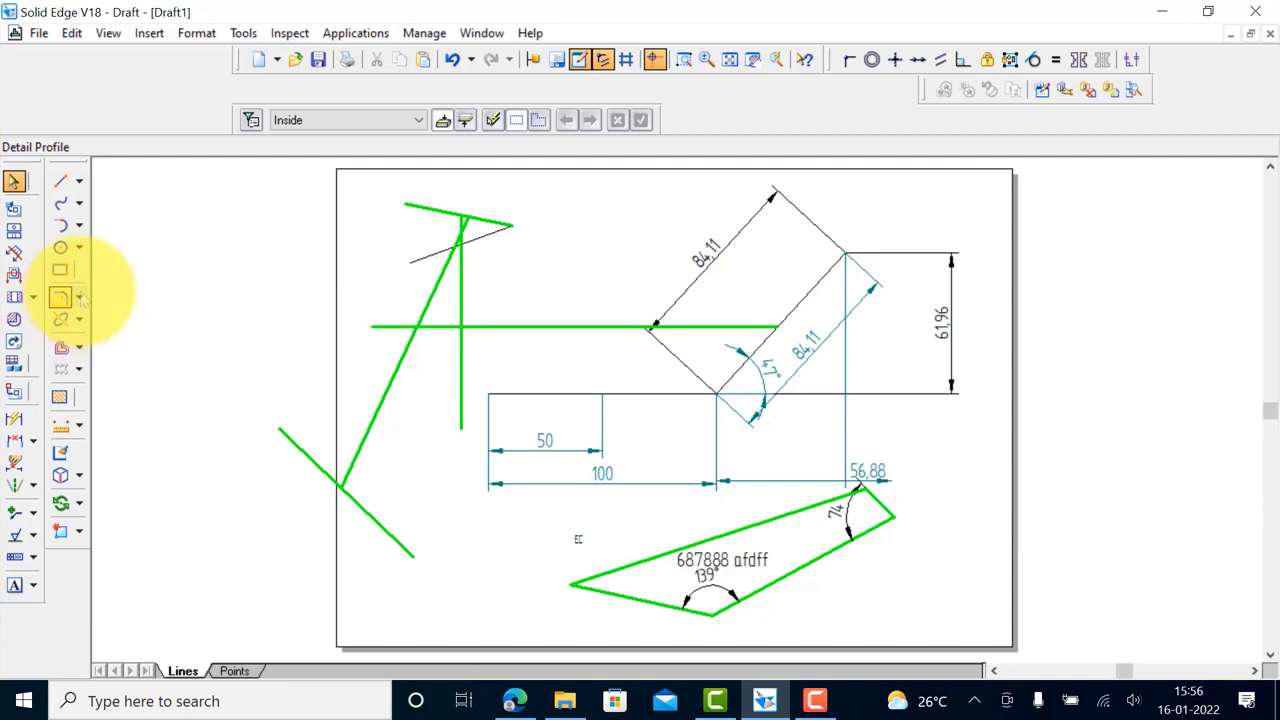
pyautogui.click(80, 297)
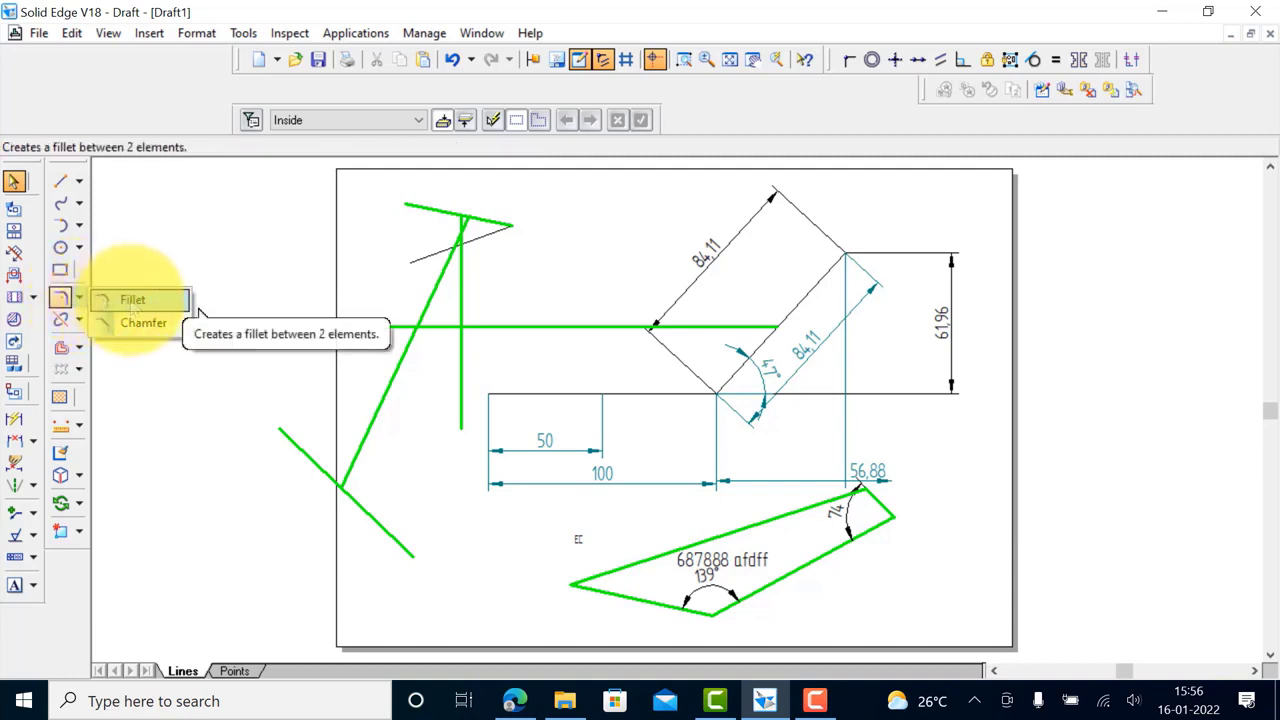
pyautogui.click(132, 300)
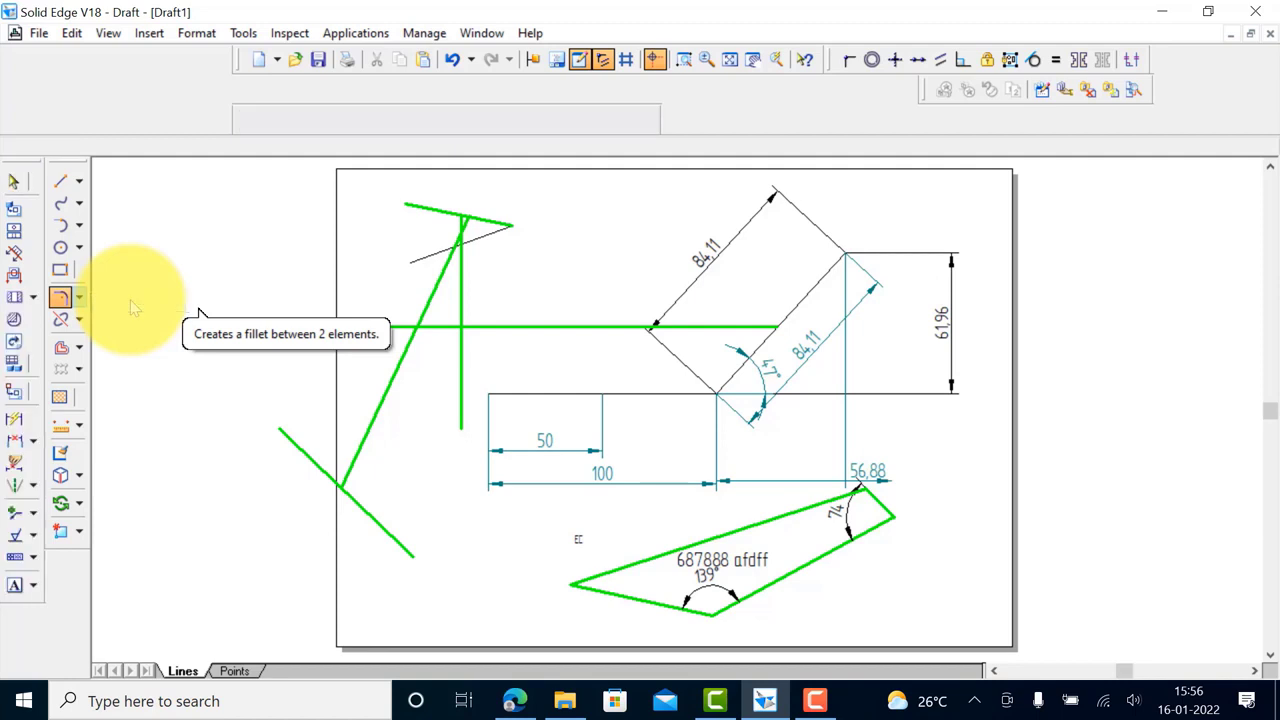
pyautogui.click(336, 466)
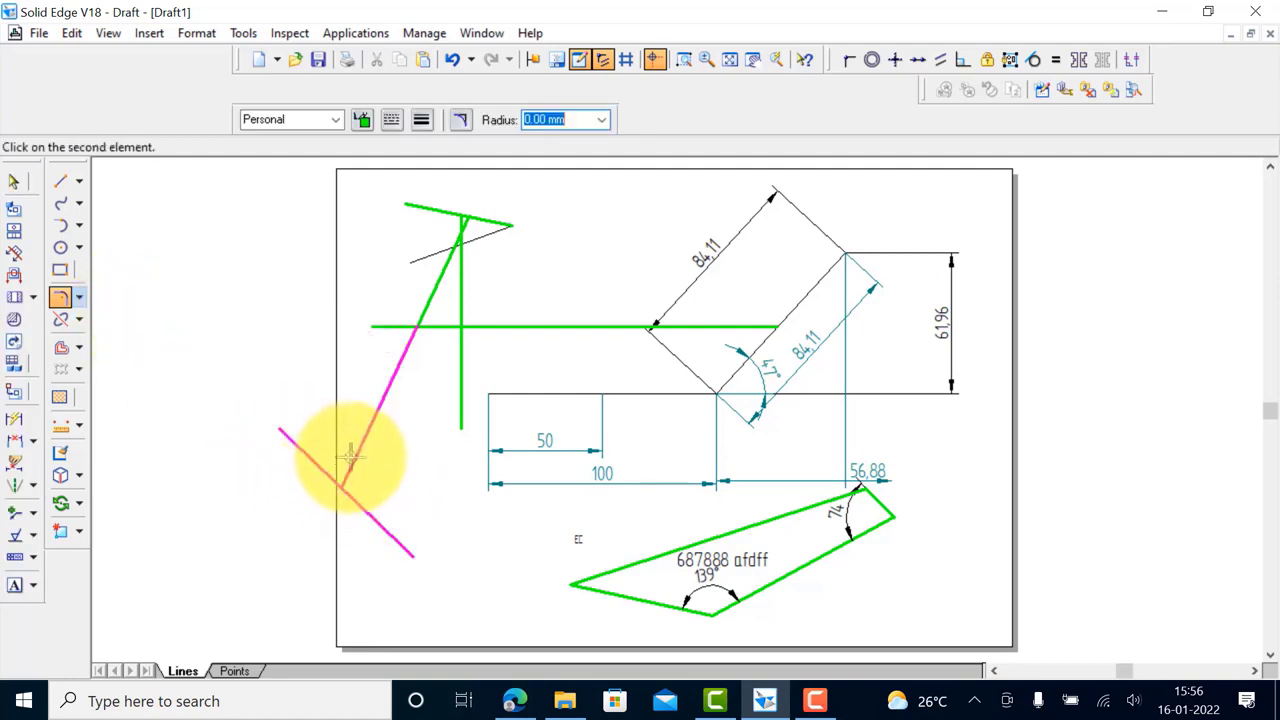
pyautogui.click(350, 455)
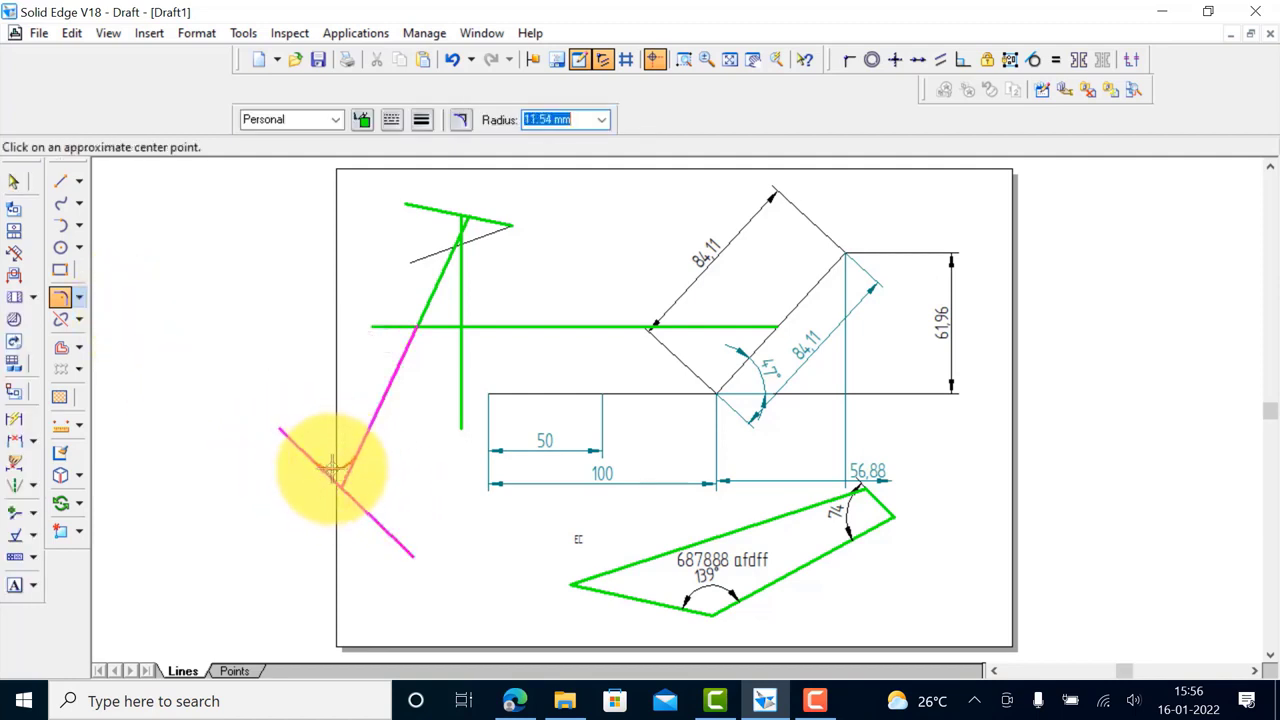
pyautogui.click(332, 467)
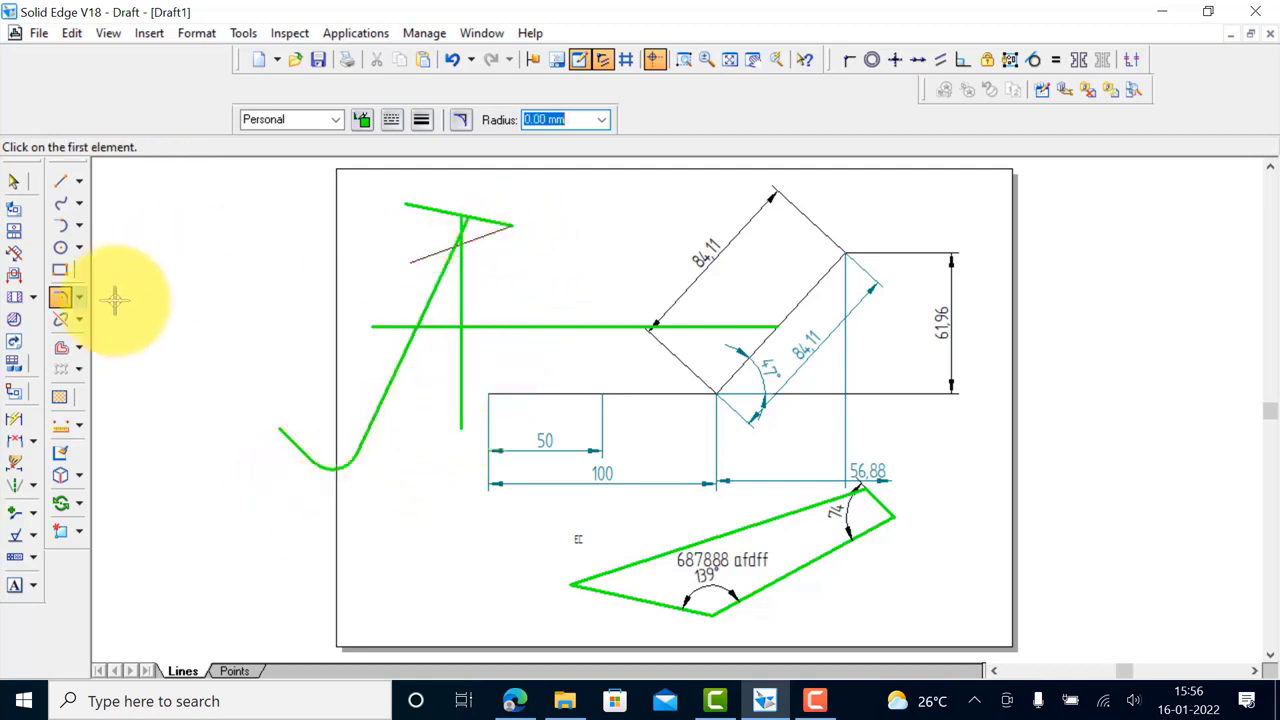
# Fillet the vertical green line with the thin slanted line crossing its upper end, with a radius of about 16 mm
pyautogui.click(60, 298)
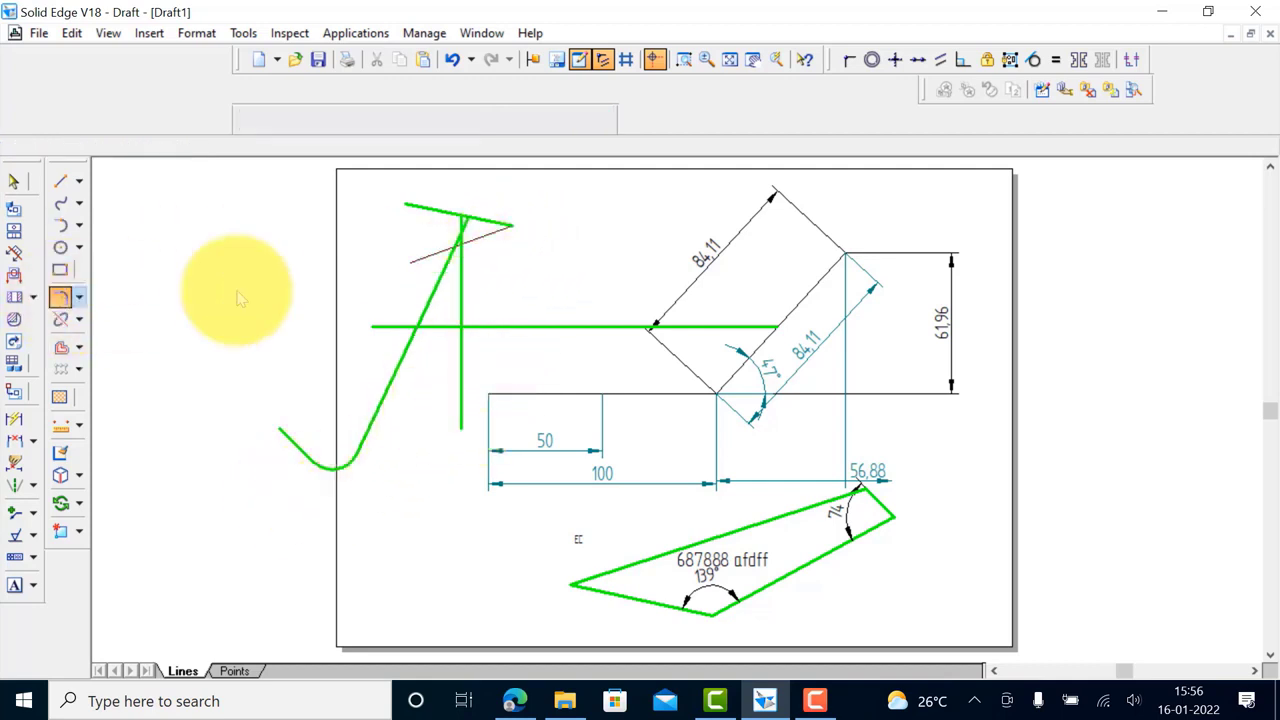
pyautogui.click(461, 262)
pyautogui.click(476, 241)
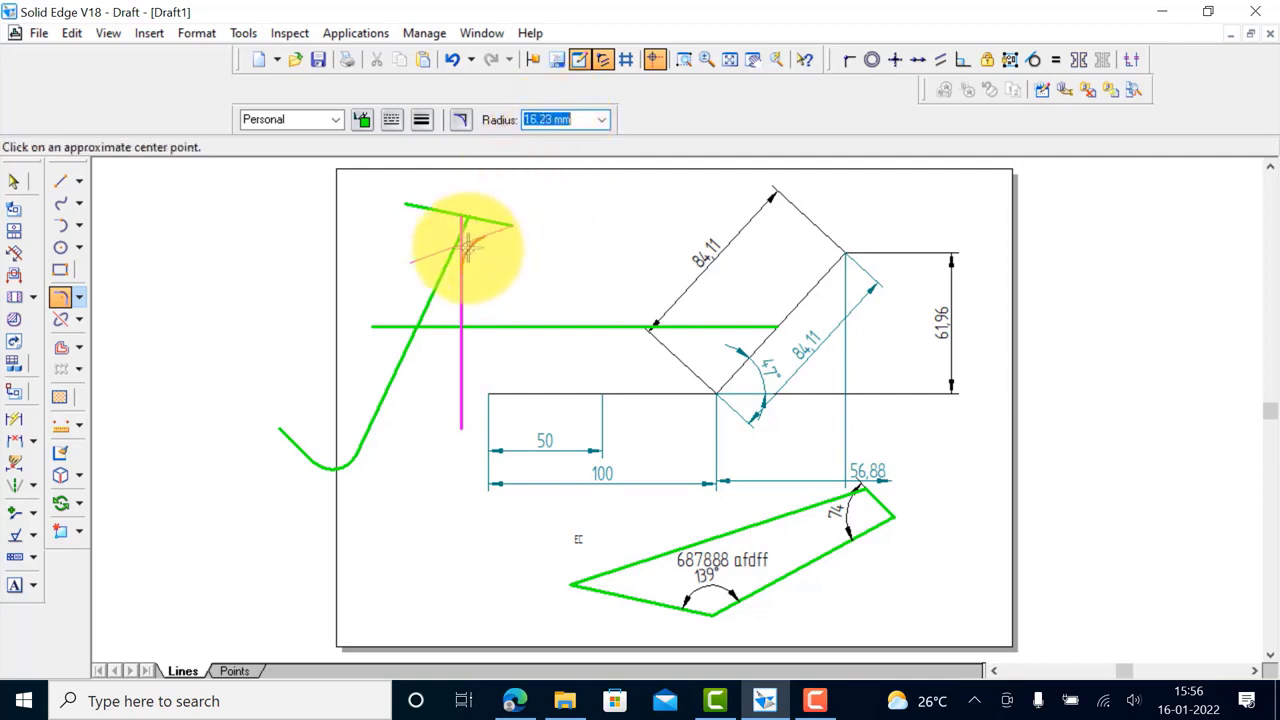
pyautogui.click(468, 248)
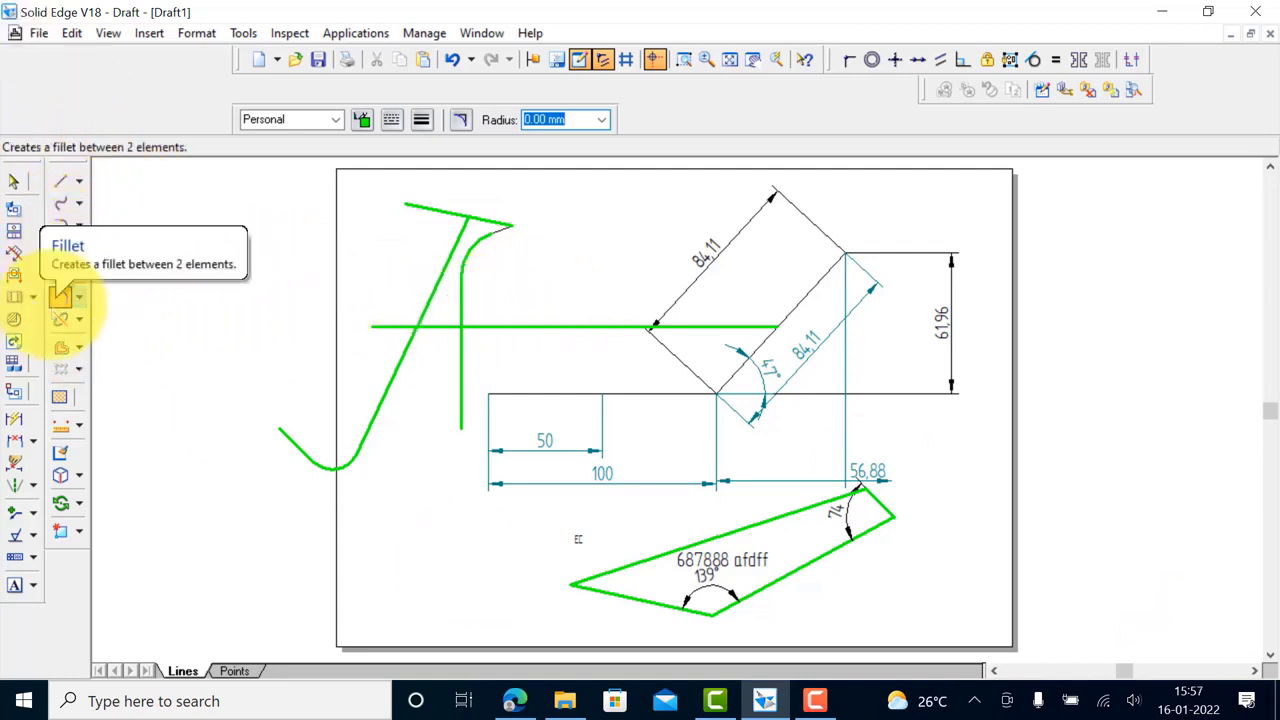
pyautogui.click(429, 312)
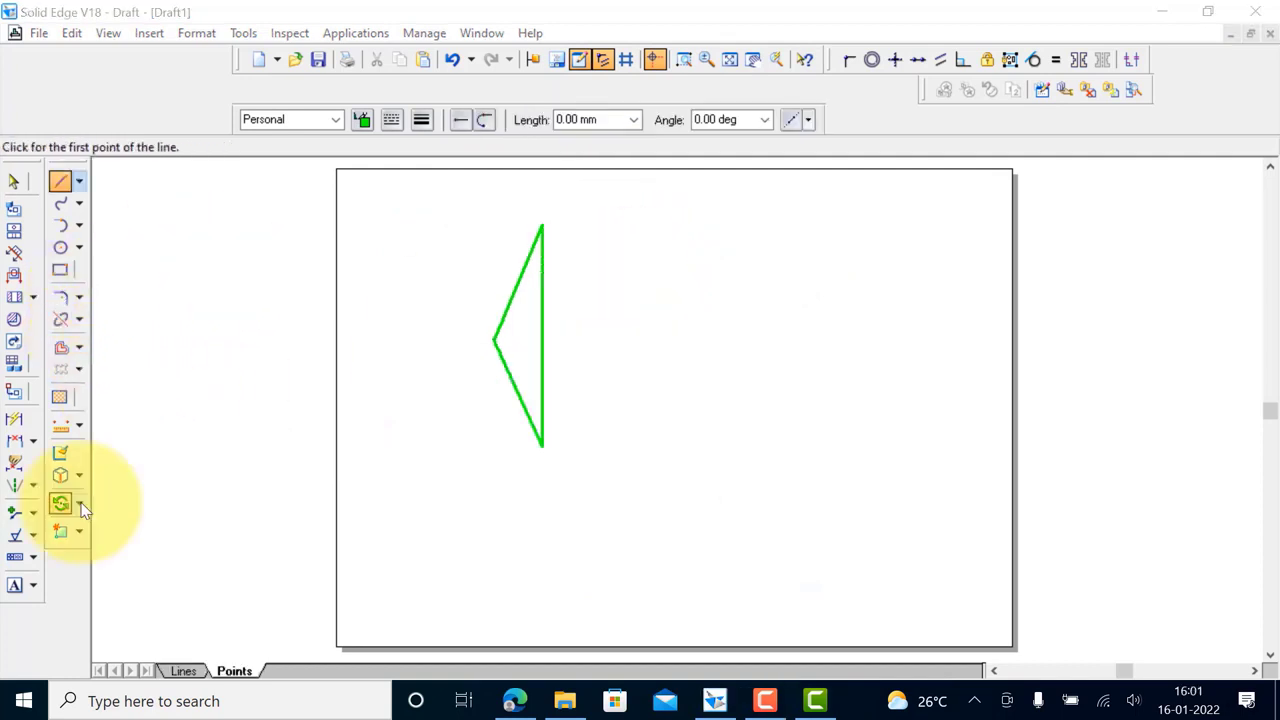
pyautogui.click(82, 508)
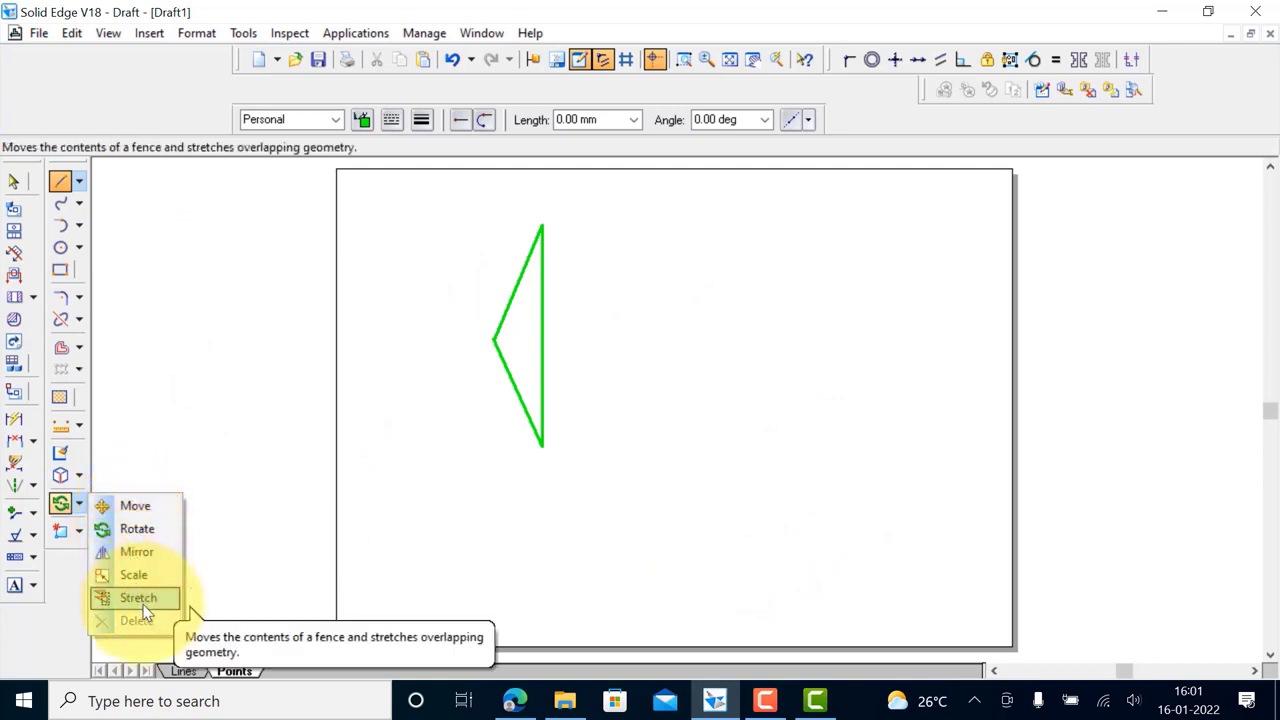
pyautogui.click(134, 504)
pyautogui.moveTo(455, 196); pyautogui.dragTo(611, 511)
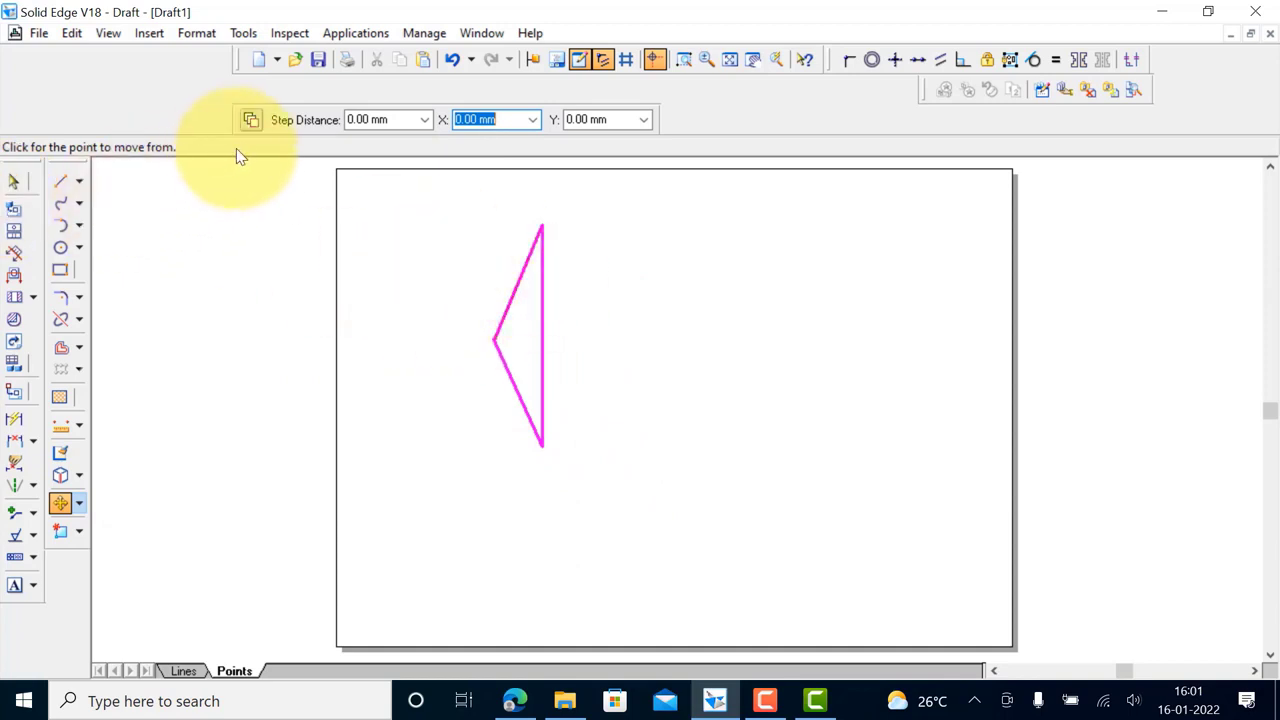
pyautogui.click(14, 181)
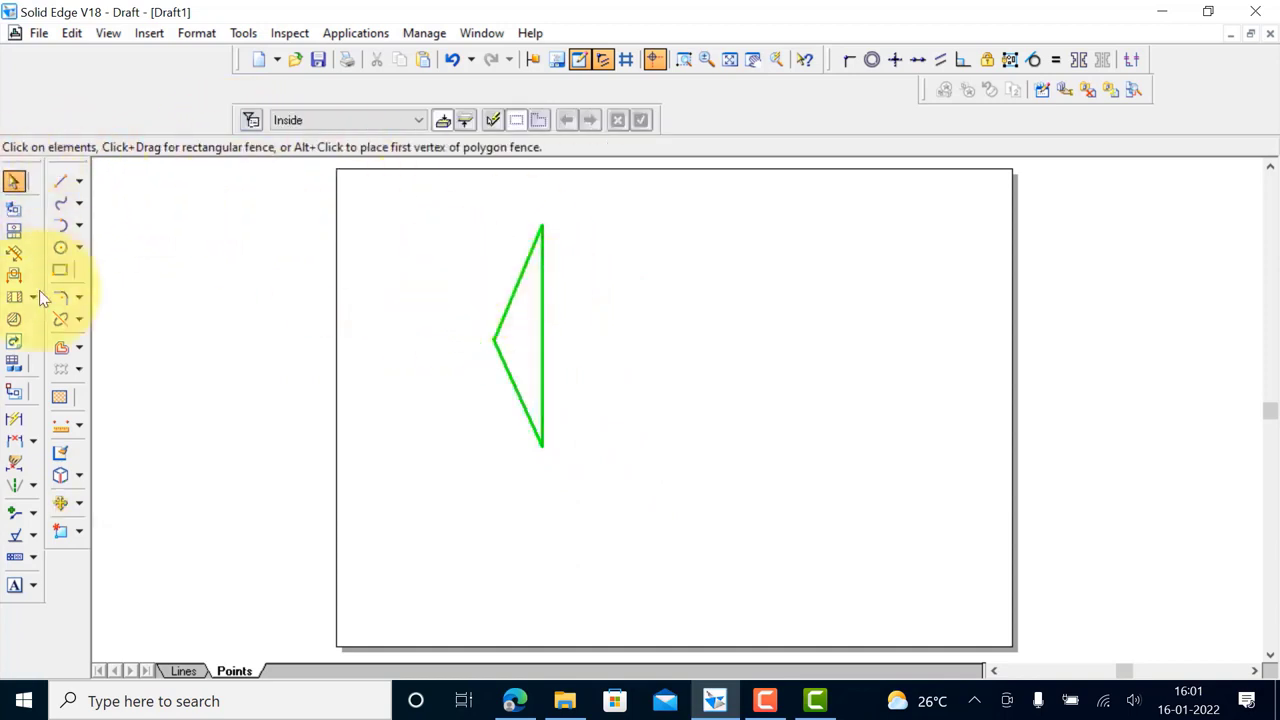
# Move the whole green triangle horizontally into the right half of the Points sheet, with the copy option off
pyautogui.click(60, 503)
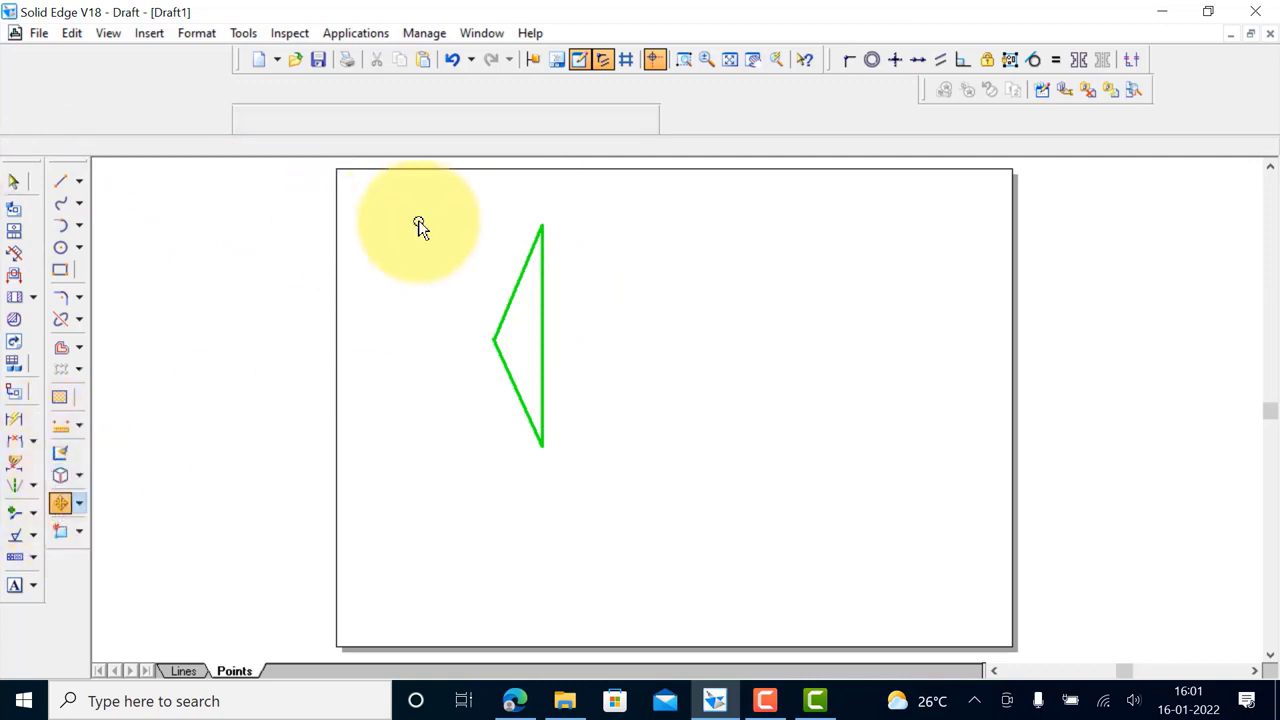
pyautogui.moveTo(470, 205); pyautogui.dragTo(606, 490)
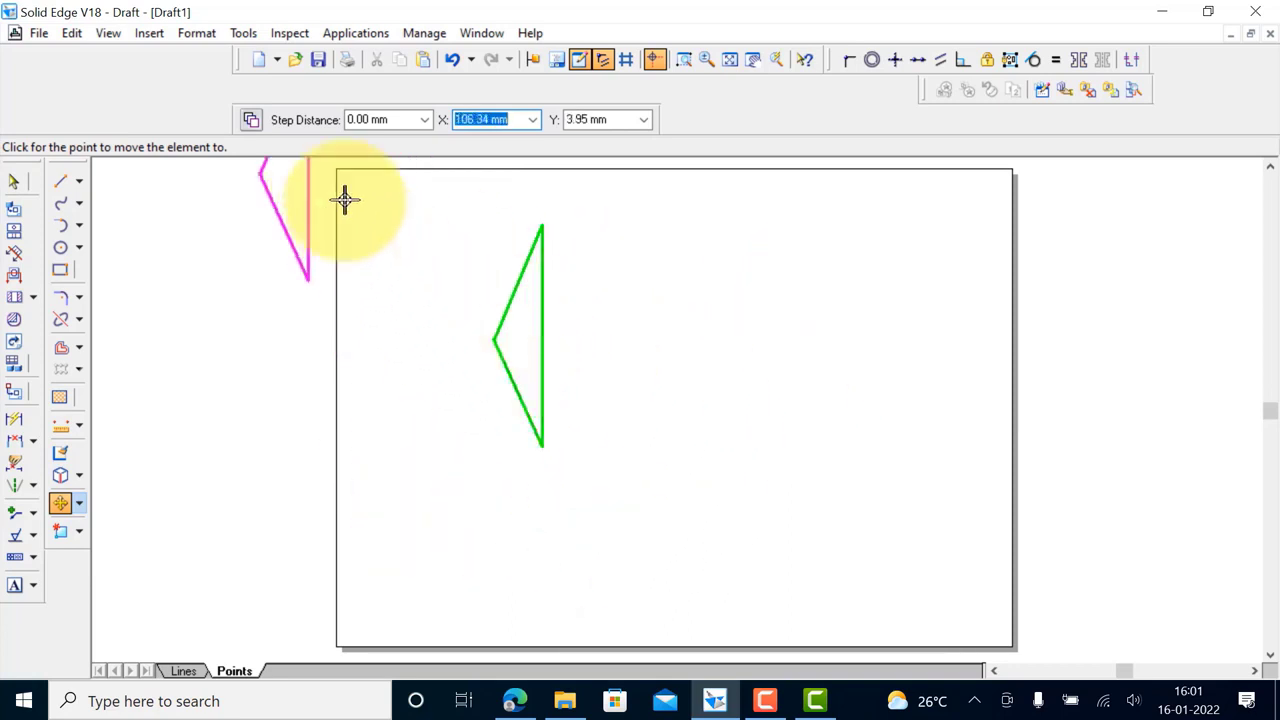
pyautogui.click(254, 121)
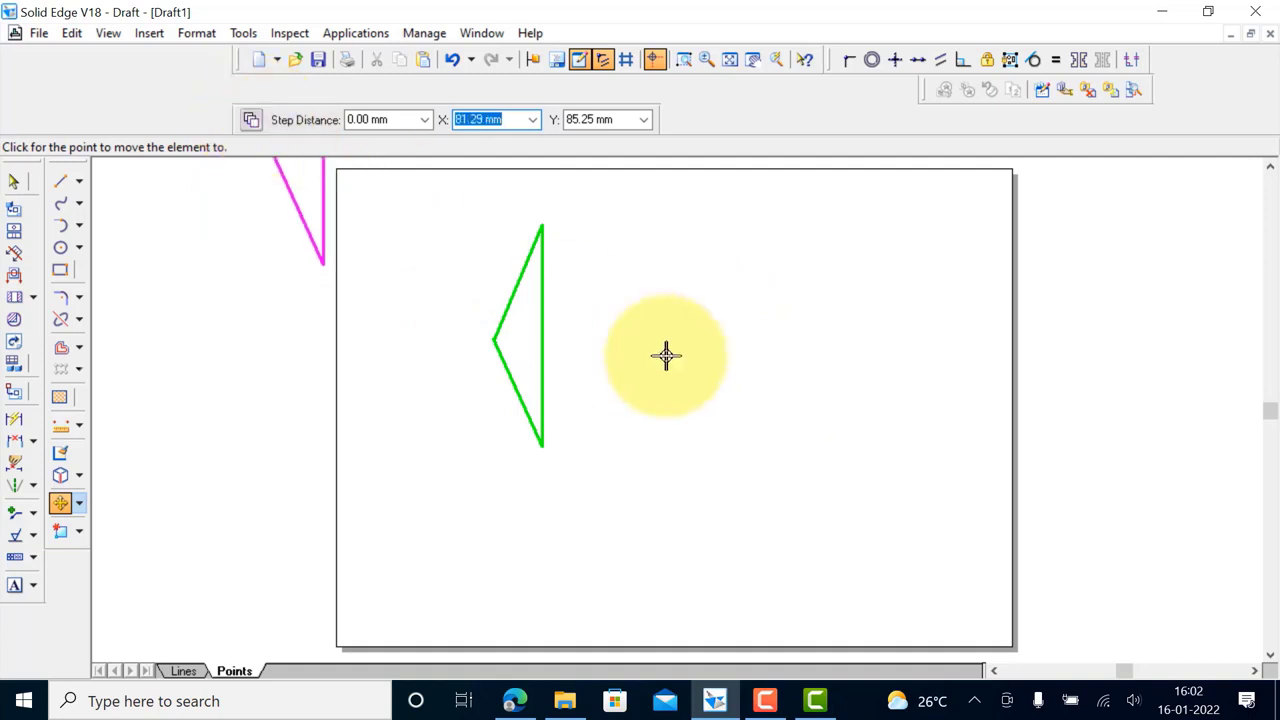
pyautogui.click(797, 360)
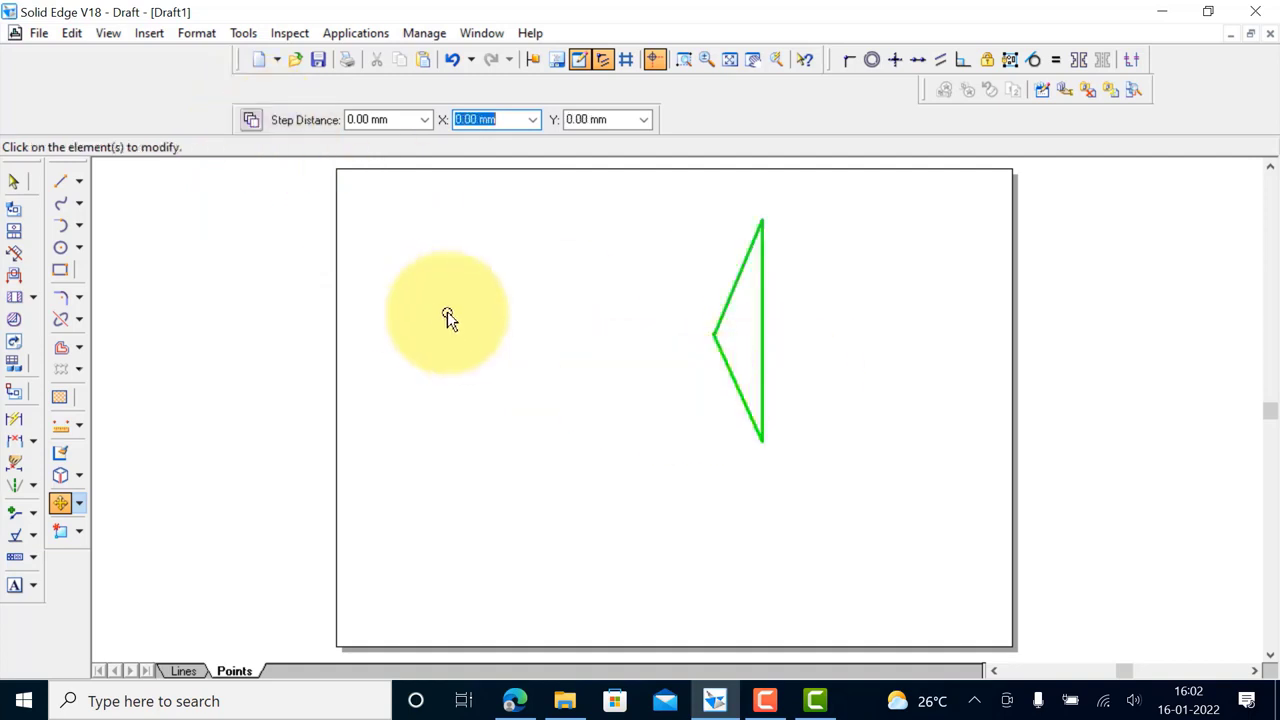
# Place four copies of the triangle in a row to its left with Move - Copy, and undo them
pyautogui.click(60, 503)
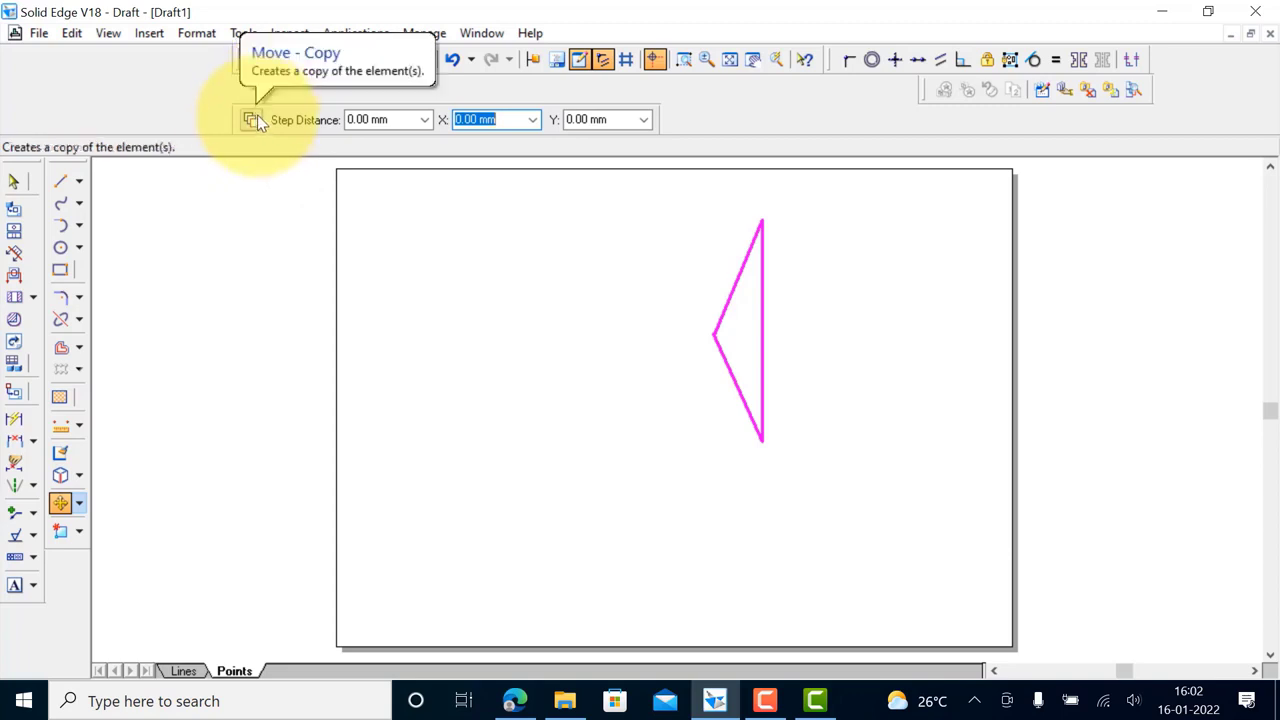
pyautogui.click(252, 119)
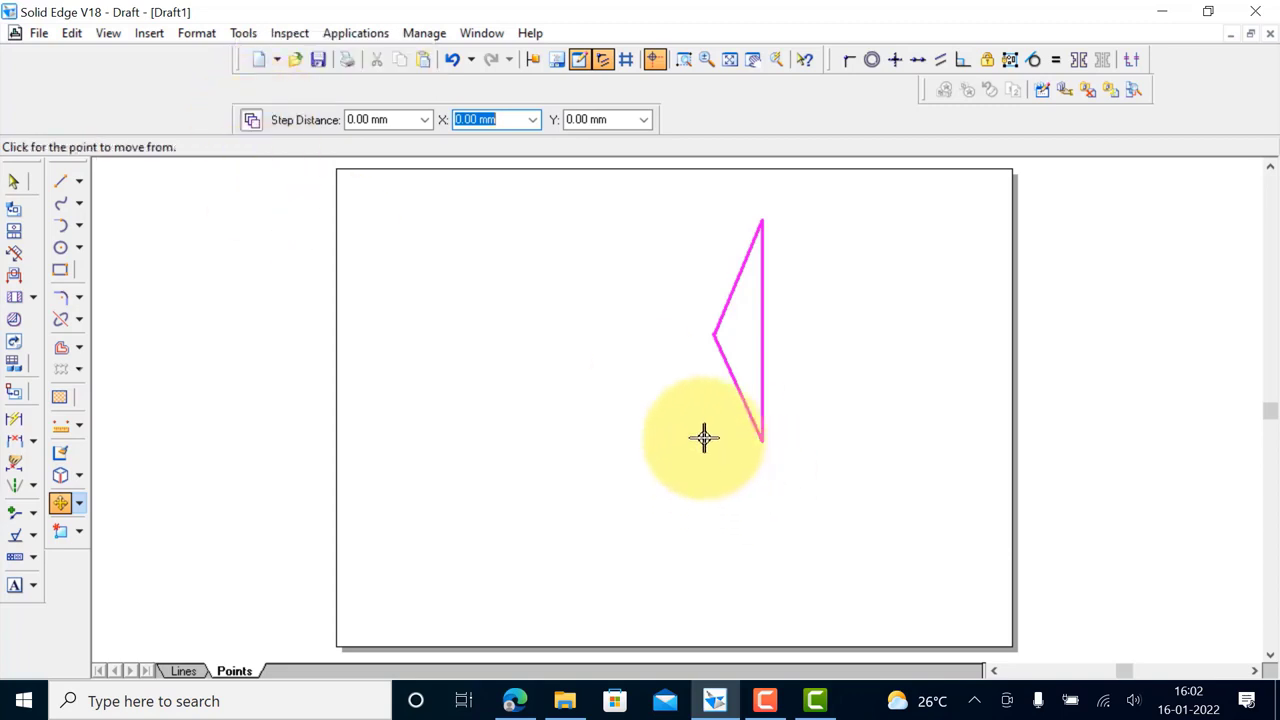
pyautogui.click(700, 390)
pyautogui.click(617, 402)
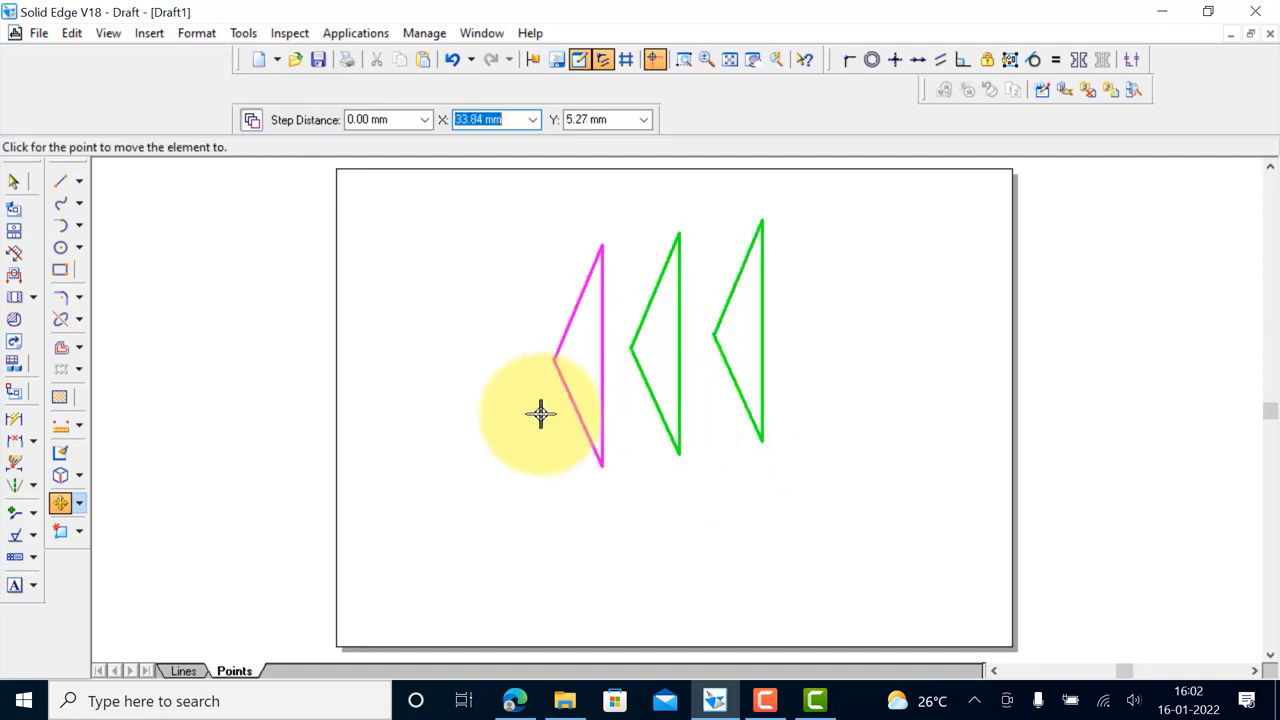
pyautogui.click(540, 412)
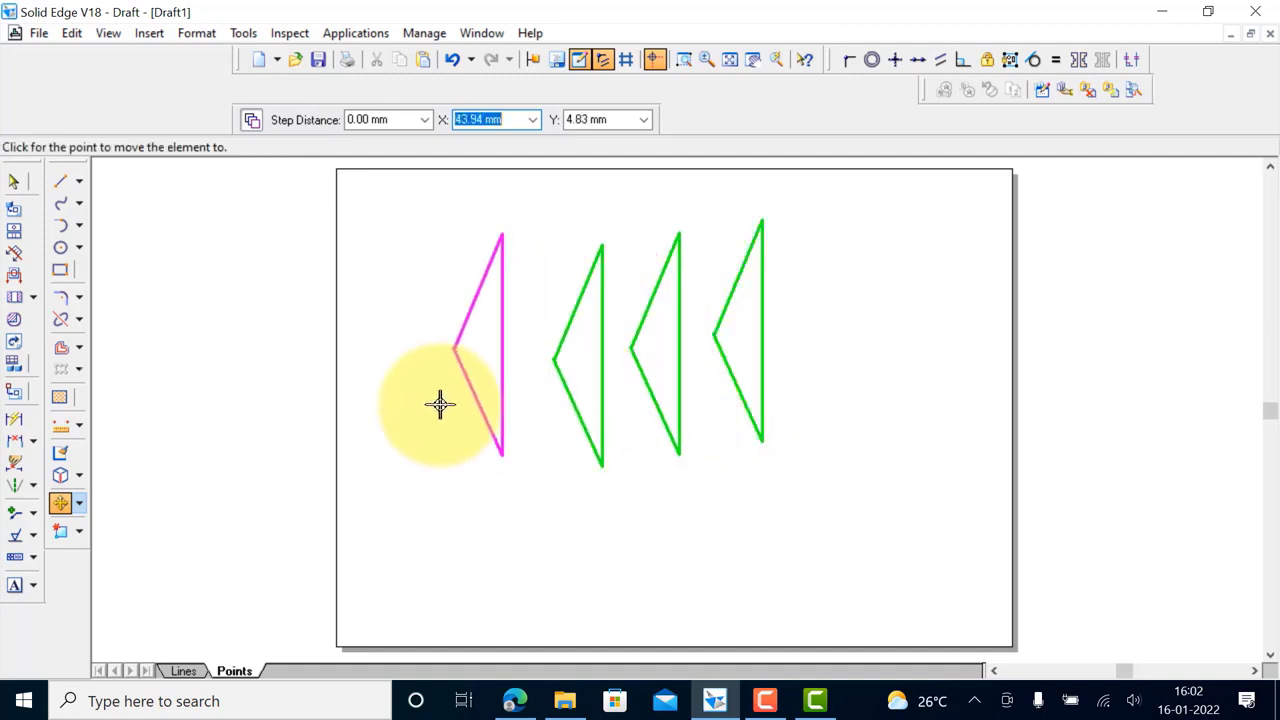
pyautogui.click(440, 404)
pyautogui.click(366, 397)
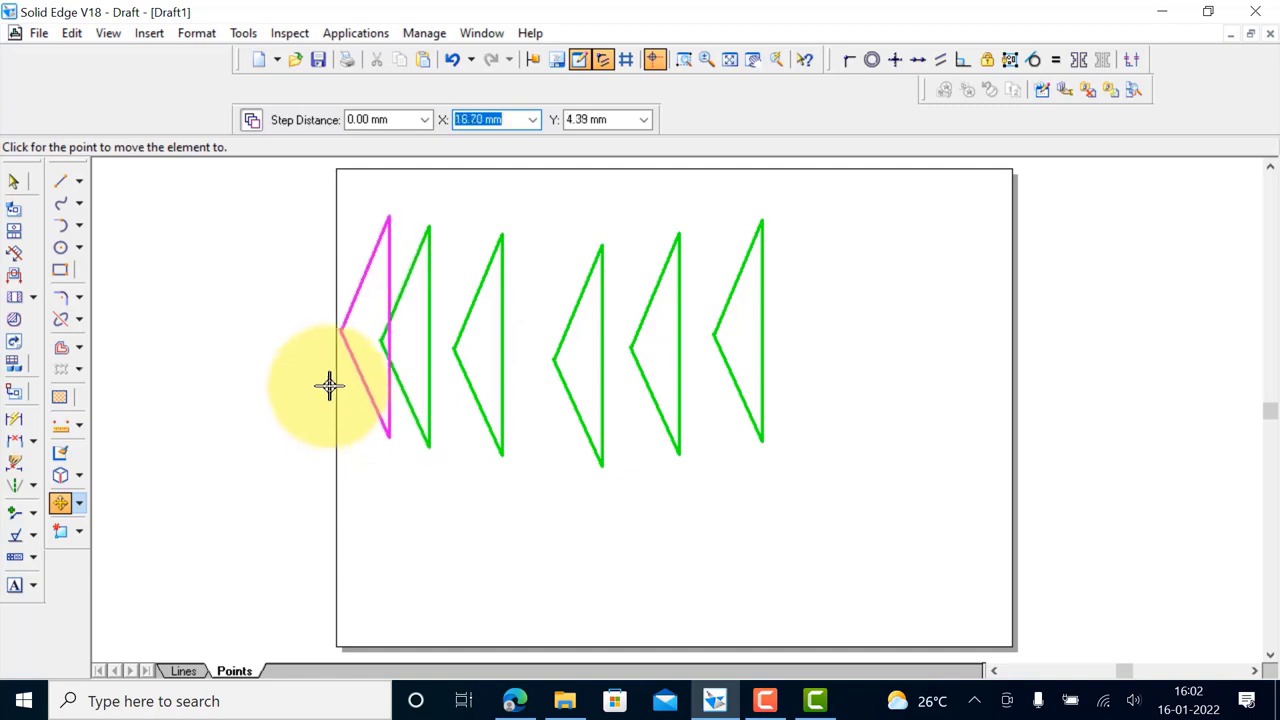
pyautogui.rightClick(289, 389)
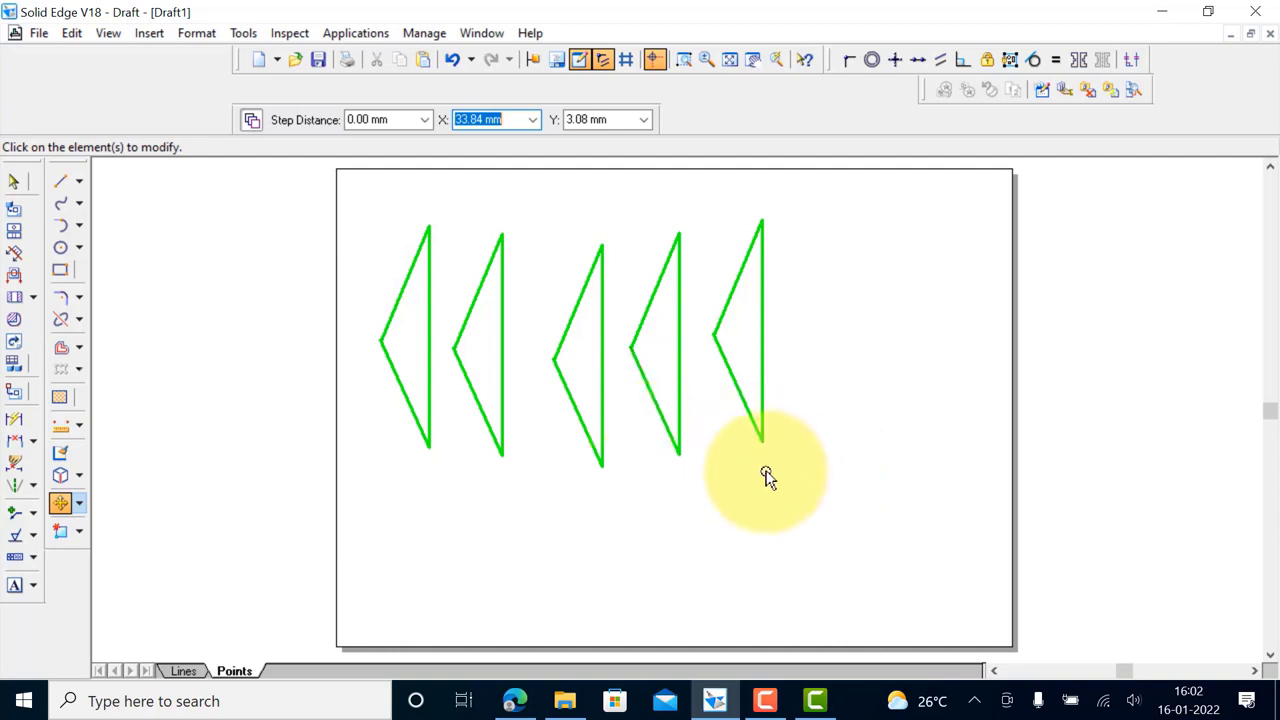
pyautogui.hotkey('ctrl', 'z')
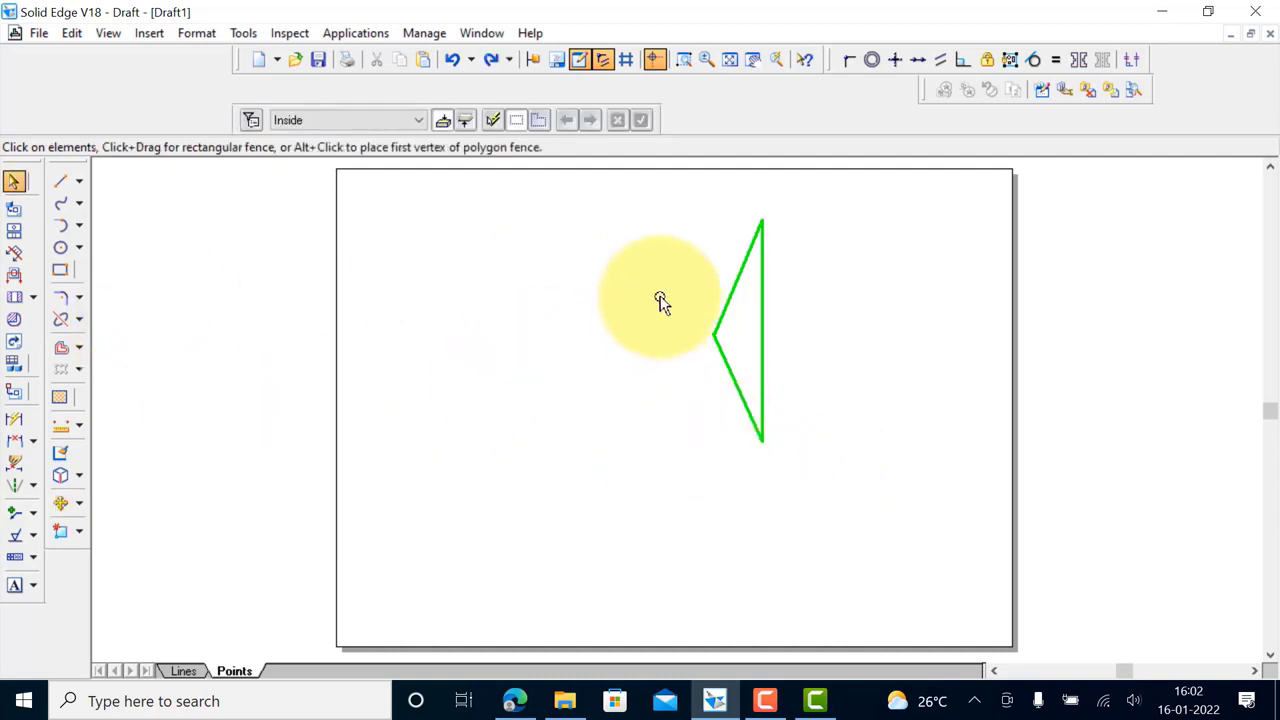
# Select the remaining triangle and place a copy of it about 49 mm to the right and 4 mm lower
pyautogui.moveTo(668, 195); pyautogui.dragTo(834, 554)
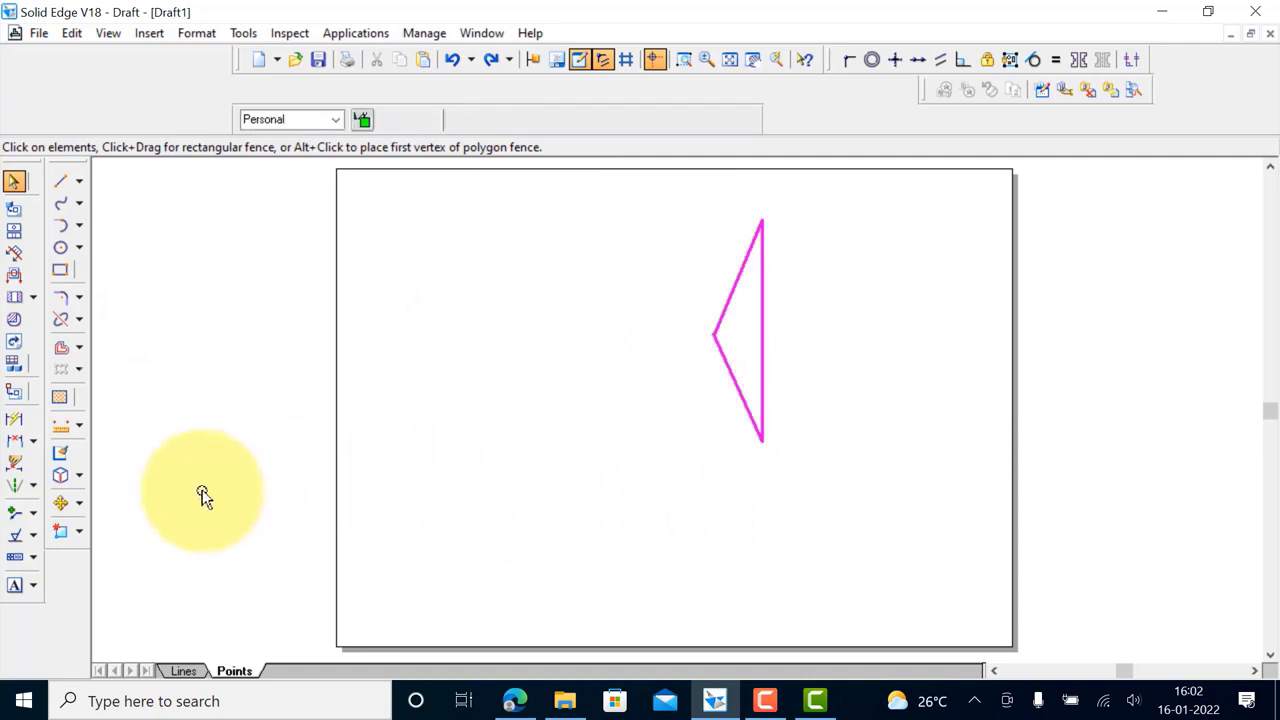
pyautogui.click(60, 503)
pyautogui.click(61, 503)
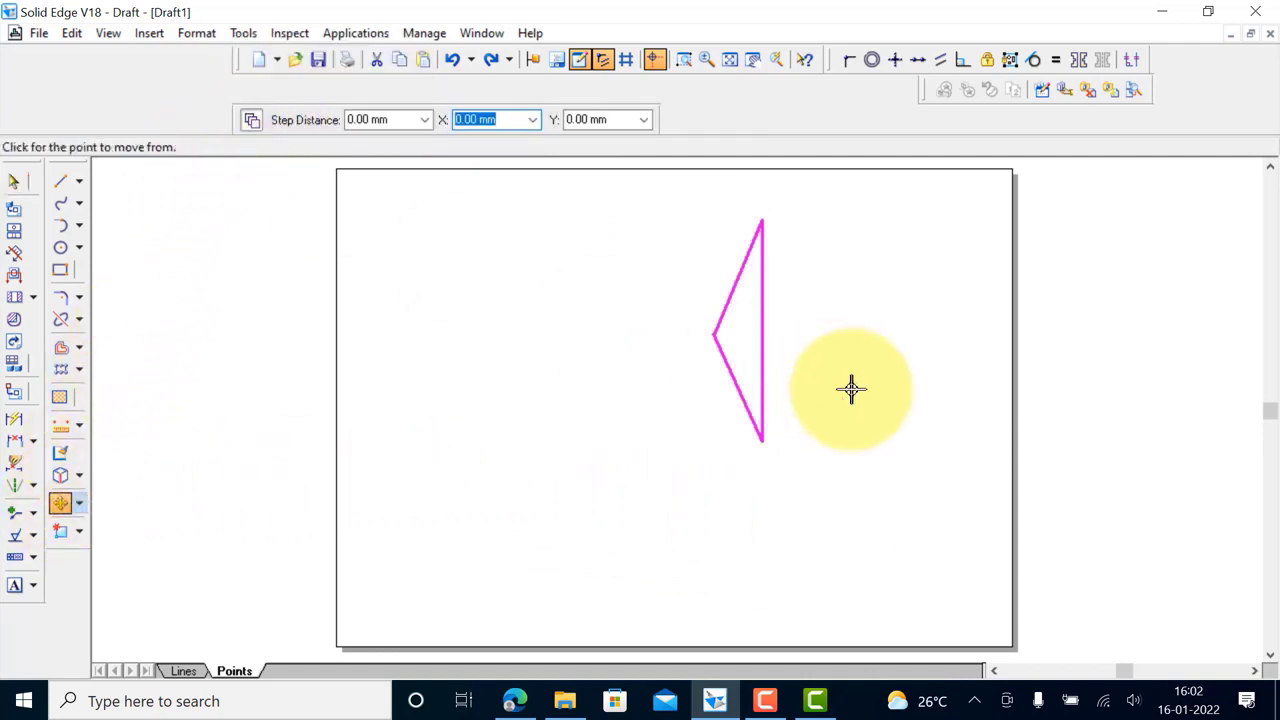
pyautogui.click(835, 357)
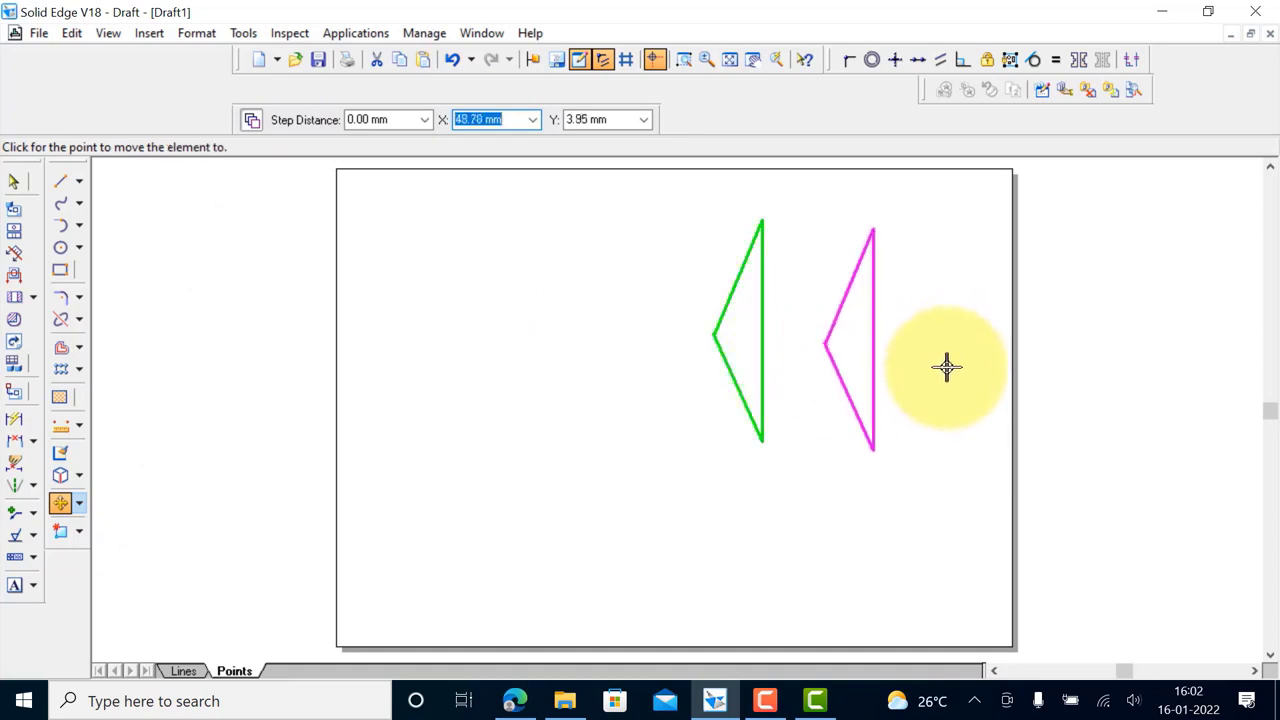
pyautogui.click(947, 367)
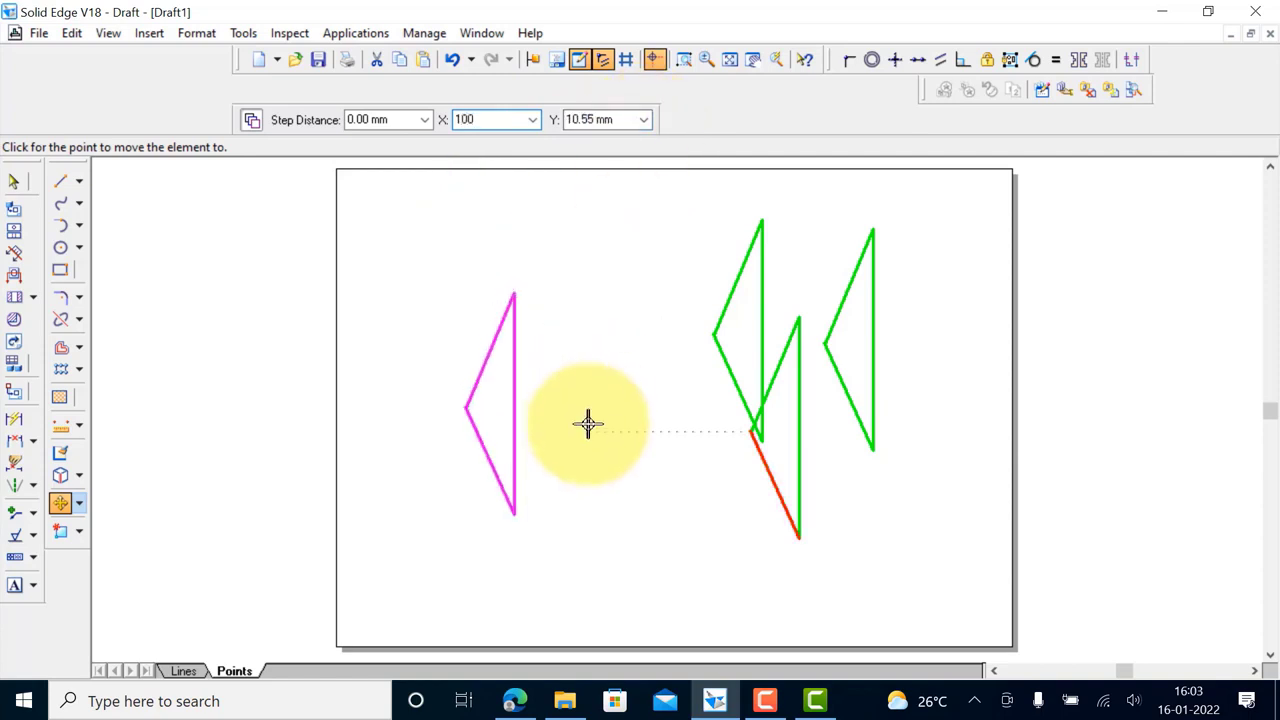
# Place another triangle copy up and to the left of the lowest one, offset X 100 mm and Y 50 mm, and end the copying
pyautogui.press('Return')
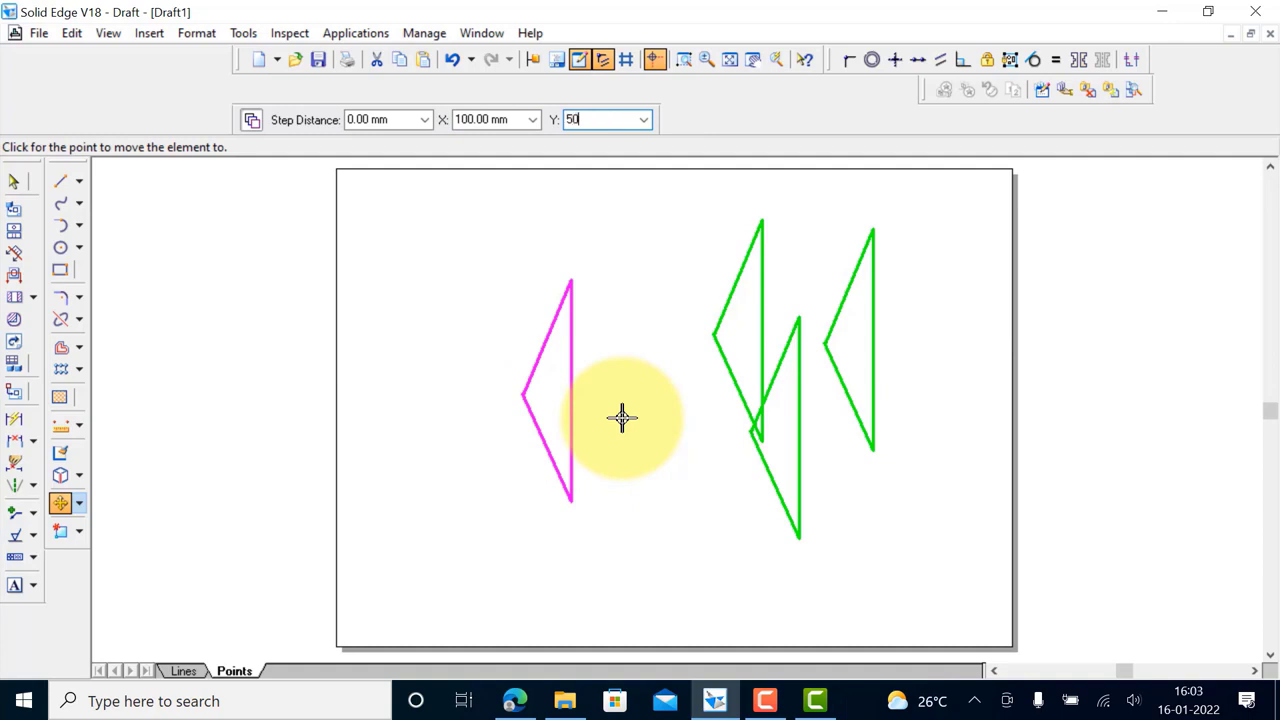
pyautogui.write('50')
pyautogui.press('Return')
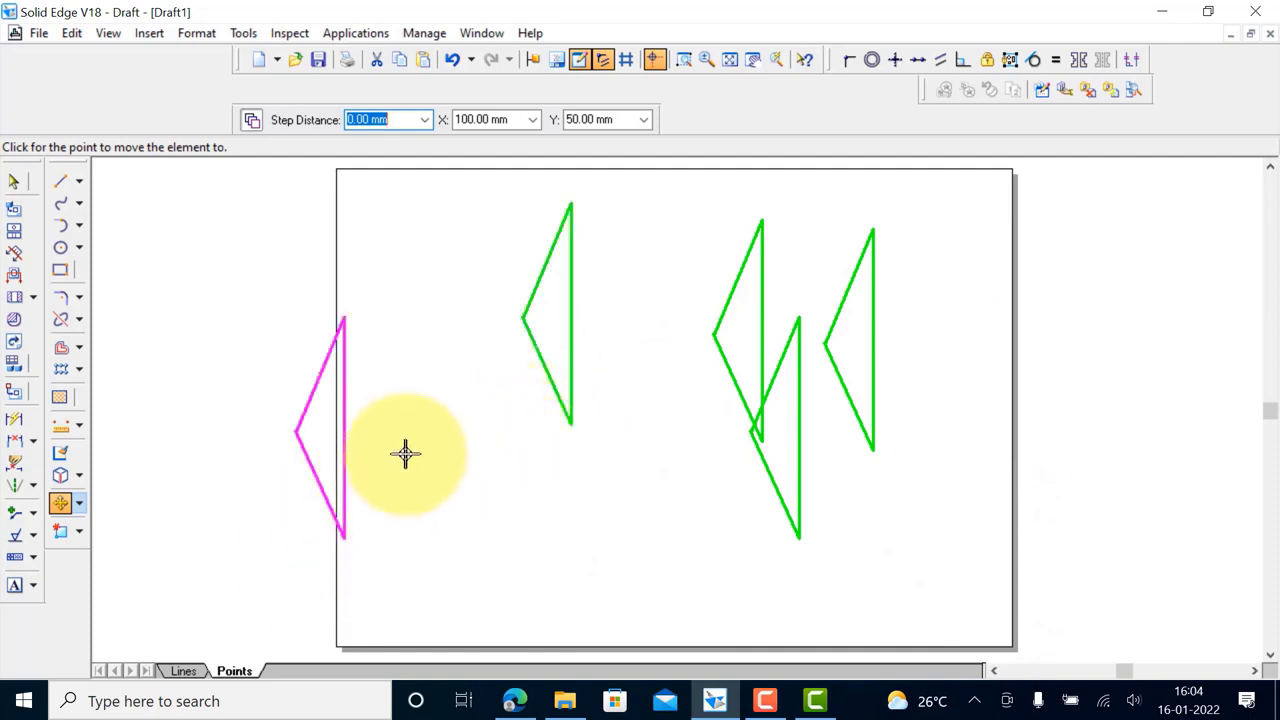
pyautogui.press('Escape')
# Dimension the horizontal distance between the bottom corners of the upper-left triangle and the lowest triangle, placing it below them
pyautogui.click(578, 430)
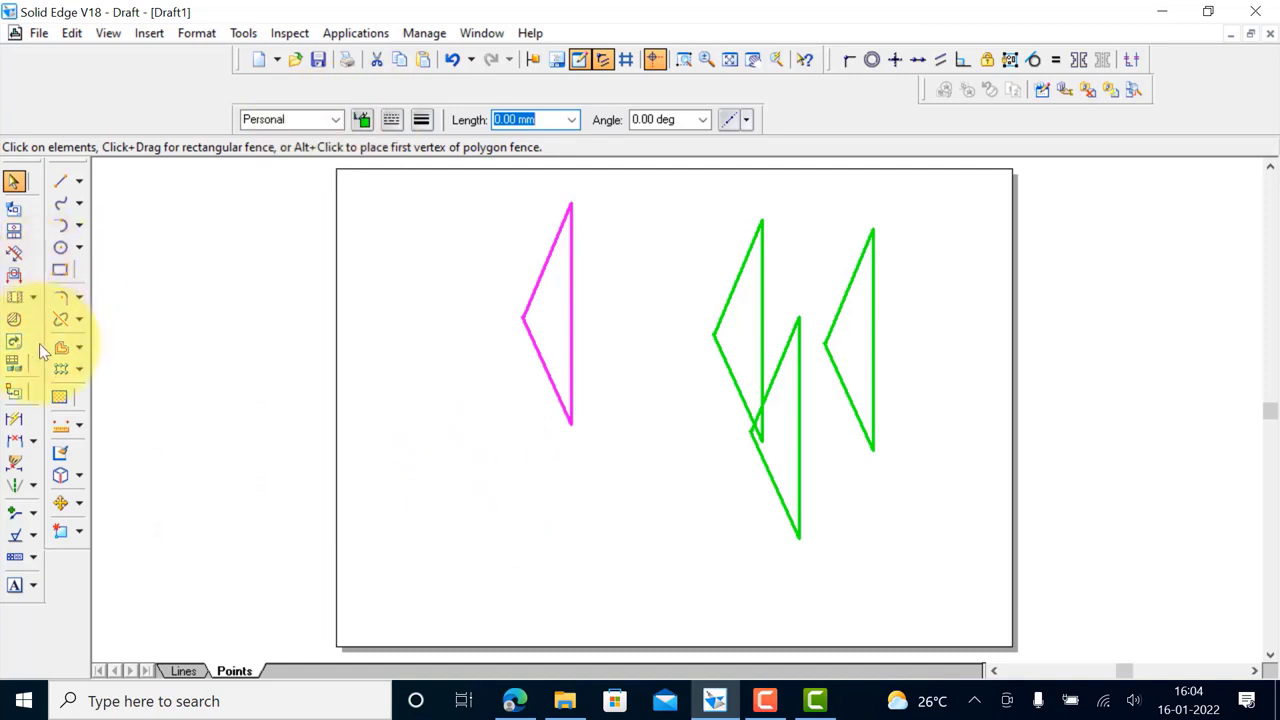
pyautogui.click(24, 444)
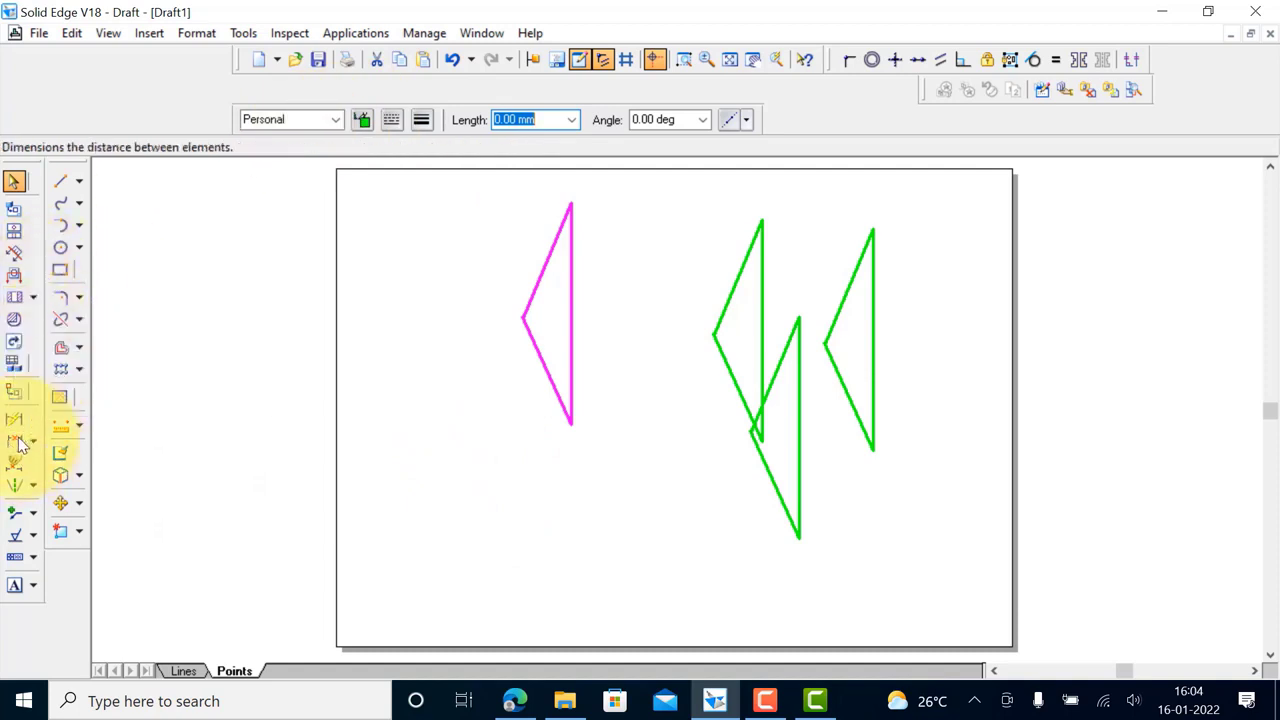
pyautogui.click(569, 424)
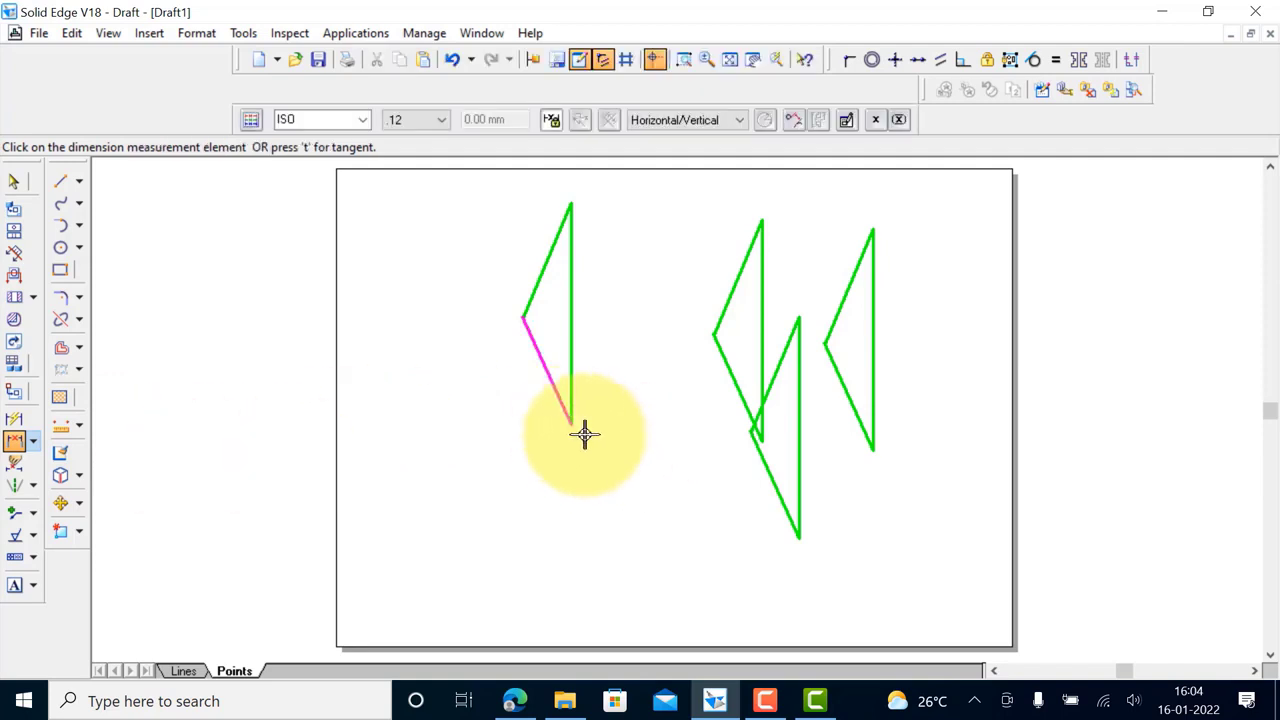
pyautogui.click(797, 541)
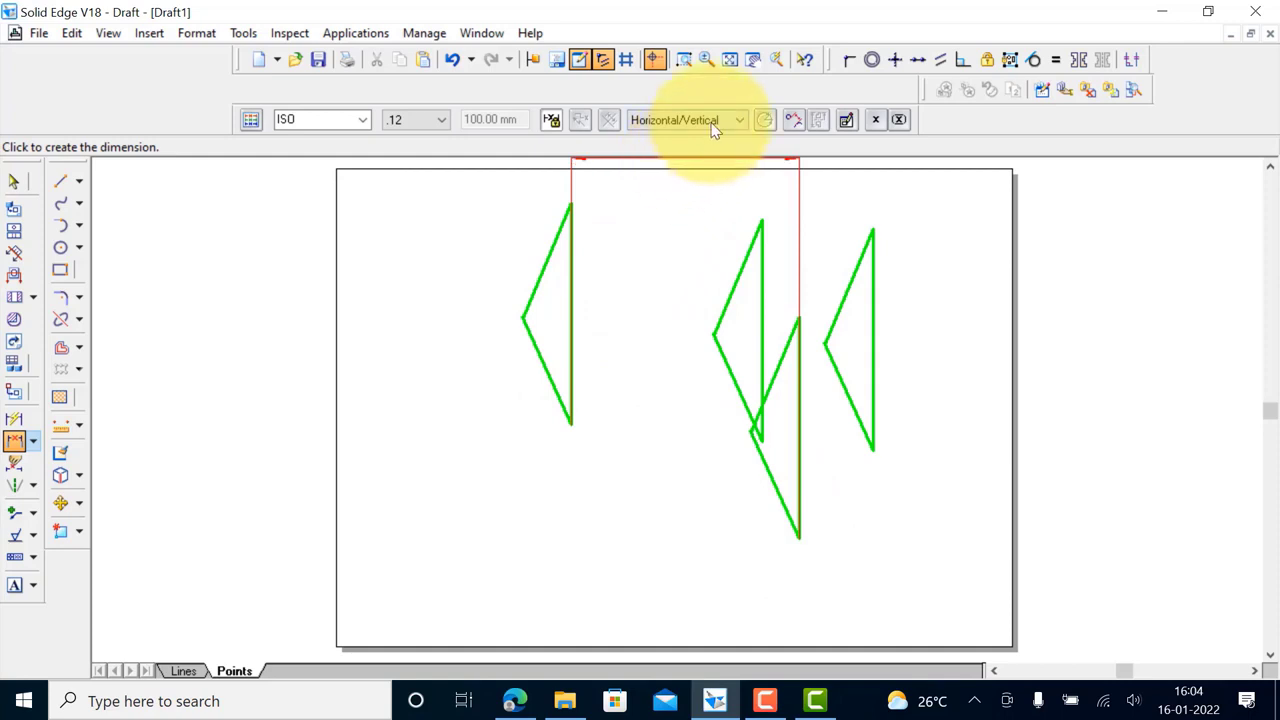
pyautogui.click(683, 617)
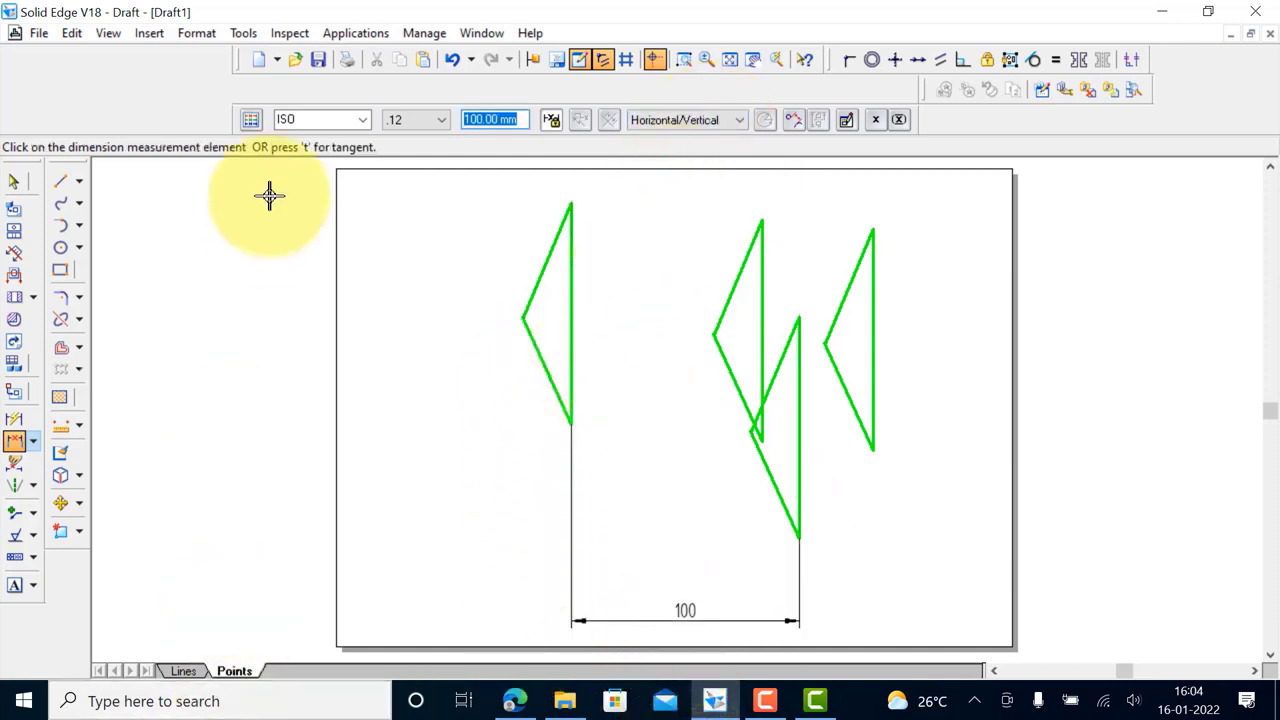
# Dimension the vertical distance between the same two bottom corners, and undo back to the single original triangle
pyautogui.click(14, 440)
pyautogui.click(566, 416)
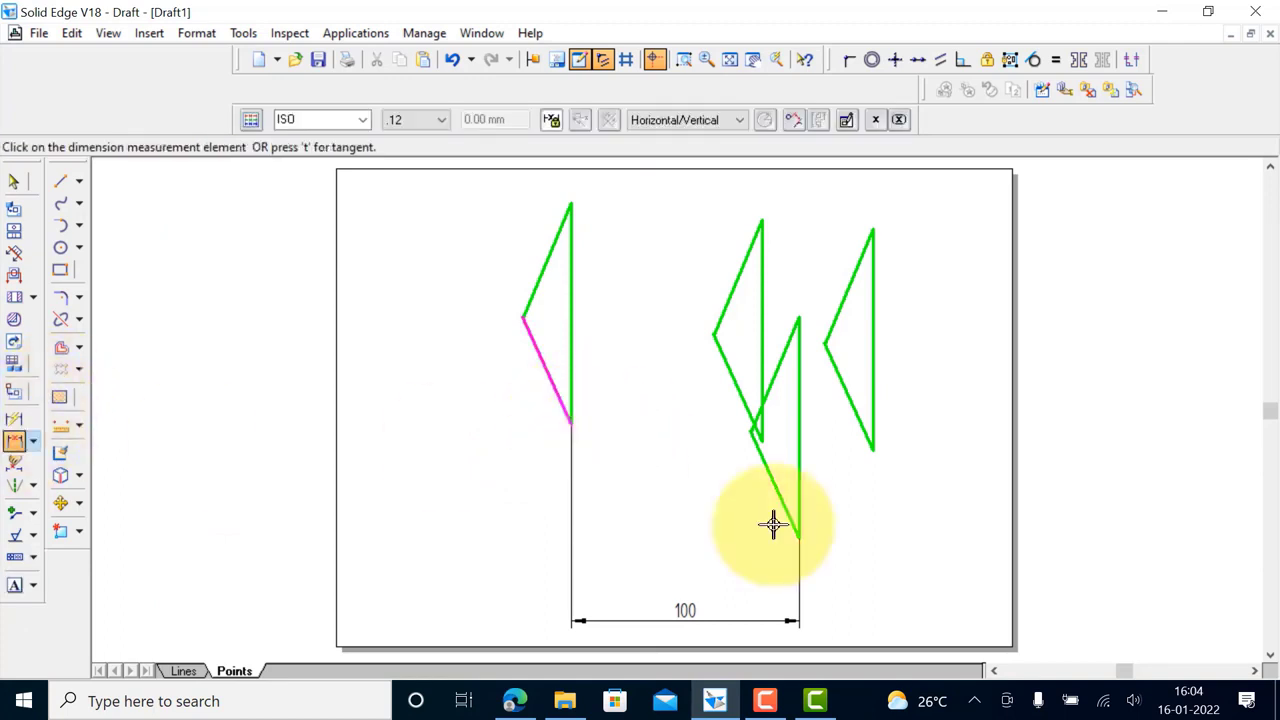
pyautogui.click(797, 540)
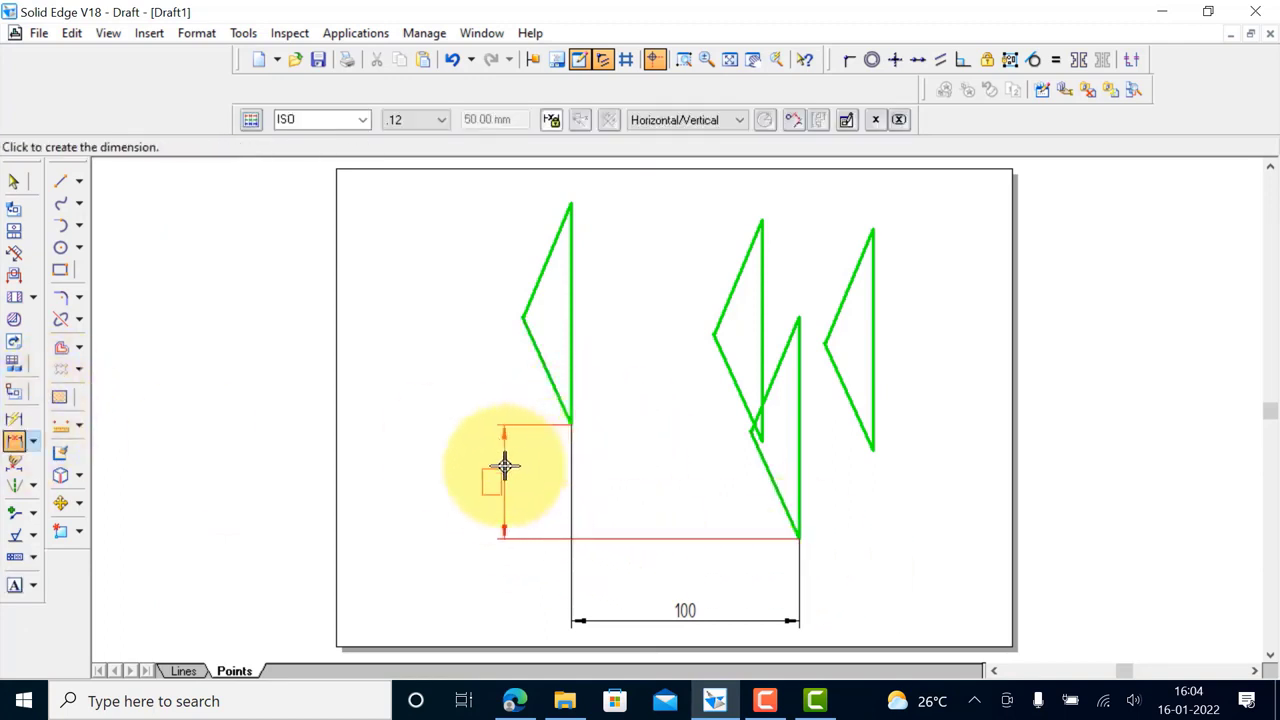
pyautogui.click(474, 471)
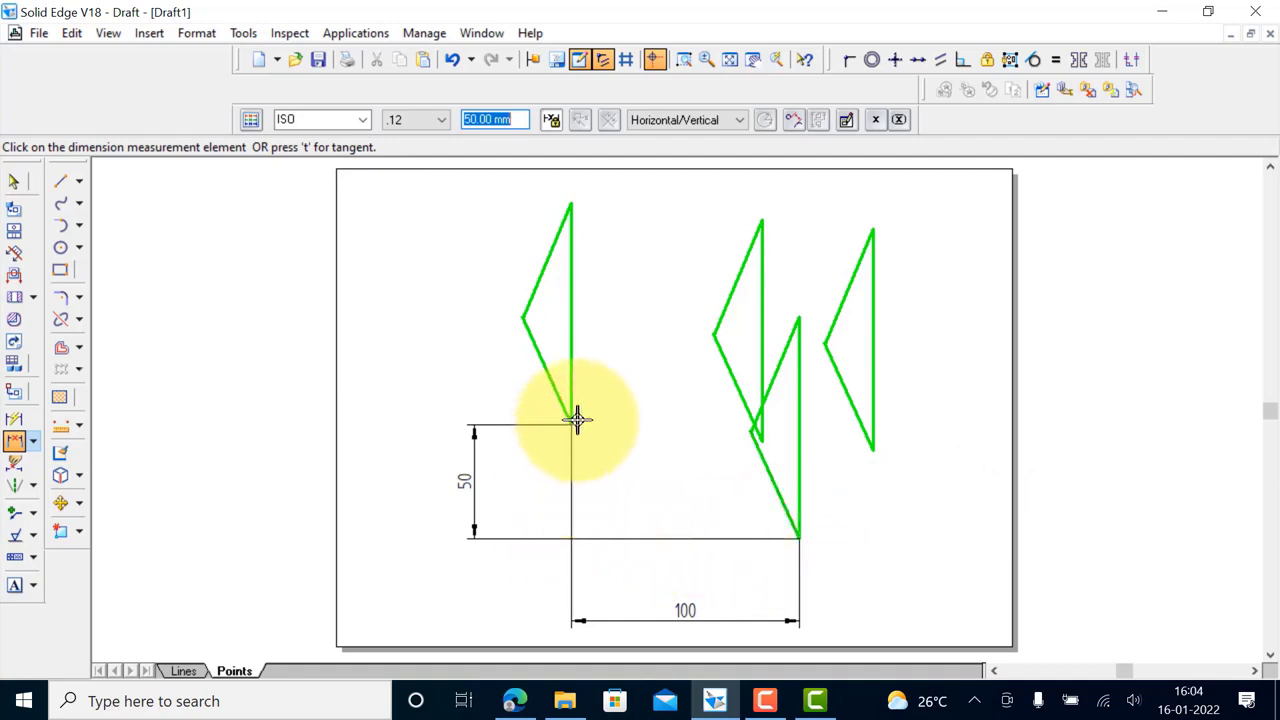
pyautogui.click(452, 59)
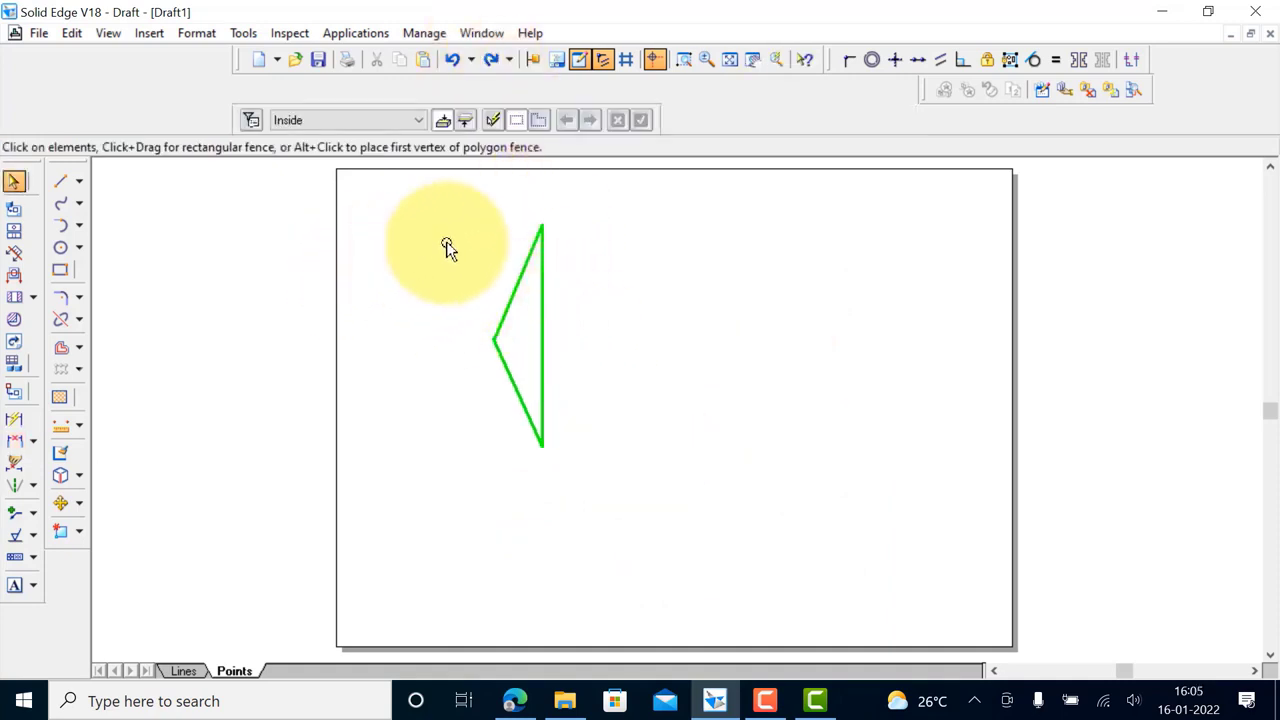
# Draw a horizontal line in the empty area to the right of the triangle
pyautogui.click(57, 184)
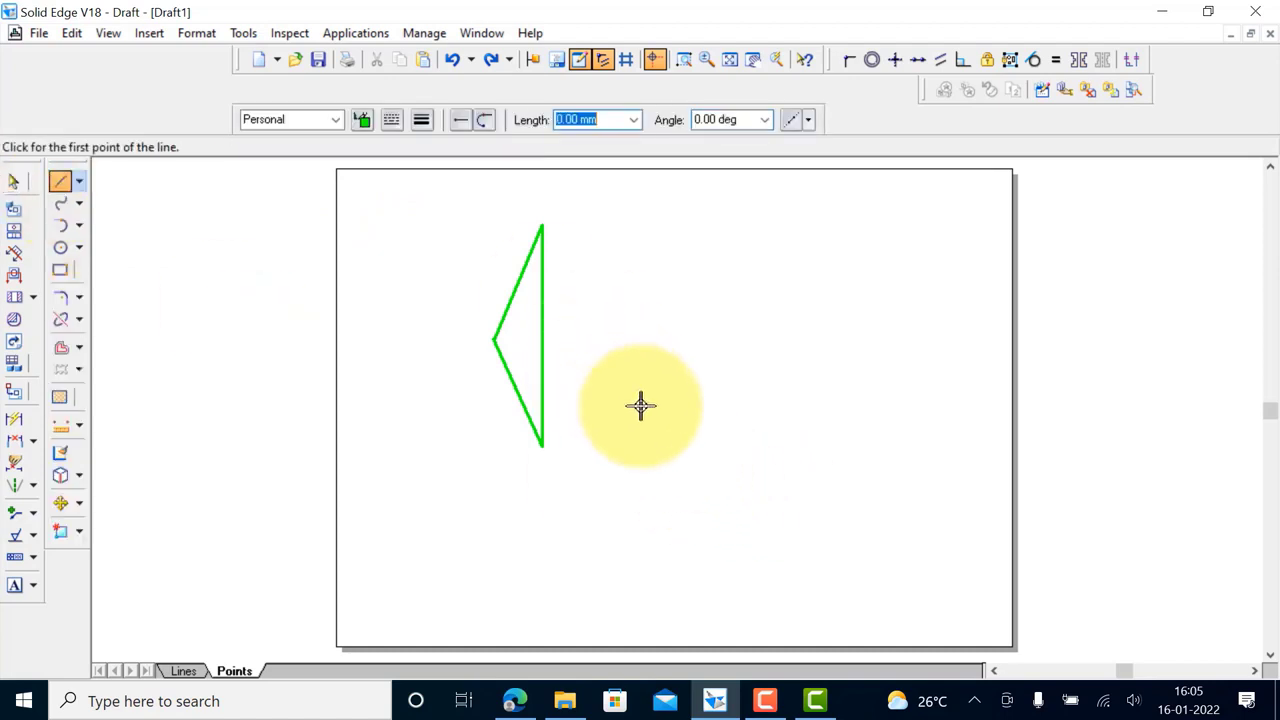
pyautogui.click(899, 407)
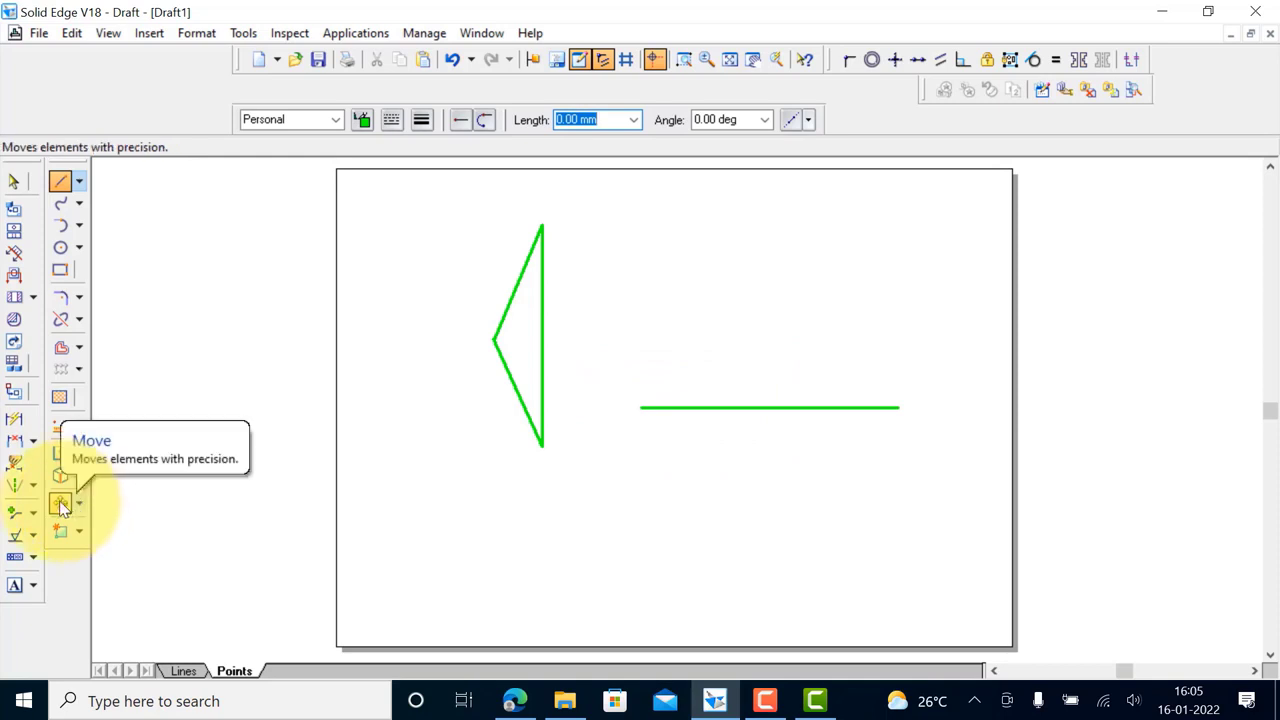
# Place five copies of the horizontal line below it with Move, using a step distance of 15 mm
pyautogui.click(61, 503)
pyautogui.click(728, 408)
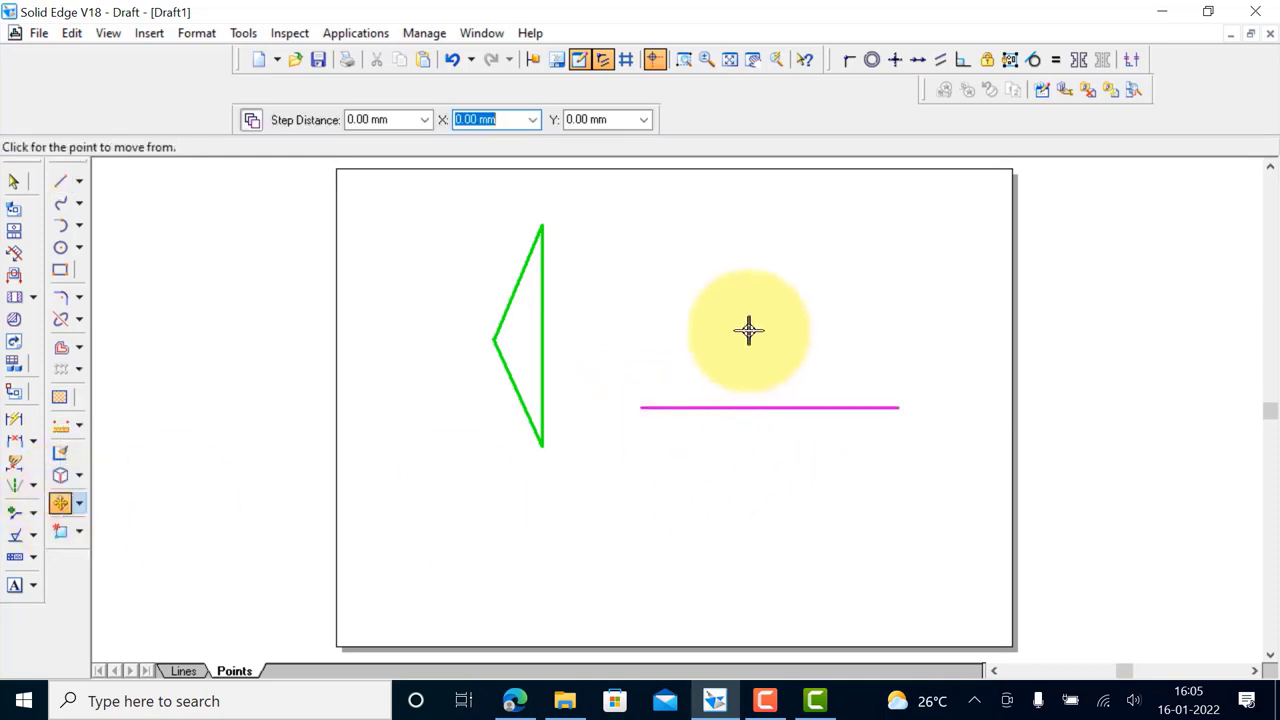
pyautogui.click(390, 119)
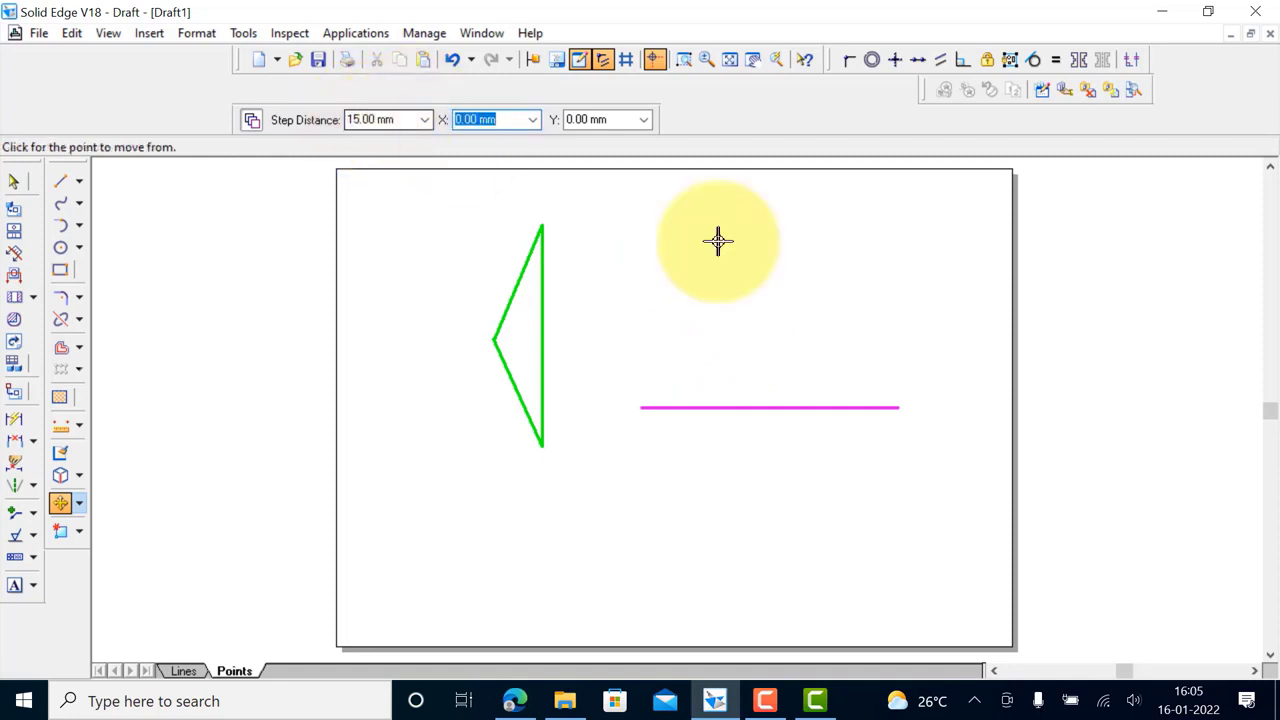
pyautogui.click(779, 408)
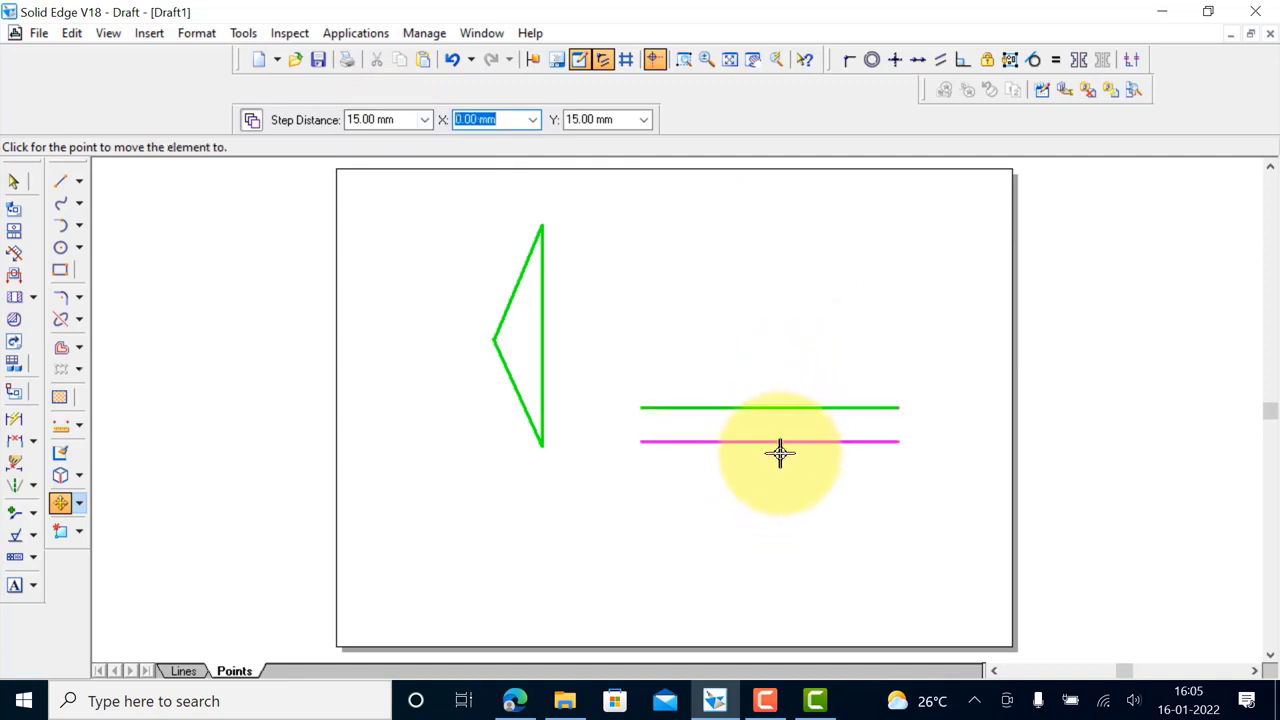
pyautogui.click(781, 454)
pyautogui.click(782, 477)
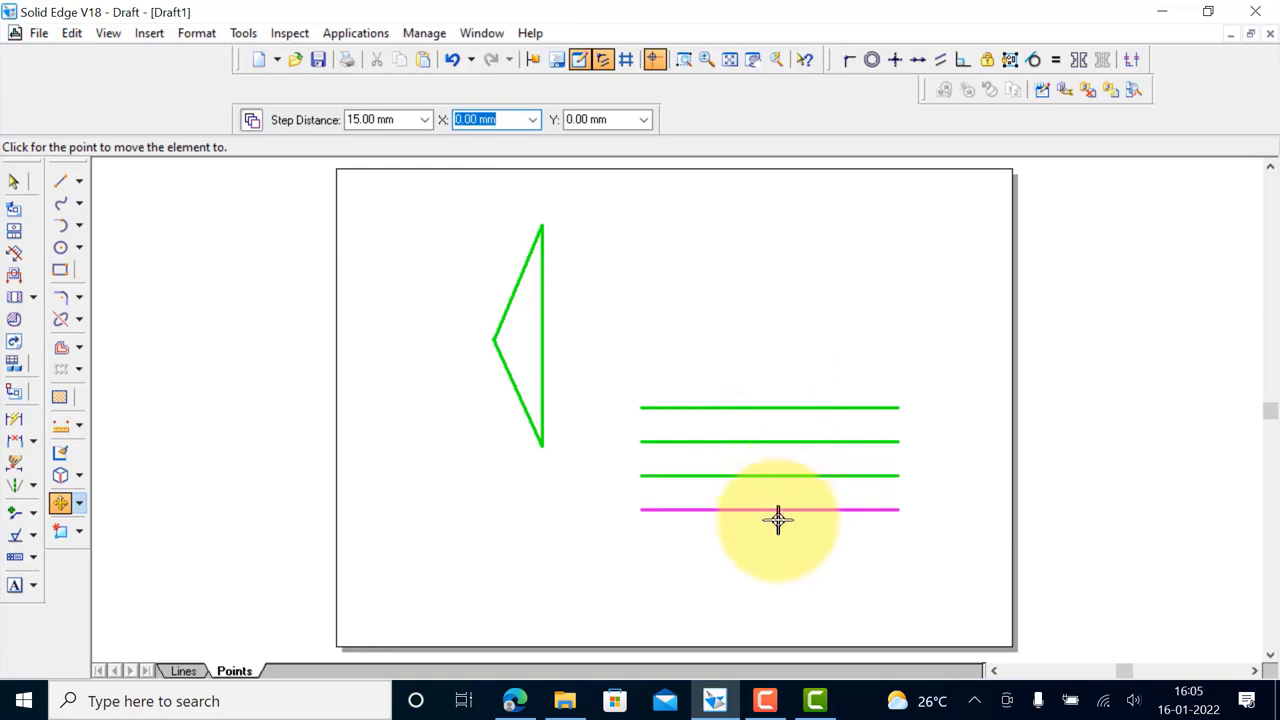
pyautogui.click(777, 519)
pyautogui.click(778, 555)
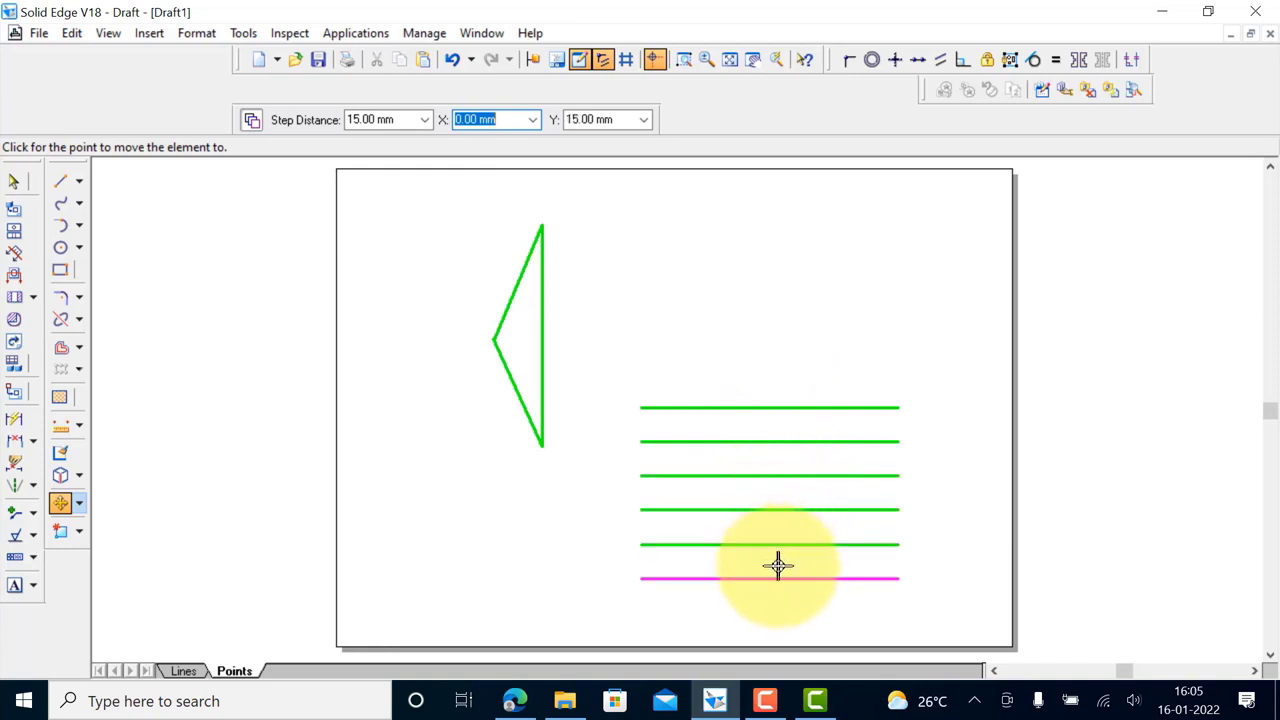
pyautogui.click(777, 567)
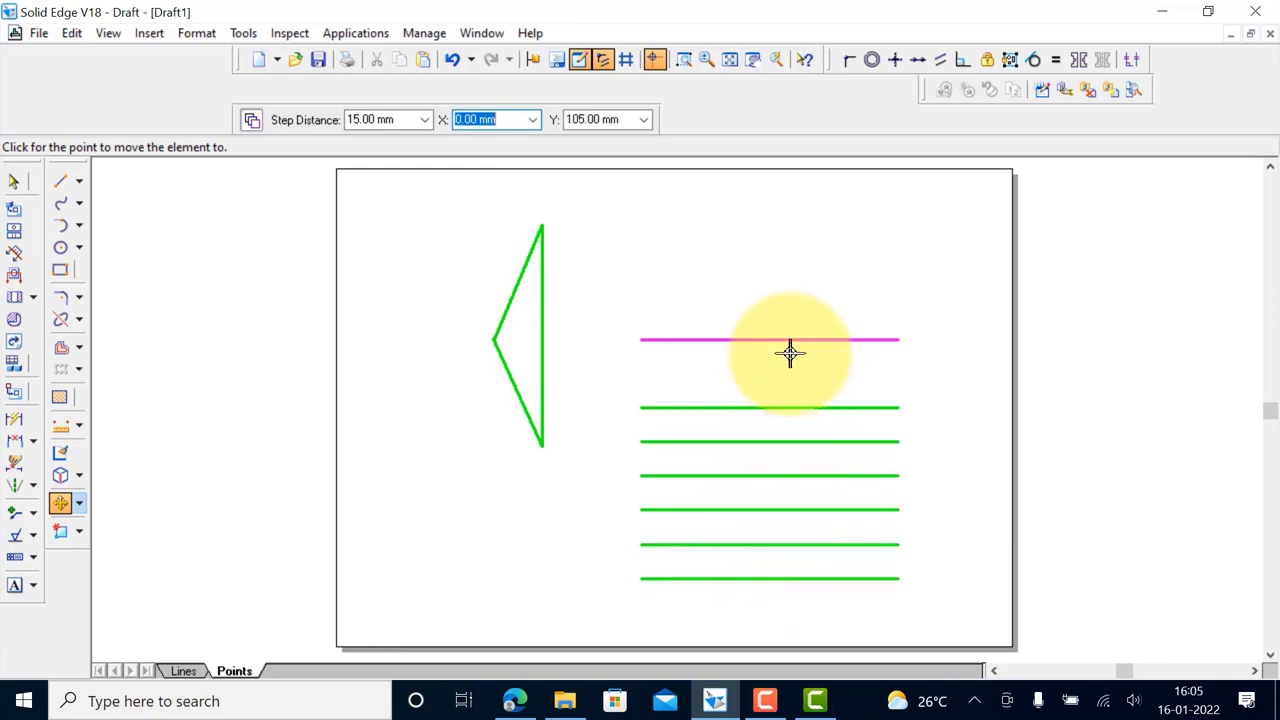
# Place four more copies of the line above the original at 15 mm spacing, and end the copying
pyautogui.click(781, 345)
pyautogui.click(780, 305)
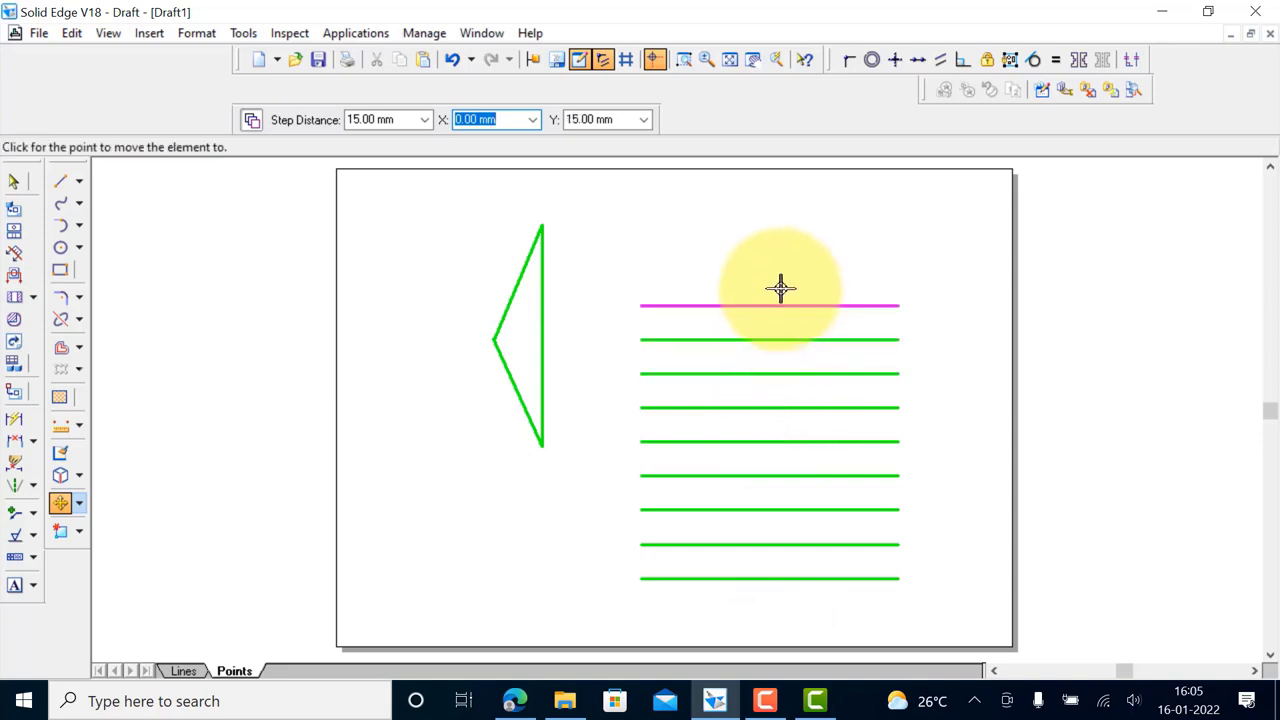
pyautogui.click(780, 283)
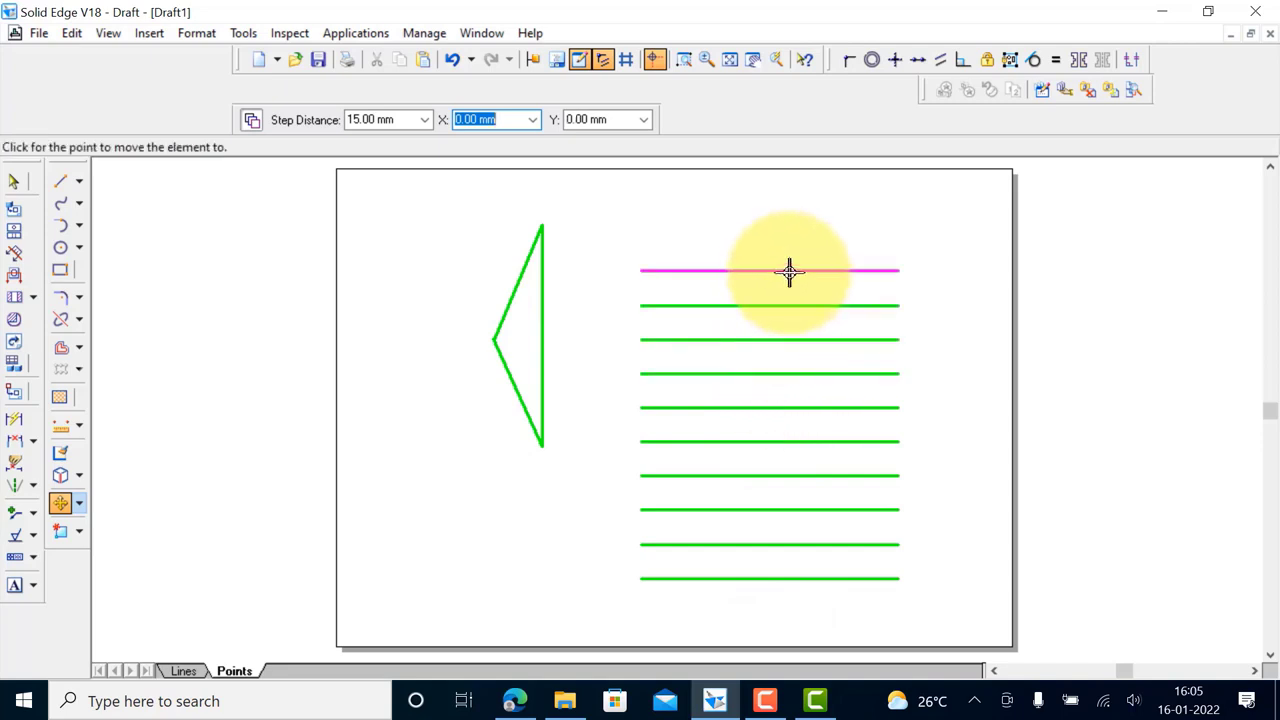
pyautogui.click(789, 271)
pyautogui.rightClick(826, 226)
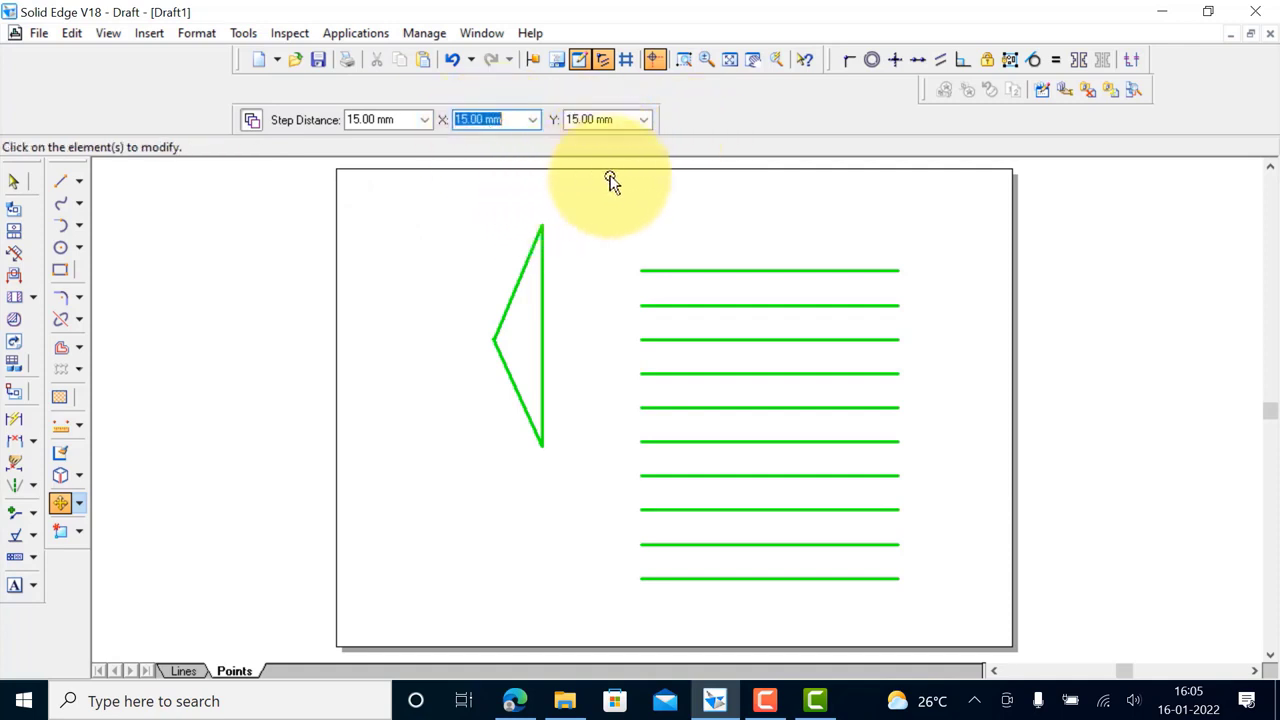
# Select all the horizontal lines with a fence and delete them, keeping the triangle
pyautogui.click(14, 181)
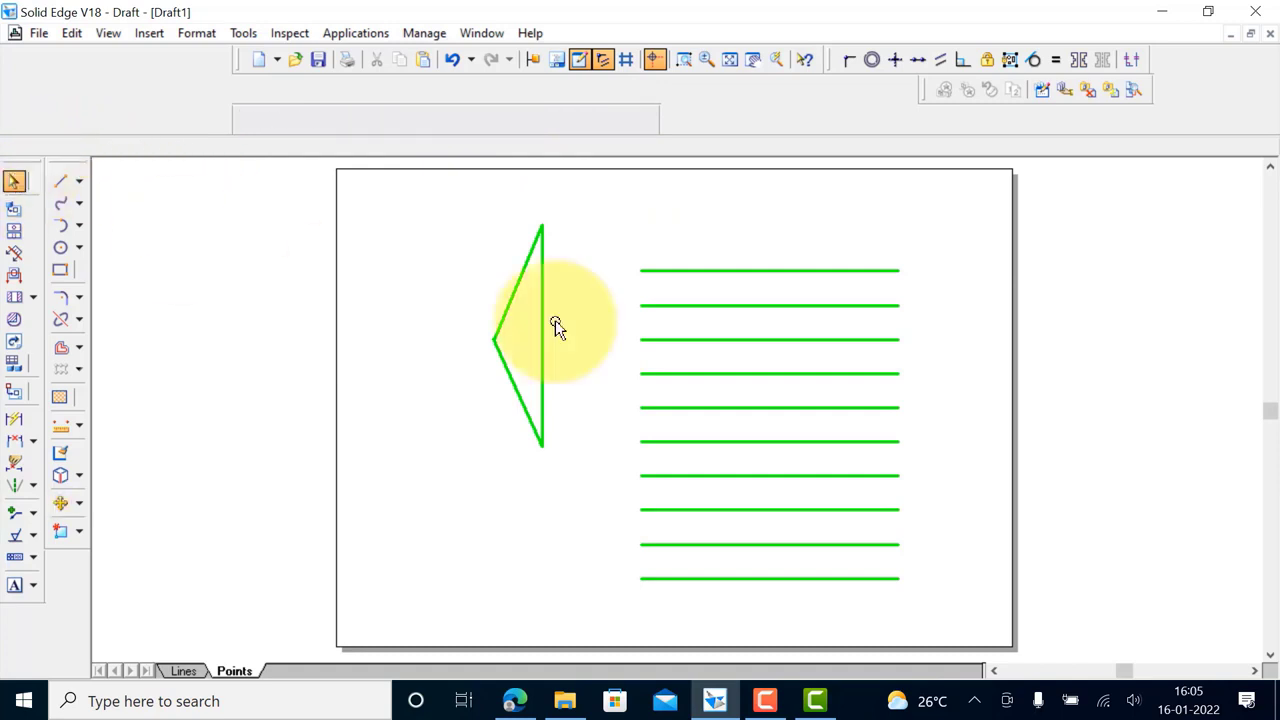
pyautogui.moveTo(607, 234); pyautogui.dragTo(962, 624)
pyautogui.press('Delete')
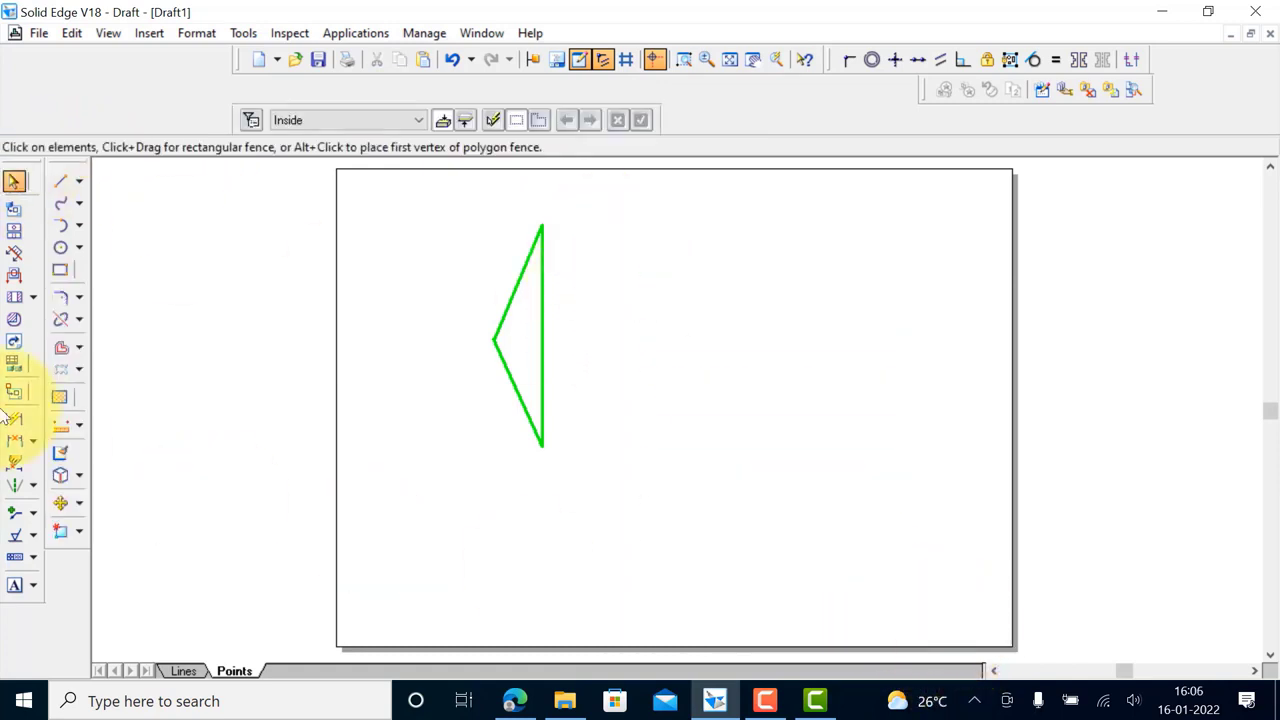
# Select the whole triangle and mirror a copy of it about its lower-left slanted edge
pyautogui.click(79, 504)
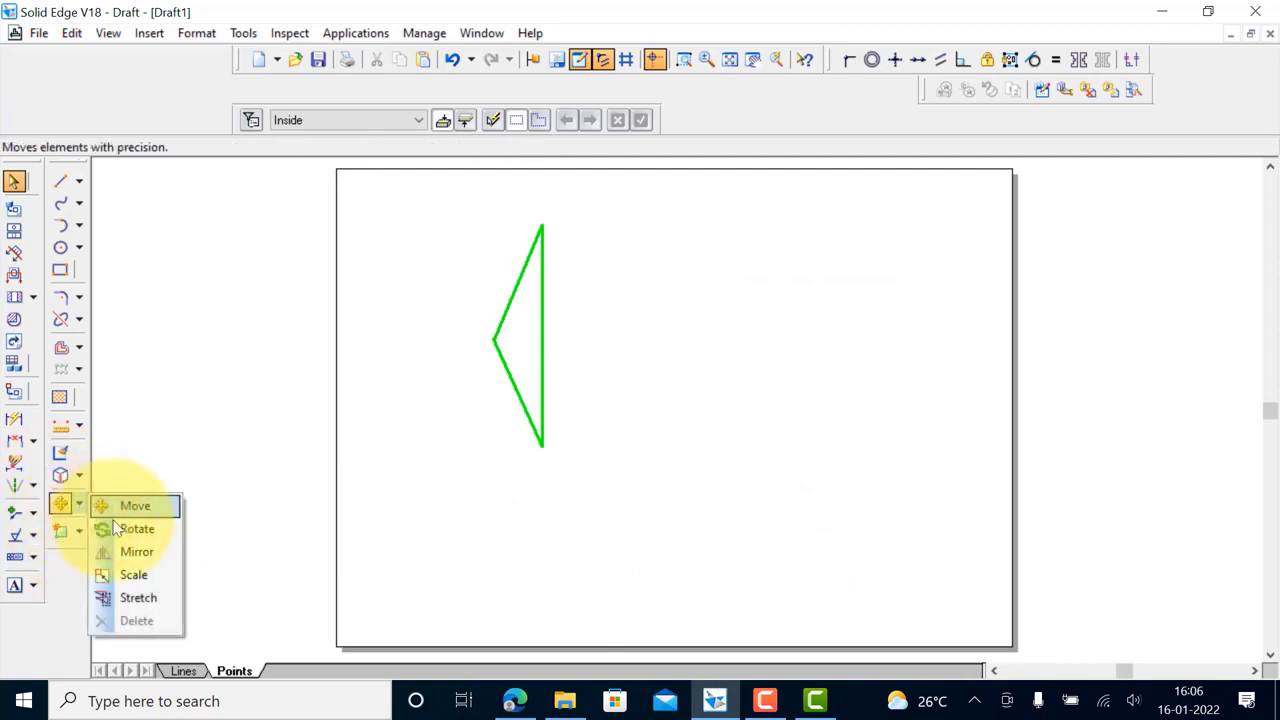
pyautogui.click(130, 551)
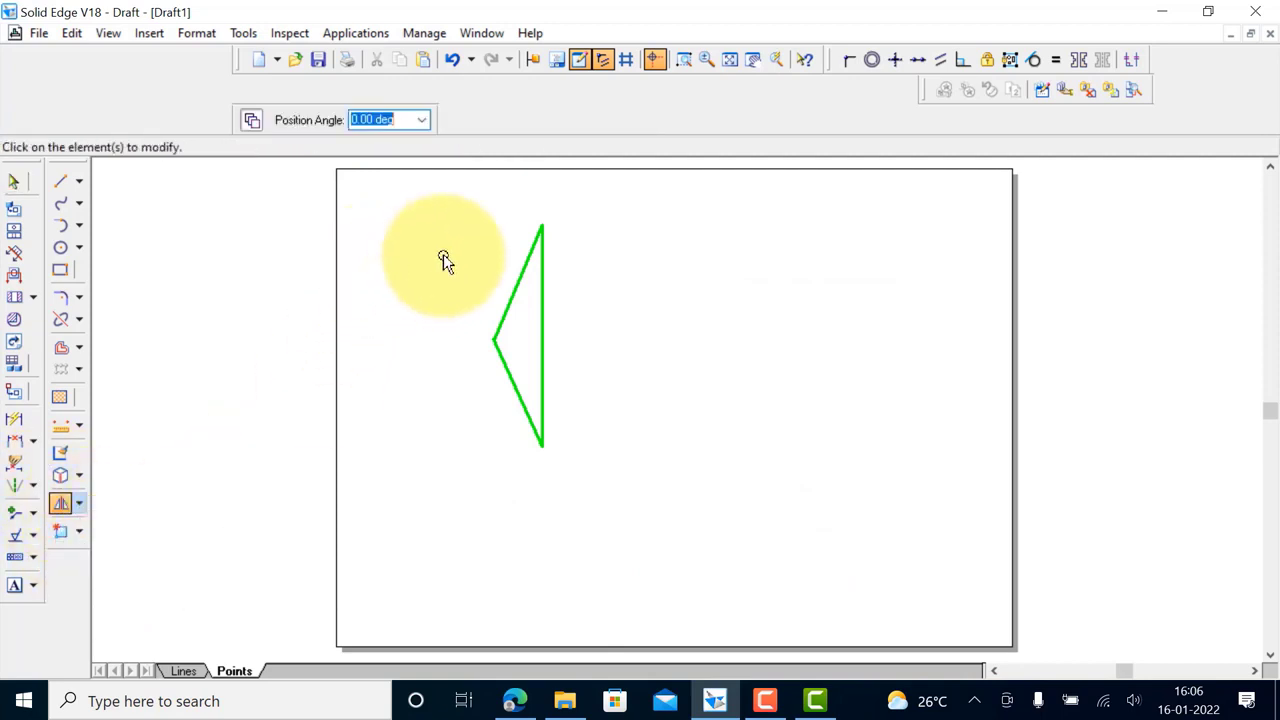
pyautogui.moveTo(460, 204); pyautogui.dragTo(590, 498)
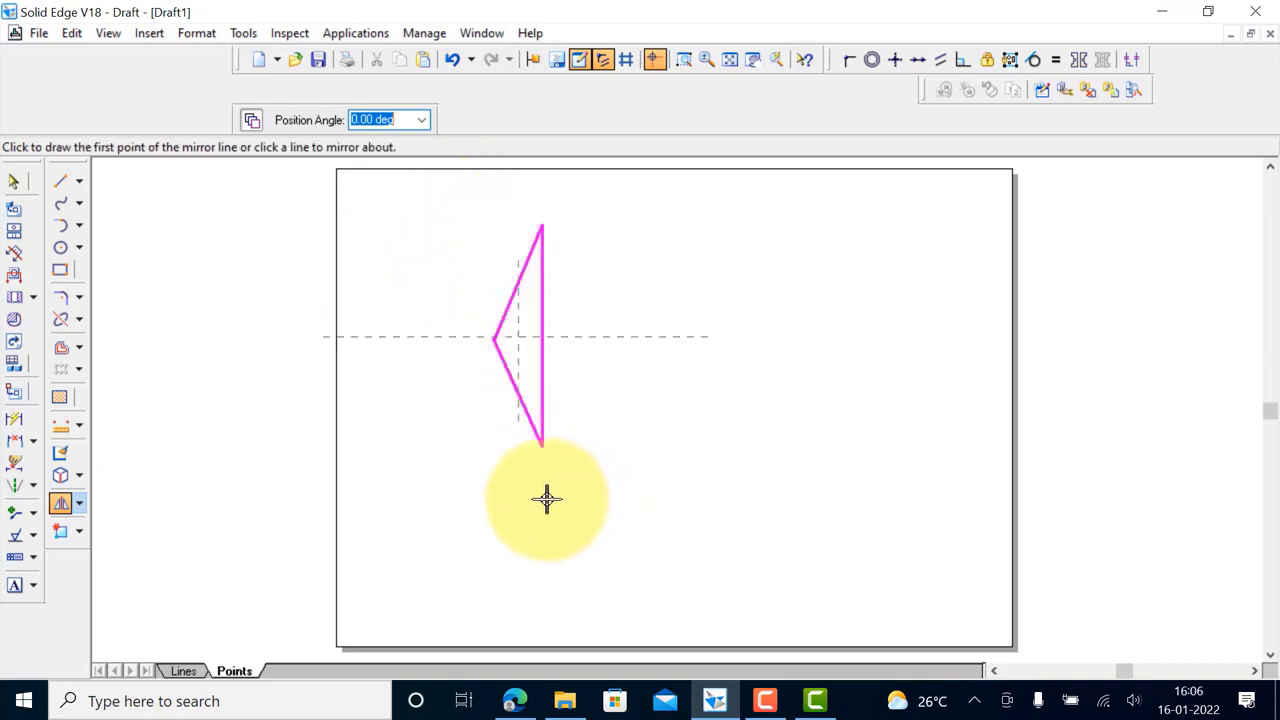
pyautogui.click(540, 292)
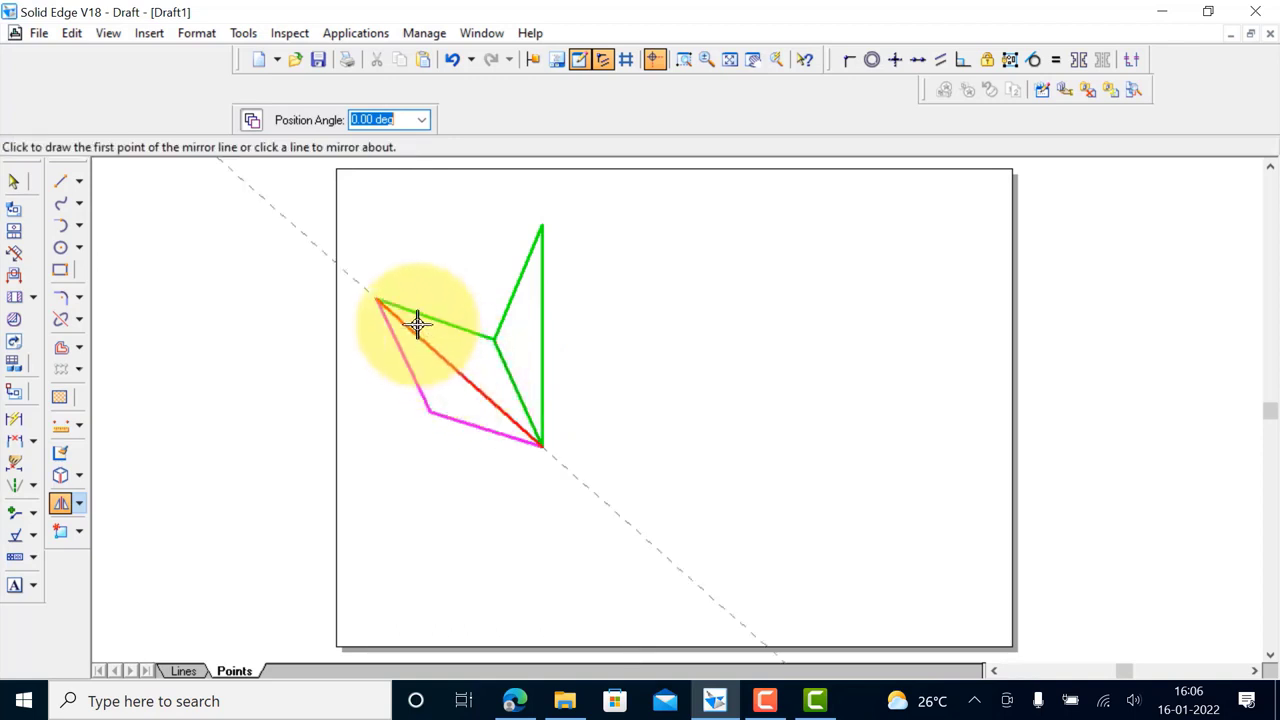
pyautogui.click(508, 366)
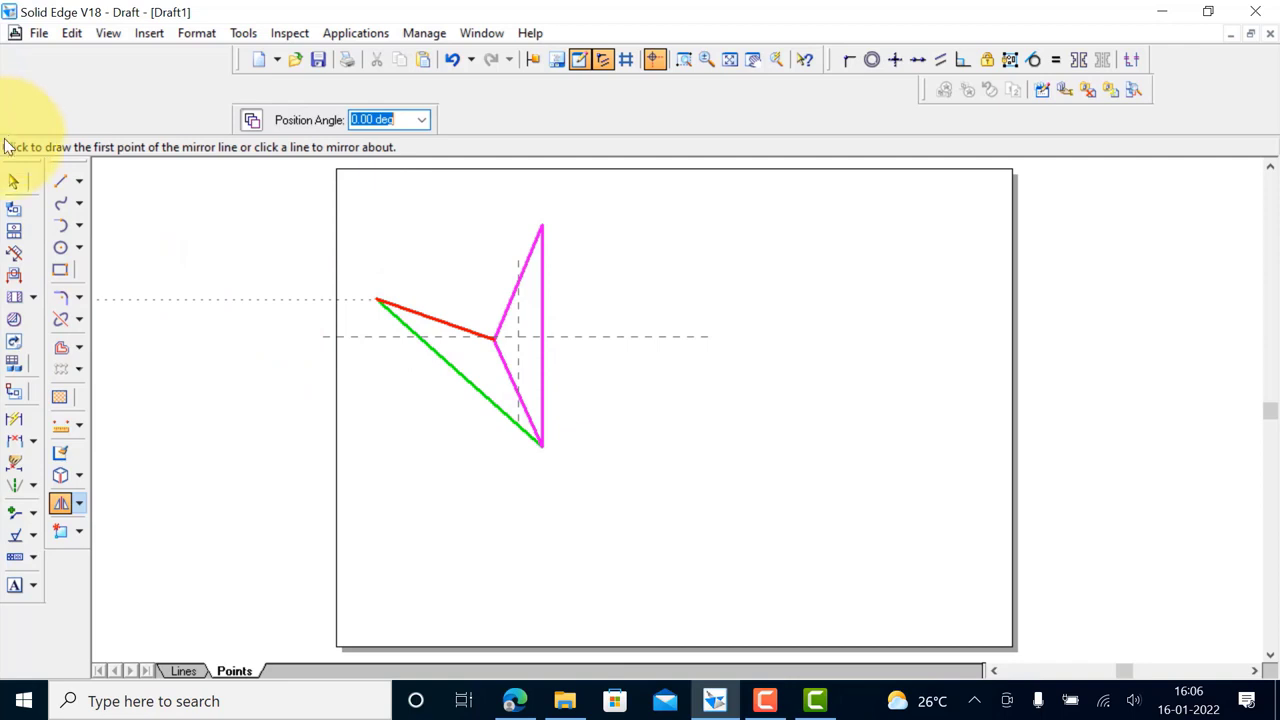
# Select both triangles and mirror a copy of them about the vertical edge of the original triangle
pyautogui.click(14, 180)
pyautogui.moveTo(363, 202)
pyautogui.mouseDown()
pyautogui.moveTo(456, 333)
pyautogui.moveTo(623, 508)
pyautogui.mouseUp()
pyautogui.click(60, 504)
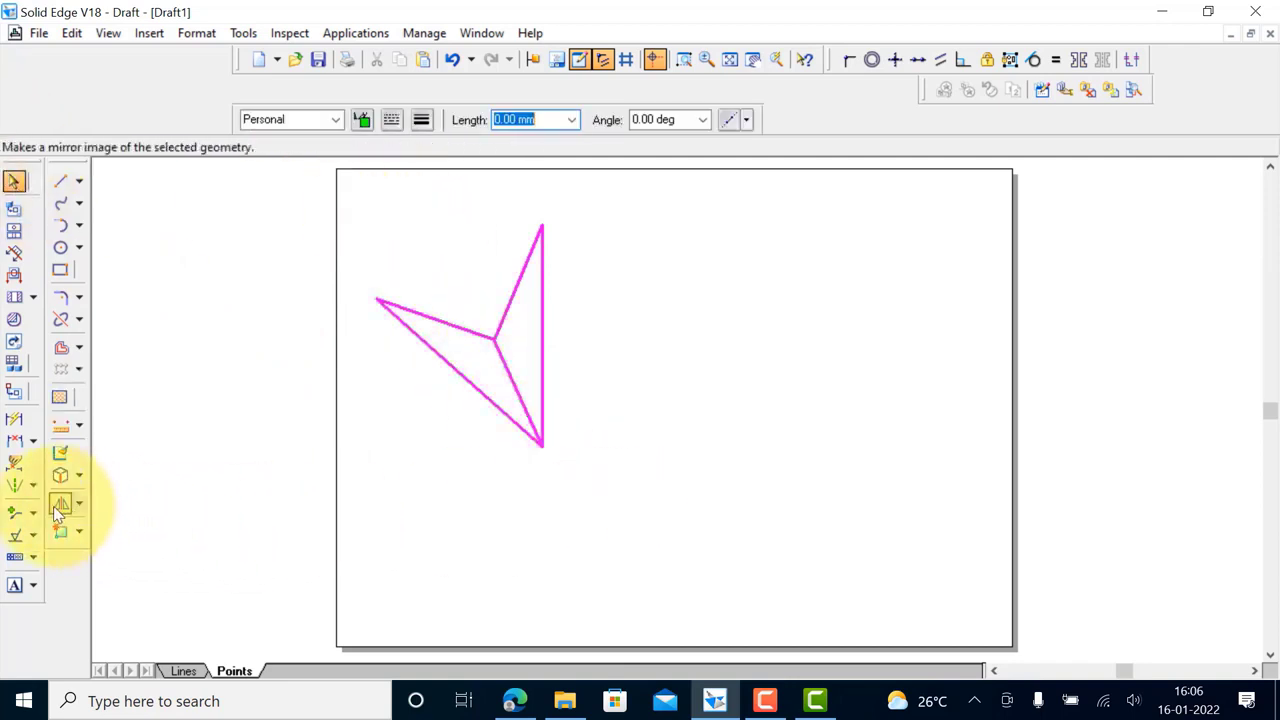
pyautogui.click(58, 502)
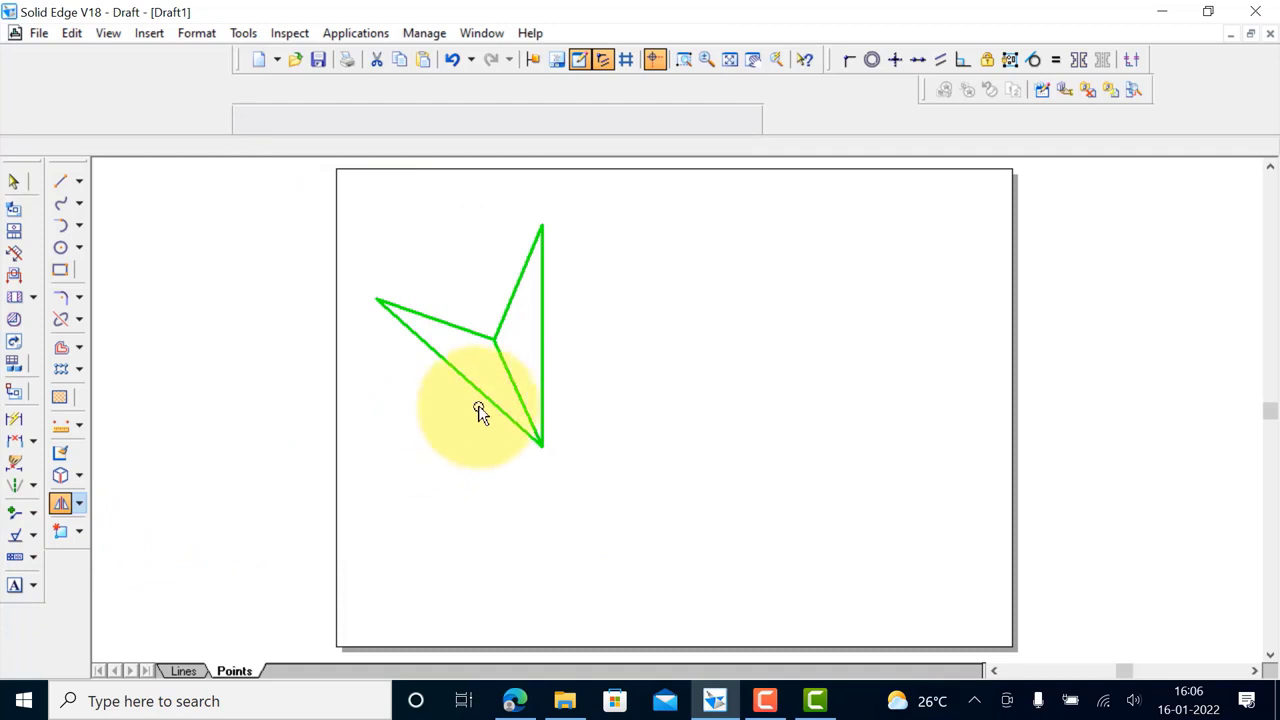
pyautogui.click(544, 322)
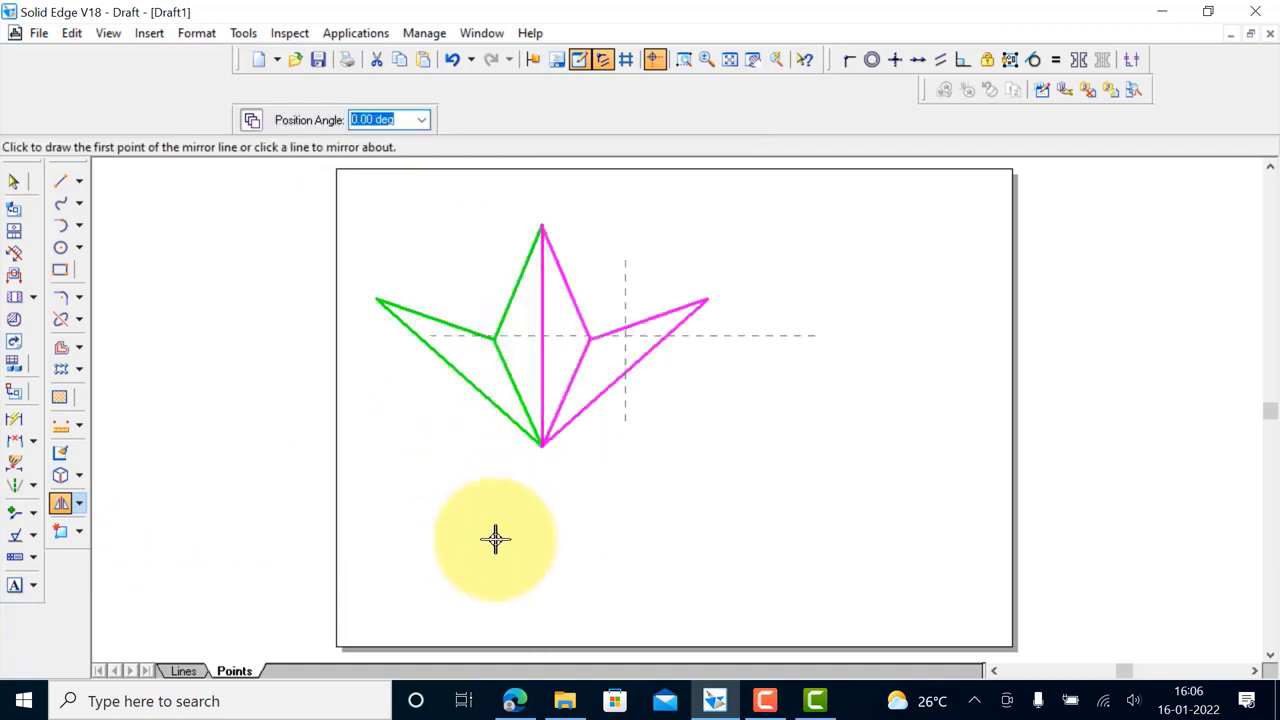
pyautogui.click(631, 444)
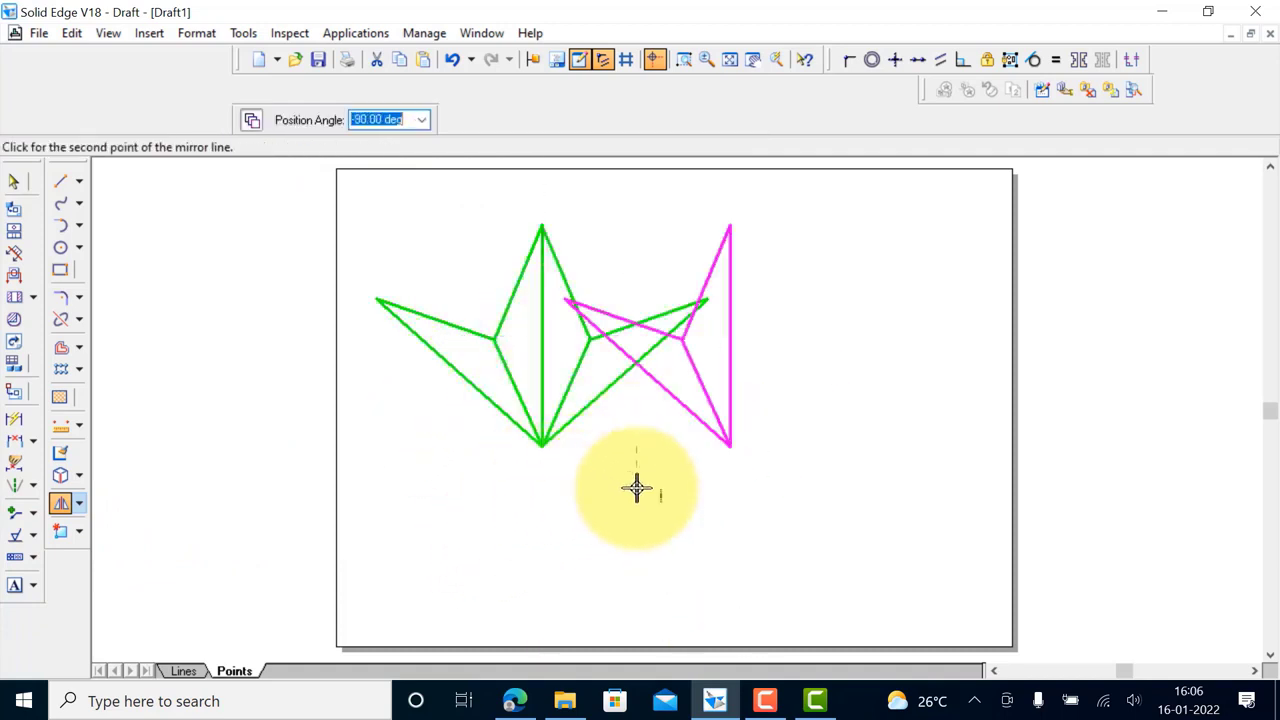
pyautogui.press('Escape')
pyautogui.click(414, 557)
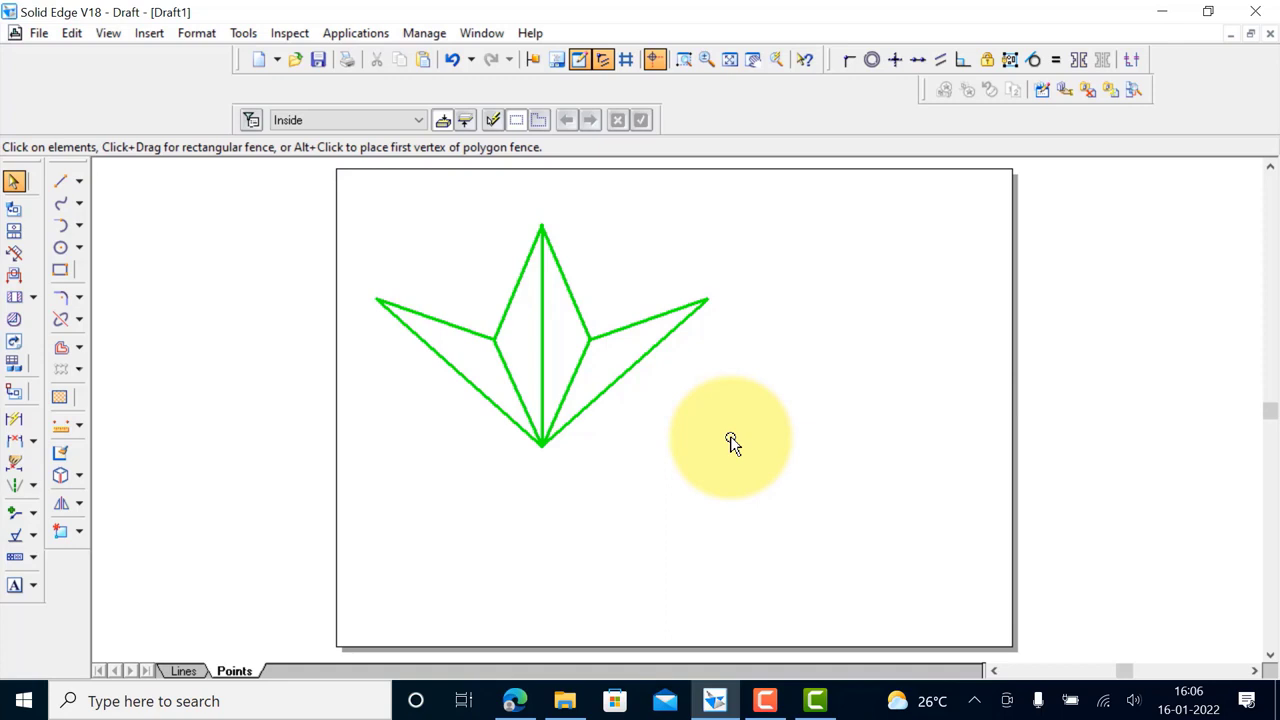
# Scale the whole figure by a factor of 2 about its middle without keeping the original, and undo the scaling
pyautogui.click(79, 503)
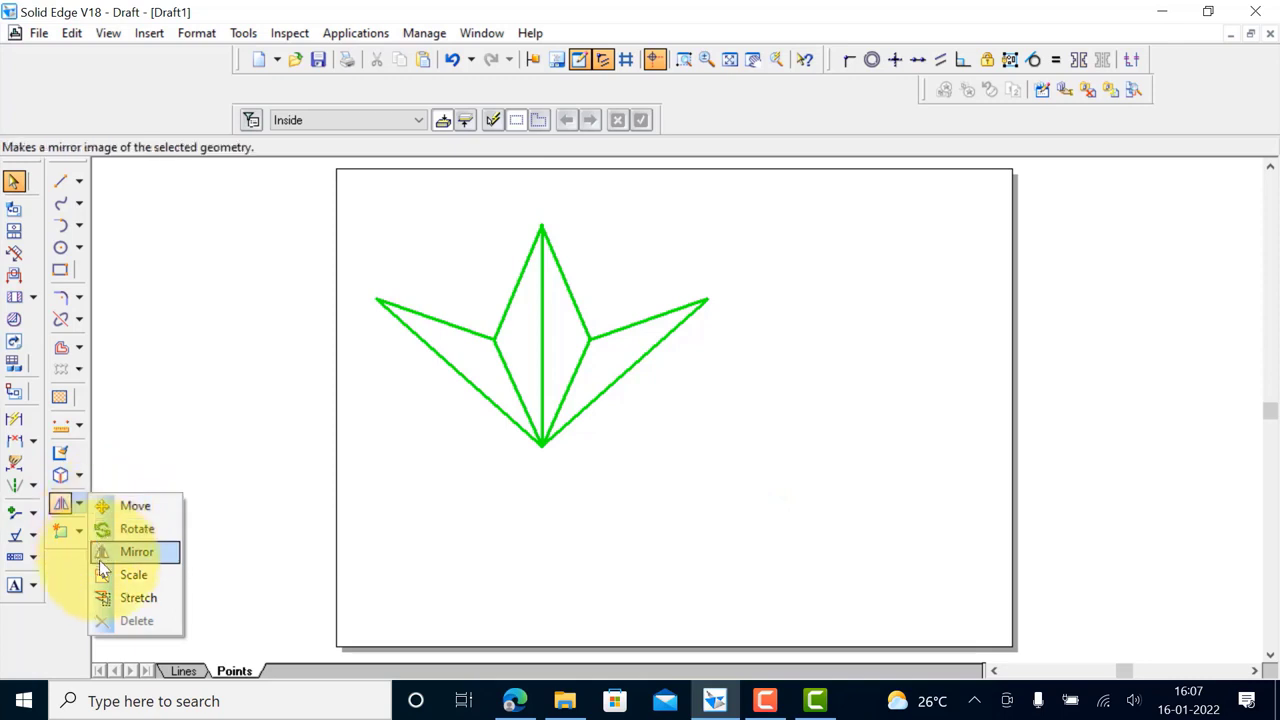
pyautogui.click(150, 576)
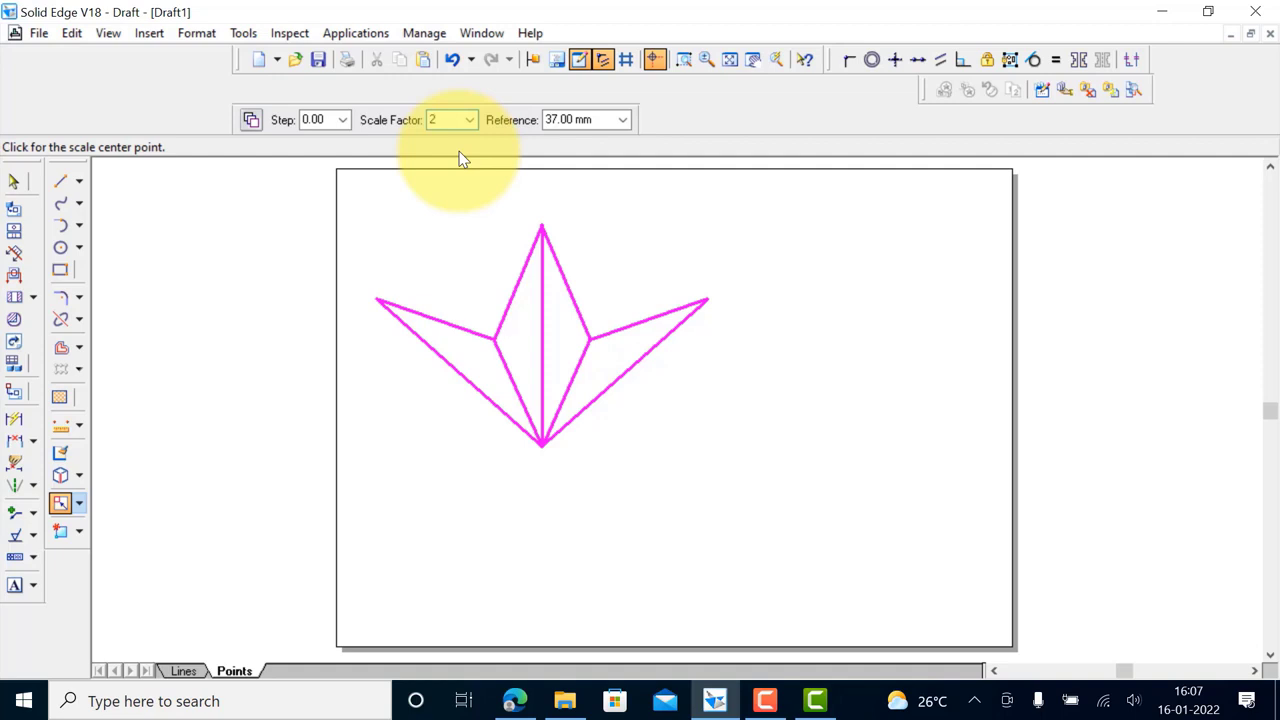
pyautogui.press('Tab')
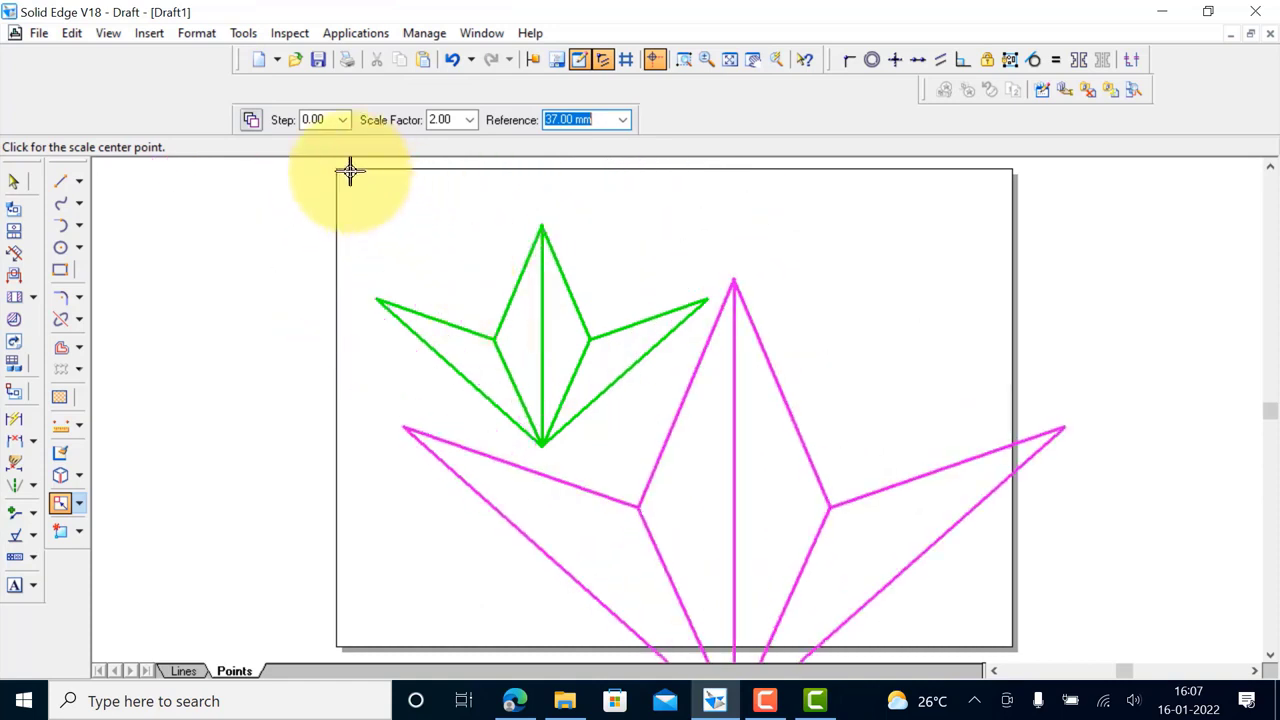
pyautogui.click(251, 119)
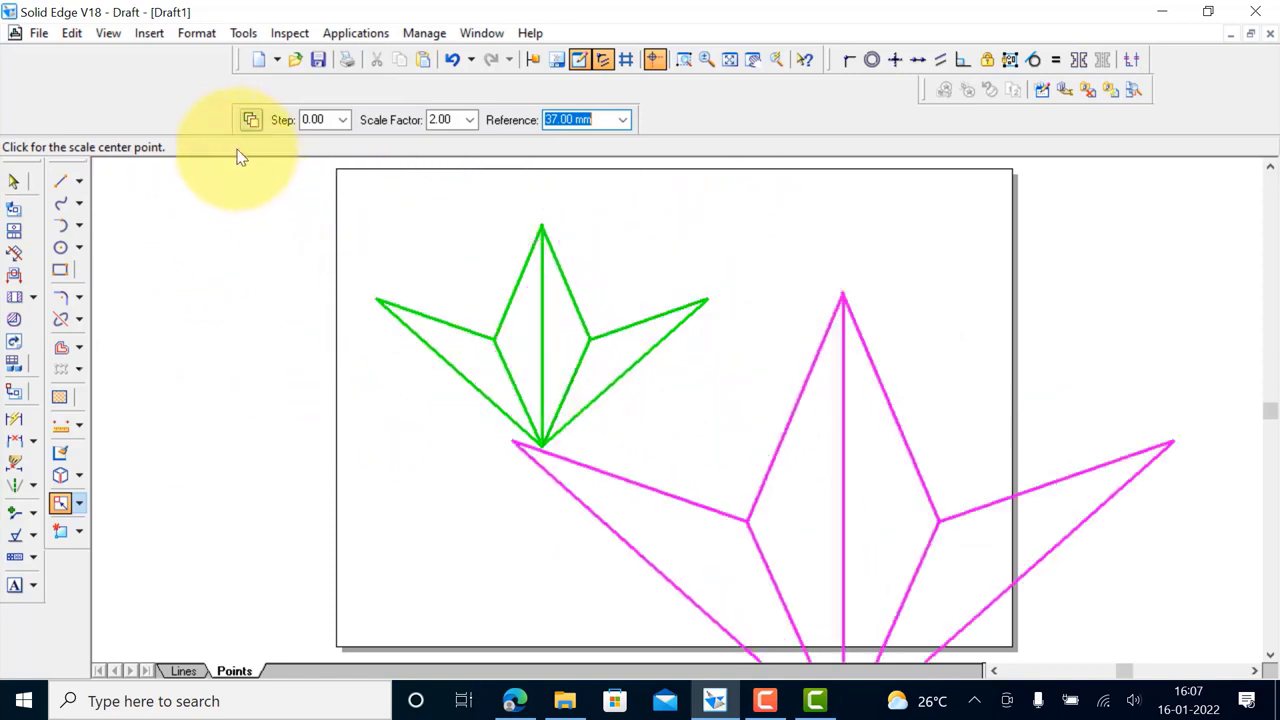
pyautogui.click(251, 118)
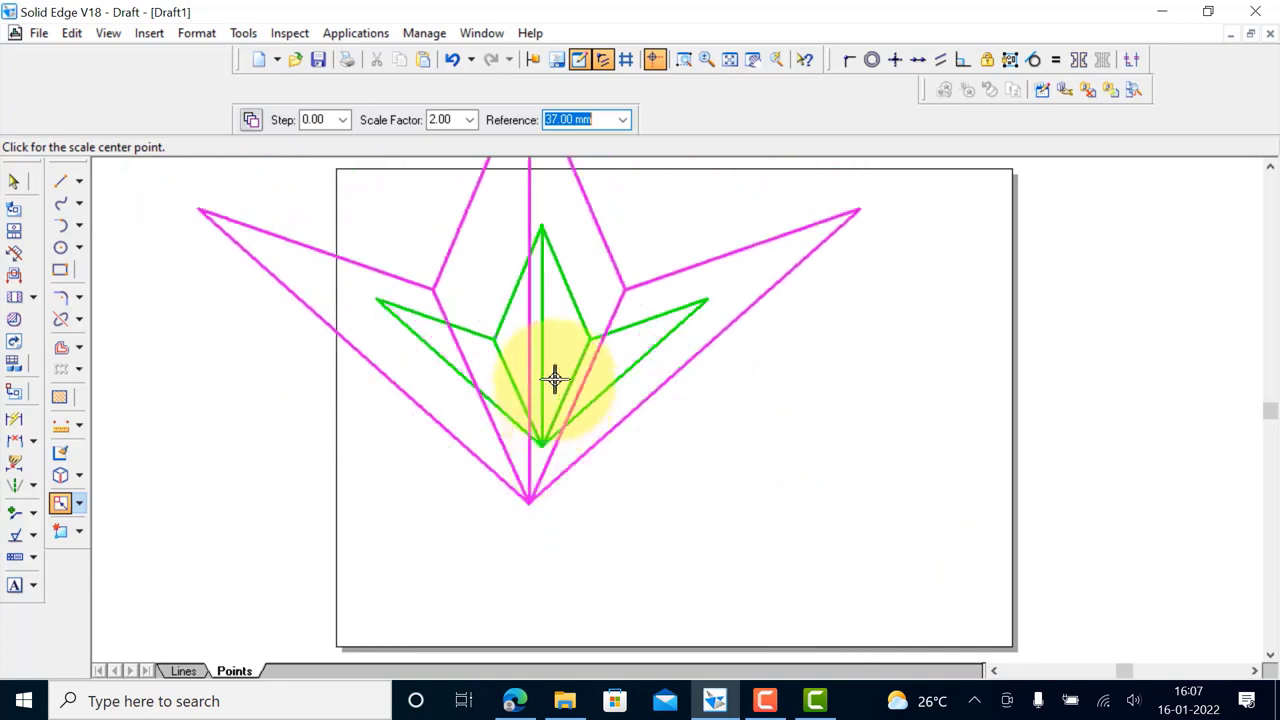
pyautogui.click(558, 345)
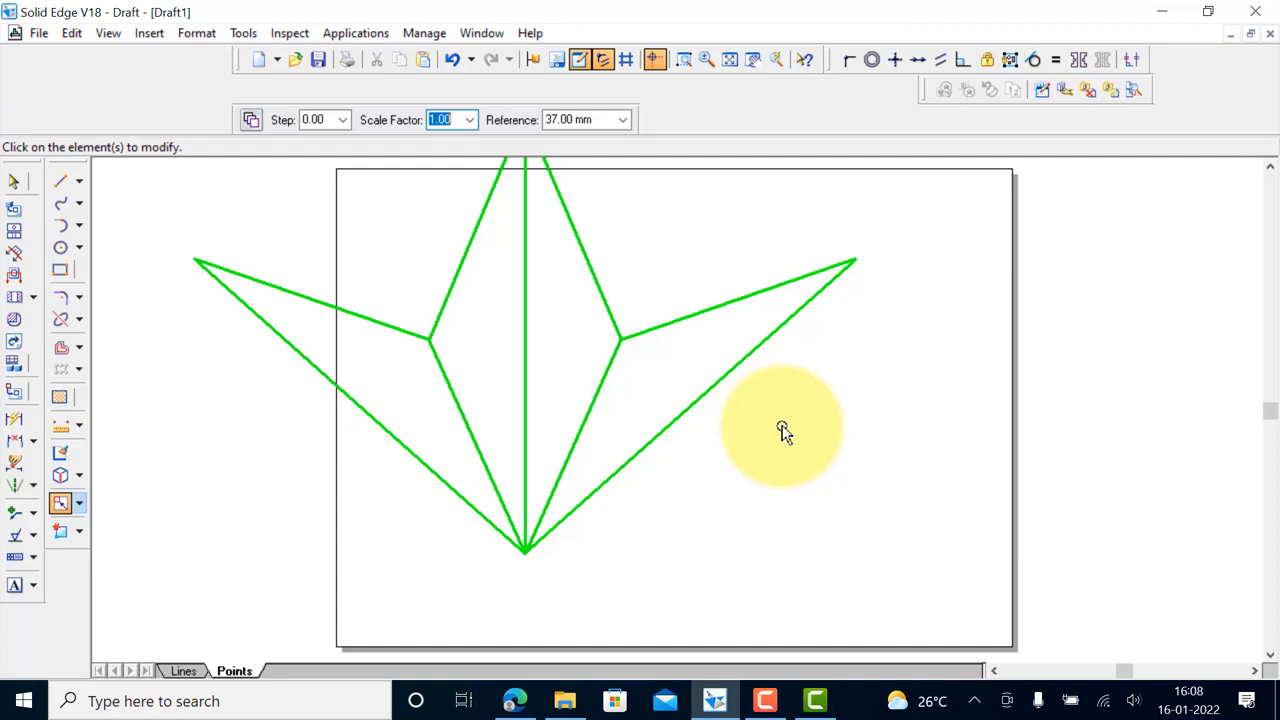
pyautogui.hotkey('ctrl', 'z')
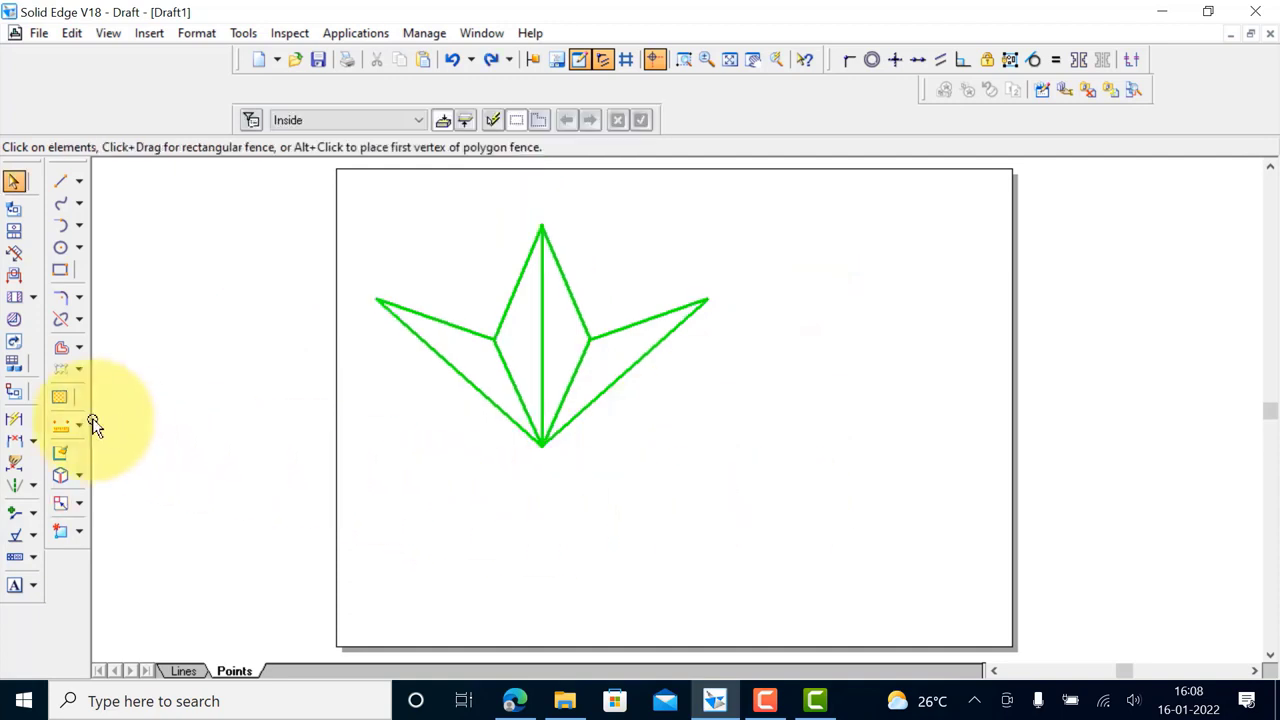
# Fill all four triangles with solid black and white hatch lines at 45 degrees with 3.17 mm spacing
pyautogui.click(58, 395)
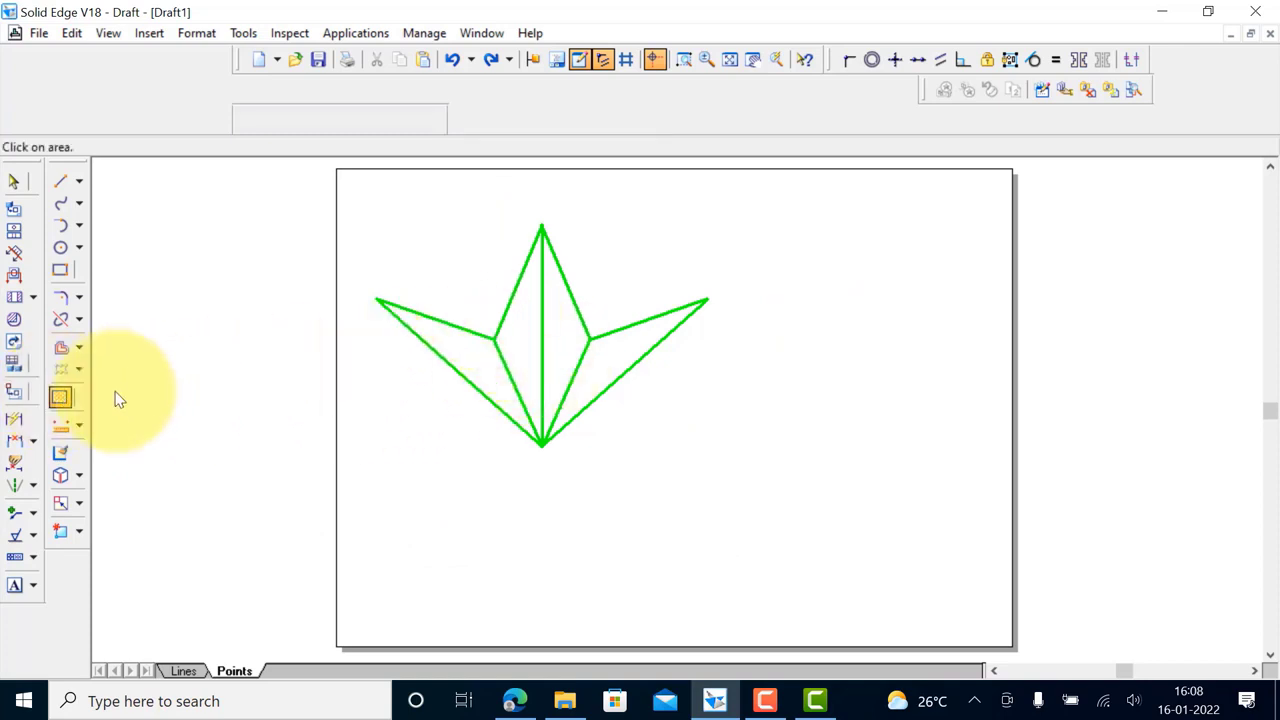
pyautogui.click(61, 397)
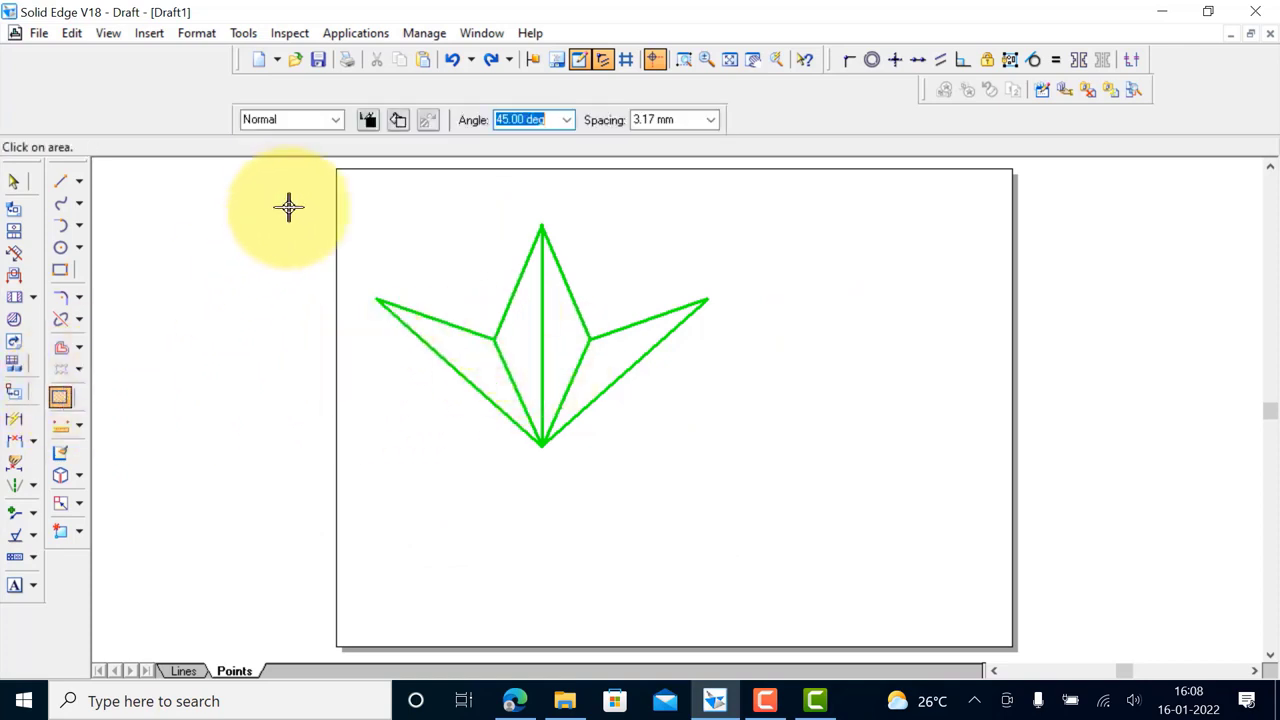
pyautogui.click(399, 125)
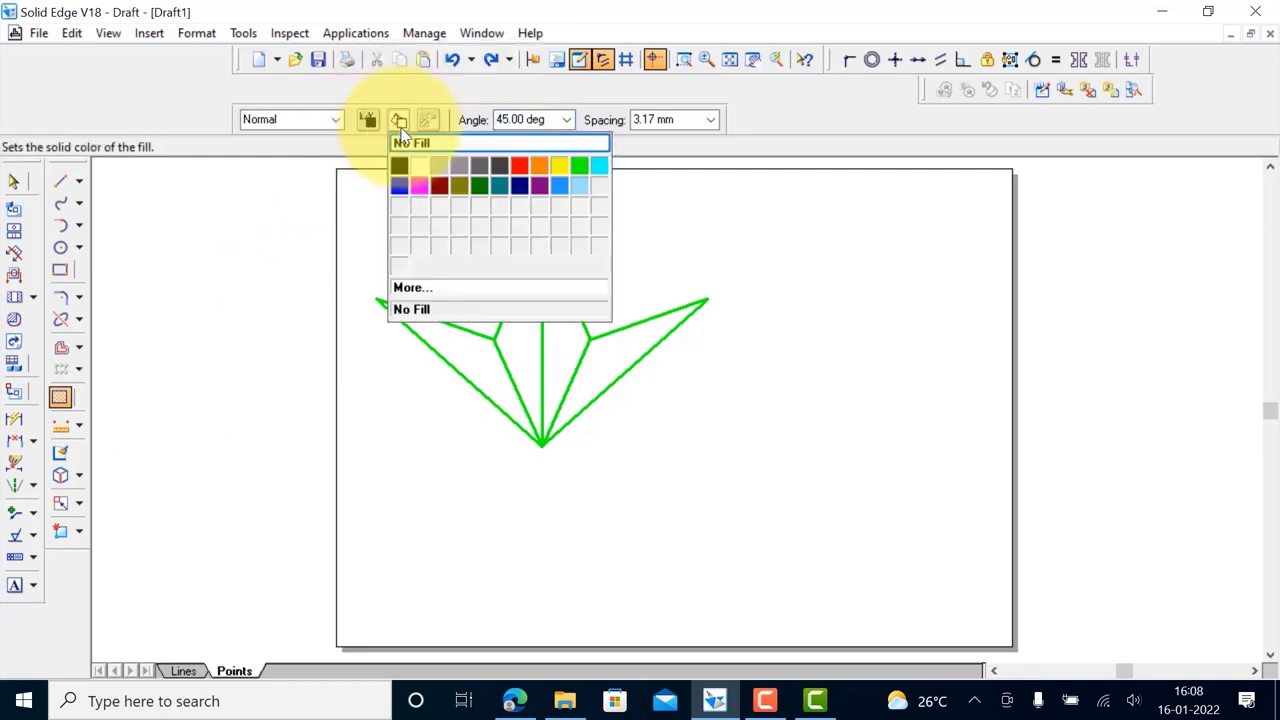
pyautogui.click(400, 168)
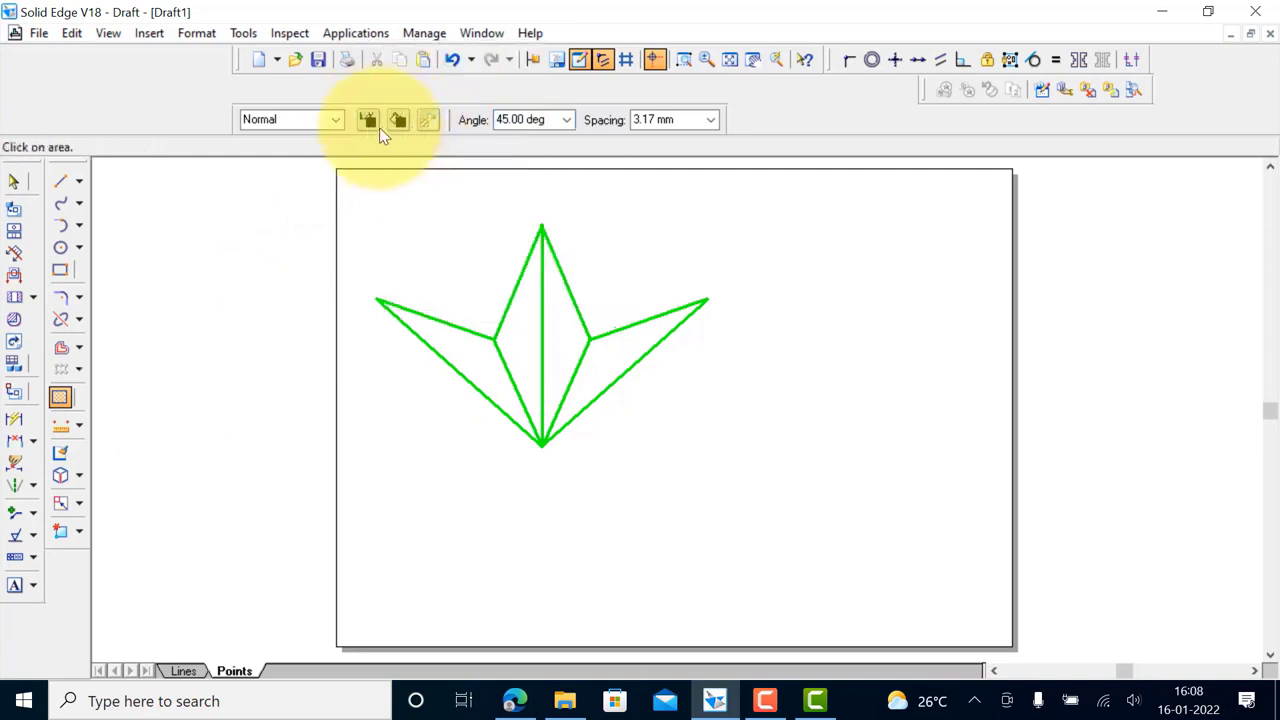
pyautogui.click(377, 124)
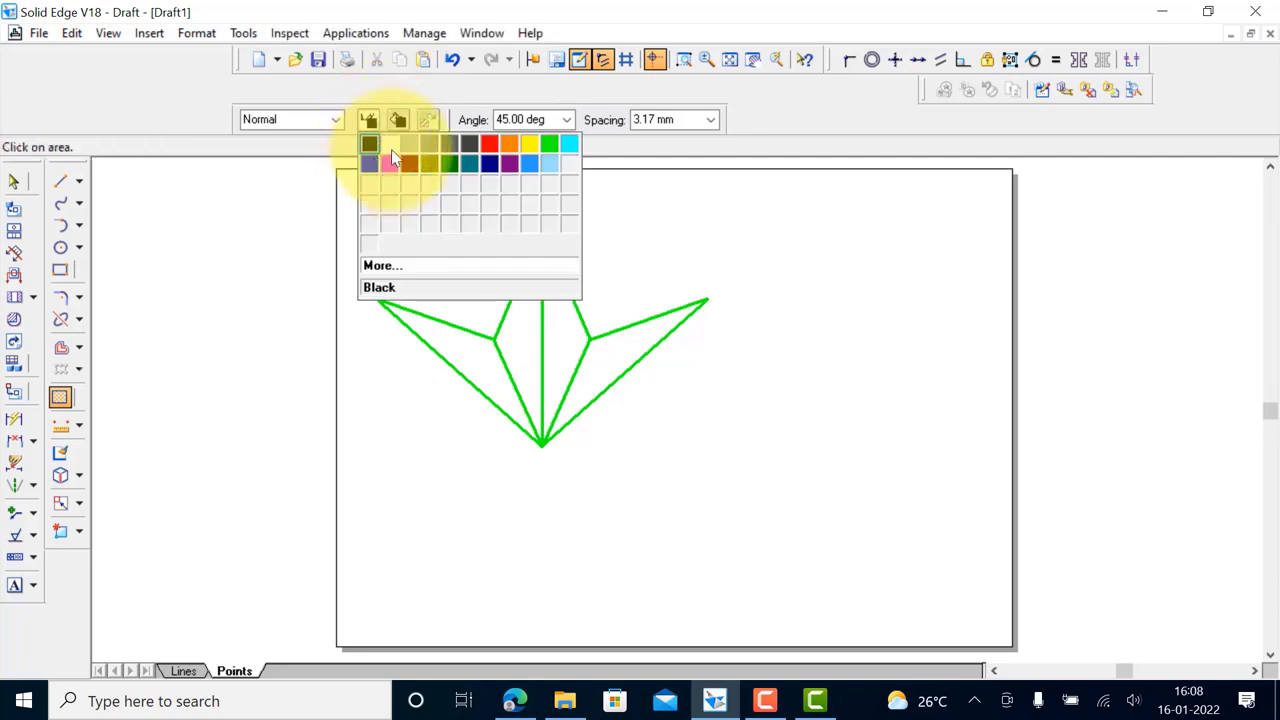
pyautogui.click(391, 144)
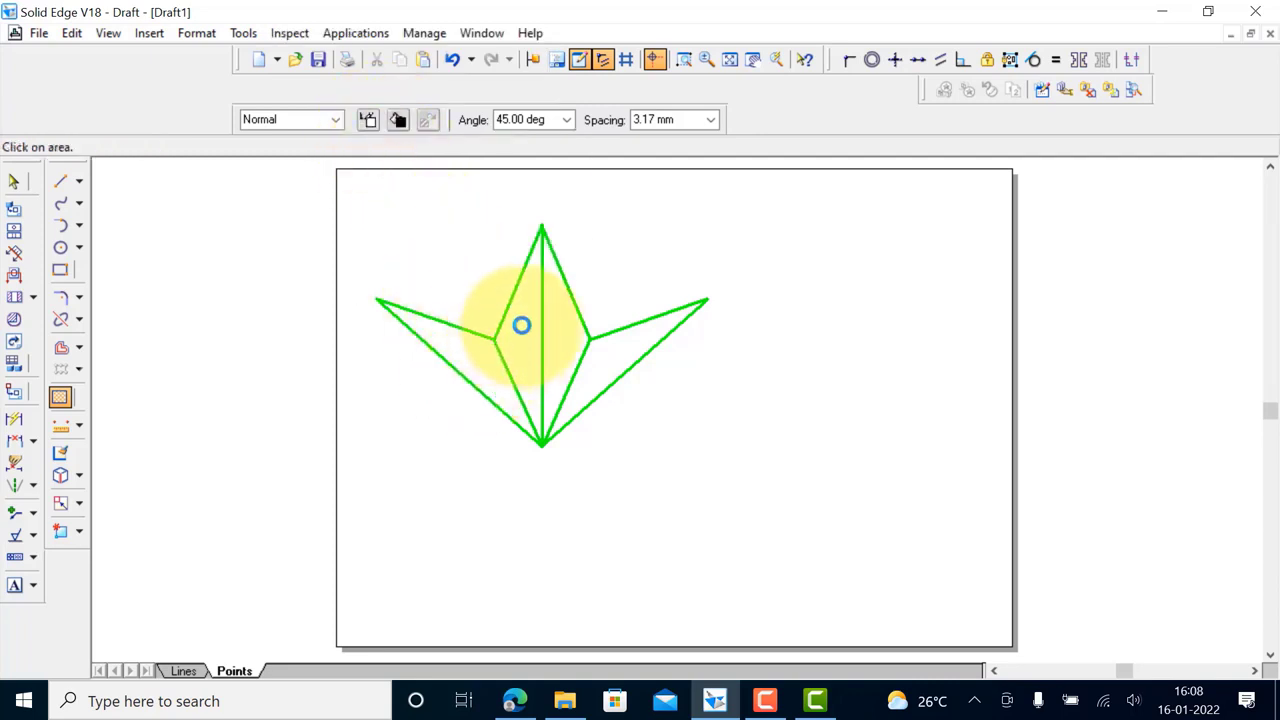
pyautogui.click(521, 323)
pyautogui.click(527, 318)
pyautogui.click(563, 314)
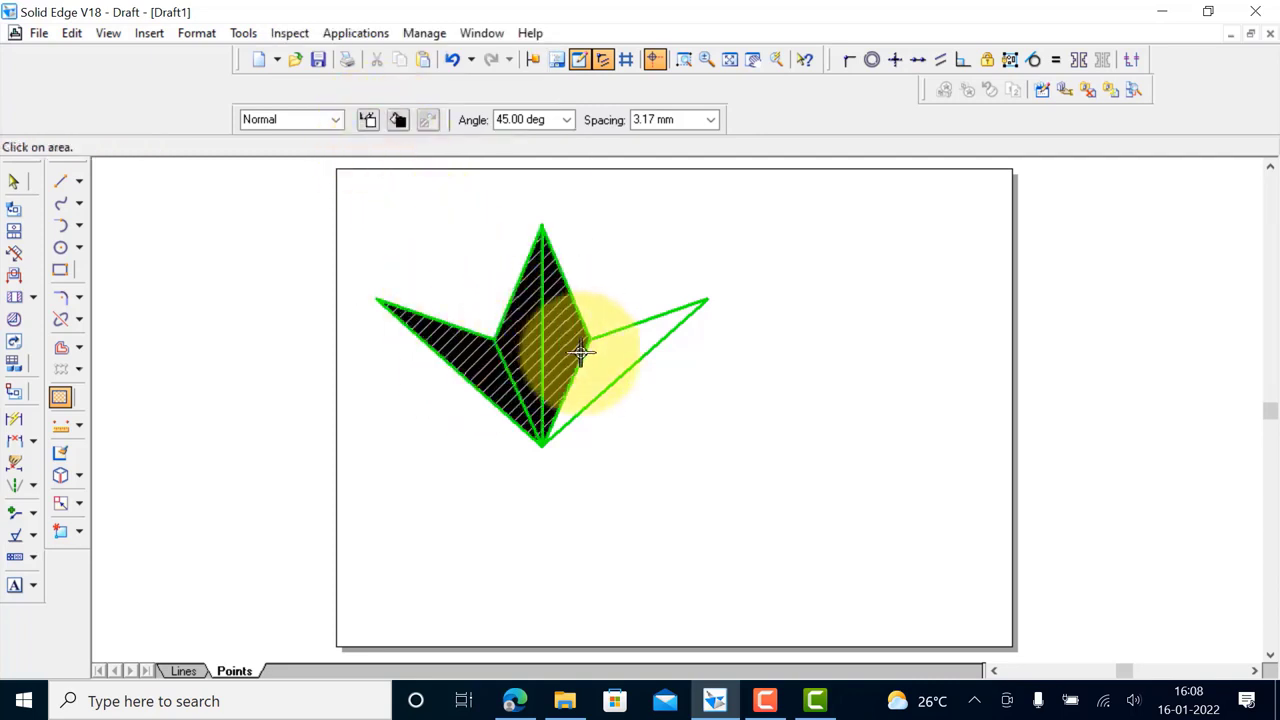
pyautogui.click(606, 351)
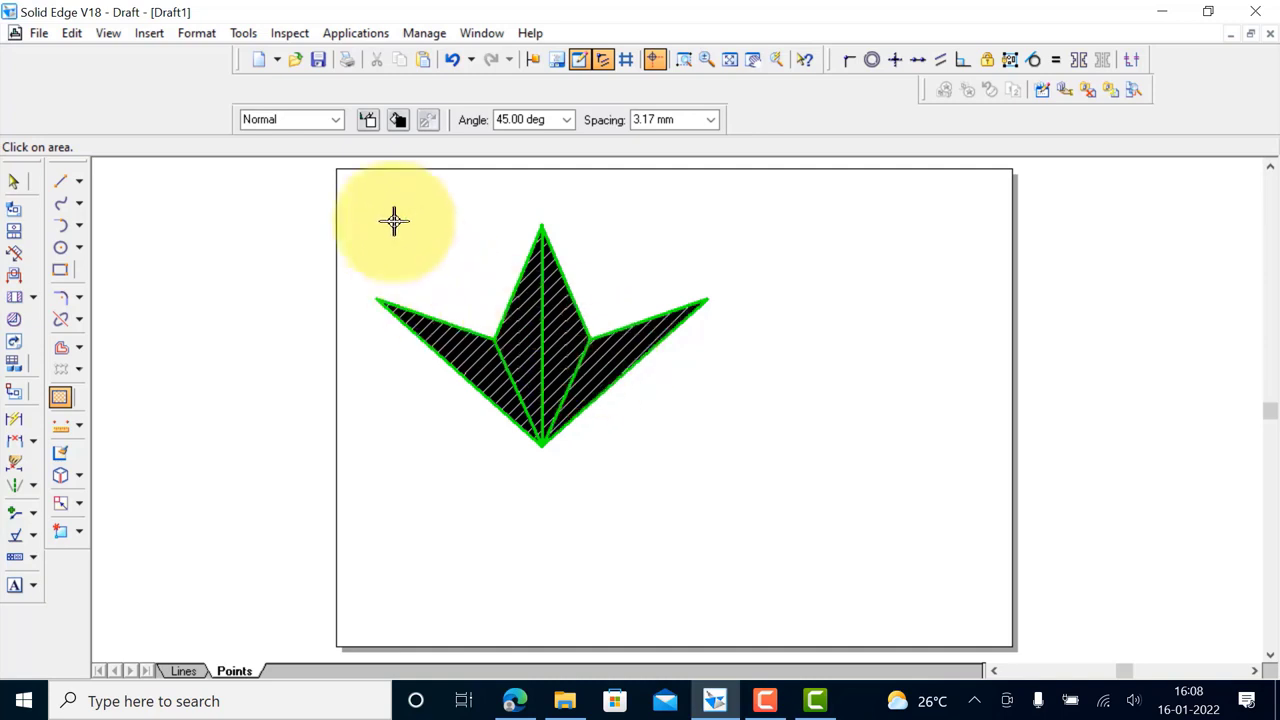
# Refill the left inner triangle and the right outer triangle with solid white and black hatch lines
pyautogui.click(399, 120)
pyautogui.click(413, 167)
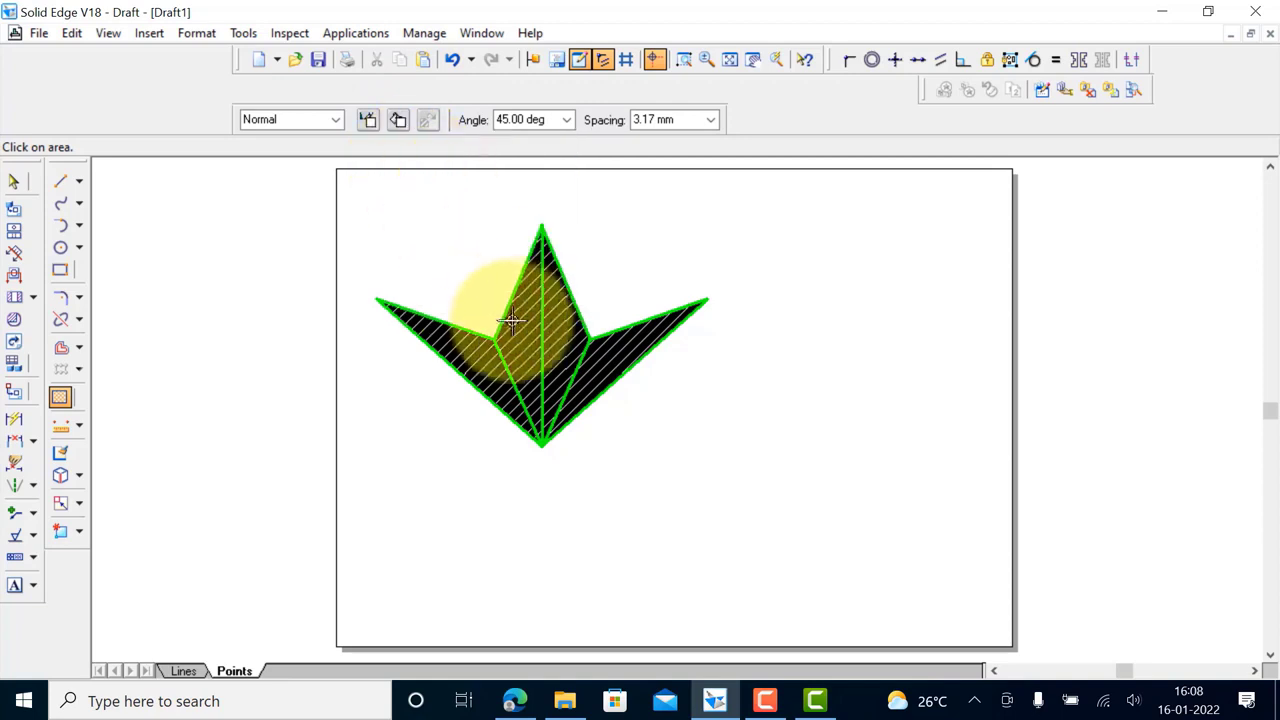
pyautogui.click(514, 337)
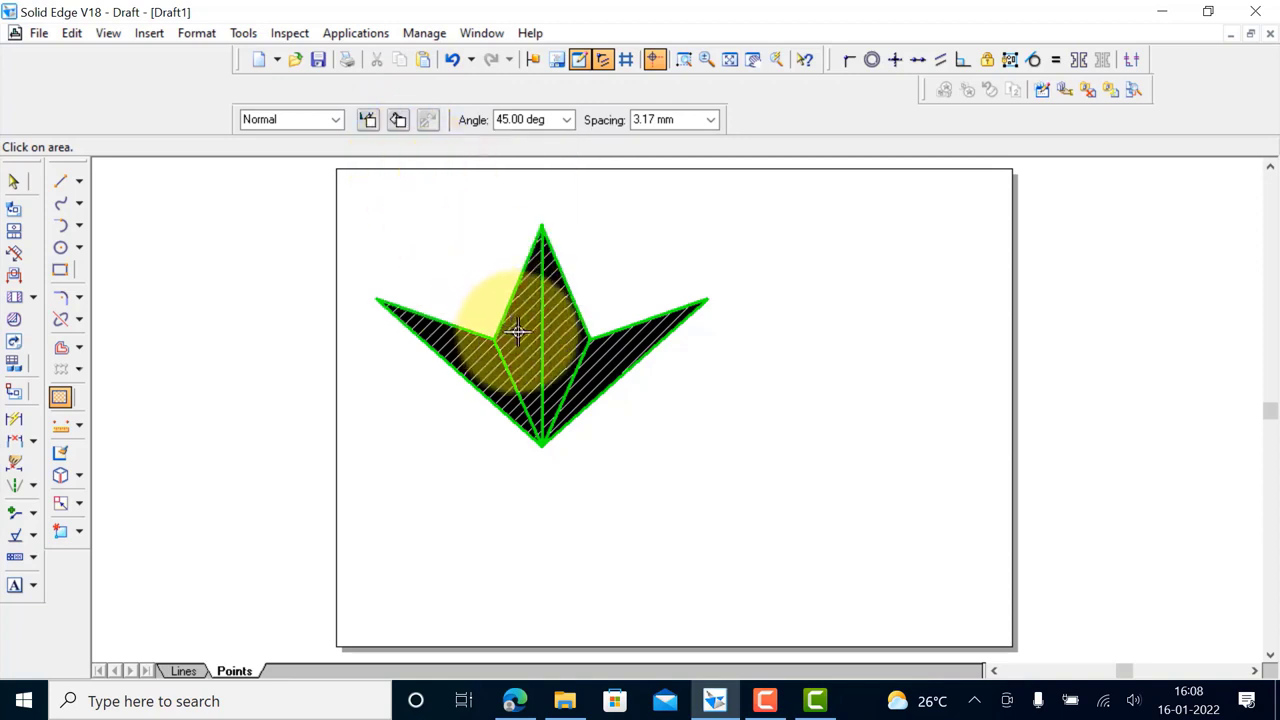
pyautogui.click(367, 121)
pyautogui.click(368, 144)
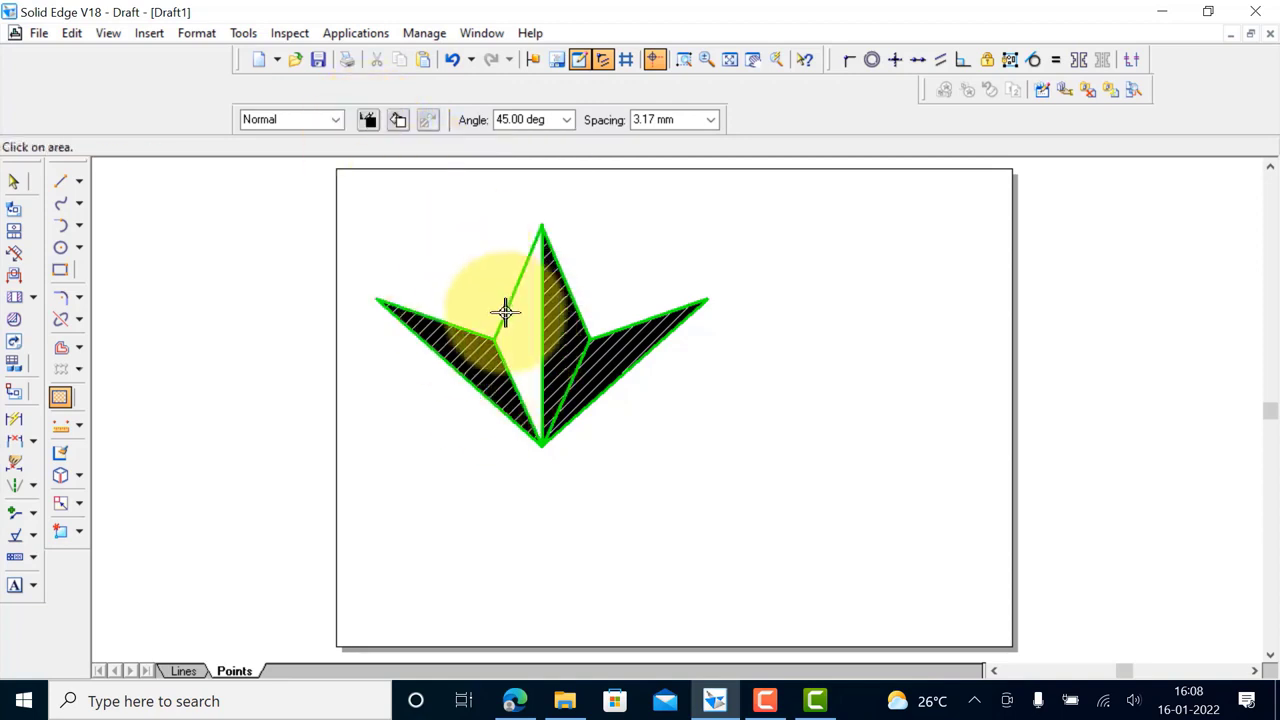
pyautogui.click(523, 320)
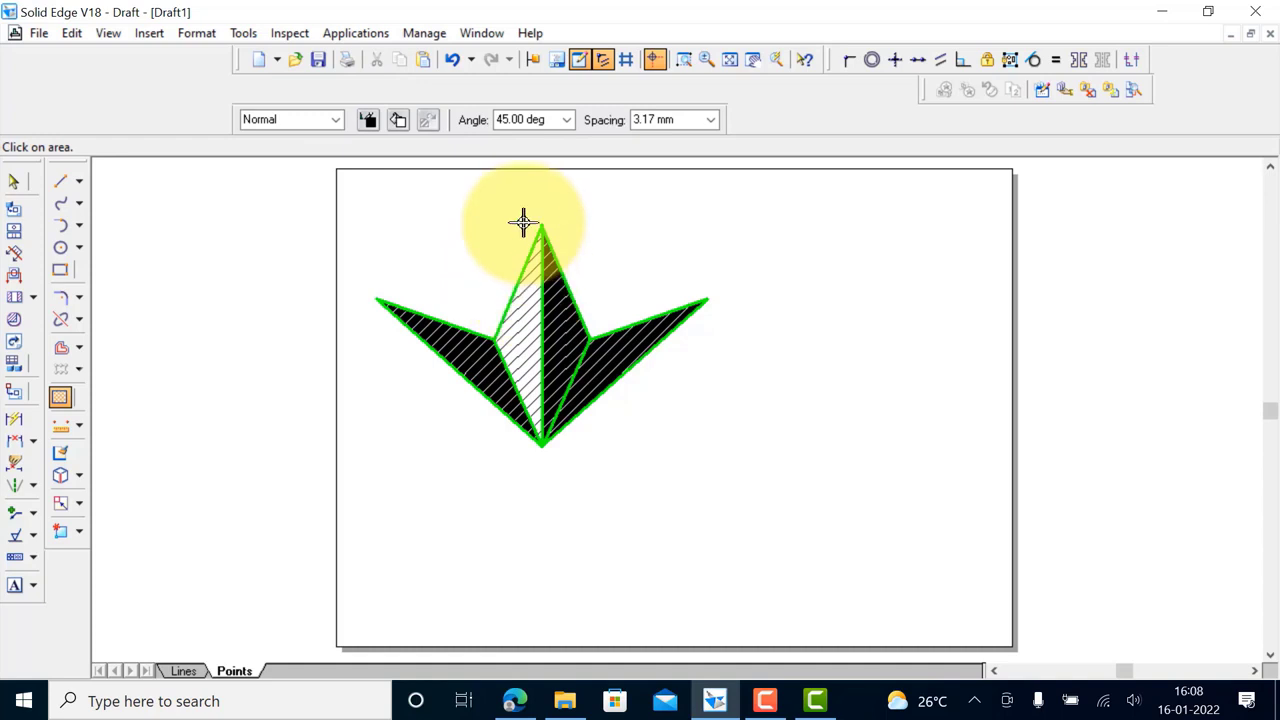
pyautogui.click(610, 362)
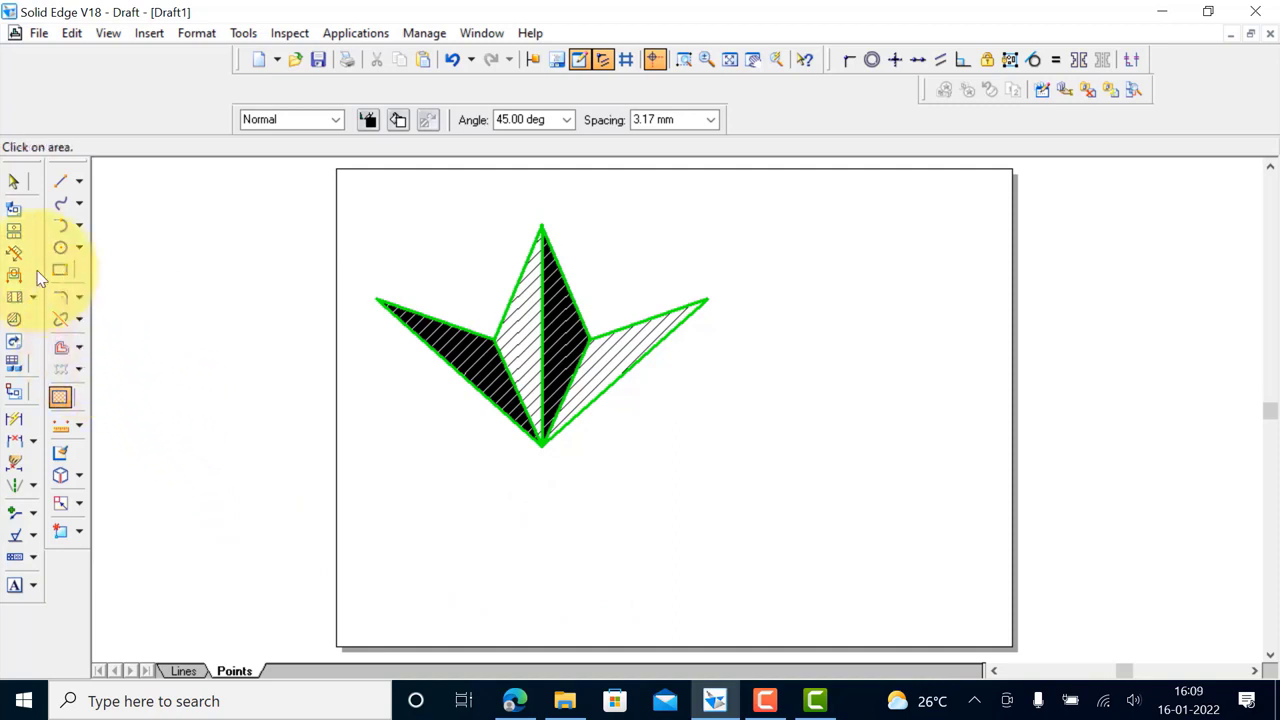
# Draw a circle about 132 mm in diameter that overlaps the figure's right tip
pyautogui.click(58, 185)
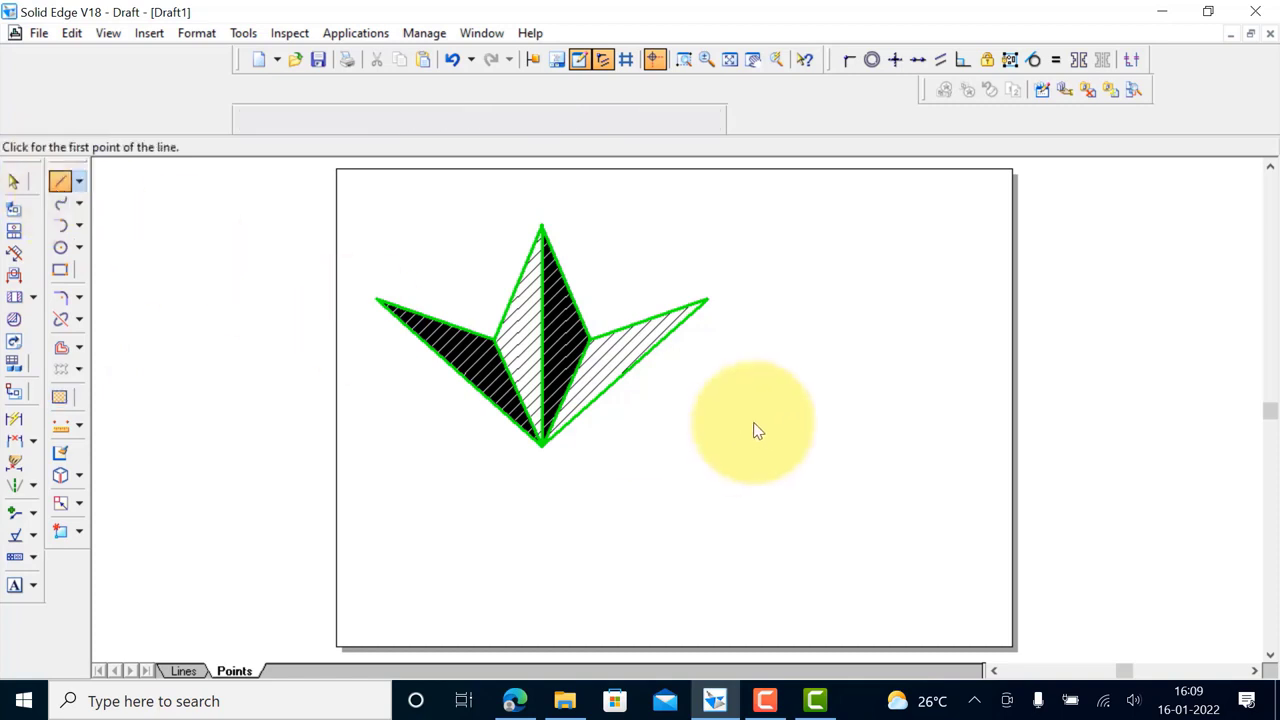
pyautogui.click(65, 241)
pyautogui.click(786, 340)
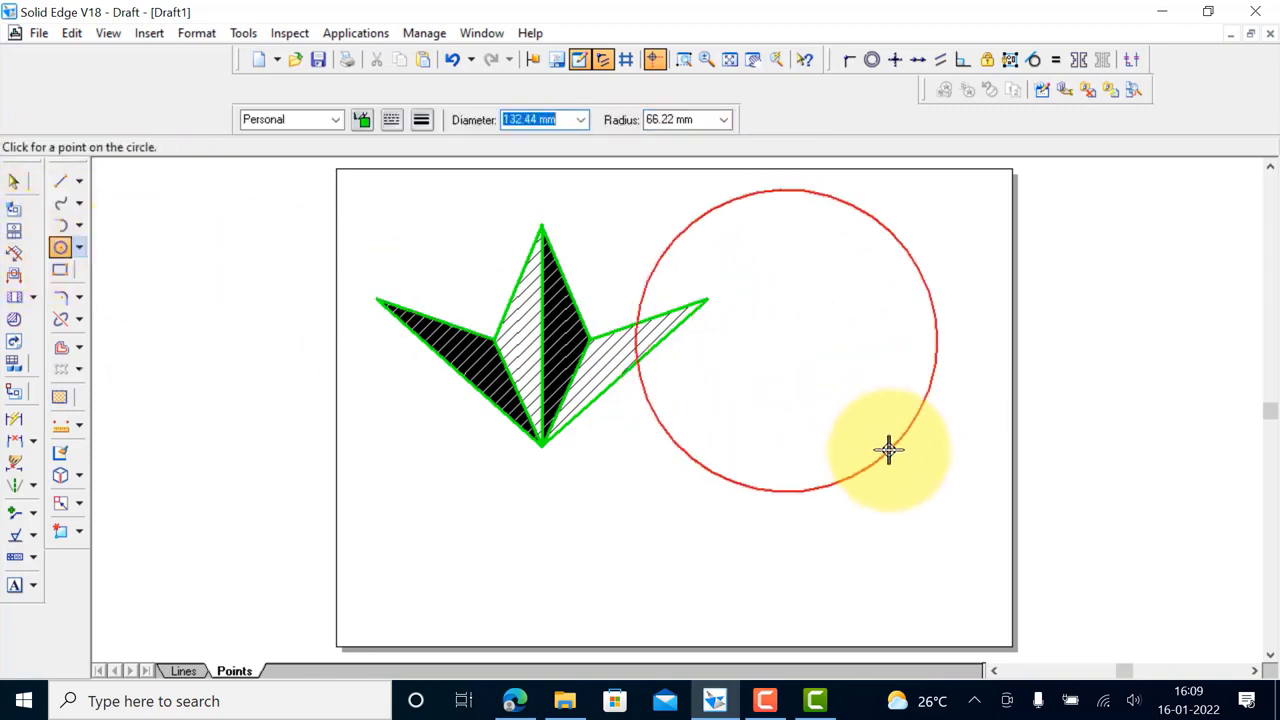
pyautogui.click(889, 450)
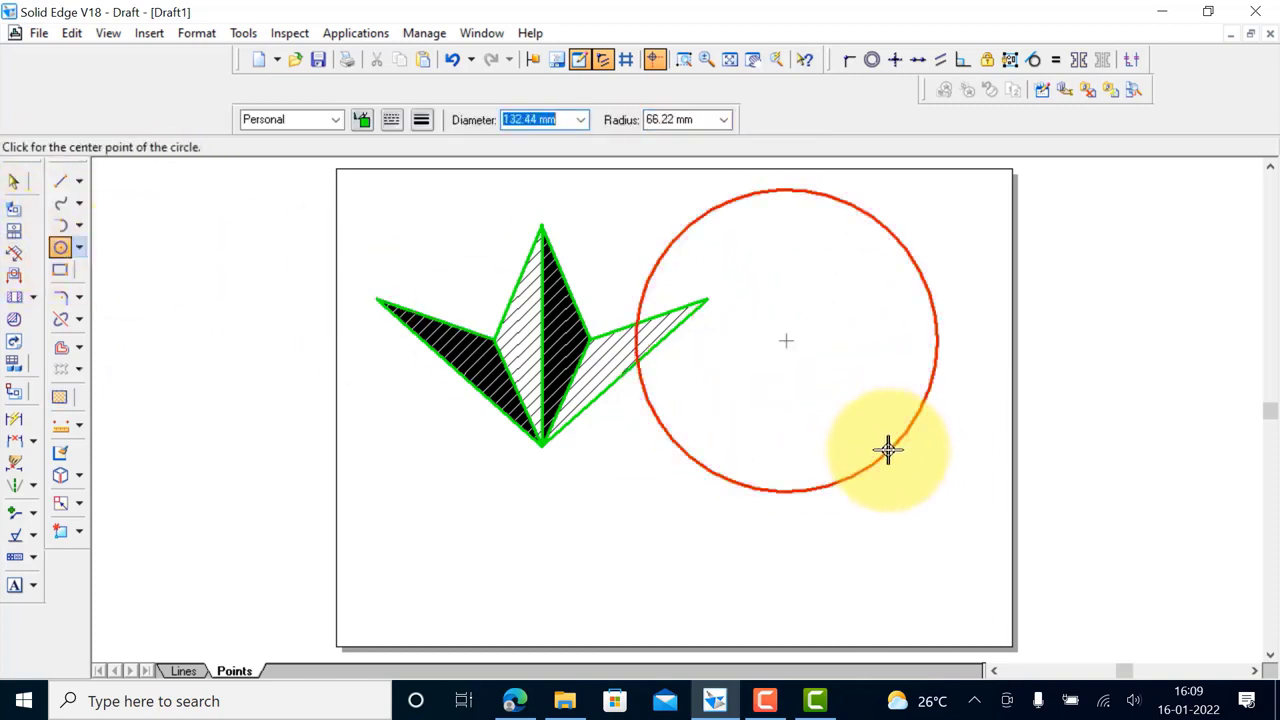
# Offset the circle inward three times at a distance of 20 mm to make concentric circles, and end the offset
pyautogui.click(65, 350)
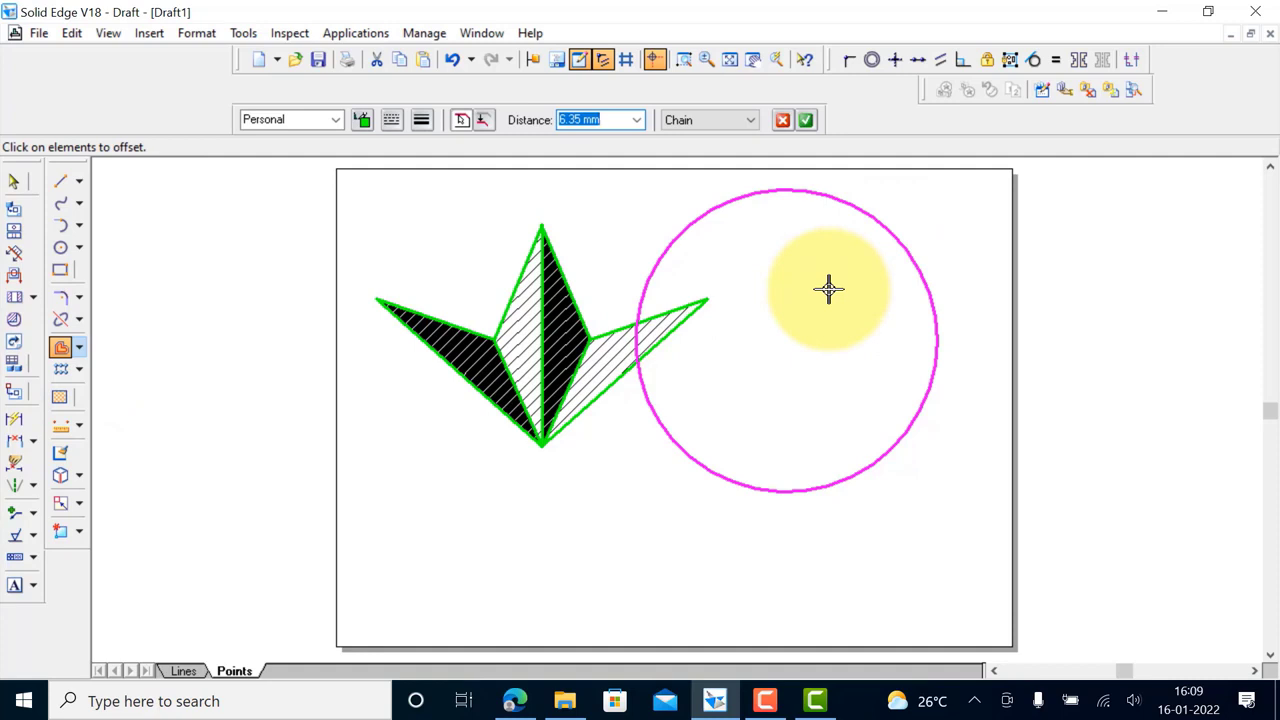
pyautogui.click(828, 289)
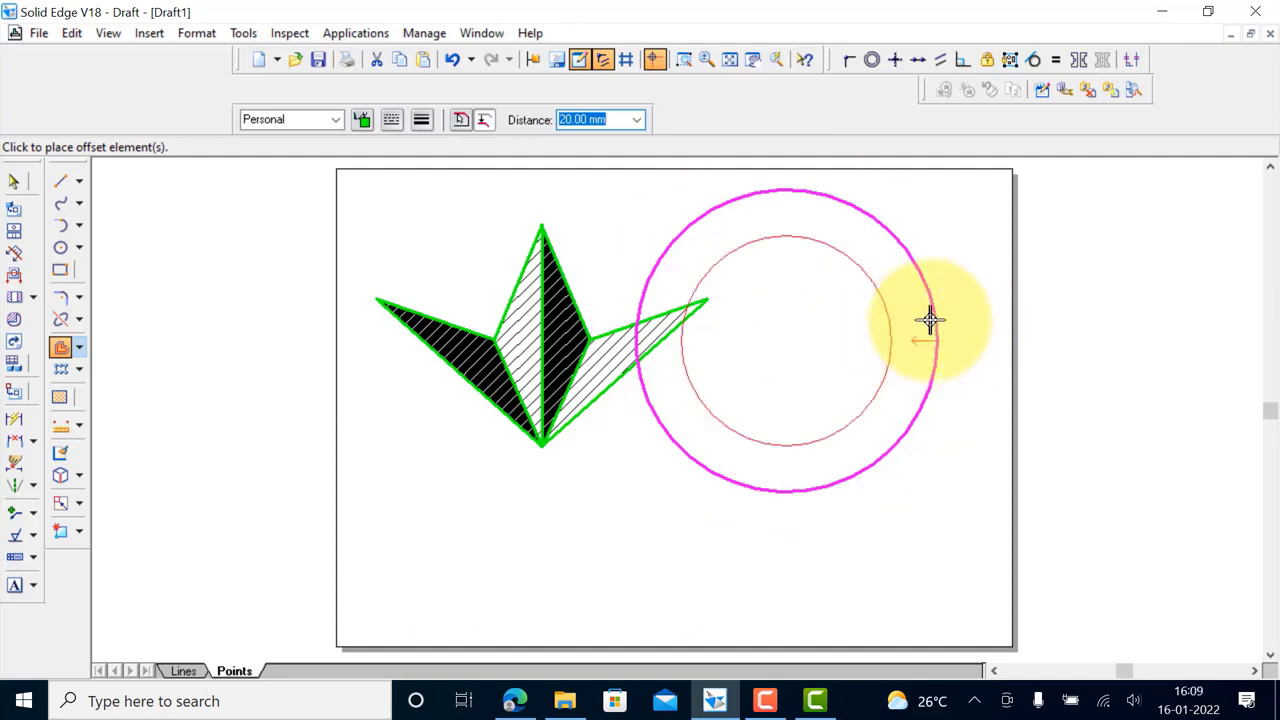
pyautogui.click(894, 322)
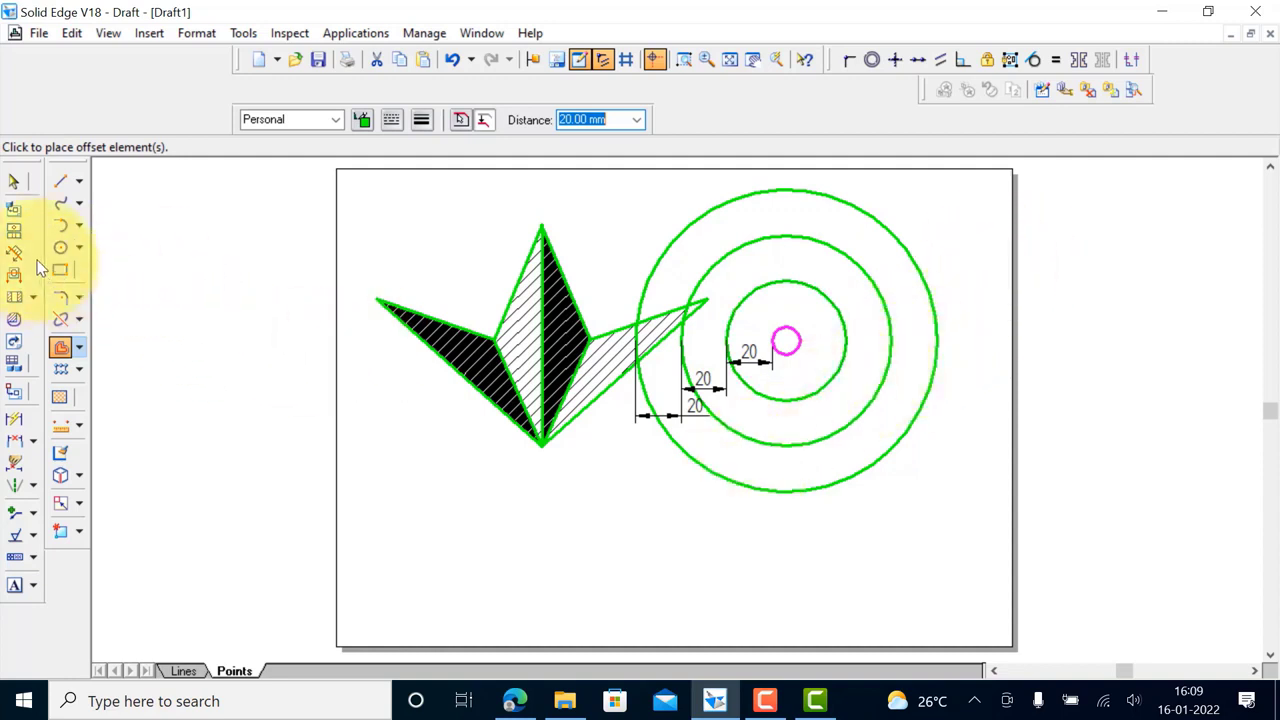
pyautogui.click(13, 183)
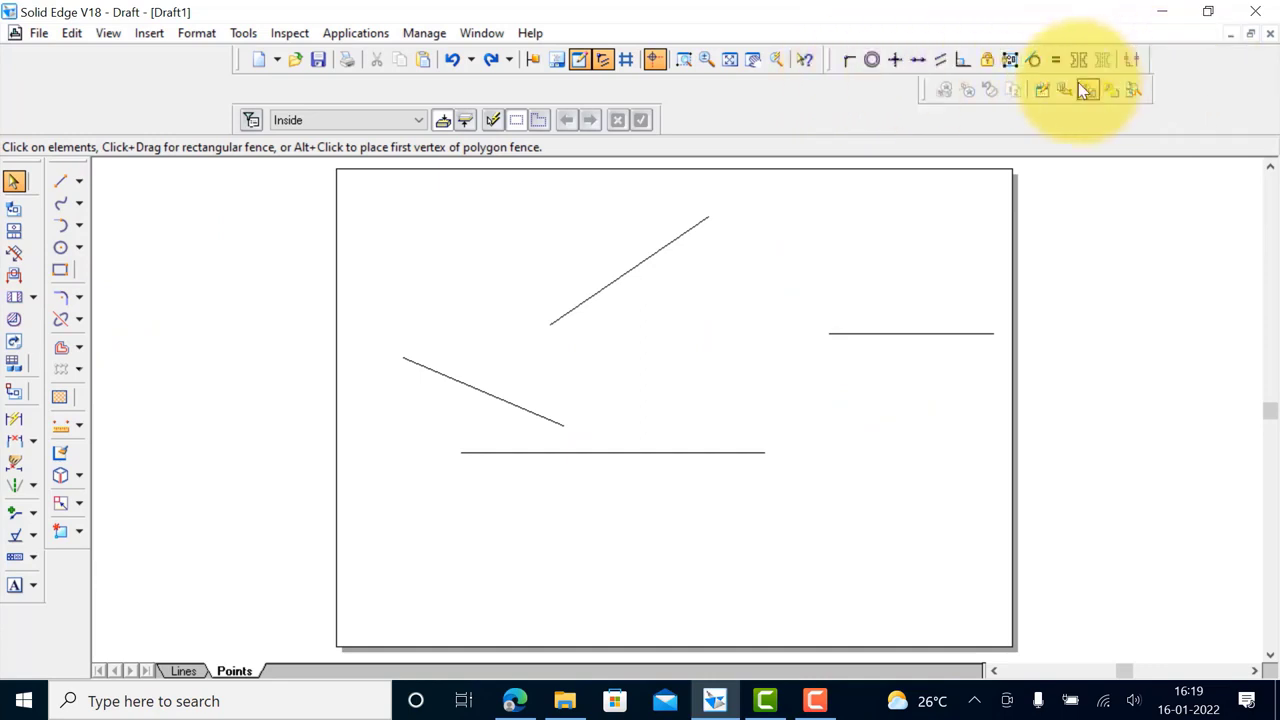
# Connect the endpoints of the four separate lines into one open chain, and undo the connections
pyautogui.click(848, 61)
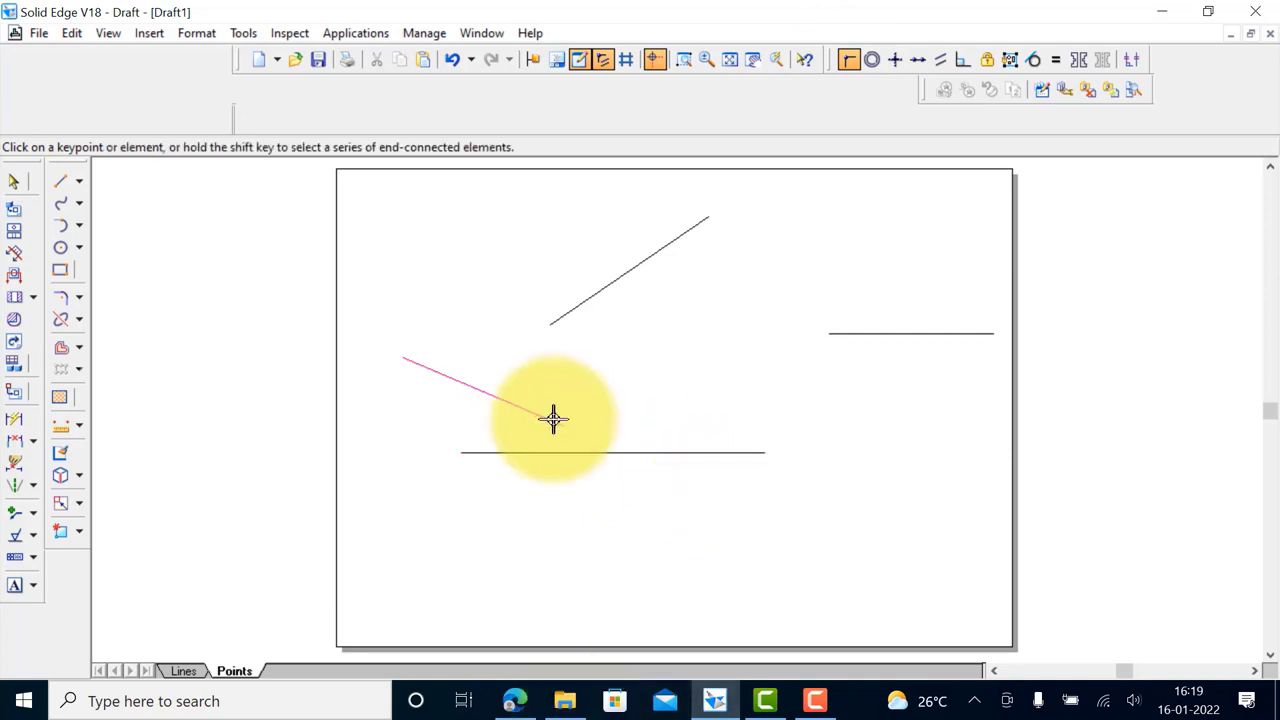
pyautogui.click(458, 453)
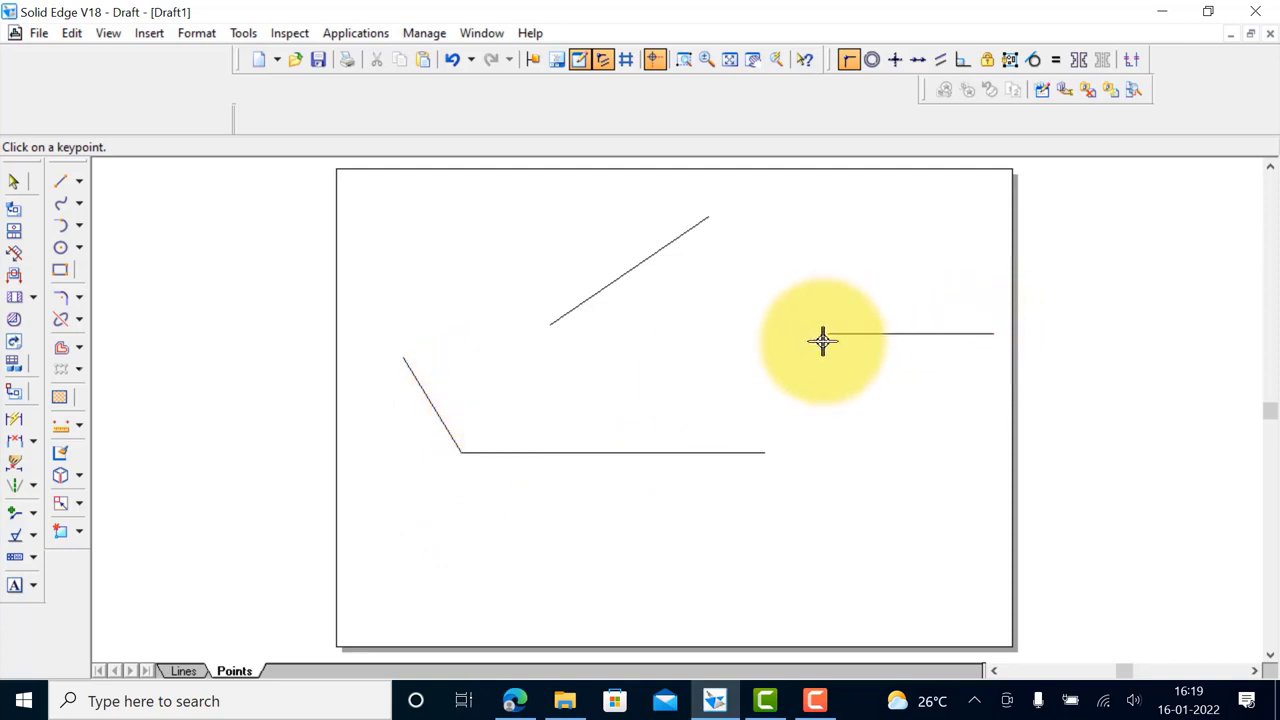
pyautogui.click(760, 452)
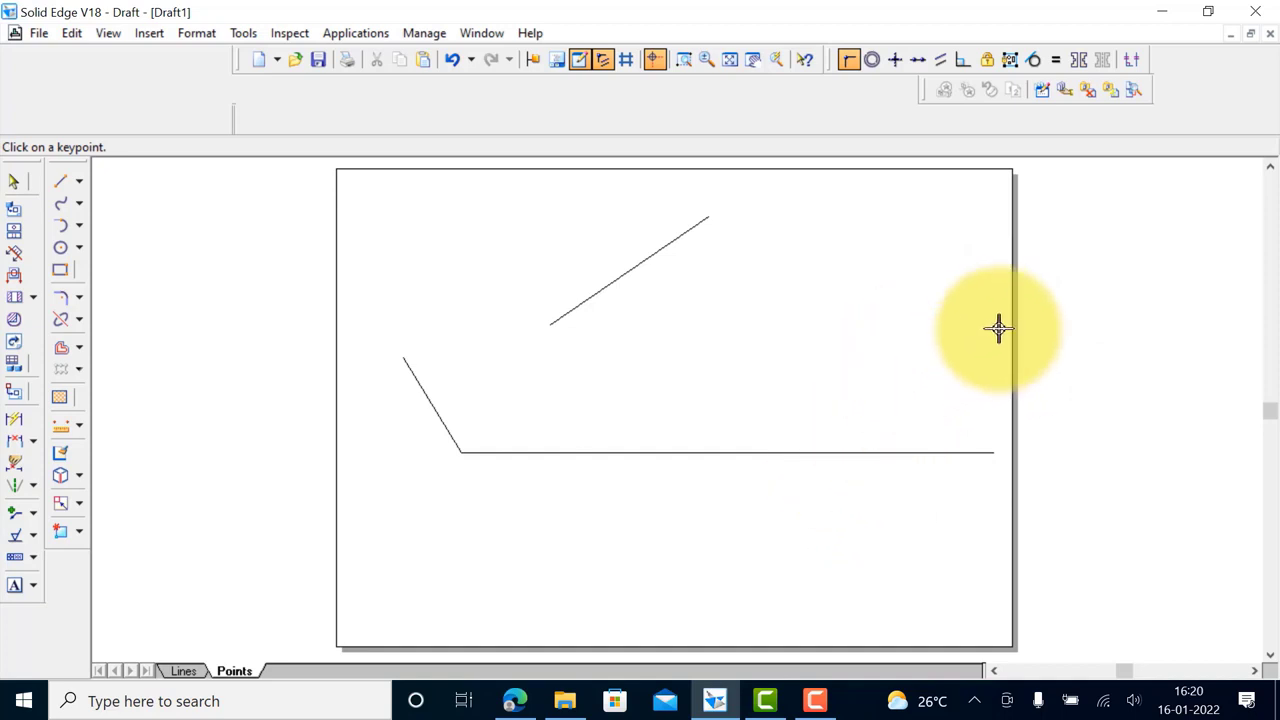
pyautogui.click(552, 323)
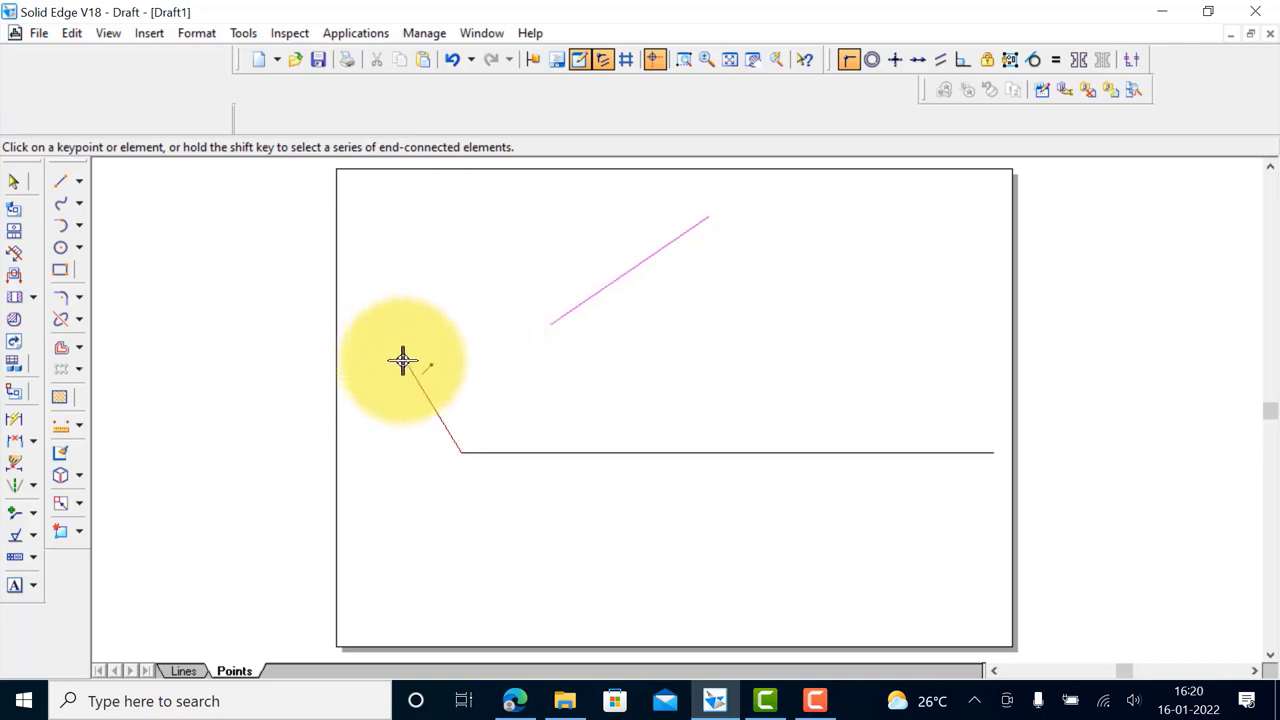
pyautogui.click(404, 357)
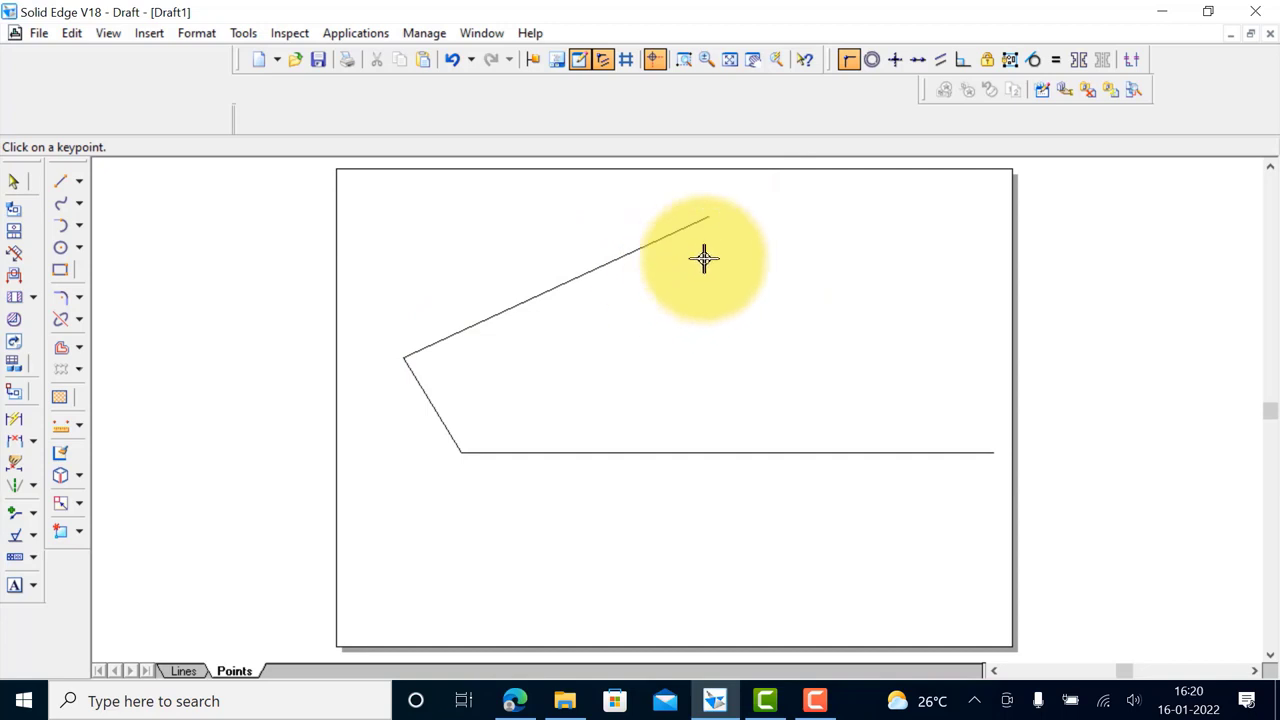
pyautogui.hotkey('ctrl', 'z')
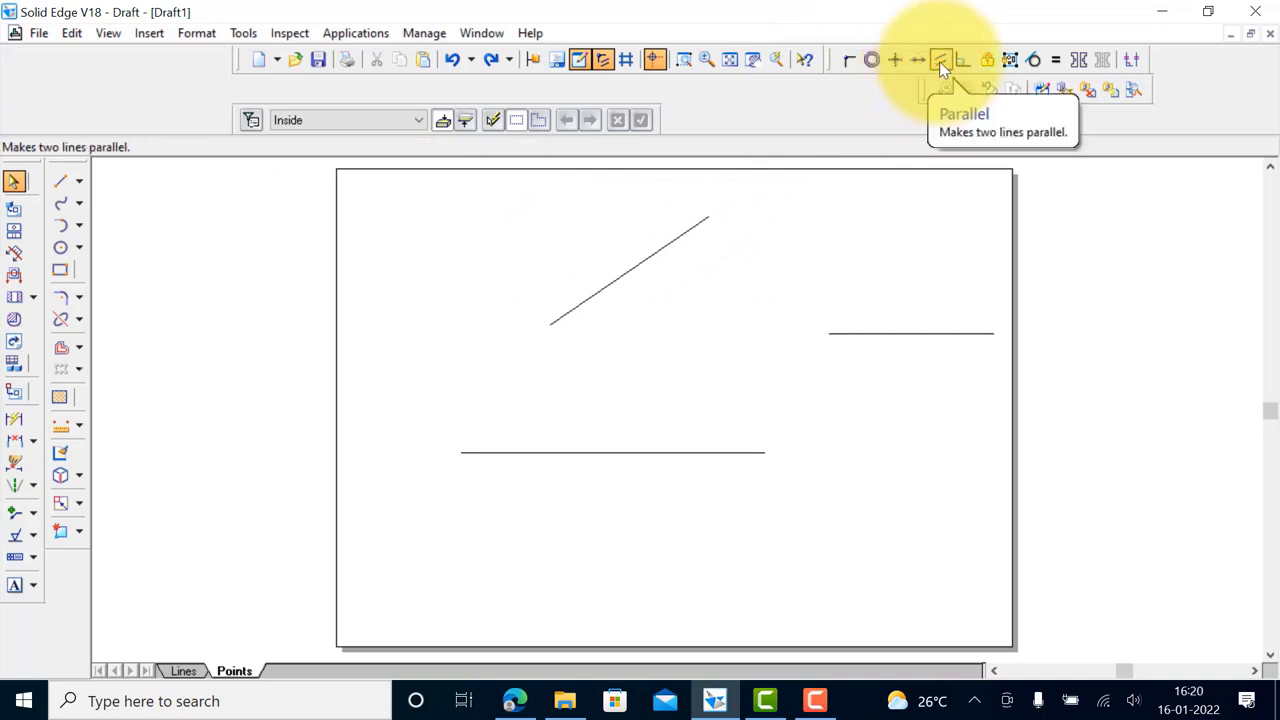
# Draw a slanted line to the right of the existing diagonal line and make it parallel to that line
pyautogui.press('l')
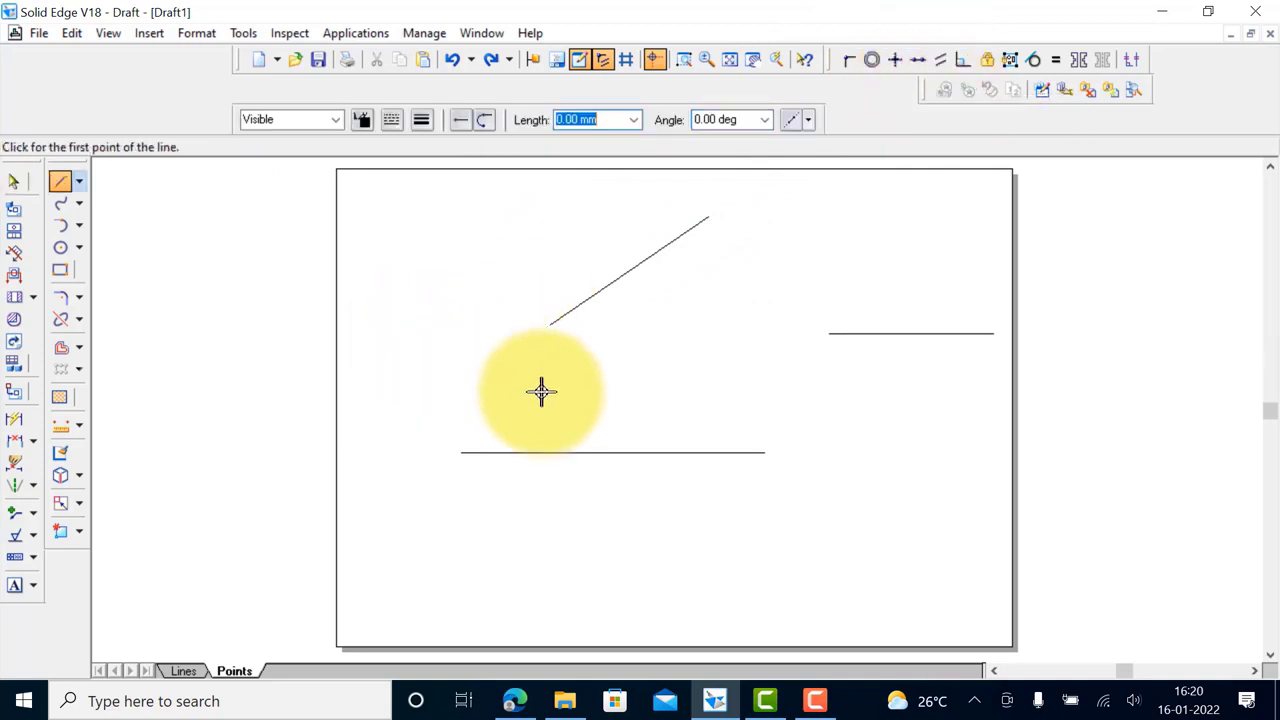
pyautogui.click(686, 305)
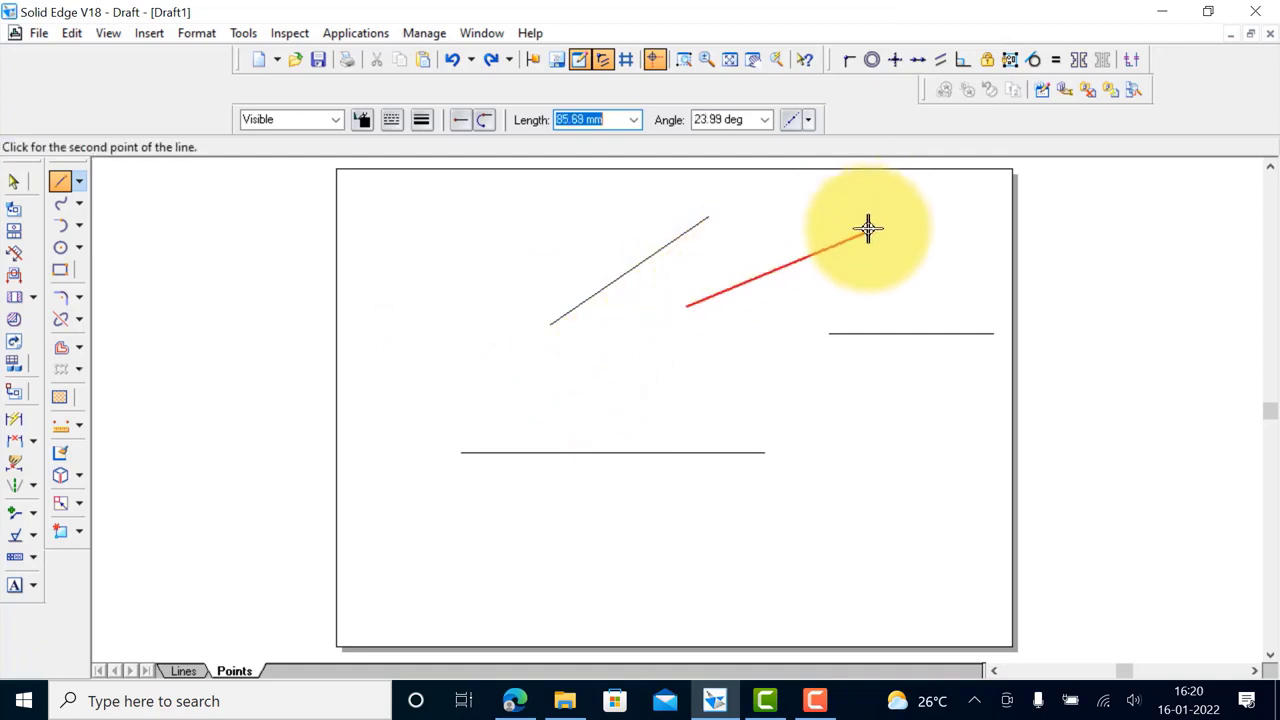
pyautogui.click(941, 59)
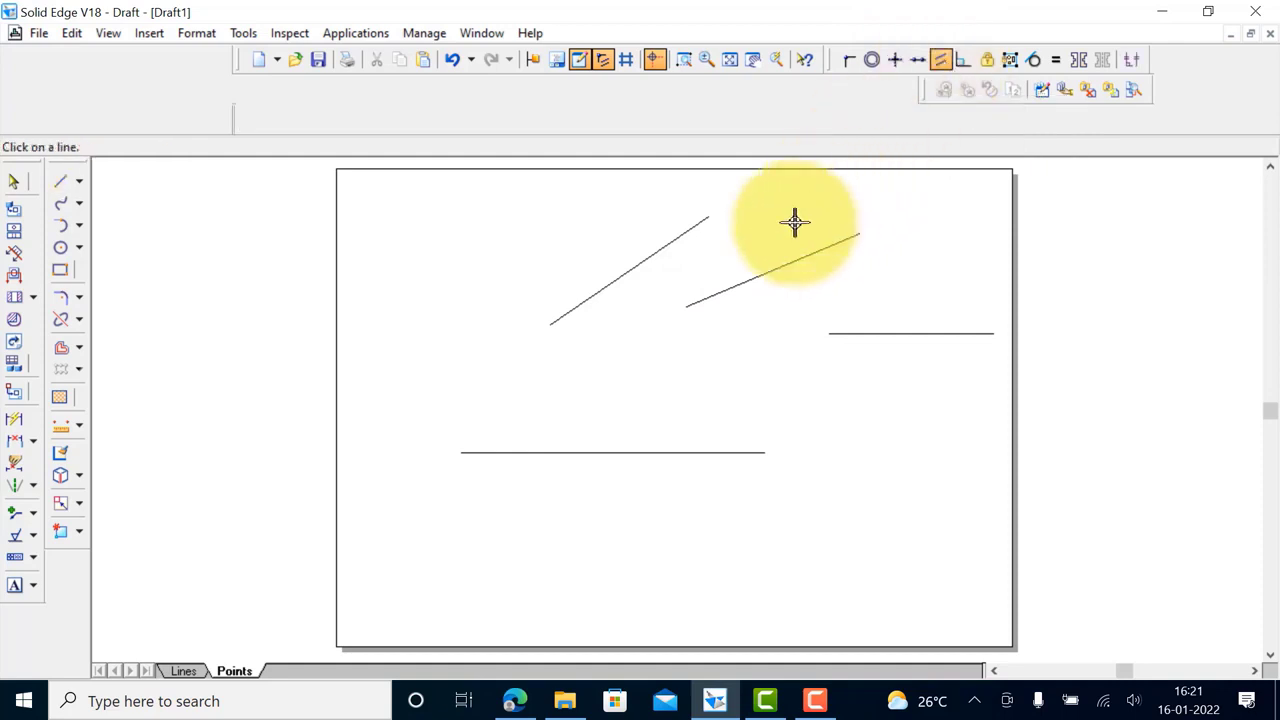
pyautogui.click(765, 277)
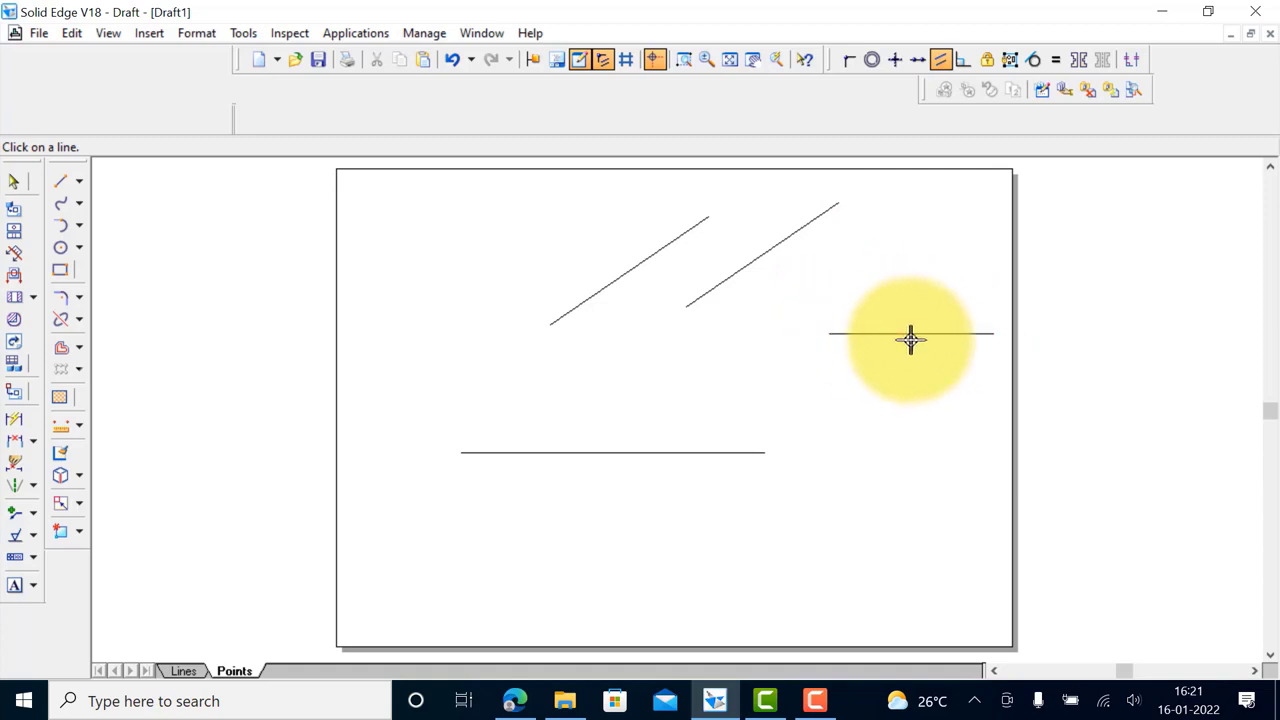
# Make the two diagonal lines parallel to the short horizontal line on the sheet's right, and undo the change
pyautogui.click(798, 226)
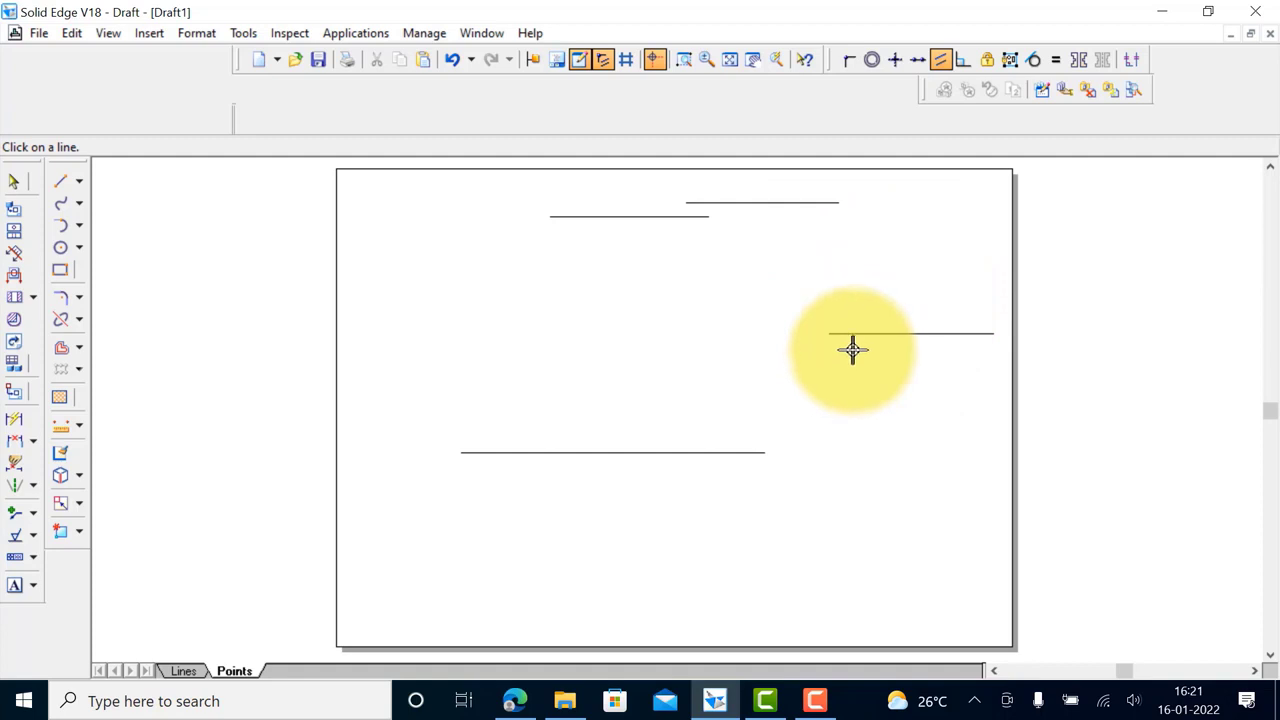
pyautogui.hotkey('ctrl', 'z')
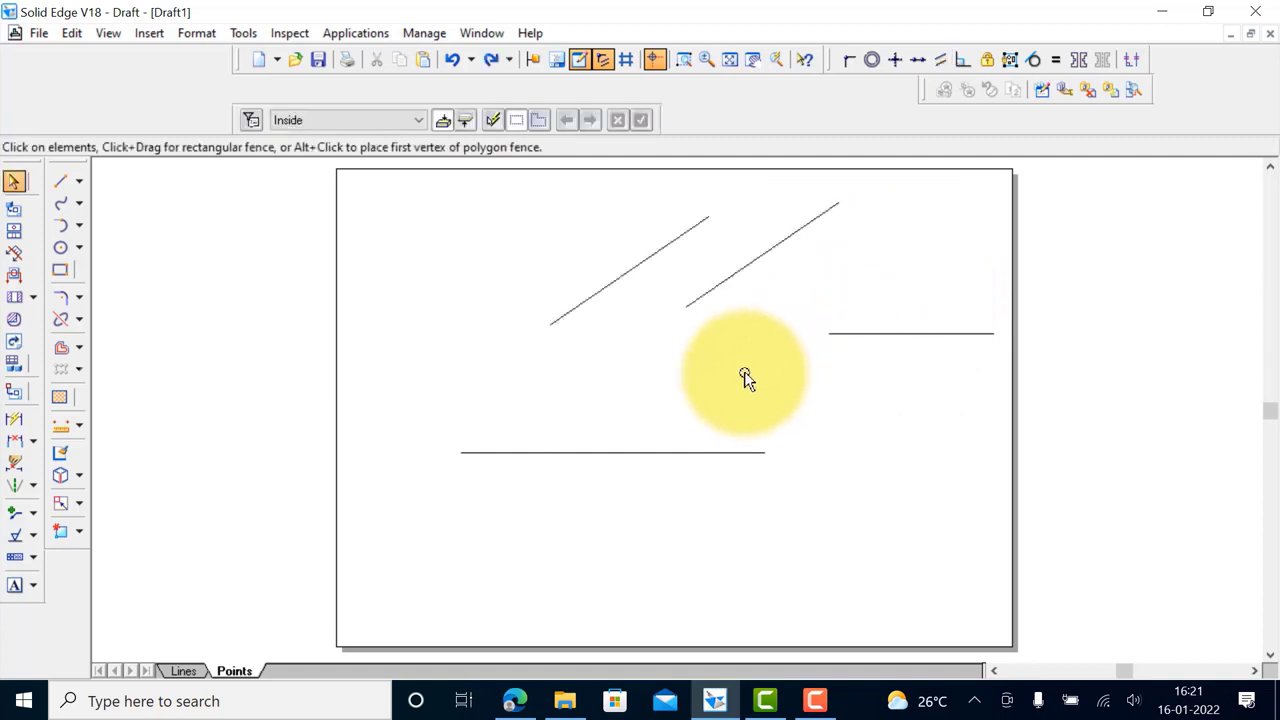
# Draw a separate vertical line about 88 mm long near the sheet's left edge
pyautogui.click(60, 181)
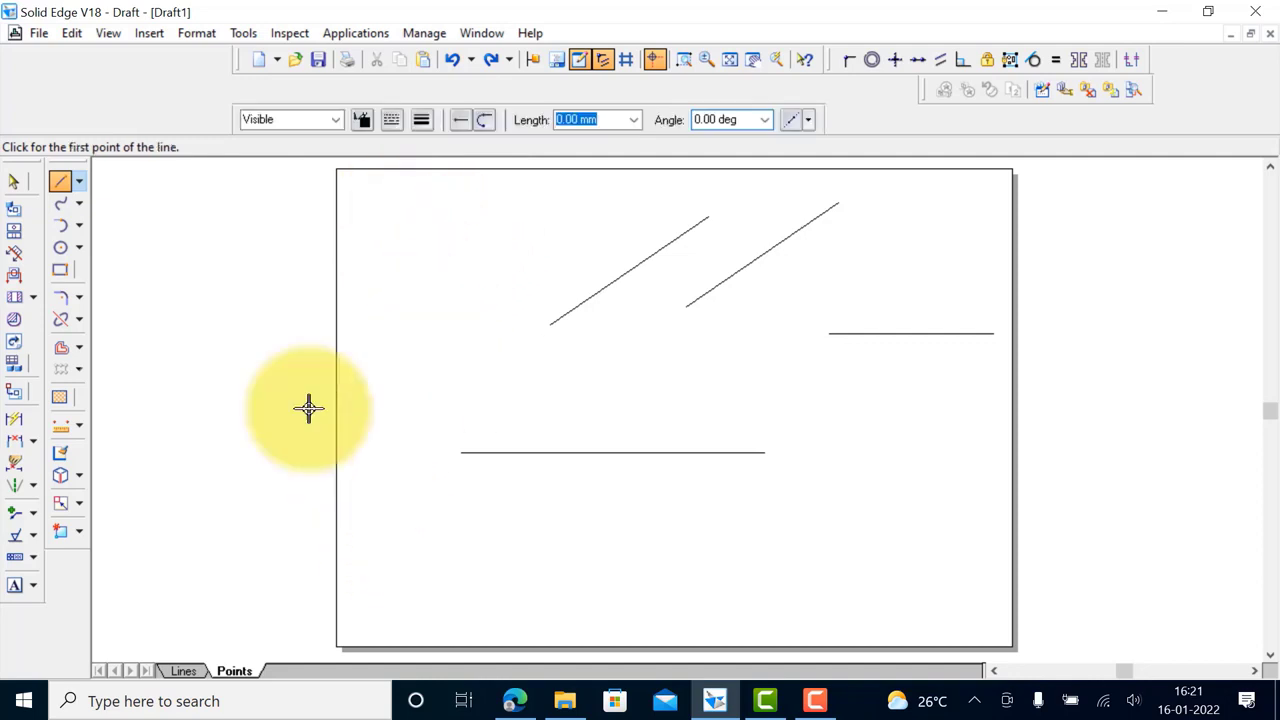
pyautogui.click(405, 341)
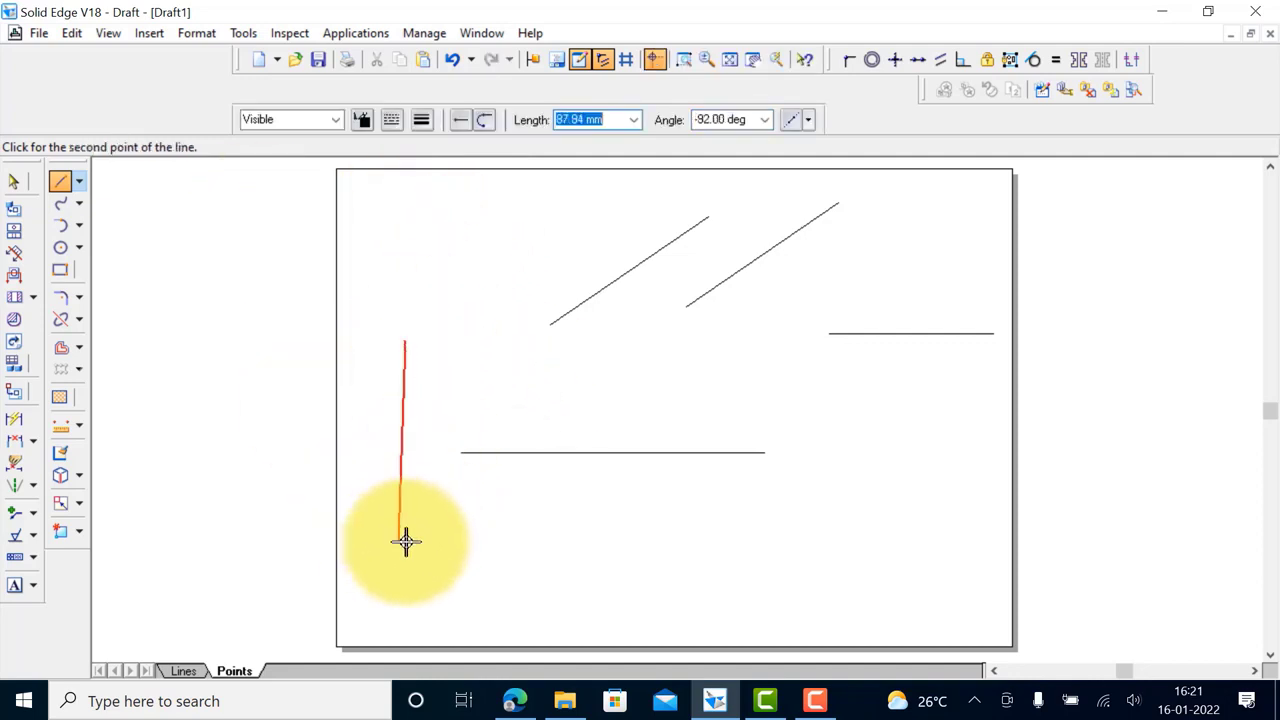
pyautogui.click(403, 545)
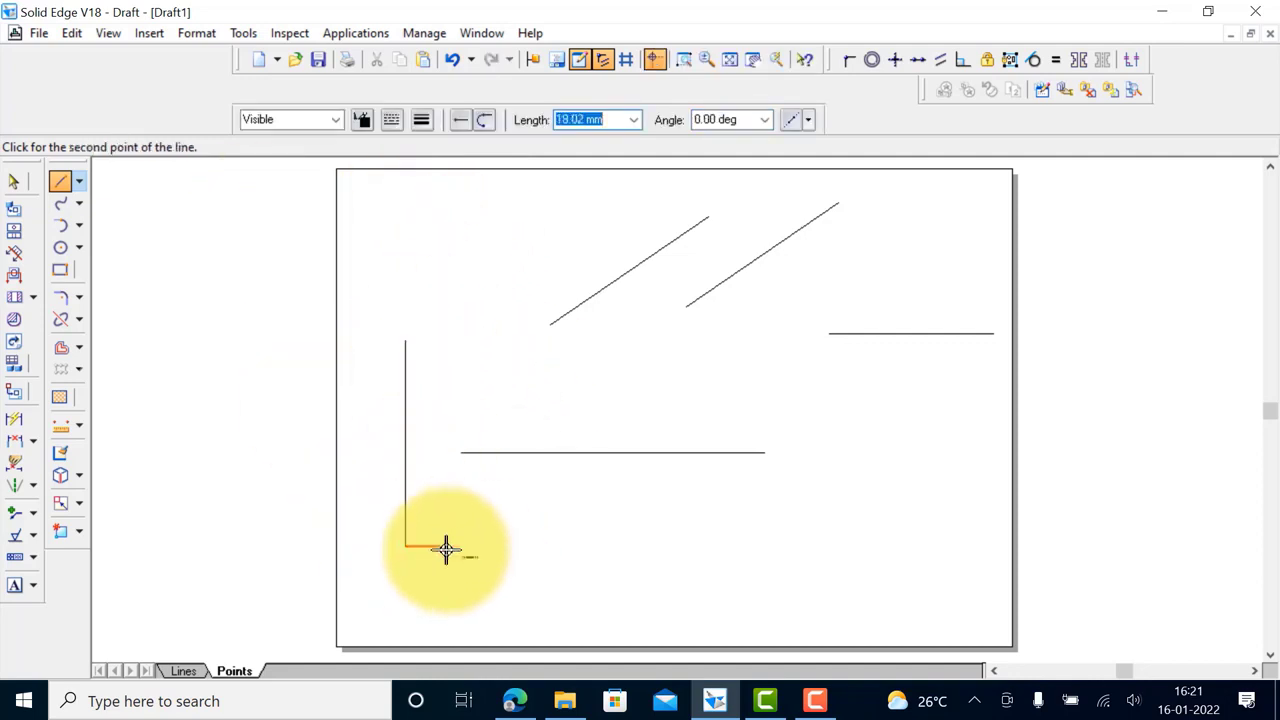
pyautogui.rightClick(458, 550)
# Draw a slanted line about 85 mm long past the long horizontal line's right end and make it parallel to the vertical line
pyautogui.click(744, 542)
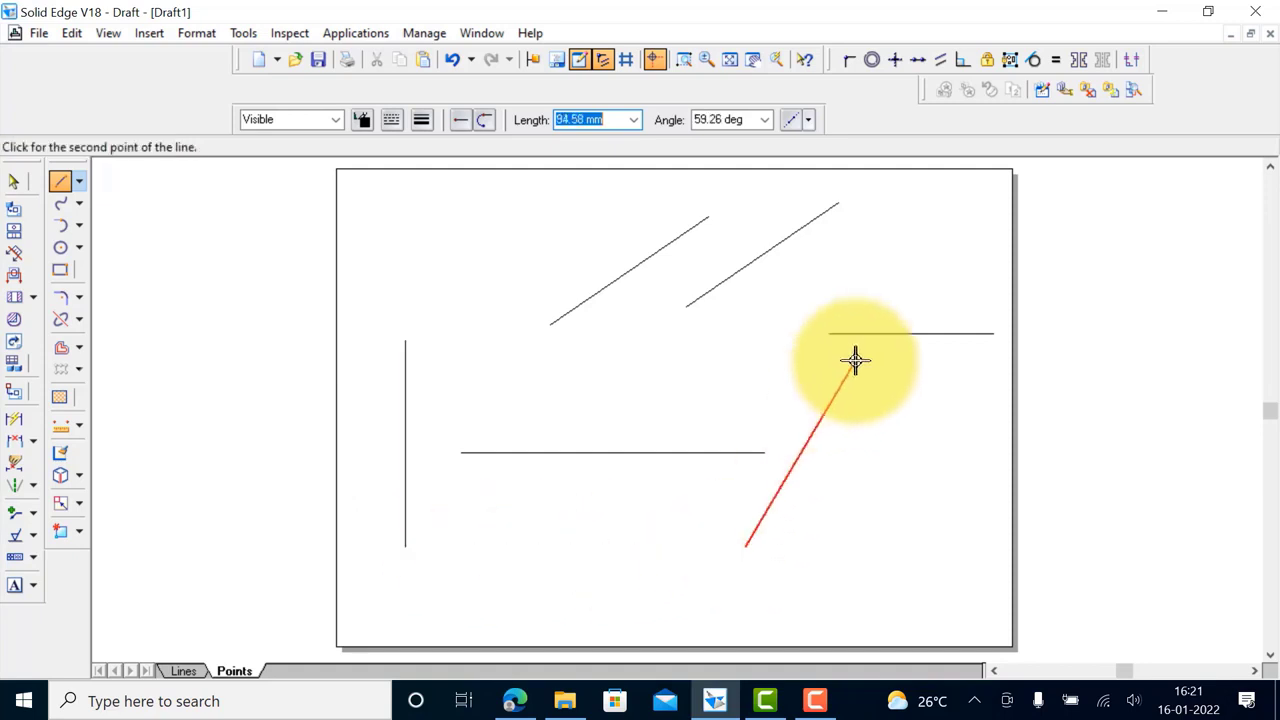
pyautogui.click(888, 382)
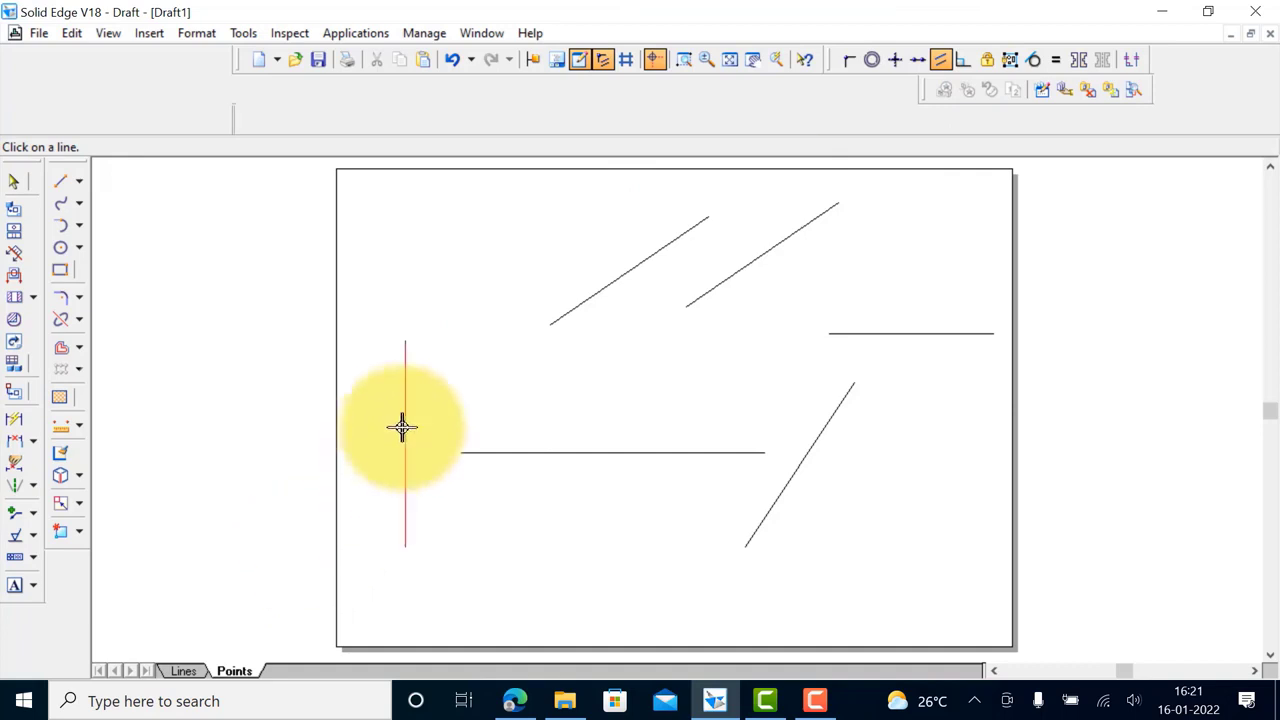
pyautogui.click(812, 440)
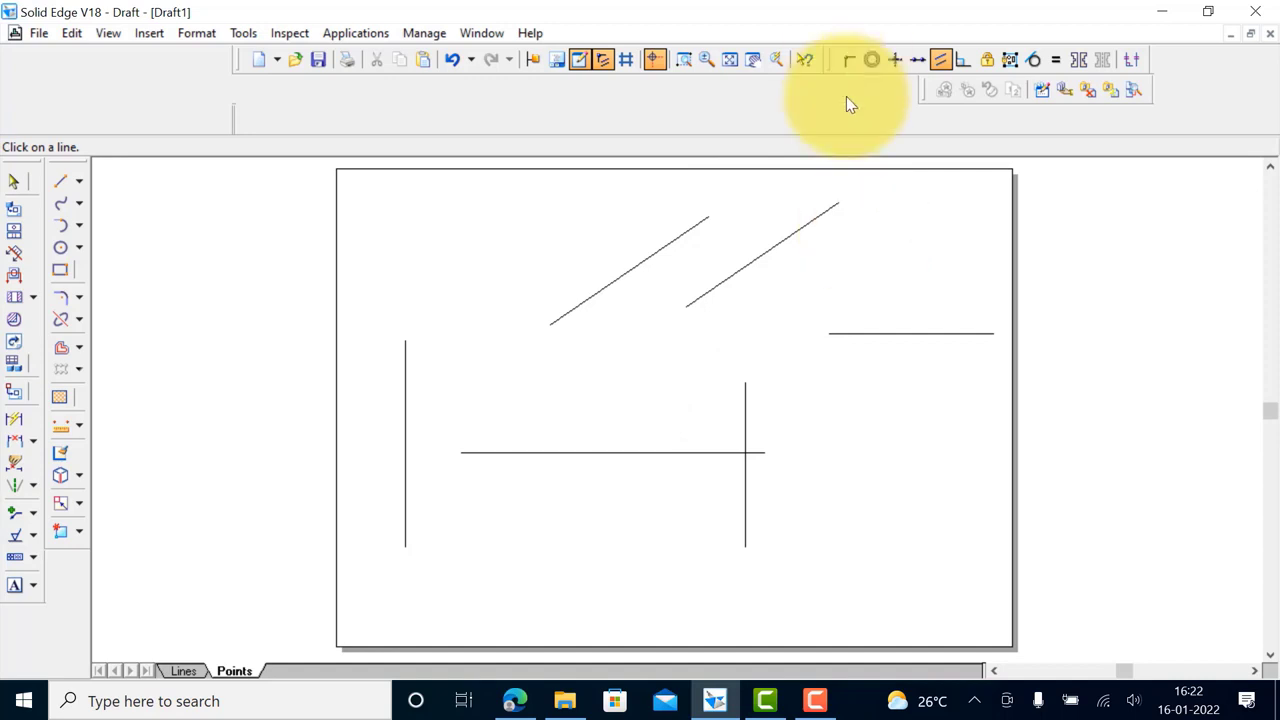
# Apply the Horizontal/Vertical relationship to the two upper diagonal lines to make them horizontal
pyautogui.click(898, 61)
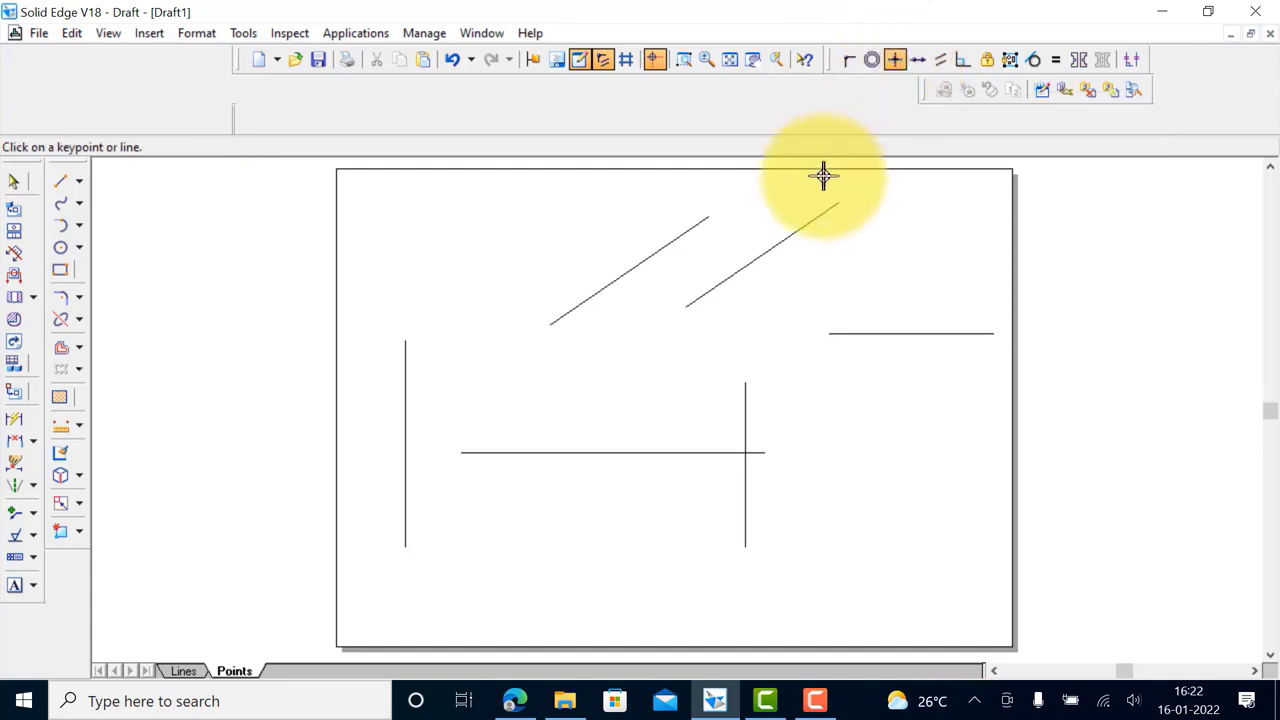
pyautogui.click(778, 240)
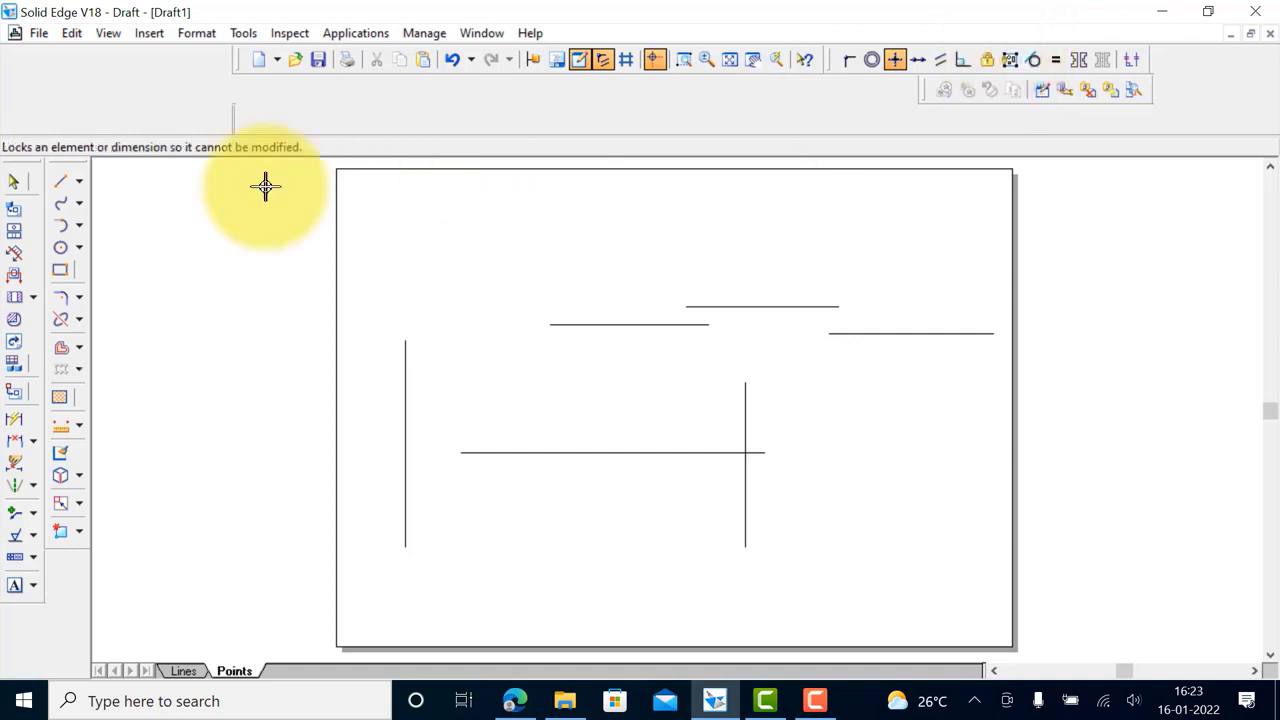
# Draw a tilted rectangle about 64 mm wide at about -27° in the sheet's upper left area
pyautogui.click(61, 268)
pyautogui.click(493, 211)
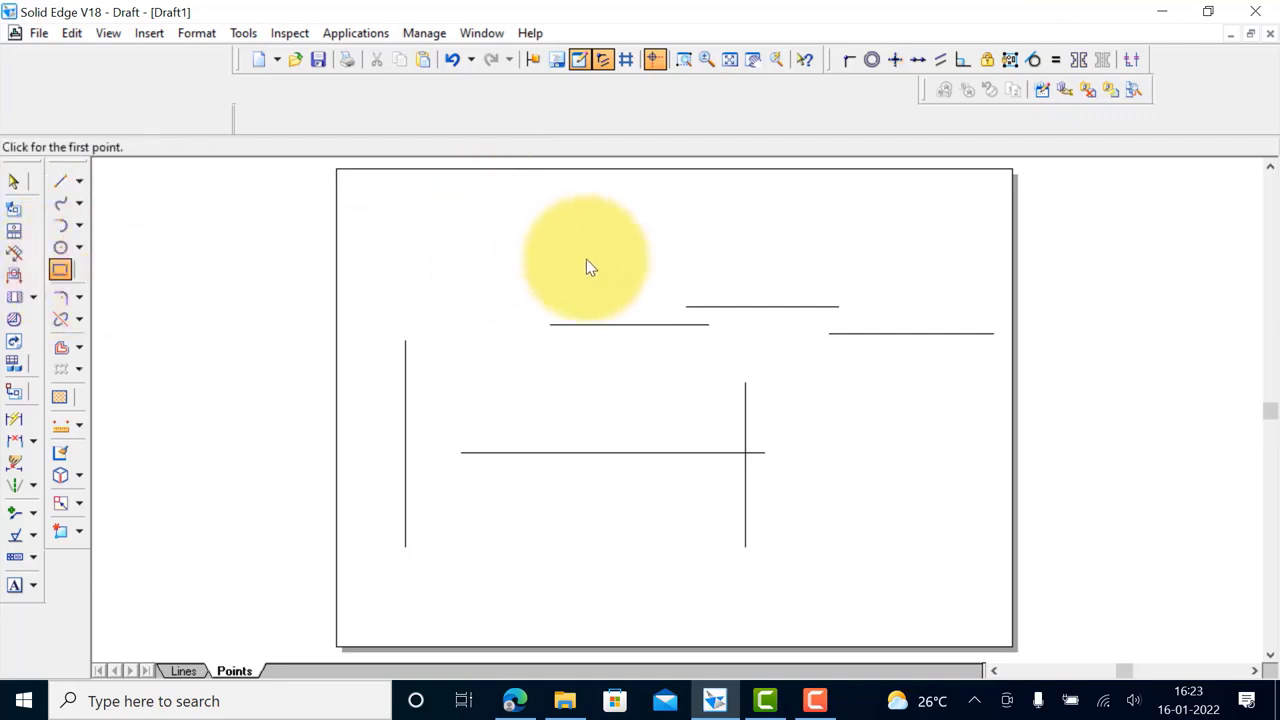
pyautogui.click(621, 275)
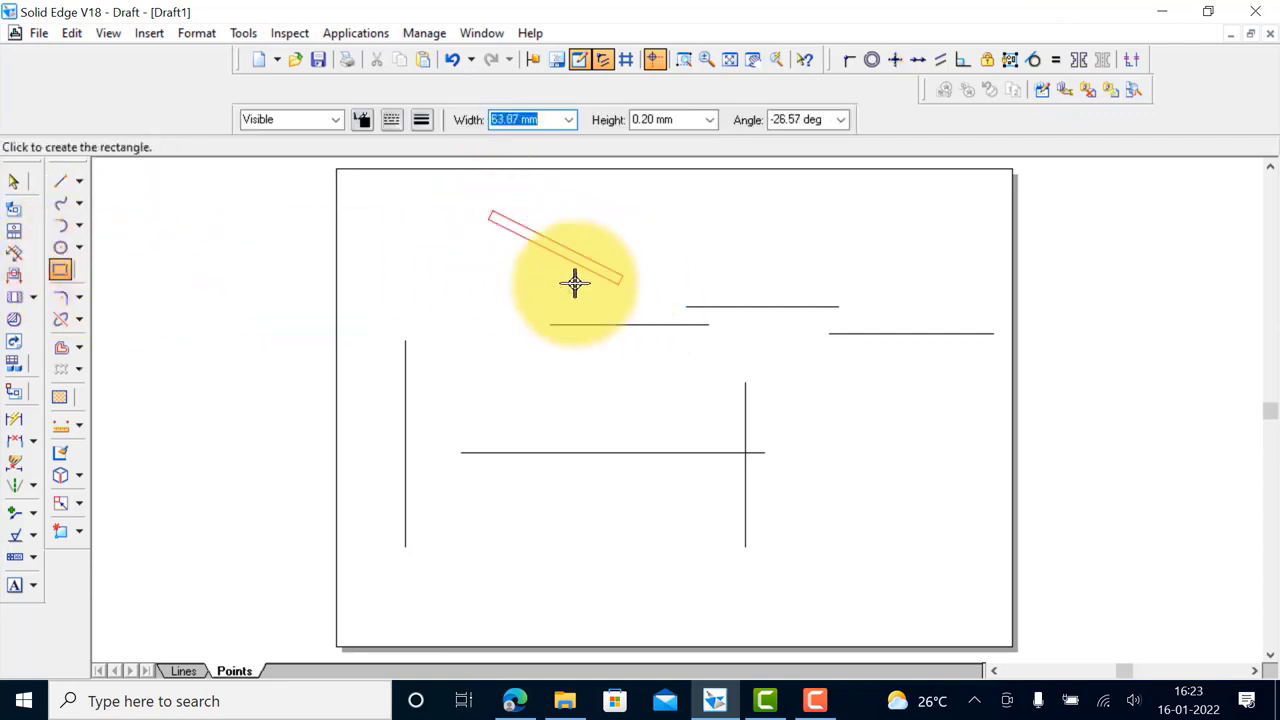
pyautogui.click(489, 289)
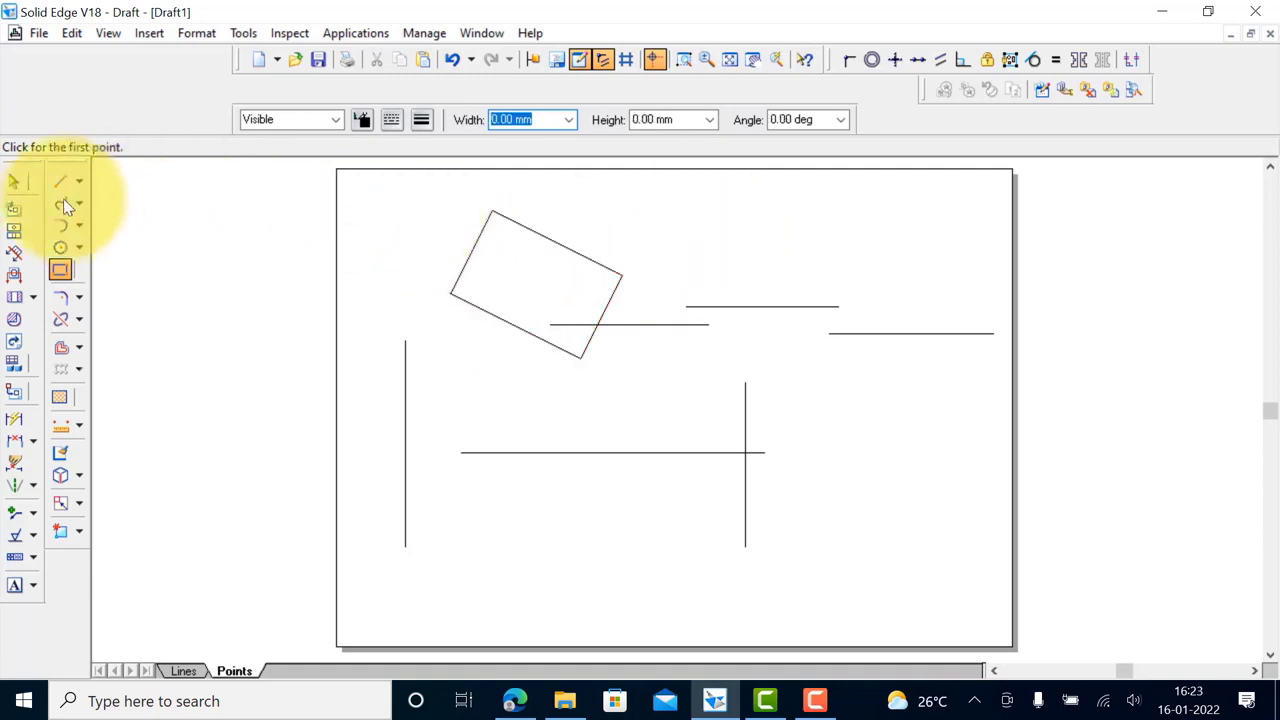
# Select all sides of the tilted rectangle and make them a rigid set
pyautogui.click(14, 181)
pyautogui.moveTo(430, 192); pyautogui.dragTo(660, 410)
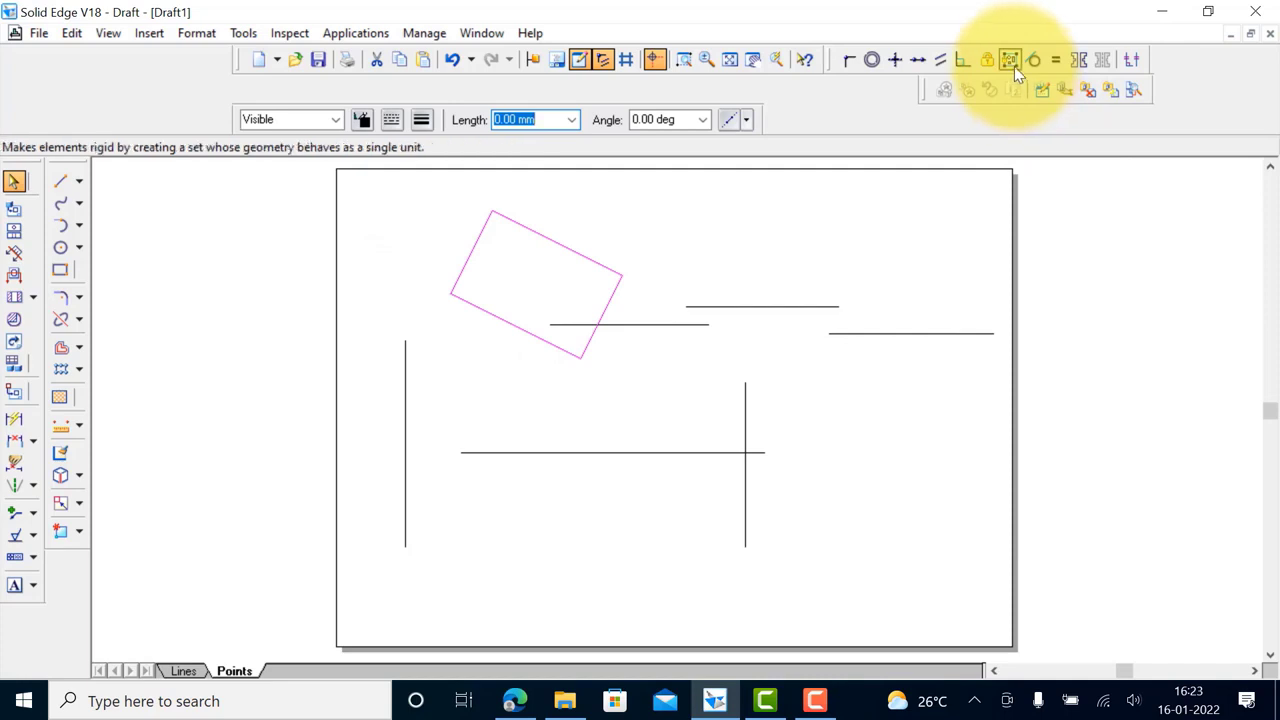
pyautogui.click(1010, 59)
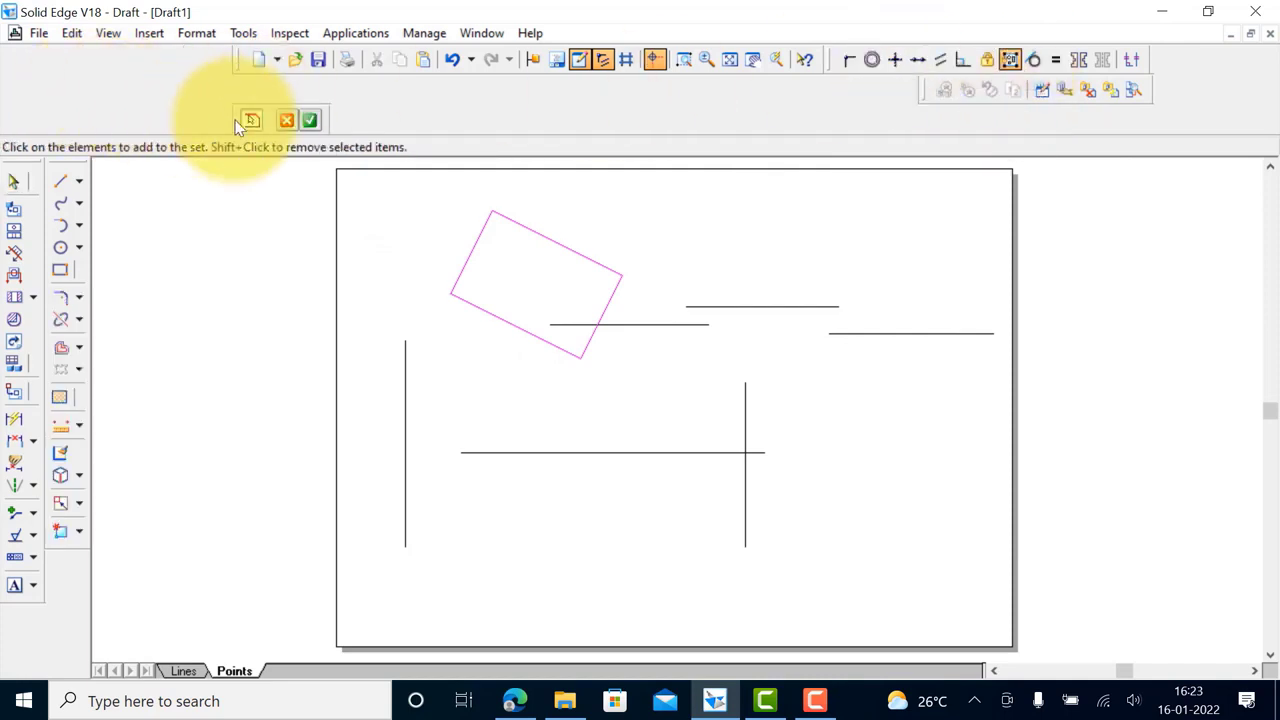
pyautogui.click(311, 120)
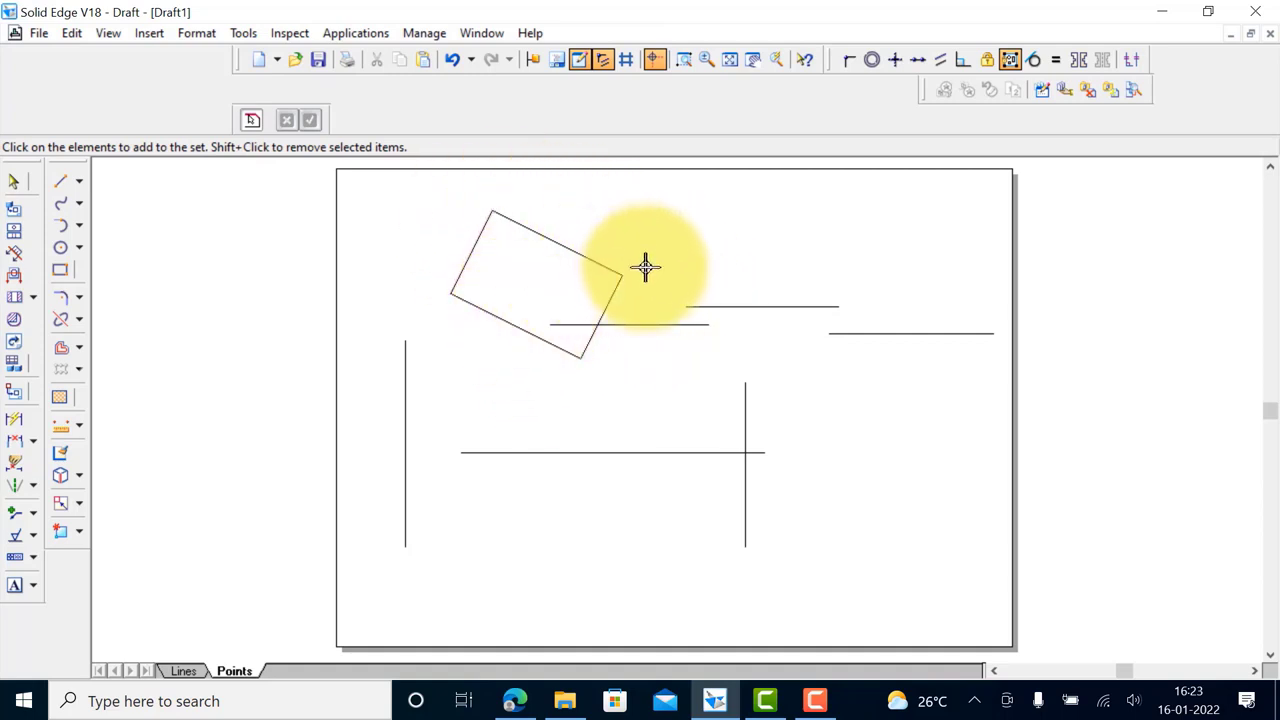
# Connect the rectangle's lowest corner to the long horizontal line below it
pyautogui.click(848, 60)
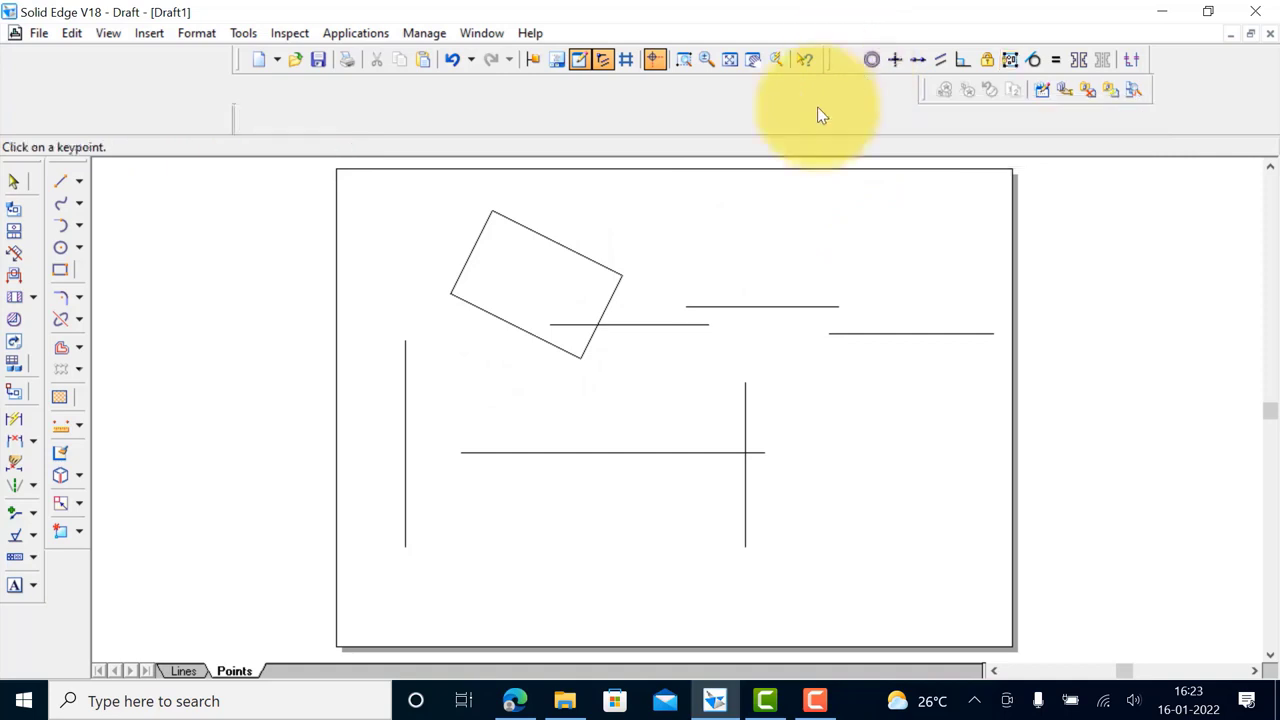
pyautogui.click(580, 356)
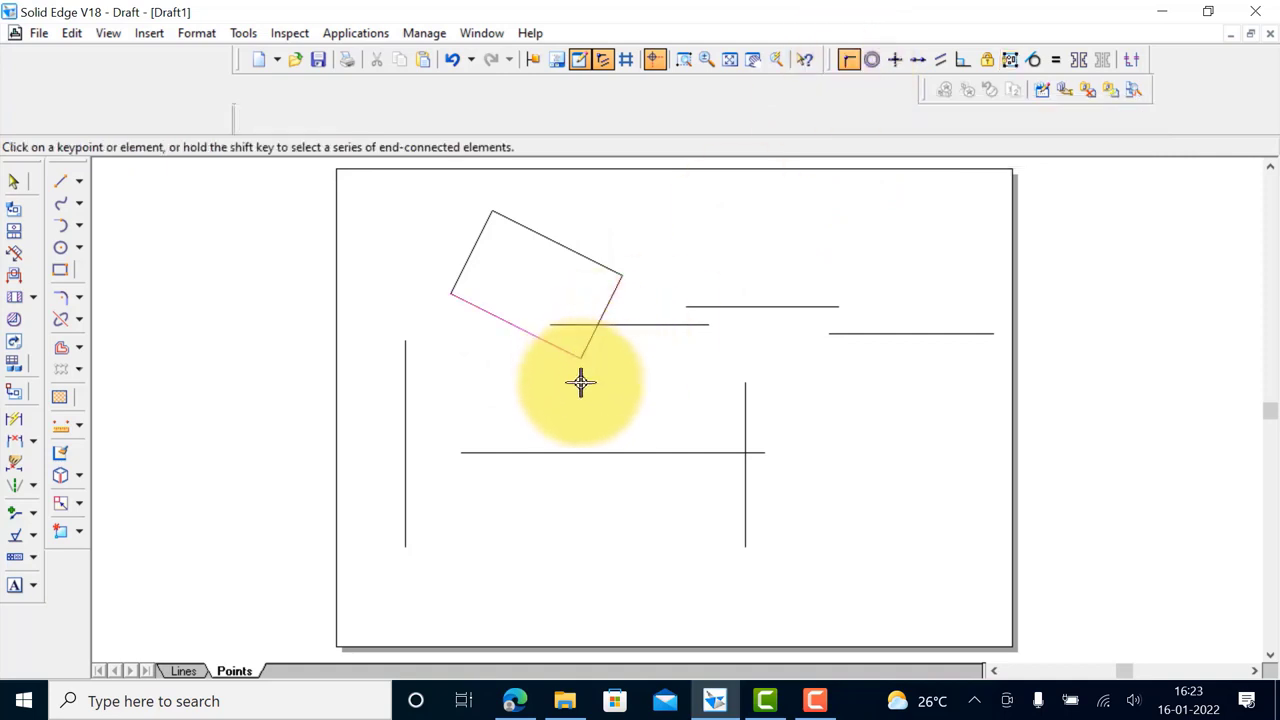
pyautogui.click(608, 455)
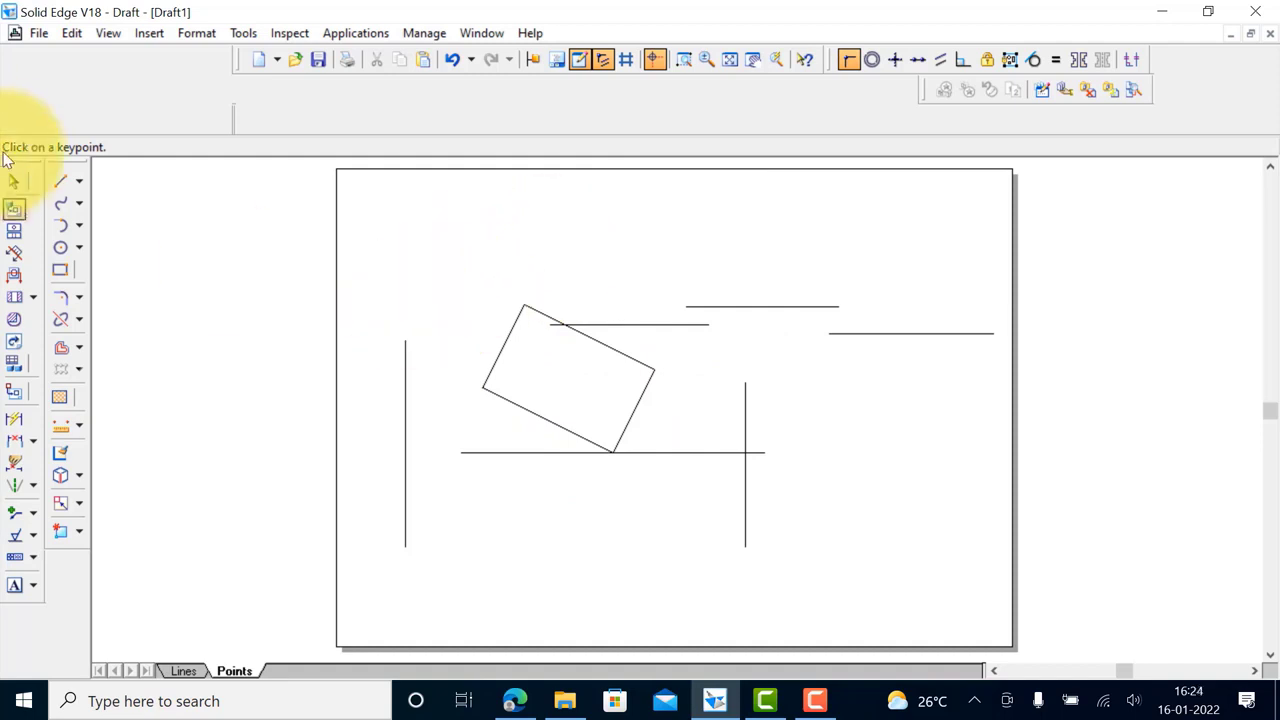
# Draw a slanted line rising to the right just above the tilted rectangle
pyautogui.click(60, 181)
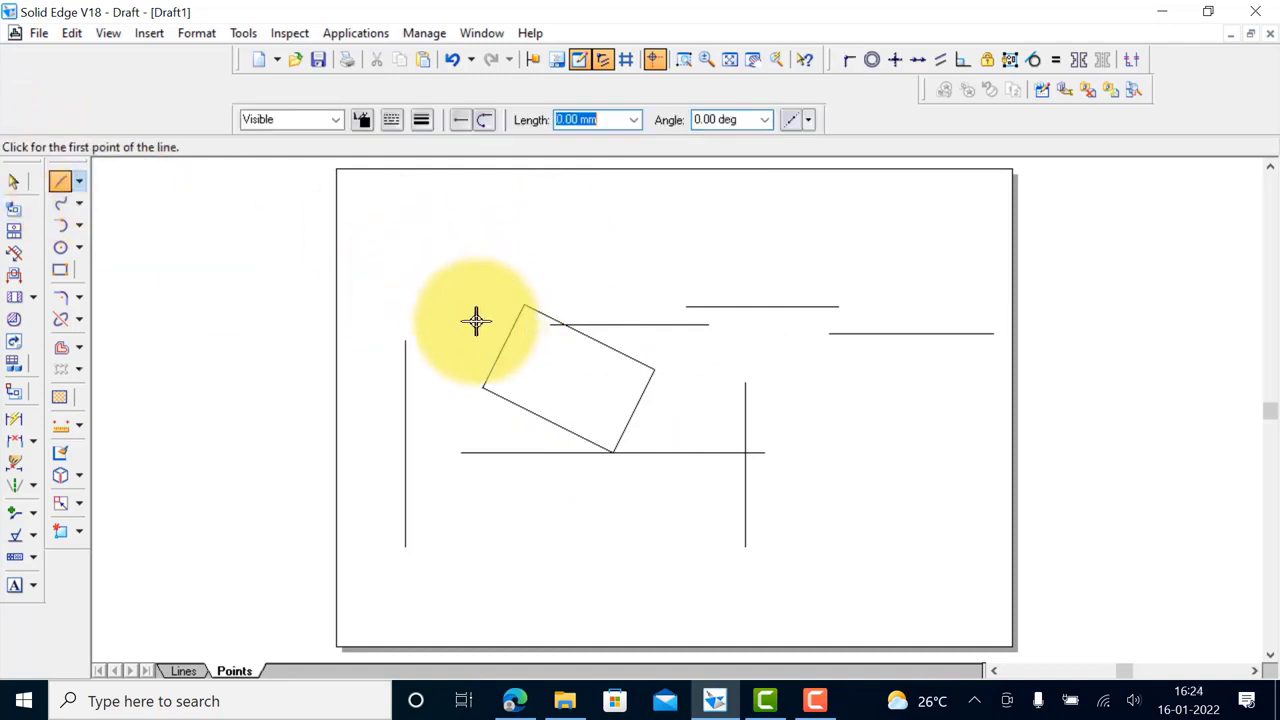
pyautogui.click(469, 324)
pyautogui.click(618, 218)
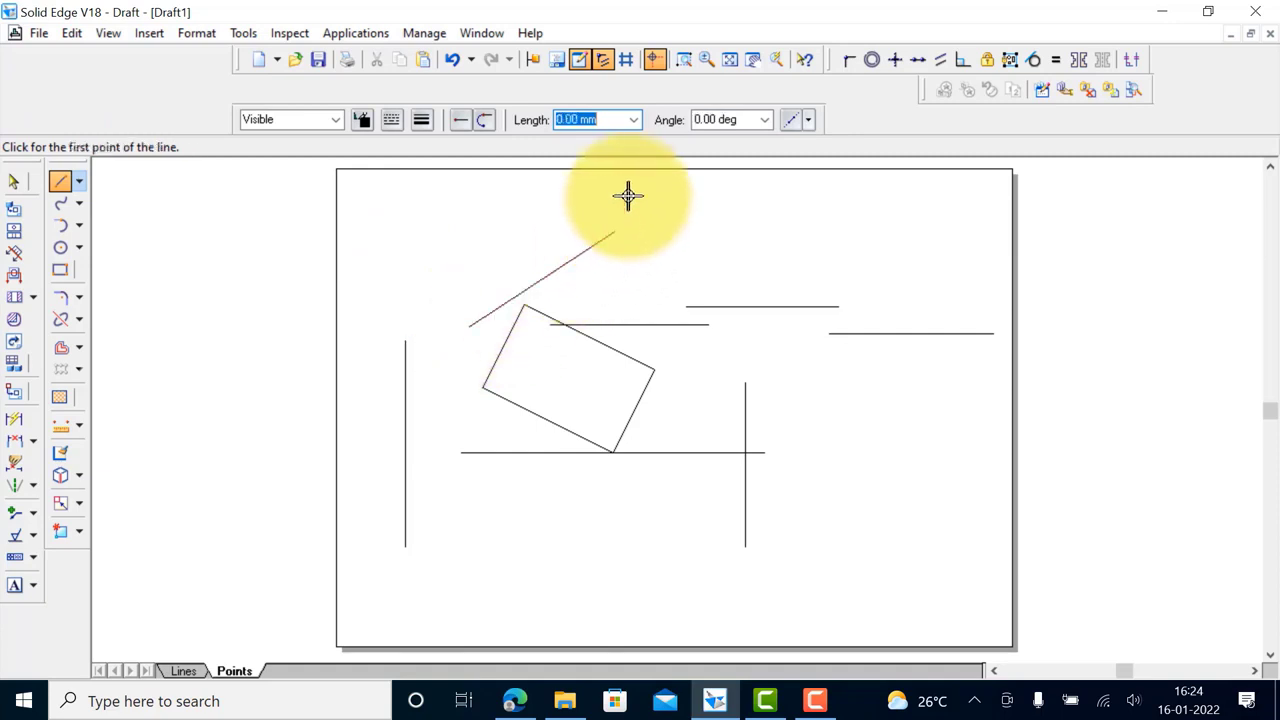
# Connect the new slanted line's lower end to the top of the left vertical line, and undo the connection
pyautogui.click(849, 60)
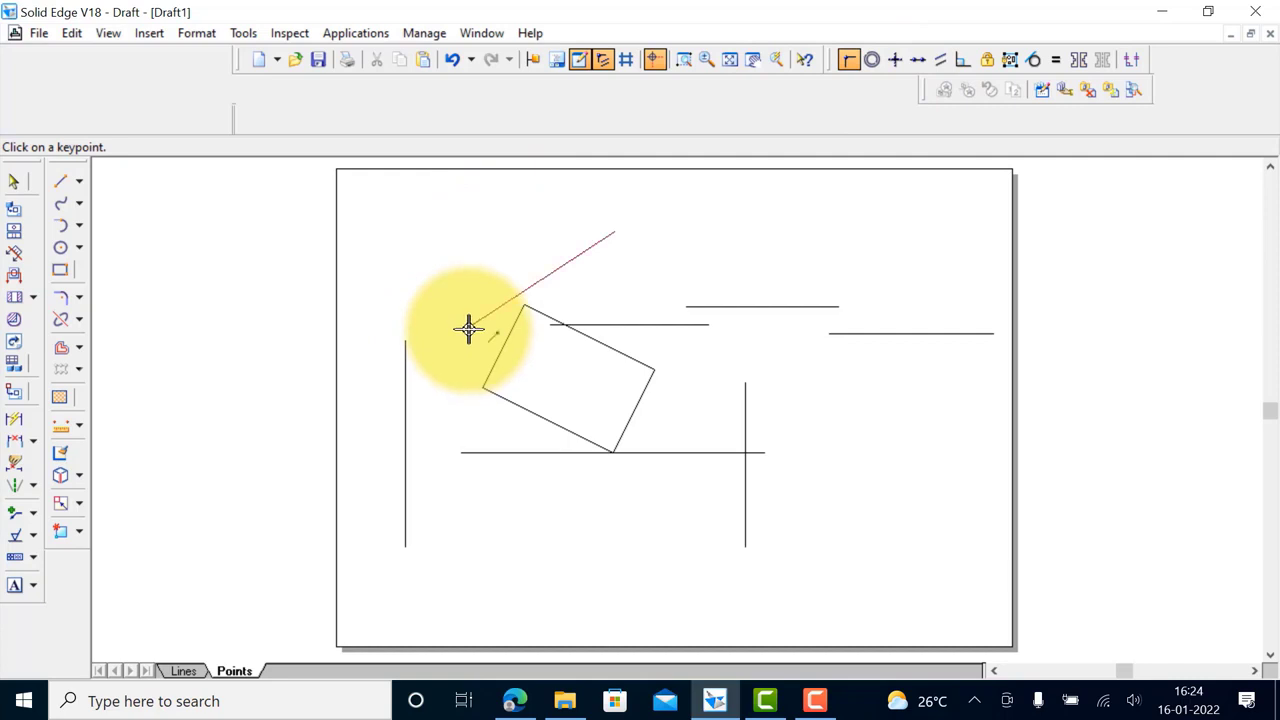
pyautogui.moveTo(469, 328); pyautogui.dragTo(403, 342)
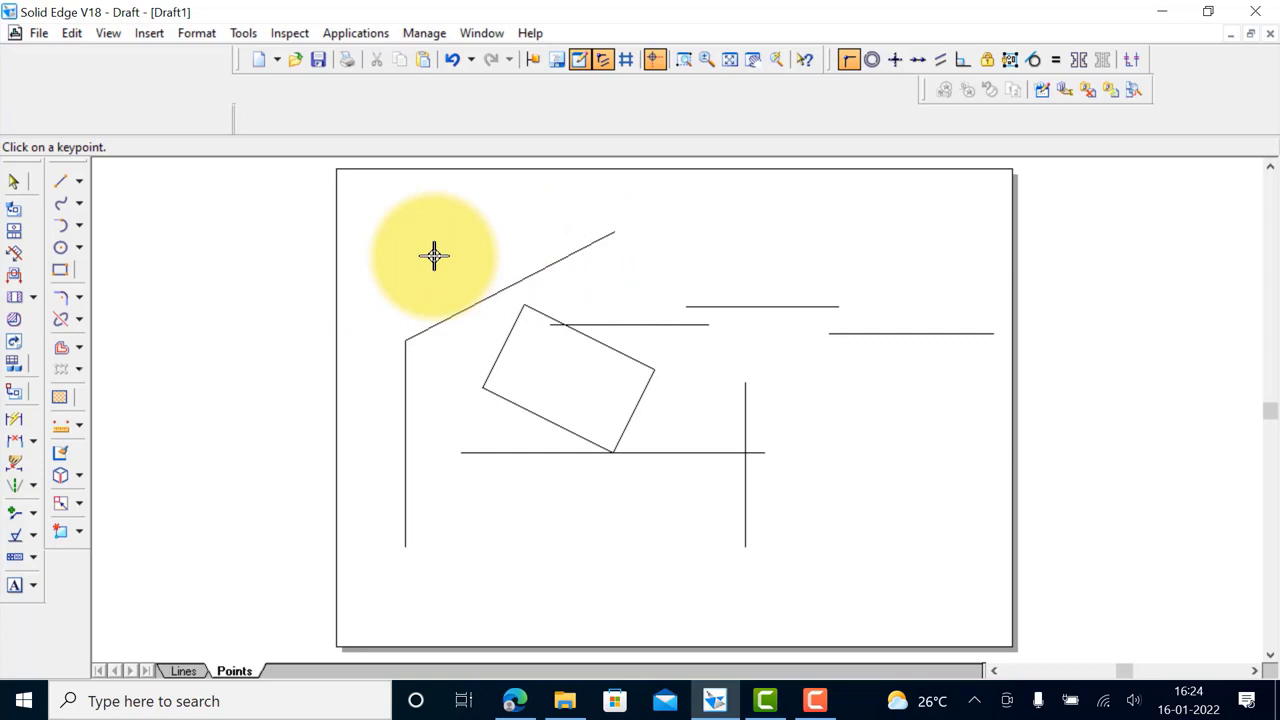
pyautogui.hotkey('ctrl', 'z')
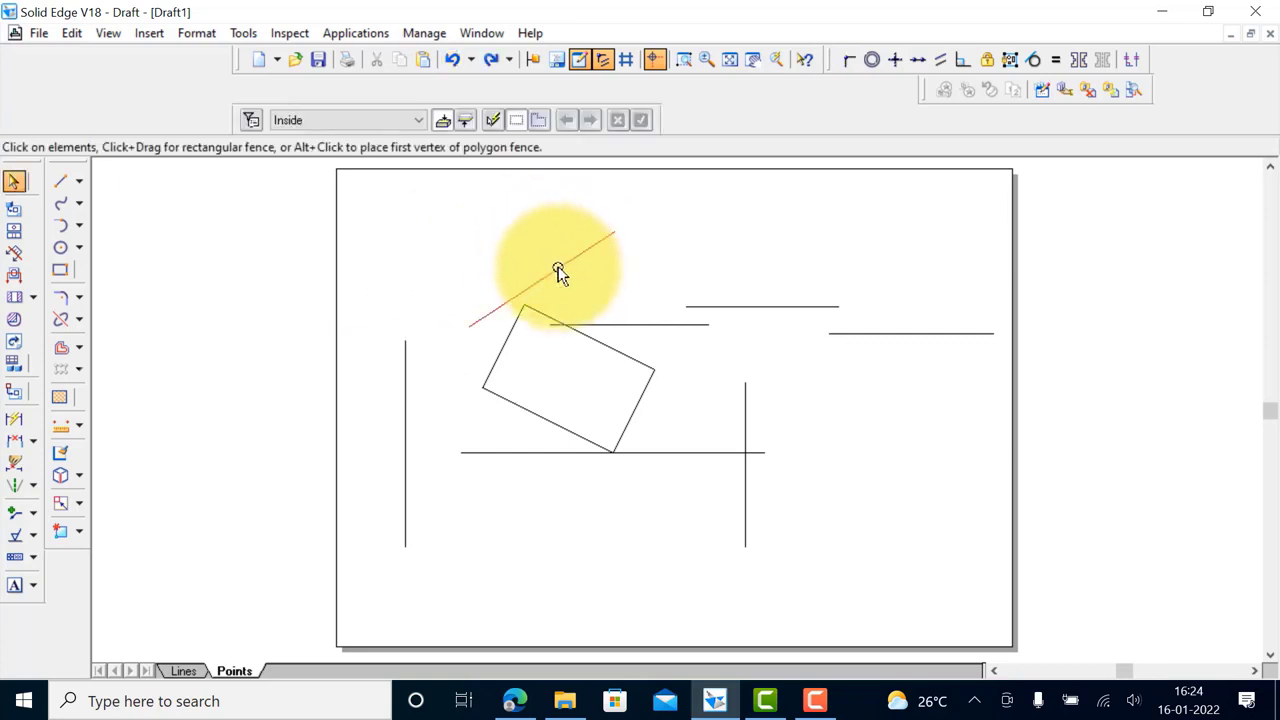
# Make the slanted line above the rectangle a rigid set
pyautogui.click(558, 272)
pyautogui.click(1011, 59)
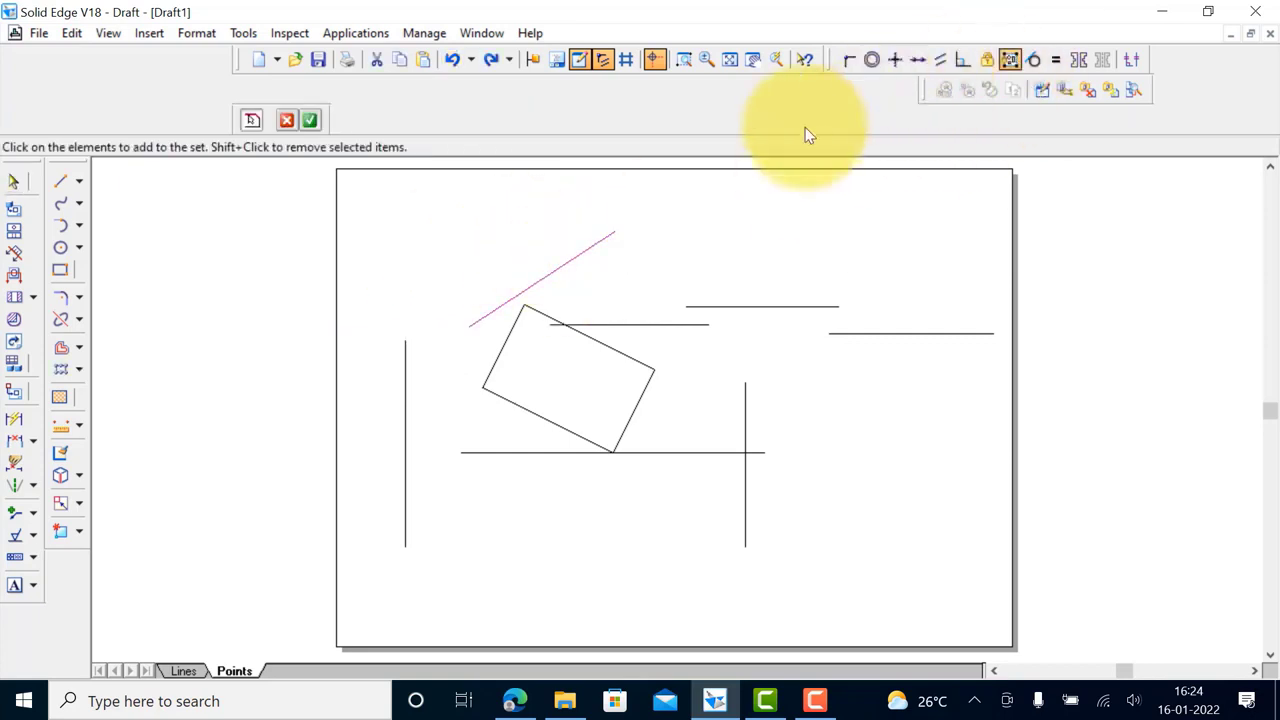
pyautogui.click(310, 120)
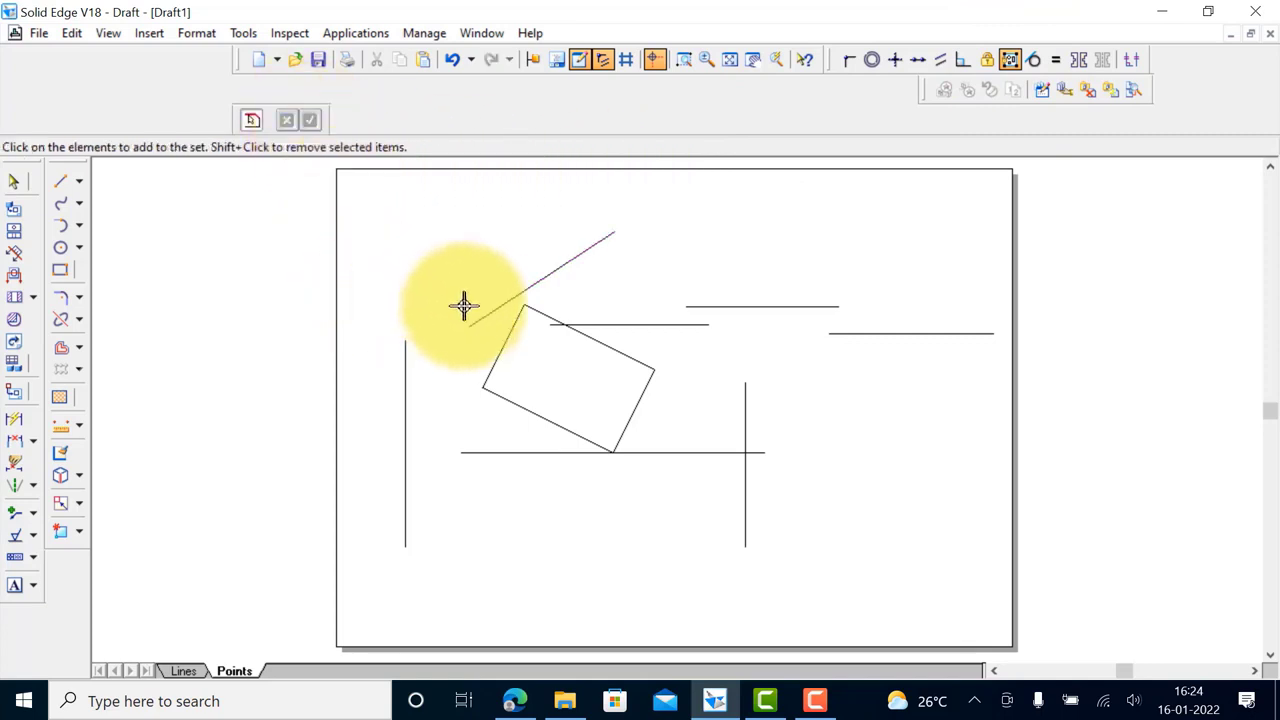
# Connect the rigid slanted line's lower end to the top endpoint of the left vertical line
pyautogui.click(849, 61)
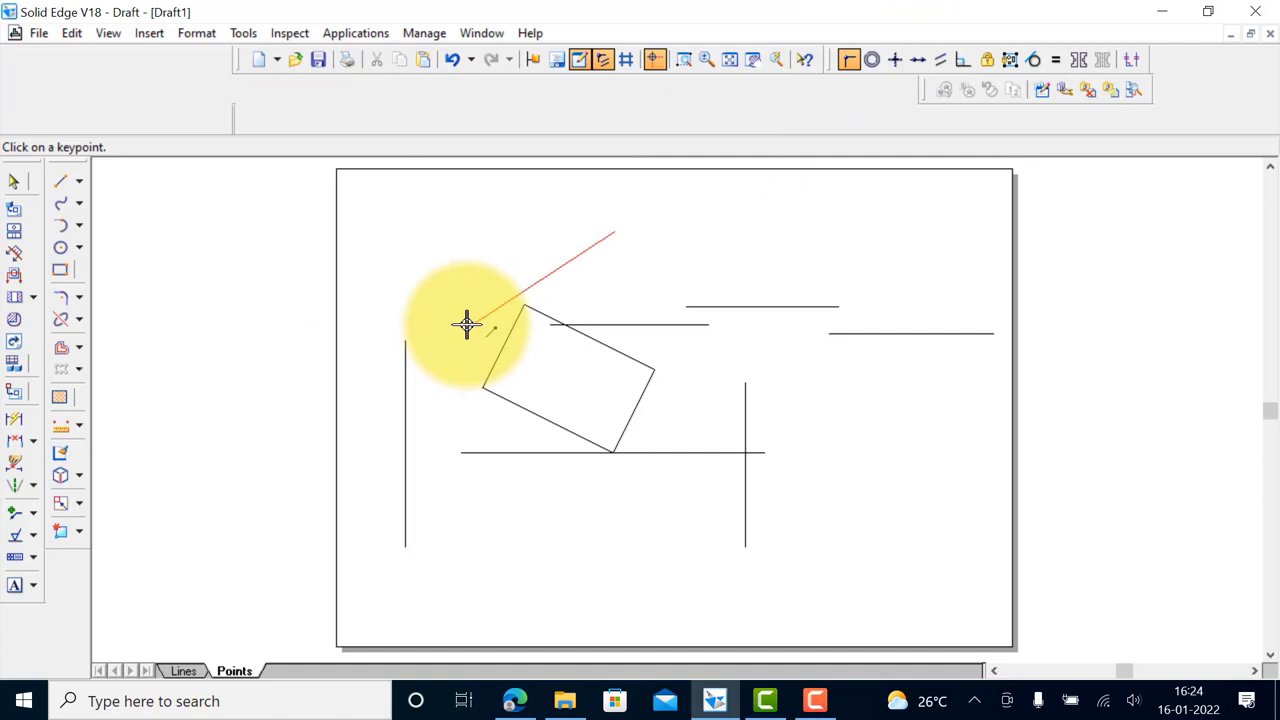
pyautogui.click(467, 324)
pyautogui.click(405, 340)
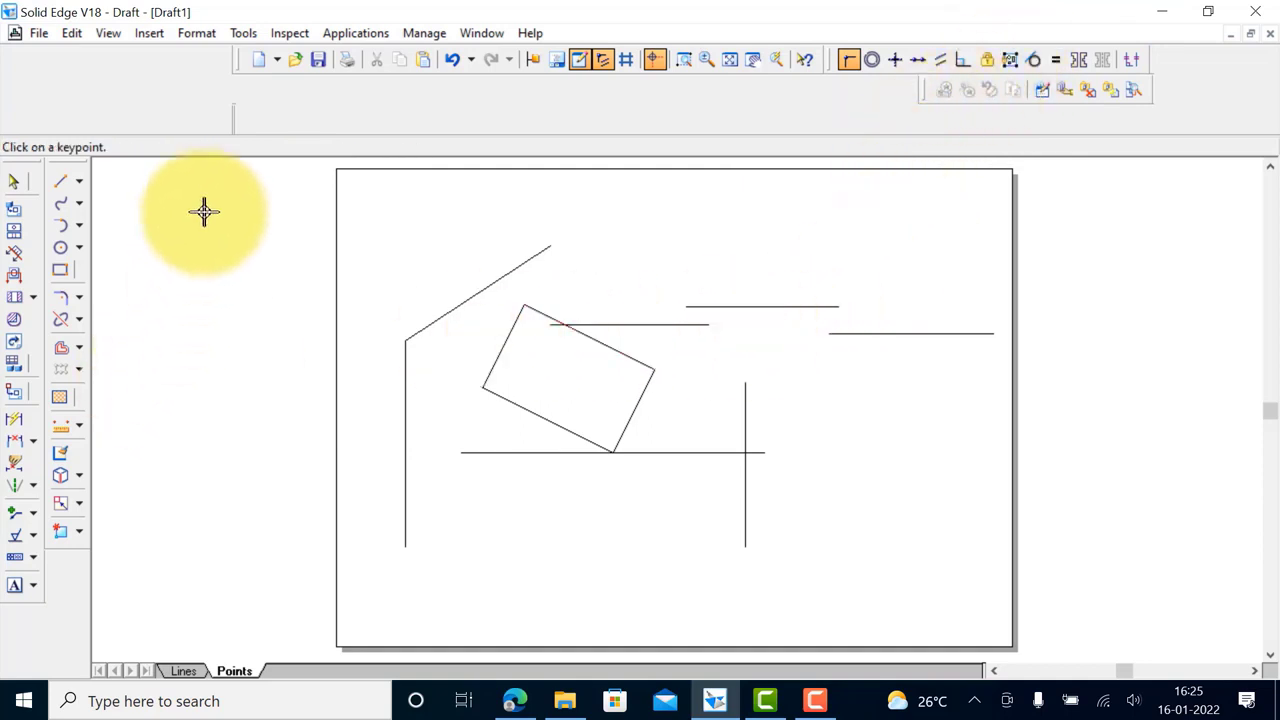
# Turn off Maintain Relationships and select the uppermost horizontal line
pyautogui.click(247, 33)
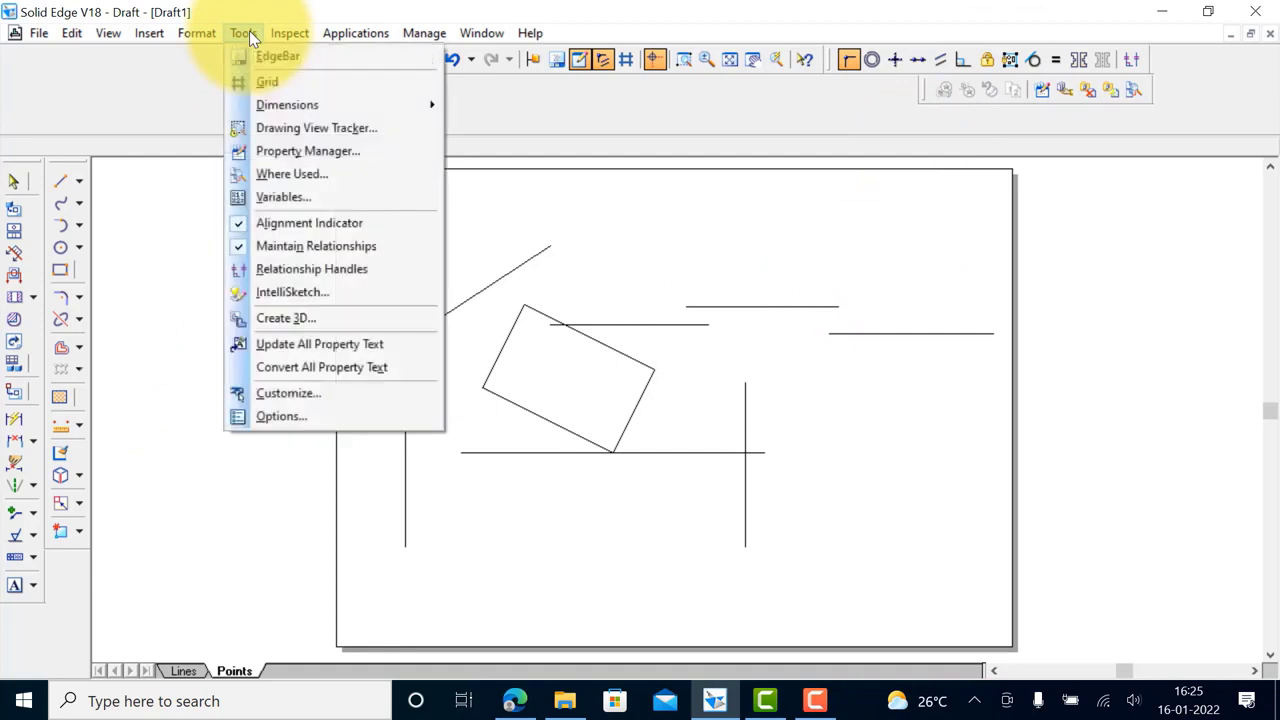
pyautogui.click(235, 247)
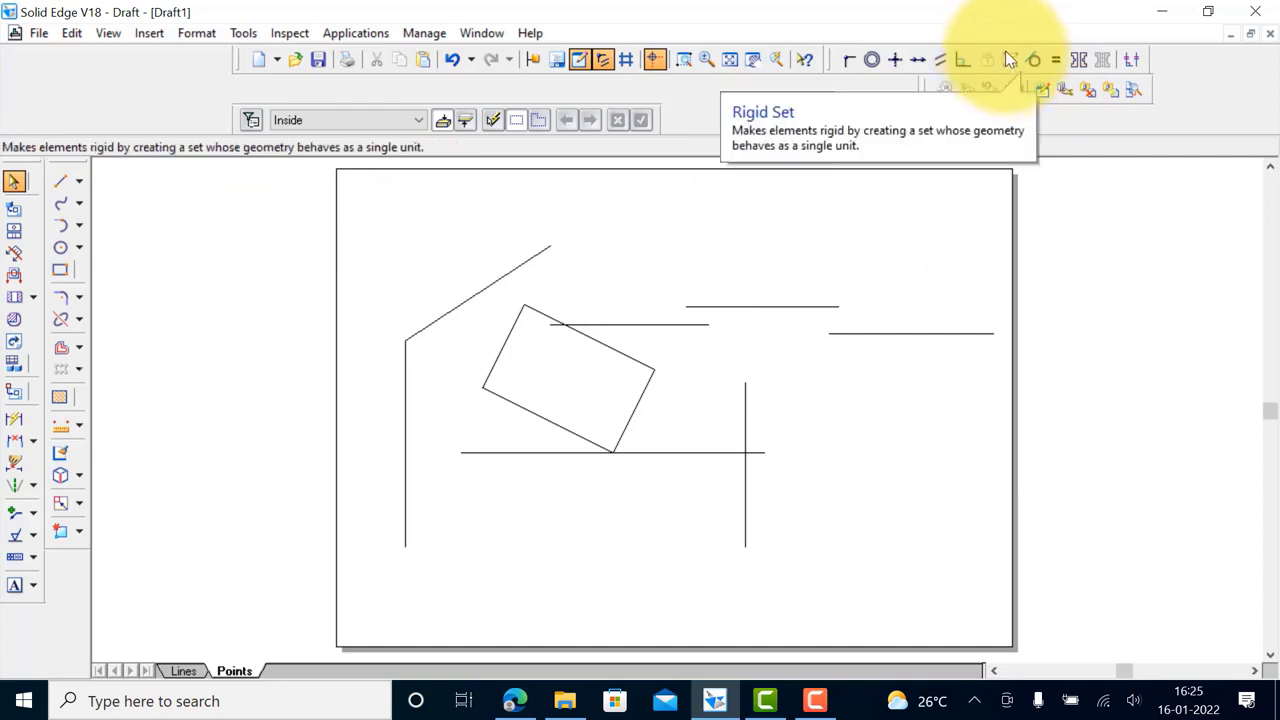
pyautogui.click(747, 307)
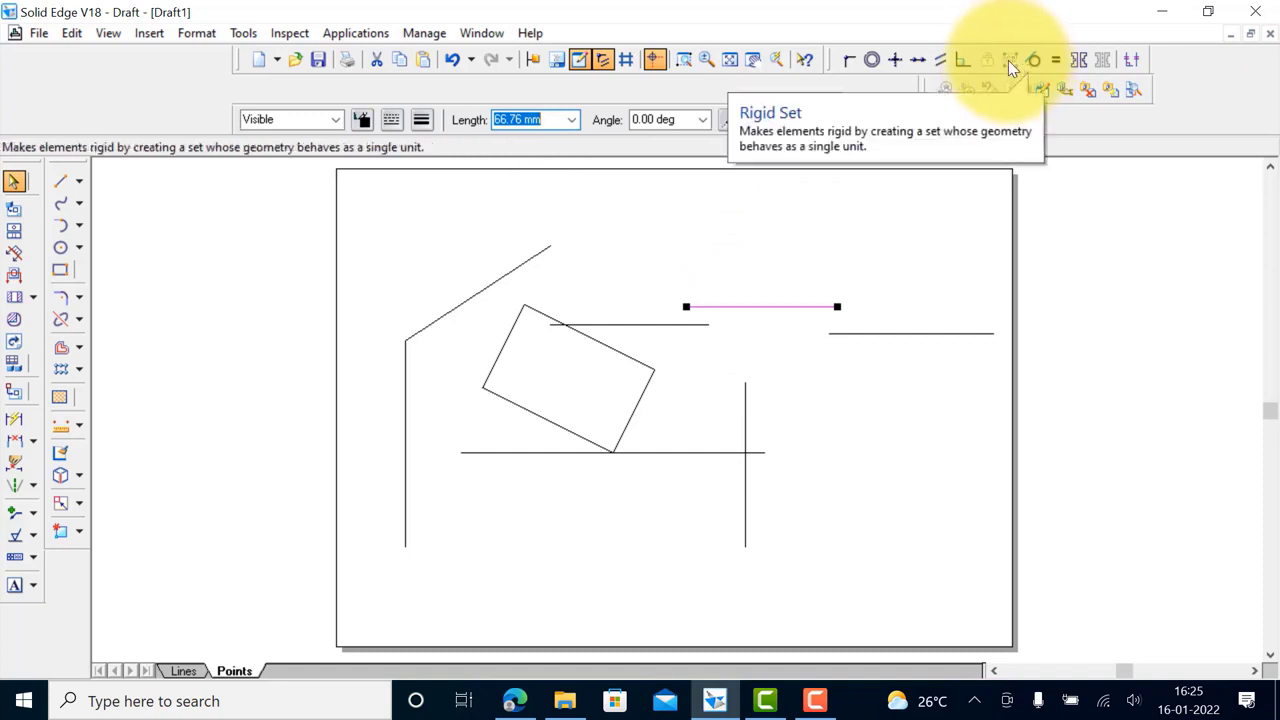
# Turn Maintain Relationships back on and make the selected horizontal line a rigid set
pyautogui.click(245, 36)
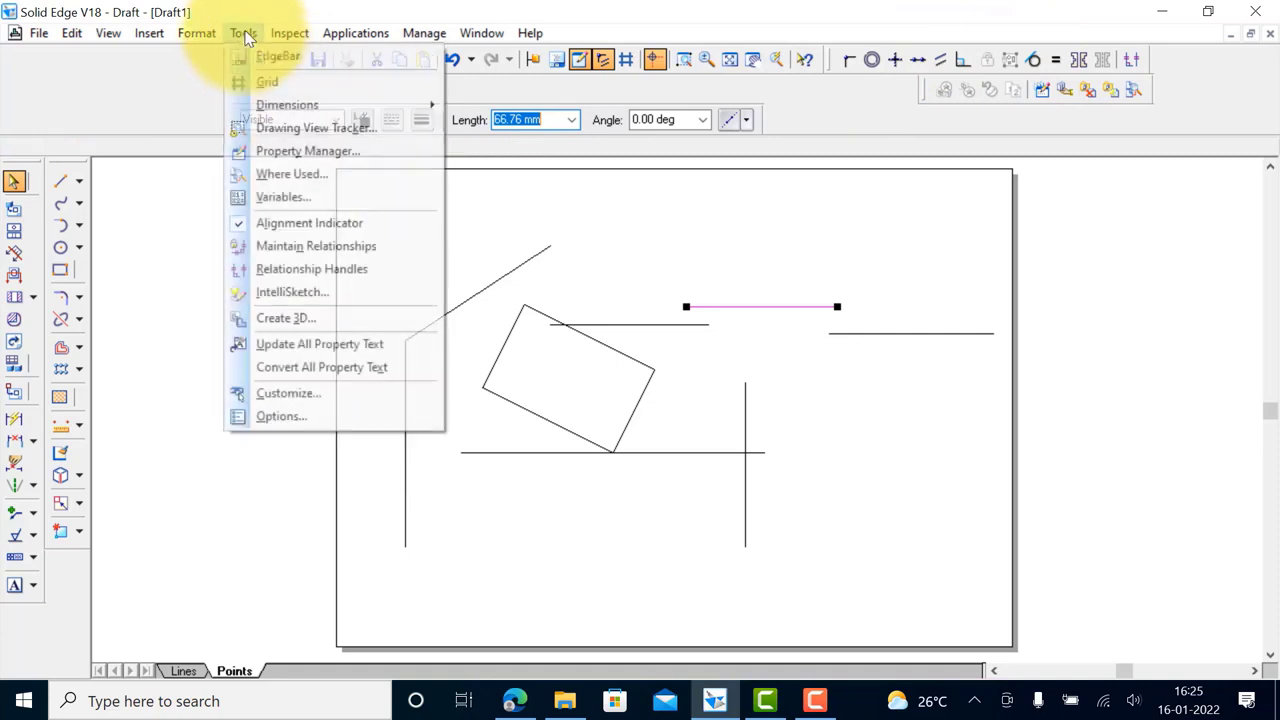
pyautogui.click(274, 247)
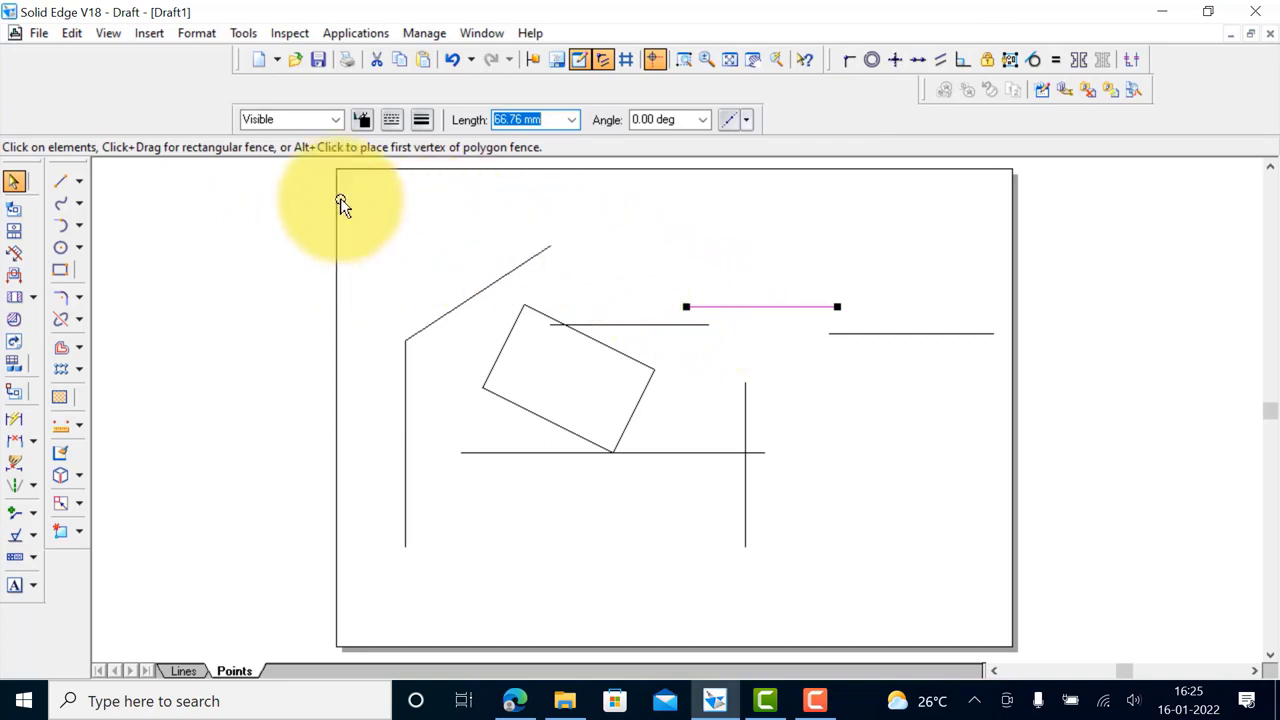
pyautogui.click(1011, 59)
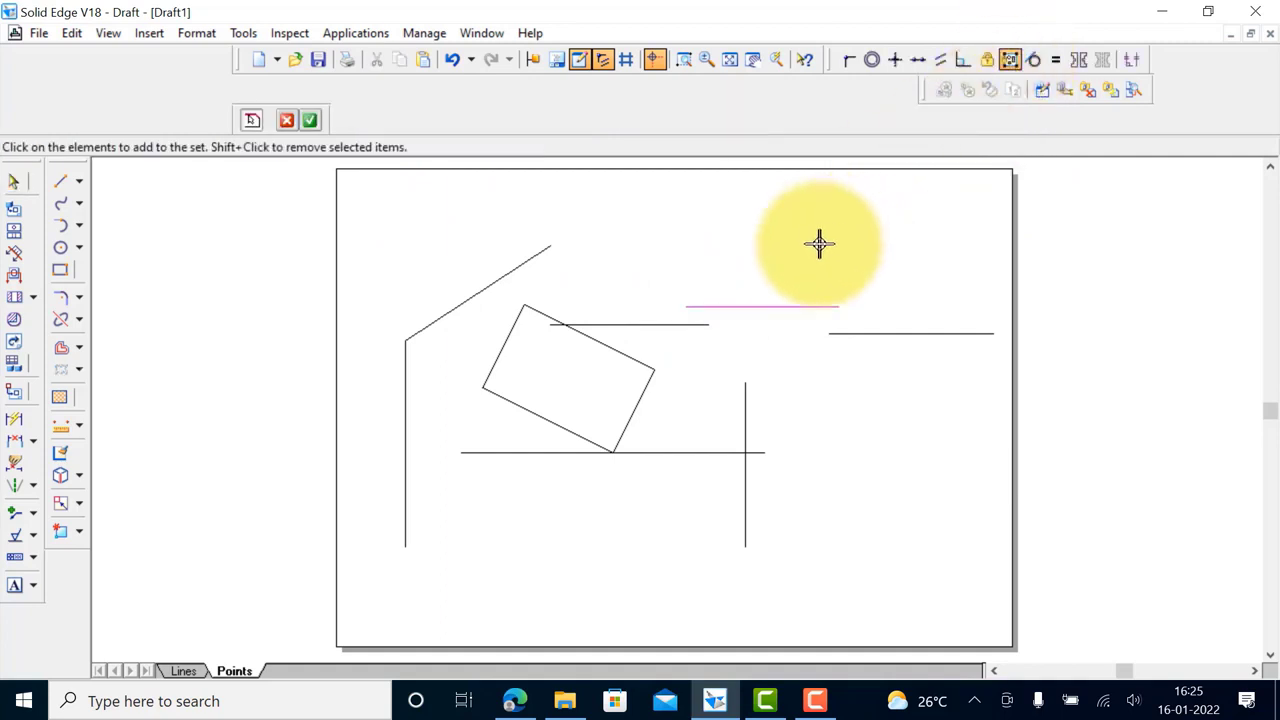
pyautogui.click(310, 121)
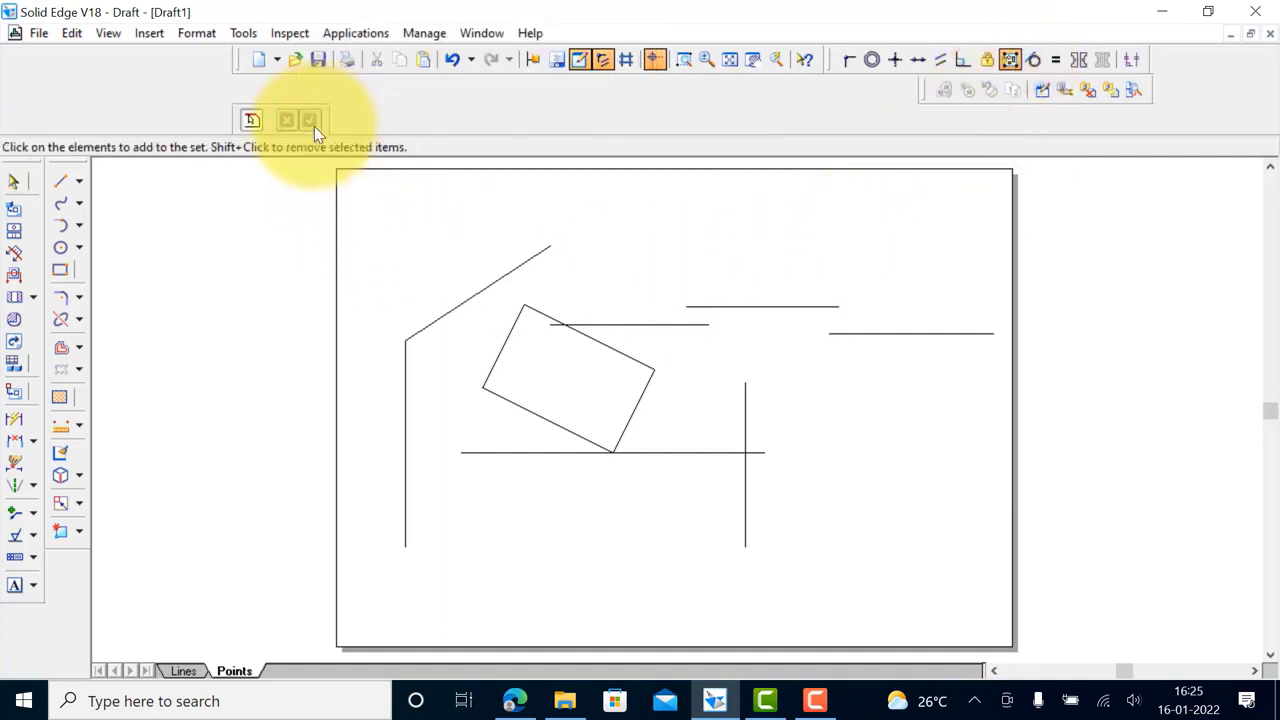